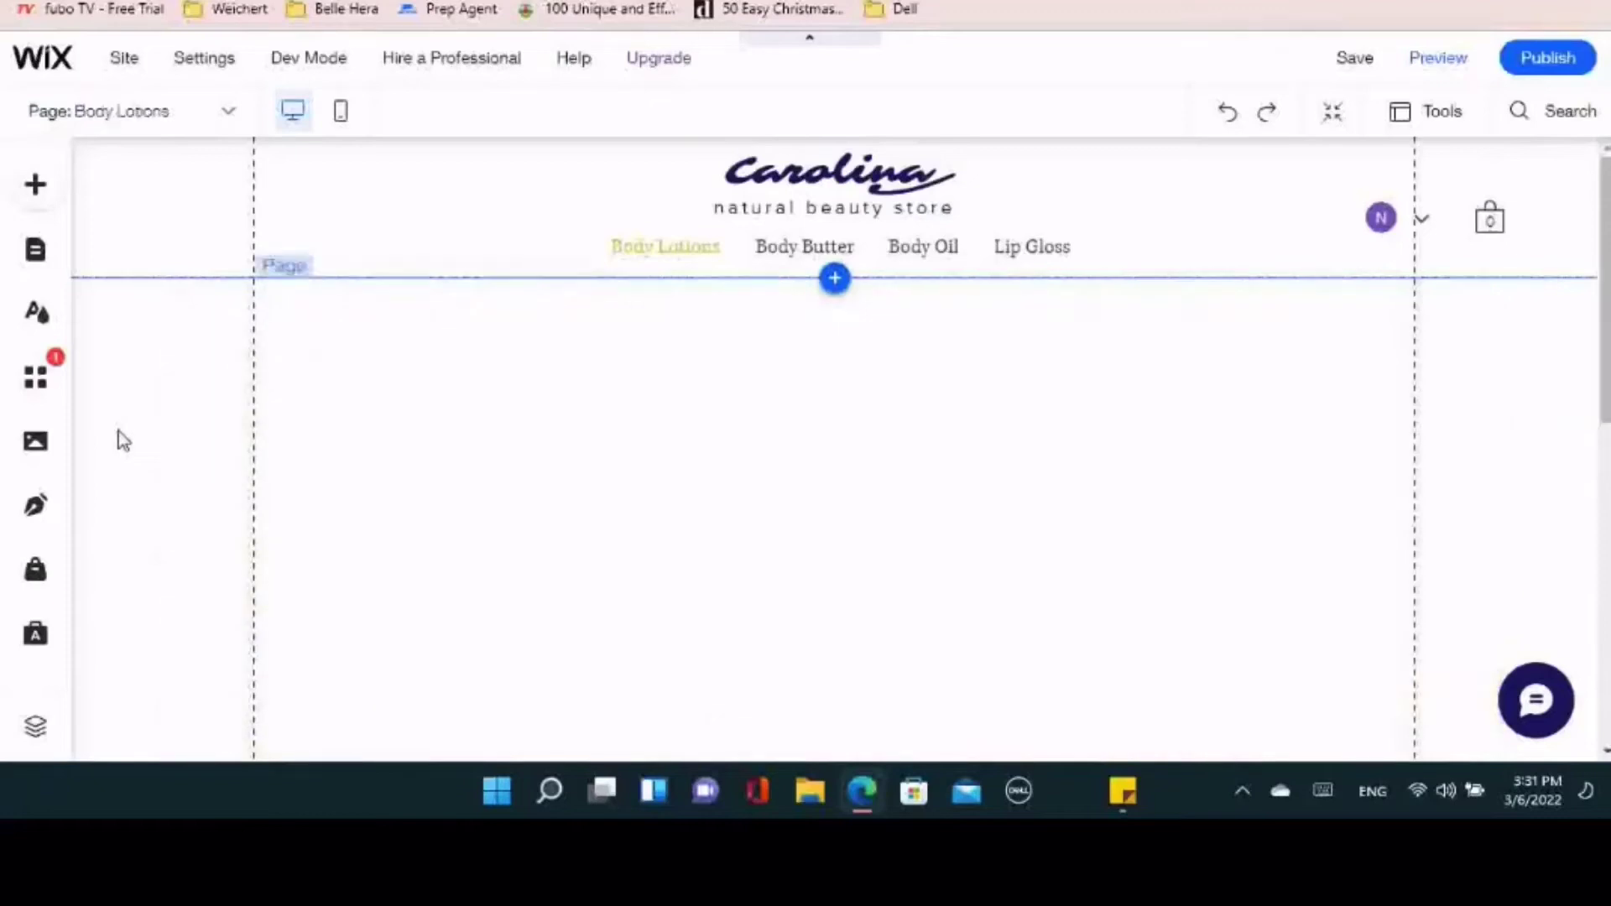
{"action": "double_click", "coordinate": [616, 391]}
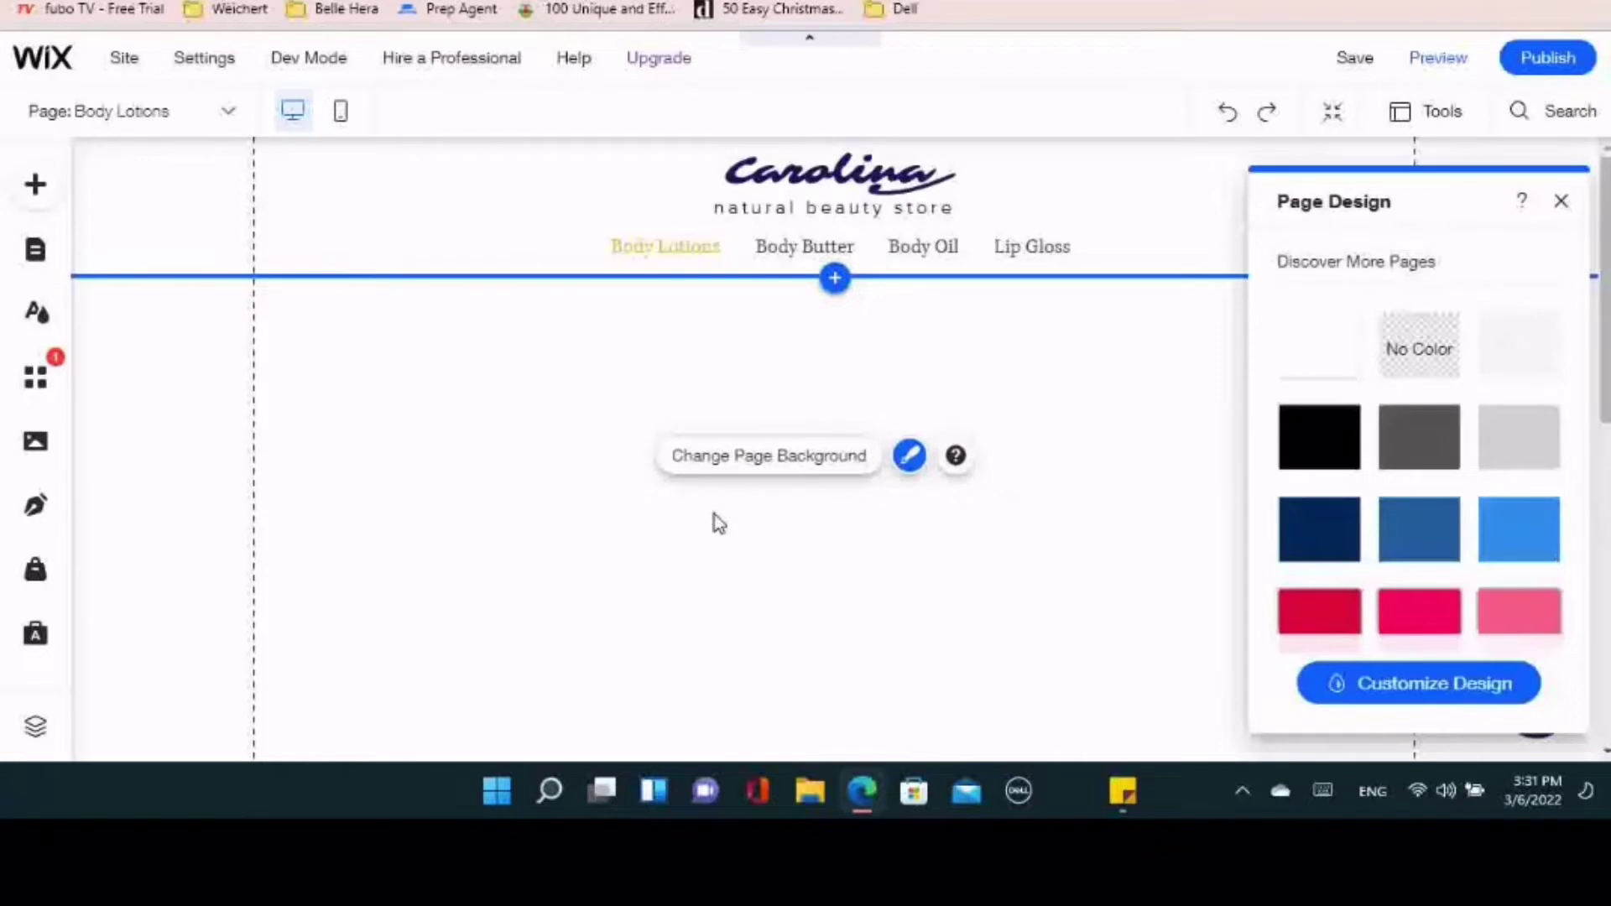
{"action": "right_click", "coordinate": [820, 324]}
{"action": "left_click", "coordinate": [825, 302]}
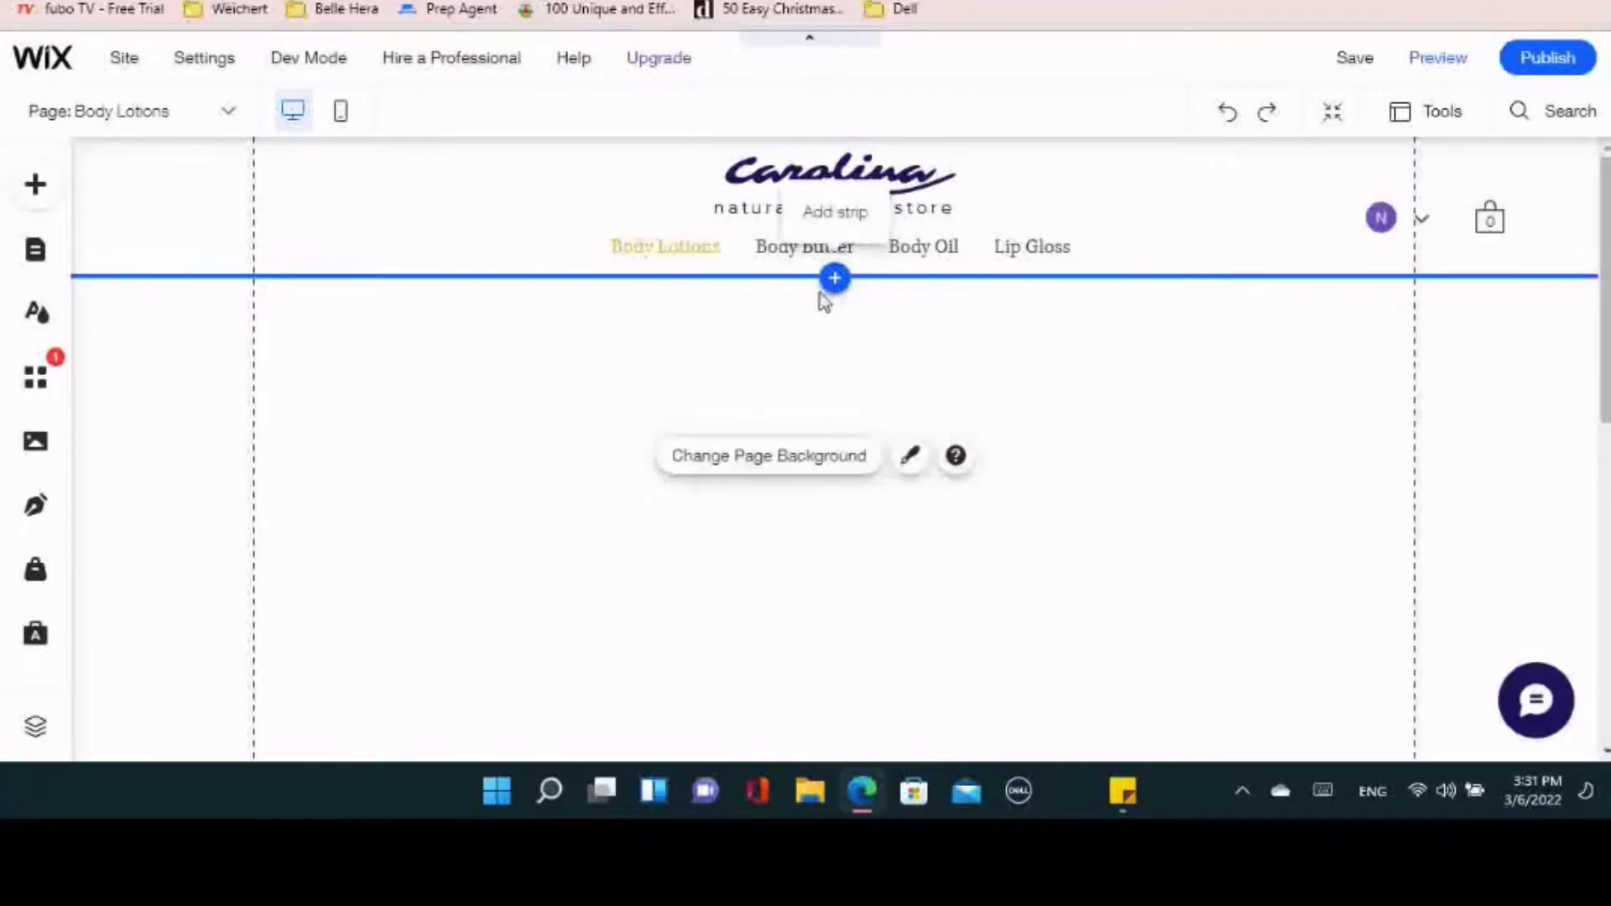
{"action": "left_click", "coordinate": [822, 294]}
Browse the categories of elements that can be added to the site and bring up the Store elements
{"action": "left_click", "coordinate": [166, 522]}
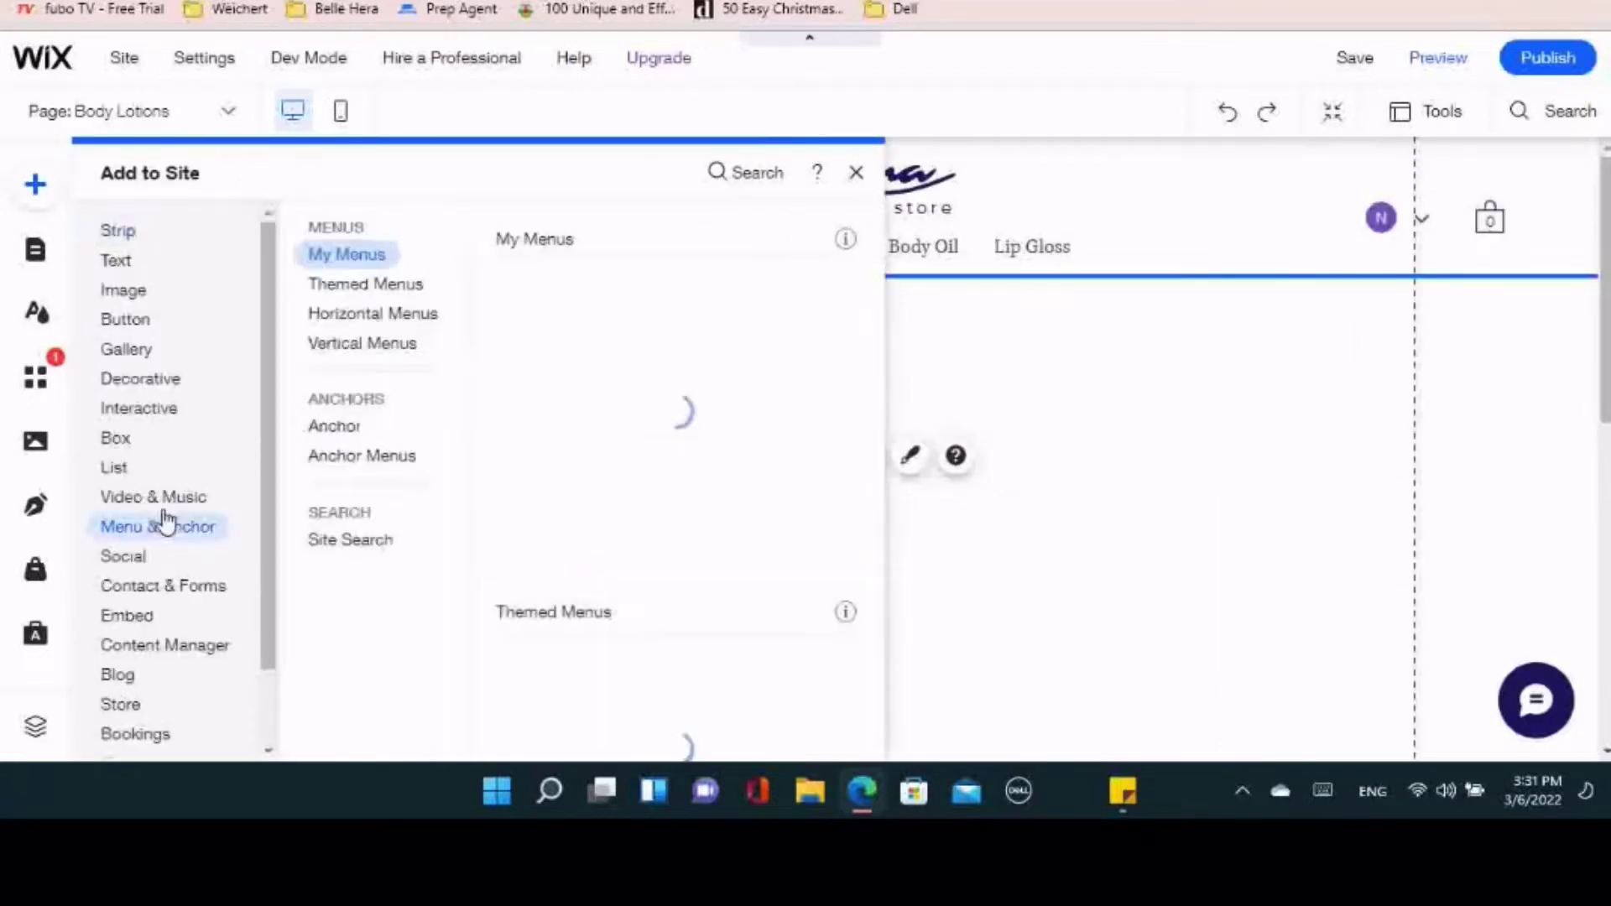
{"action": "left_click", "coordinate": [162, 497]}
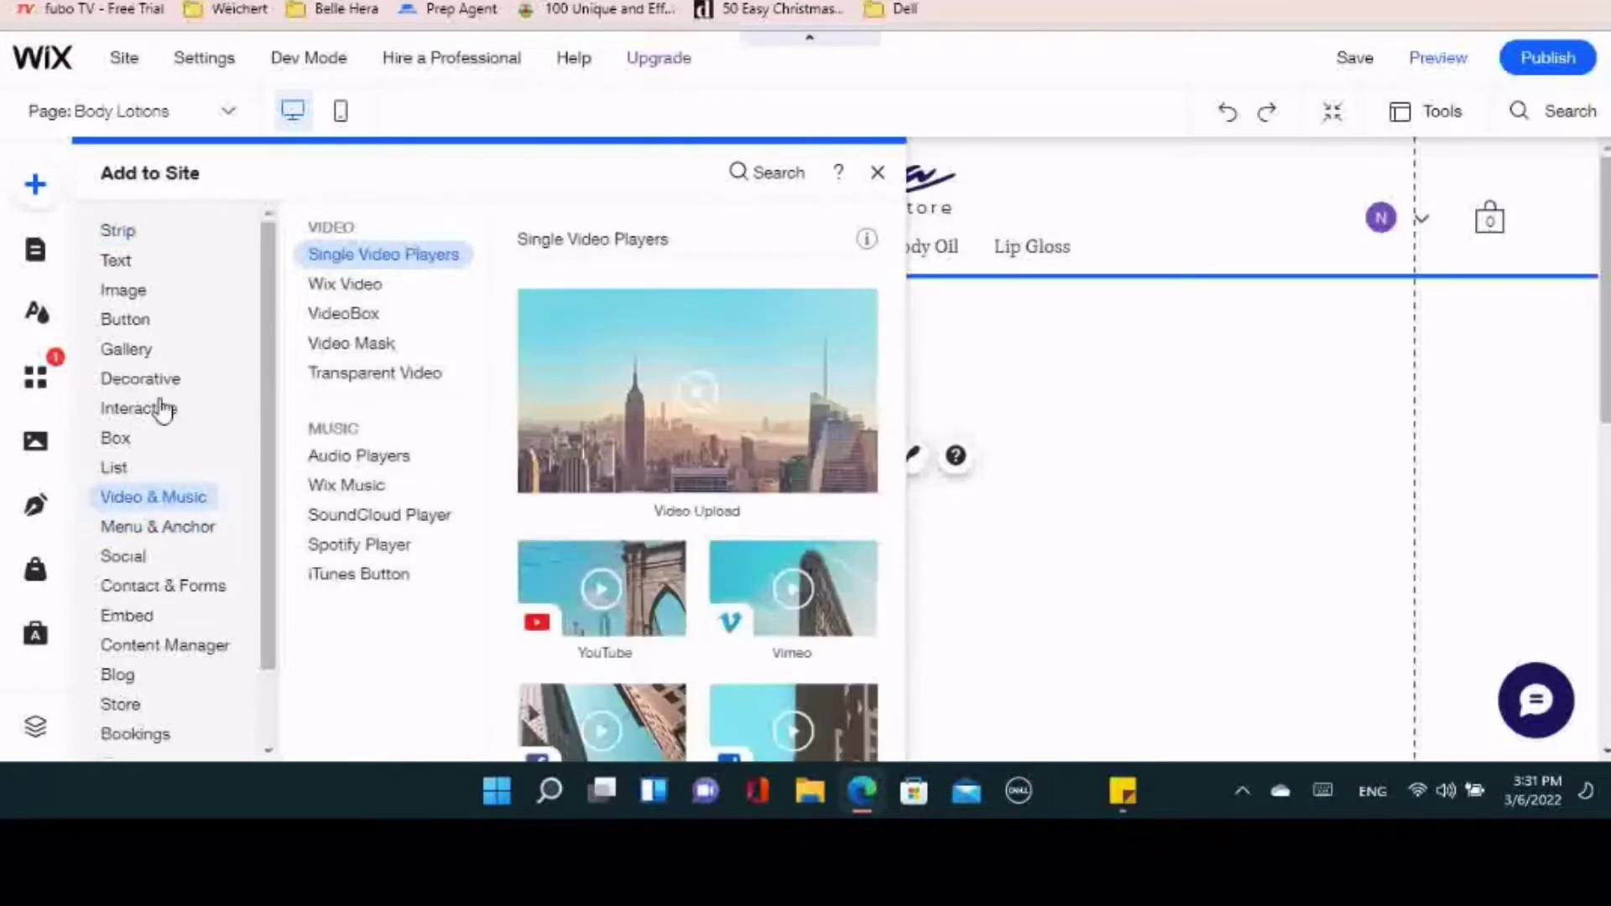
{"action": "left_click", "coordinate": [126, 322]}
{"action": "left_click", "coordinate": [133, 351]}
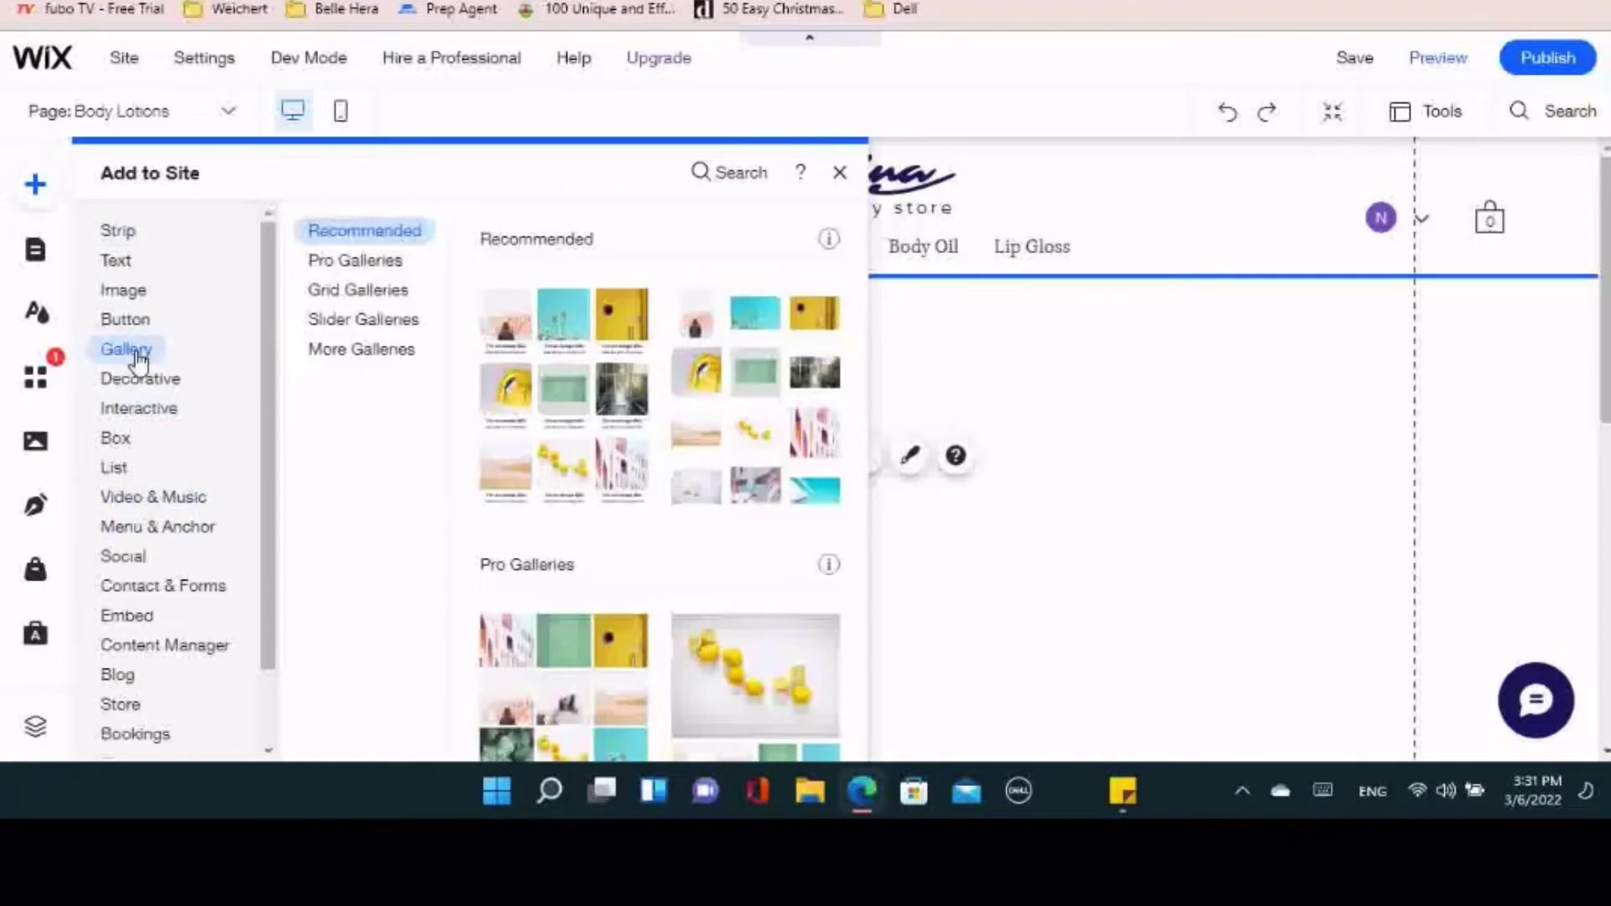
{"action": "left_click", "coordinate": [127, 706]}
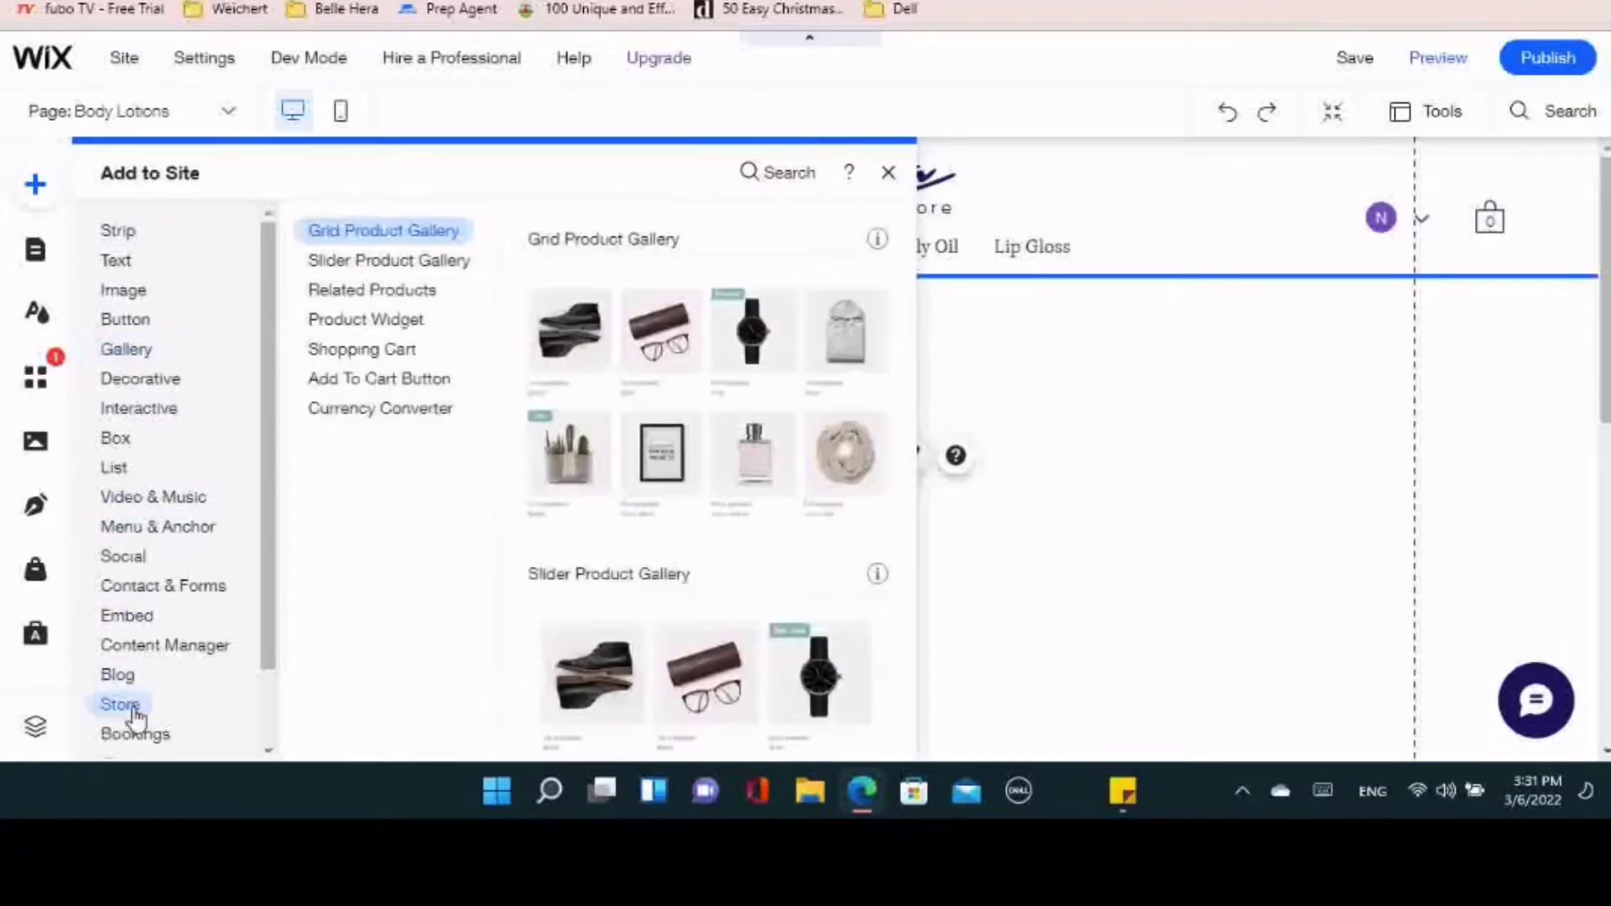
Examine the available store elements, including the product galleries, Related Products, Product Widget, Shopping Cart, Add To Cart Button and Currency Converter
{"action": "left_click", "coordinate": [374, 294]}
{"action": "left_click", "coordinate": [400, 242]}
{"action": "left_click", "coordinate": [384, 264]}
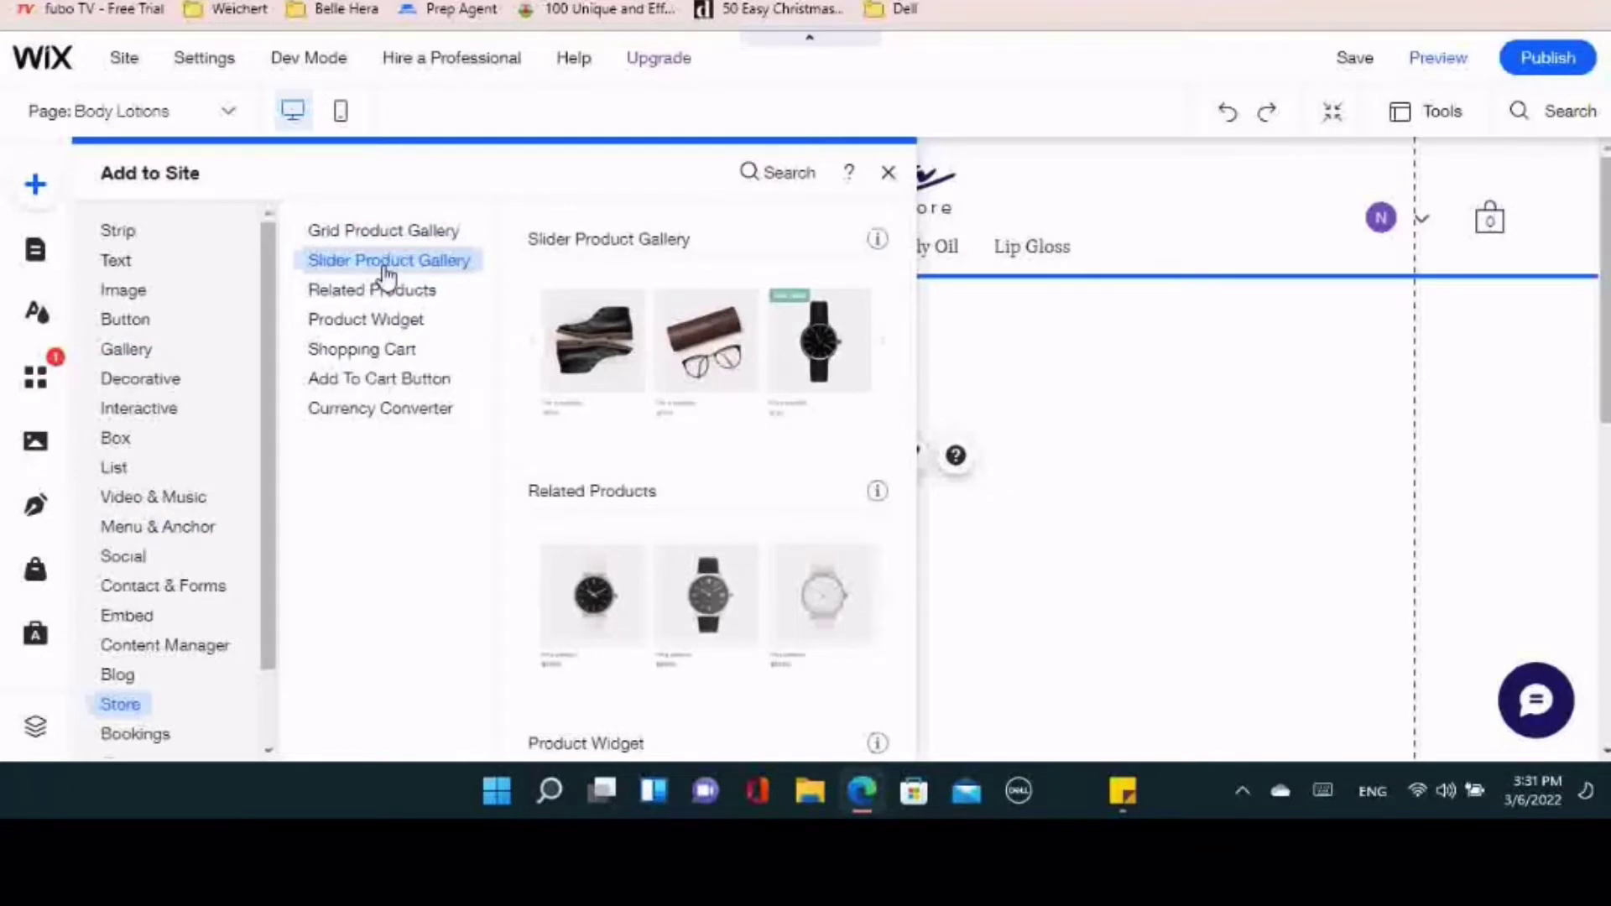
{"action": "left_click", "coordinate": [350, 298]}
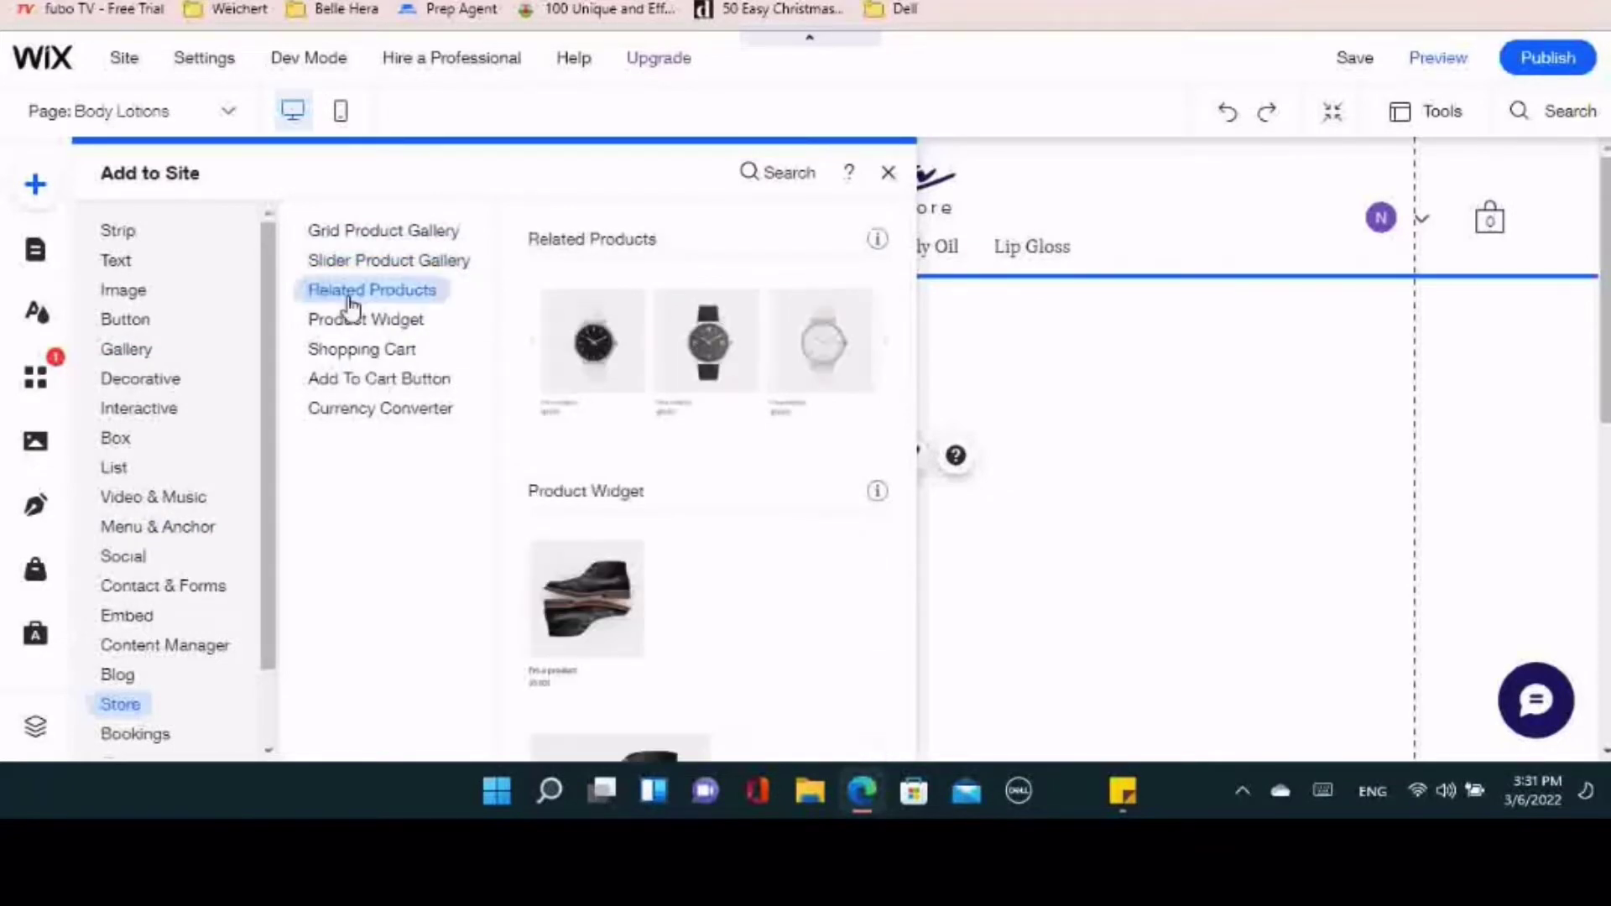
{"action": "left_click", "coordinate": [344, 326]}
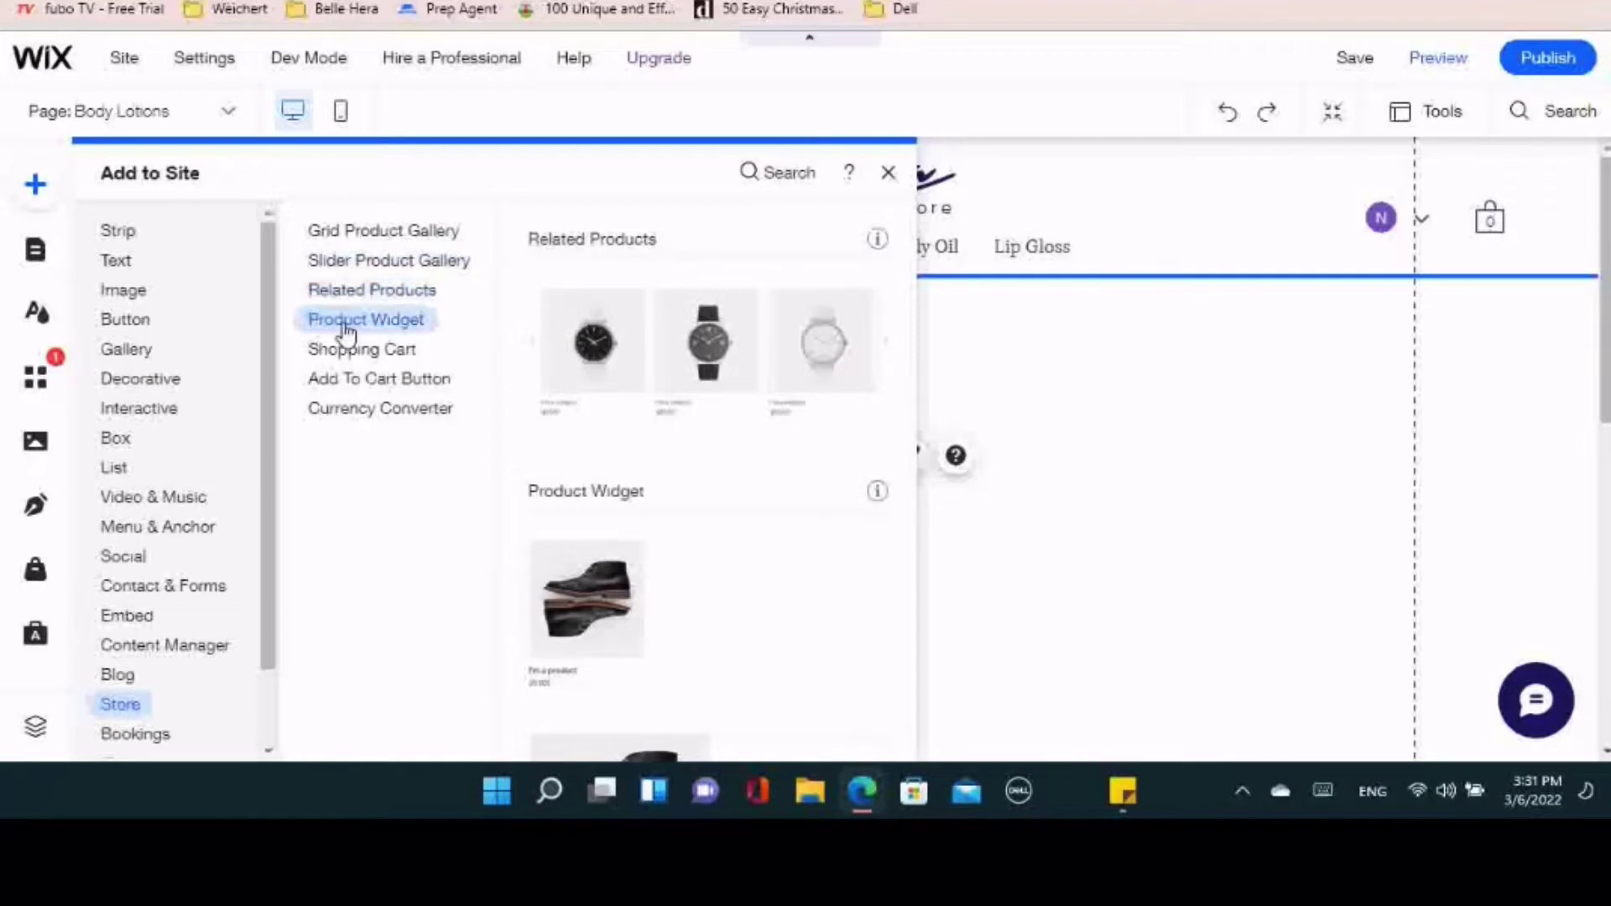
{"action": "left_click", "coordinate": [340, 355]}
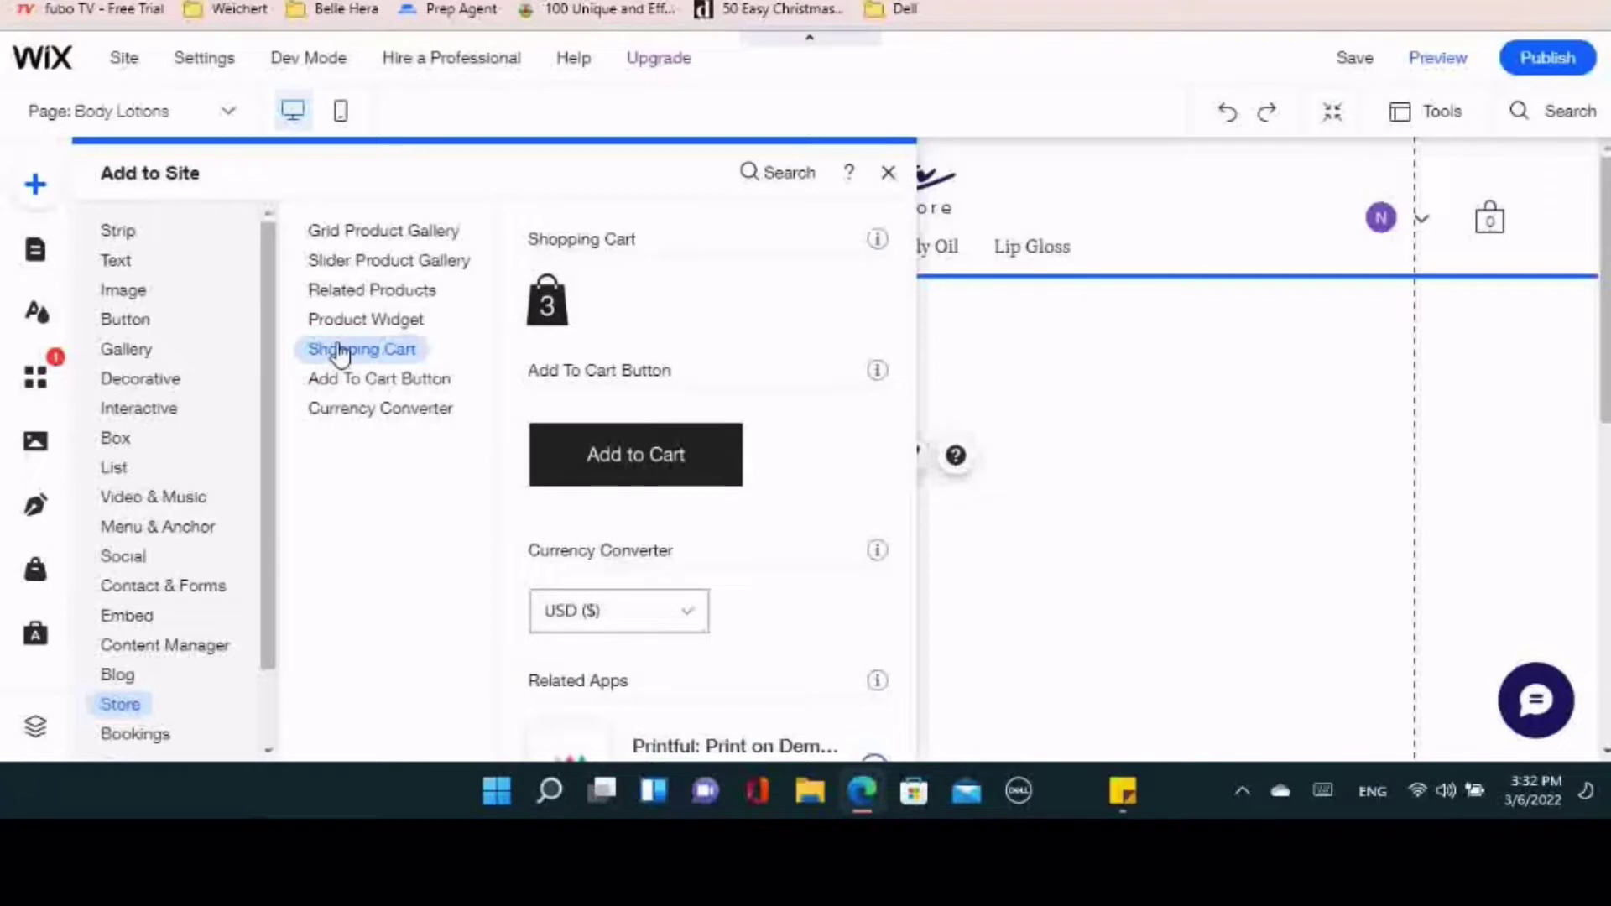
{"action": "left_click", "coordinate": [336, 379]}
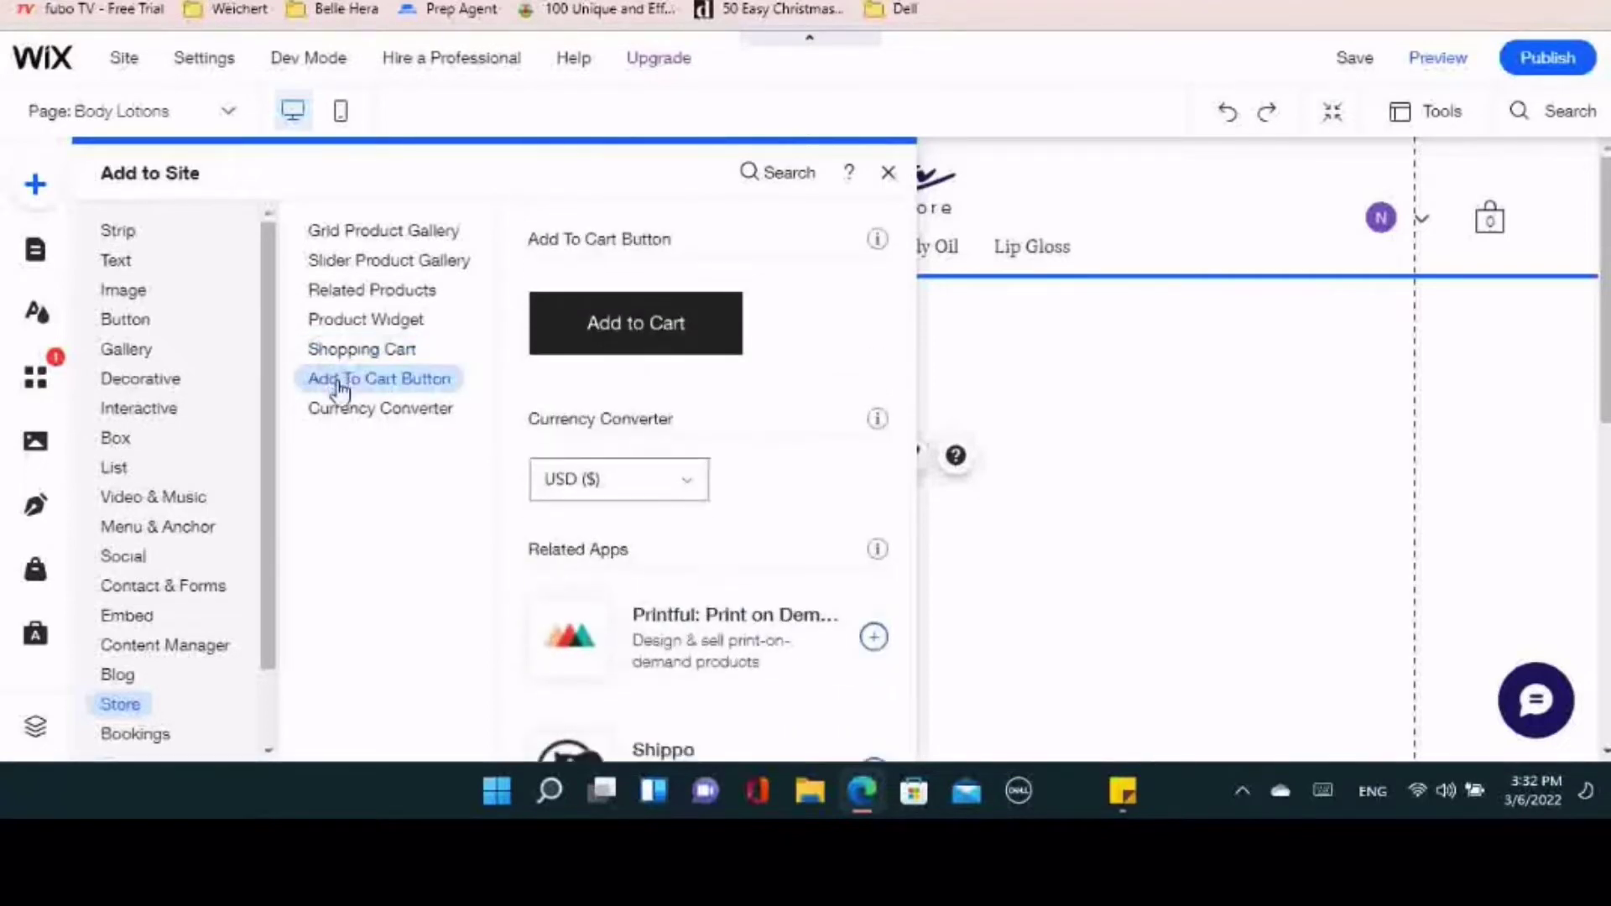
{"action": "left_click", "coordinate": [338, 407]}
Add a Grid Product Gallery to the Body Lotions page and place it directly below the site header
{"action": "left_click", "coordinate": [360, 231]}
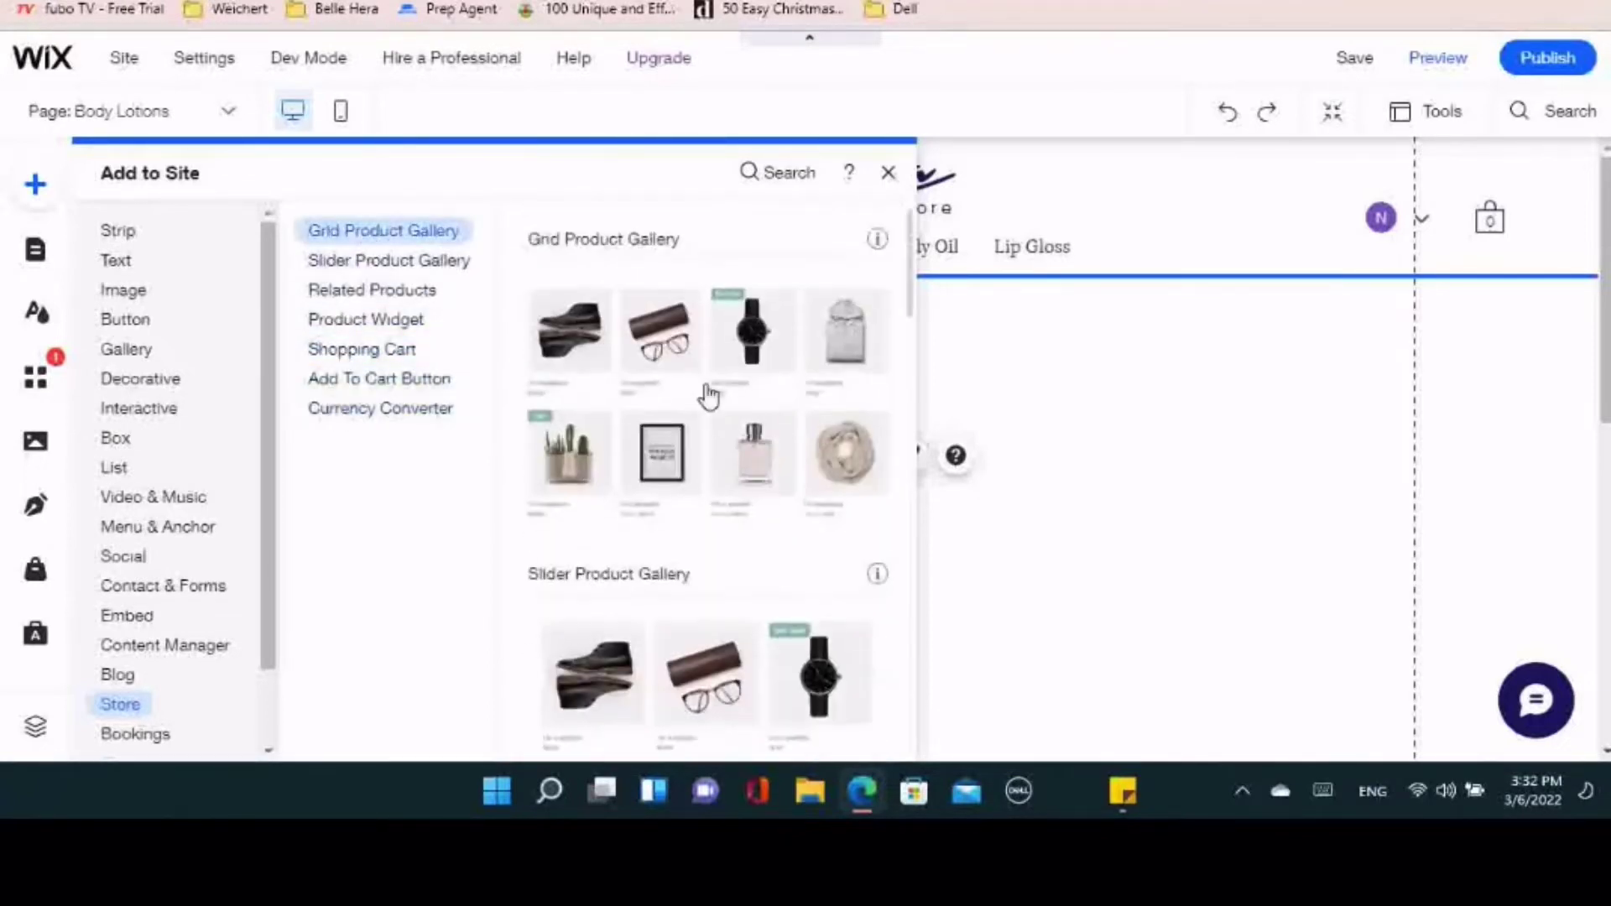
{"action": "left_click", "coordinate": [674, 415]}
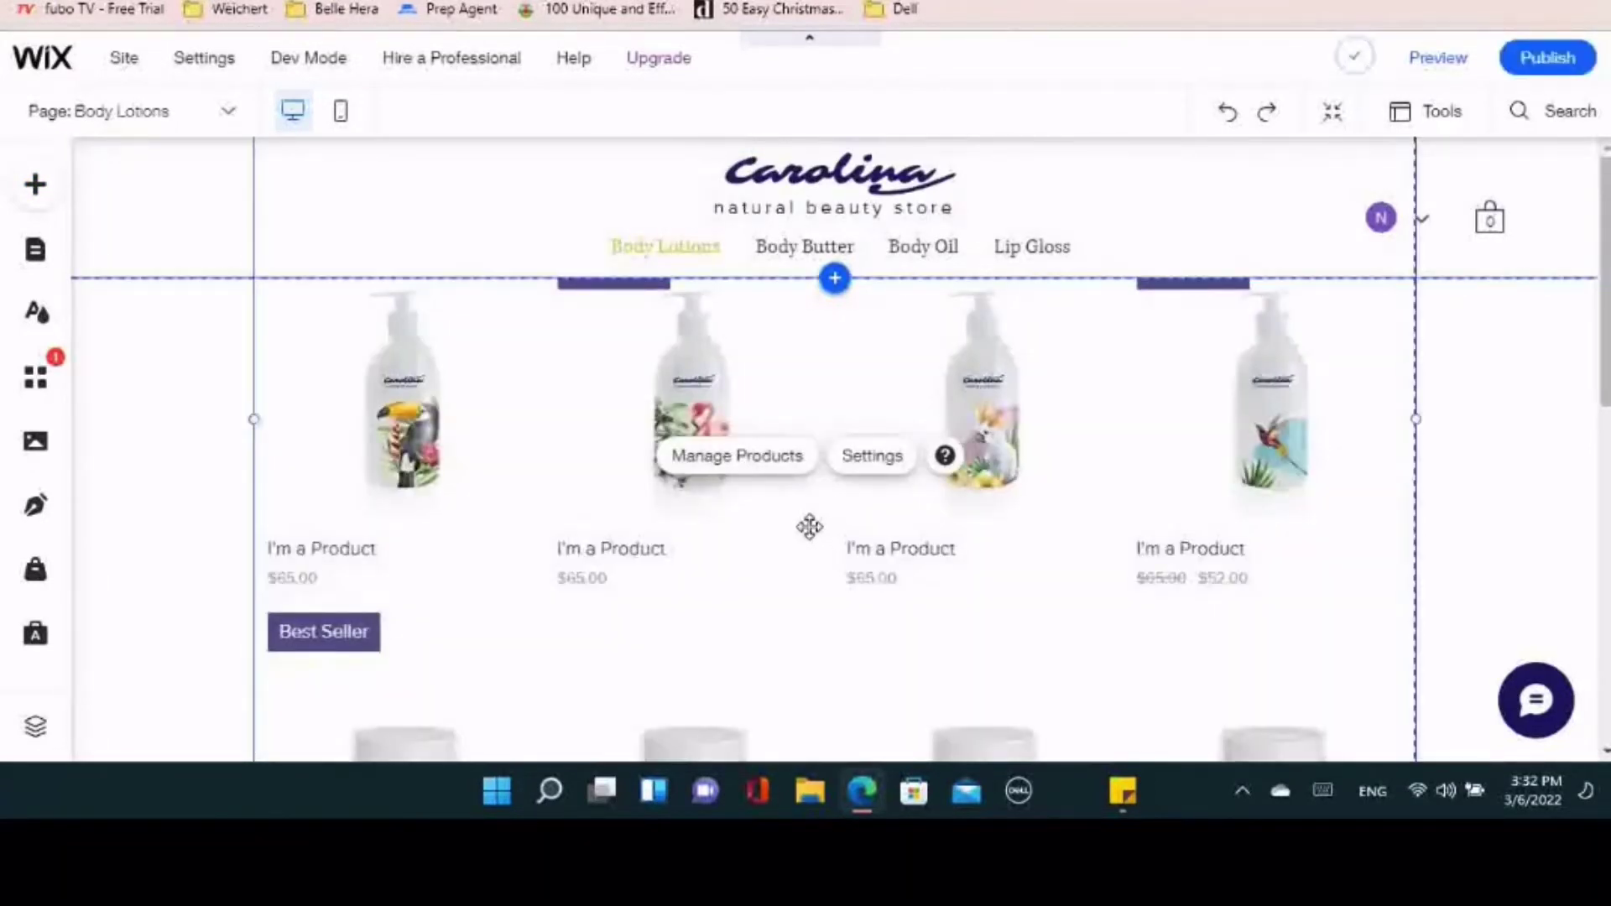
{"action": "scroll", "coordinate": [935, 539], "scroll_direction": "down", "scroll_amount": 1}
{"action": "scroll", "coordinate": [888, 583], "scroll_direction": "up", "scroll_amount": 1}
{"action": "left_click_drag", "start_coordinate": [888, 582], "coordinate": [856, 719]}
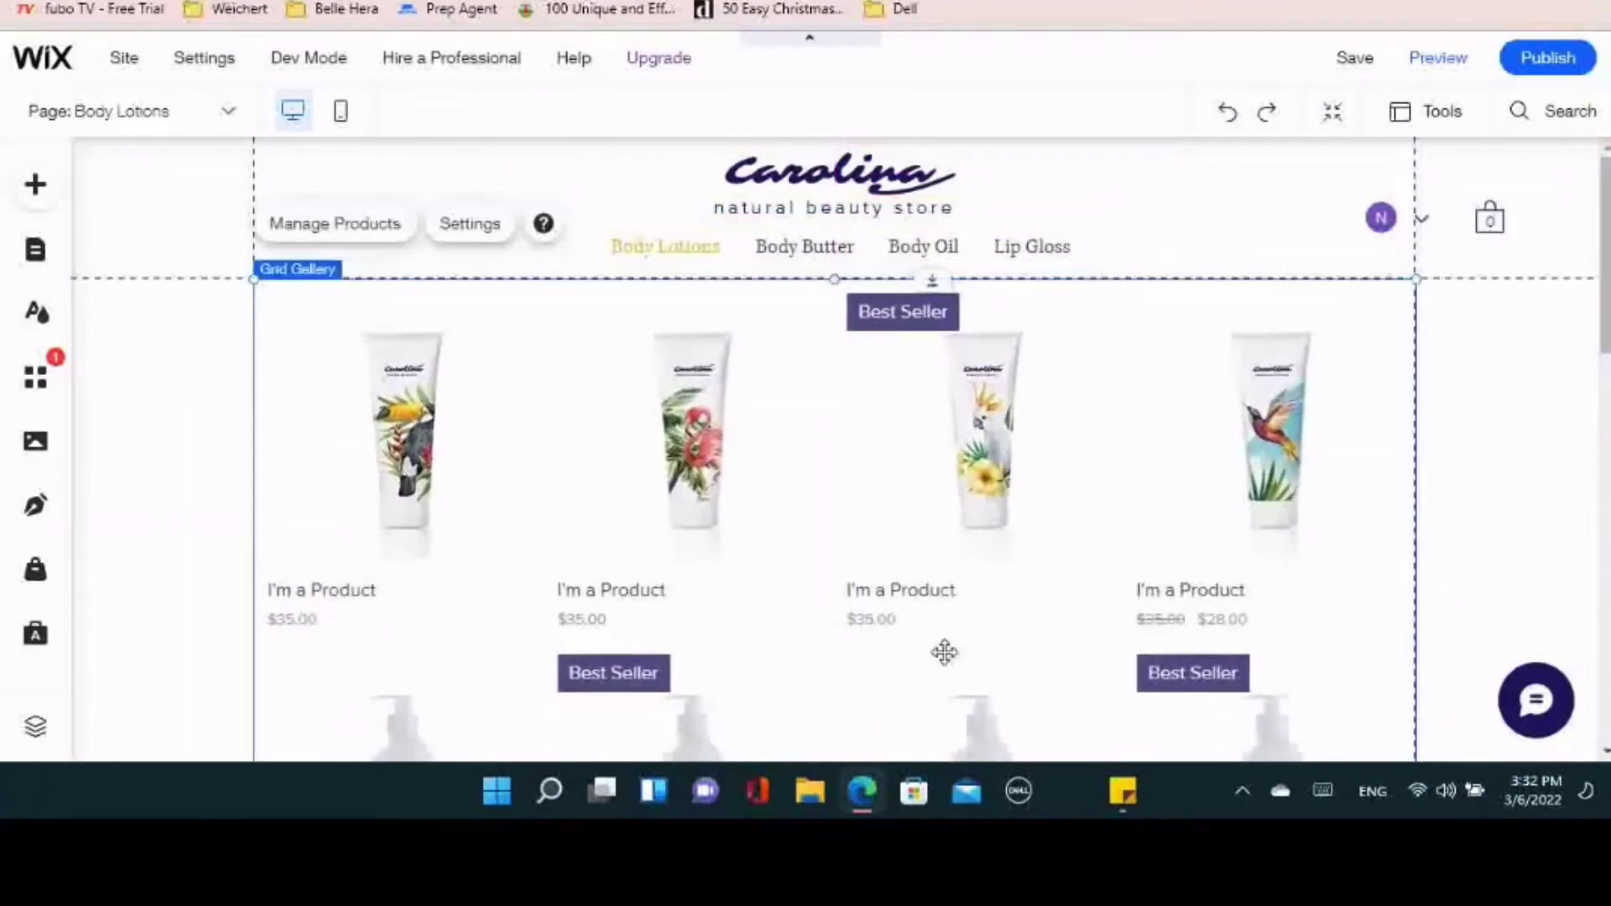
Look over the gallery's sample products, then open its product management list and review the entries
{"action": "scroll", "coordinate": [948, 649], "scroll_direction": "down", "scroll_amount": 10}
{"action": "scroll", "coordinate": [963, 643], "scroll_direction": "up", "scroll_amount": 8}
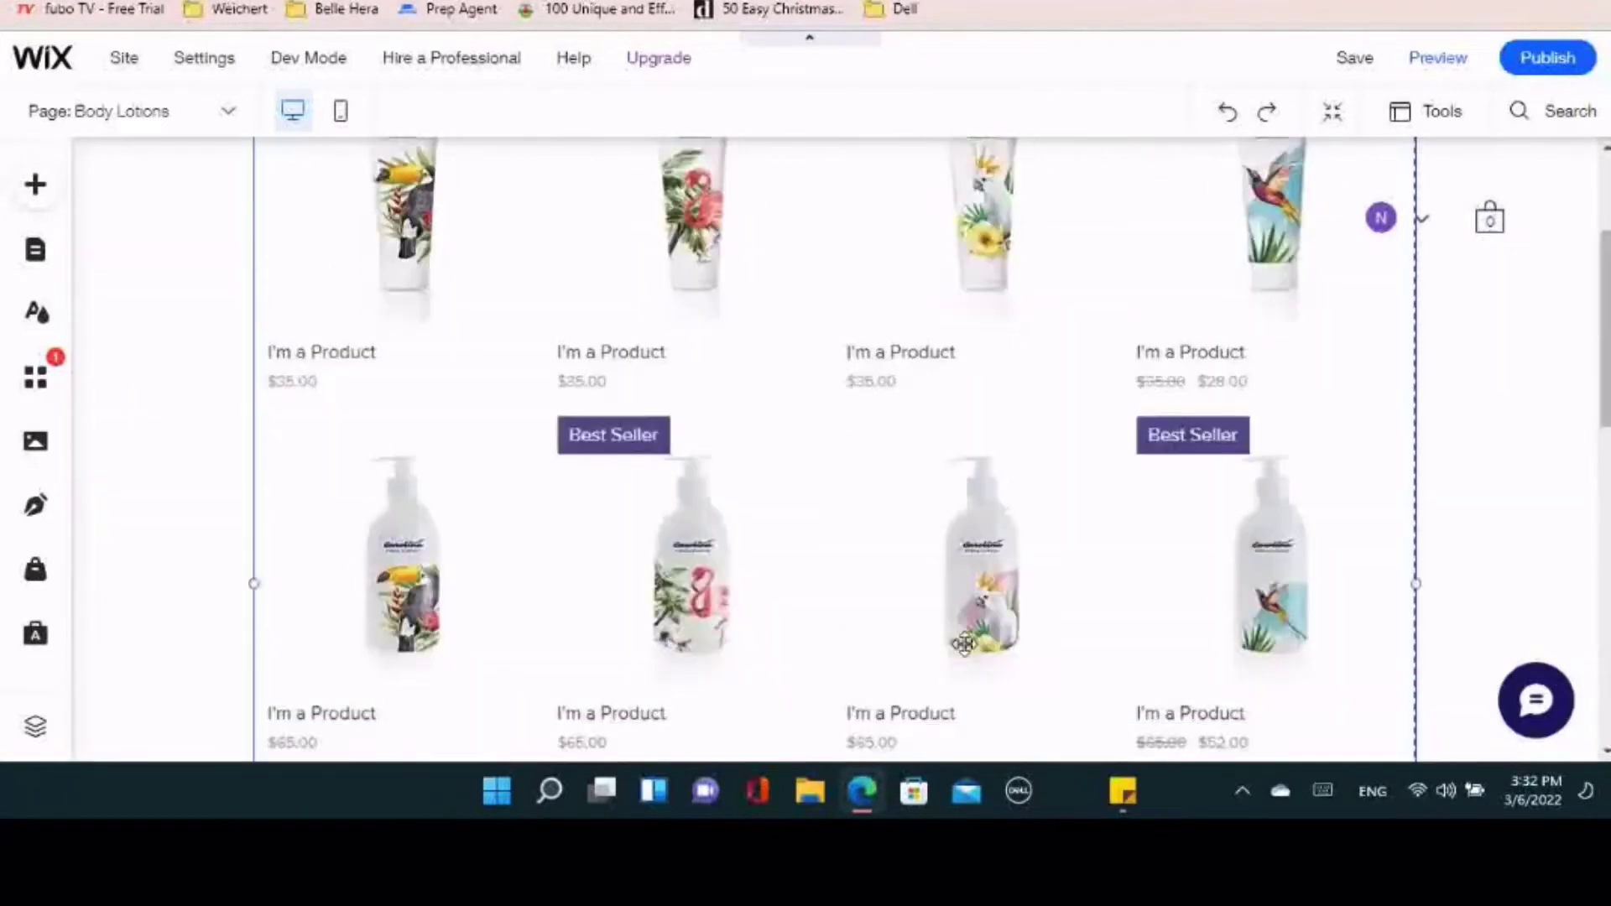
{"action": "scroll", "coordinate": [964, 641], "scroll_direction": "up", "scroll_amount": 3}
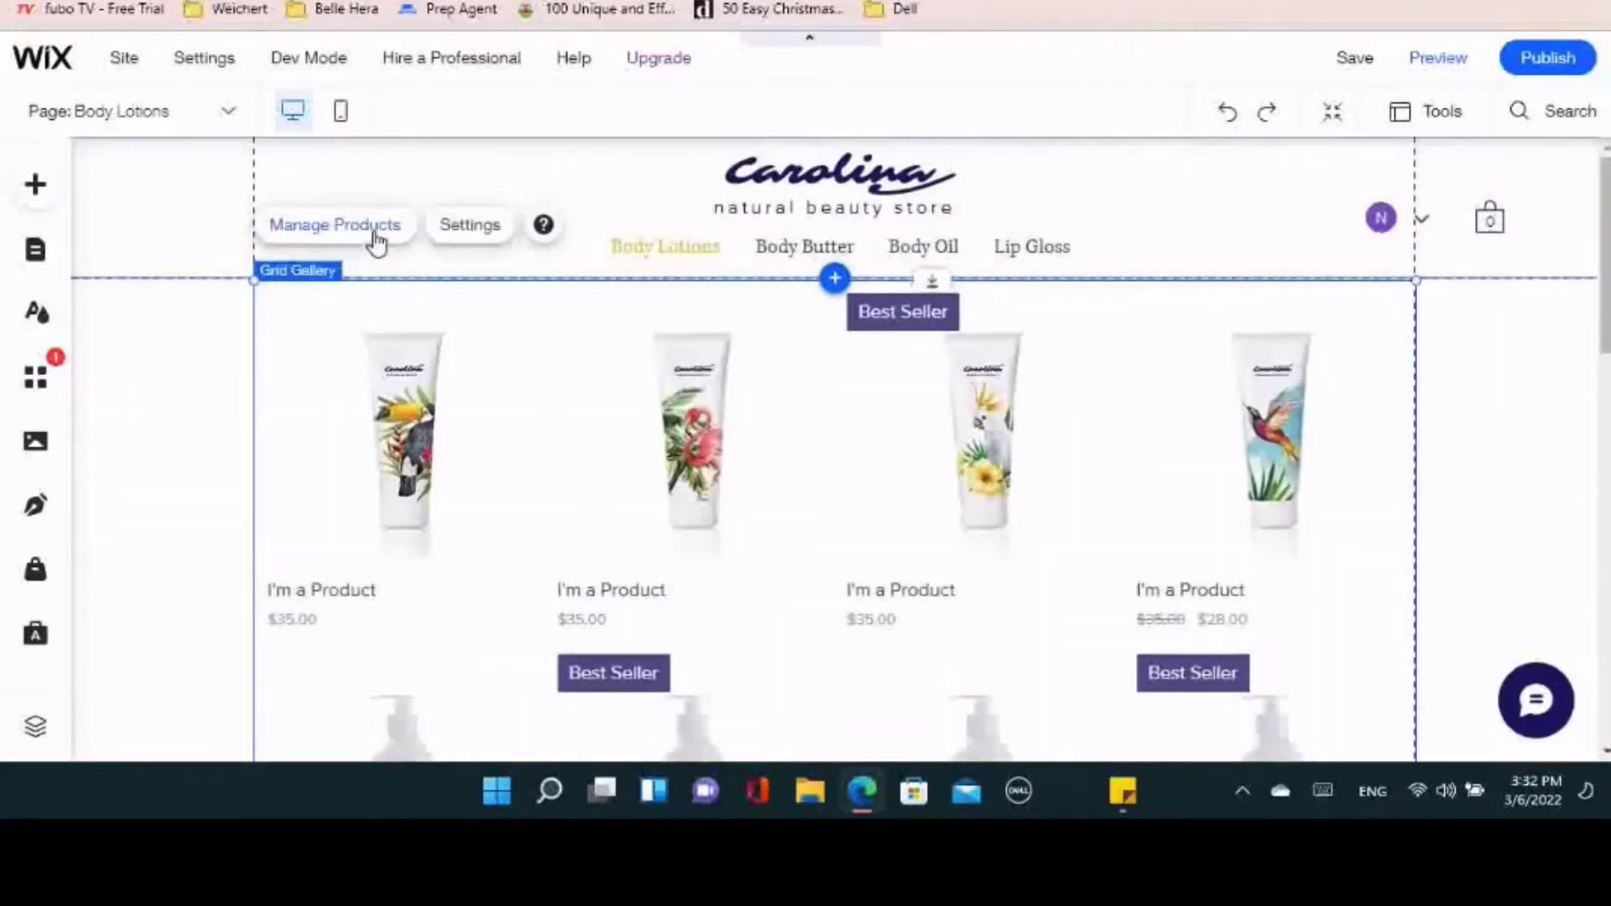
{"action": "left_click", "coordinate": [375, 241]}
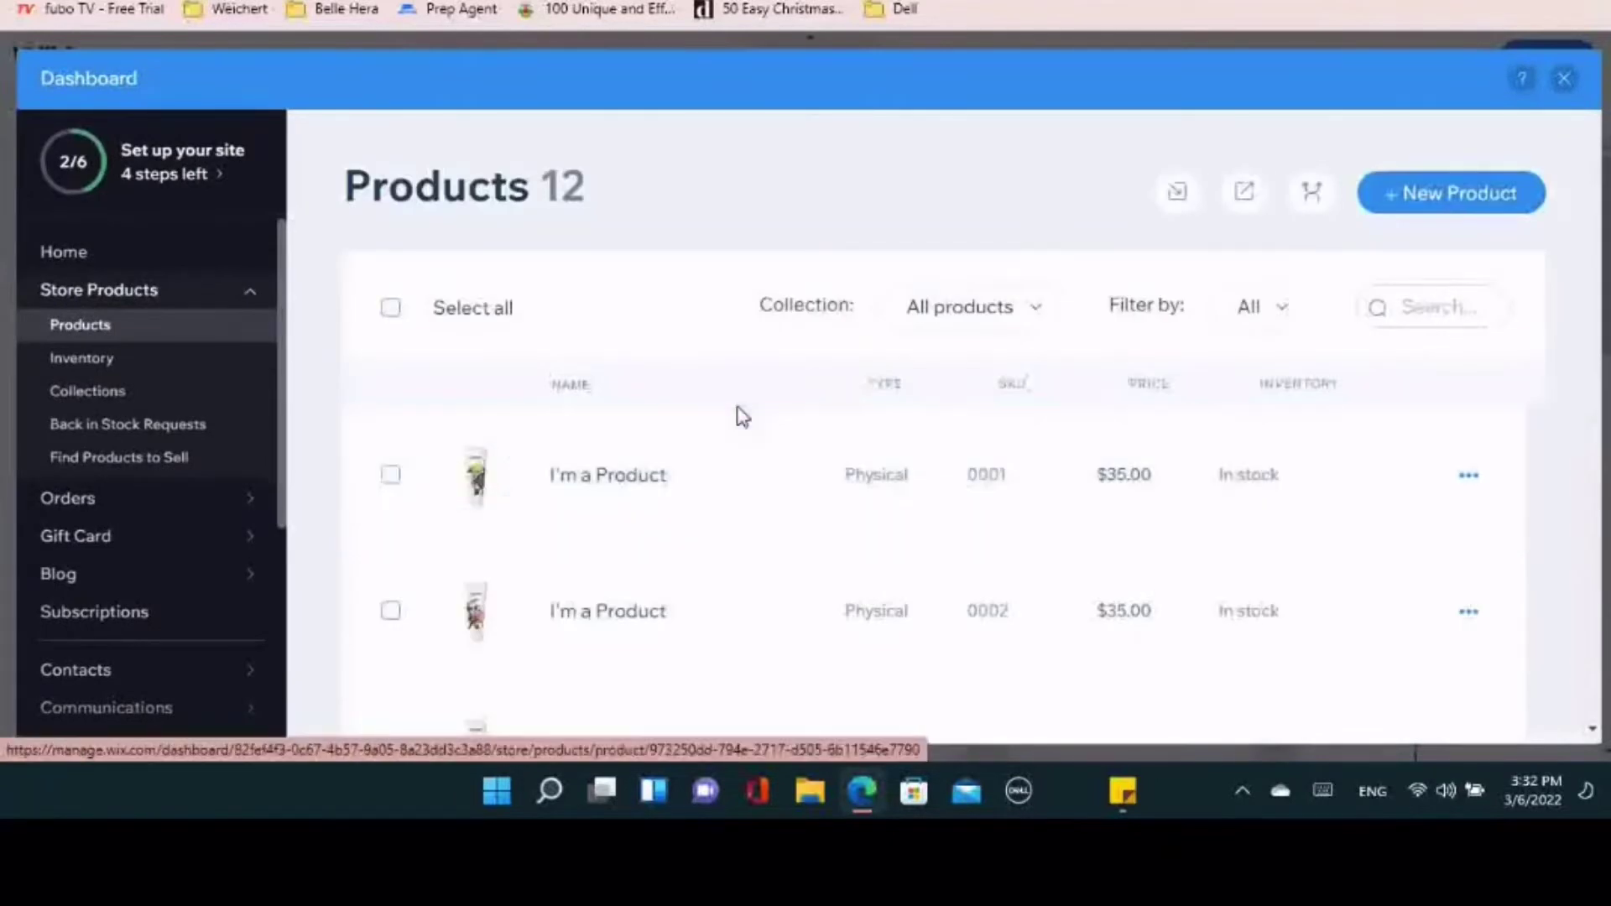
{"action": "scroll", "coordinate": [996, 492], "scroll_direction": "down", "scroll_amount": 7}
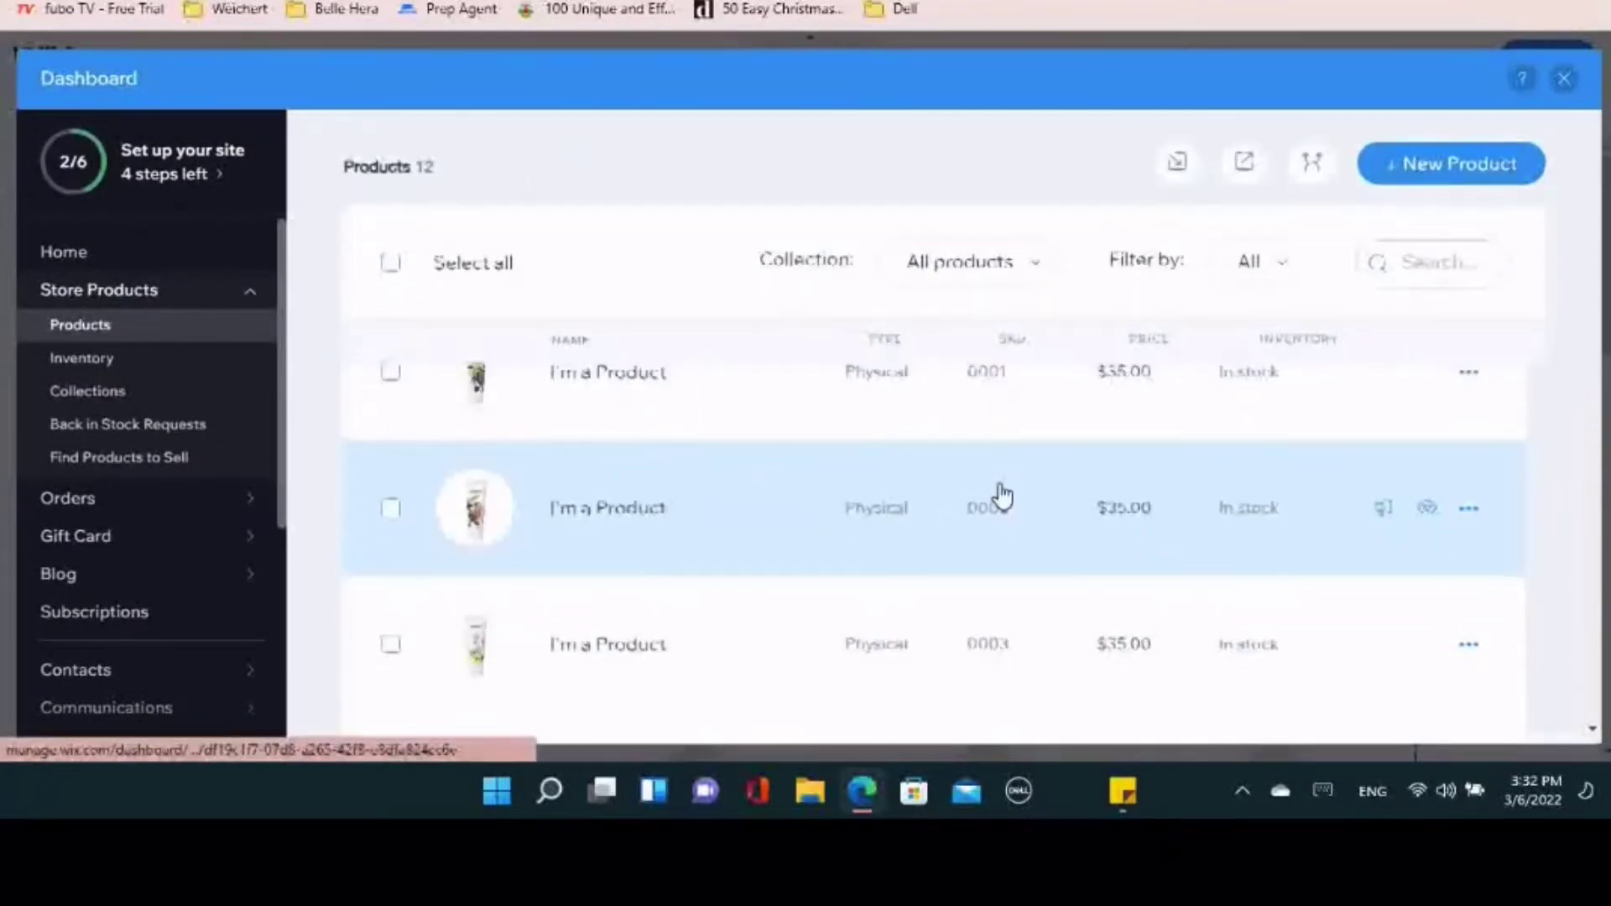
{"action": "scroll", "coordinate": [1001, 495], "scroll_direction": "down", "scroll_amount": 3}
{"action": "scroll", "coordinate": [998, 507], "scroll_direction": "up", "scroll_amount": 1}
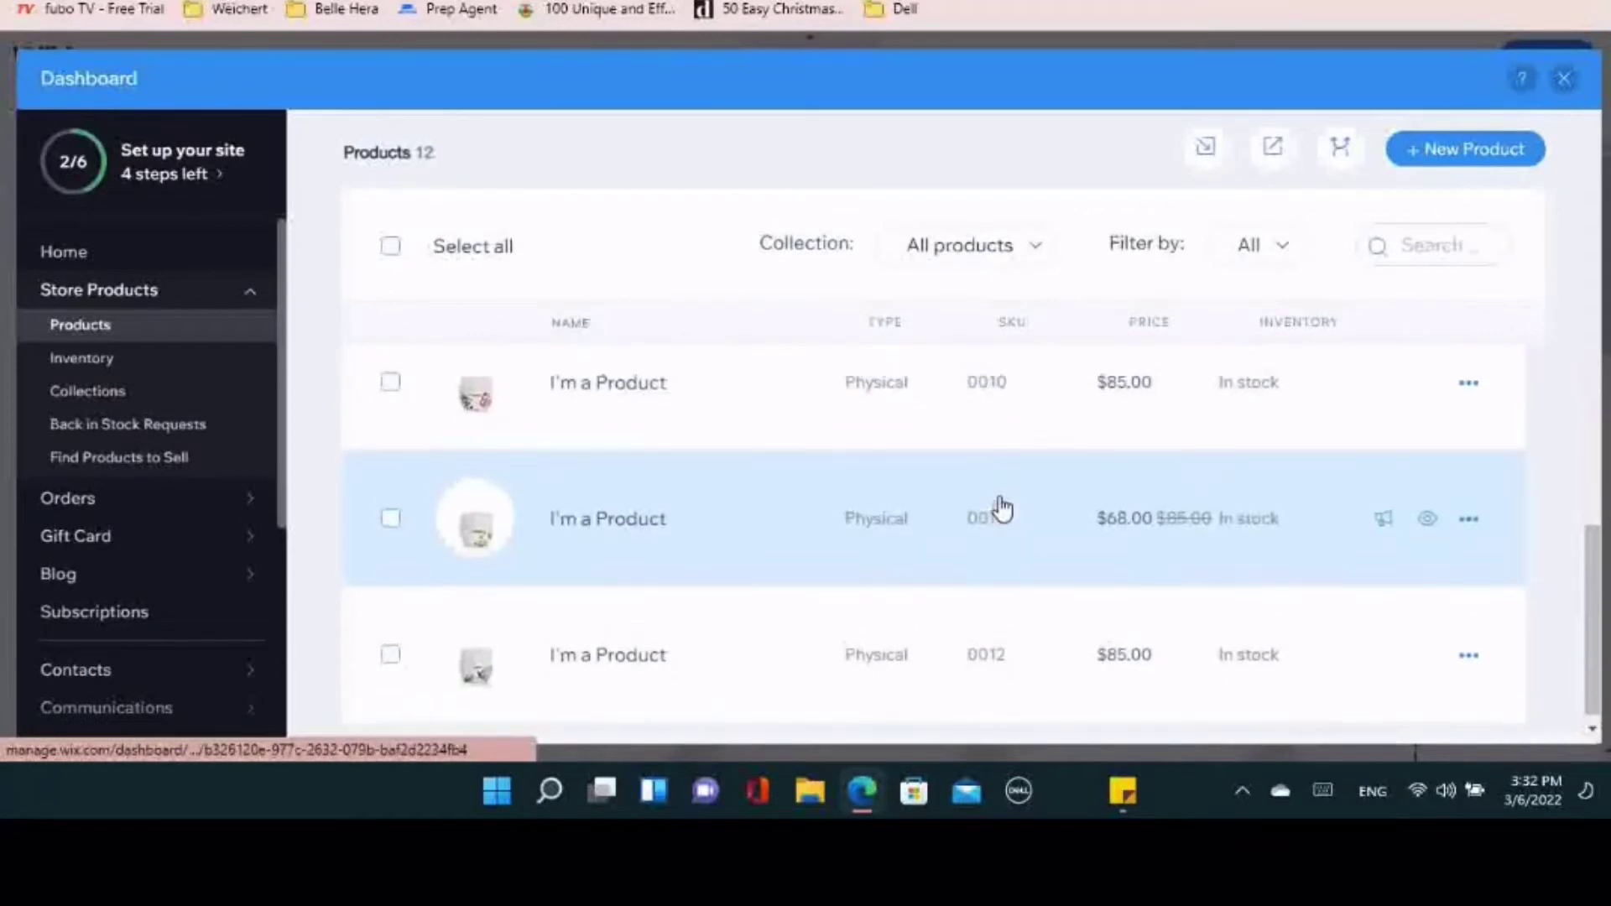
{"action": "scroll", "coordinate": [1001, 507], "scroll_direction": "up", "scroll_amount": 10}
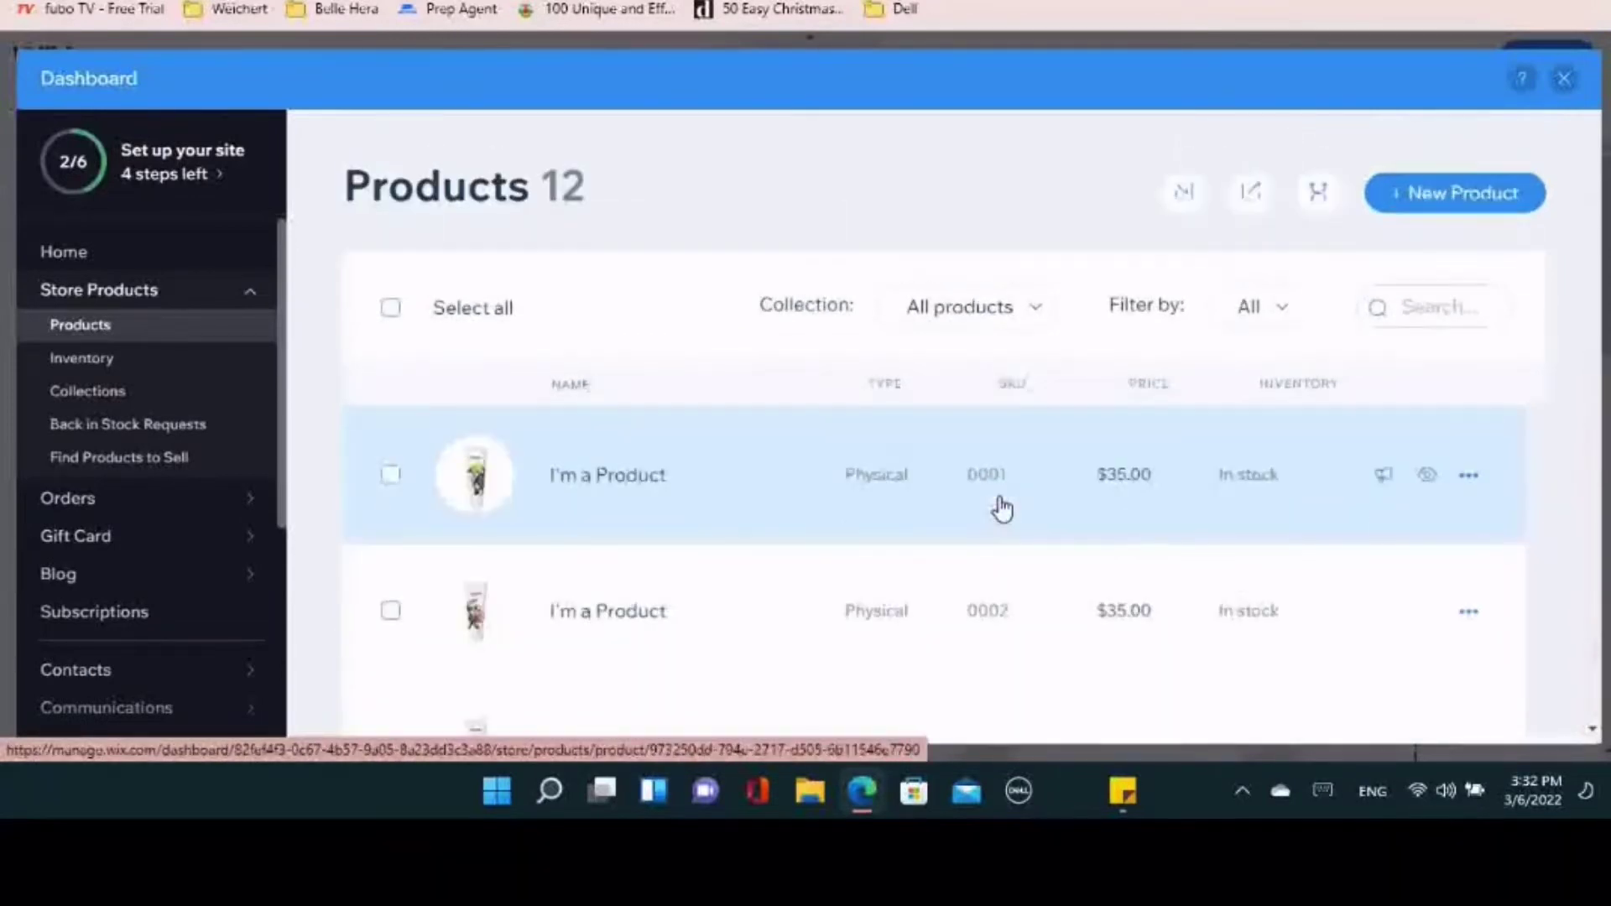
Open the first sample product for editing and go to its basic info section
{"action": "left_click", "coordinate": [721, 553]}
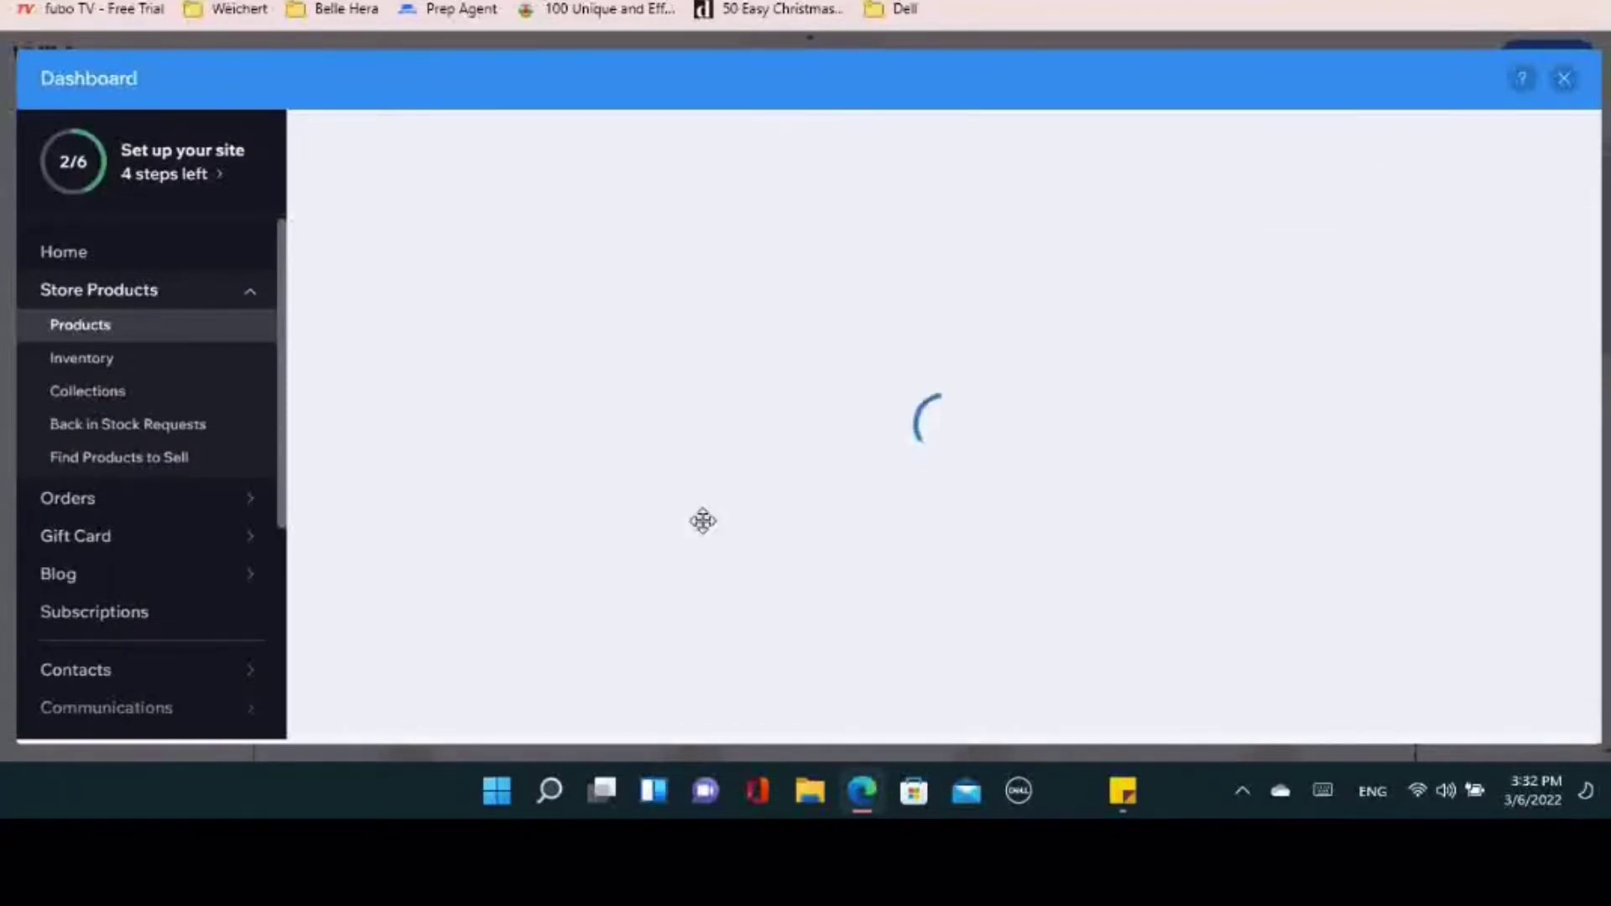
{"action": "scroll", "coordinate": [1433, 499], "scroll_direction": "down", "scroll_amount": 3}
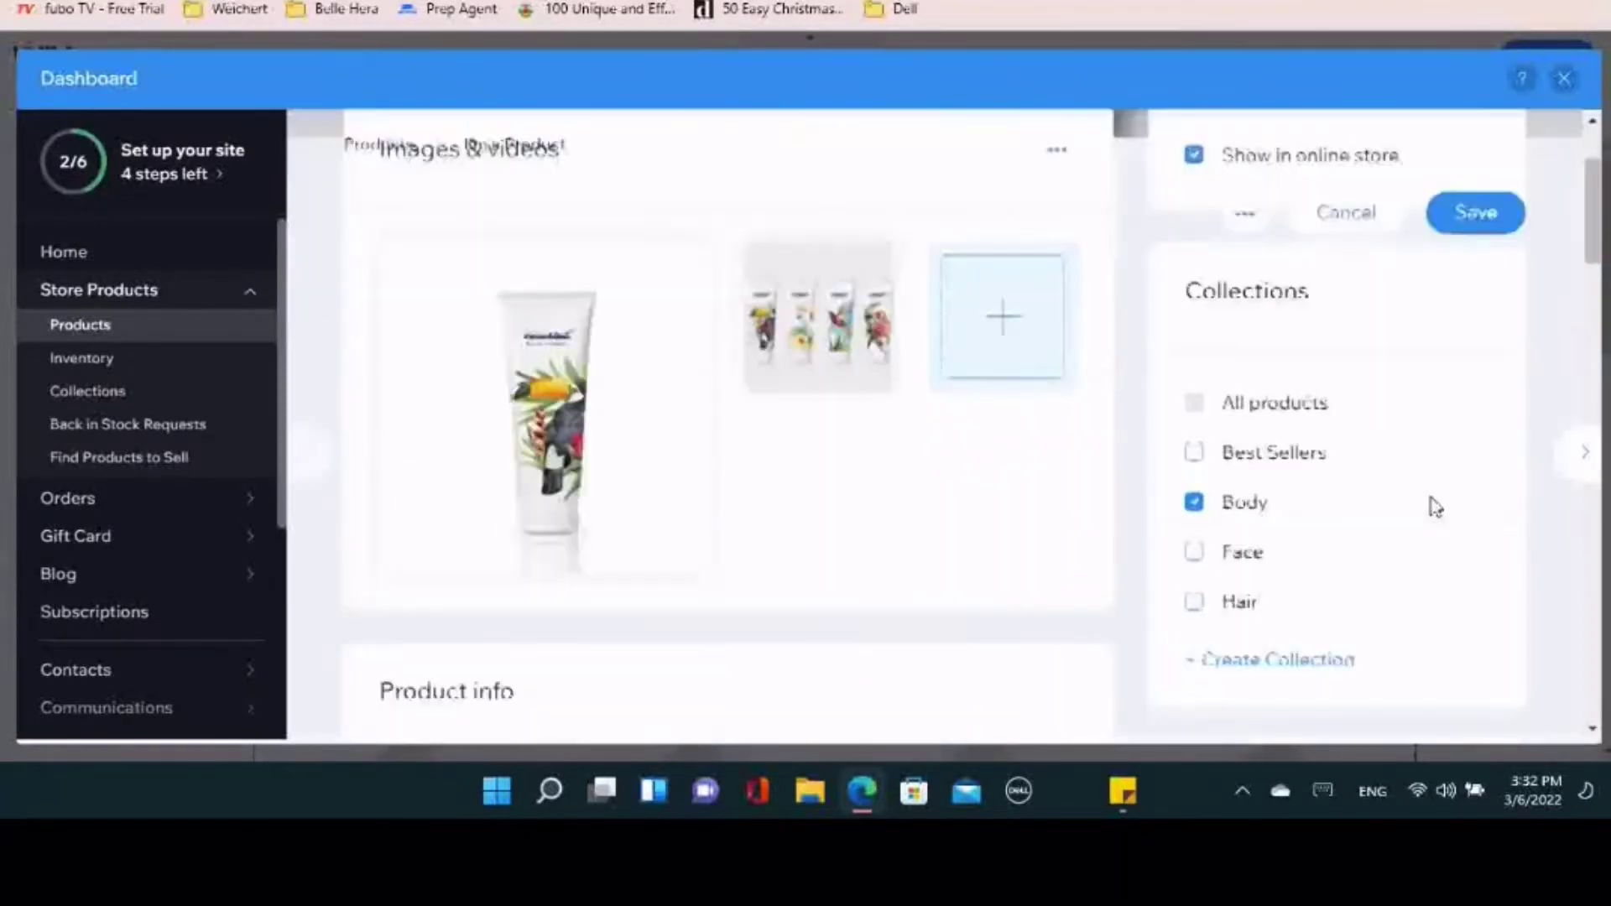
{"action": "scroll", "coordinate": [1430, 508], "scroll_direction": "down", "scroll_amount": 3}
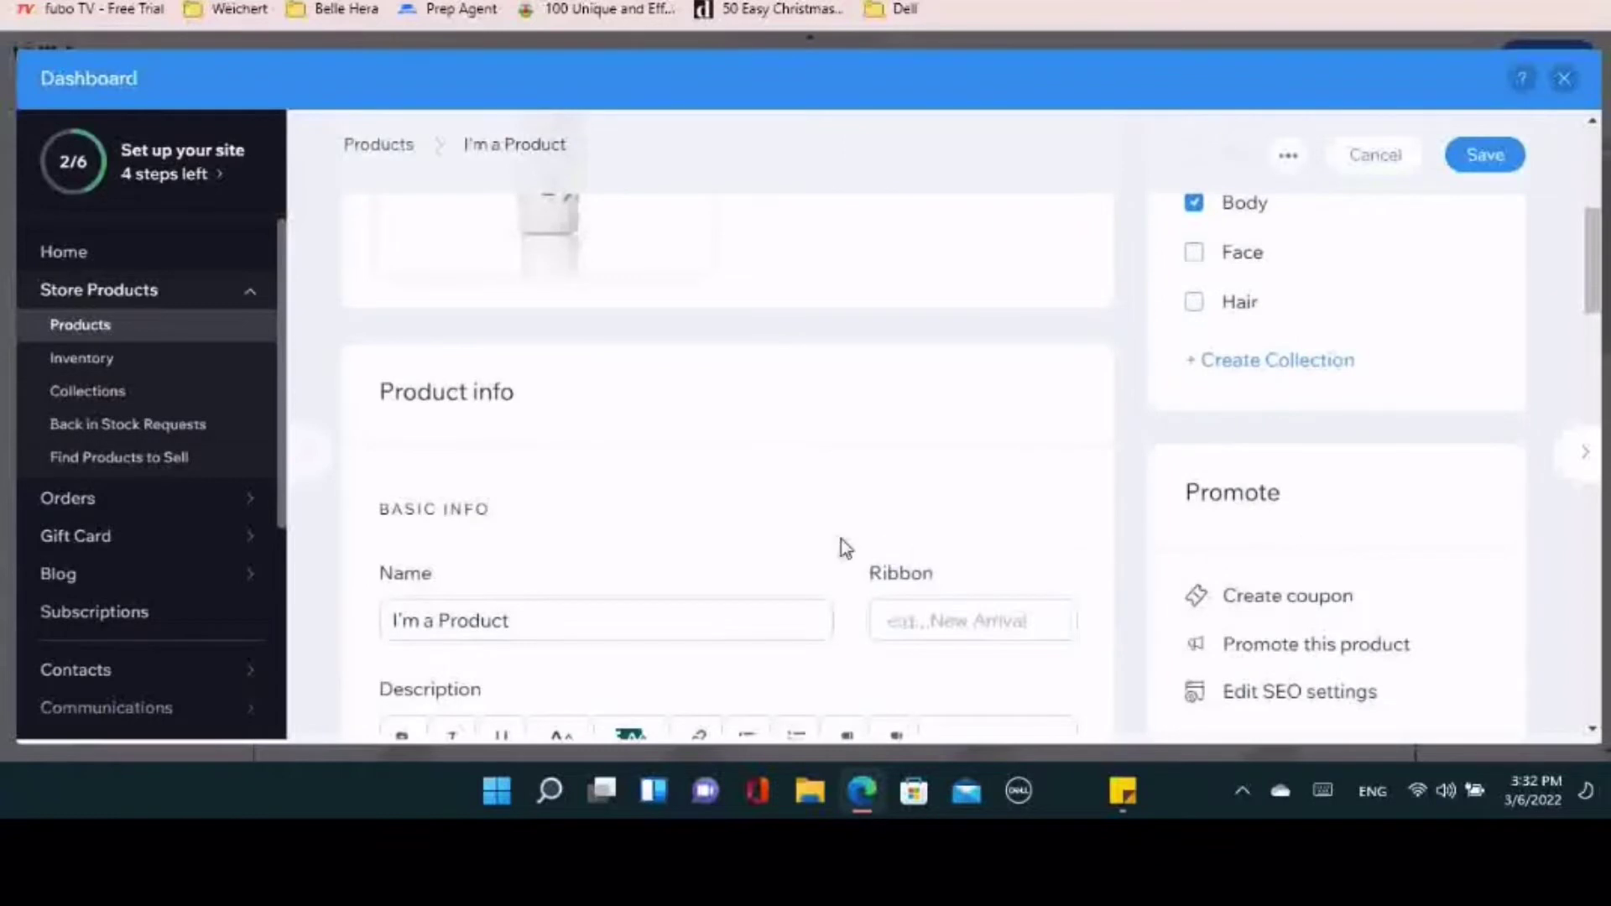
{"action": "scroll", "coordinate": [840, 543], "scroll_direction": "down", "scroll_amount": 2}
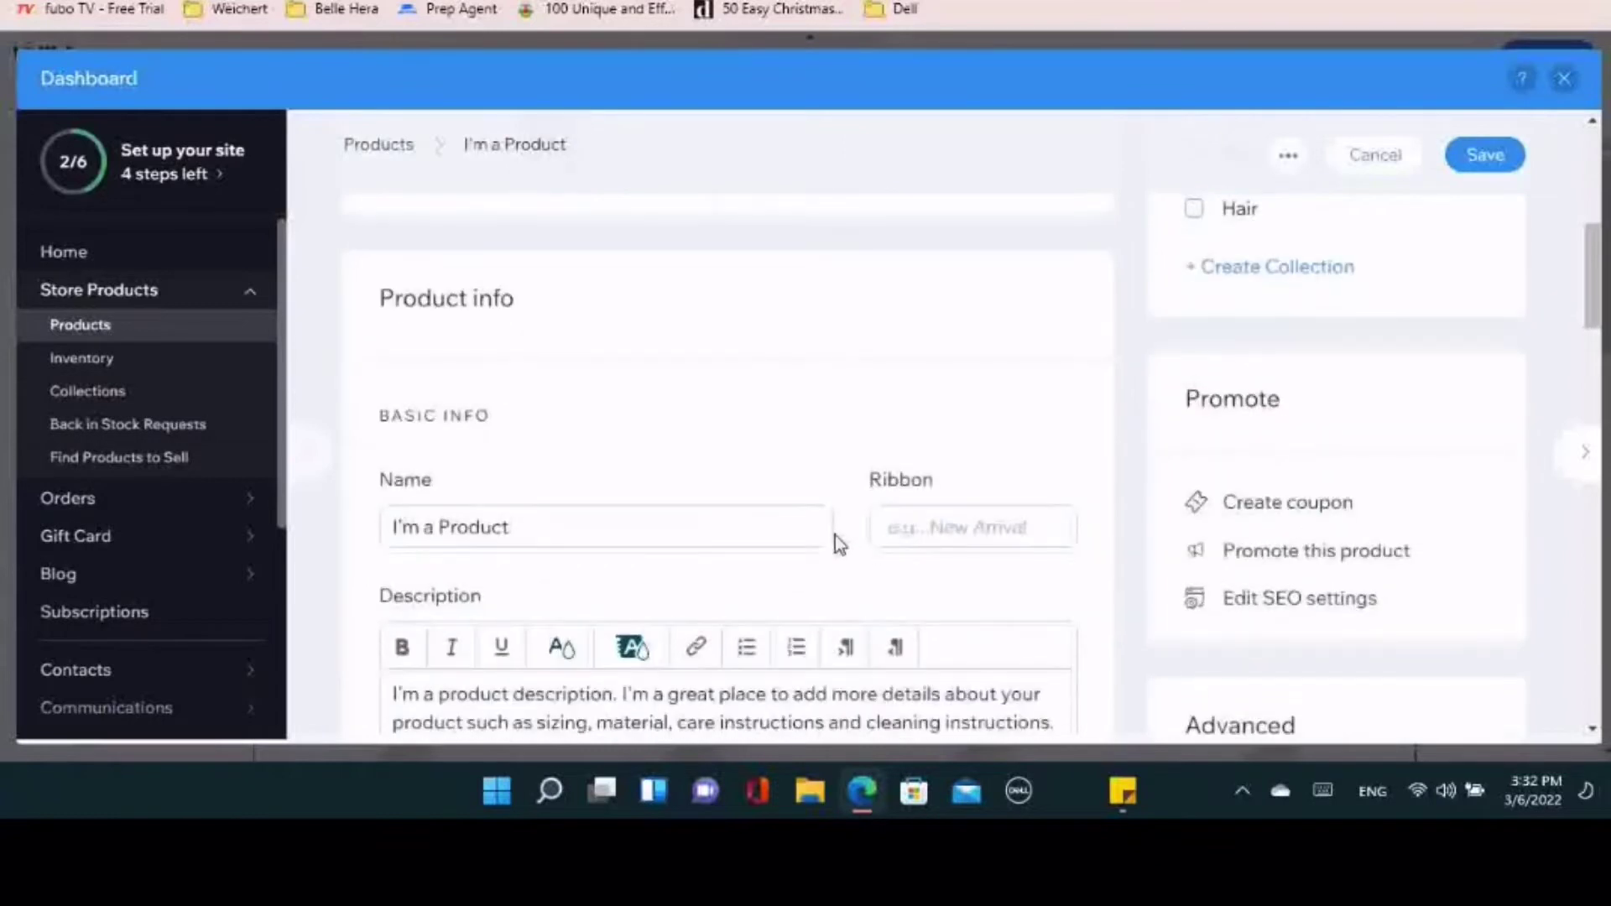
Rename the product as "Vanilla Body Lotion"
{"action": "left_click", "coordinate": [537, 537]}
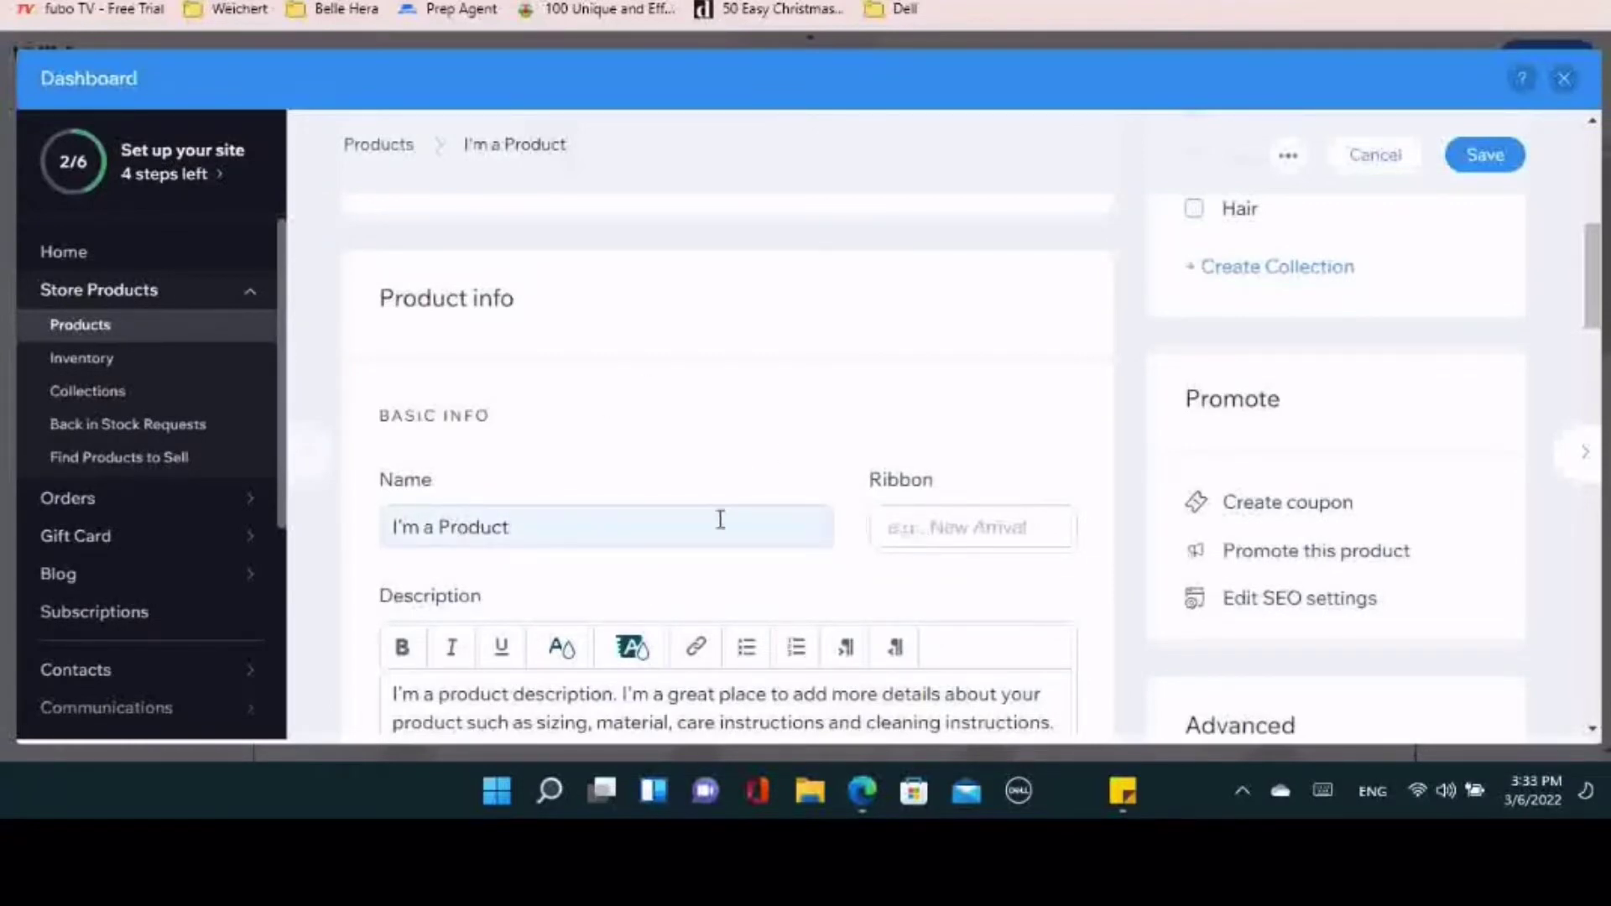
{"action": "scroll", "coordinate": [478, 551], "scroll_direction": "down", "scroll_amount": 3}
{"action": "left_click_drag", "start_coordinate": [422, 243], "coordinate": [512, 243]}
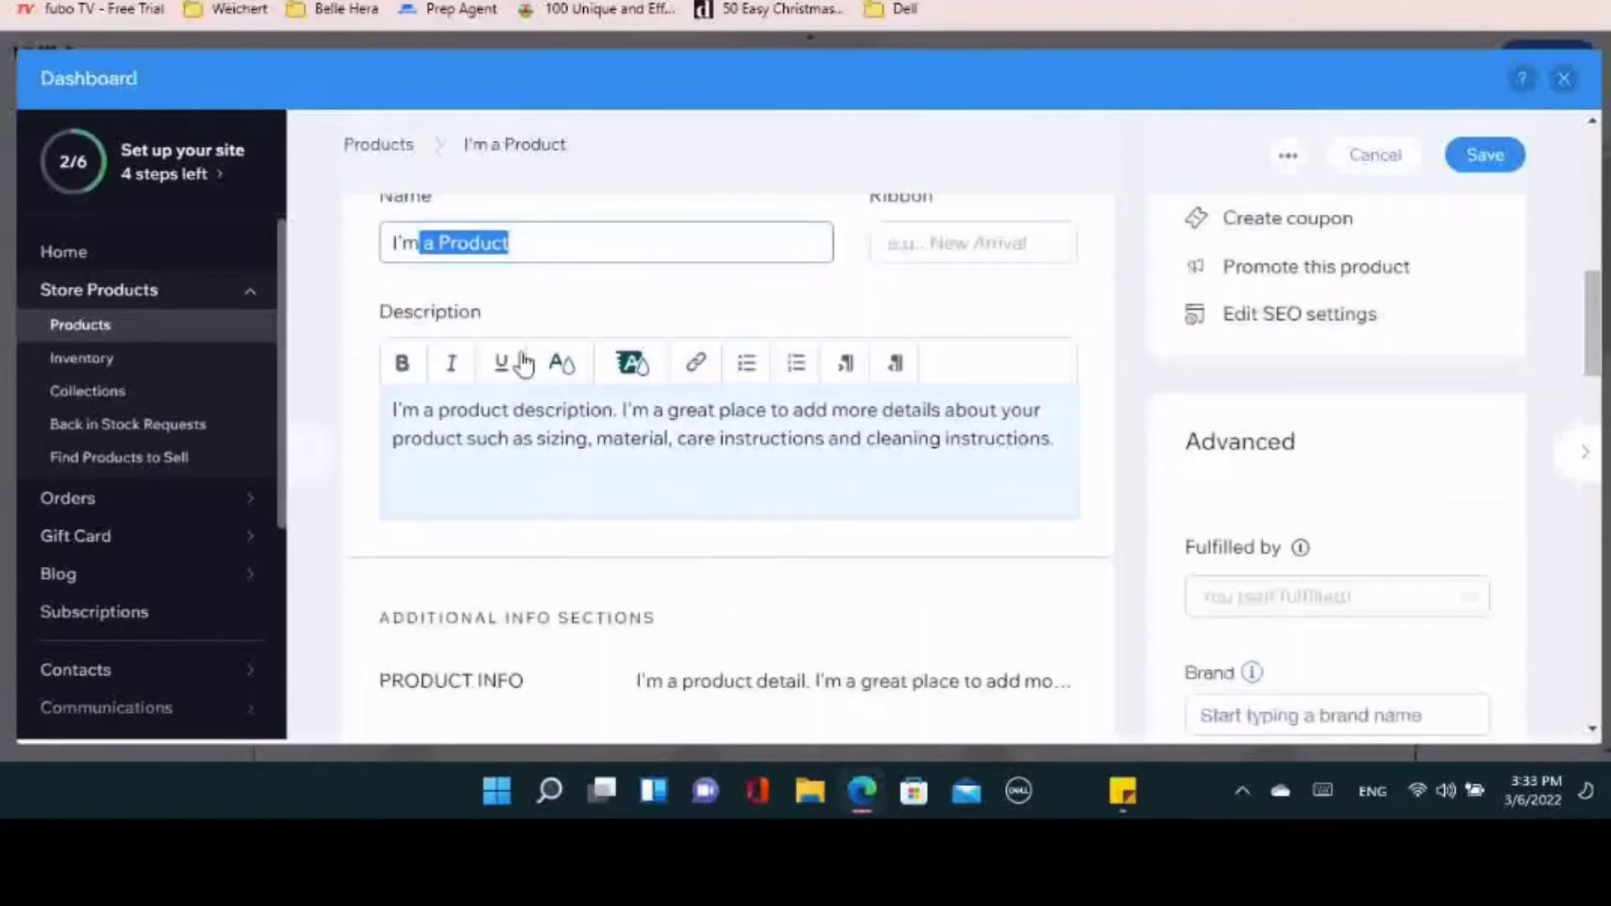
{"action": "left_click", "coordinate": [520, 241]}
{"action": "key", "text": "BackSpace"}
{"action": "key", "text": "BackSpace"}
{"action": "key", "text": "BackSpace"}
{"action": "key", "text": "BackSpace"}
{"action": "key", "text": "BackSpace"}
{"action": "key", "text": "BackSpace"}
{"action": "key", "text": "BackSpace"}
{"action": "key", "text": "BackSpace"}
{"action": "key", "text": "BackSpace"}
{"action": "key", "text": "BackSpace"}
{"action": "key", "text": "BackSpace"}
{"action": "key", "text": "BackSpace"}
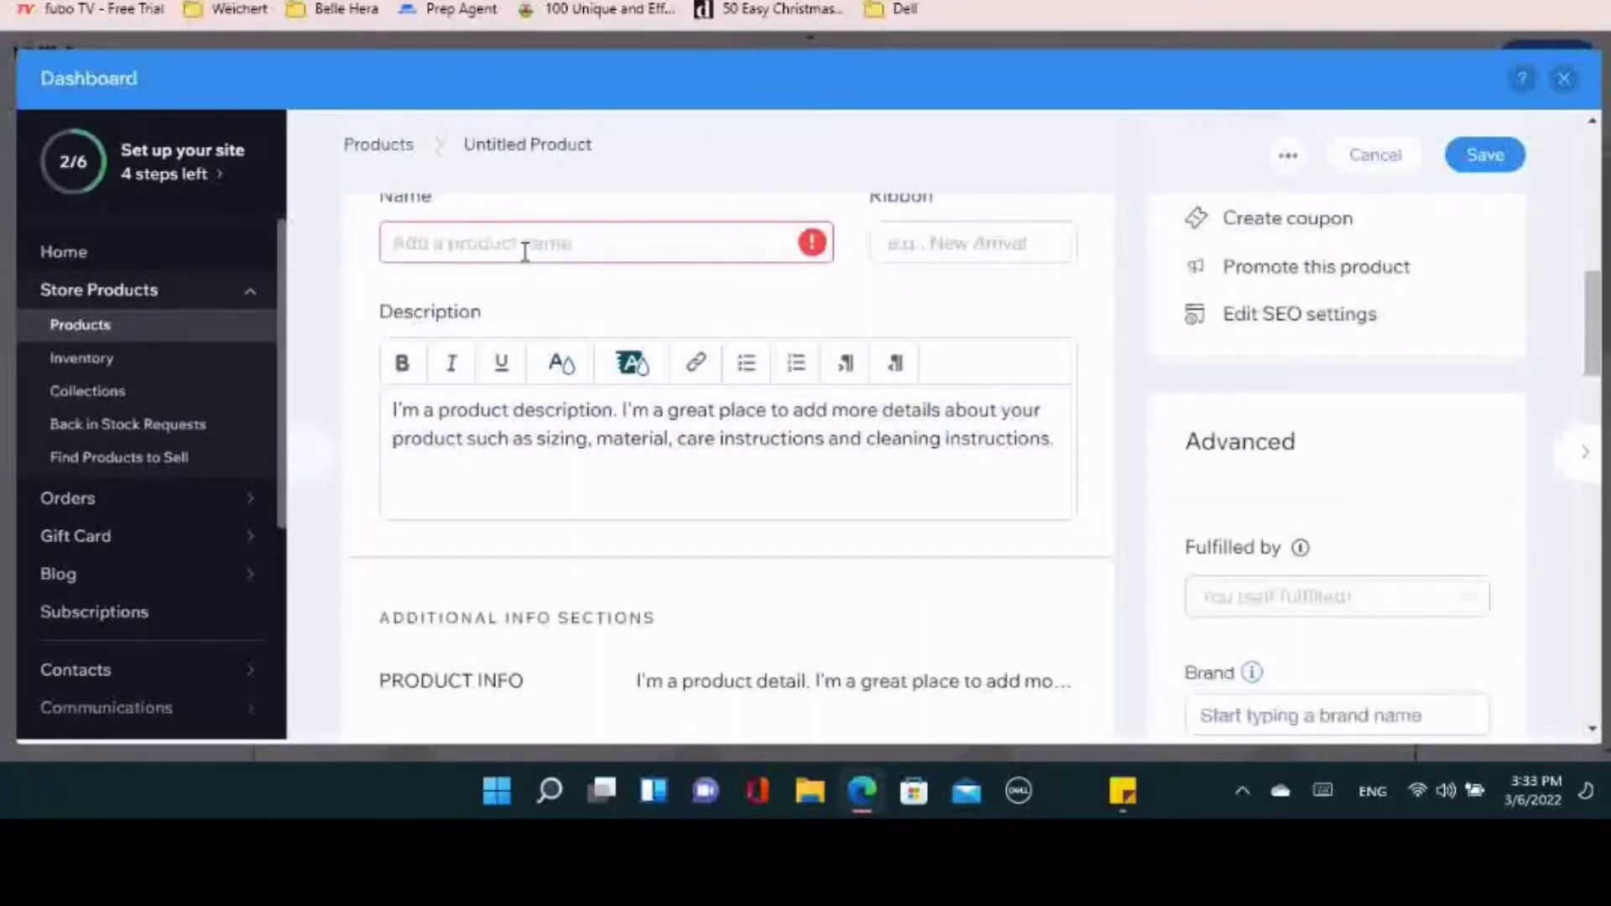
{"action": "type", "text": "Van"}
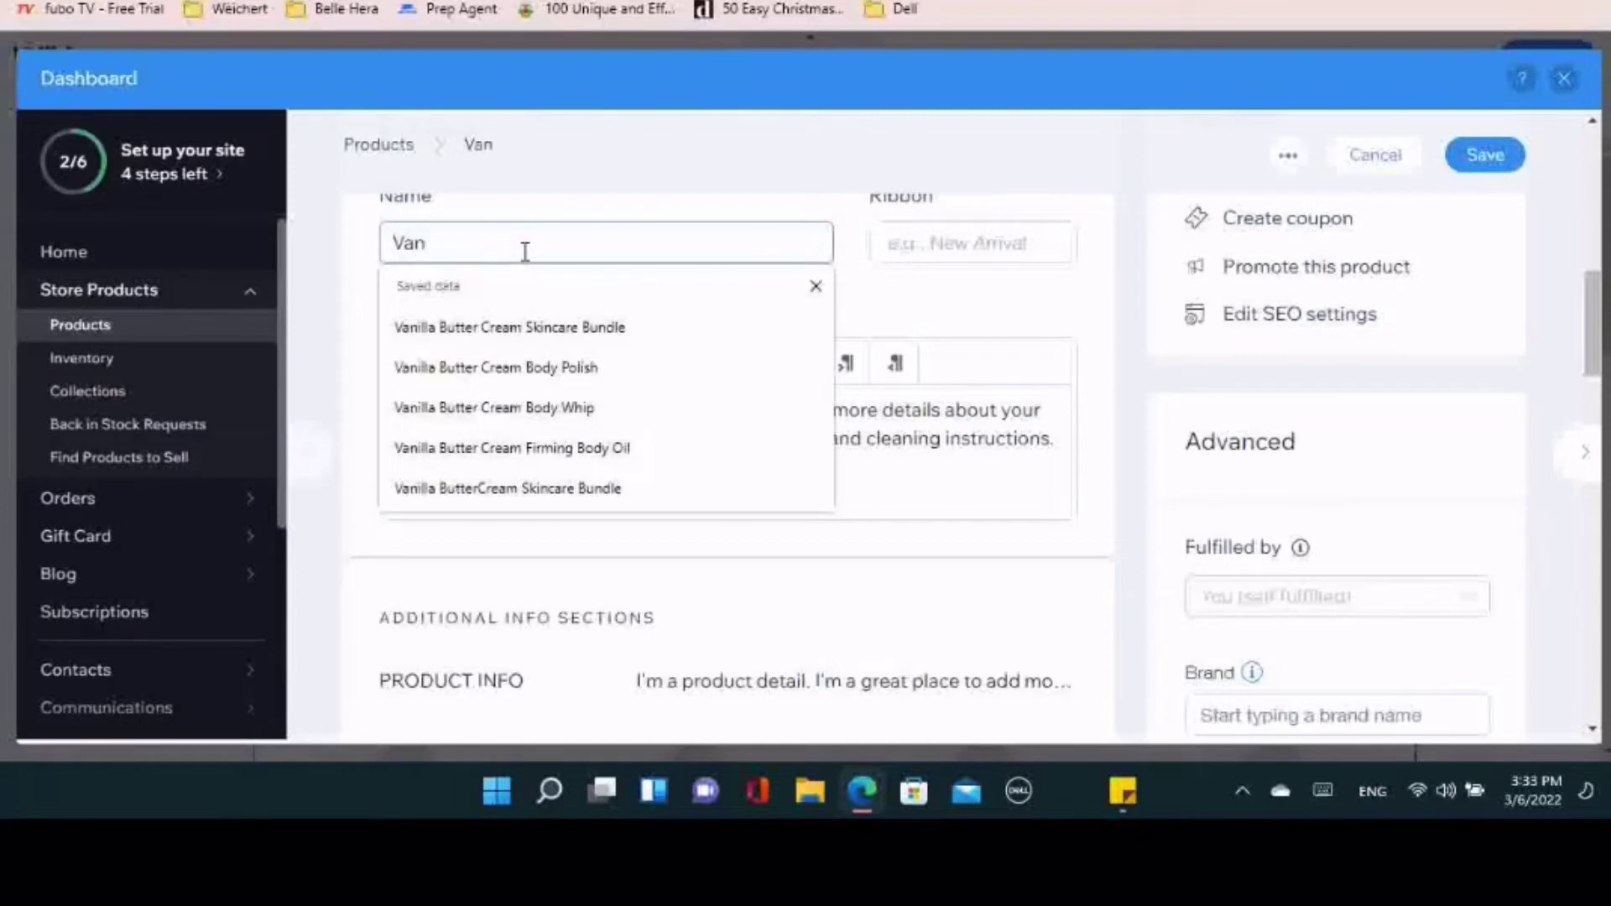
{"action": "type", "text": "illa Body"}
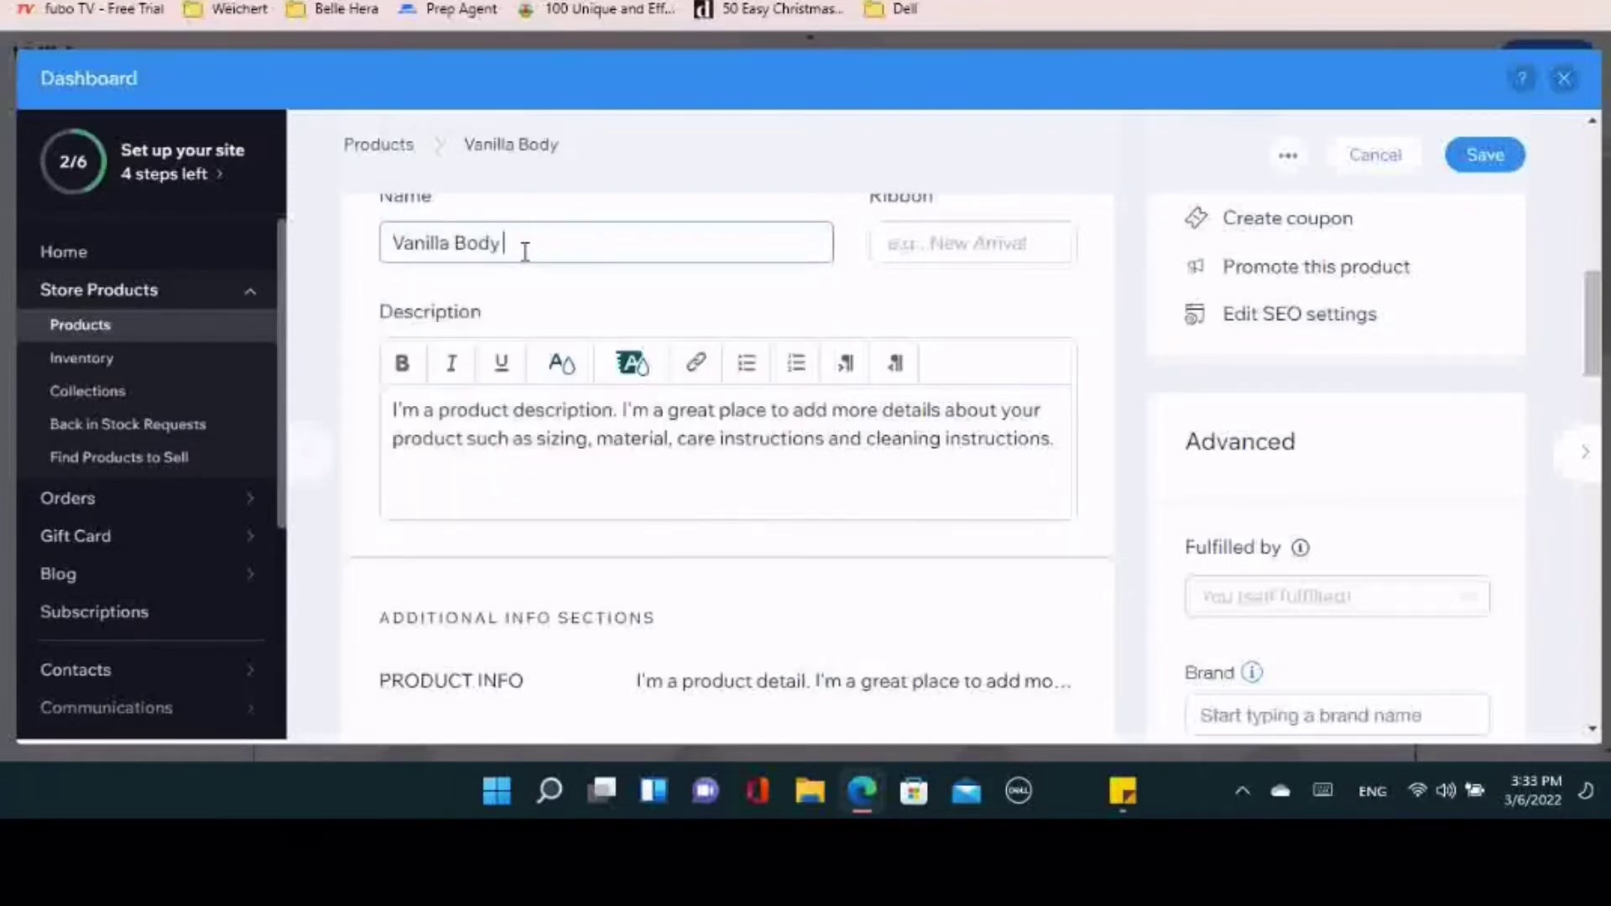
{"action": "type", "text": " Lotion"}
Add a "New Arrivals" ribbon to the Vanilla Body Lotion product
{"action": "left_click", "coordinate": [971, 243]}
{"action": "type", "text": "N"}
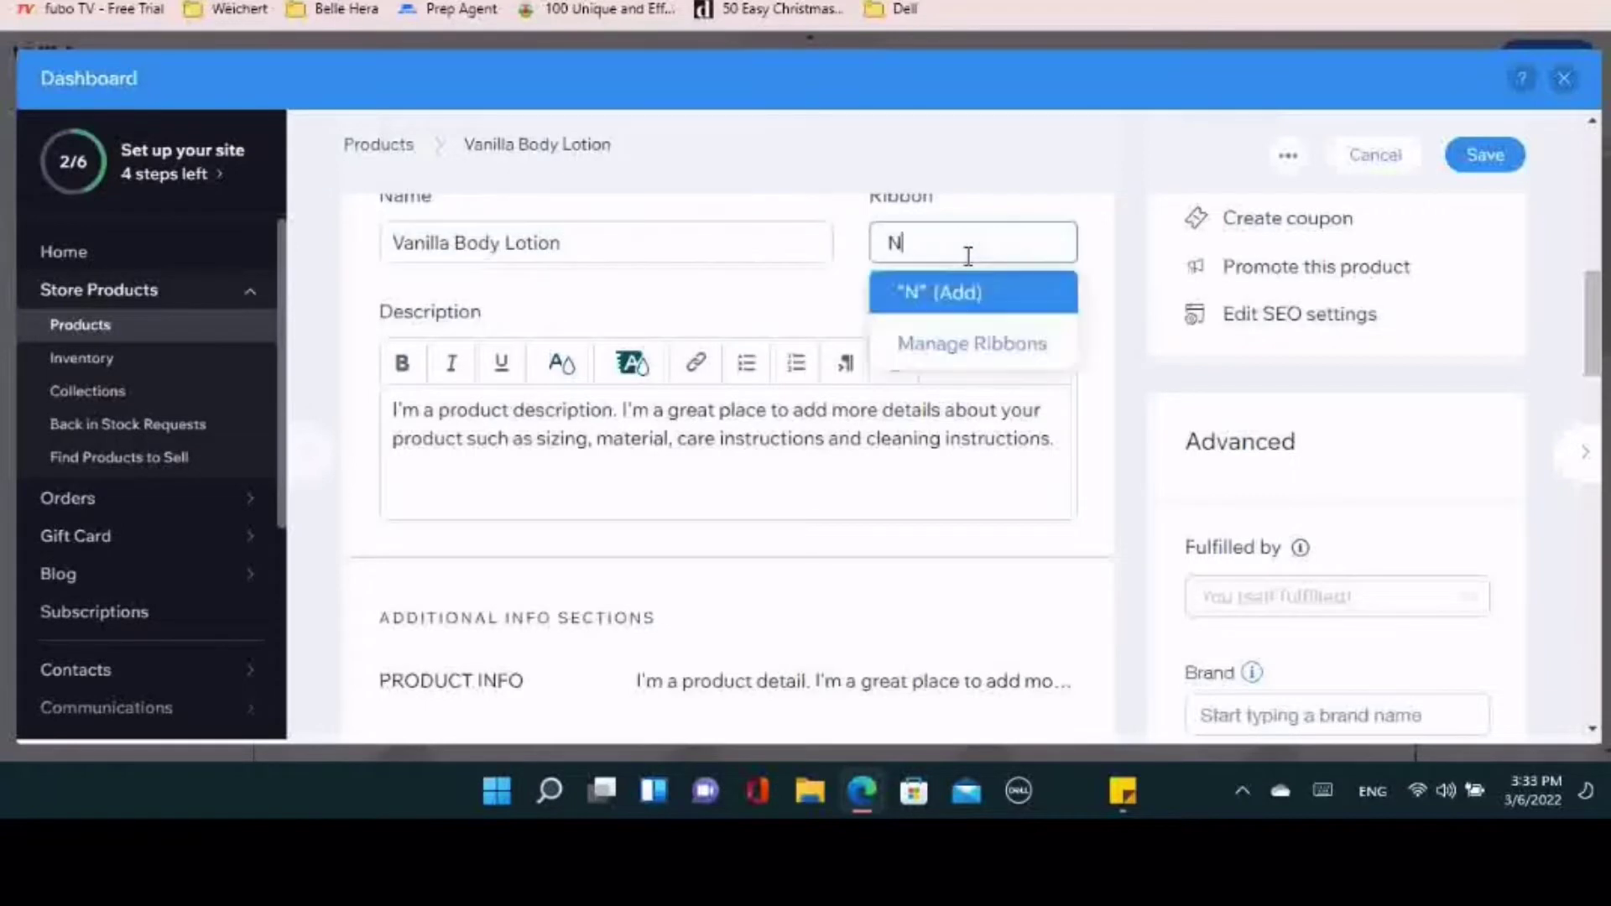
{"action": "type", "text": "ew Arricals"}
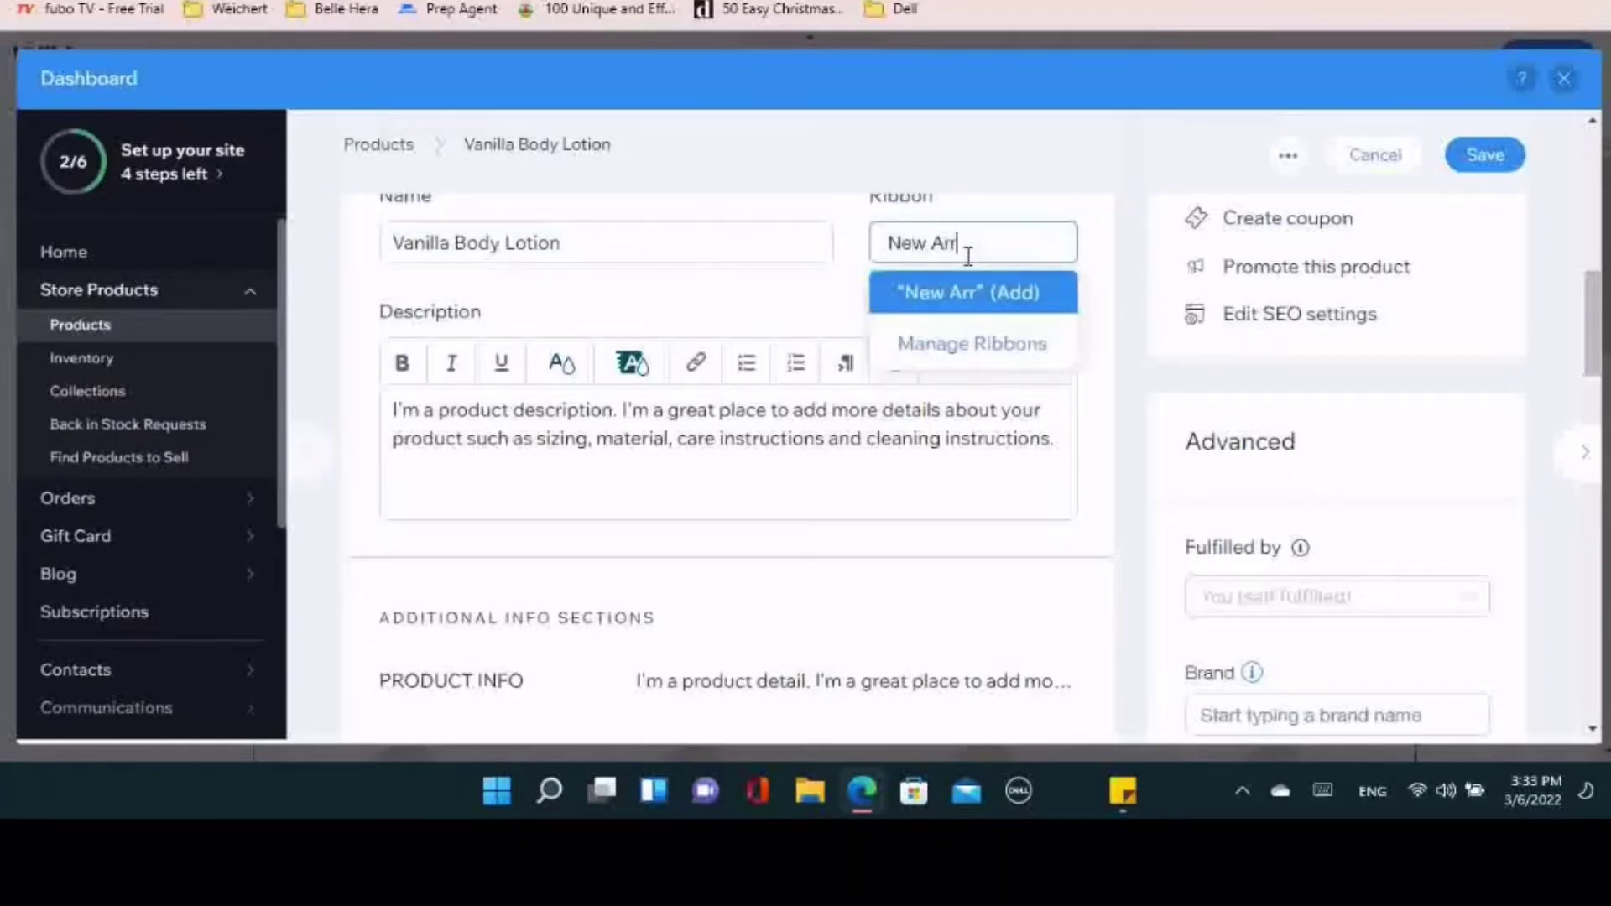
{"action": "key", "text": "BackSpace"}
{"action": "type", "text": "vals"}
{"action": "key", "text": "Return"}
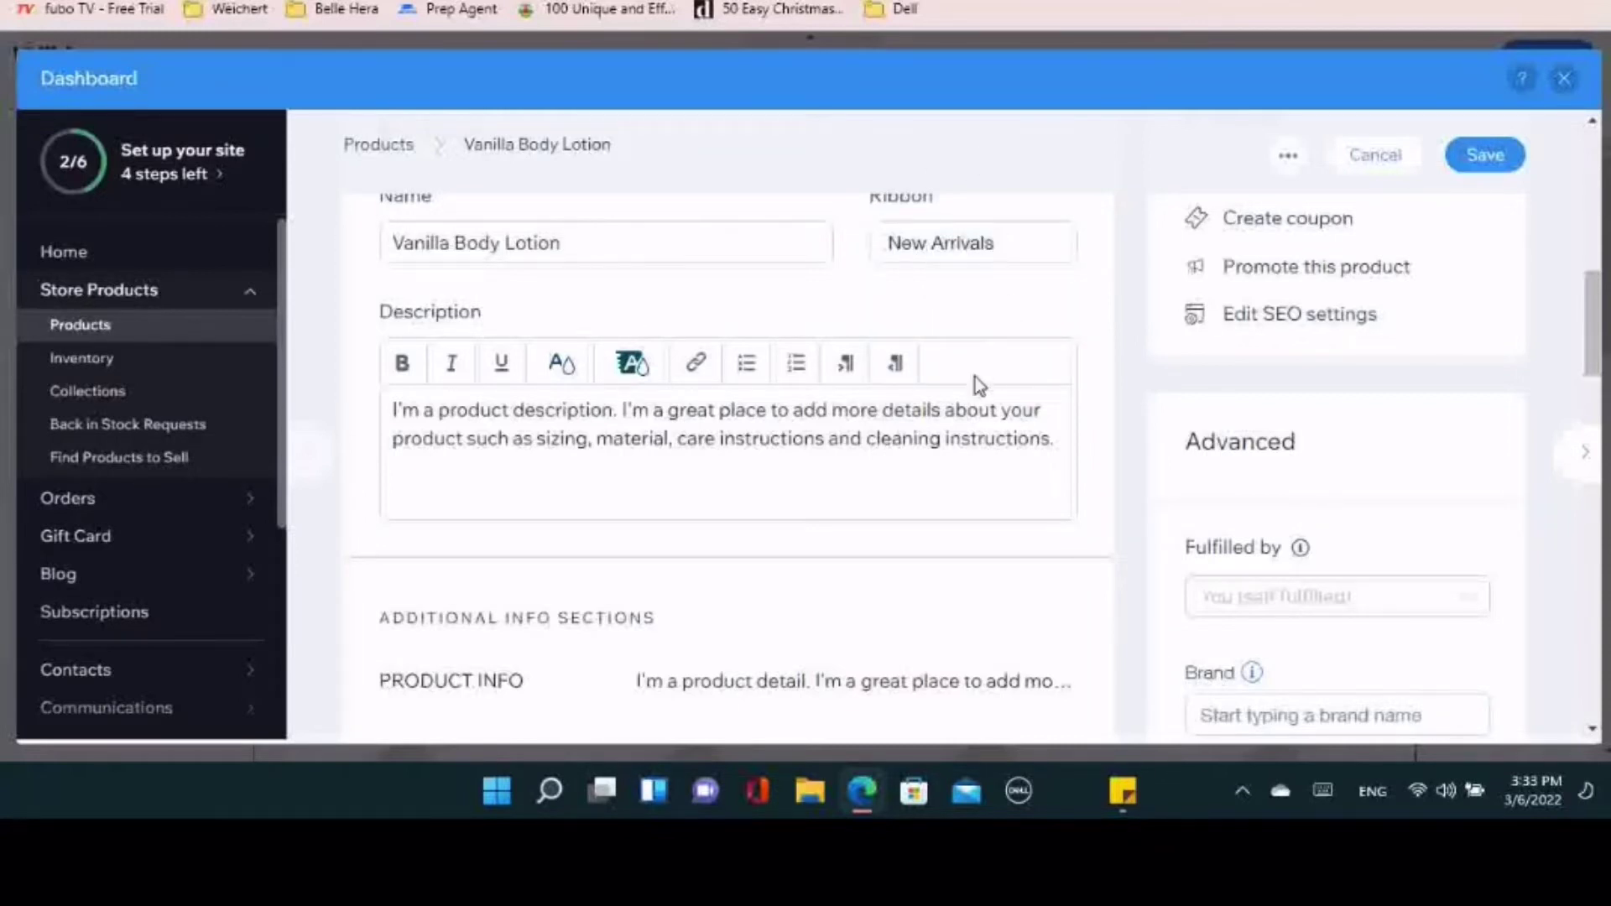
Assign the Vanilla Body Lotion to the Best Sellers collection and to a new collection named "Essentials"
{"action": "scroll", "coordinate": [975, 376], "scroll_direction": "up", "scroll_amount": 6}
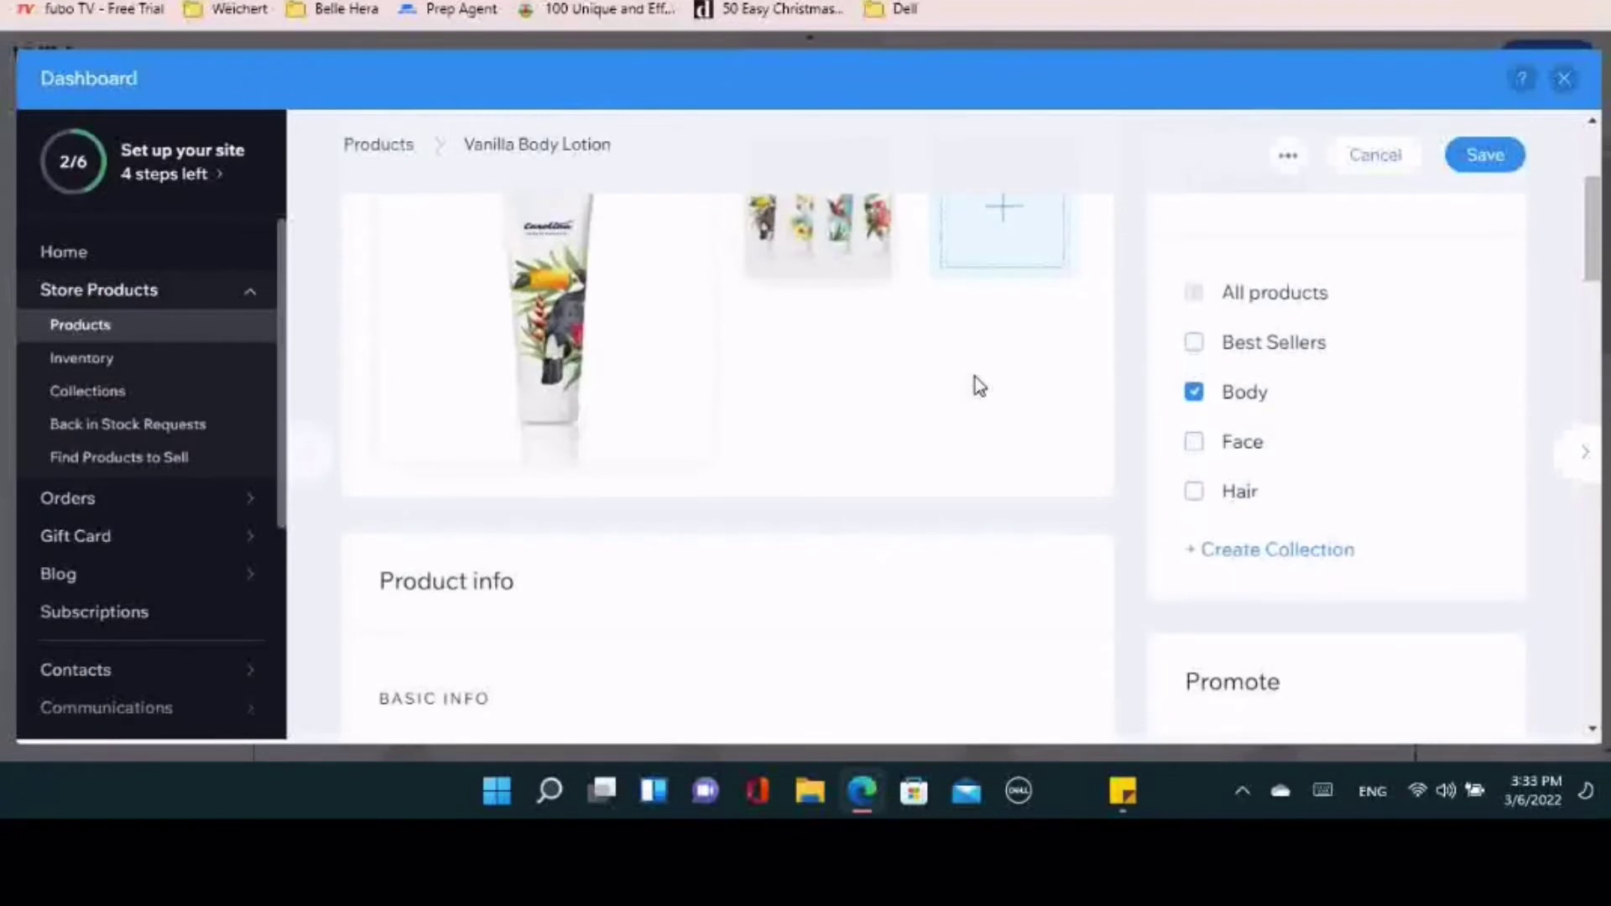
{"action": "scroll", "coordinate": [977, 386], "scroll_direction": "down", "scroll_amount": 2}
{"action": "scroll", "coordinate": [977, 386], "scroll_direction": "up", "scroll_amount": 1}
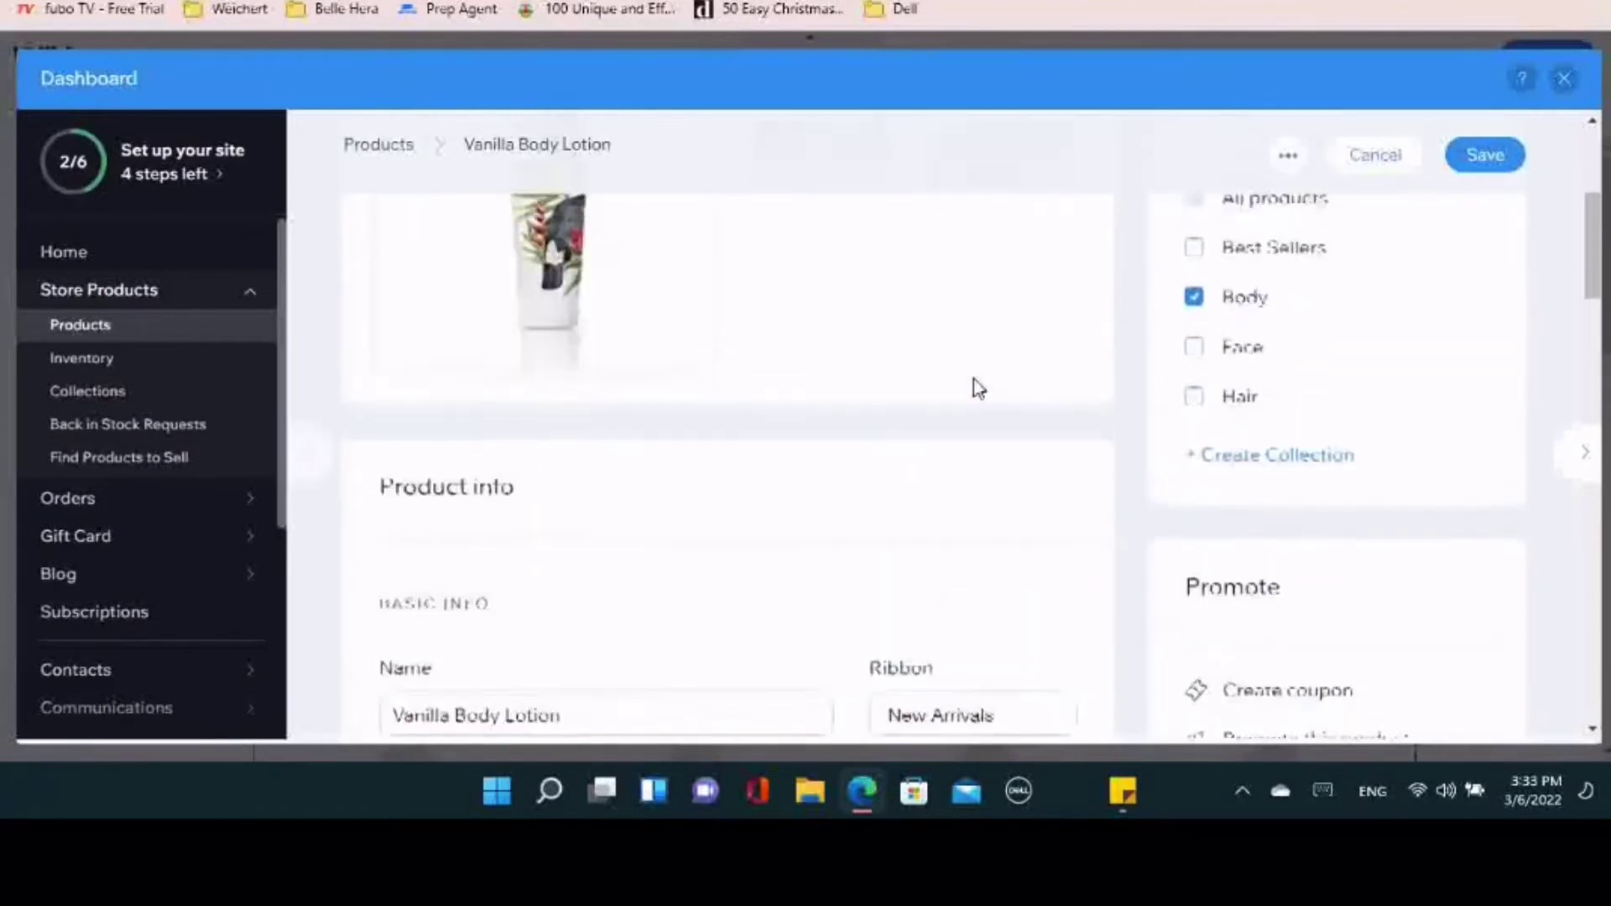
{"action": "scroll", "coordinate": [977, 388], "scroll_direction": "up", "scroll_amount": 1}
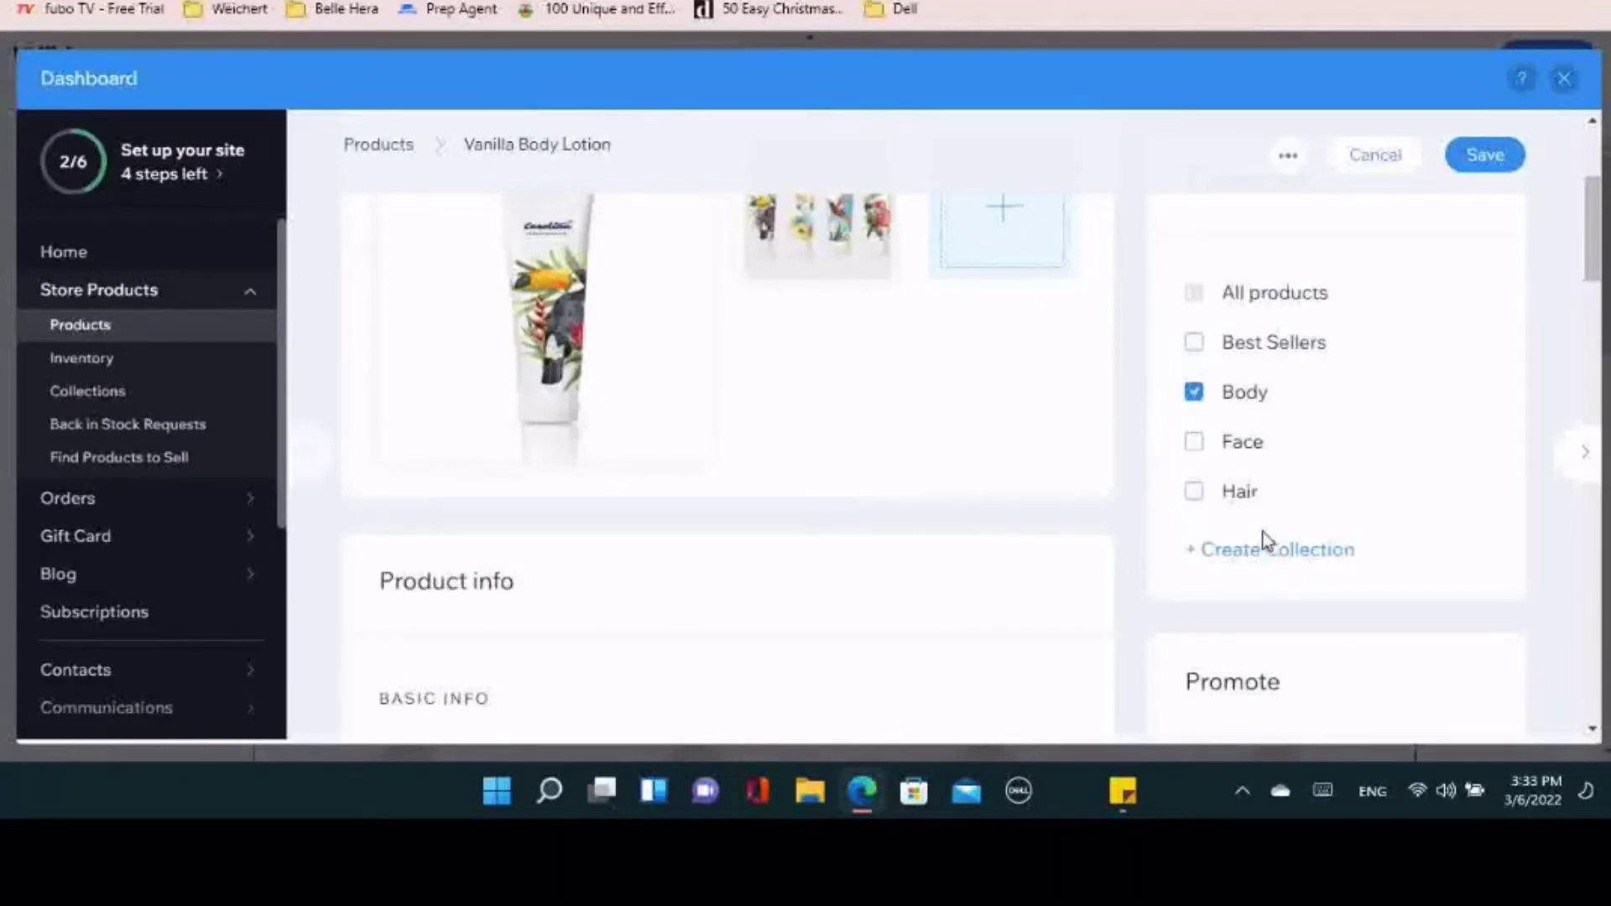
{"action": "scroll", "coordinate": [1267, 503], "scroll_direction": "up", "scroll_amount": 1}
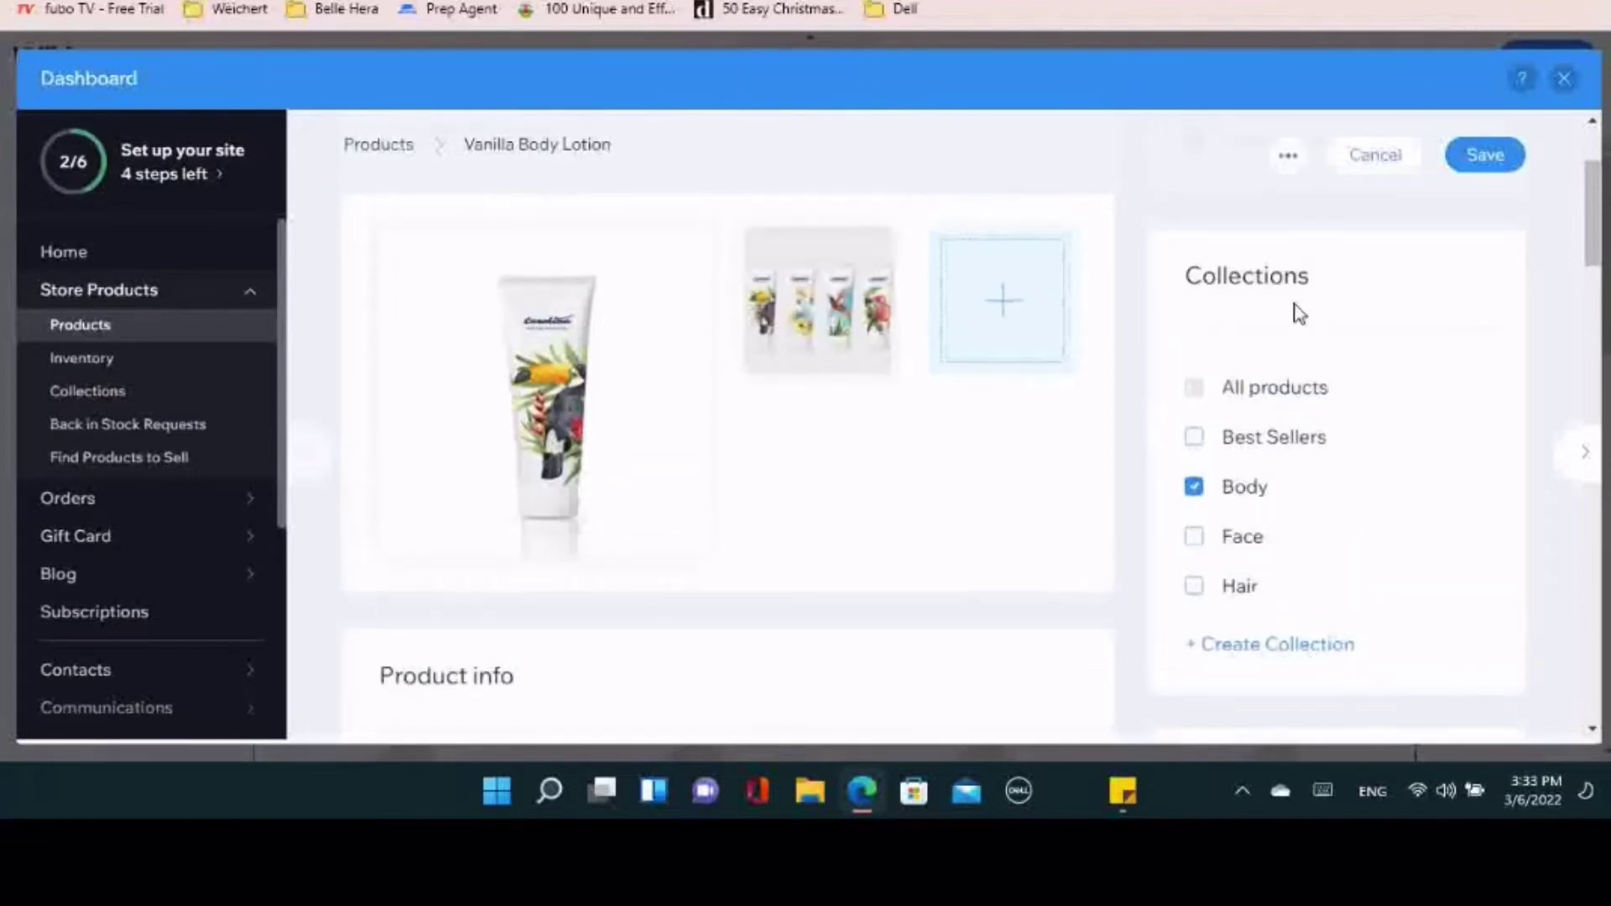
{"action": "scroll", "coordinate": [1316, 439], "scroll_direction": "down", "scroll_amount": 3}
{"action": "scroll", "coordinate": [1290, 508], "scroll_direction": "down", "scroll_amount": 2}
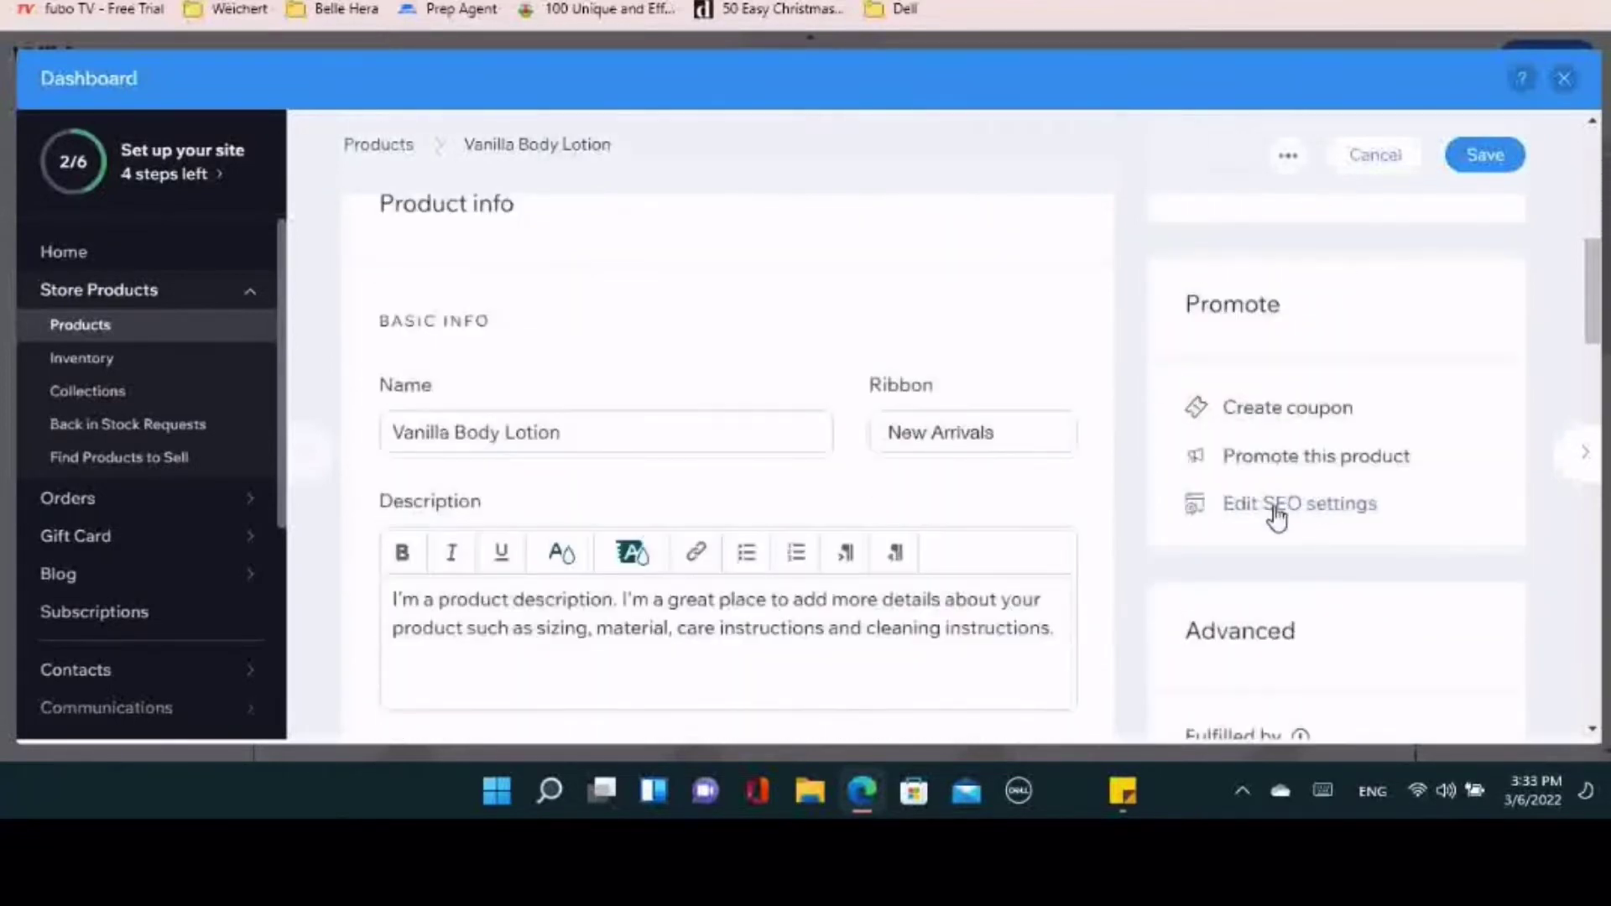
{"action": "scroll", "coordinate": [1030, 511], "scroll_direction": "up", "scroll_amount": 3}
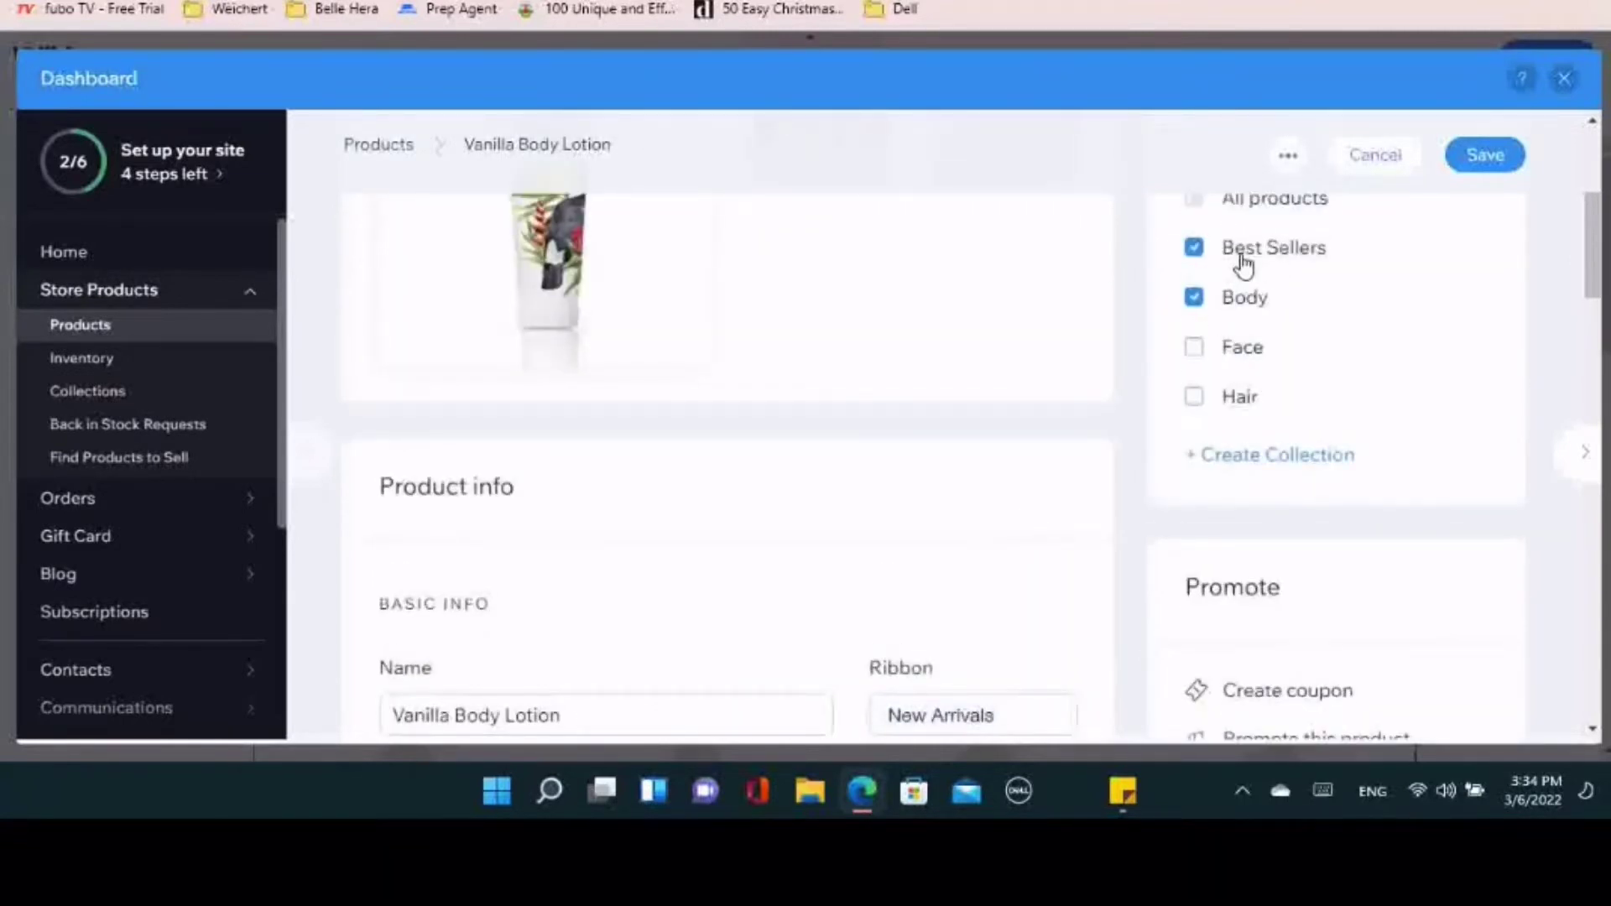
{"action": "left_click", "coordinate": [1267, 460]}
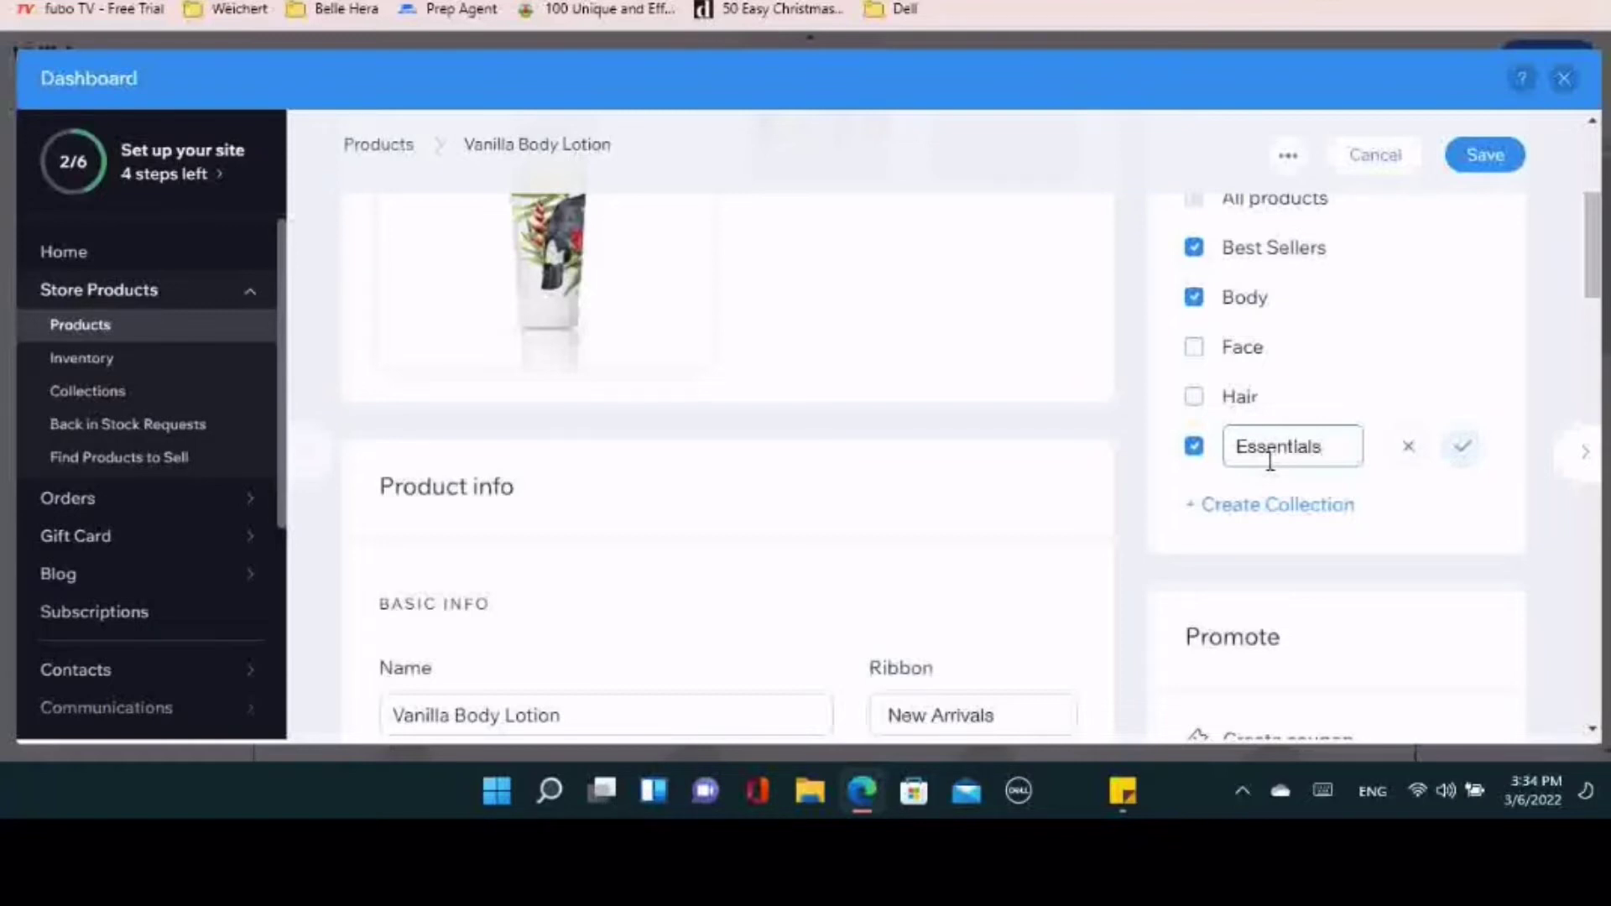
{"action": "left_click", "coordinate": [1460, 449]}
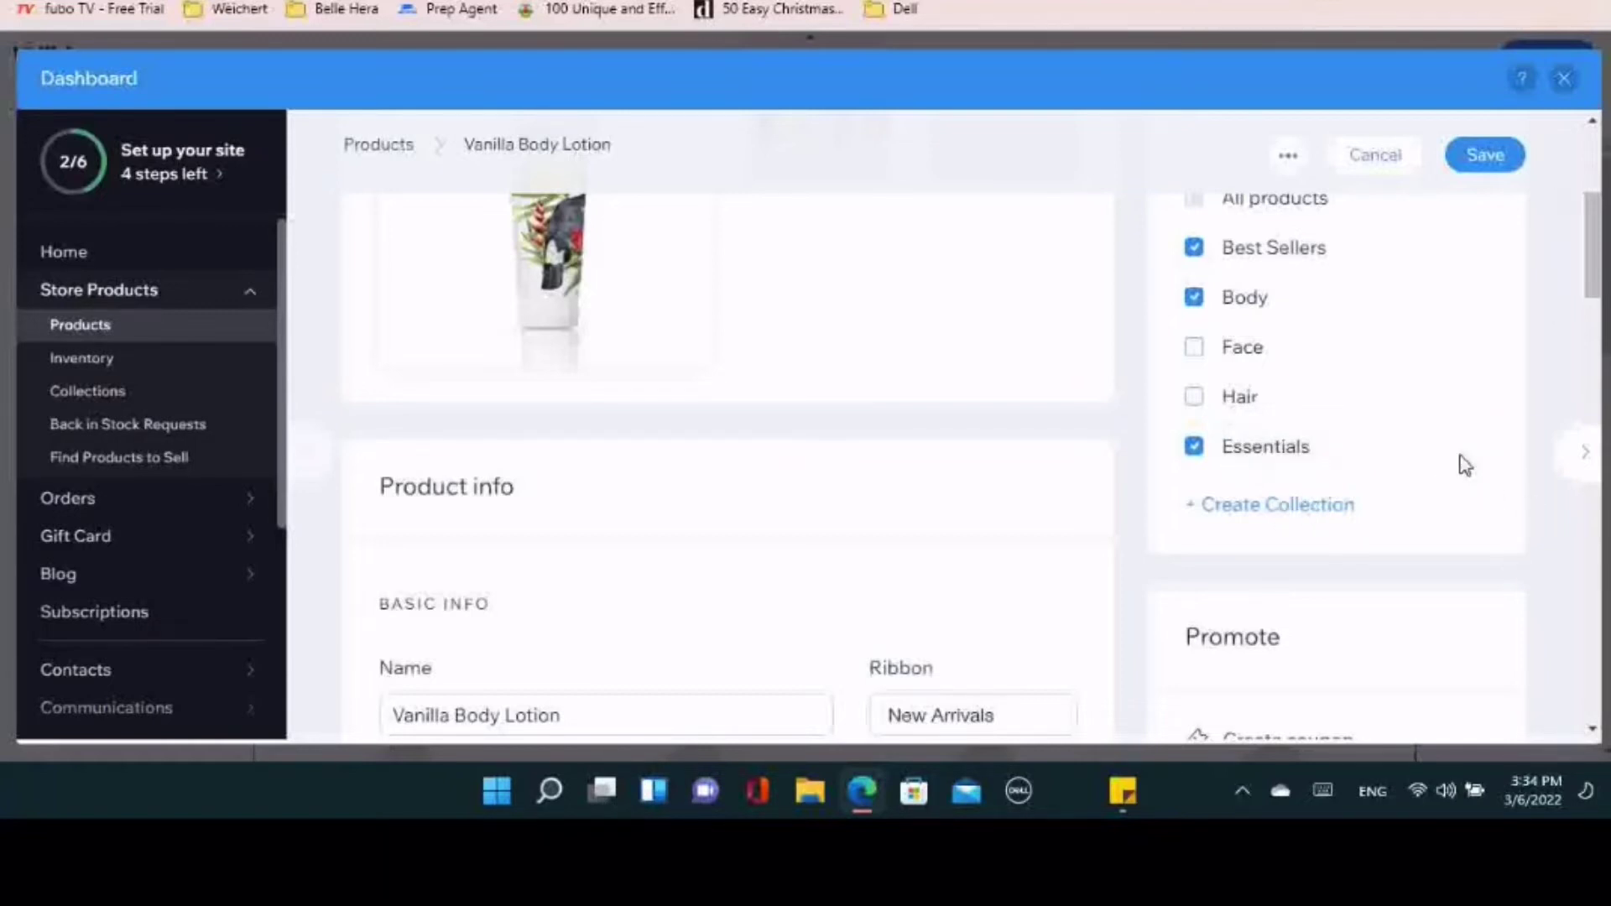
Retitle the product's "PRODUCT INFO" additional info section as "STORE POLICY"
{"action": "scroll", "coordinate": [1541, 352], "scroll_direction": "down", "scroll_amount": 6}
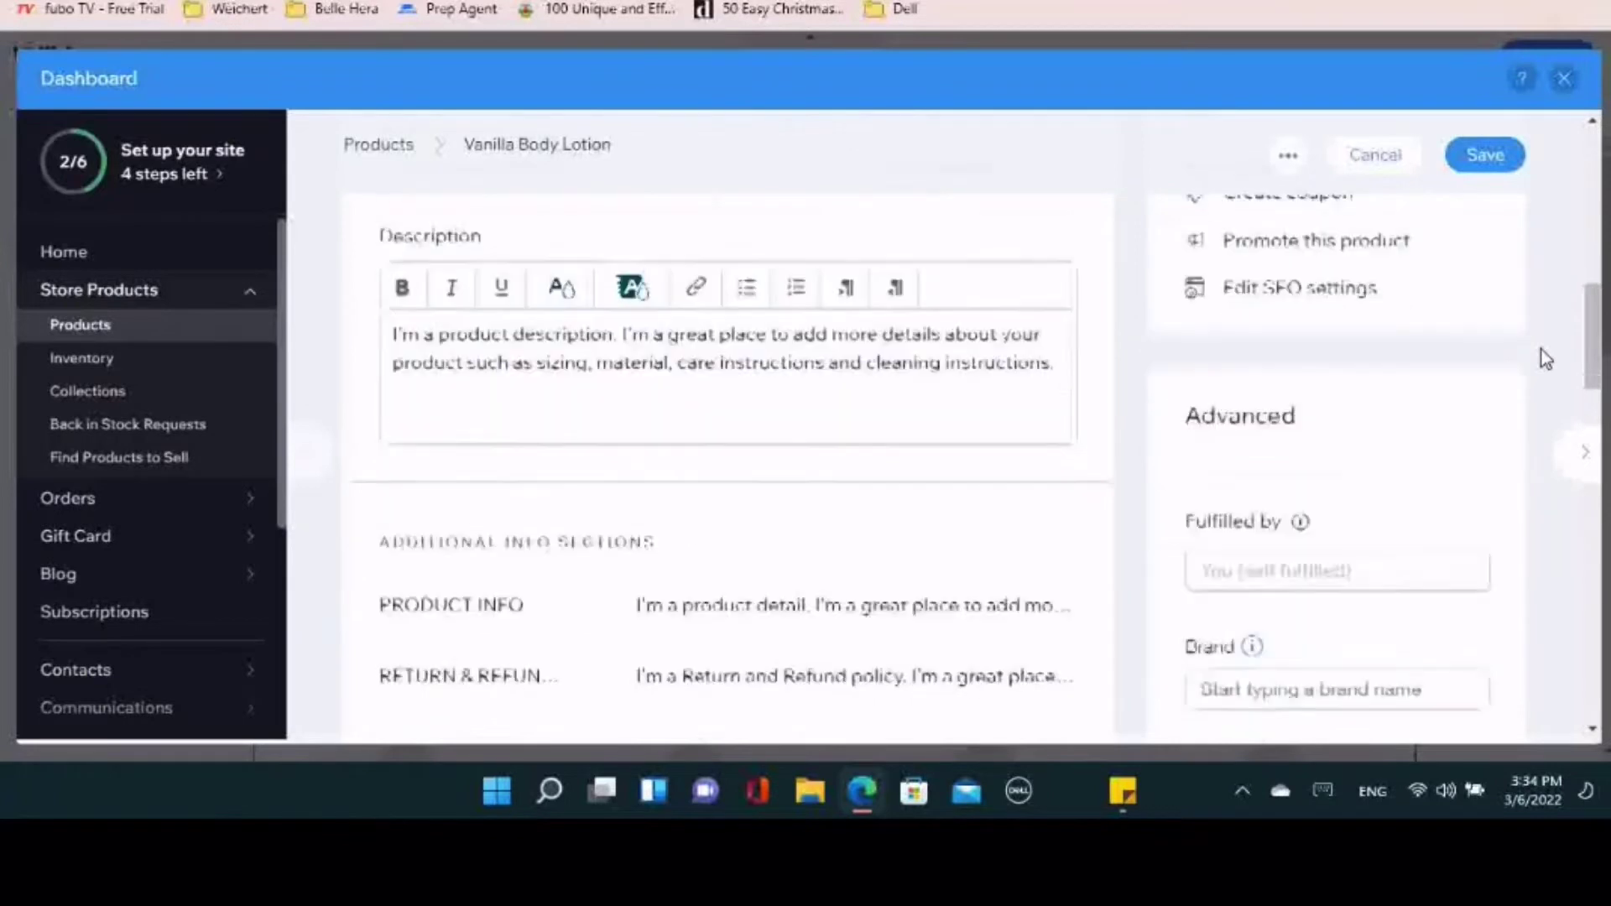
{"action": "scroll", "coordinate": [1540, 350], "scroll_direction": "down", "scroll_amount": 3}
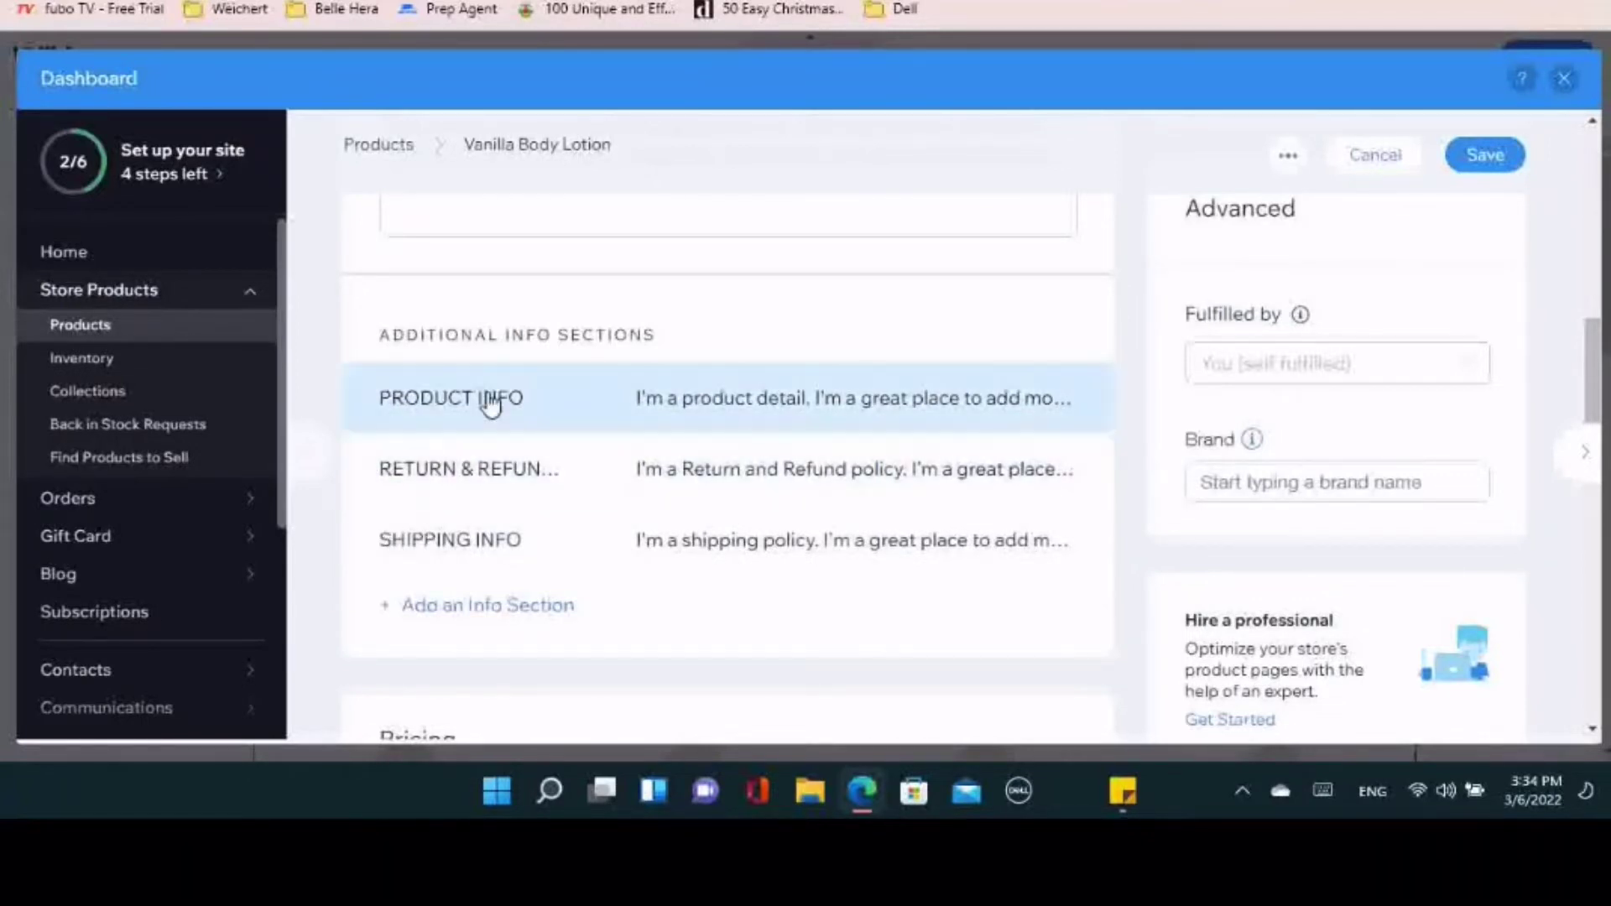
{"action": "left_click", "coordinate": [738, 411]}
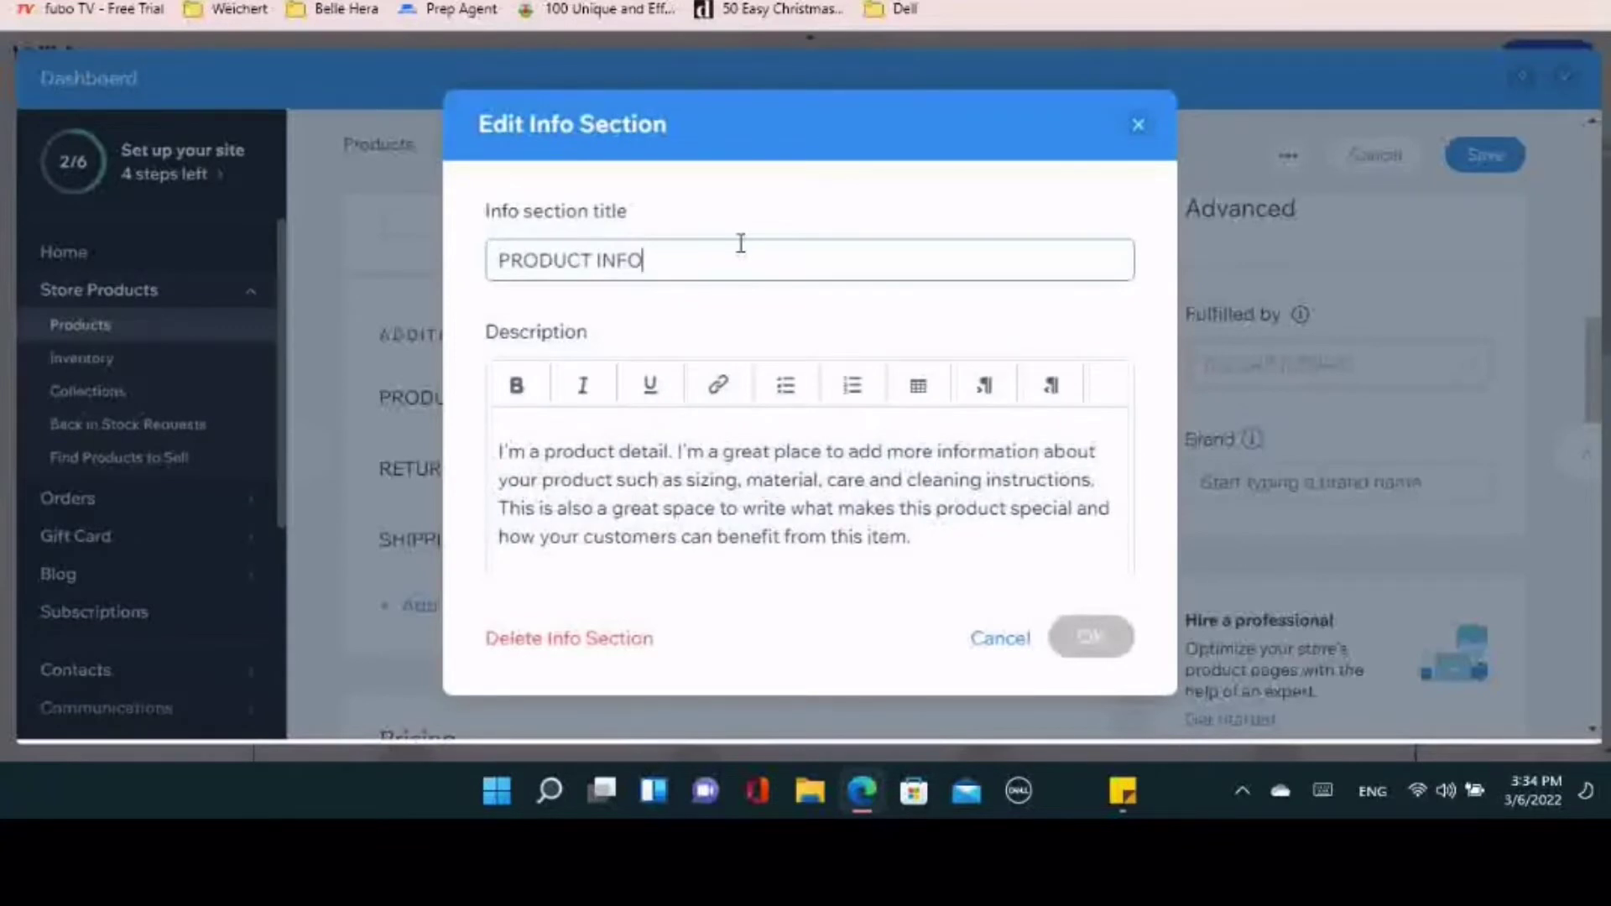
{"action": "key", "text": "BackSpace"}
{"action": "key", "text": "BackSpace"}
{"action": "key", "text": "BackSpace"}
{"action": "key", "text": "BackSpace"}
{"action": "key", "text": "BackSpace"}
{"action": "key", "text": "BackSpace"}
{"action": "key", "text": "BackSpace"}
{"action": "key", "text": "BackSpace"}
{"action": "key", "text": "BackSpace"}
{"action": "key", "text": "BackSpace"}
{"action": "key", "text": "BackSpace"}
{"action": "type", "text": "S"}
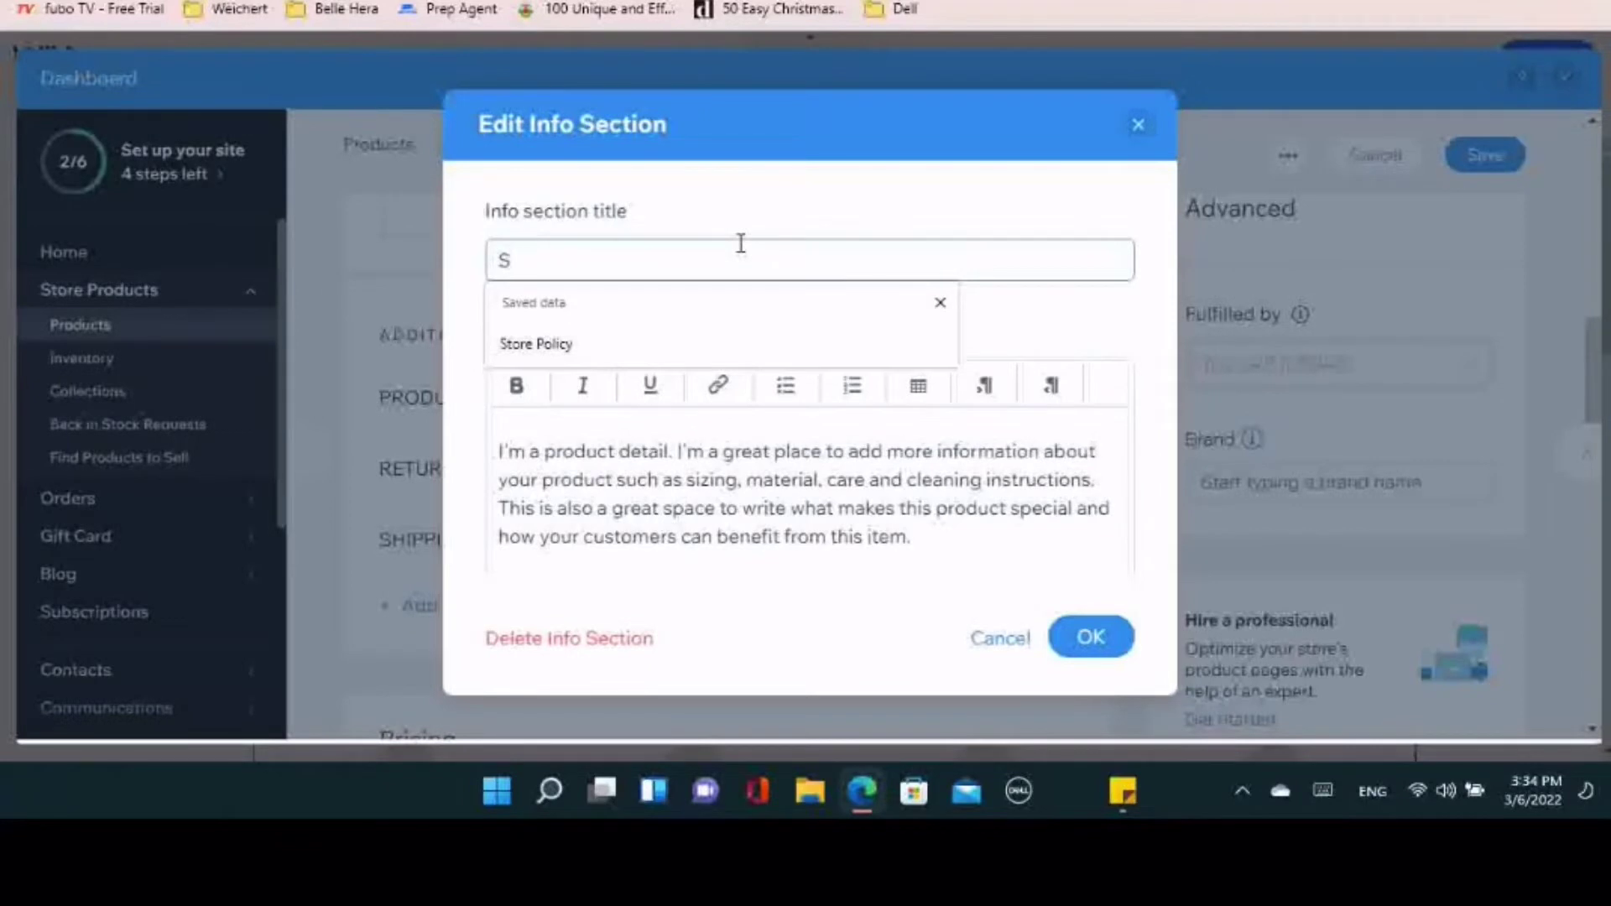
{"action": "key", "text": "BackSpace"}
{"action": "type", "text": "STOST"}
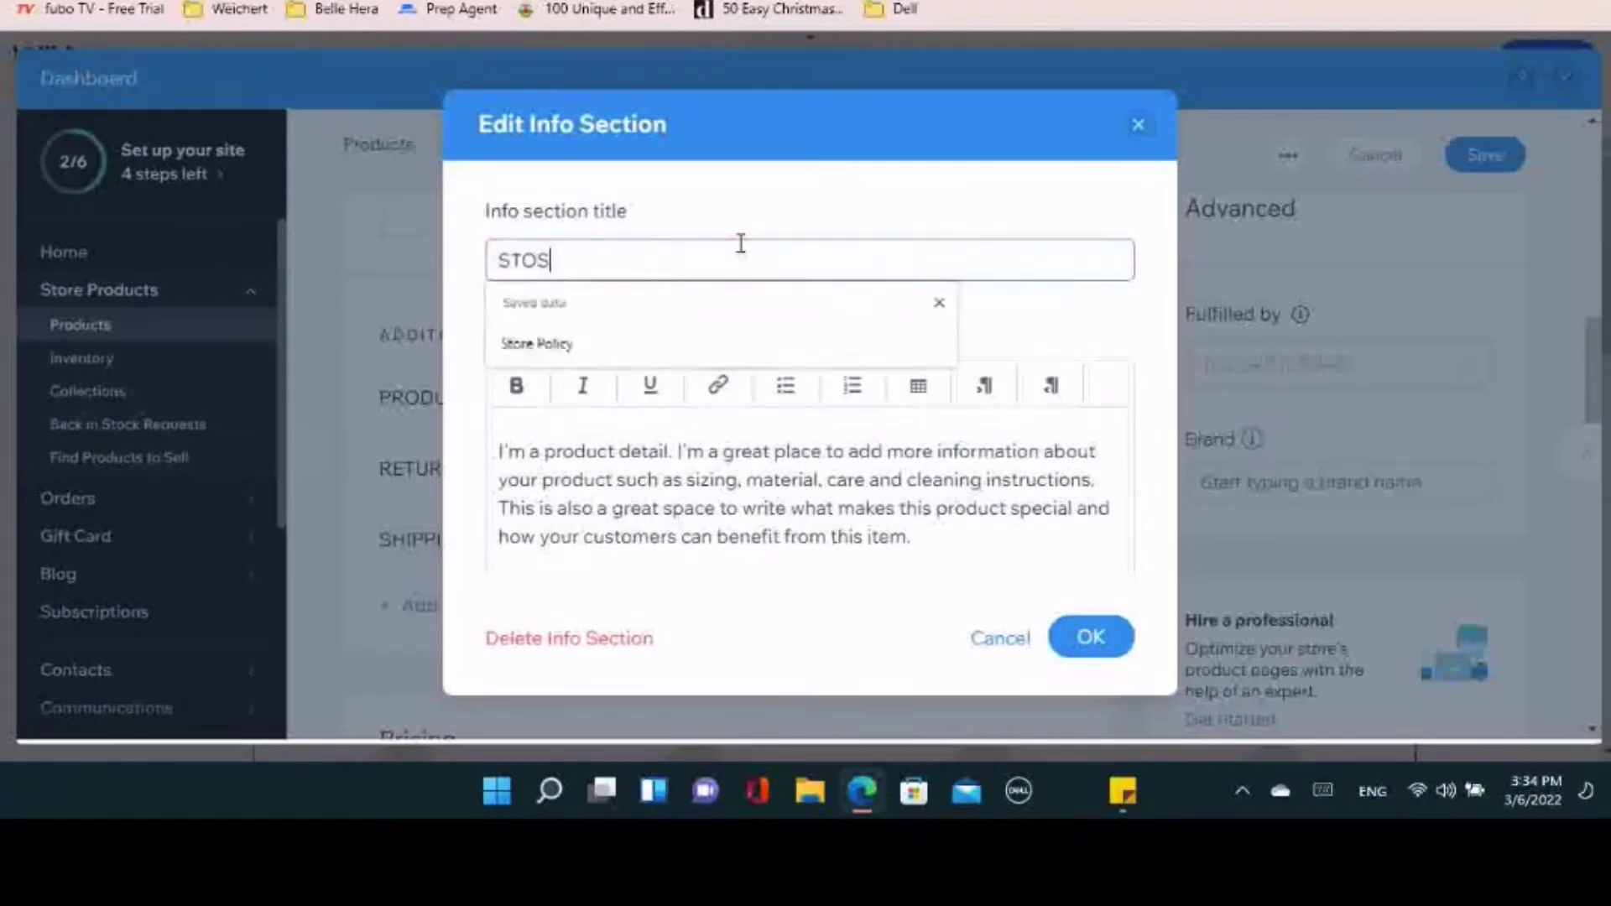
{"action": "key", "text": "BackSpace"}
{"action": "type", "text": "RE"}
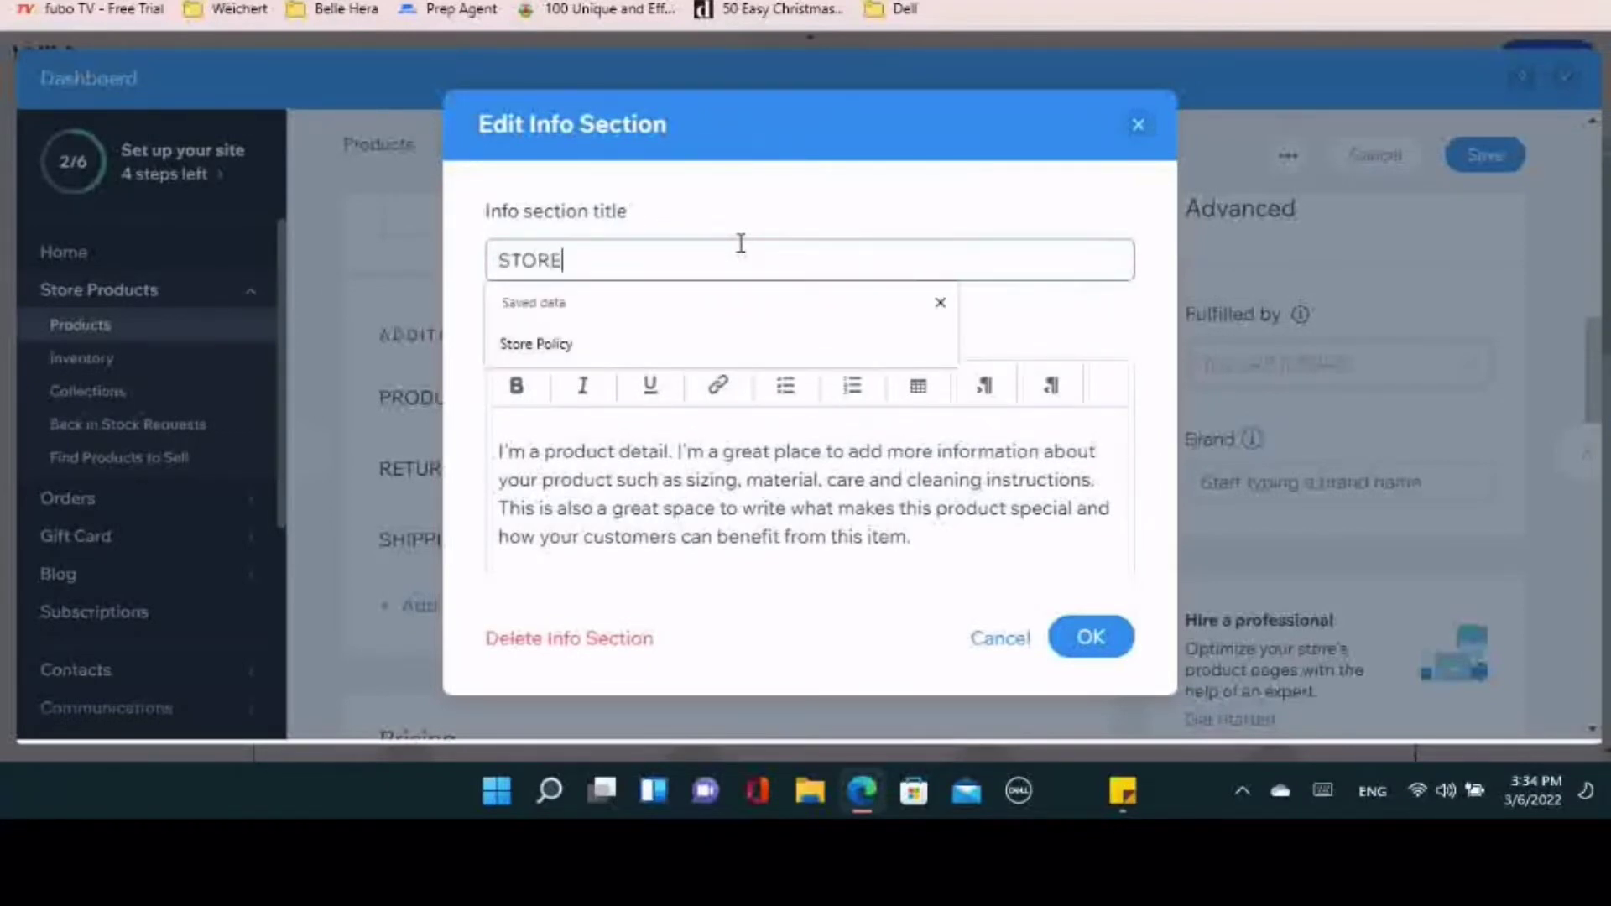
{"action": "type", "text": " POLICY"}
{"action": "left_click", "coordinate": [1013, 324]}
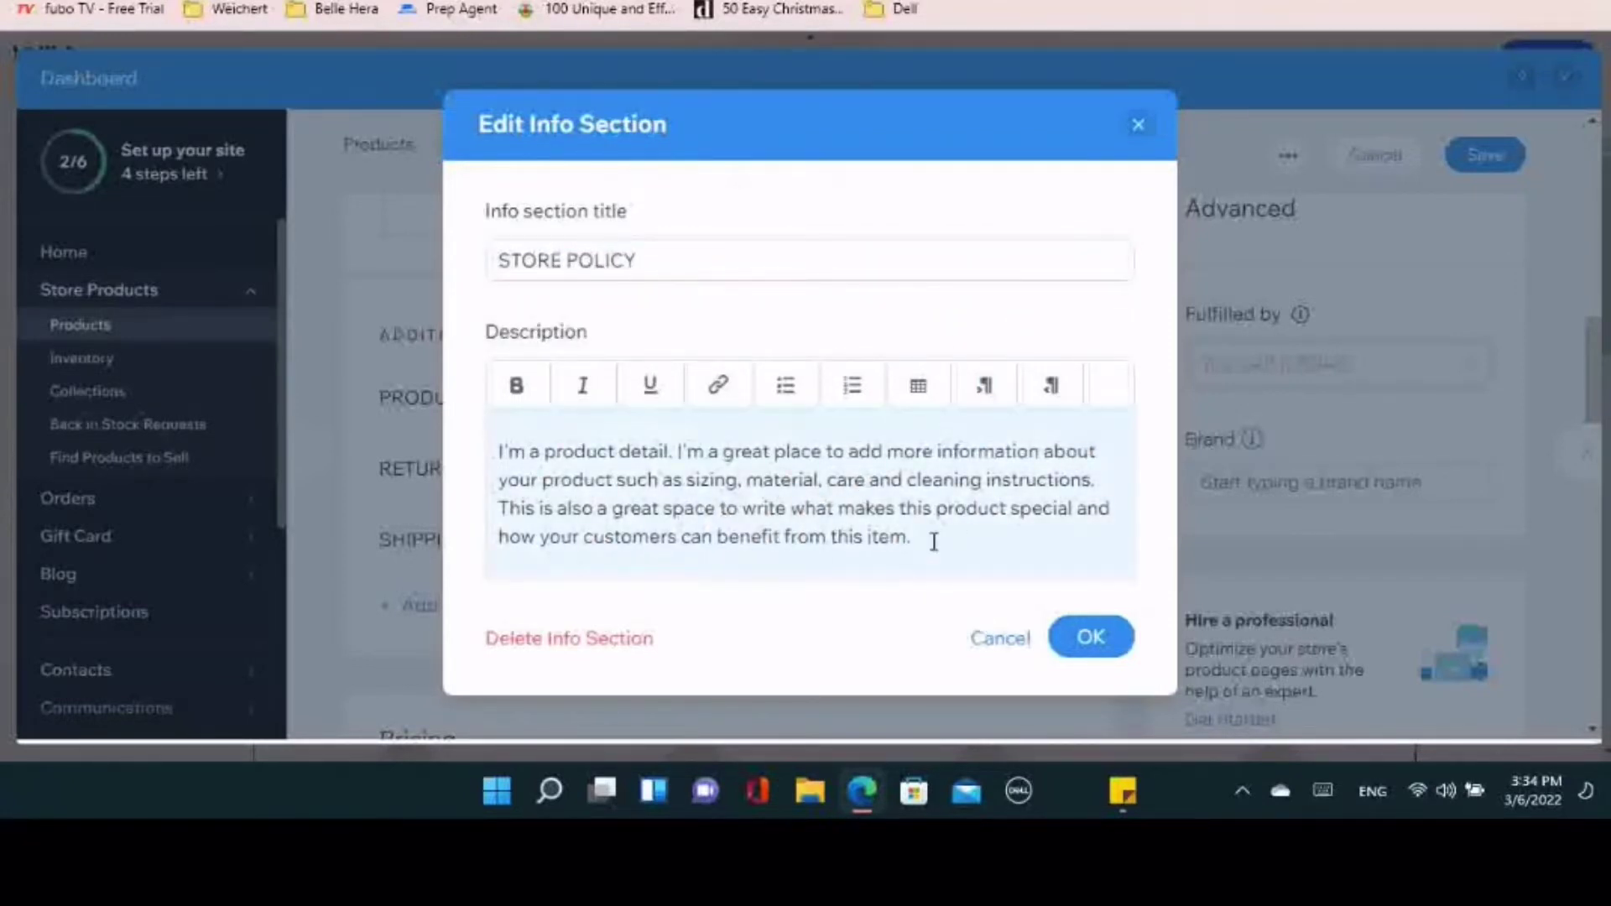
Replace the STORE POLICY section's placeholder description with the Belle Hera Collection policy introduction copied from Sticky Notes, and apply the section changes
{"action": "left_click_drag", "start_coordinate": [929, 541], "coordinate": [481, 480]}
{"action": "key", "text": "BackSpace"}
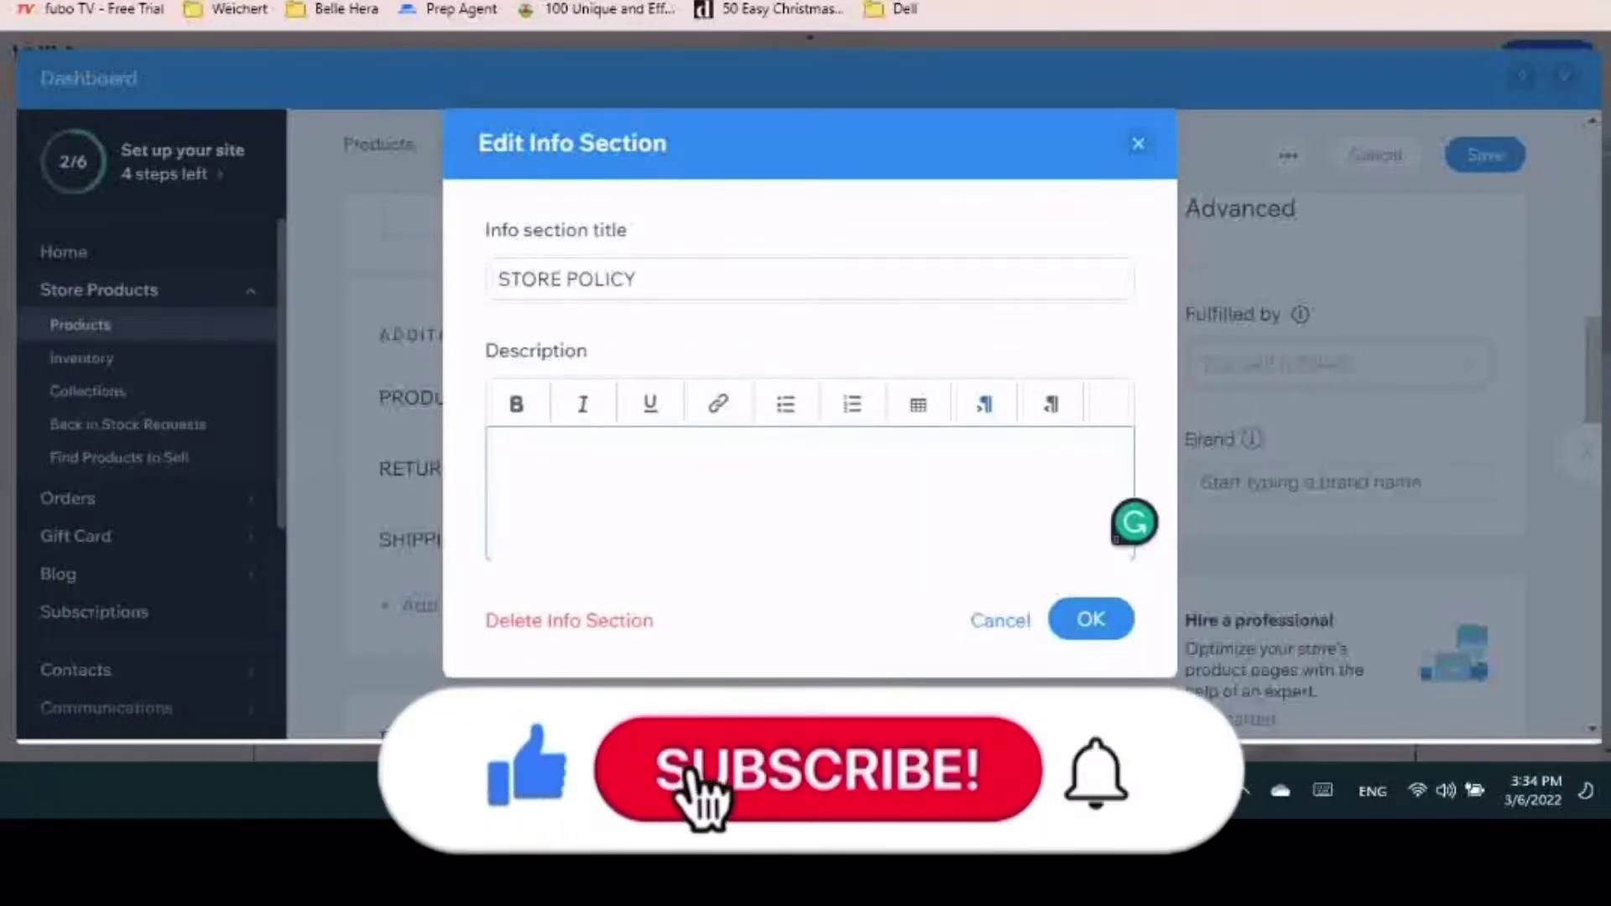
{"action": "mouse_move", "coordinate": [1121, 790]}
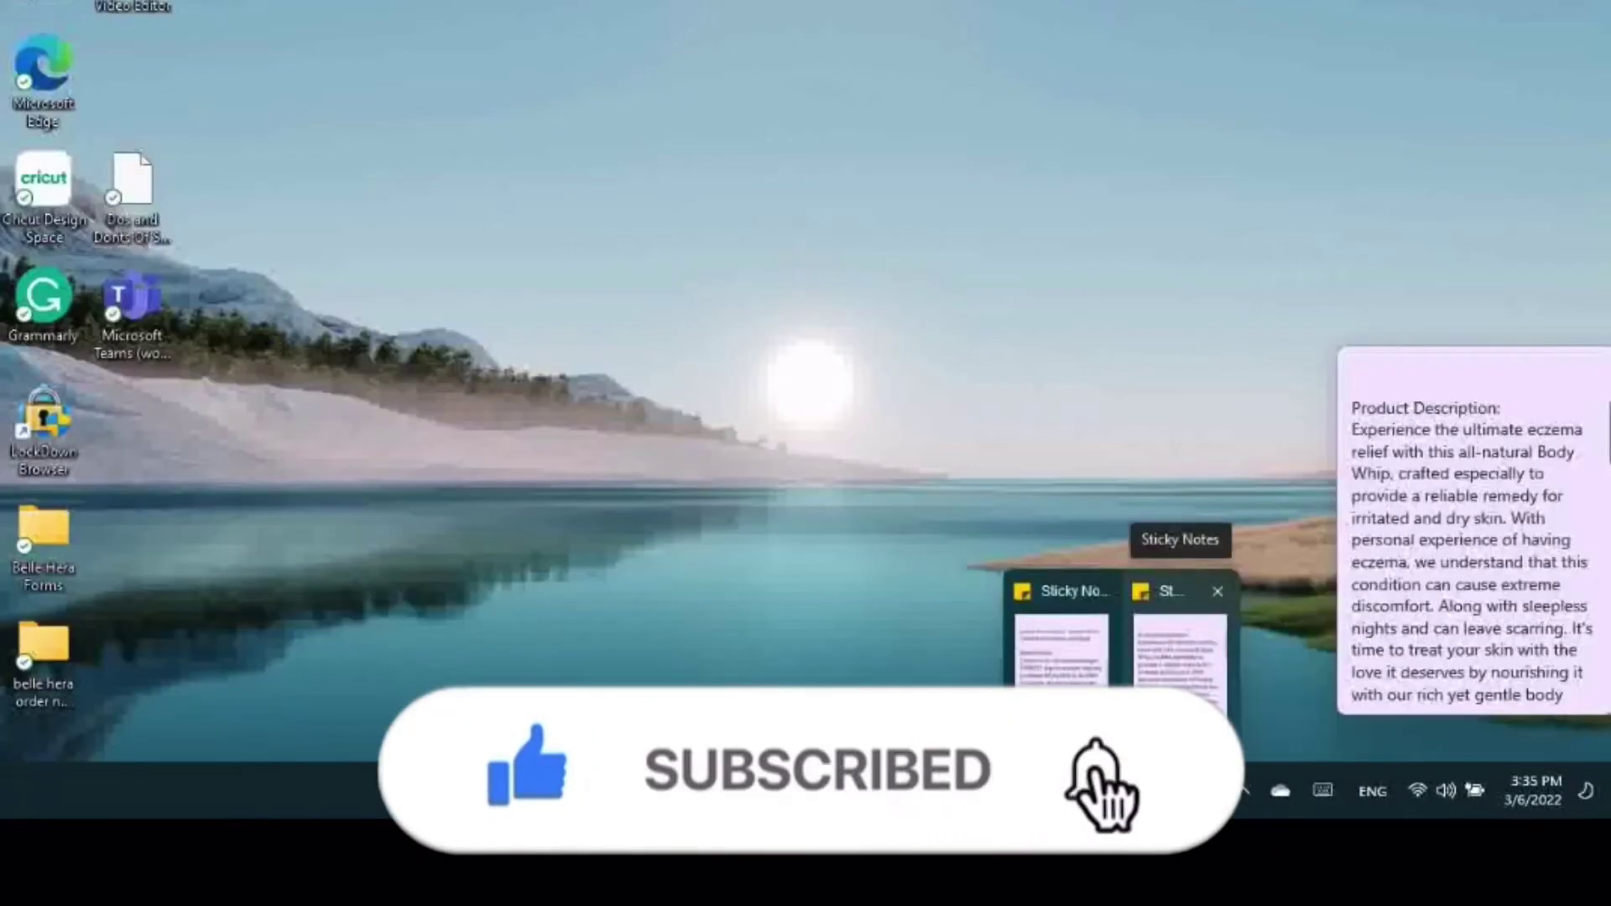
{"action": "left_click", "coordinate": [1061, 646]}
{"action": "scroll", "coordinate": [1441, 95], "scroll_direction": "up", "scroll_amount": 5}
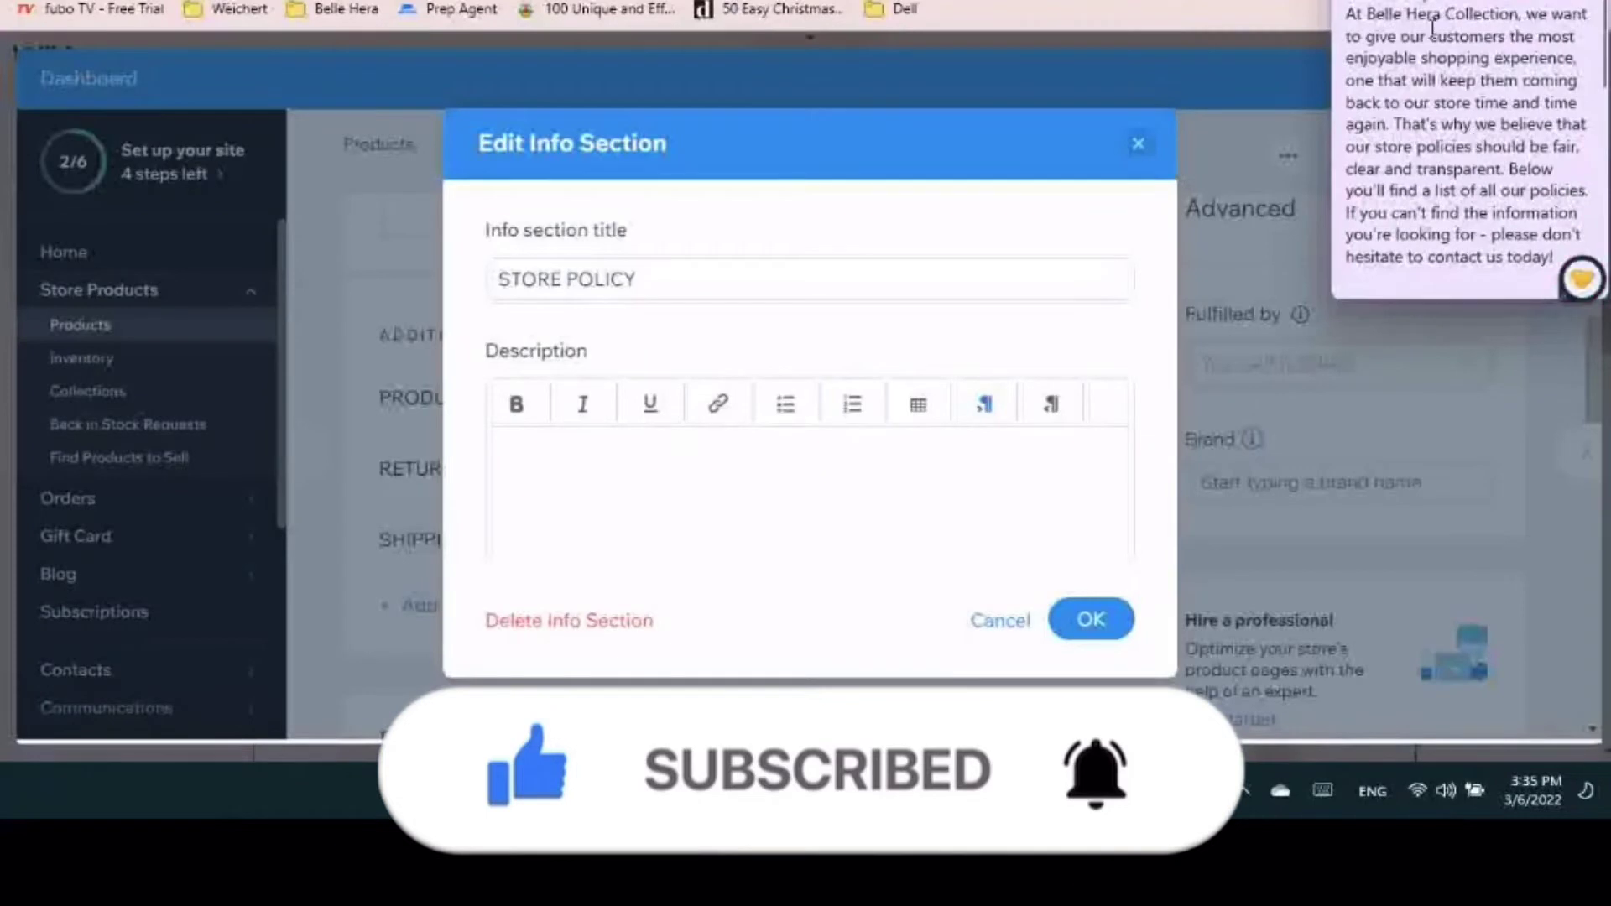
{"action": "left_click_drag", "start_coordinate": [1345, 14], "coordinate": [1554, 257]}
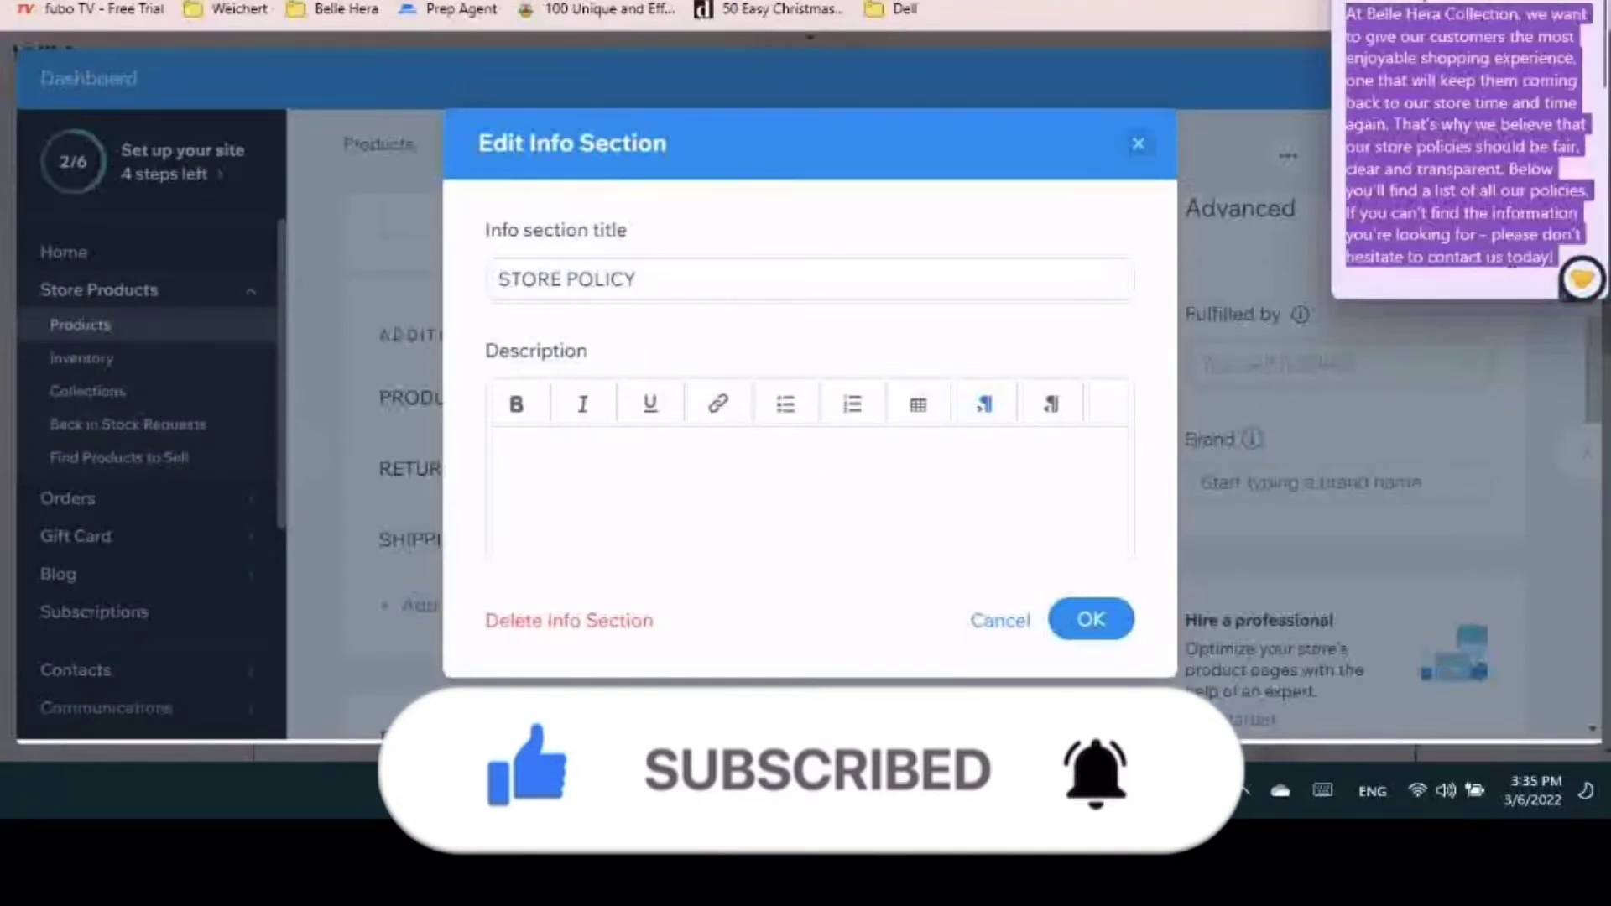
{"action": "key", "text": "ctrl+c"}
{"action": "left_click", "coordinate": [856, 475]}
{"action": "key", "text": "ctrl+v"}
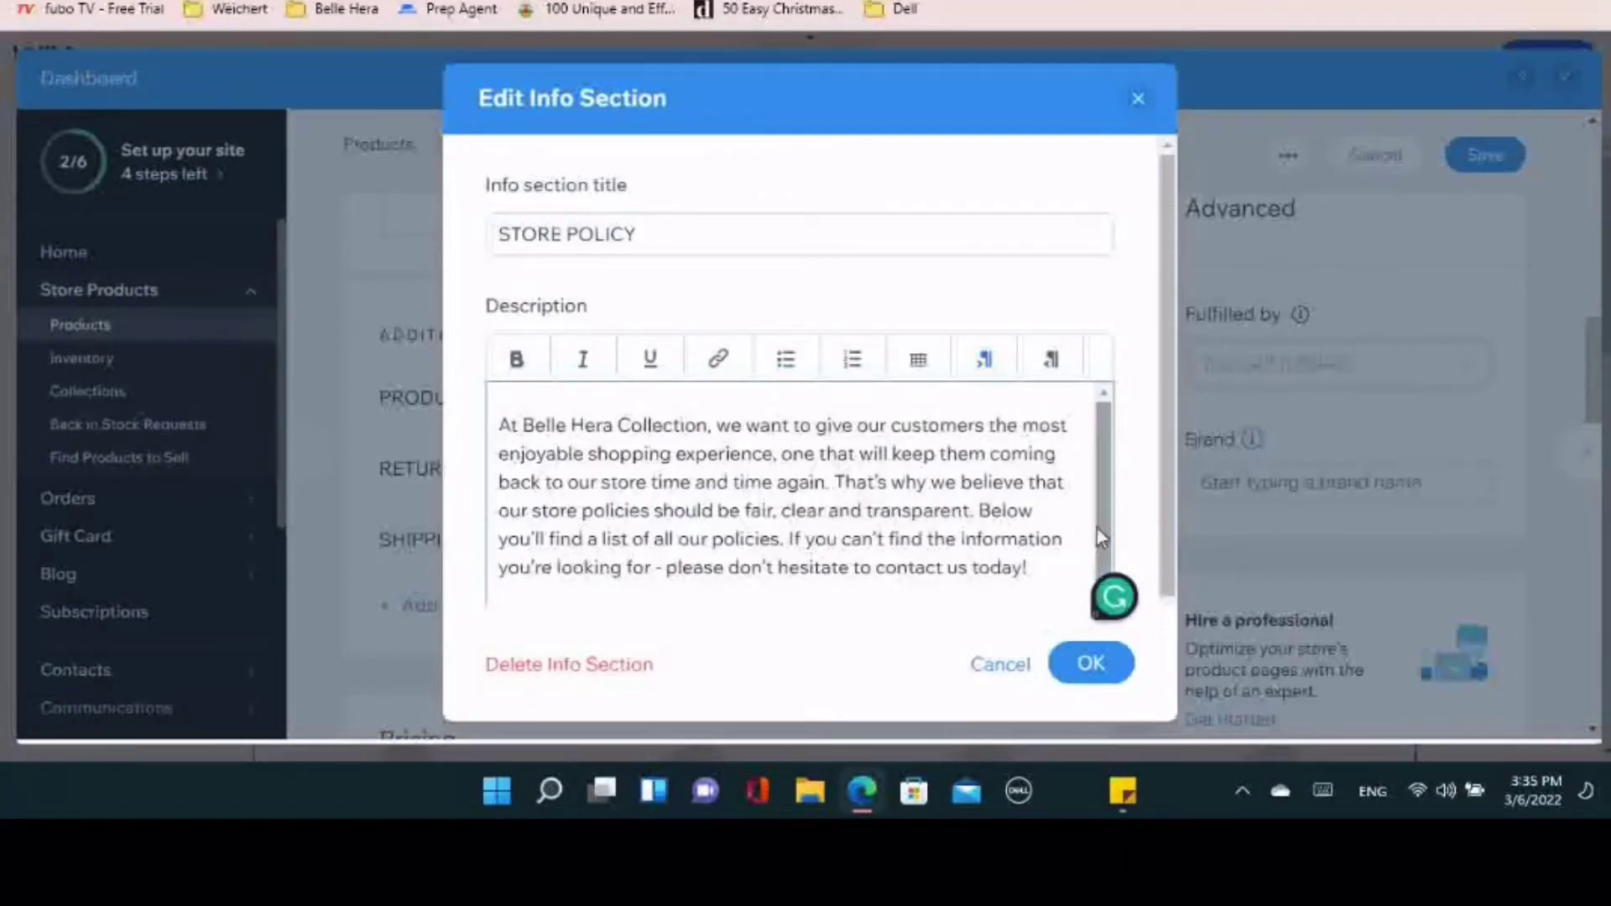
{"action": "left_click", "coordinate": [1102, 676]}
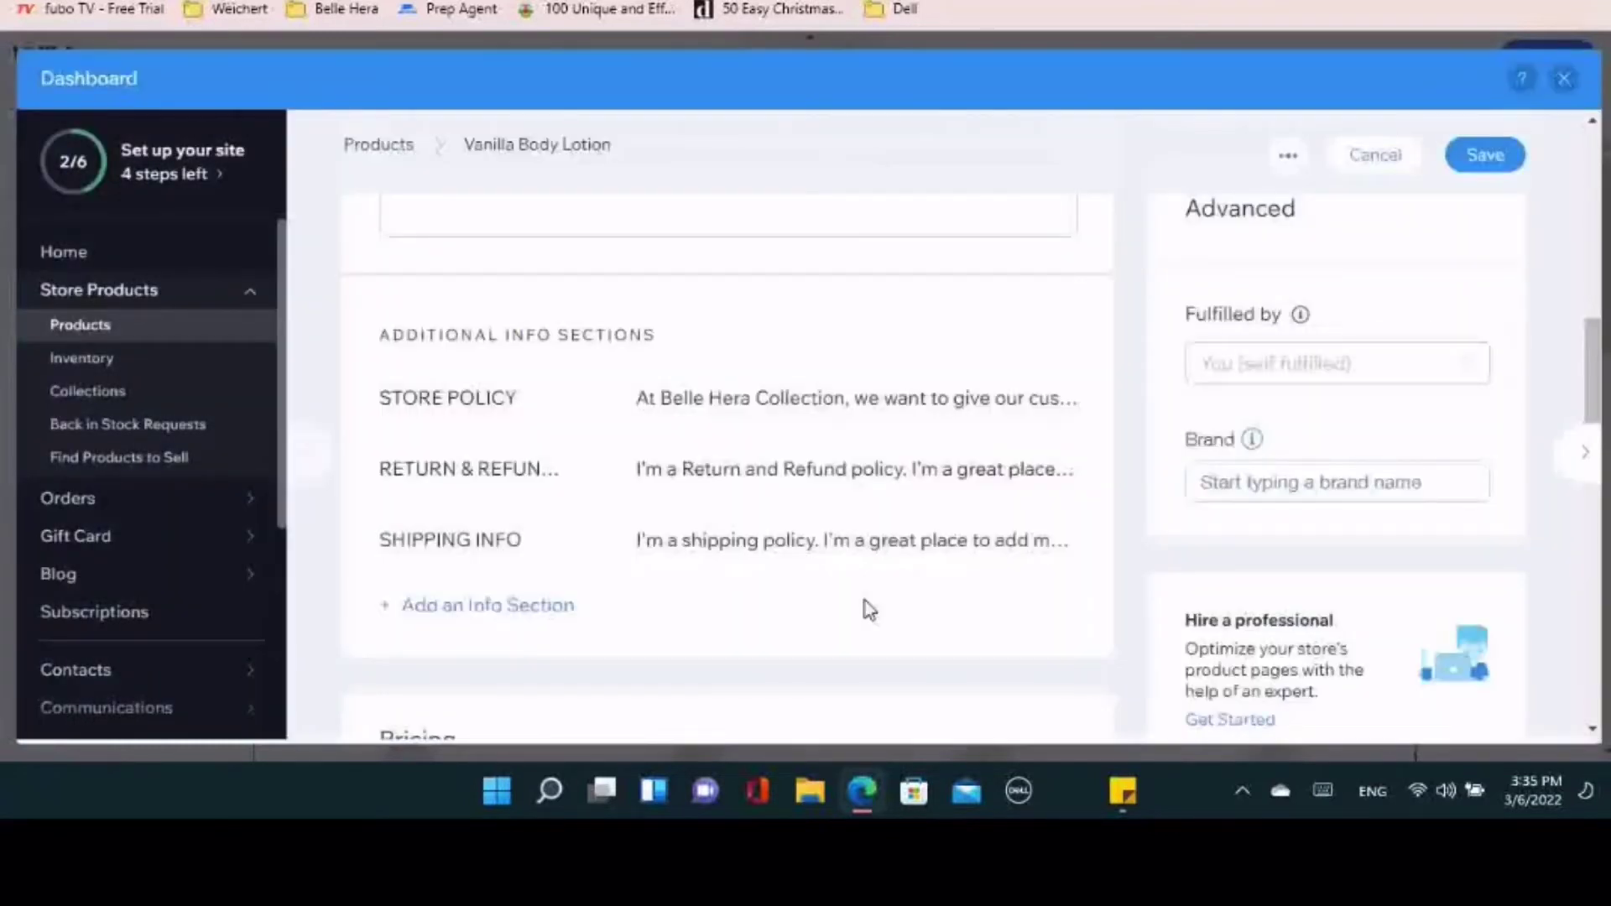
Replace the RETURN & REFUND POLICY section's placeholder description with the no returns/exchanges text copied from Sticky Notes, and apply it
{"action": "left_click", "coordinate": [751, 472]}
{"action": "left_click", "coordinate": [649, 547]}
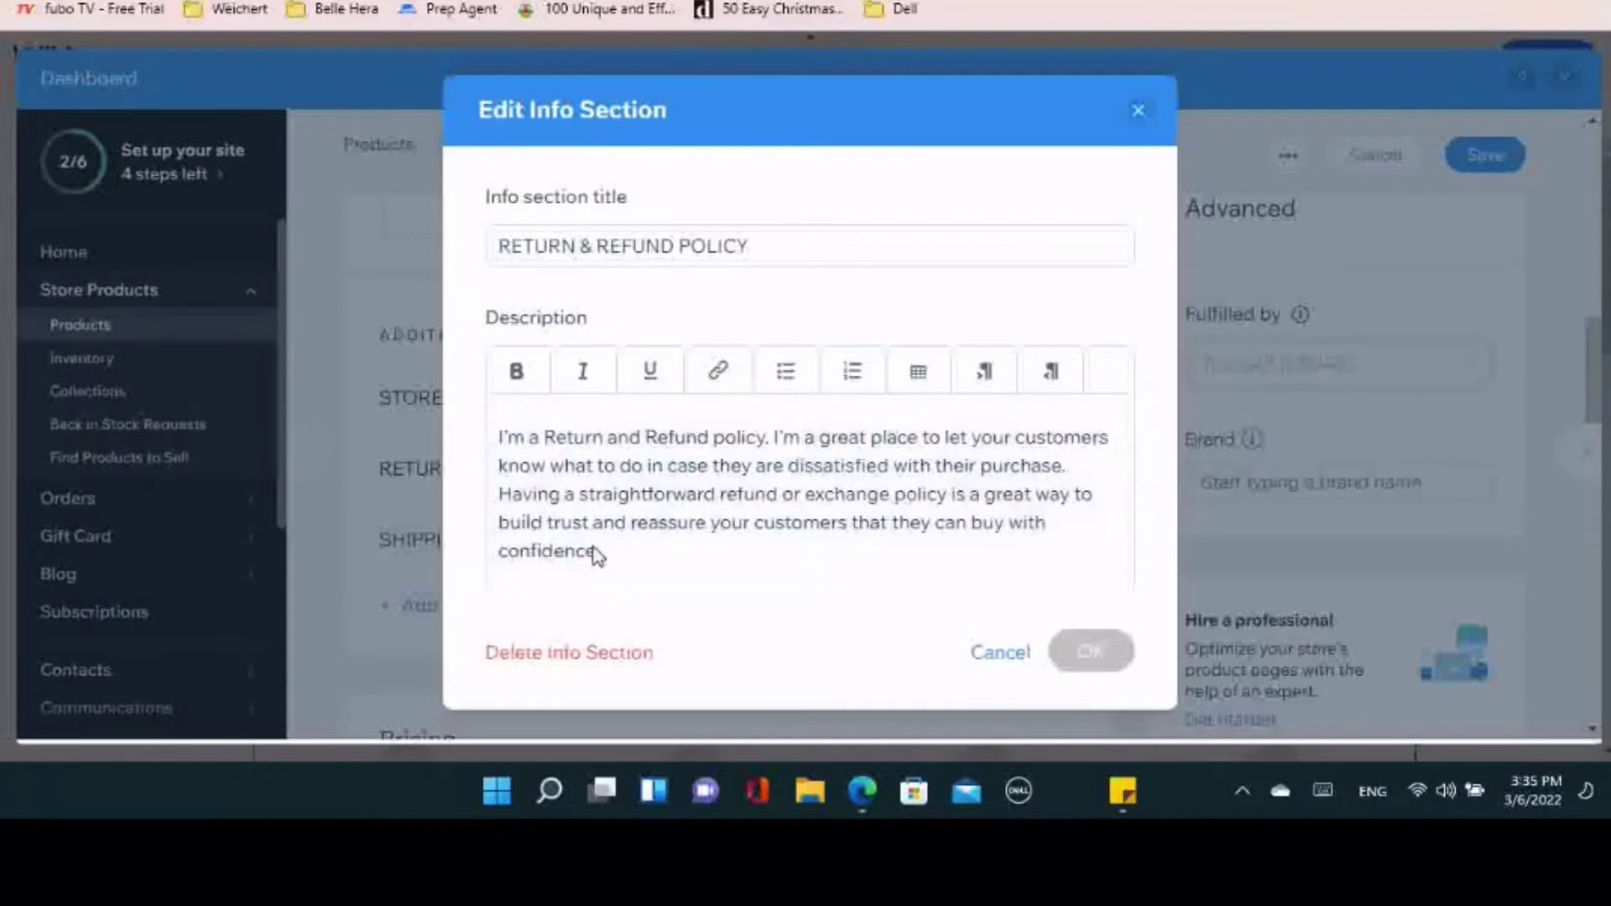
{"action": "left_click_drag", "start_coordinate": [496, 435], "coordinate": [593, 565]}
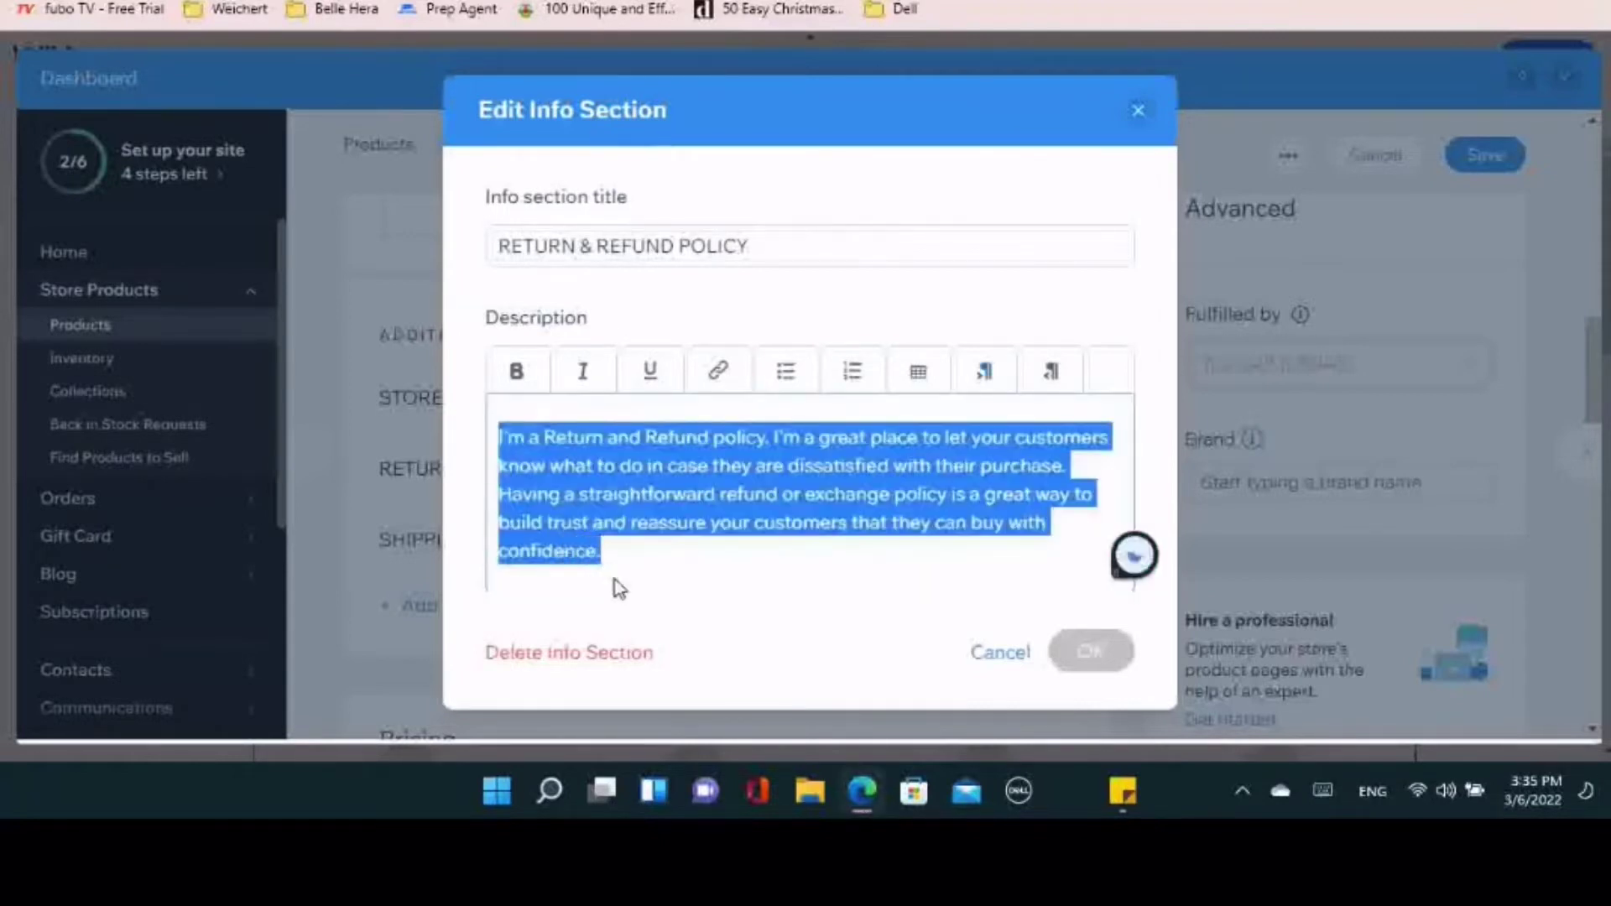
{"action": "key", "text": "BackSpace"}
{"action": "mouse_move", "coordinate": [1109, 805]}
{"action": "left_click", "coordinate": [1089, 675]}
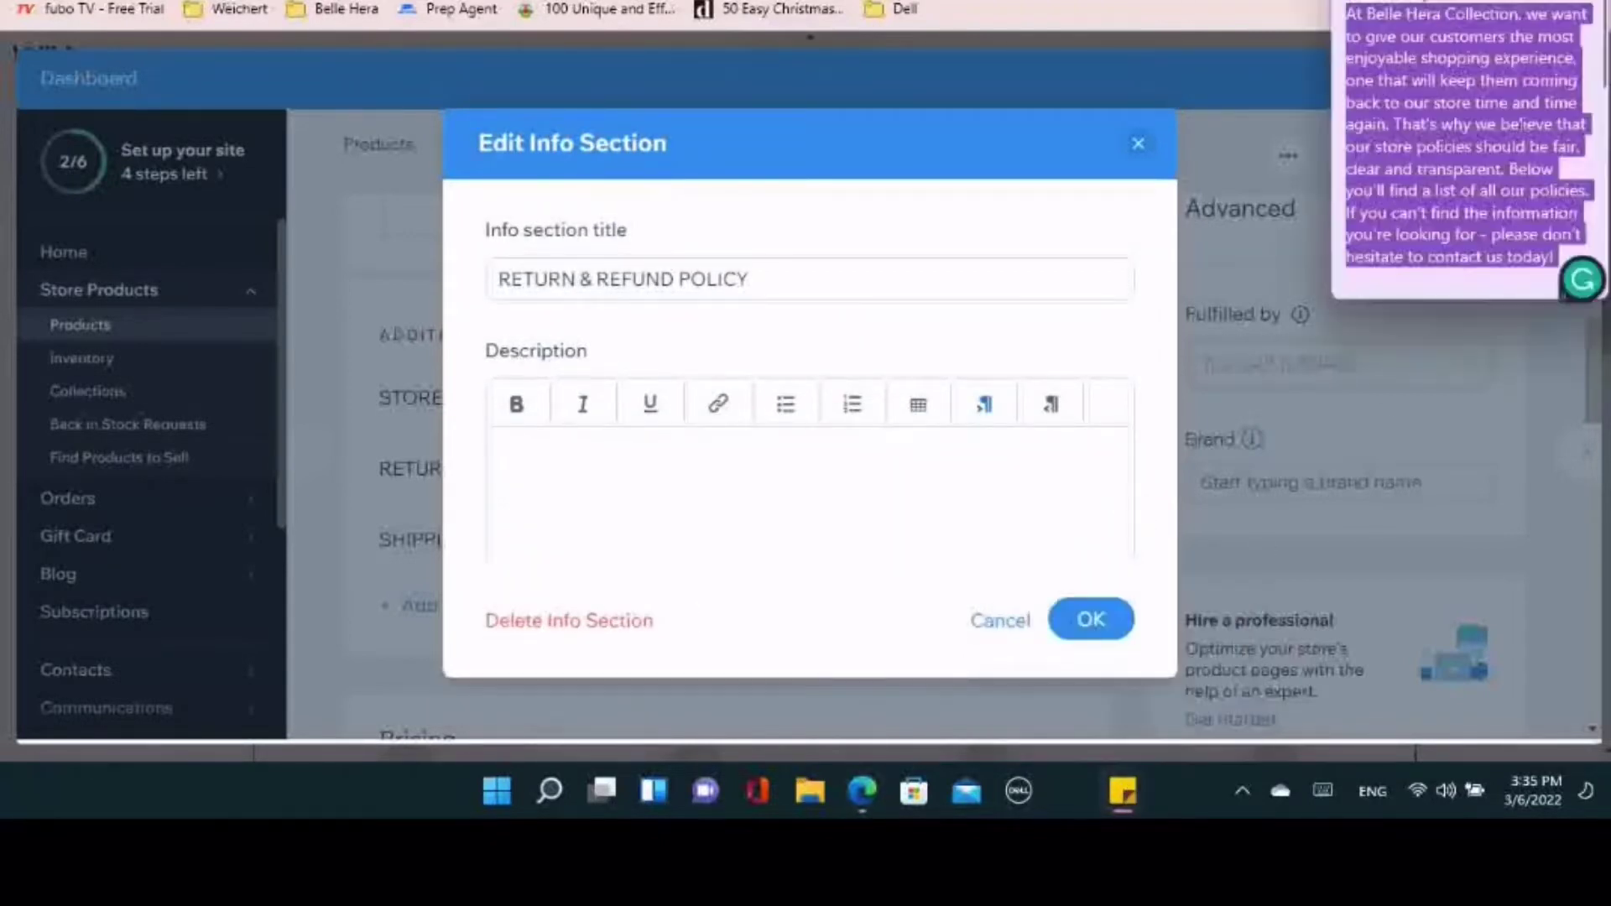
{"action": "scroll", "coordinate": [1468, 151], "scroll_direction": "down", "scroll_amount": 3}
{"action": "scroll", "coordinate": [1485, 141], "scroll_direction": "down", "scroll_amount": 2}
{"action": "left_click_drag", "start_coordinate": [1350, 99], "coordinate": [1444, 242]}
{"action": "left_click", "coordinate": [841, 479]}
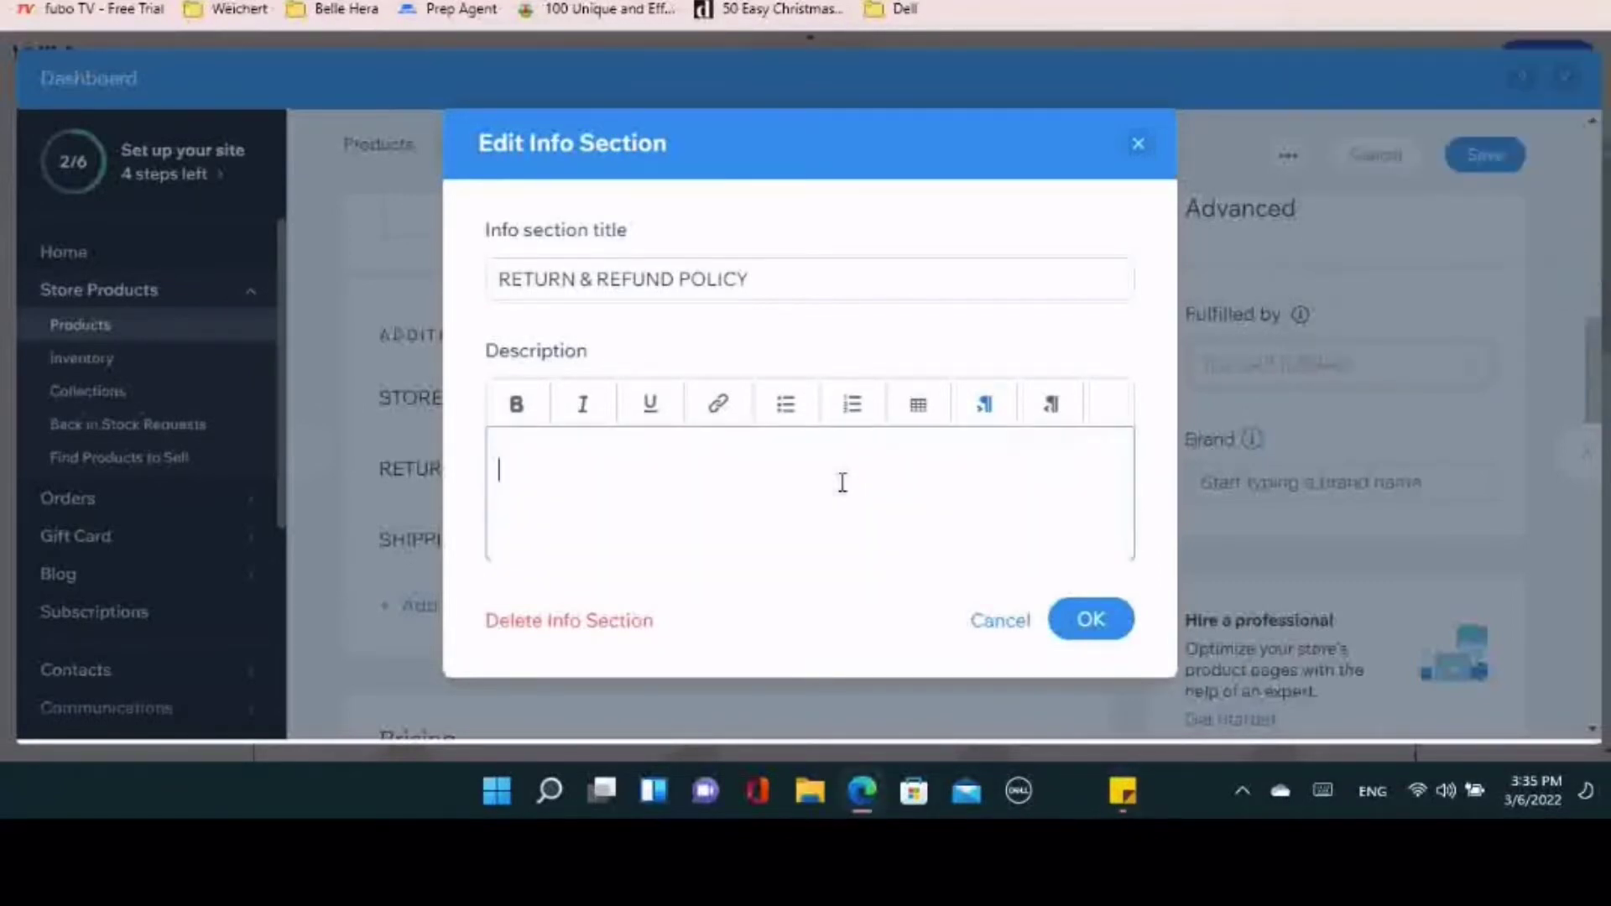
{"action": "key", "text": "ctrl+v"}
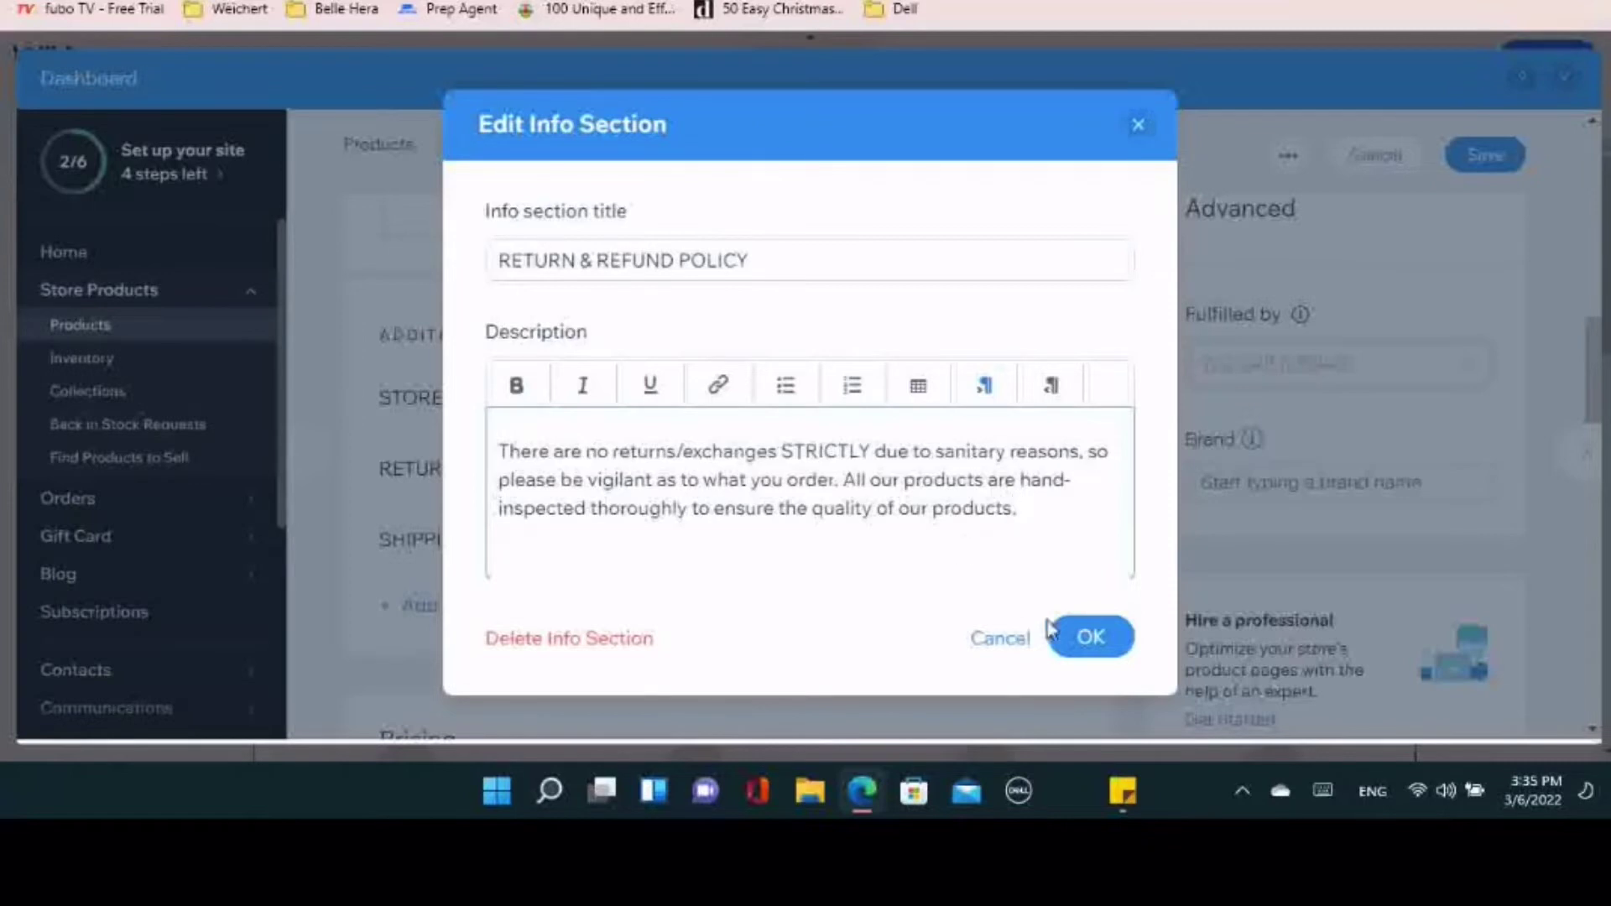
{"action": "left_click", "coordinate": [1082, 636]}
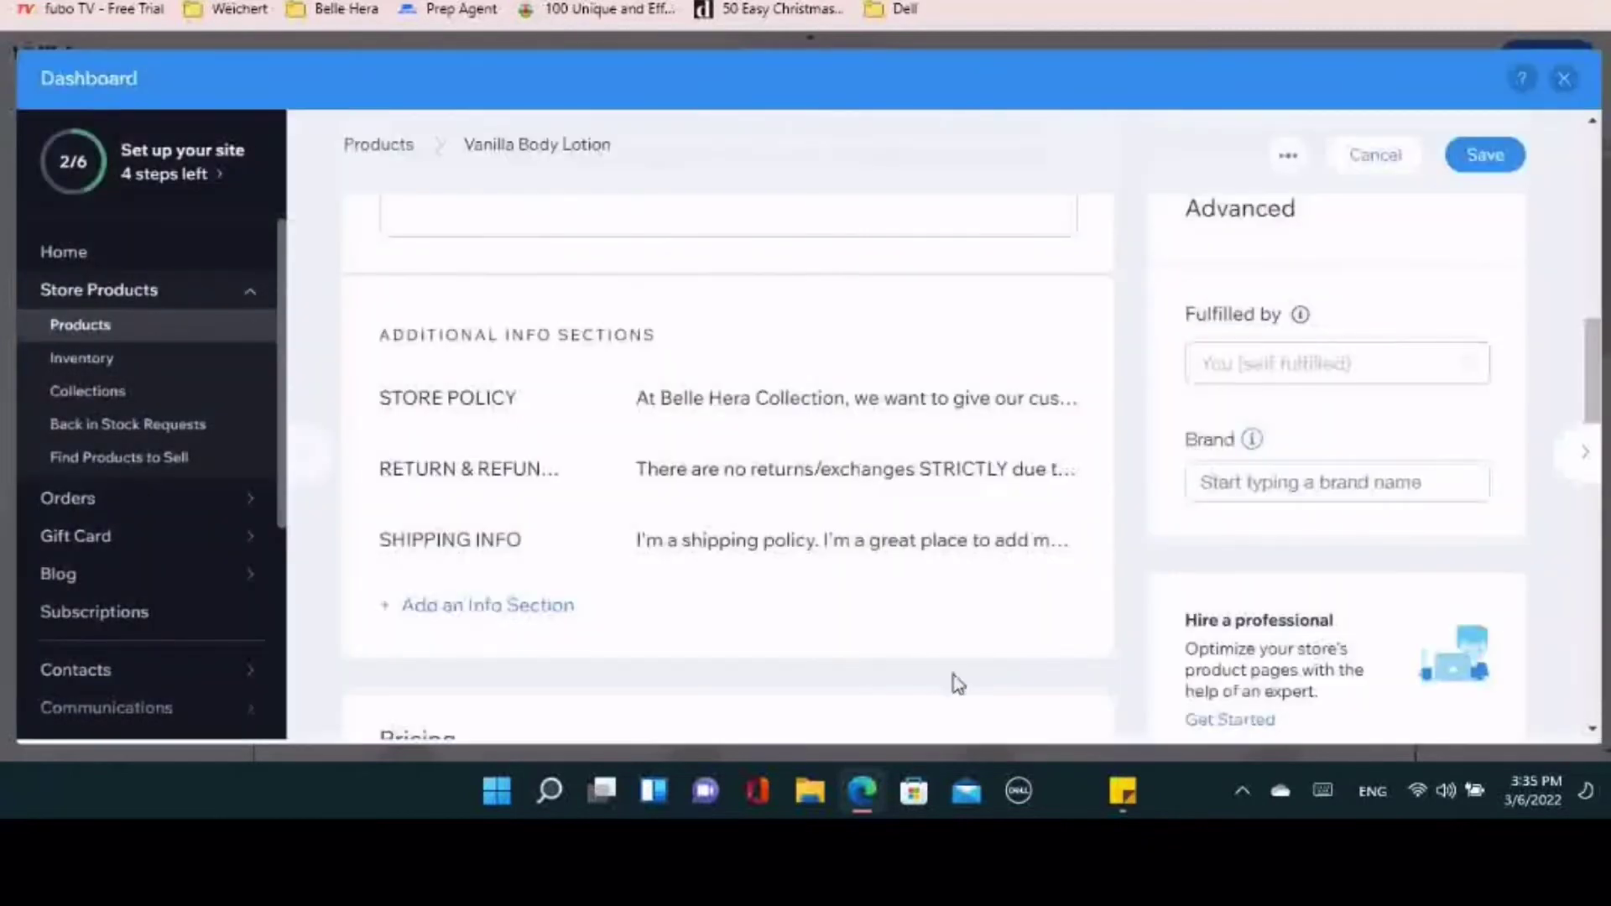
Retitle the "SHIPPING INFO" section with the heading "Knowledge of Ingredients and/or Allergens:" copied from Sticky Notes
{"action": "left_click", "coordinate": [751, 545]}
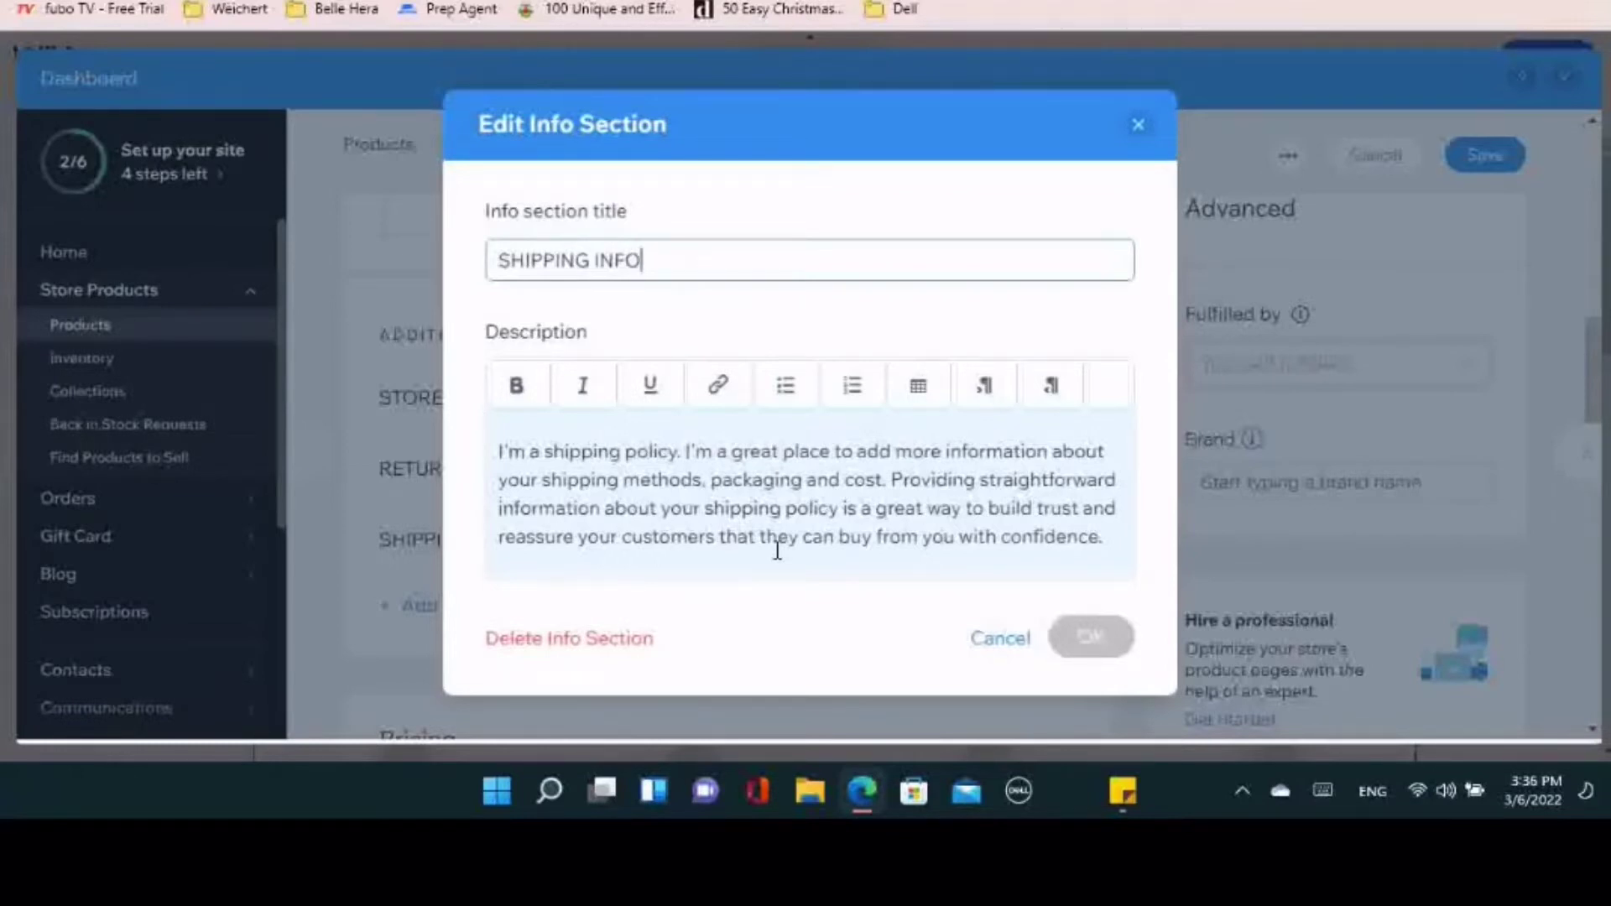
{"action": "left_click_drag", "start_coordinate": [704, 256], "coordinate": [301, 243]}
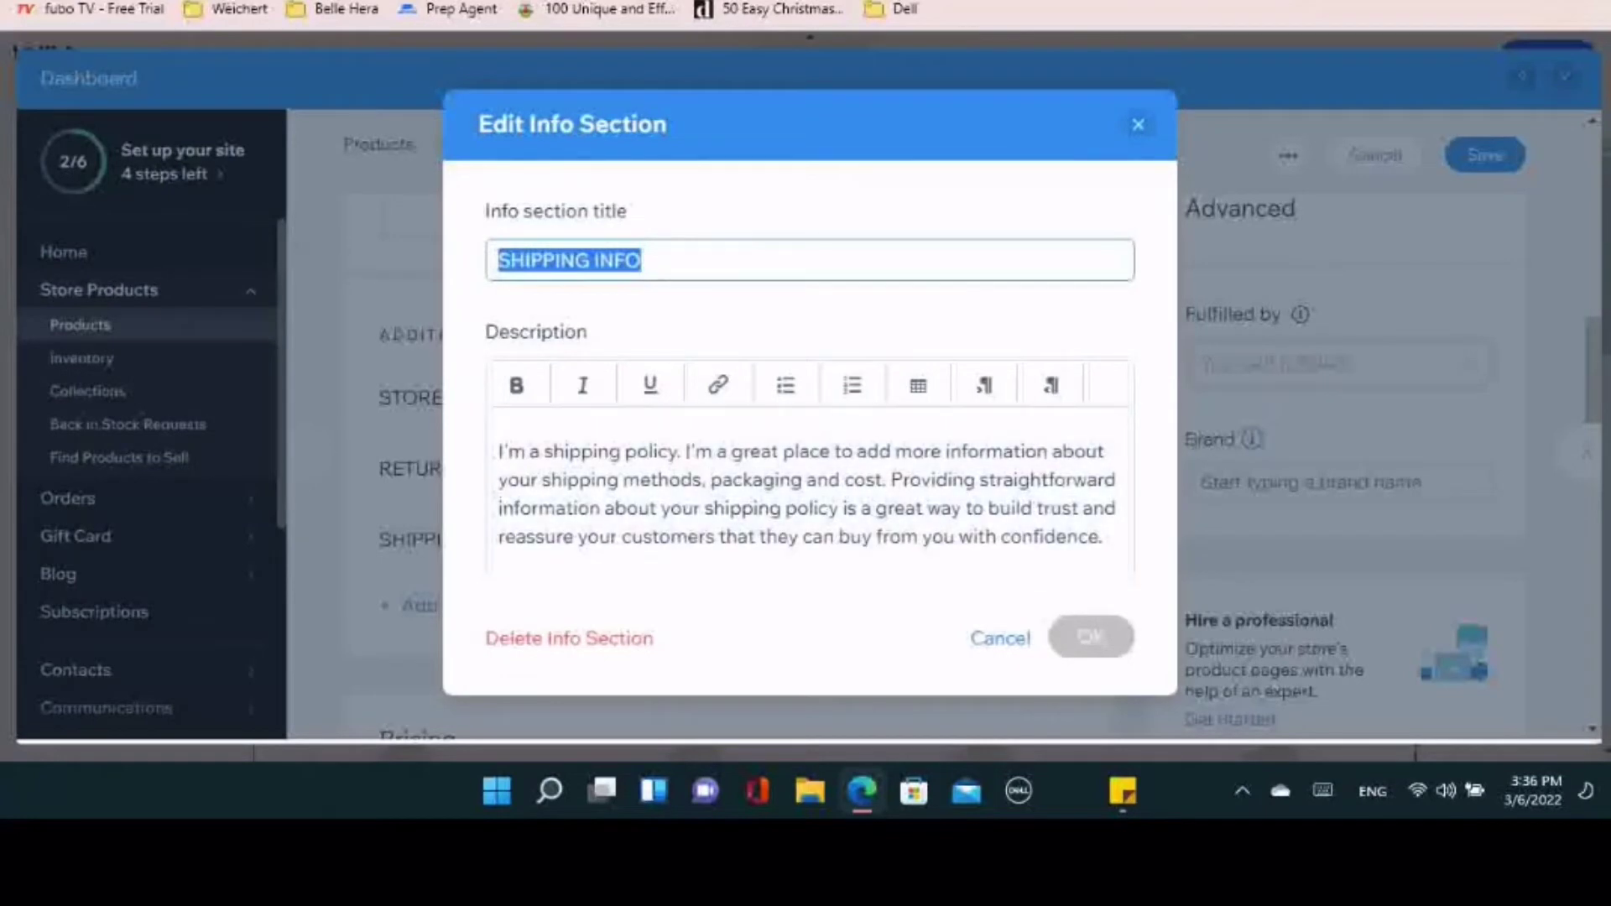
{"action": "left_click", "coordinate": [1123, 790]}
{"action": "left_click", "coordinate": [1183, 663]}
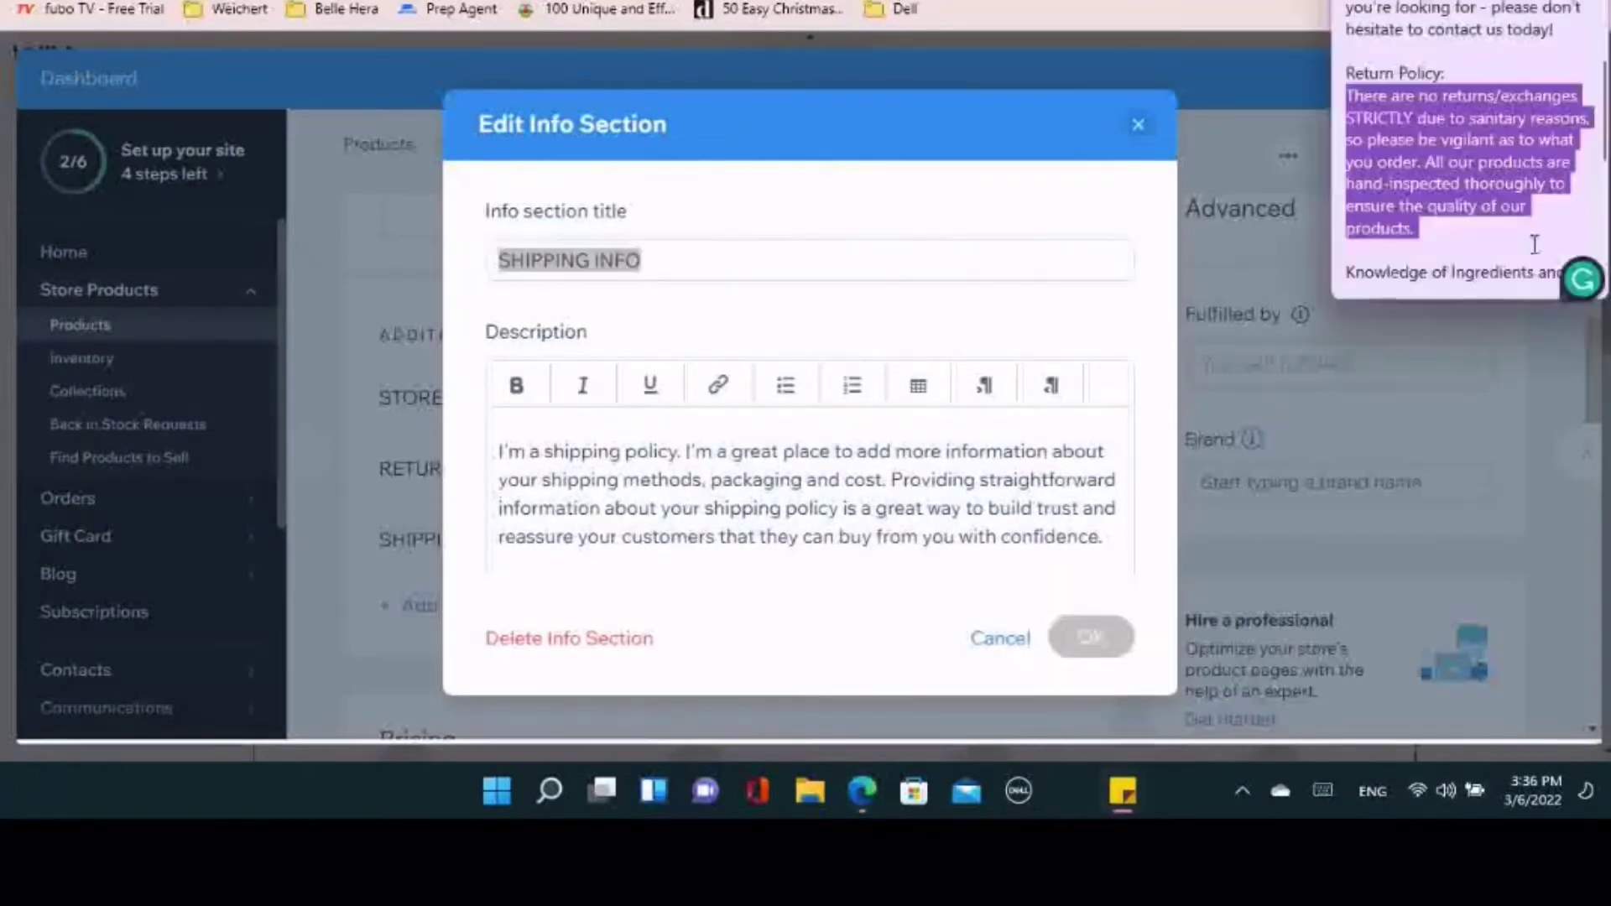
{"action": "scroll", "coordinate": [1533, 244], "scroll_direction": "down", "scroll_amount": 1}
{"action": "left_click_drag", "start_coordinate": [1419, 239], "coordinate": [1339, 226]}
{"action": "key", "text": "ctrl+c"}
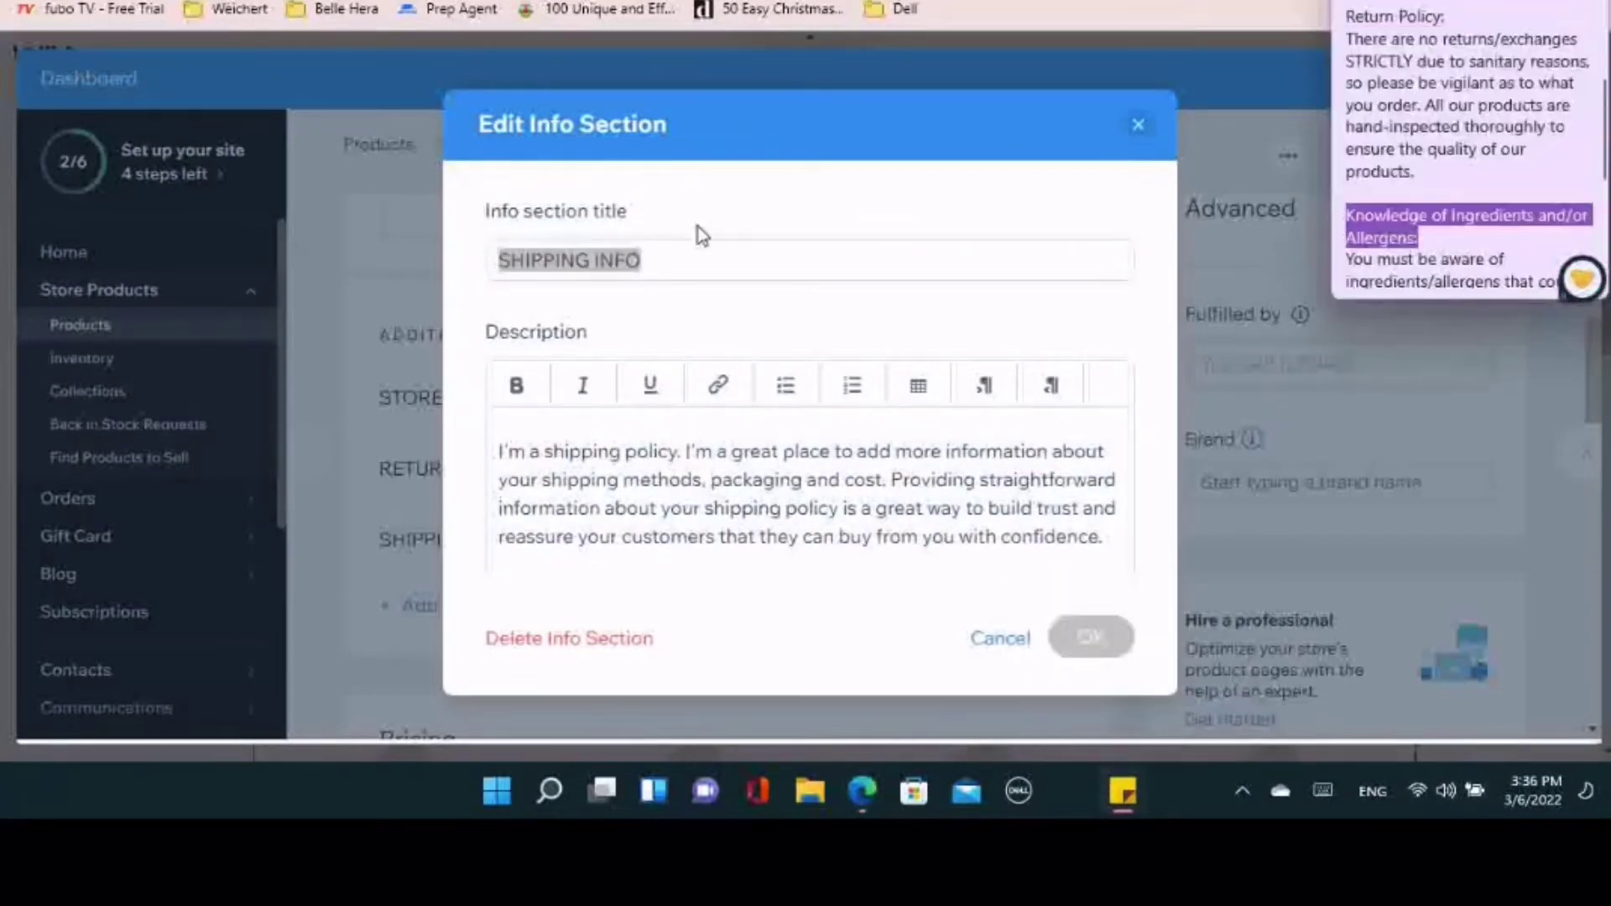
{"action": "key", "text": "alt+Tab"}
{"action": "key", "text": "ctrl+v"}
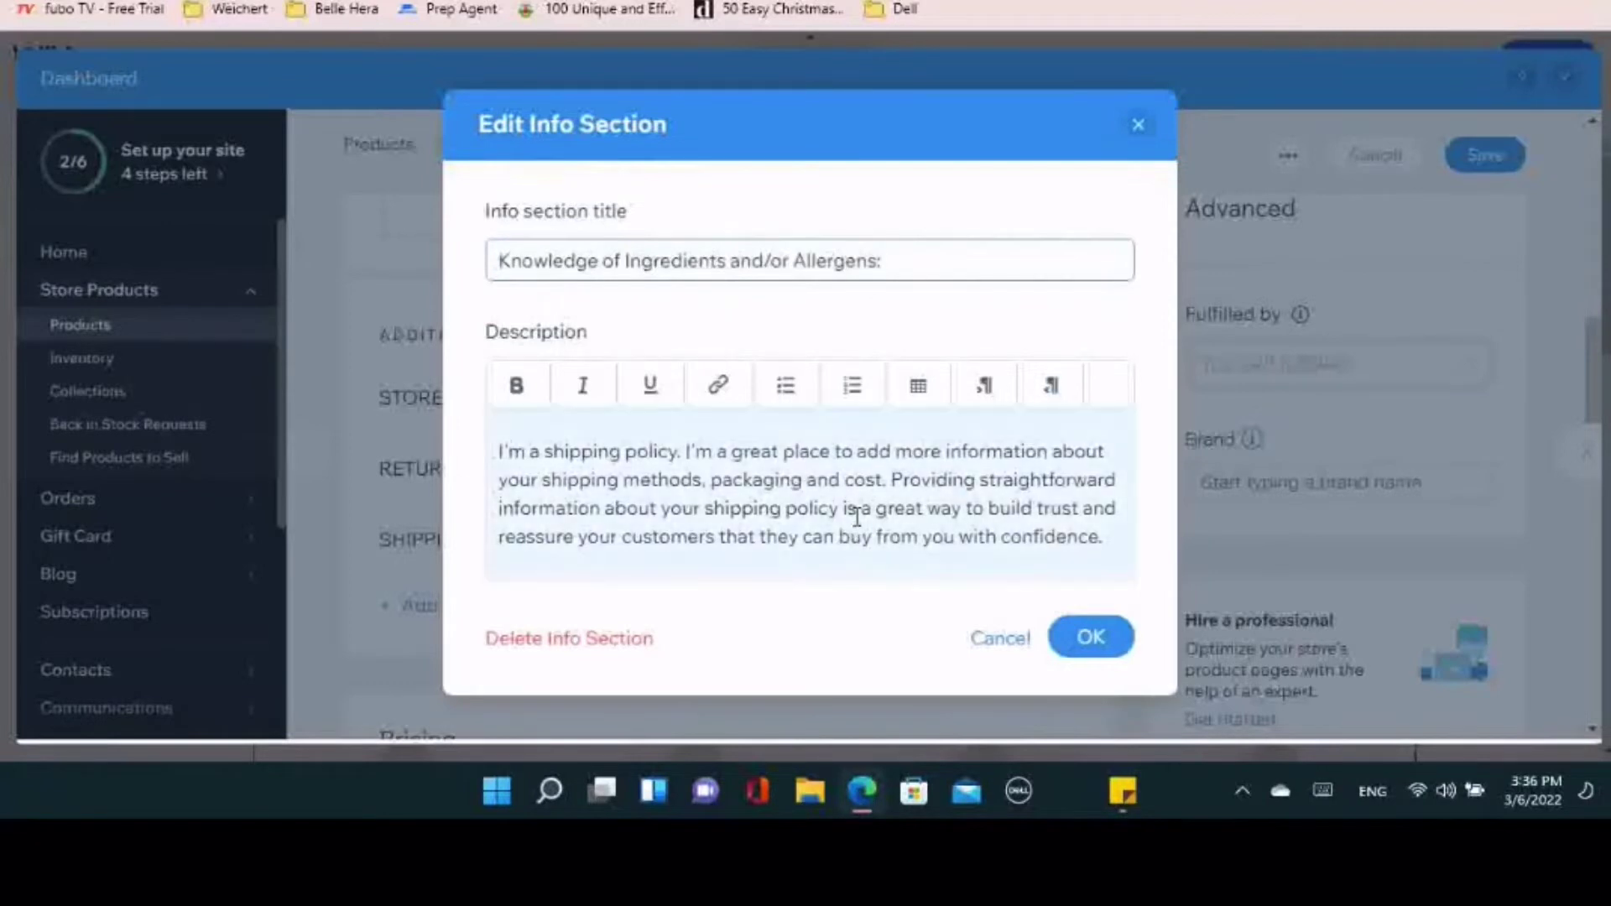
Switch to Sticky Notes and copy the ingredients and allergens policy text, through the line requiring a patch test before full use
{"action": "left_click", "coordinate": [1122, 790]}
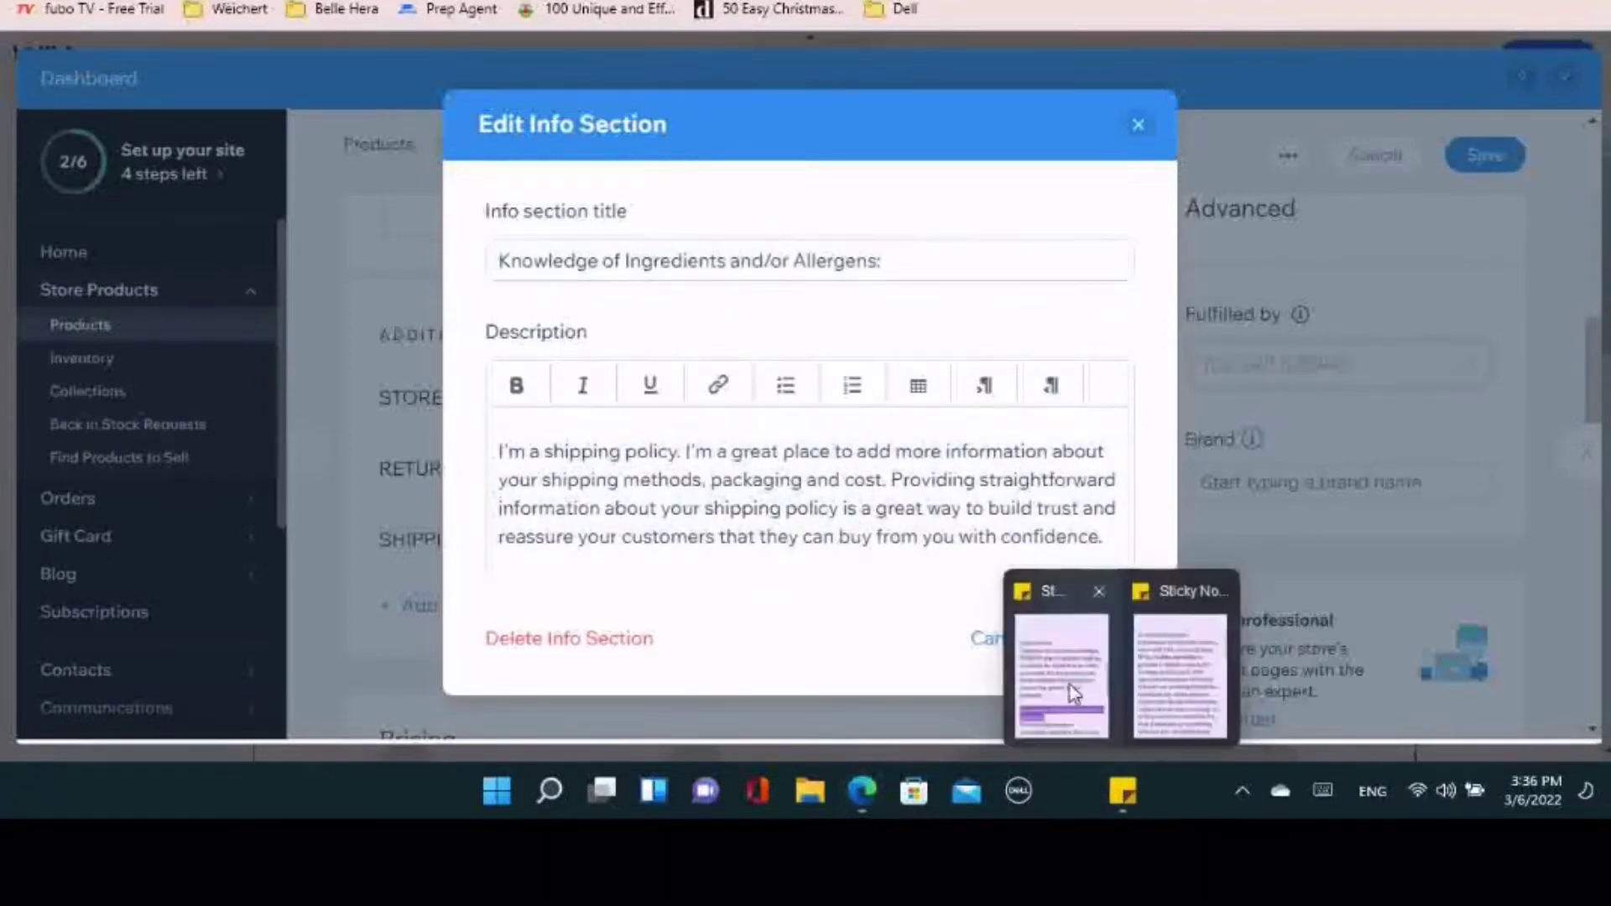
{"action": "left_click", "coordinate": [1183, 625]}
{"action": "scroll", "coordinate": [1409, 267], "scroll_direction": "down", "scroll_amount": 4}
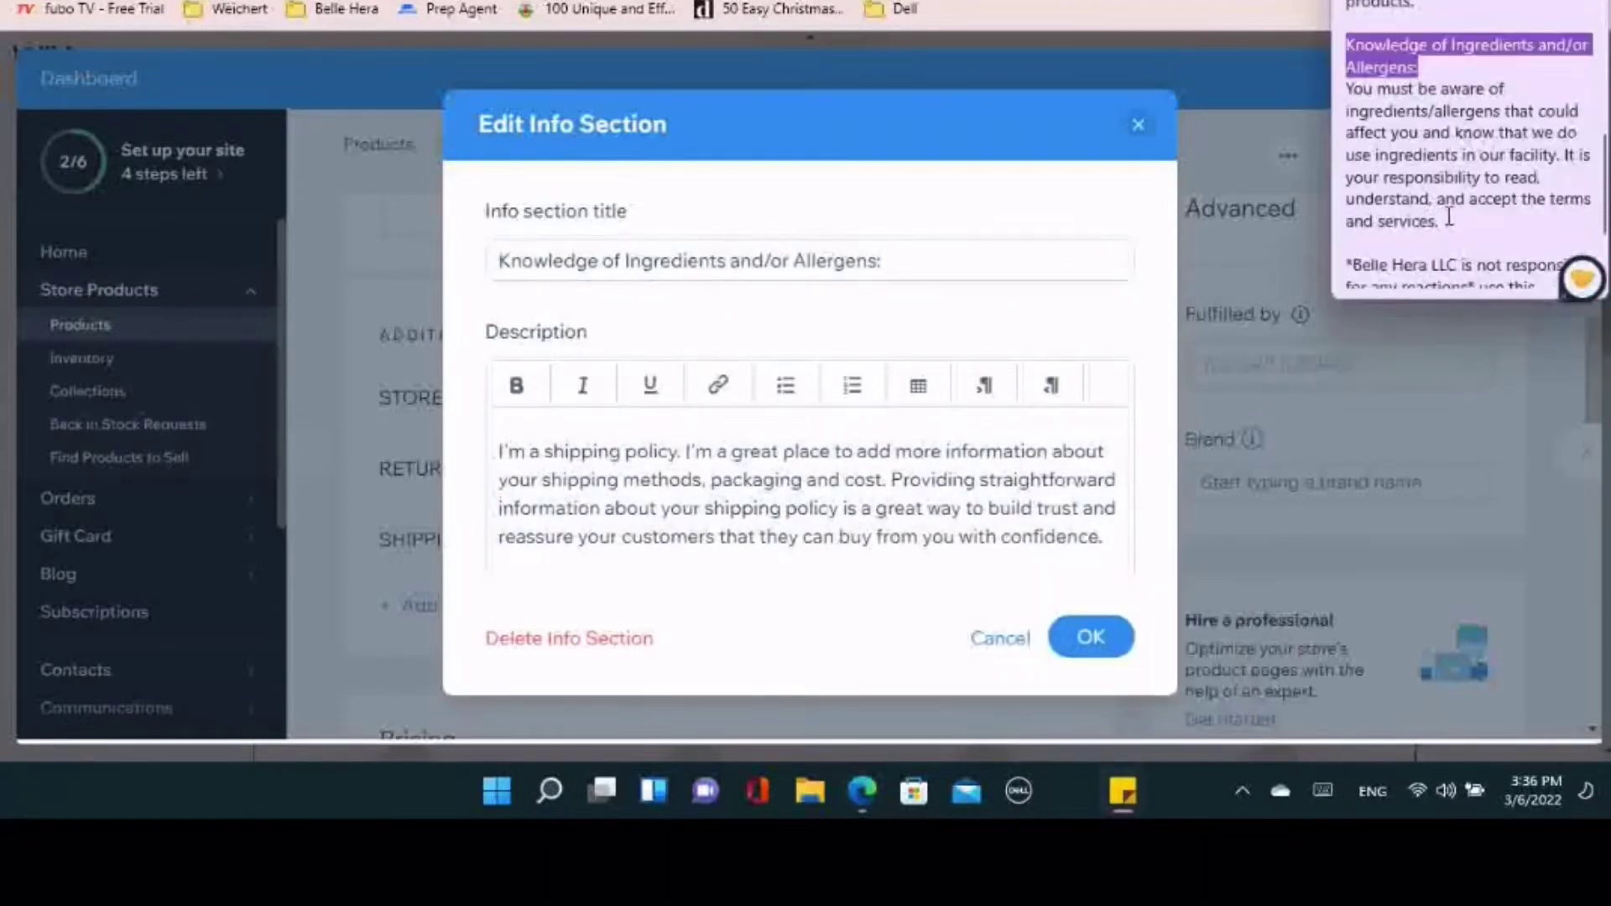
{"action": "left_click_drag", "start_coordinate": [1365, 99], "coordinate": [1517, 258]}
{"action": "key", "text": "ctrl+c"}
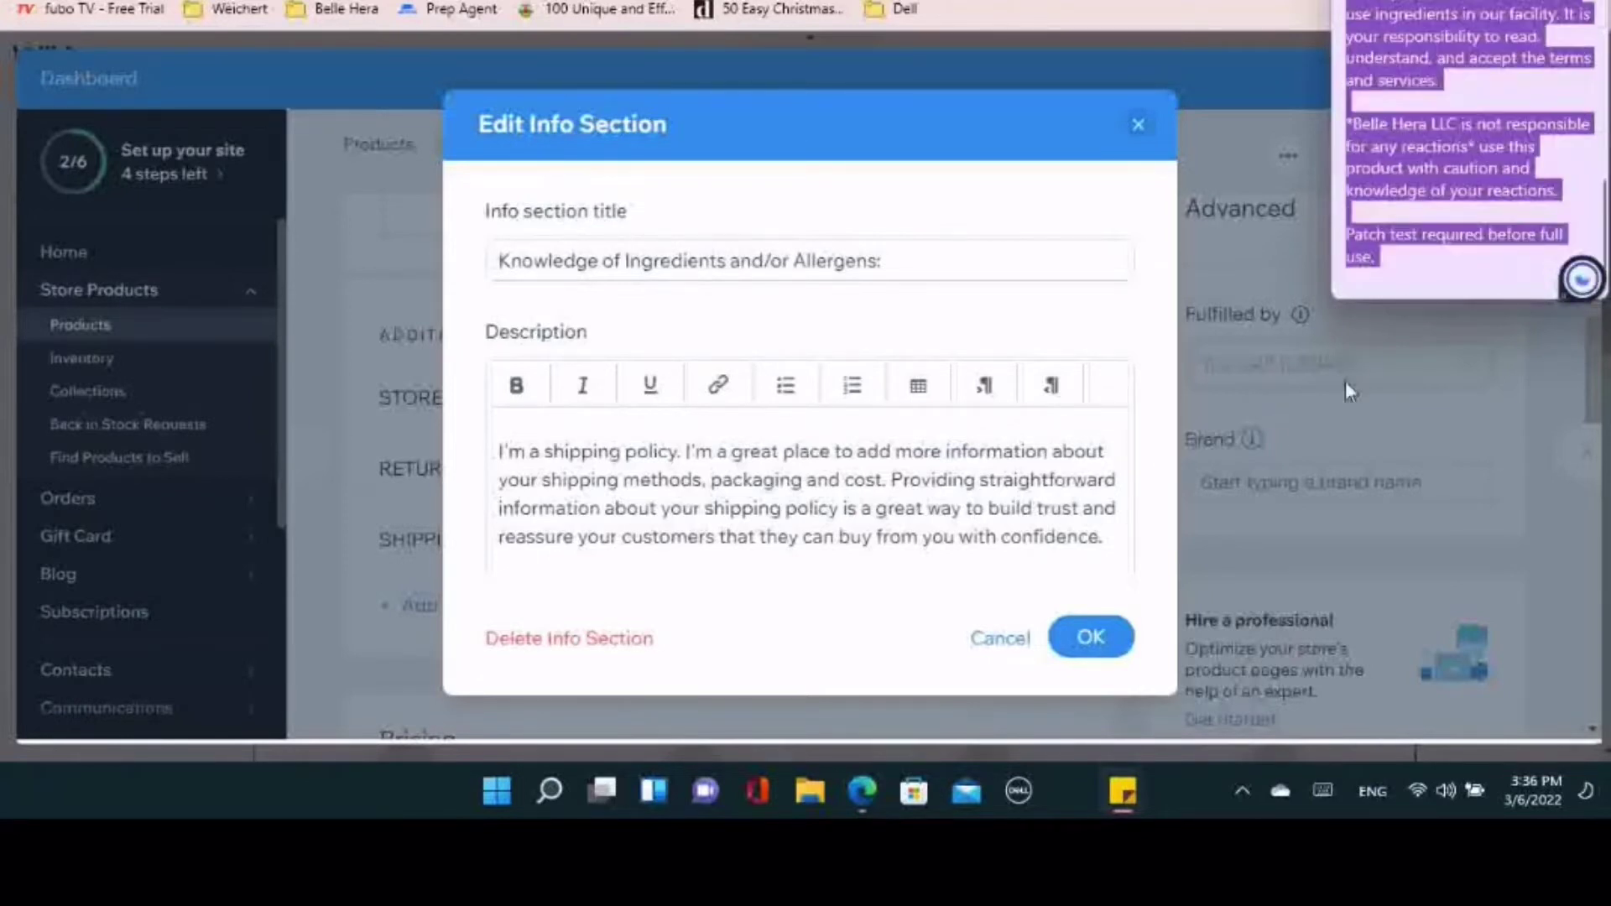
Replace the placeholder shipping policy description with the copied allergen text in the edited info section, and apply the section changes
{"action": "left_click", "coordinate": [1115, 546]}
{"action": "left_click_drag", "start_coordinate": [1115, 547], "coordinate": [486, 443]}
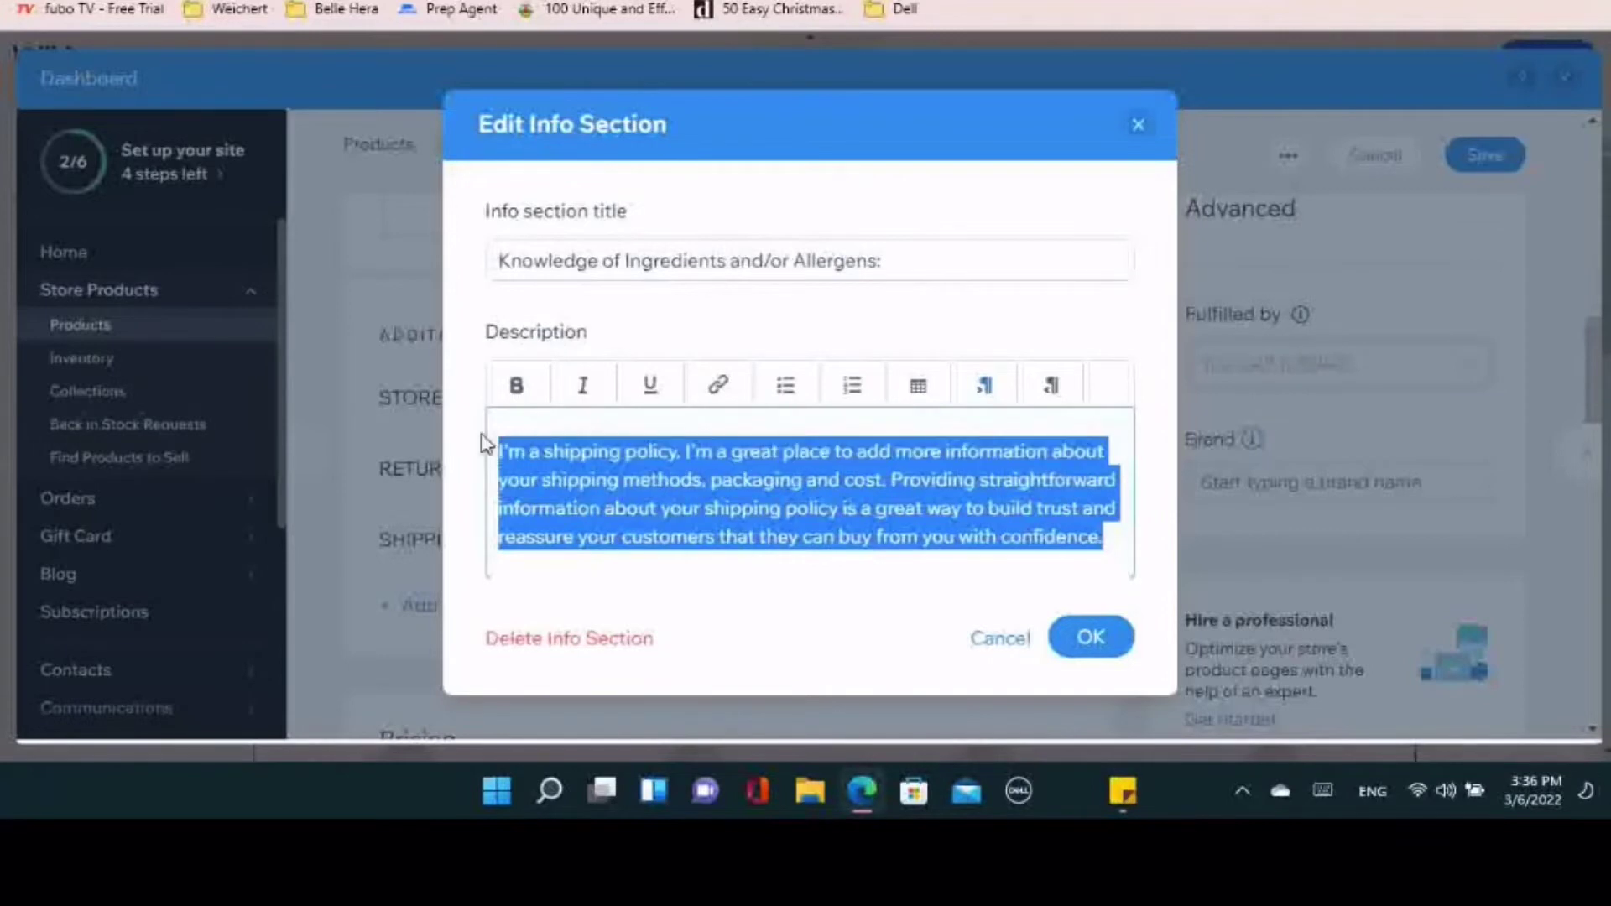
{"action": "key", "text": "BackSpace"}
{"action": "key", "text": "ctrl+v"}
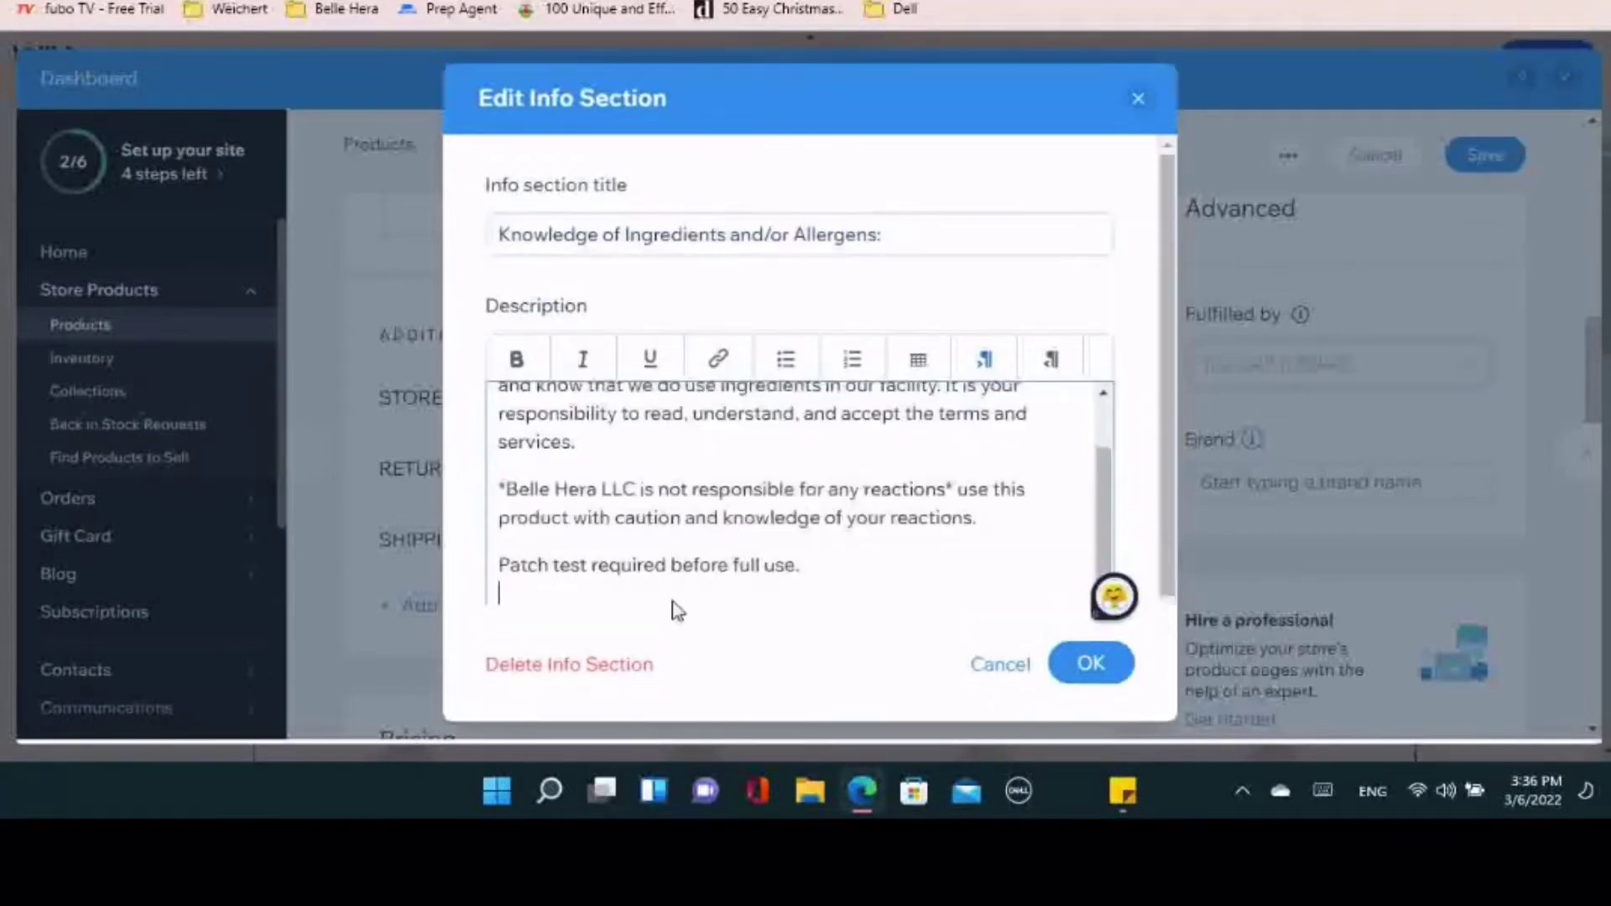
{"action": "scroll", "coordinate": [793, 516], "scroll_direction": "up", "scroll_amount": 2}
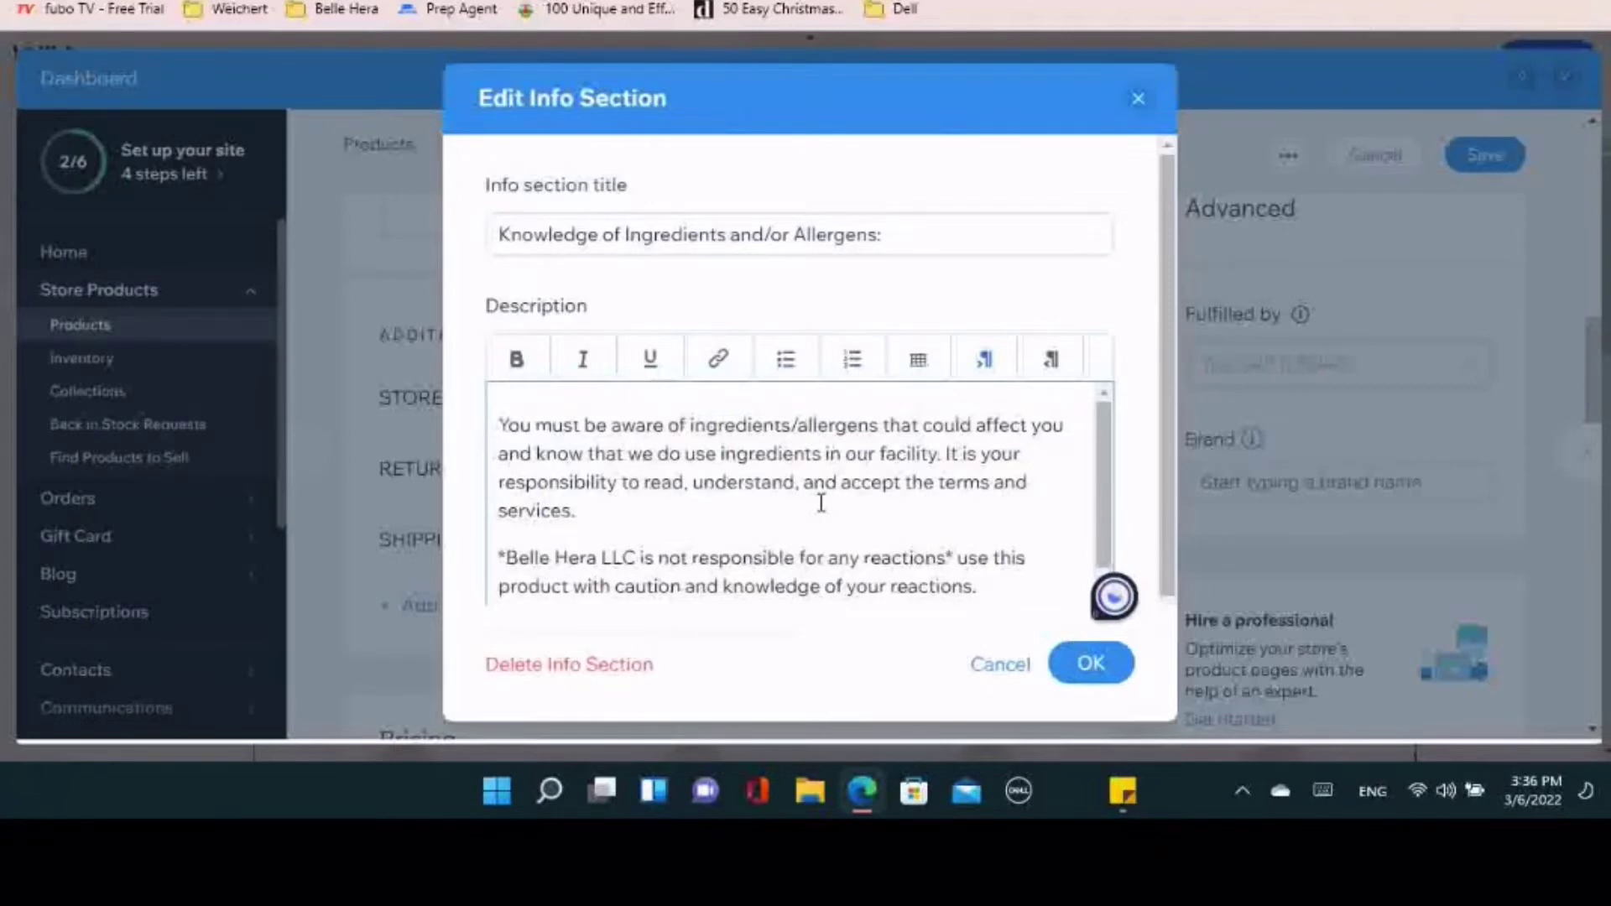
{"action": "scroll", "coordinate": [839, 495], "scroll_direction": "down", "scroll_amount": 1}
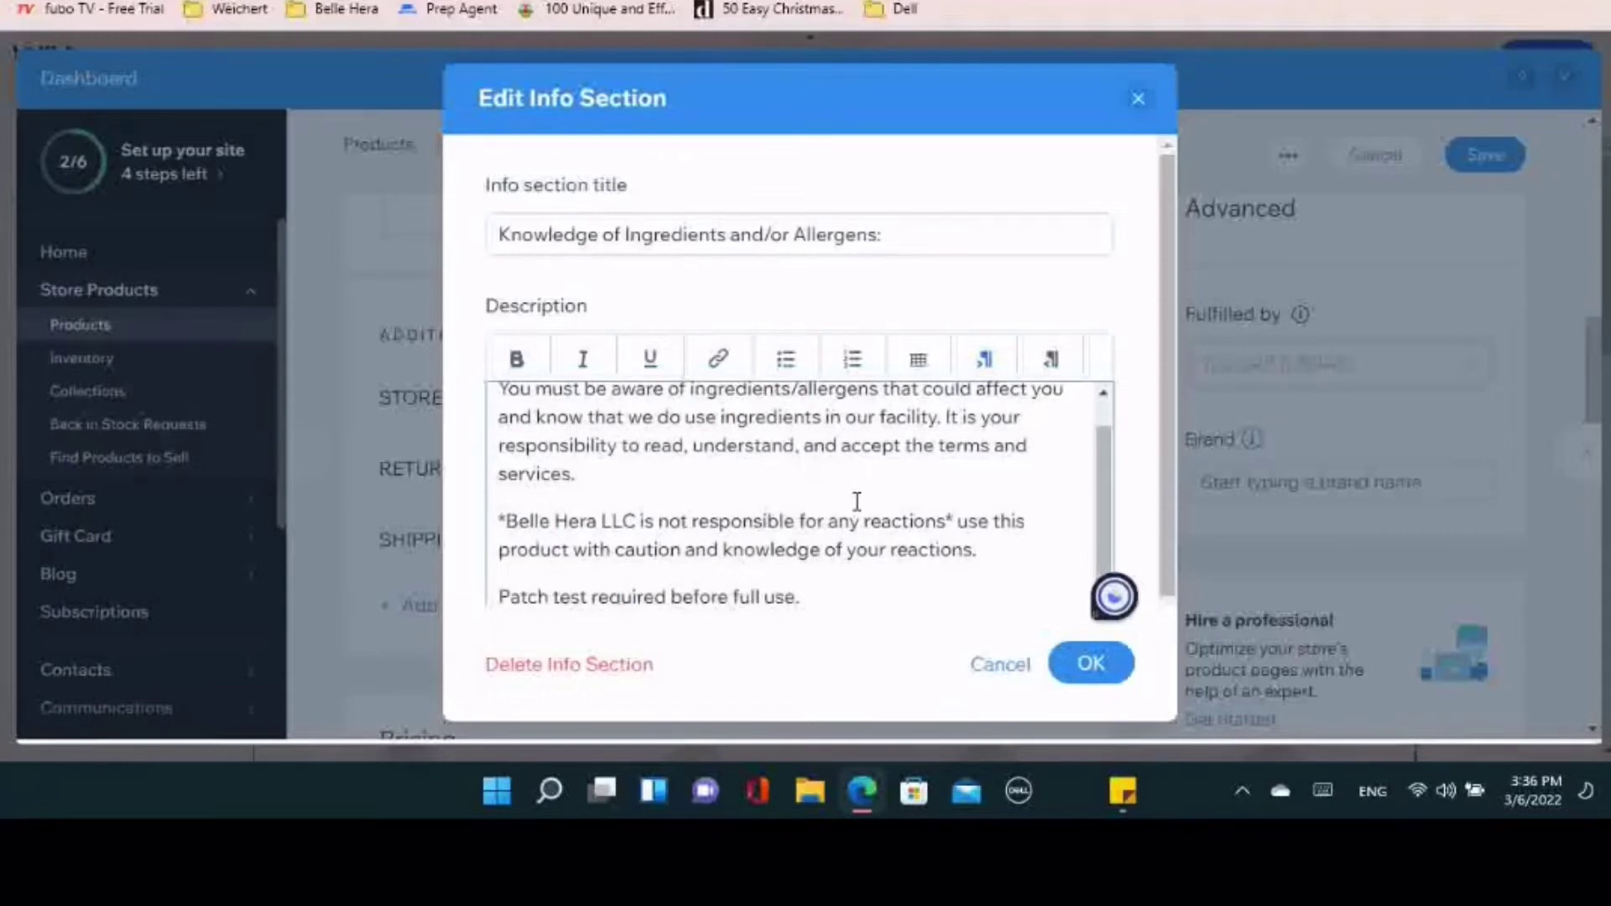
{"action": "scroll", "coordinate": [857, 502], "scroll_direction": "up", "scroll_amount": 1}
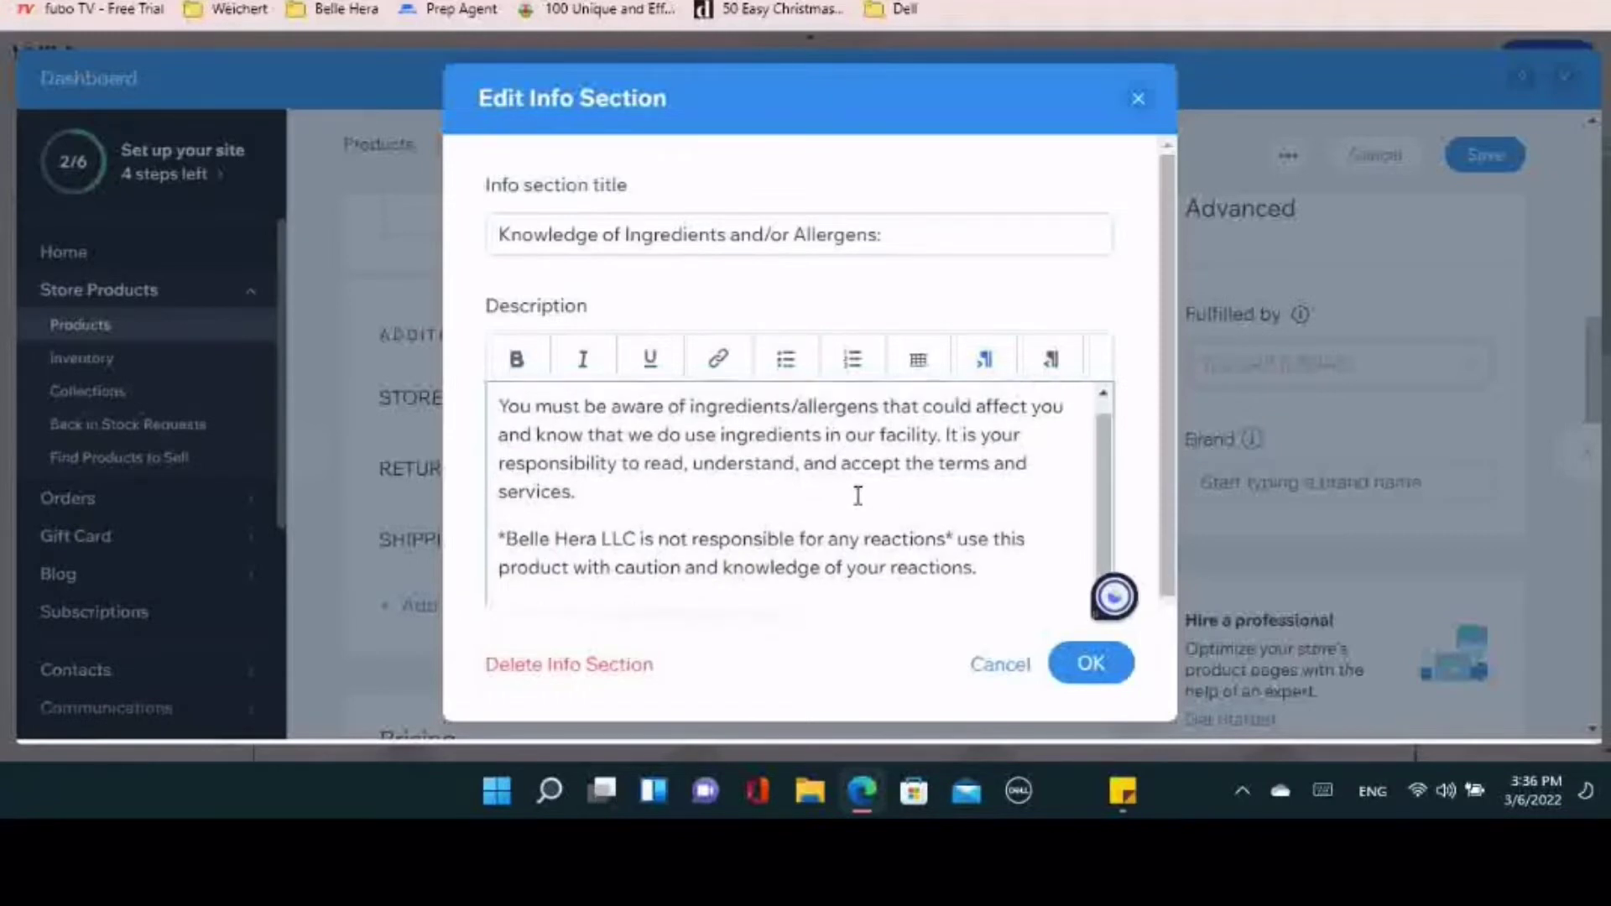
{"action": "left_click", "coordinate": [1120, 669]}
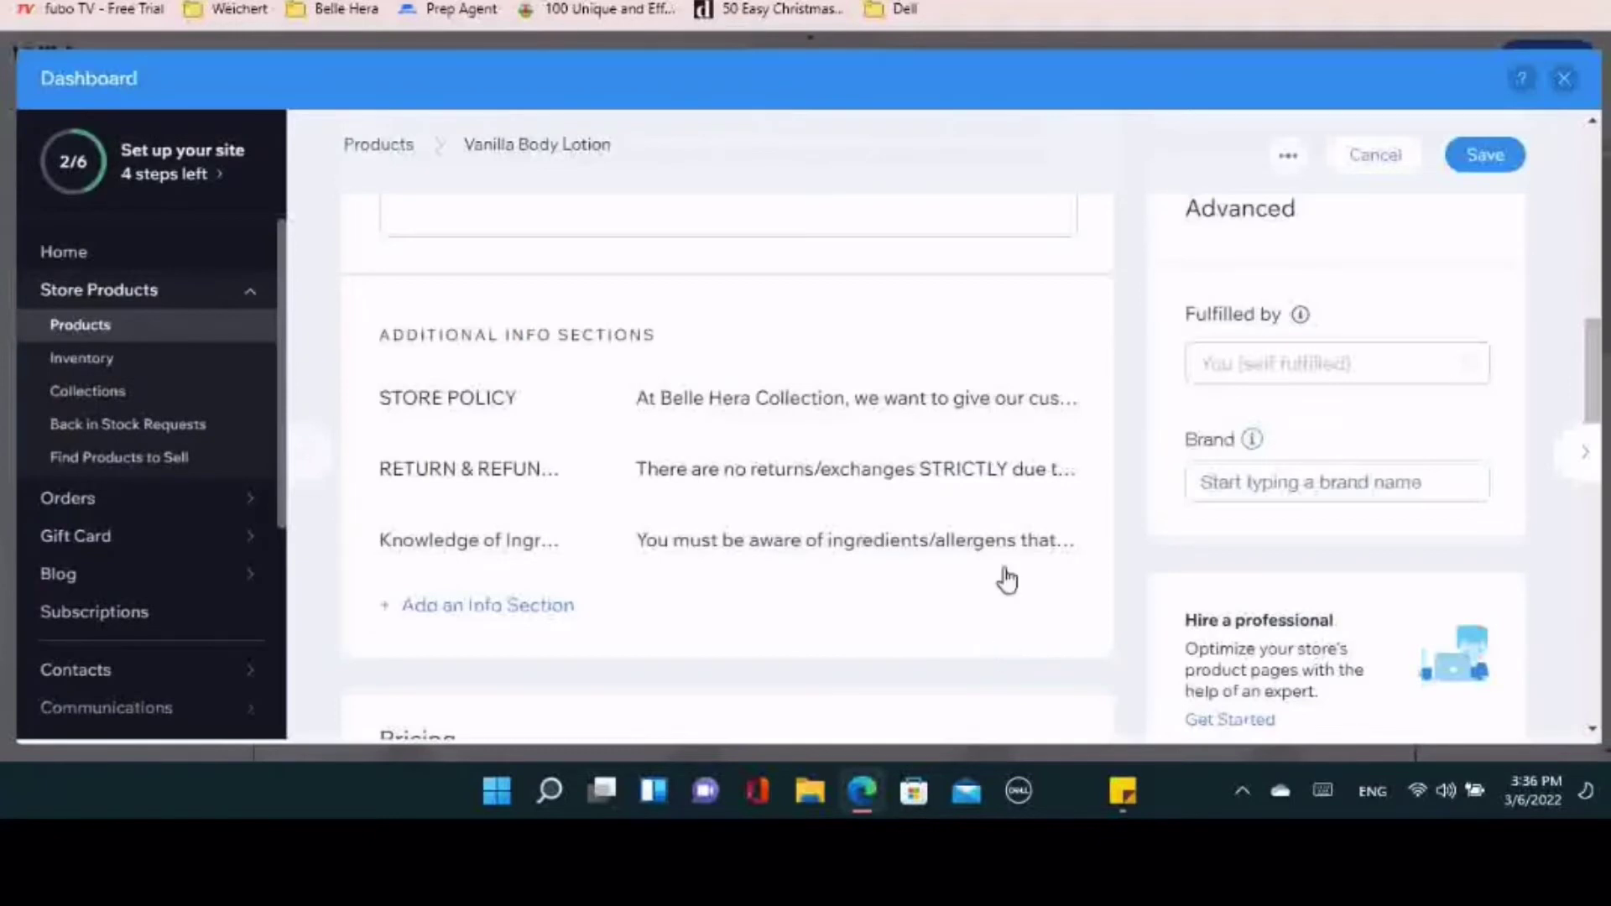
Put the Vanilla Body Lotion on sale with a 5% discount
{"action": "scroll", "coordinate": [1003, 575], "scroll_direction": "down", "scroll_amount": 5}
{"action": "scroll", "coordinate": [1032, 554], "scroll_direction": "down", "scroll_amount": 2}
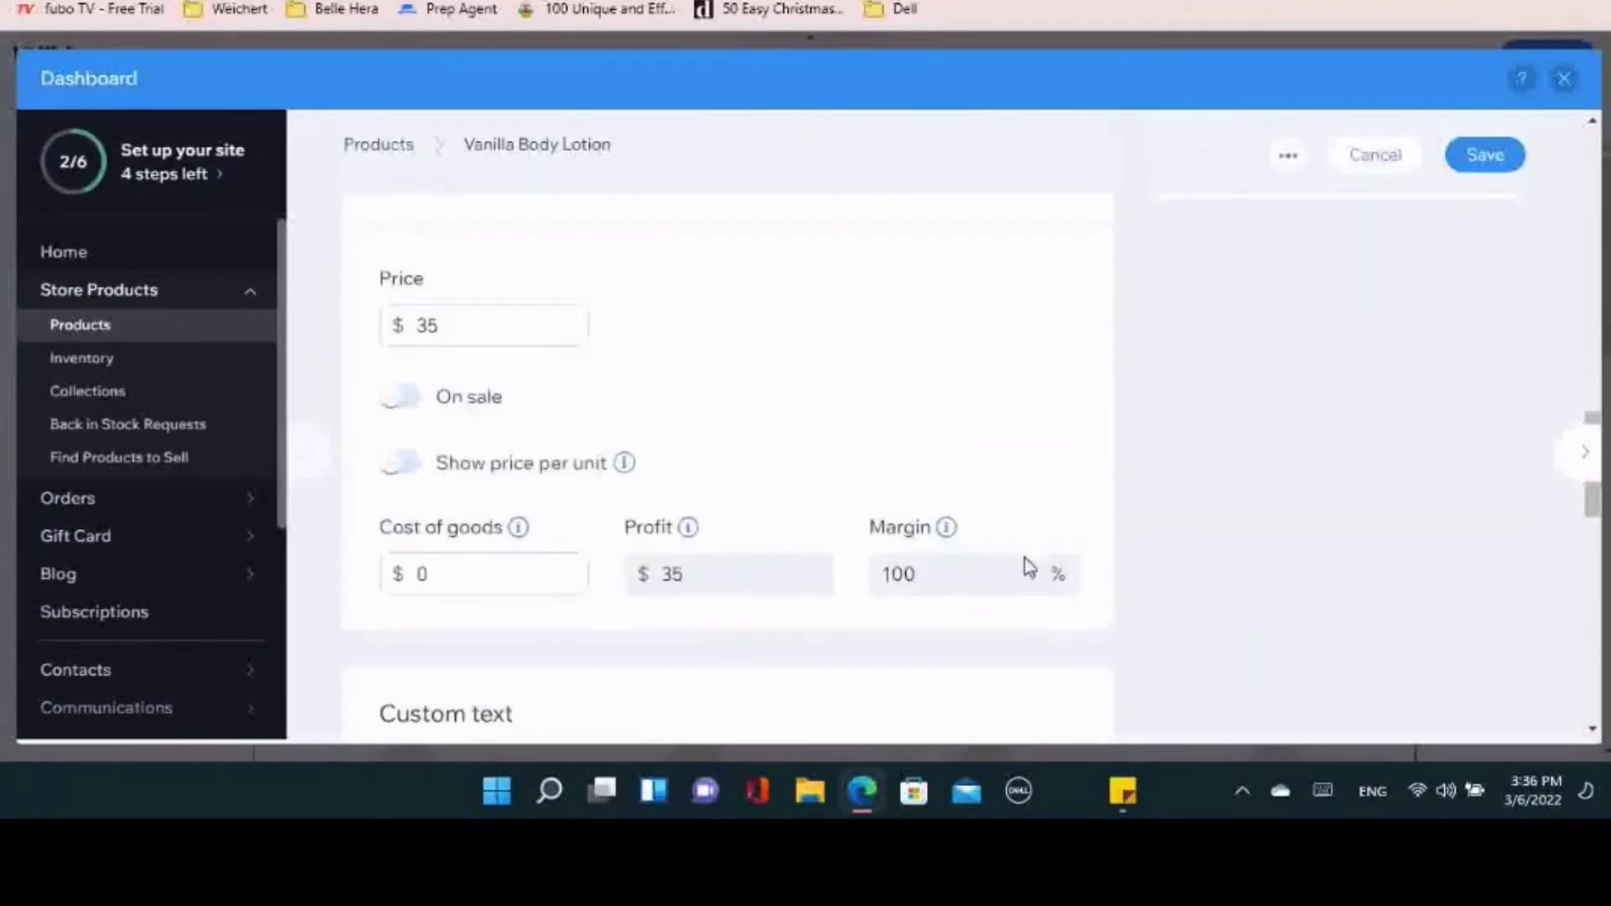
{"action": "scroll", "coordinate": [722, 428], "scroll_direction": "up", "scroll_amount": 1}
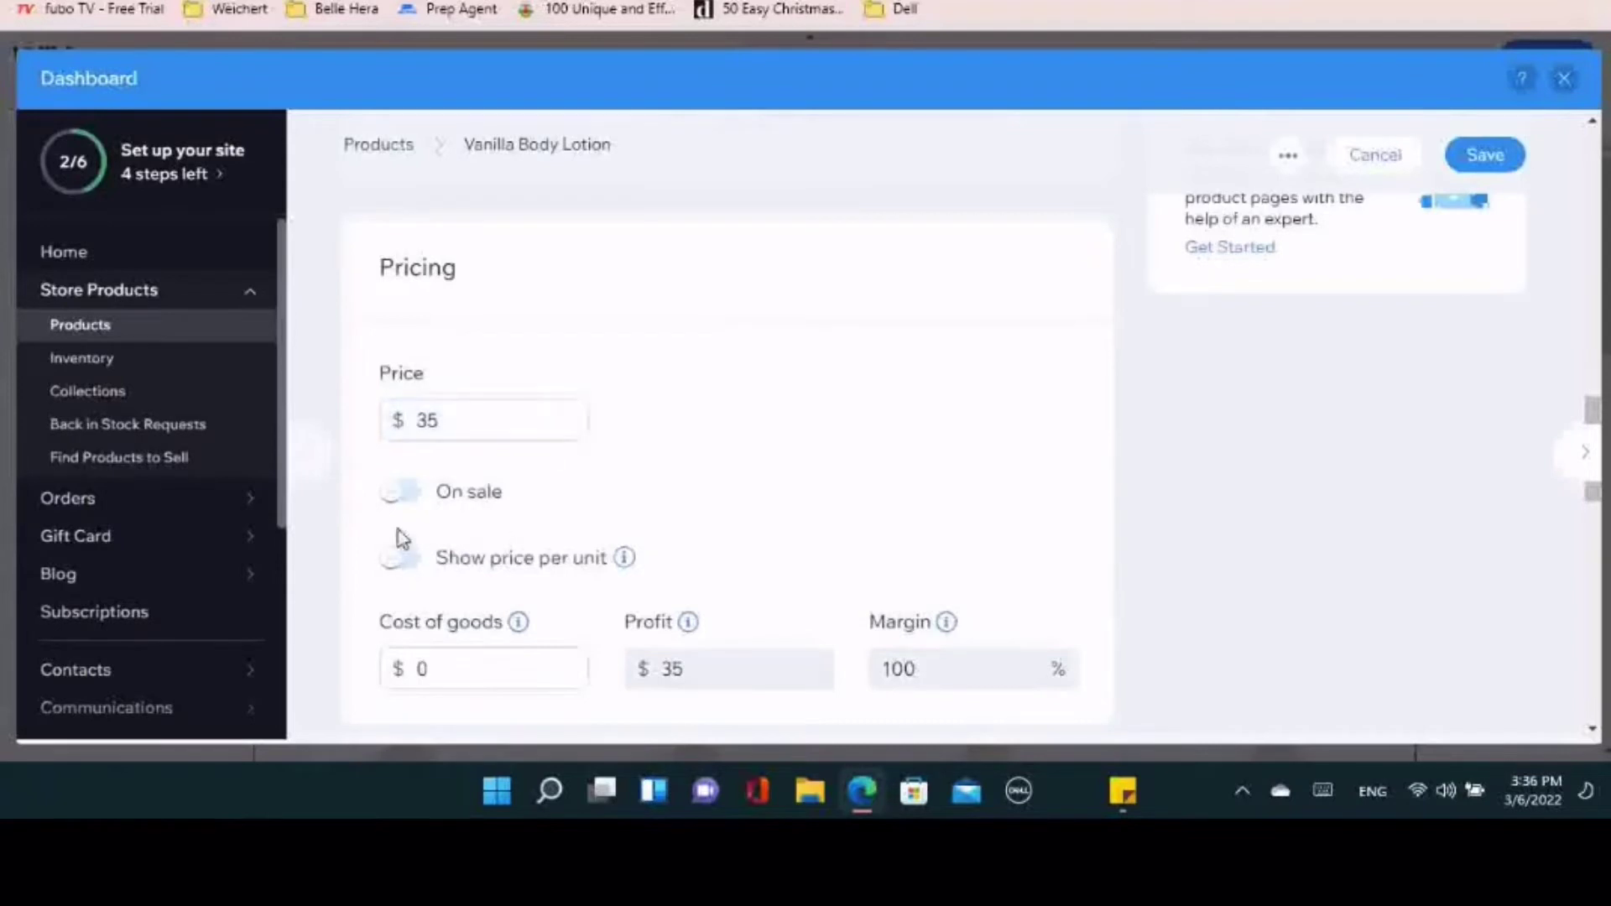
{"action": "left_click", "coordinate": [401, 493]}
{"action": "left_click", "coordinate": [395, 600]}
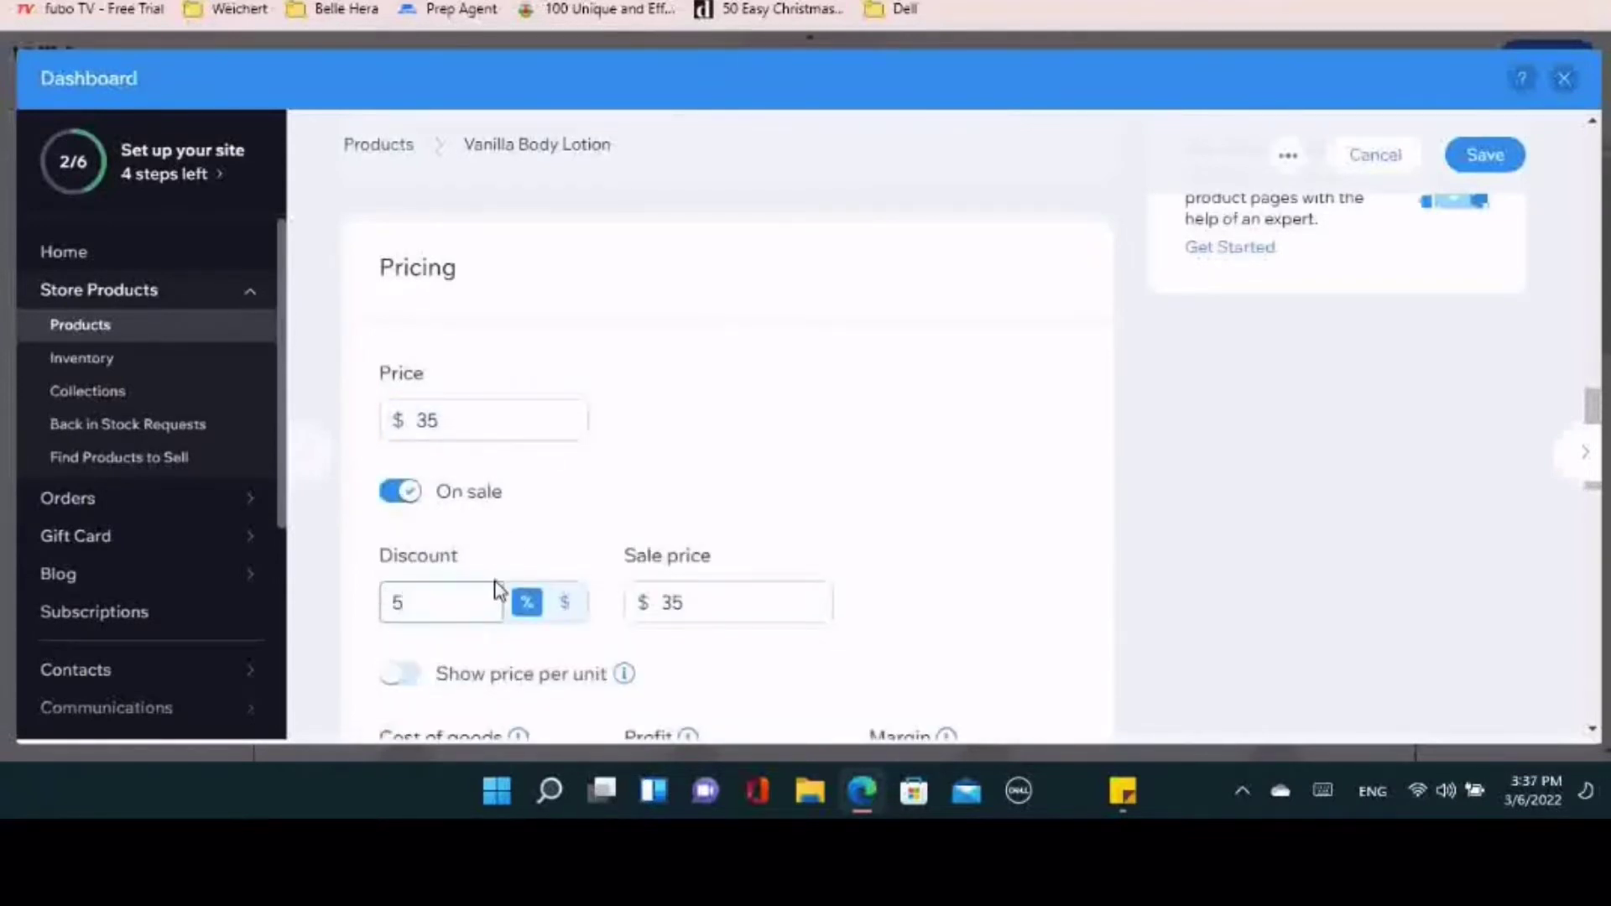
{"action": "type", "text": "5"}
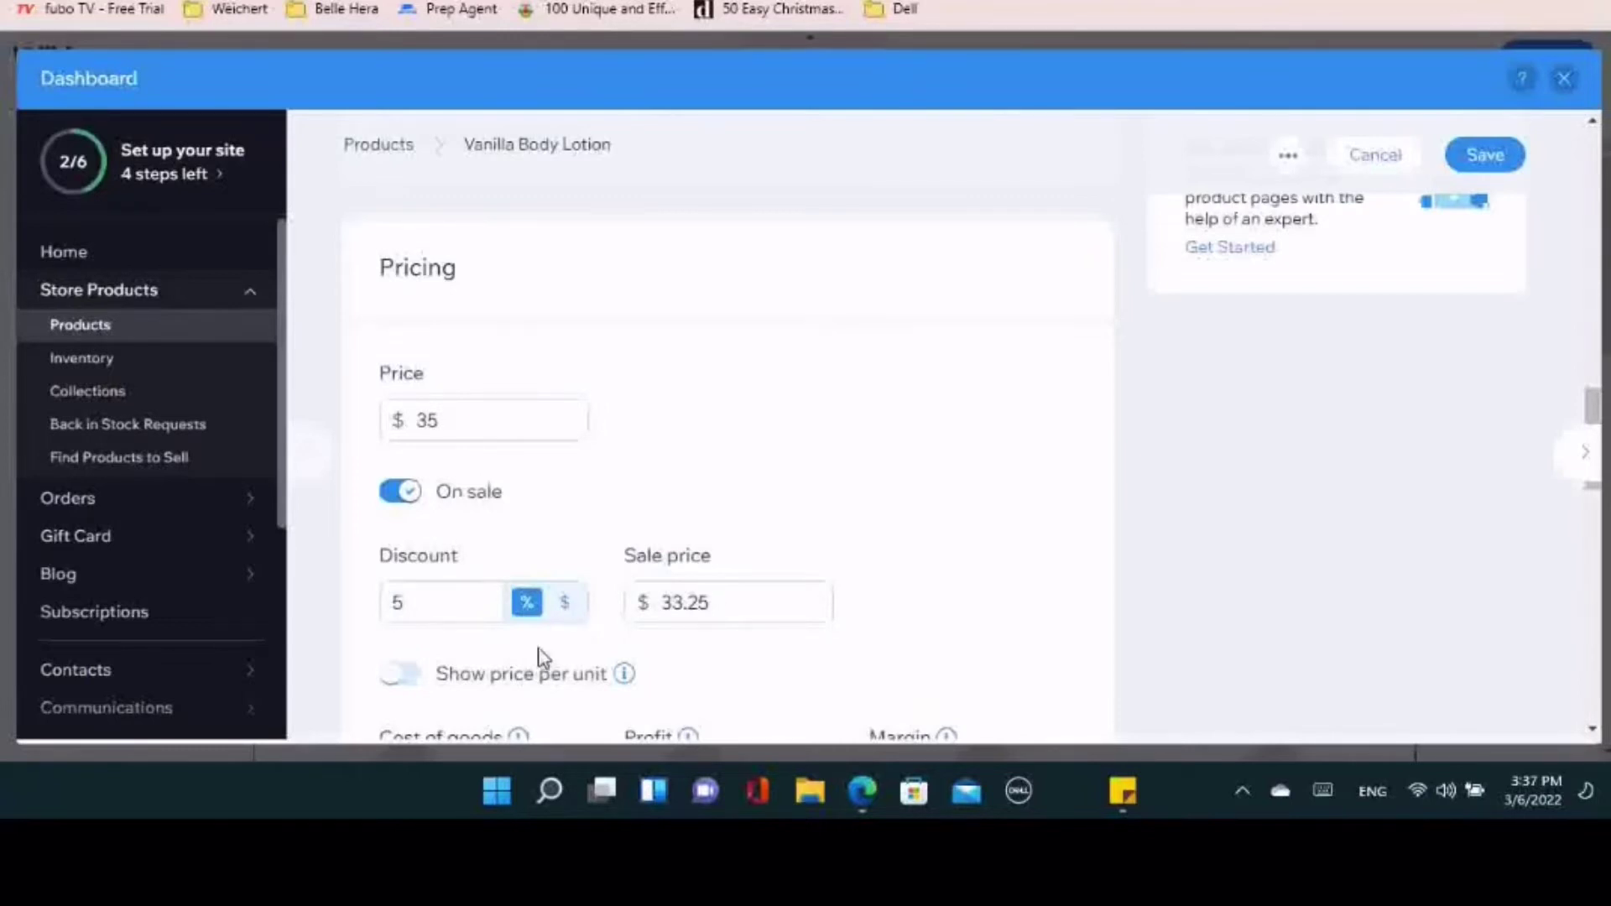
Try a fixed discount of $2 on the Vanilla Body Lotion, and take the product off sale again
{"action": "scroll", "coordinate": [1316, 457], "scroll_direction": "down", "scroll_amount": 2}
{"action": "left_click", "coordinate": [566, 415]}
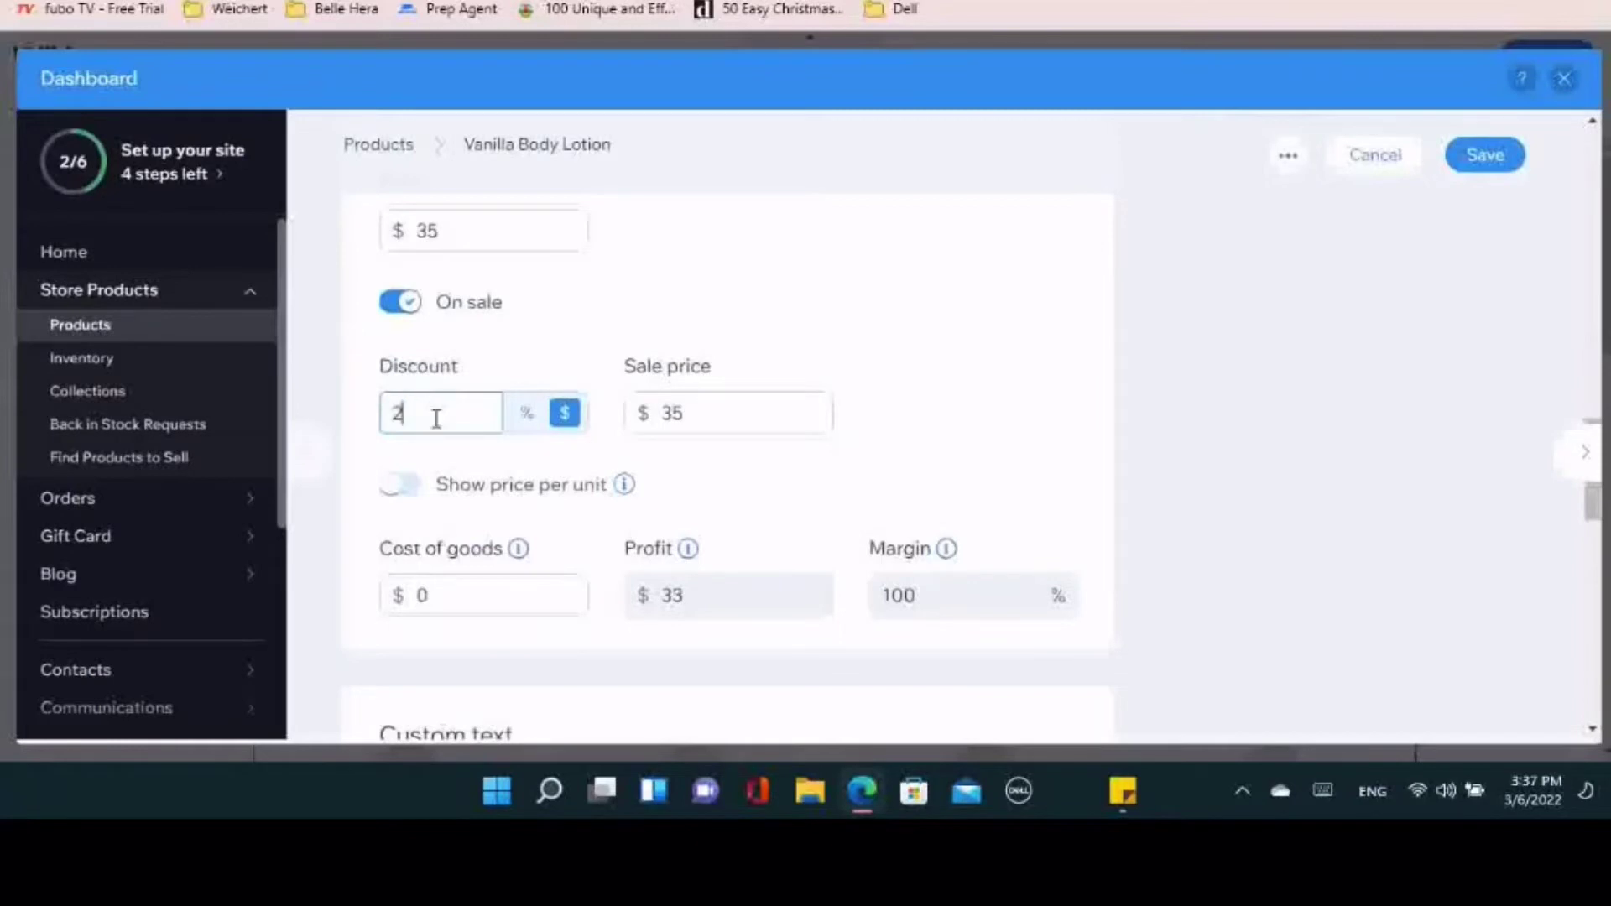
{"action": "left_click", "coordinate": [847, 391]}
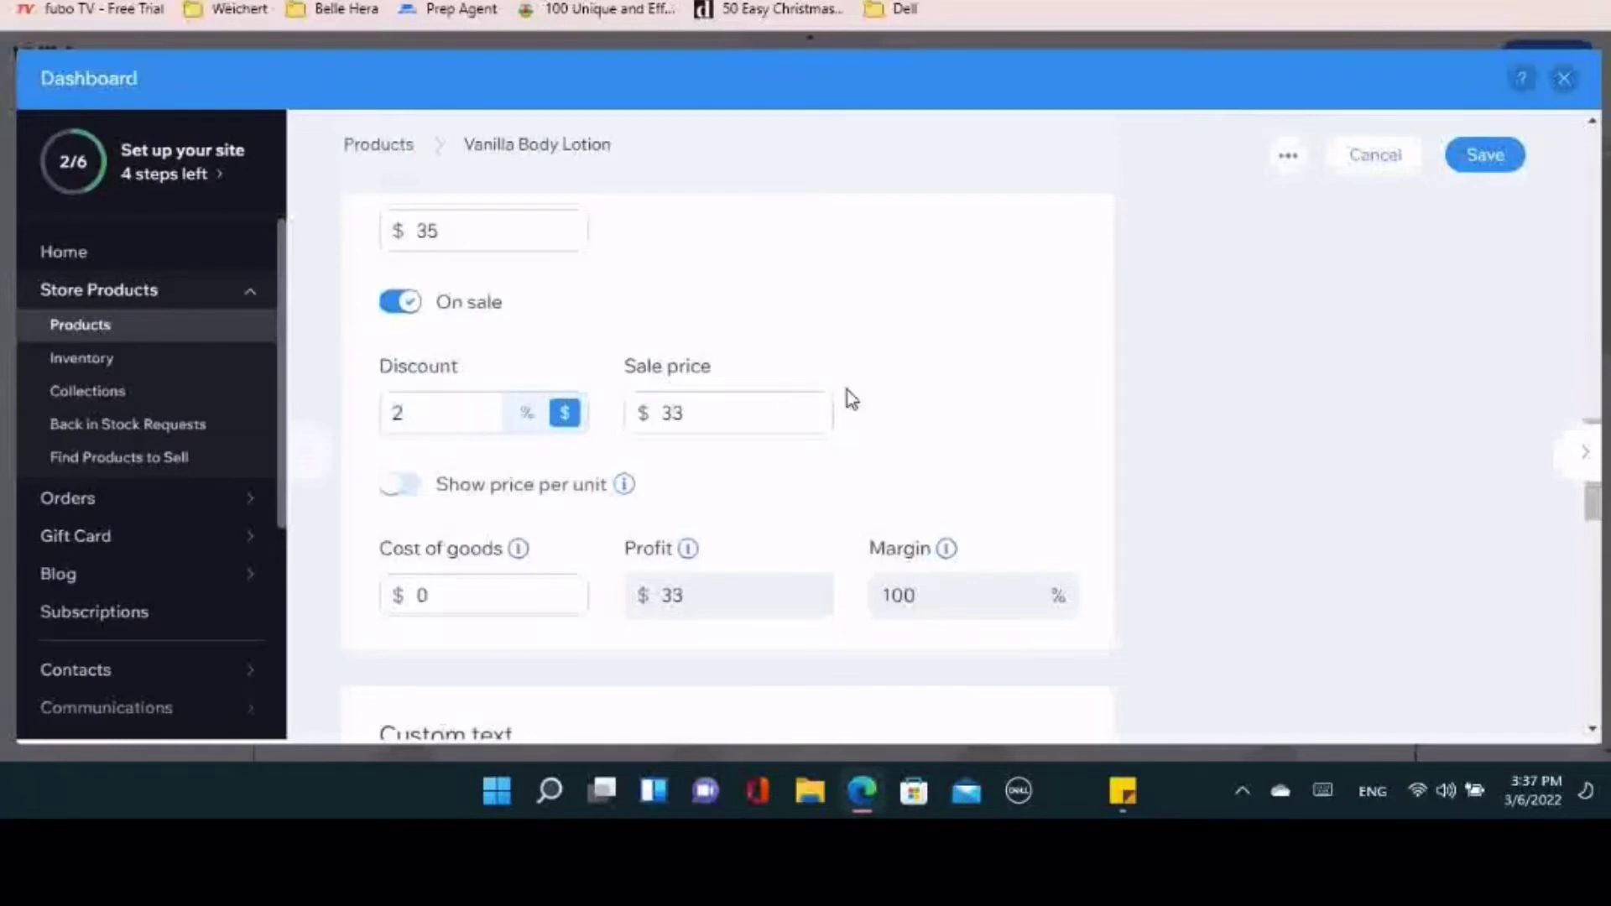
{"action": "left_click", "coordinate": [415, 304]}
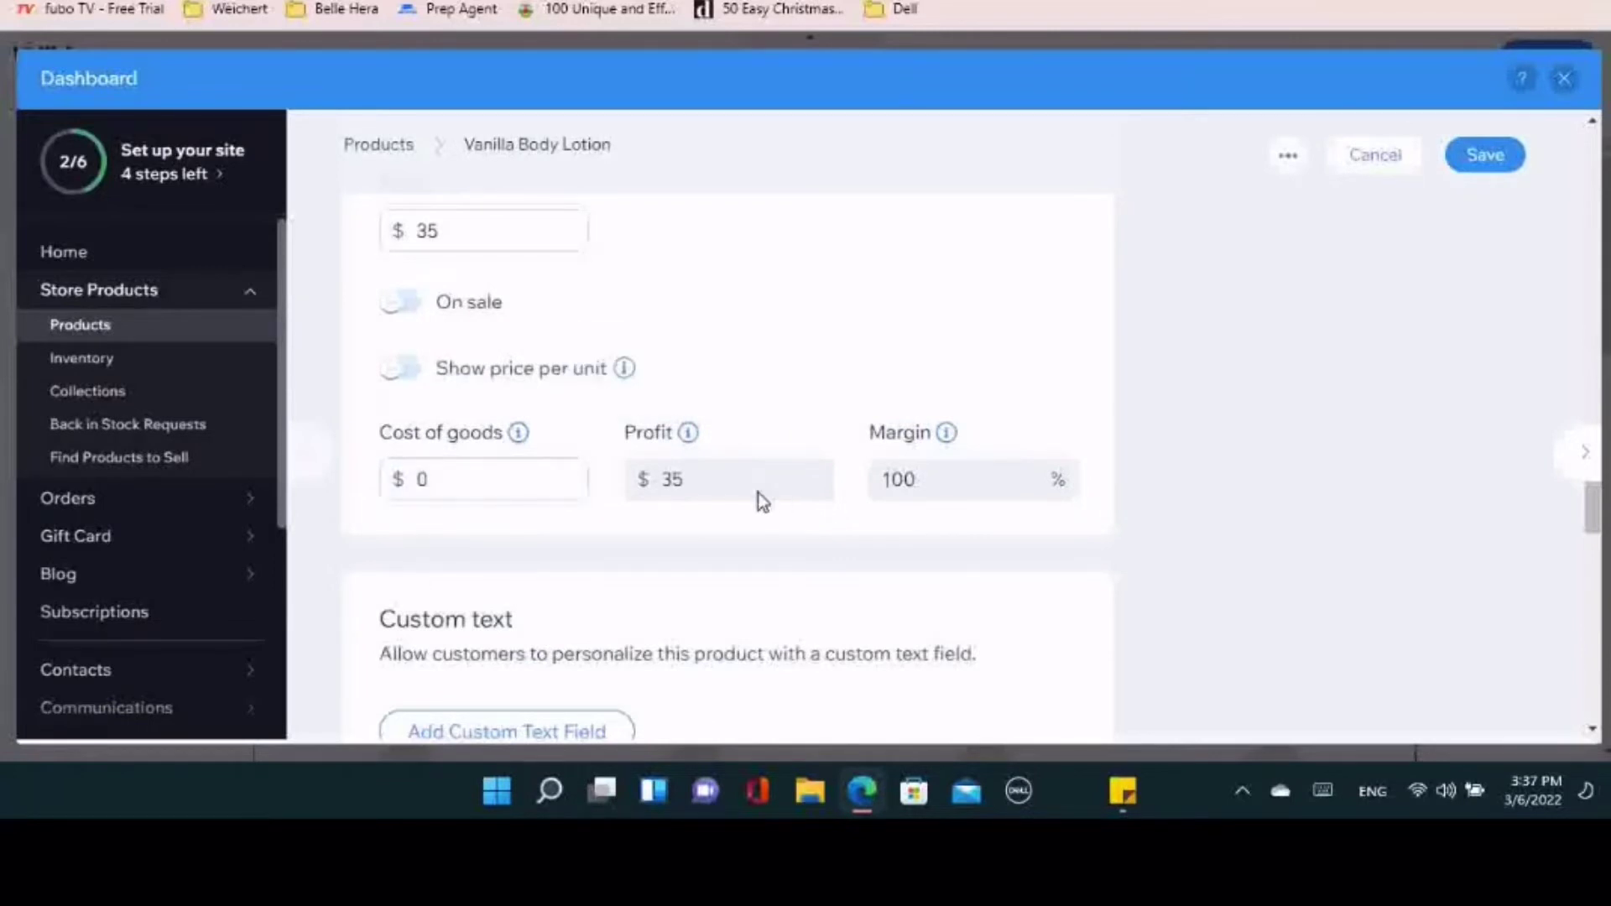
Set the Vanilla Body Lotion's cost of goods to $10
{"action": "left_click", "coordinate": [455, 478]}
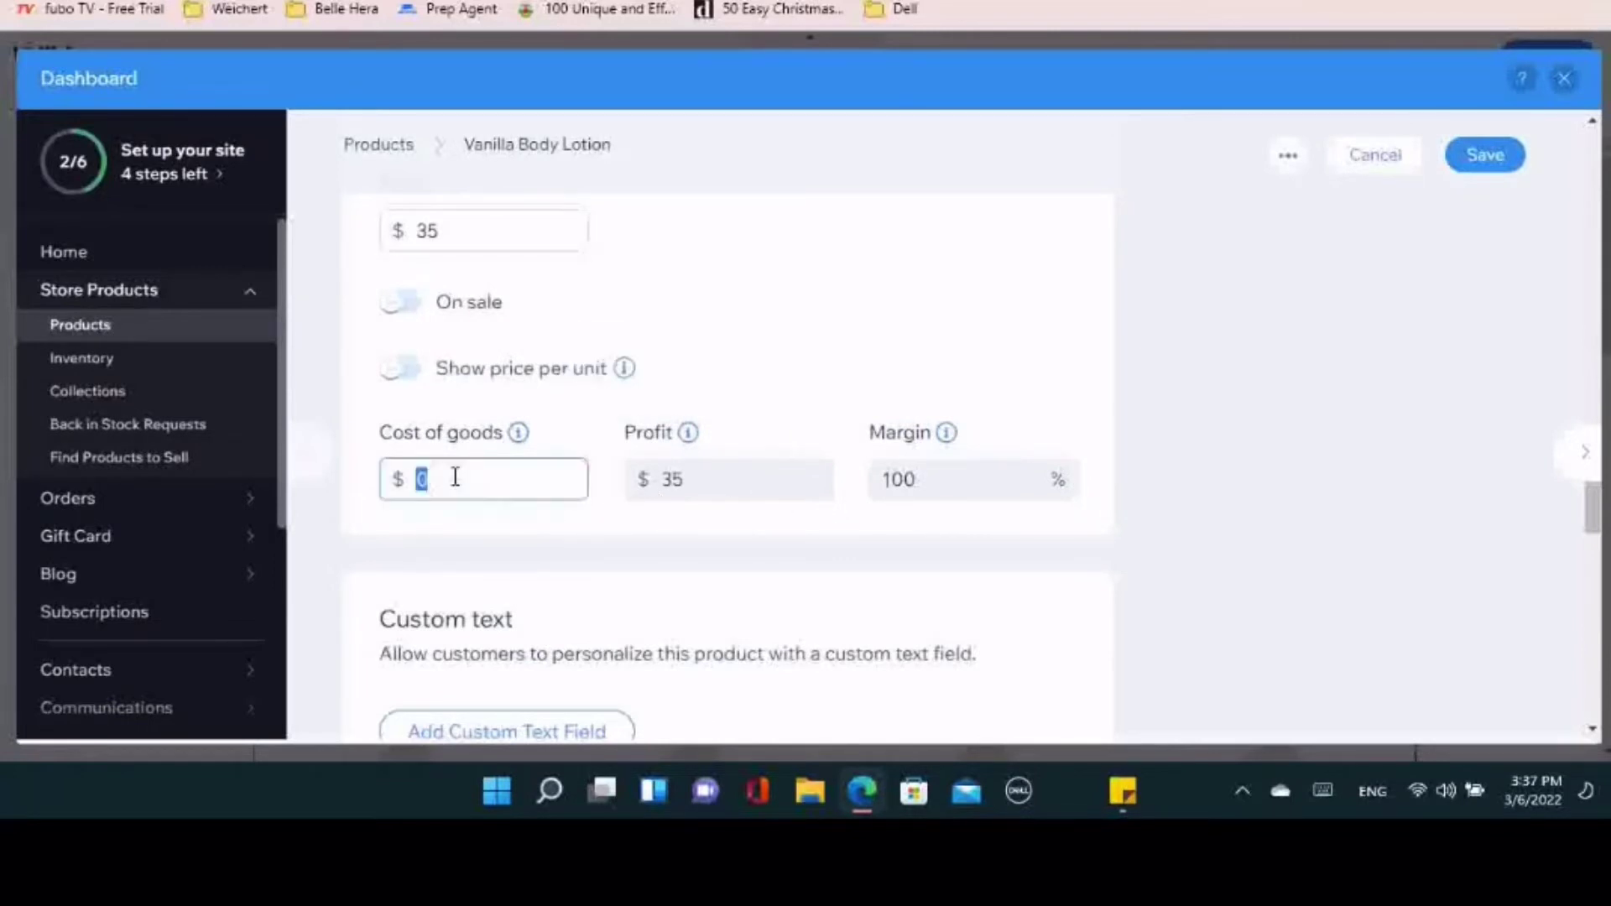
{"action": "type", "text": "10"}
{"action": "left_click", "coordinate": [1340, 435]}
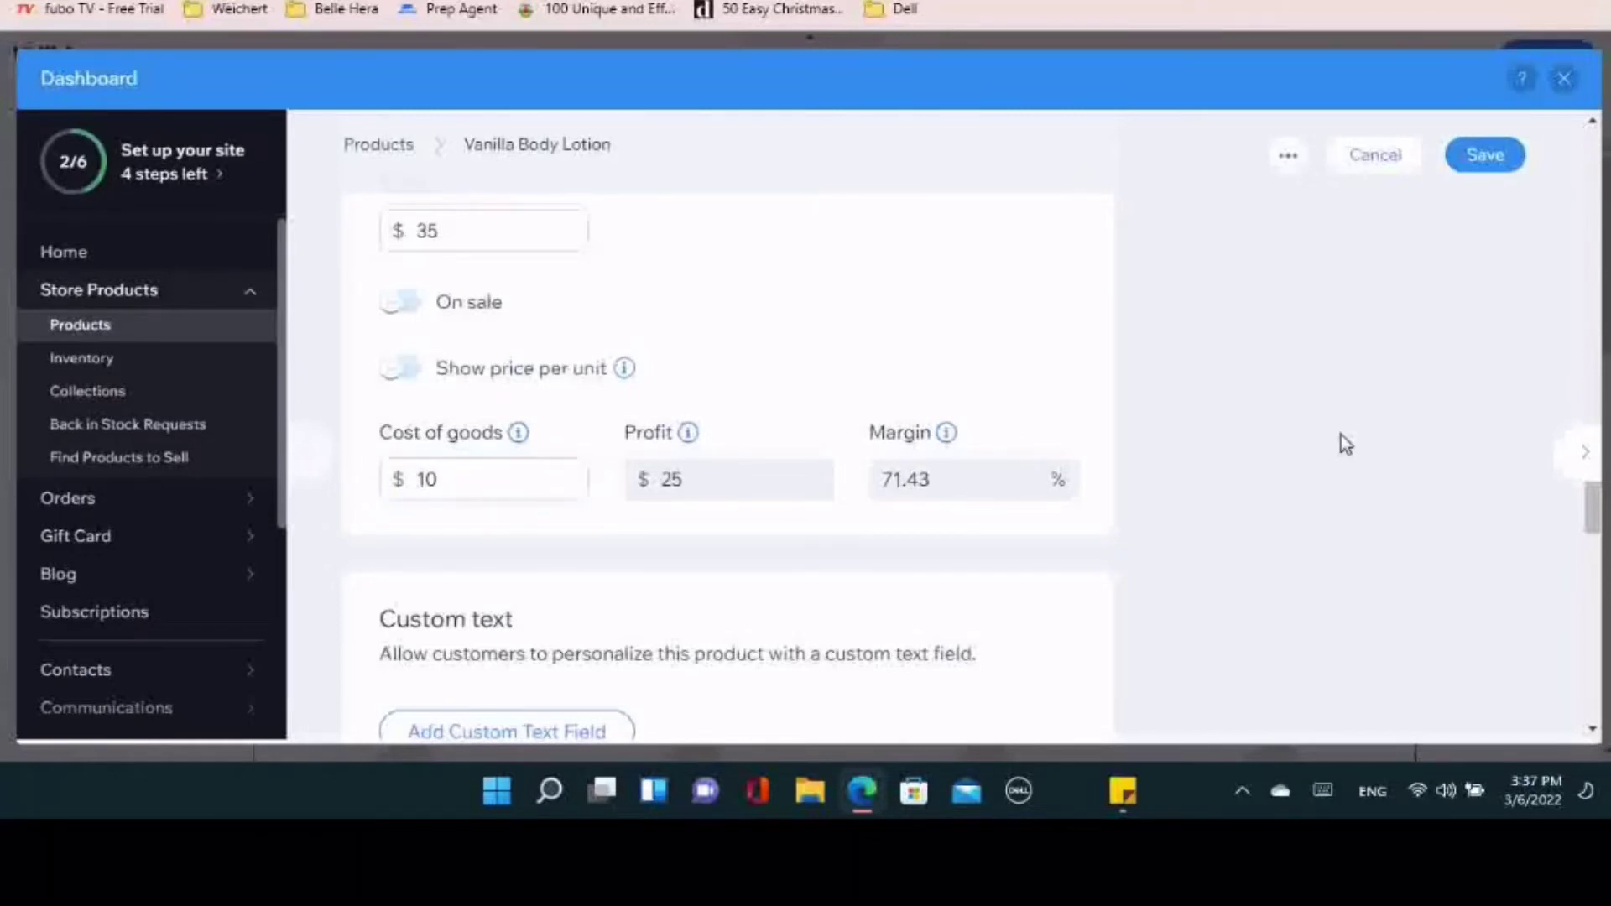
Review the custom text, product options and inventory settings, and save the Vanilla Body Lotion product
{"action": "scroll", "coordinate": [658, 392], "scroll_direction": "down", "scroll_amount": 4}
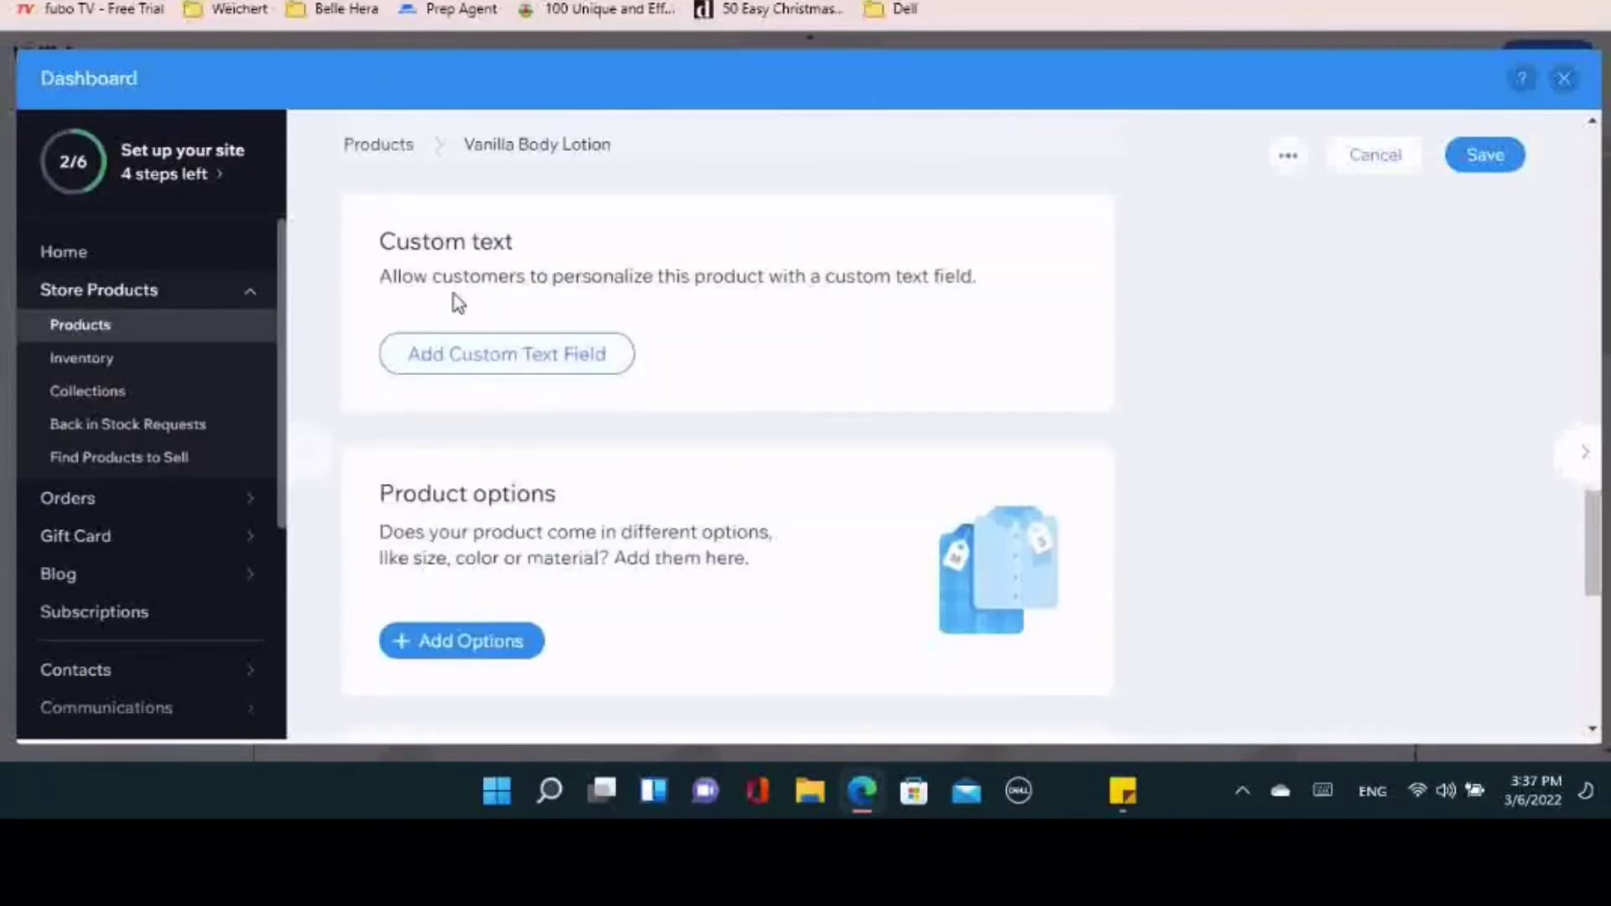
{"action": "scroll", "coordinate": [618, 302], "scroll_direction": "down", "scroll_amount": 4}
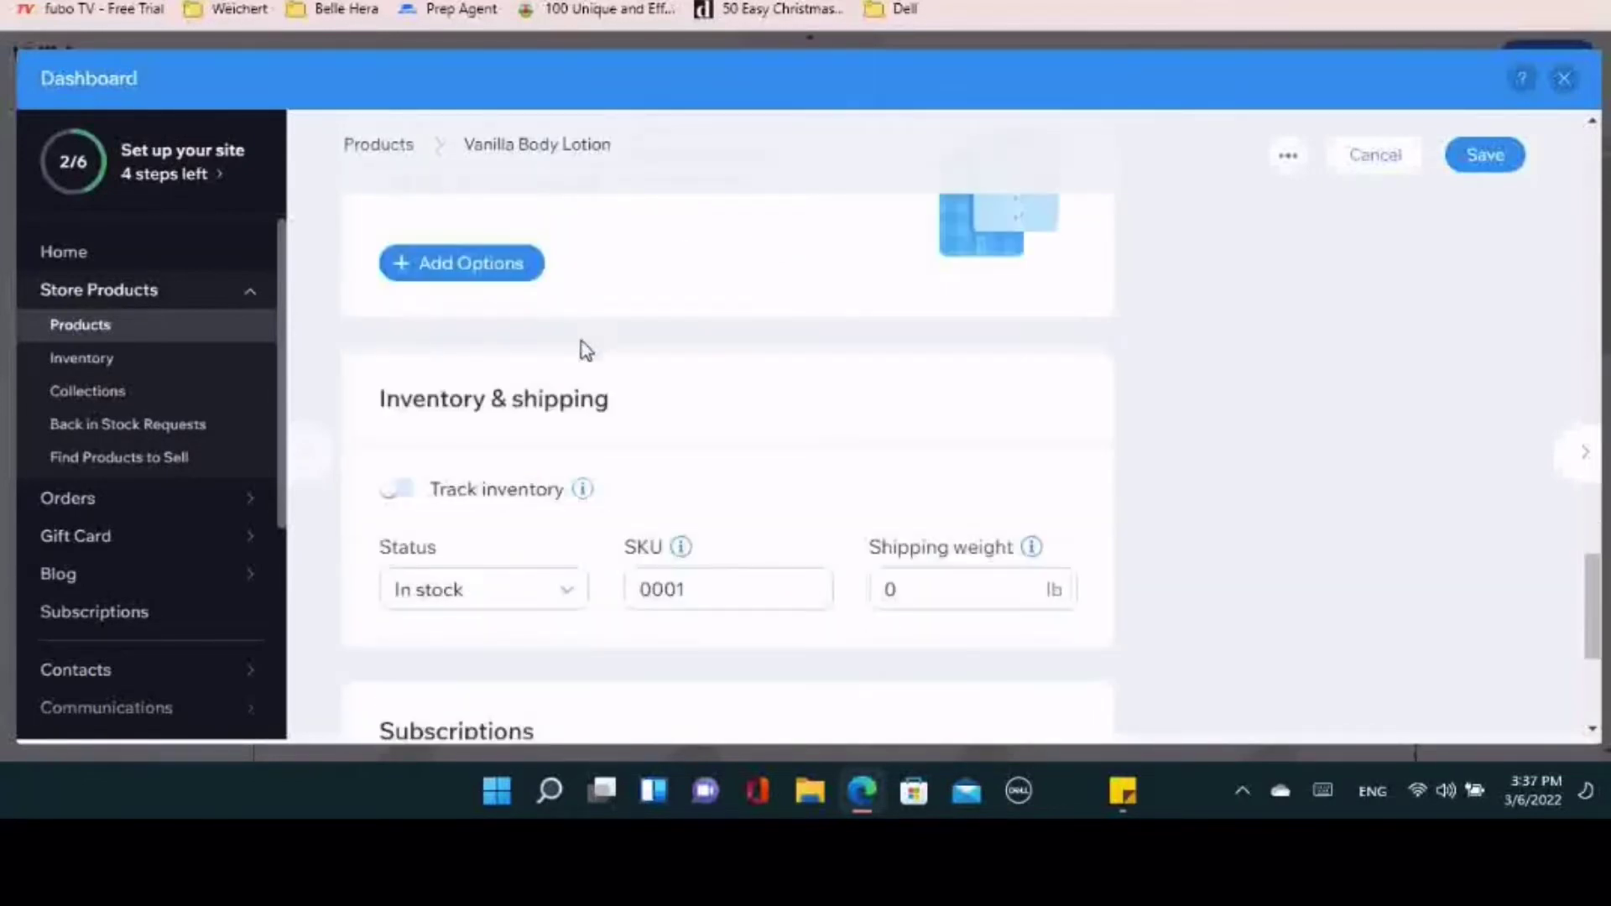
{"action": "scroll", "coordinate": [571, 363], "scroll_direction": "up", "scroll_amount": 2}
{"action": "scroll", "coordinate": [570, 367], "scroll_direction": "down", "scroll_amount": 2}
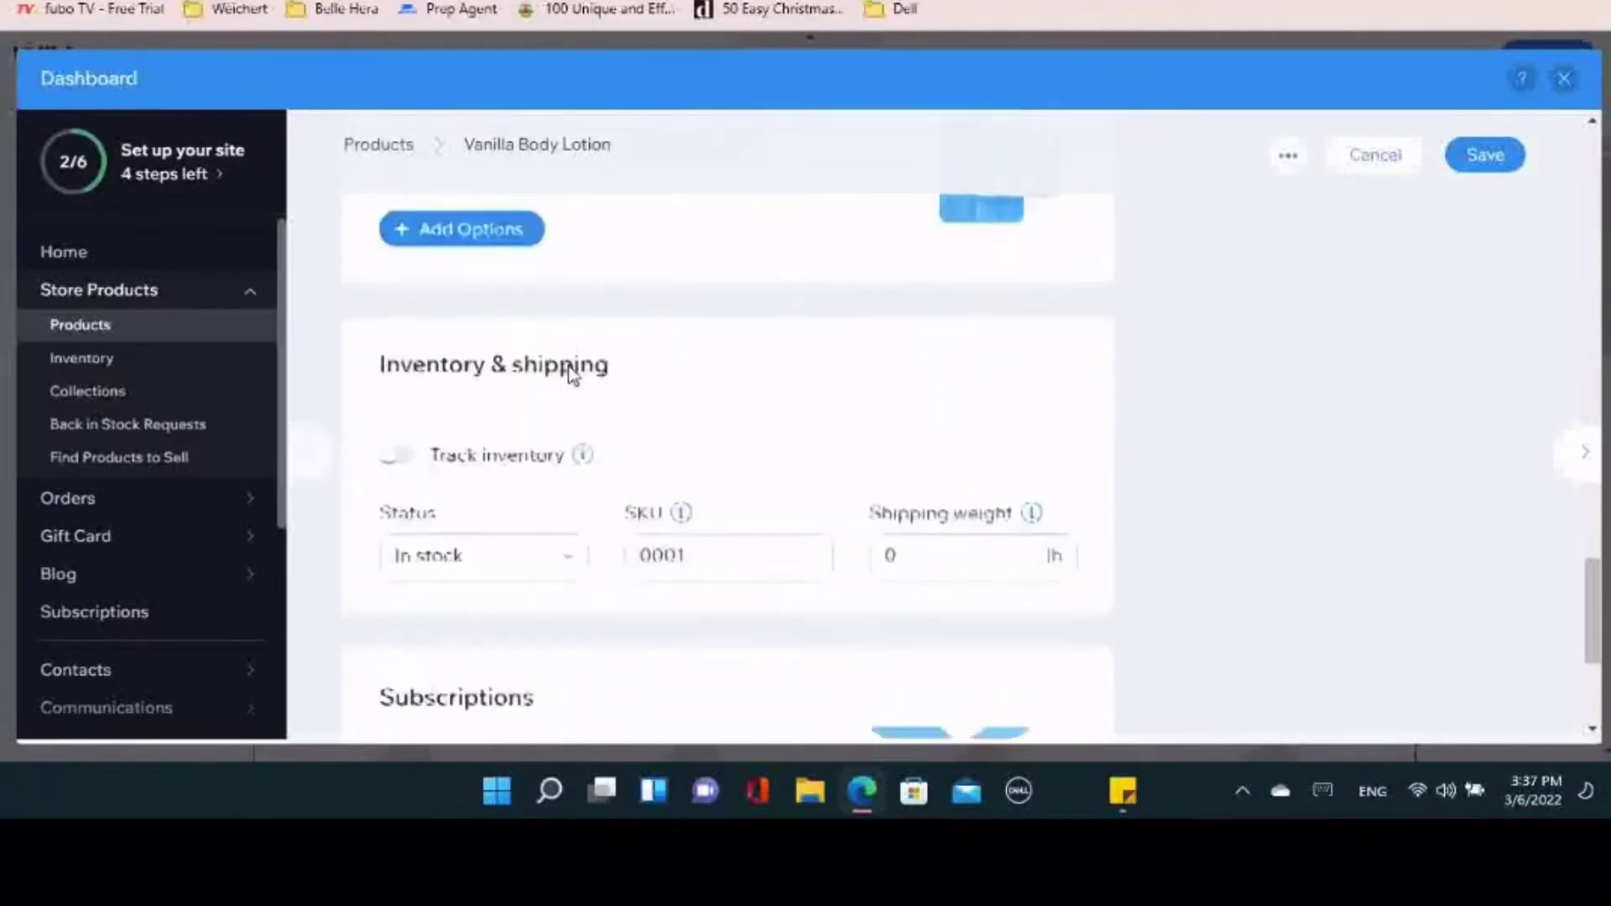
{"action": "scroll", "coordinate": [571, 402], "scroll_direction": "up", "scroll_amount": 15}
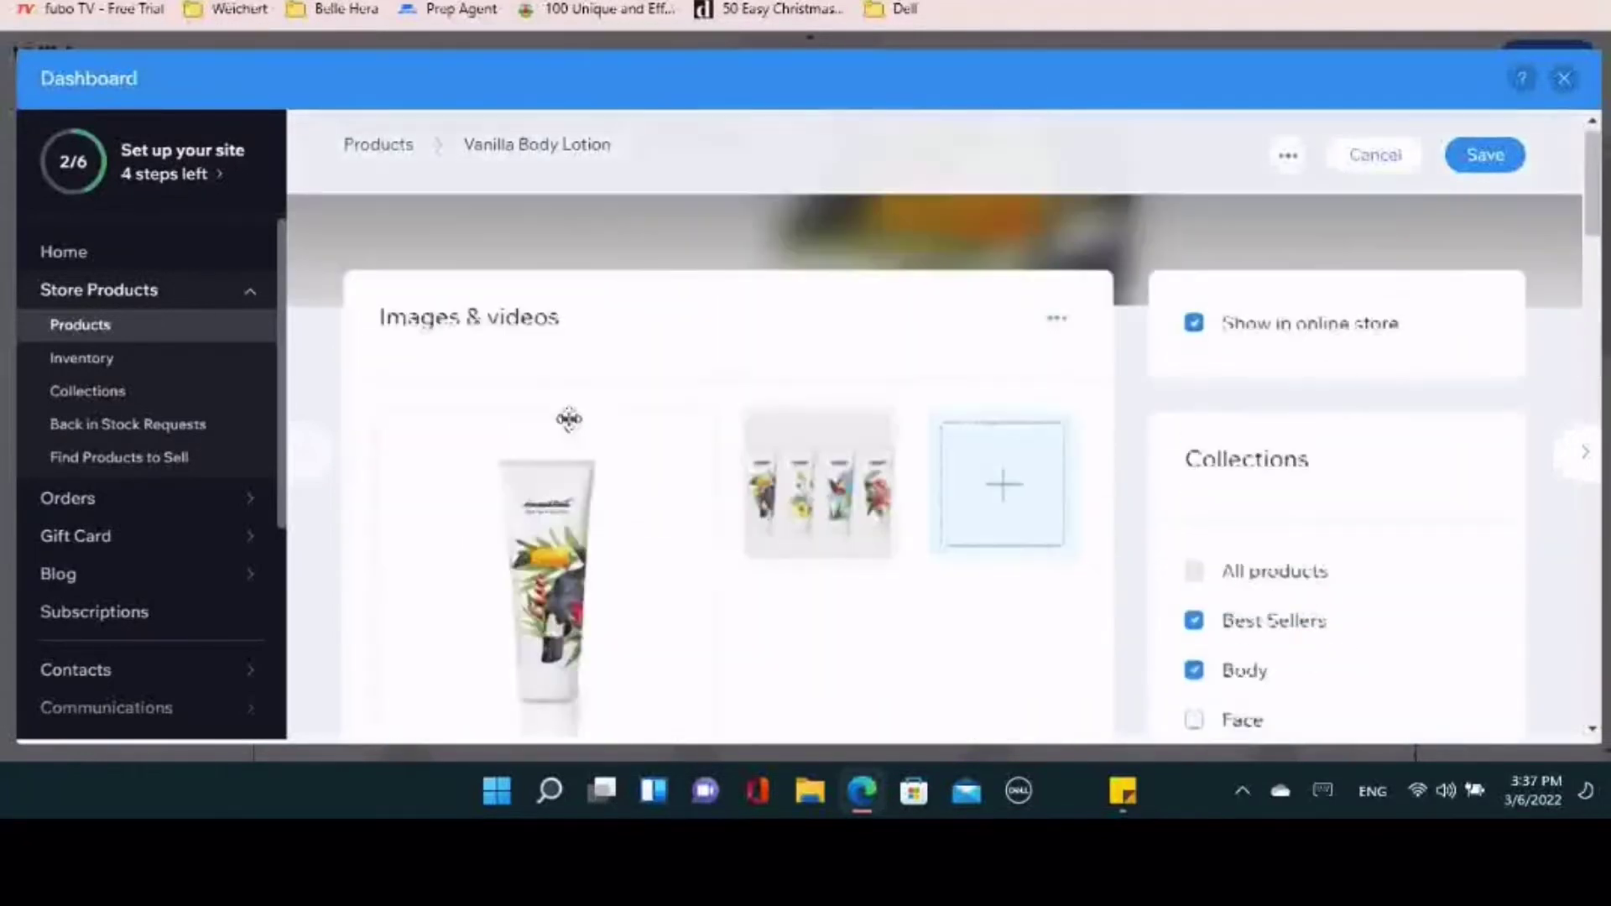
{"action": "left_click", "coordinate": [1499, 228]}
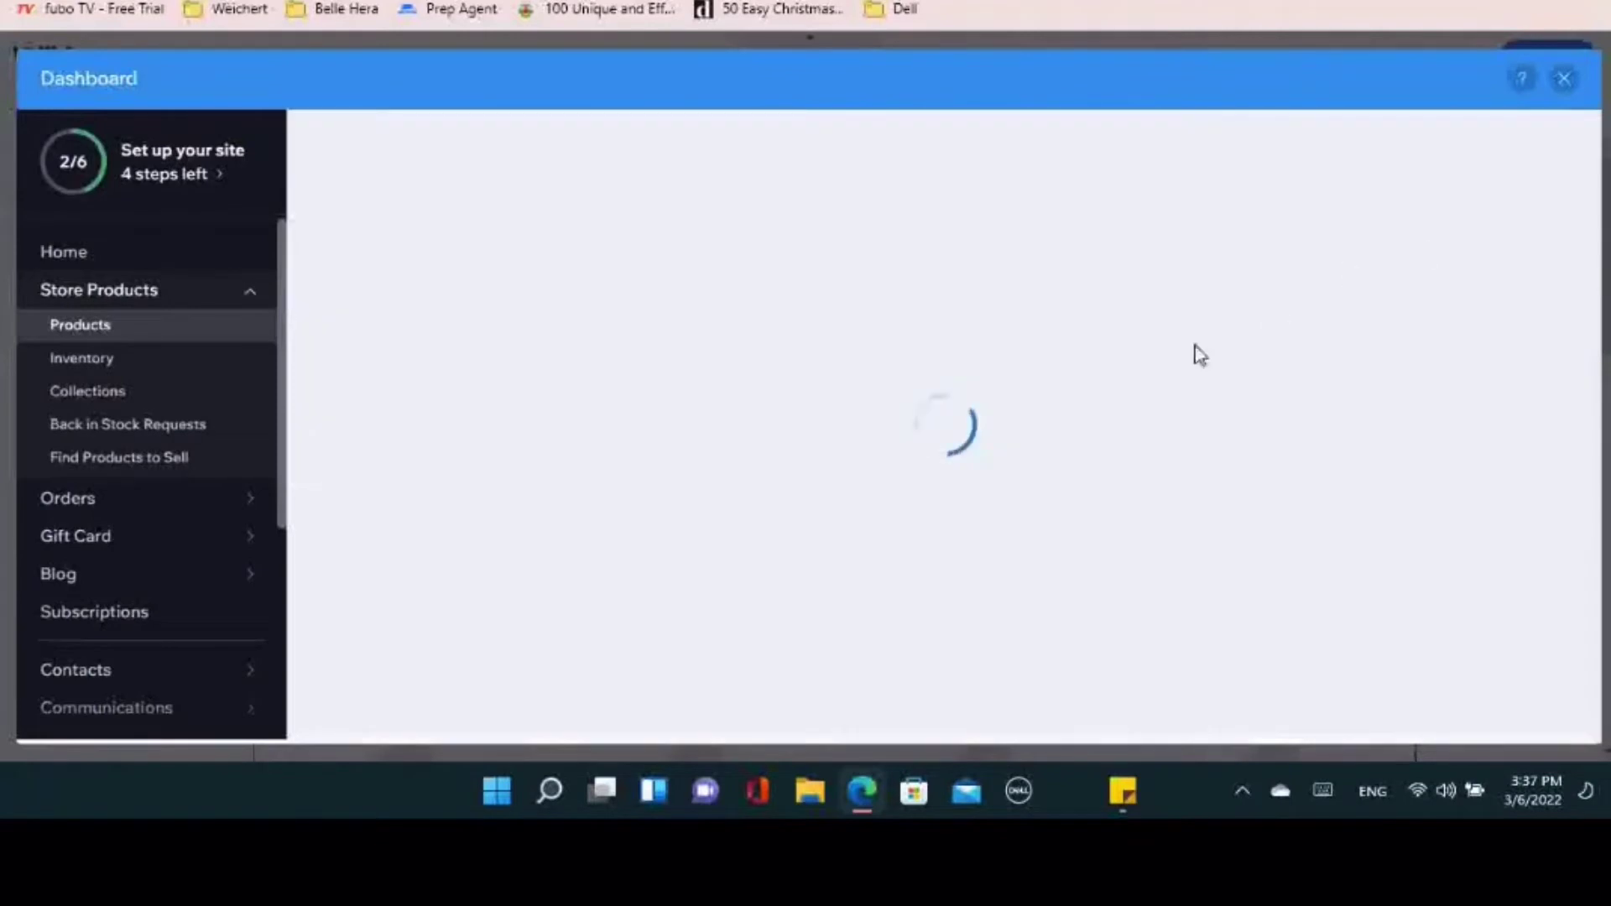
Open the white jar product with SKU 0009 from the product list and dismiss the site setup pop-up
{"action": "scroll", "coordinate": [902, 572], "scroll_direction": "down", "scroll_amount": 2}
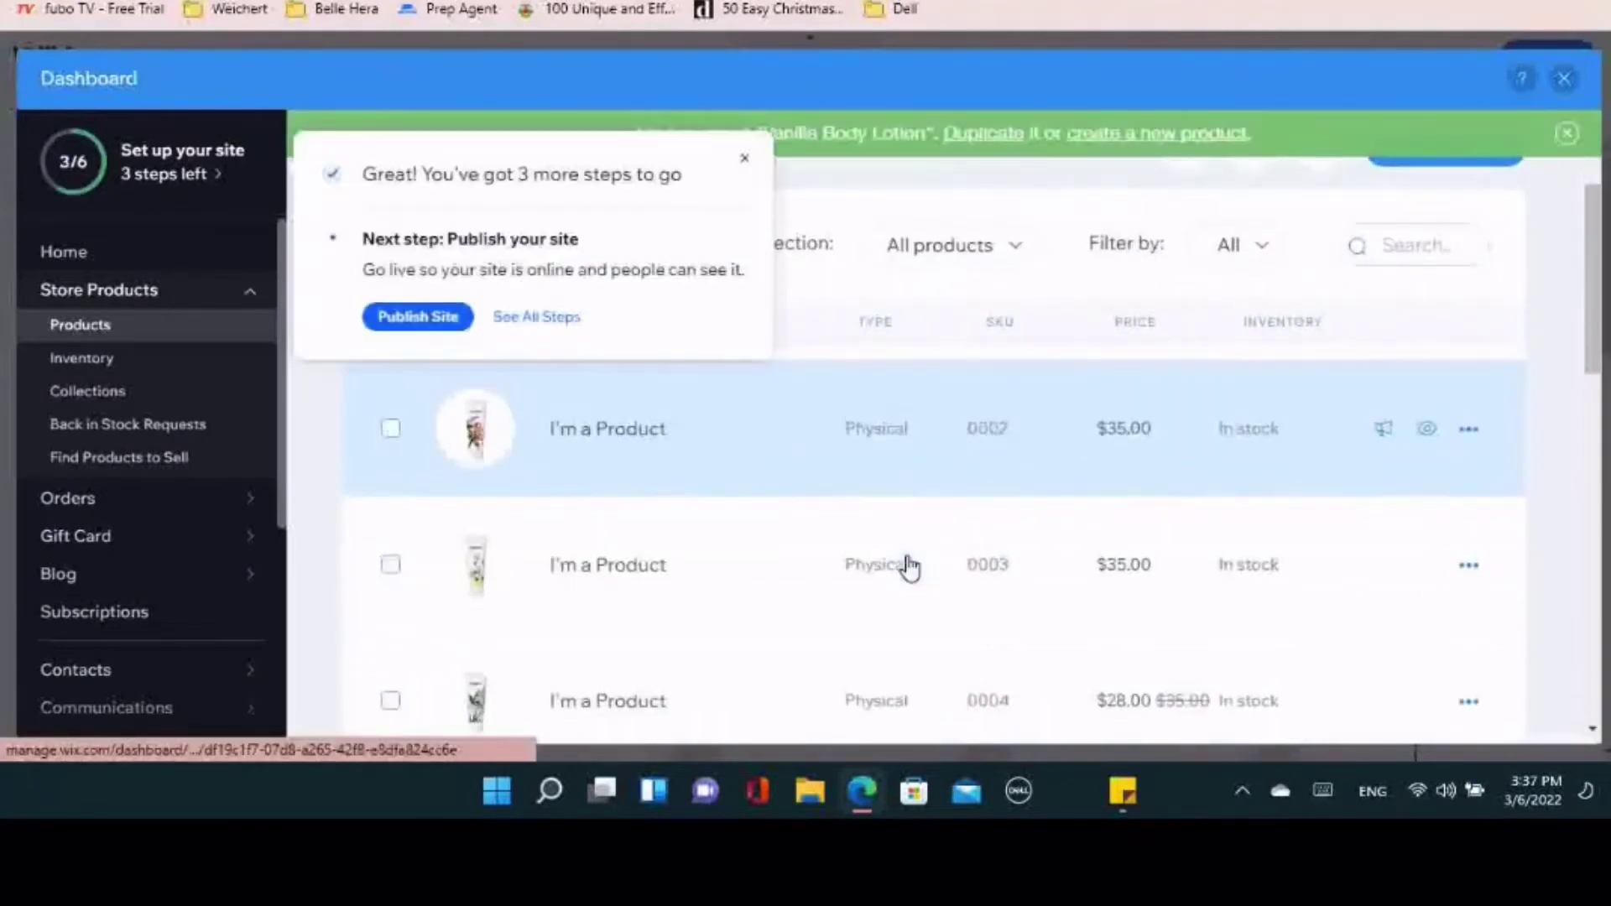
{"action": "scroll", "coordinate": [909, 568], "scroll_direction": "down", "scroll_amount": 8}
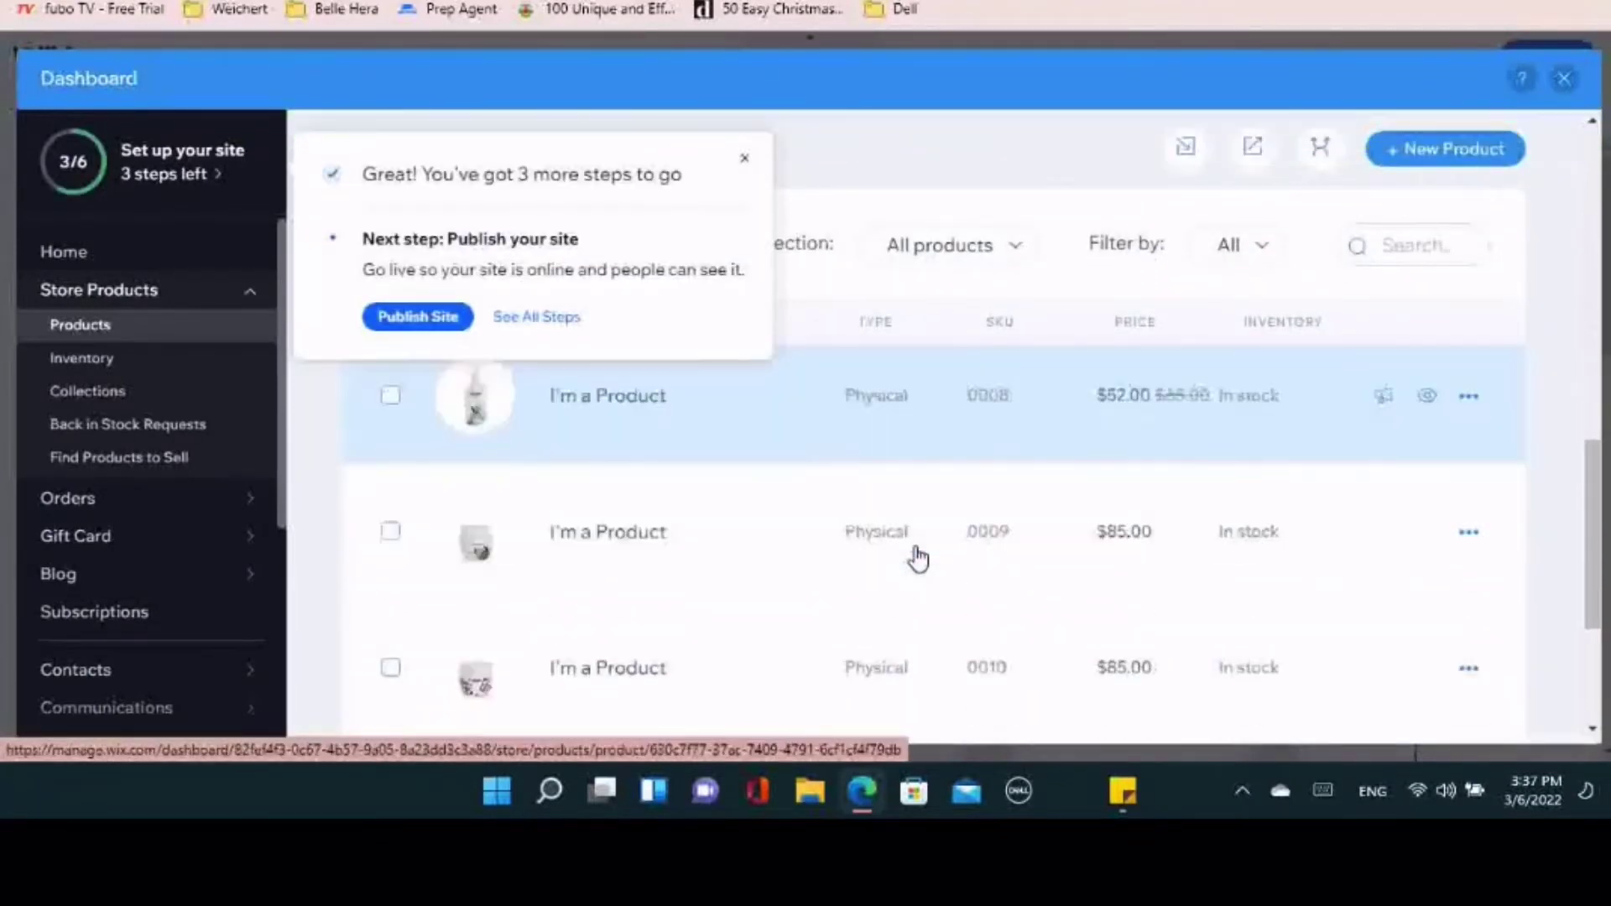
{"action": "left_click", "coordinate": [591, 527]}
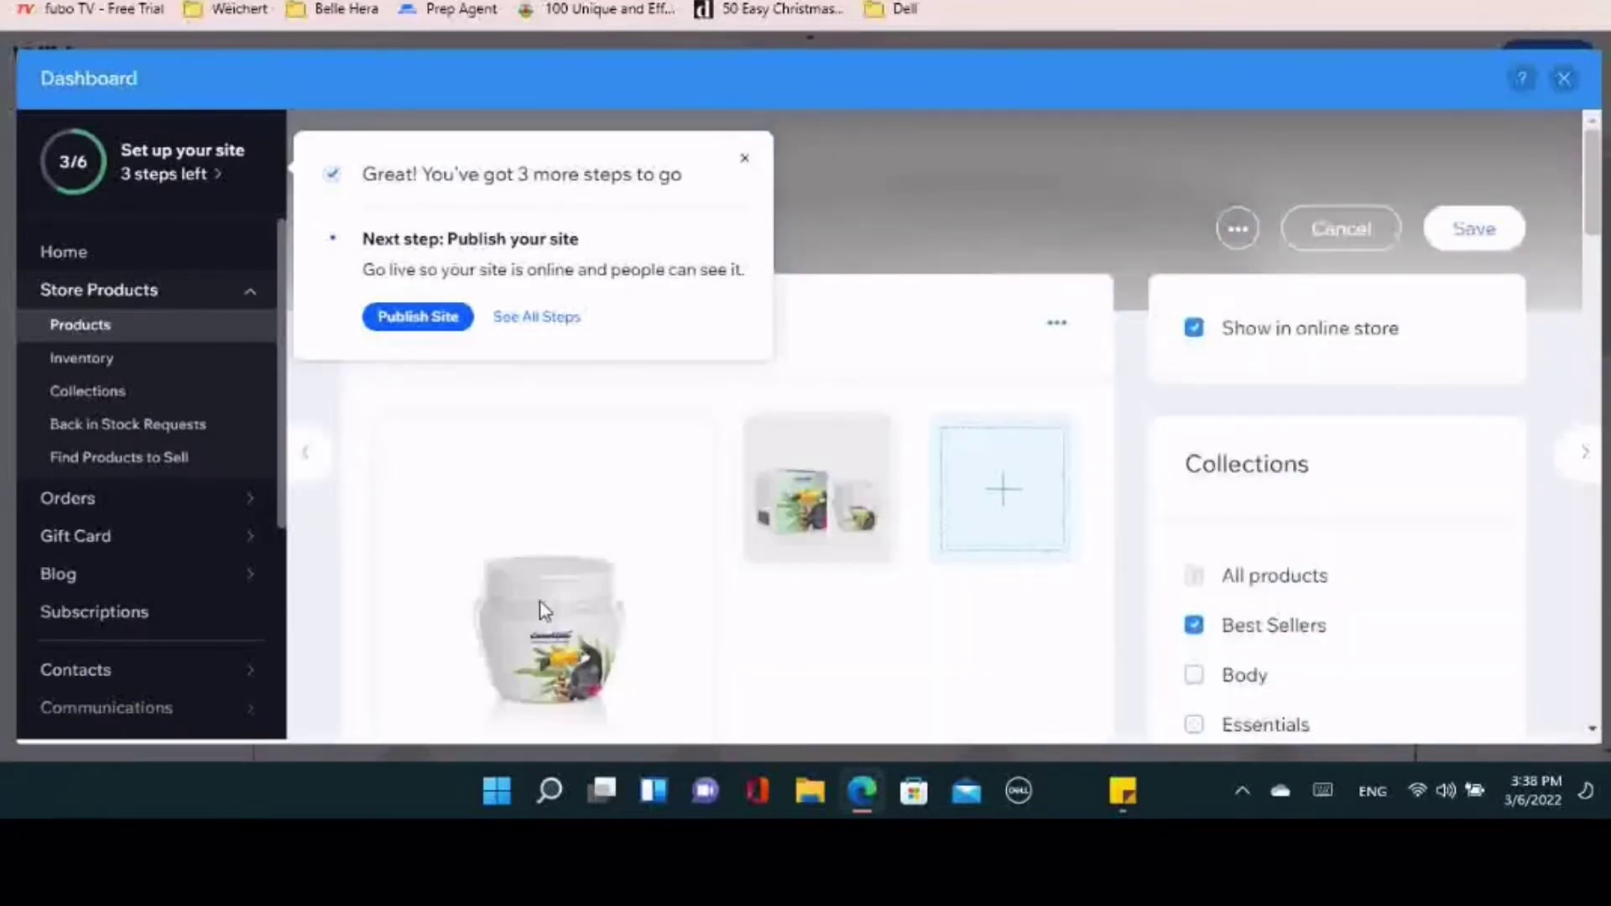
{"action": "left_click", "coordinate": [746, 162]}
Rename the jar product as "UNSCENTED Body Butter"
{"action": "scroll", "coordinate": [772, 537], "scroll_direction": "down", "scroll_amount": 5}
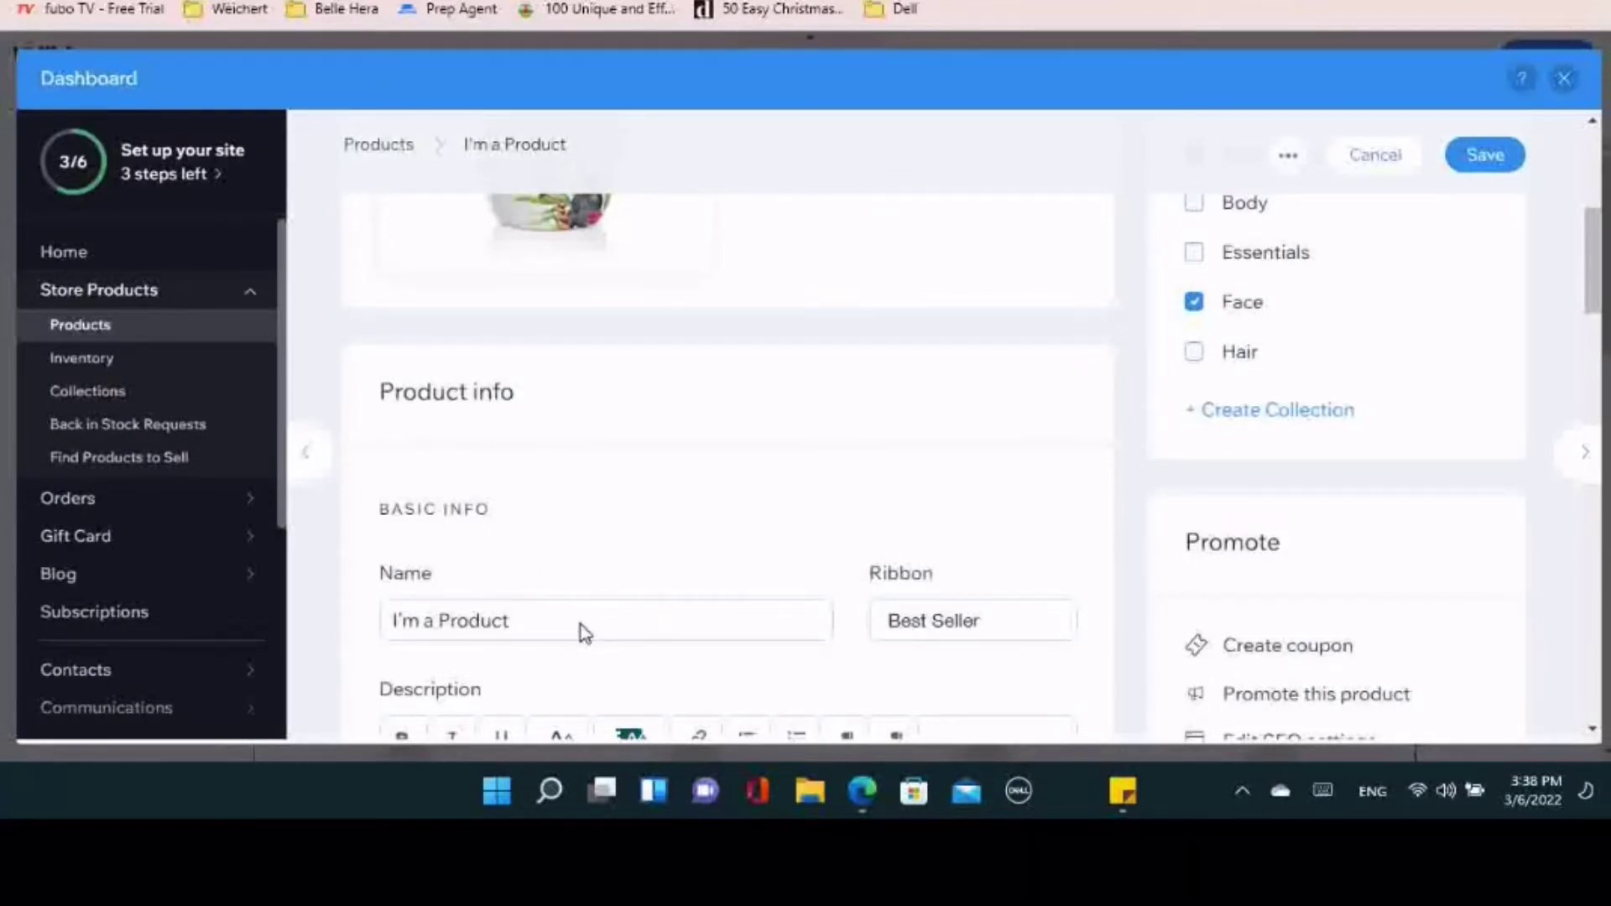
{"action": "scroll", "coordinate": [653, 515], "scroll_direction": "up", "scroll_amount": 3}
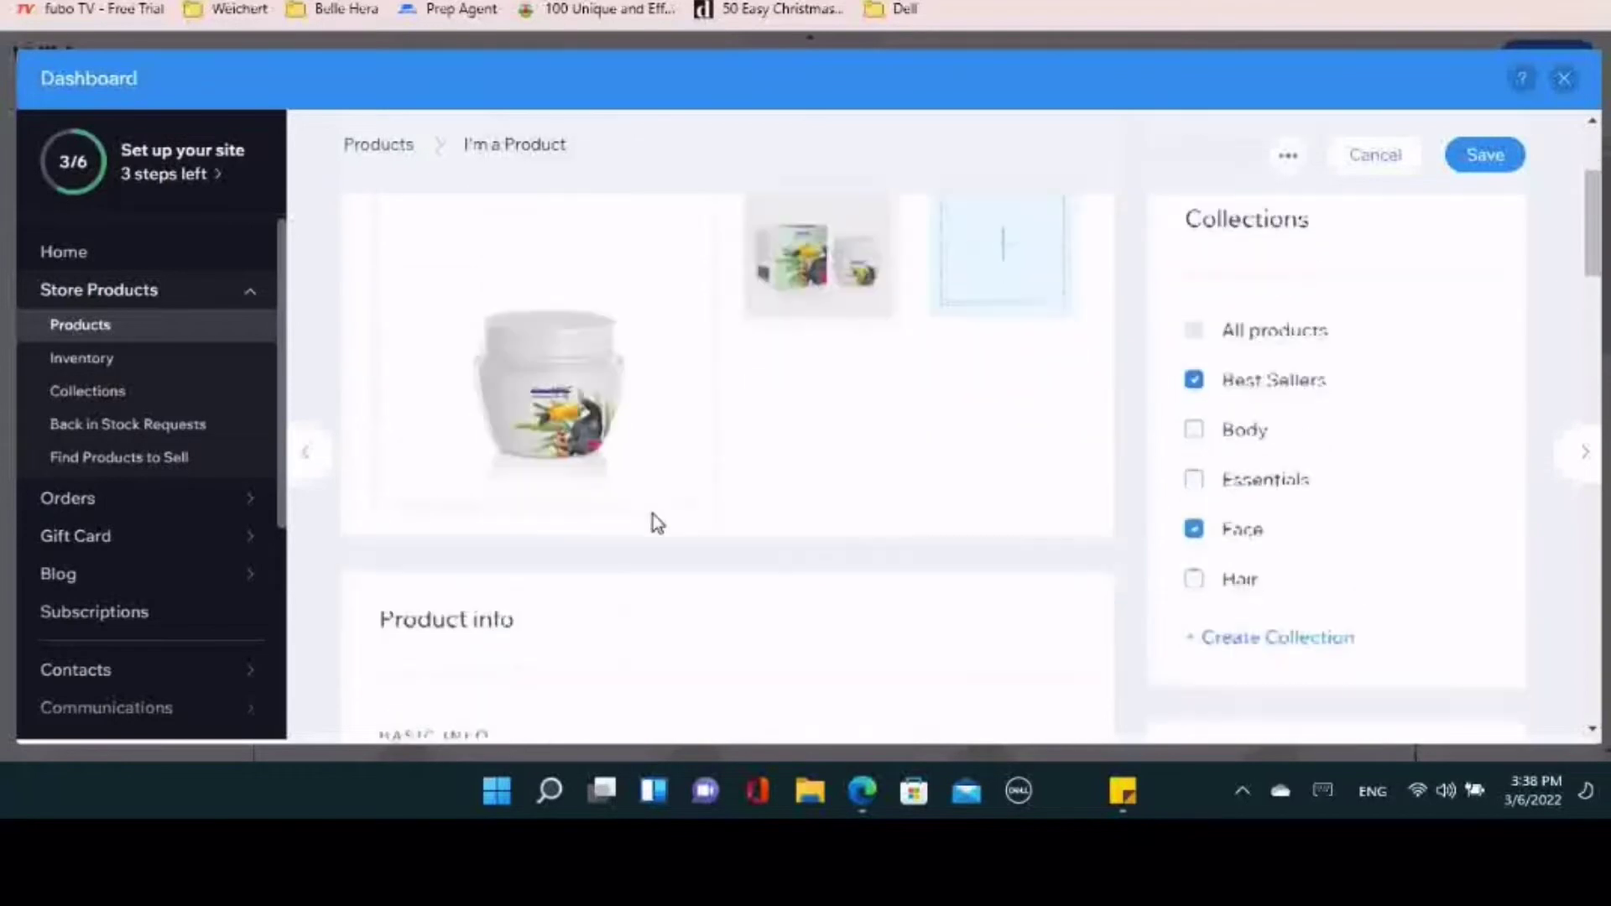
{"action": "scroll", "coordinate": [653, 515], "scroll_direction": "down", "scroll_amount": 6}
{"action": "triple_click", "coordinate": [441, 335]}
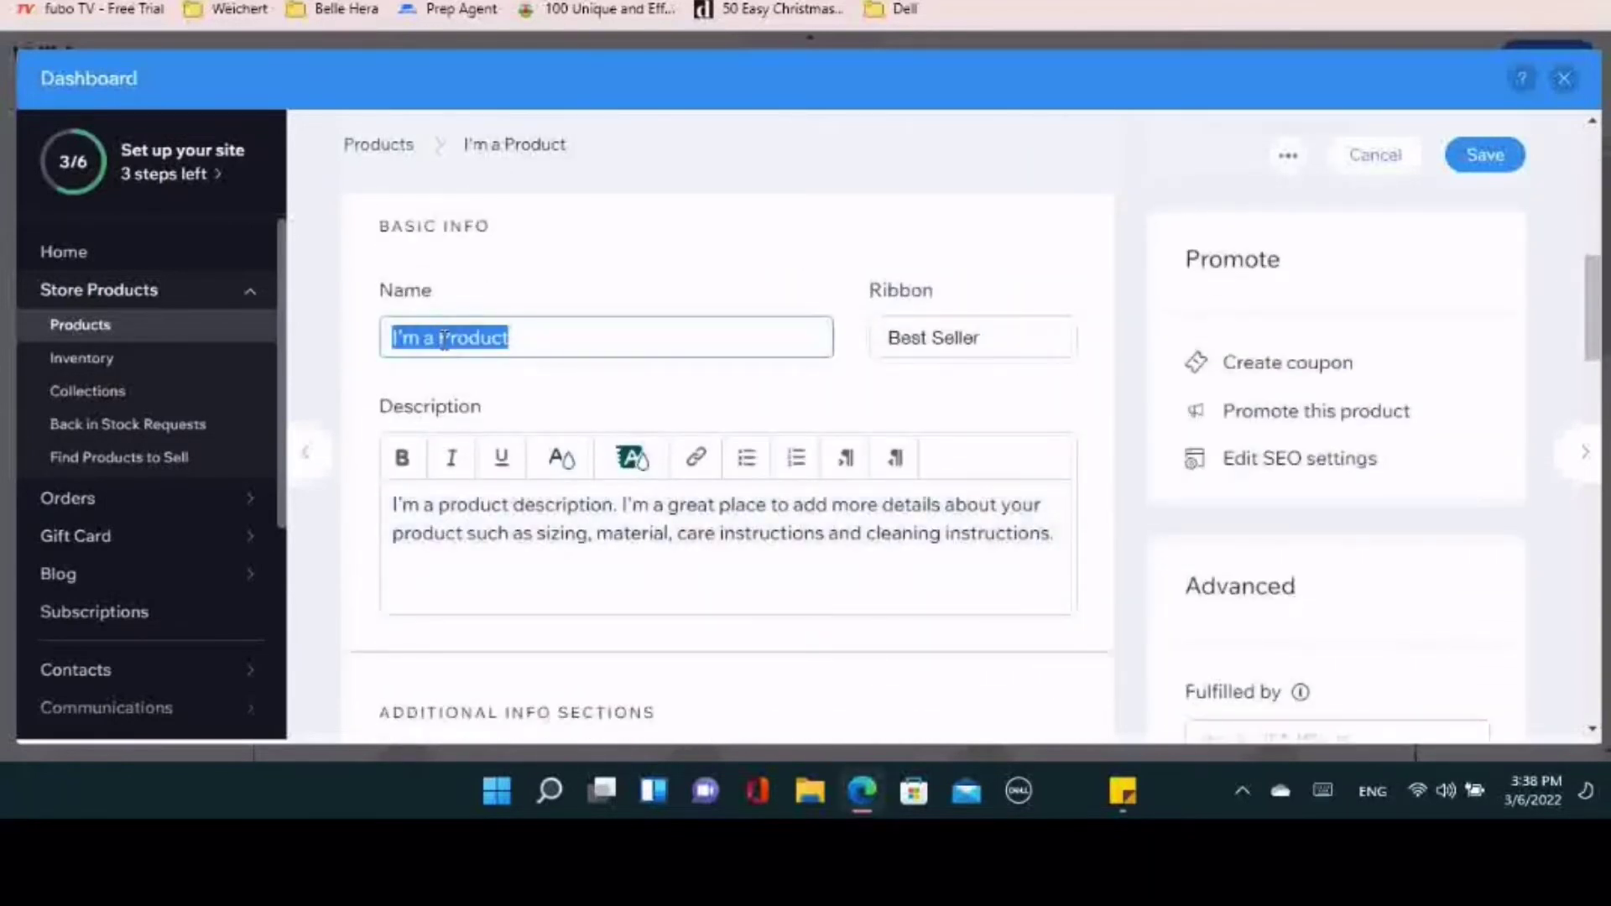
{"action": "type", "text": "U"}
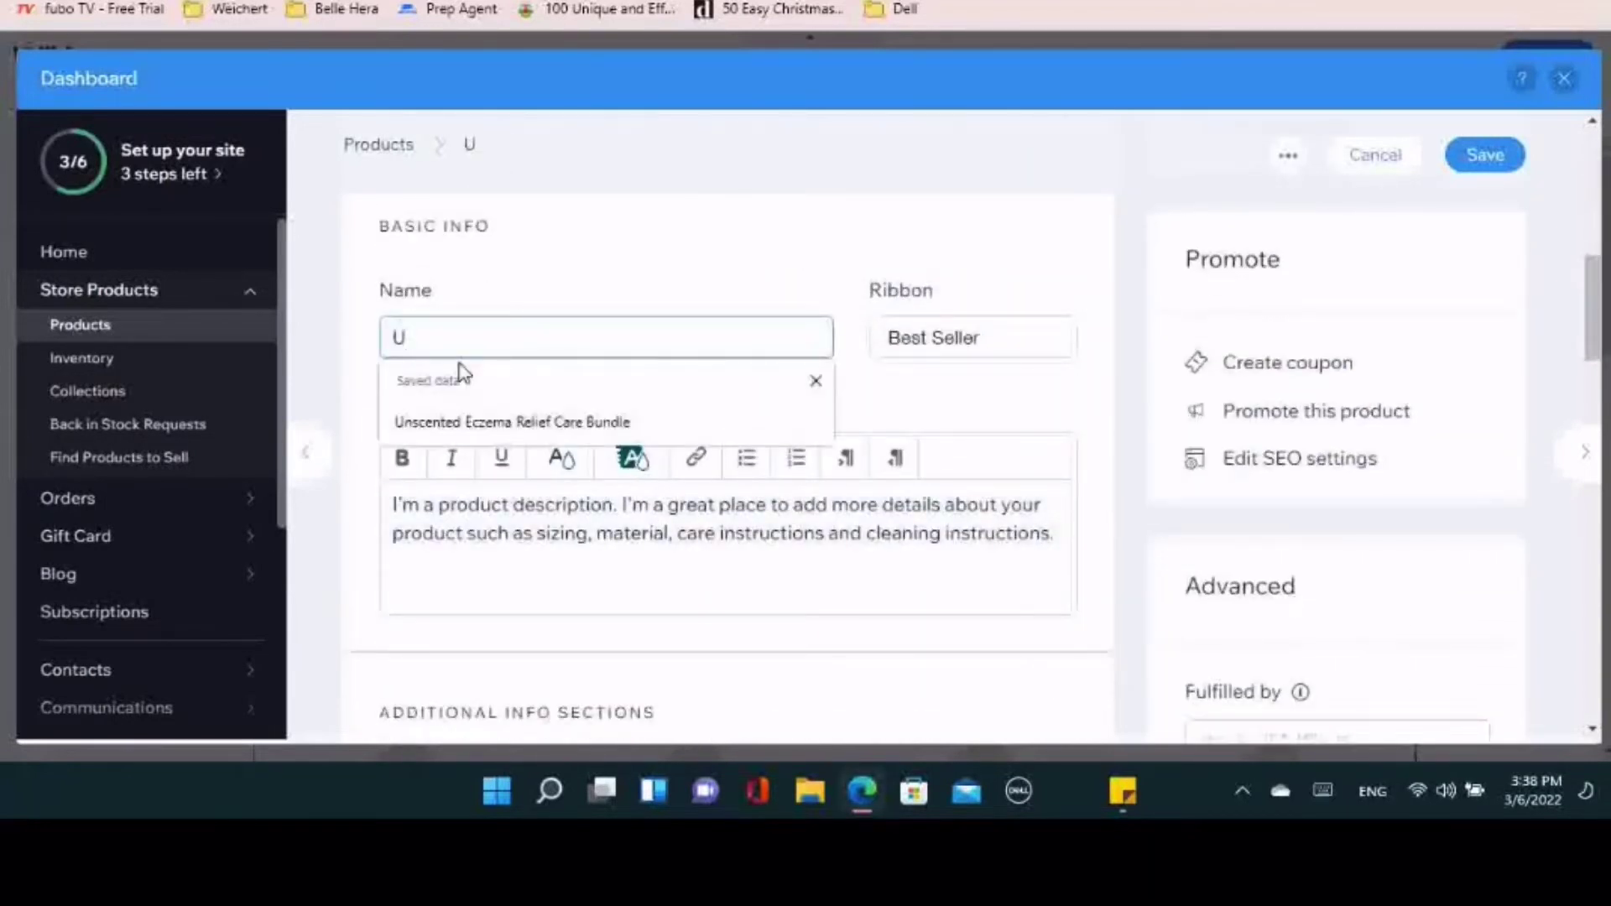
{"action": "type", "text": "NSCENTED Body "}
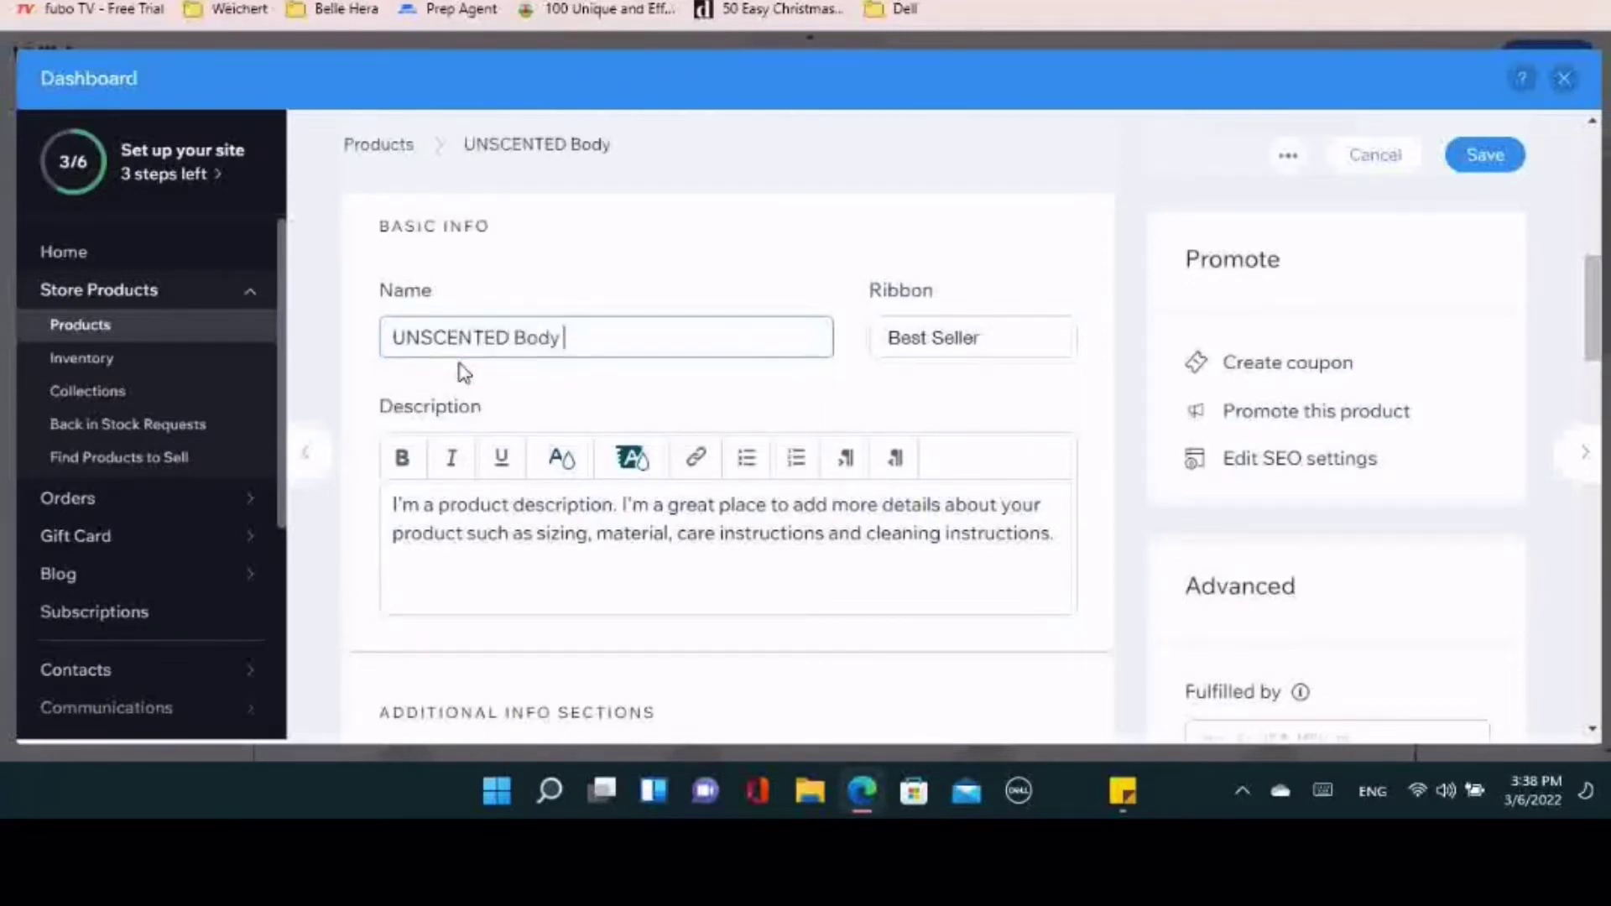
{"action": "type", "text": "Butne"}
{"action": "key", "text": "BackSpace"}
{"action": "key", "text": "BackSpace"}
{"action": "type", "text": "er"}
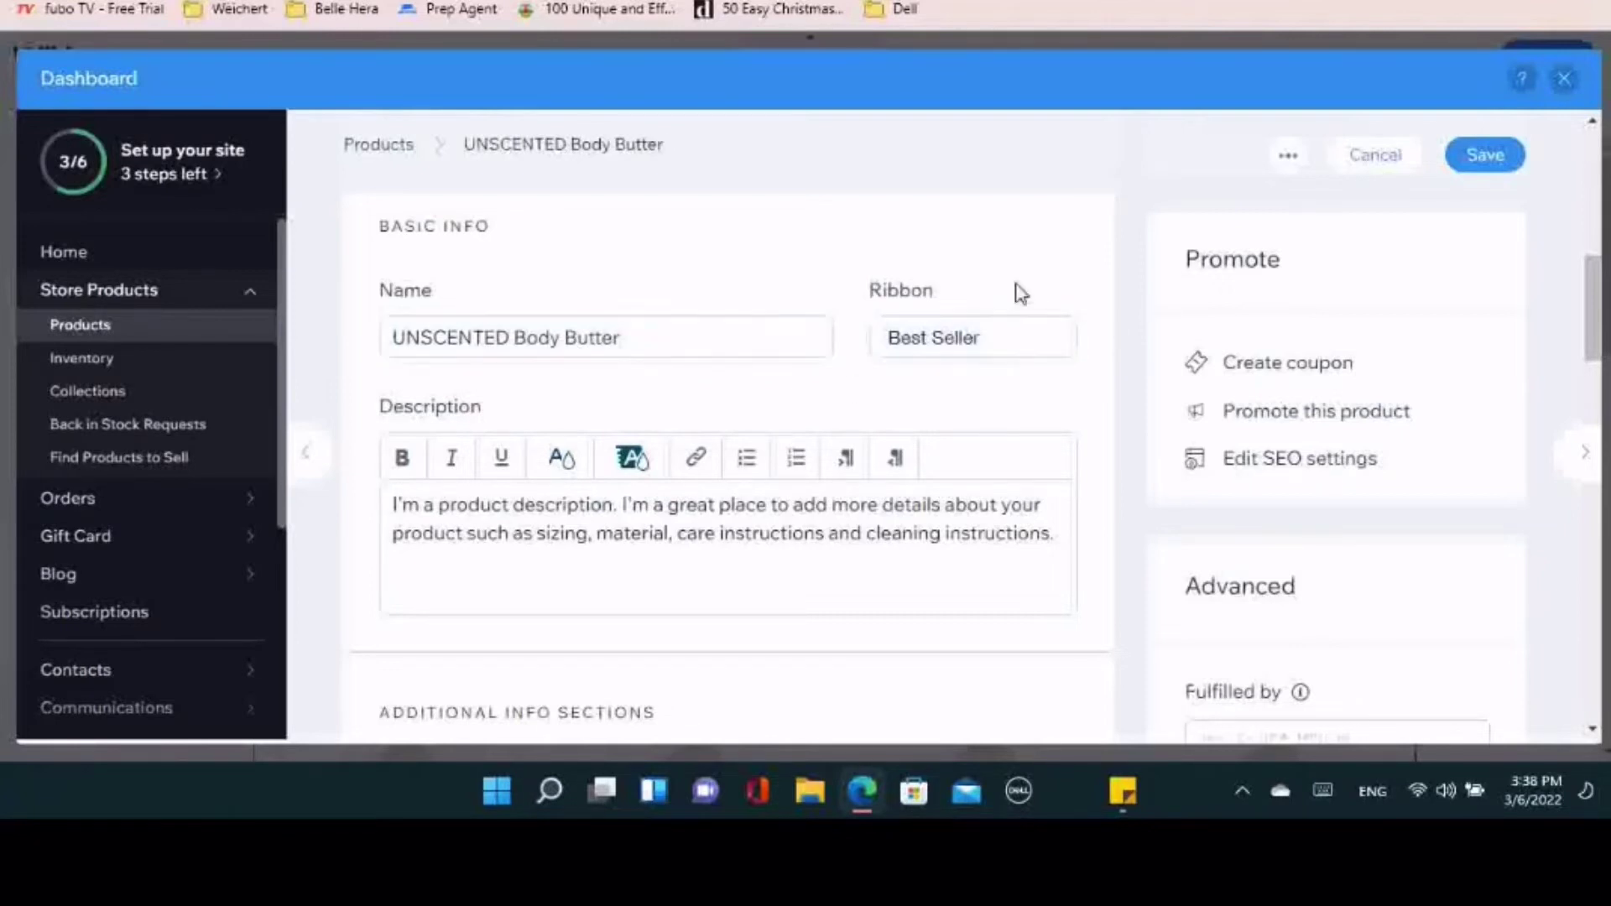
Replace the placeholder description of the UNSCENTED Body Butter with the eczema relief product description copied from the sticky note
{"action": "scroll", "coordinate": [978, 442], "scroll_direction": "down", "scroll_amount": 4}
{"action": "scroll", "coordinate": [965, 440], "scroll_direction": "up", "scroll_amount": 1}
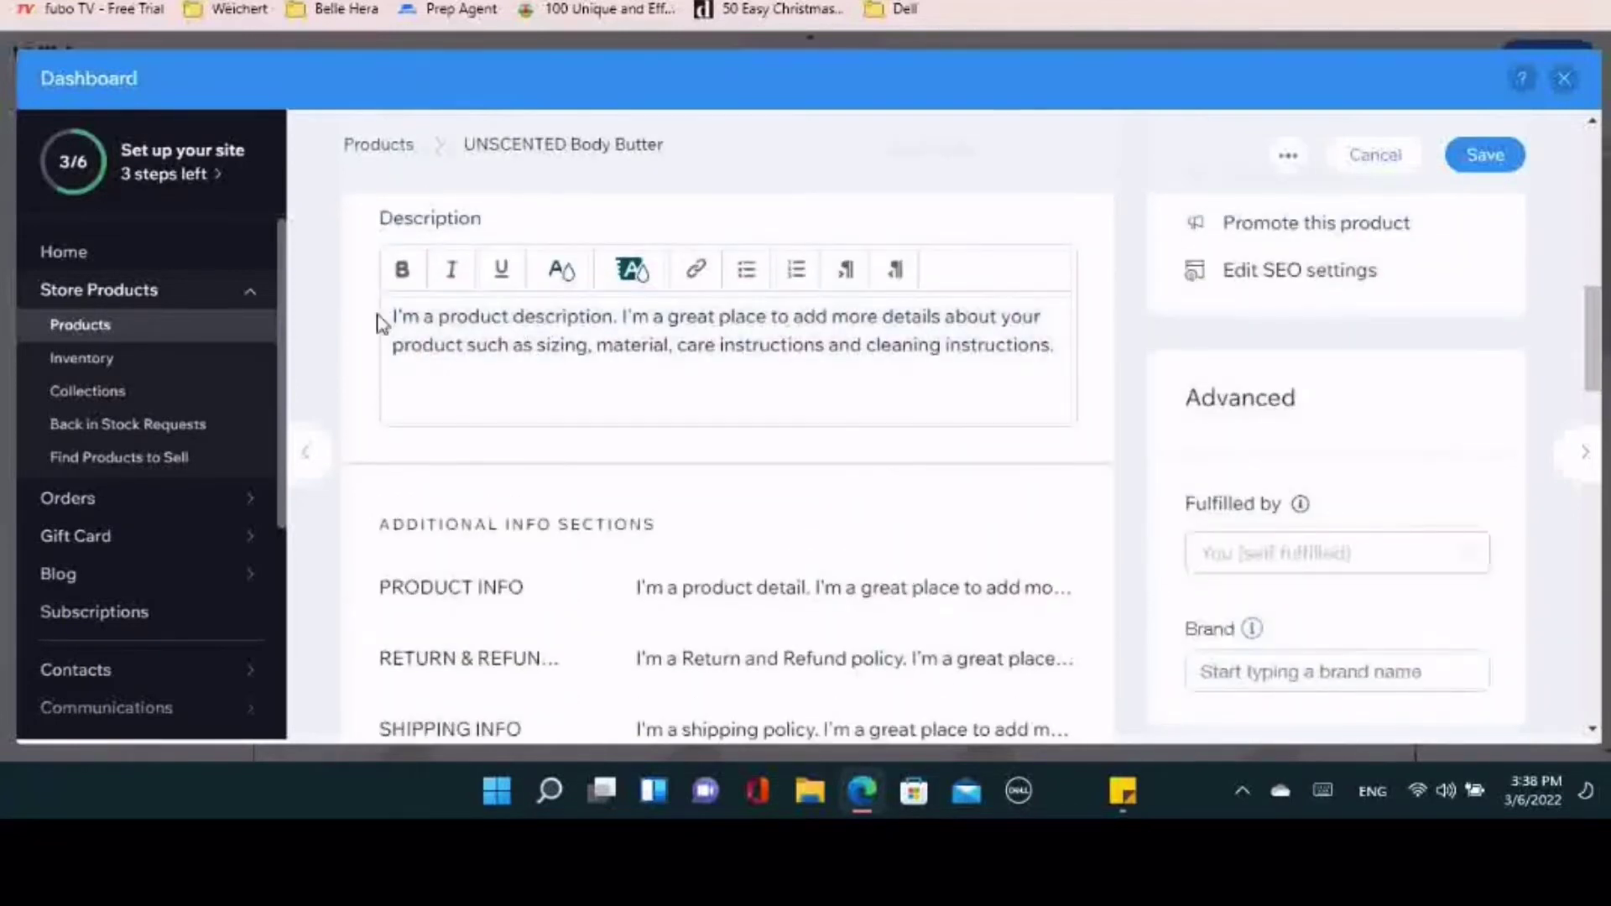
{"action": "left_click", "coordinate": [1172, 671]}
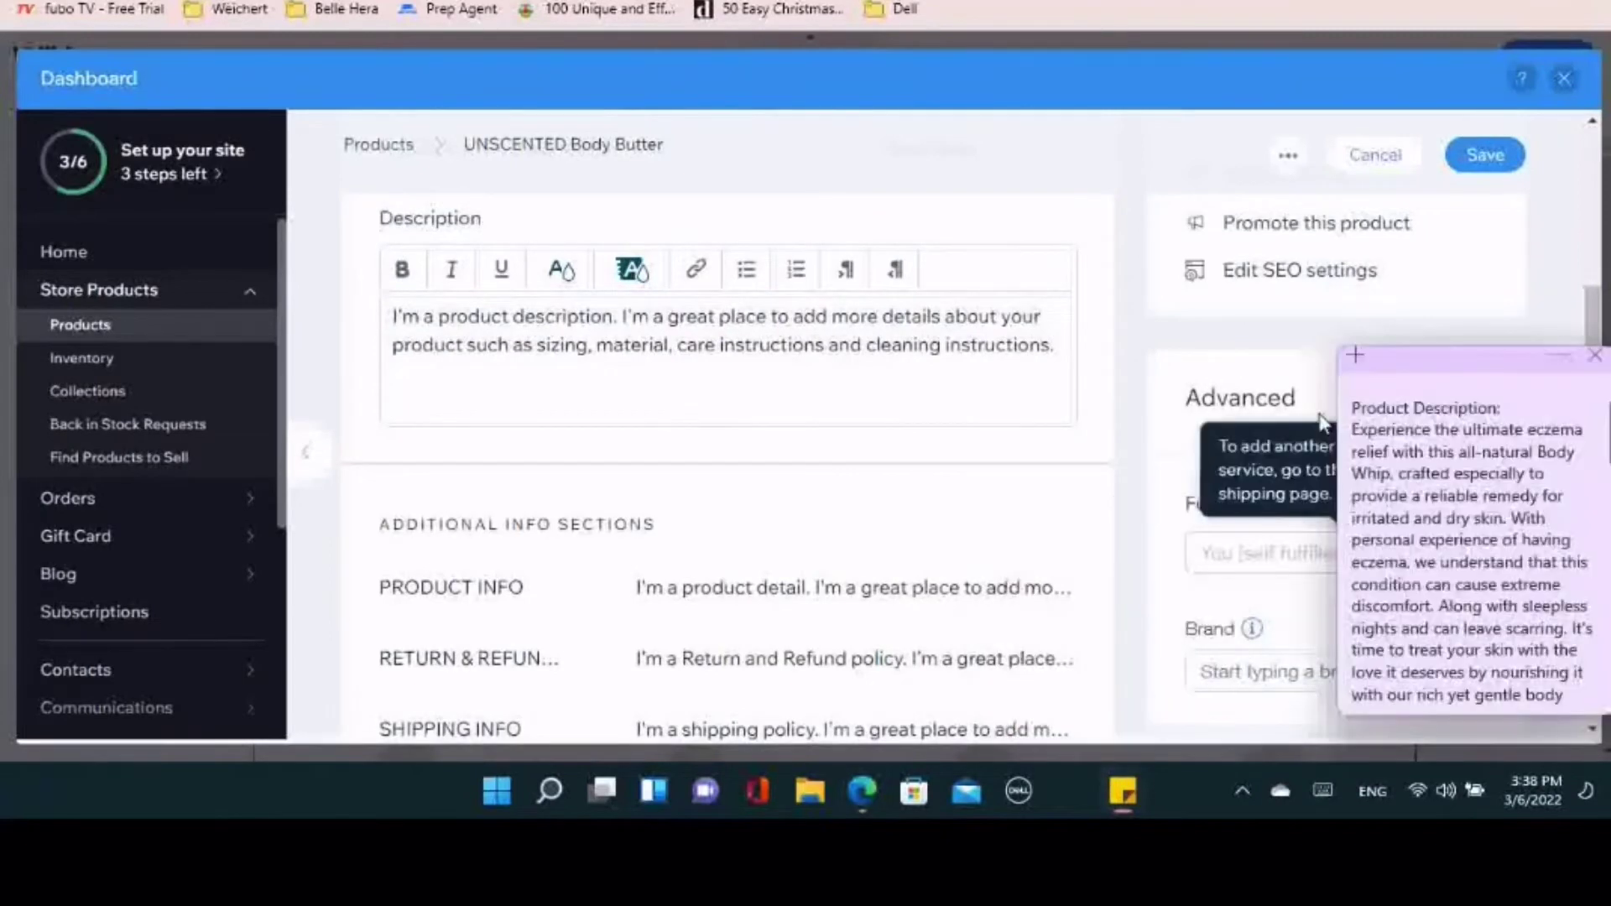
{"action": "left_click_drag", "start_coordinate": [1352, 409], "coordinate": [1517, 743]}
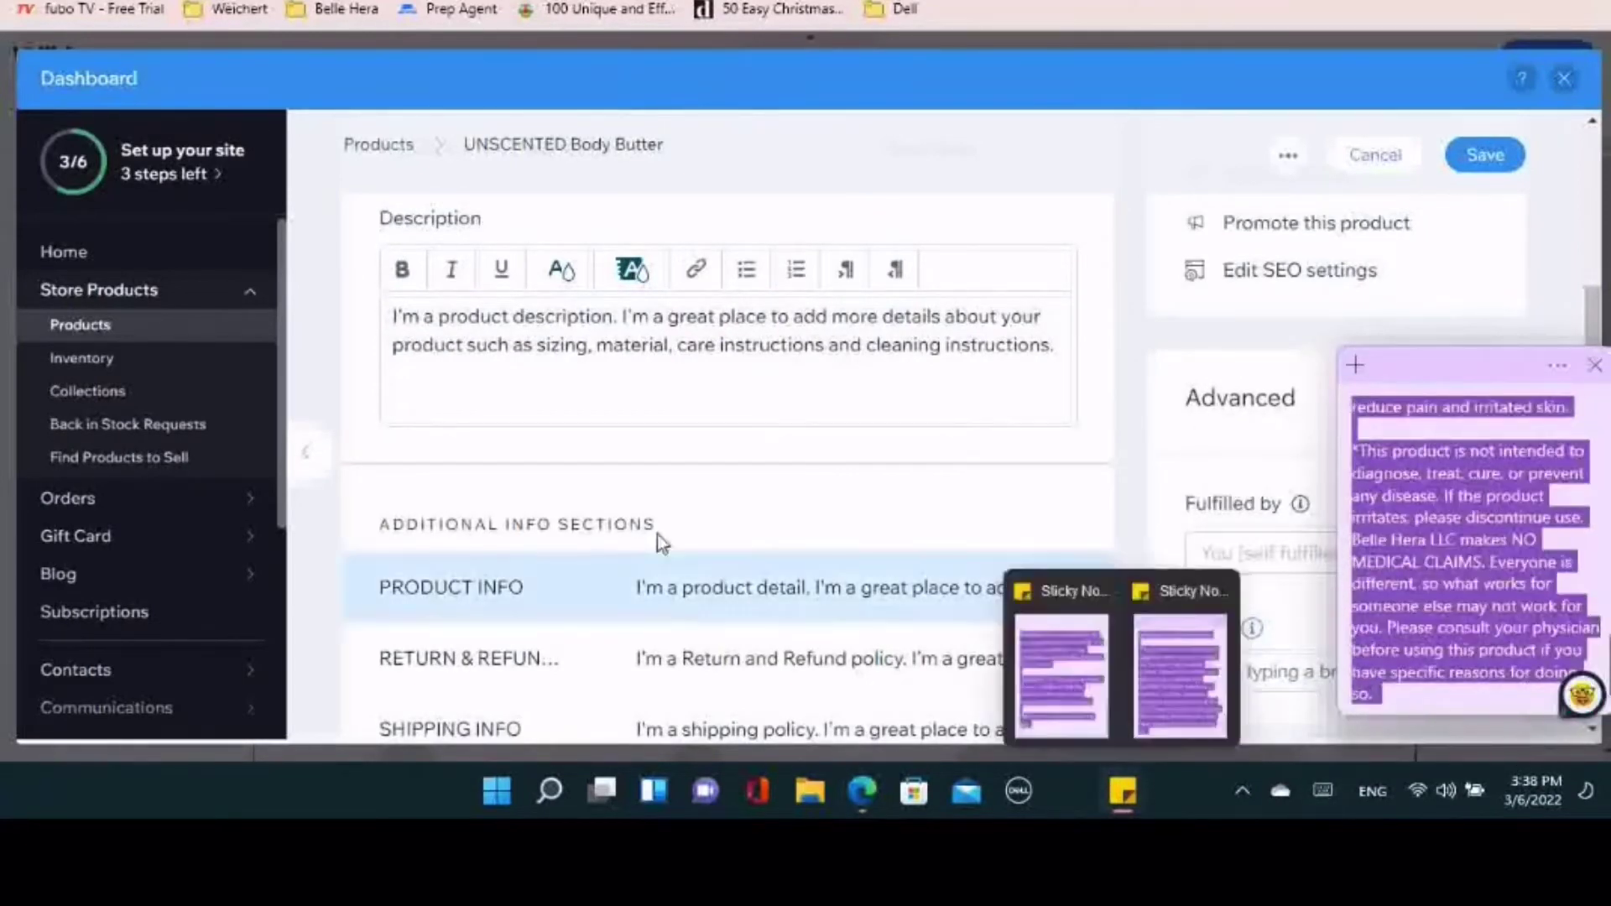
{"action": "left_click_drag", "start_coordinate": [391, 317], "coordinate": [1102, 374]}
{"action": "key", "text": "ctrl+v"}
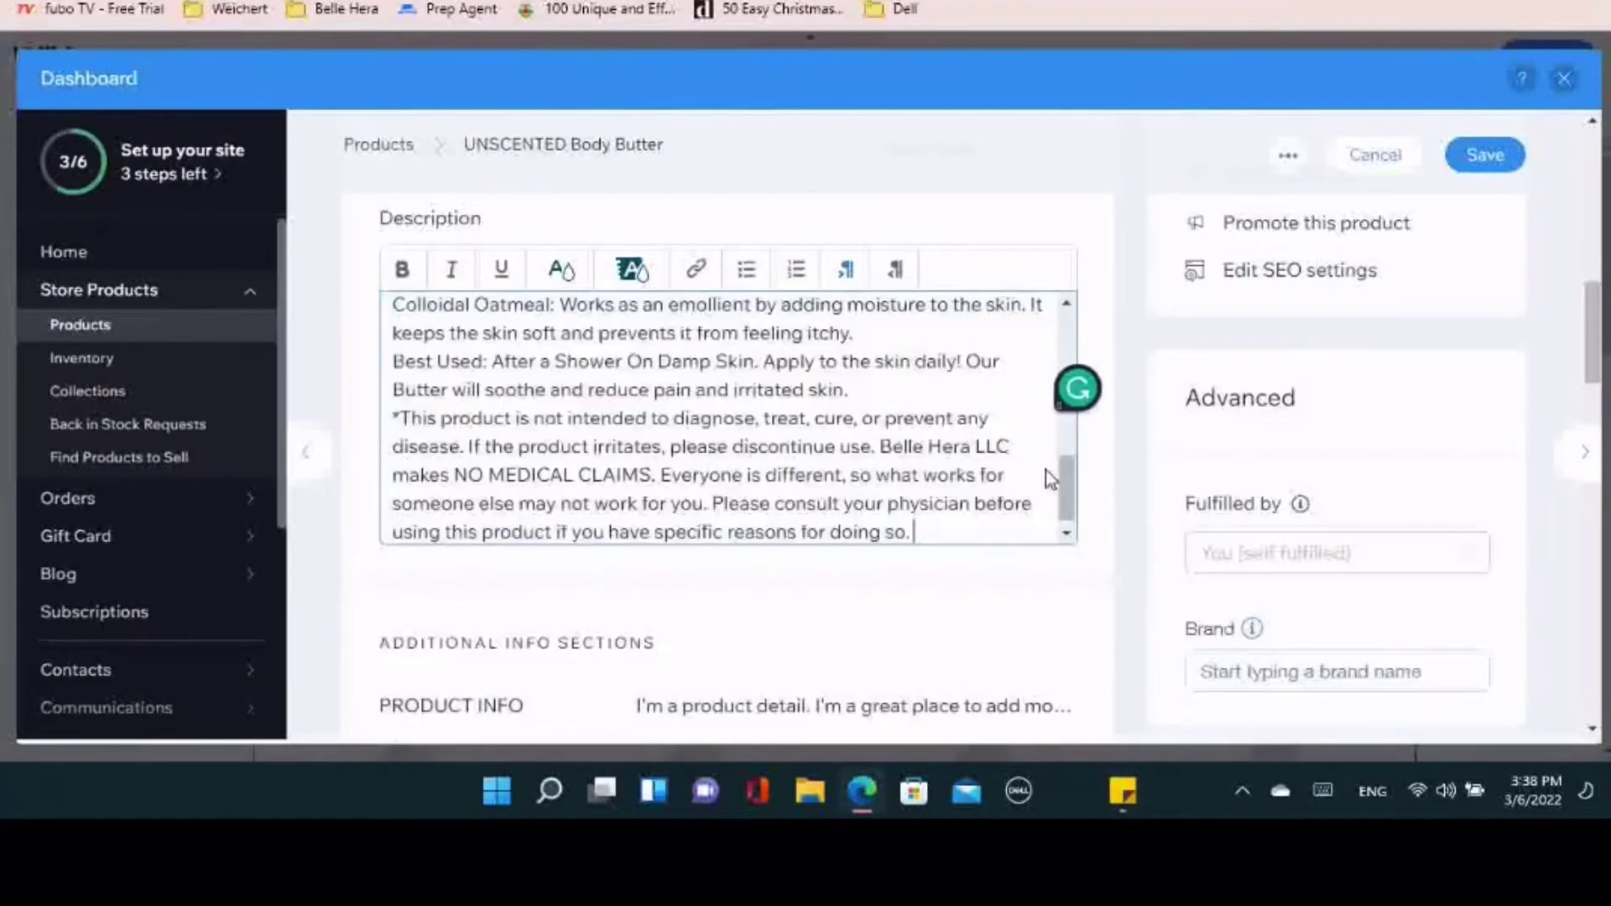
Insert blank lines in the description above "All of Our Eczema Products Contain:" and above the "Best Used" paragraph
{"action": "scroll", "coordinate": [650, 382], "scroll_direction": "up", "scroll_amount": 5}
{"action": "scroll", "coordinate": [761, 470], "scroll_direction": "up", "scroll_amount": 1}
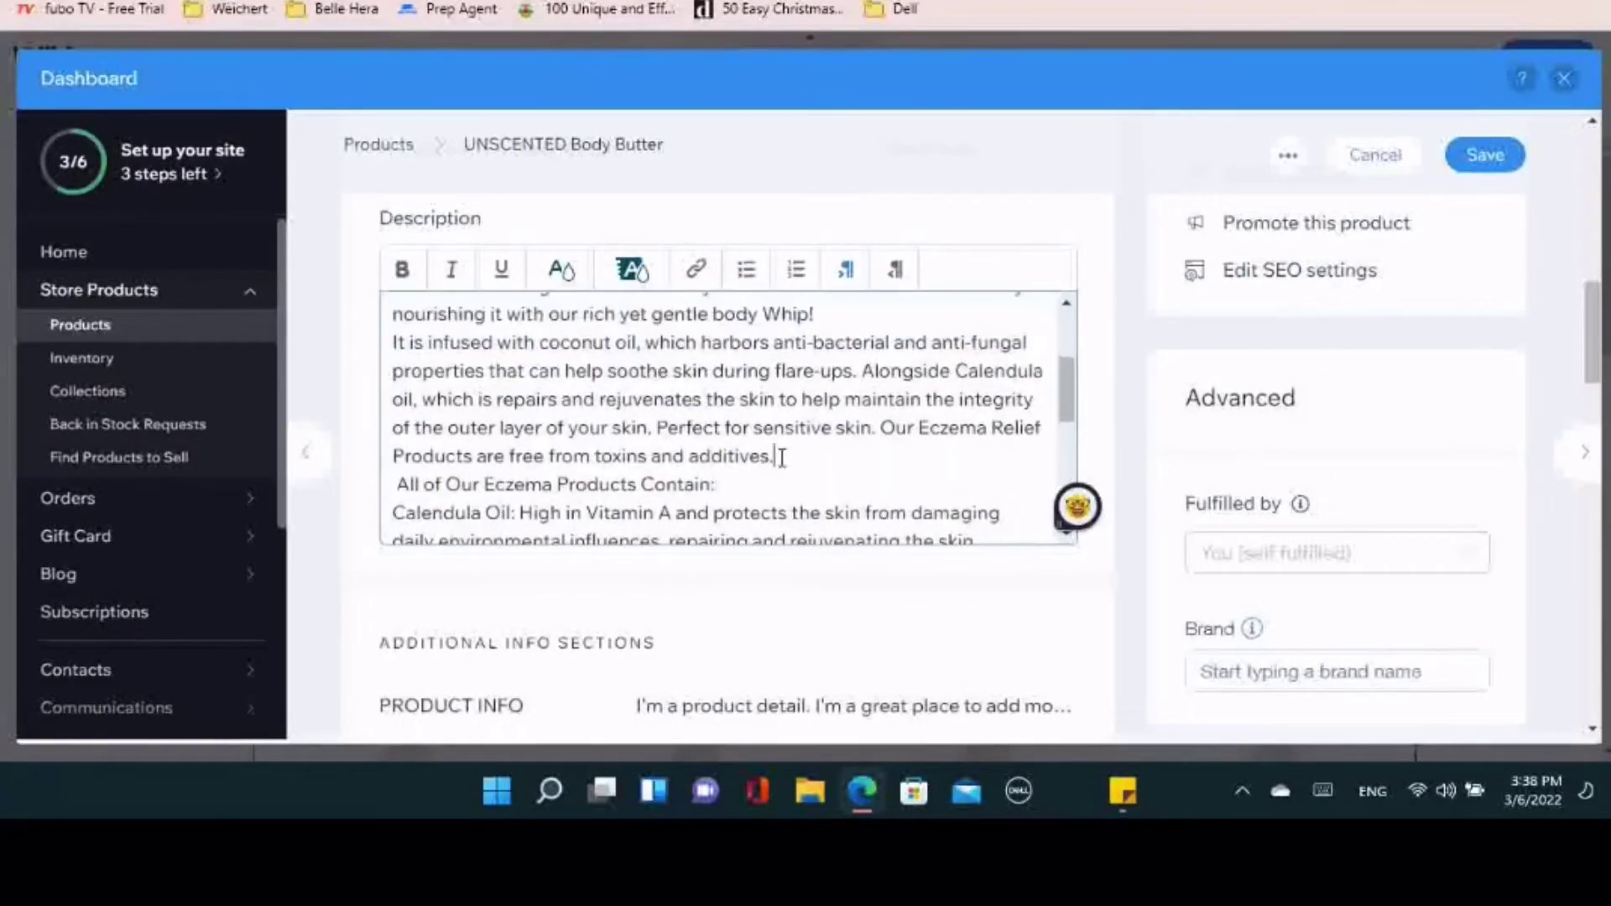
{"action": "key", "text": "Return"}
{"action": "scroll", "coordinate": [780, 457], "scroll_direction": "down", "scroll_amount": 4}
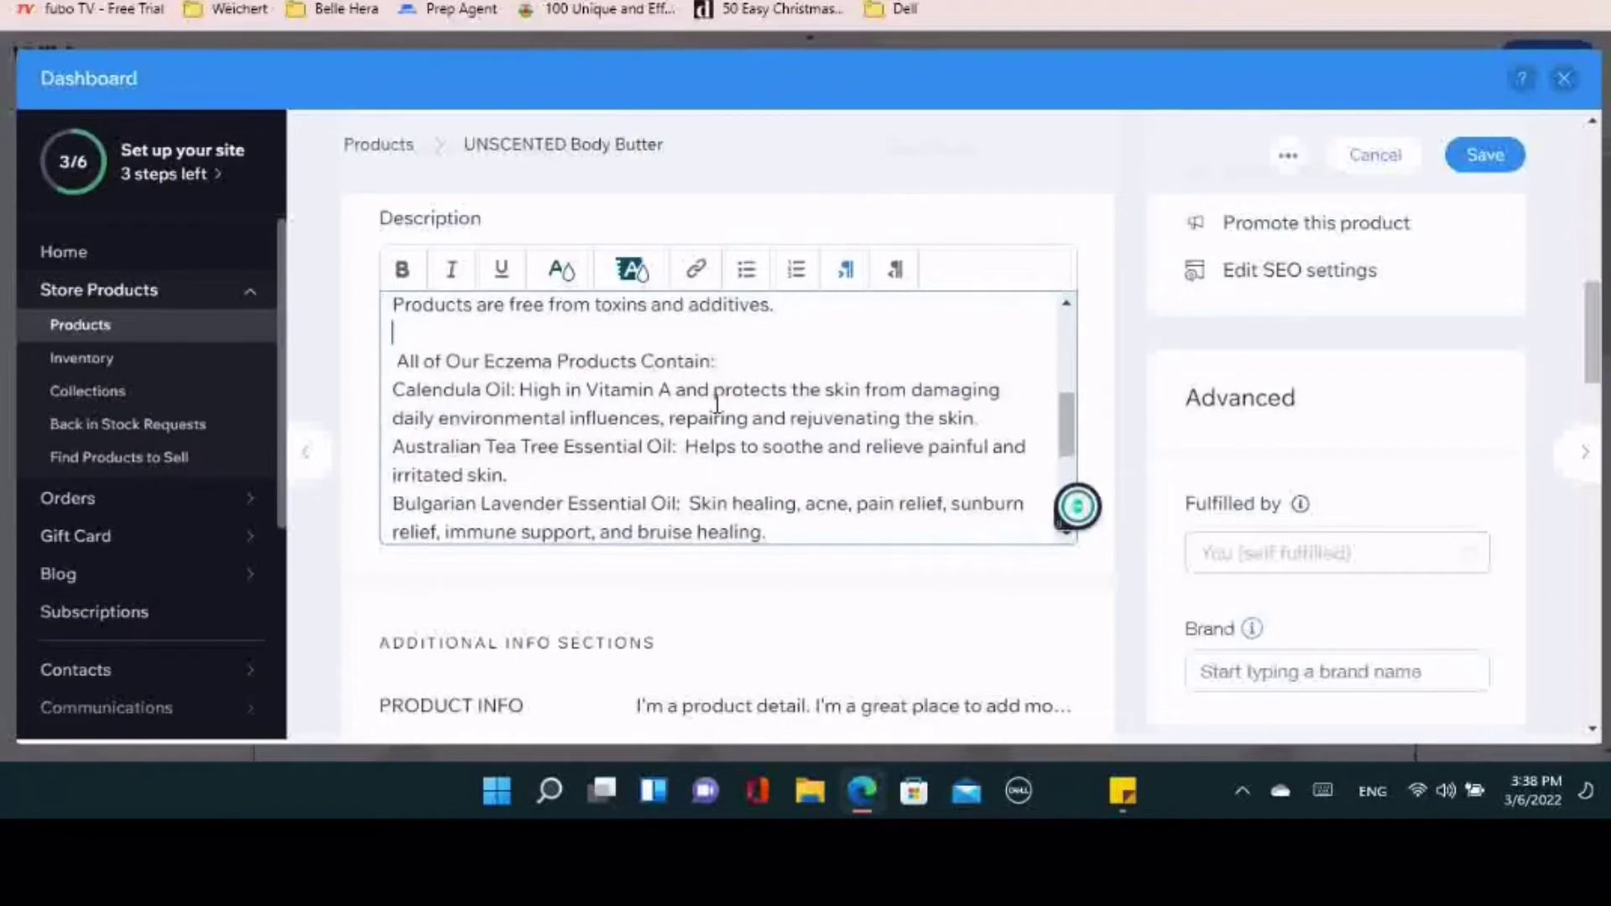
{"action": "scroll", "coordinate": [567, 411], "scroll_direction": "down", "scroll_amount": 1}
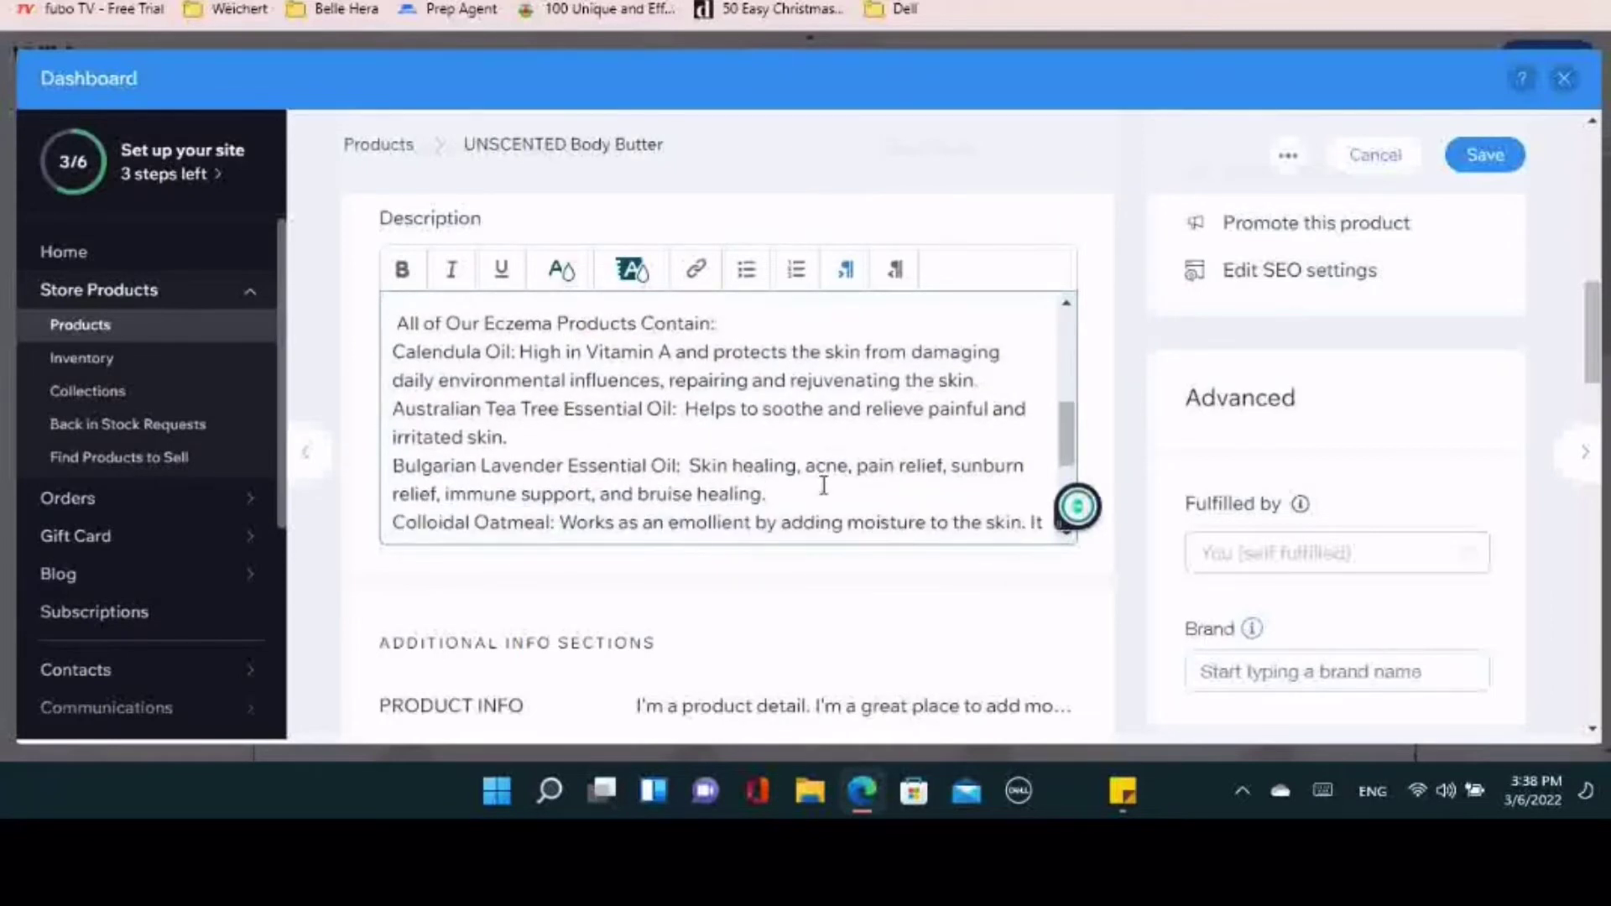
{"action": "scroll", "coordinate": [823, 485], "scroll_direction": "down", "scroll_amount": 1}
{"action": "left_click", "coordinate": [867, 511]}
{"action": "key", "text": "Return"}
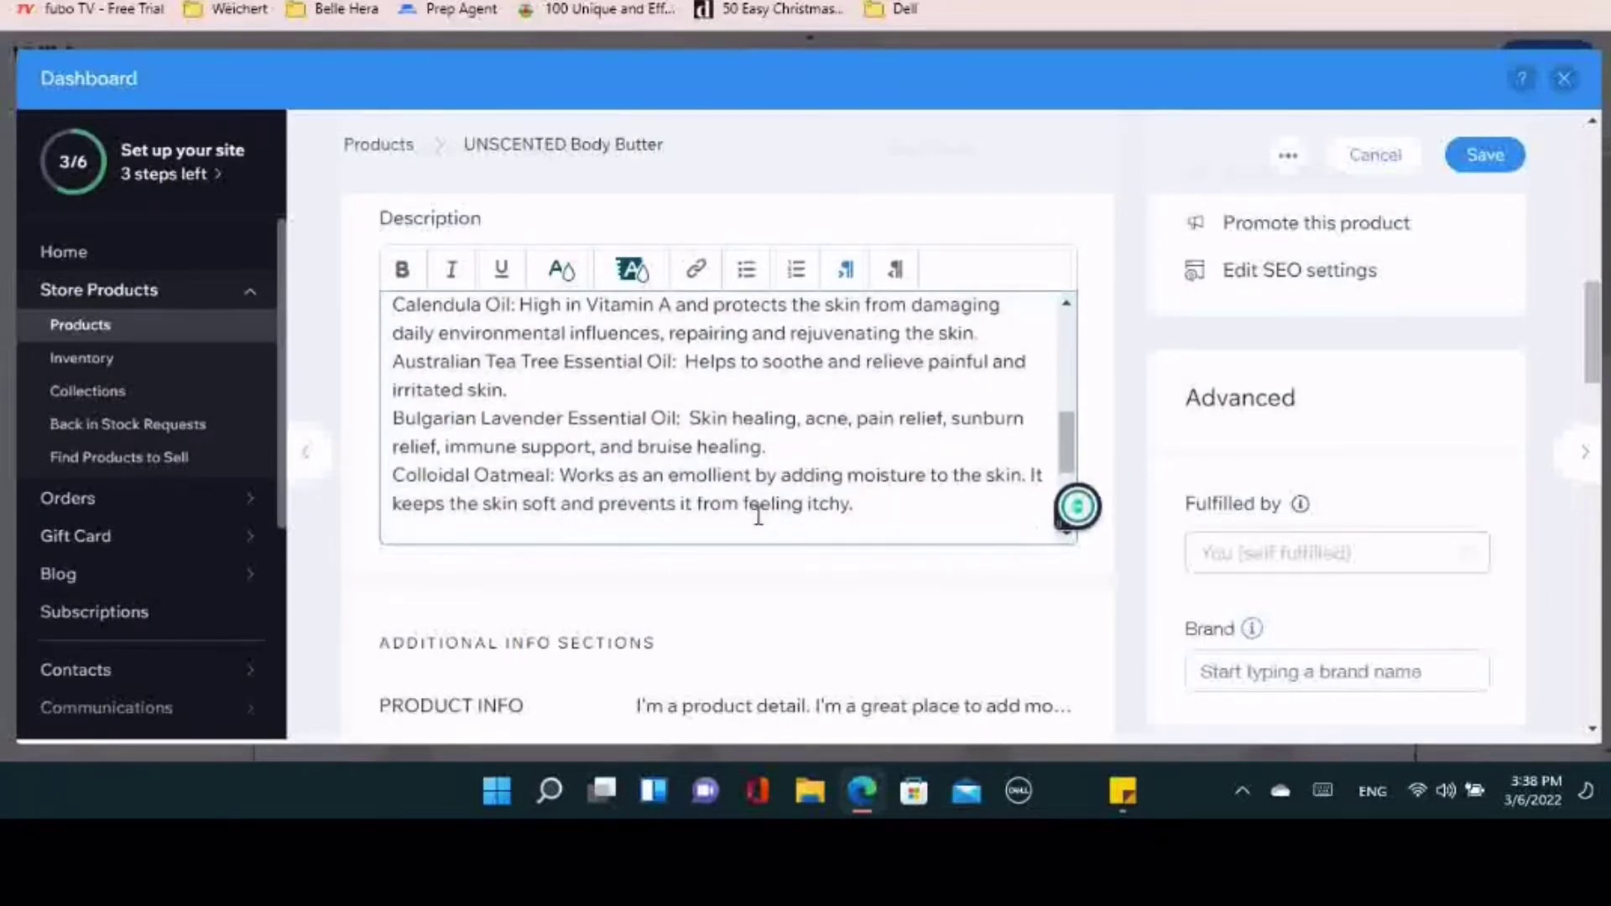
Insert a blank line in the description above the disclaimer starting "*This product is not intended to diagnose"
{"action": "scroll", "coordinate": [780, 453], "scroll_direction": "down", "scroll_amount": 1}
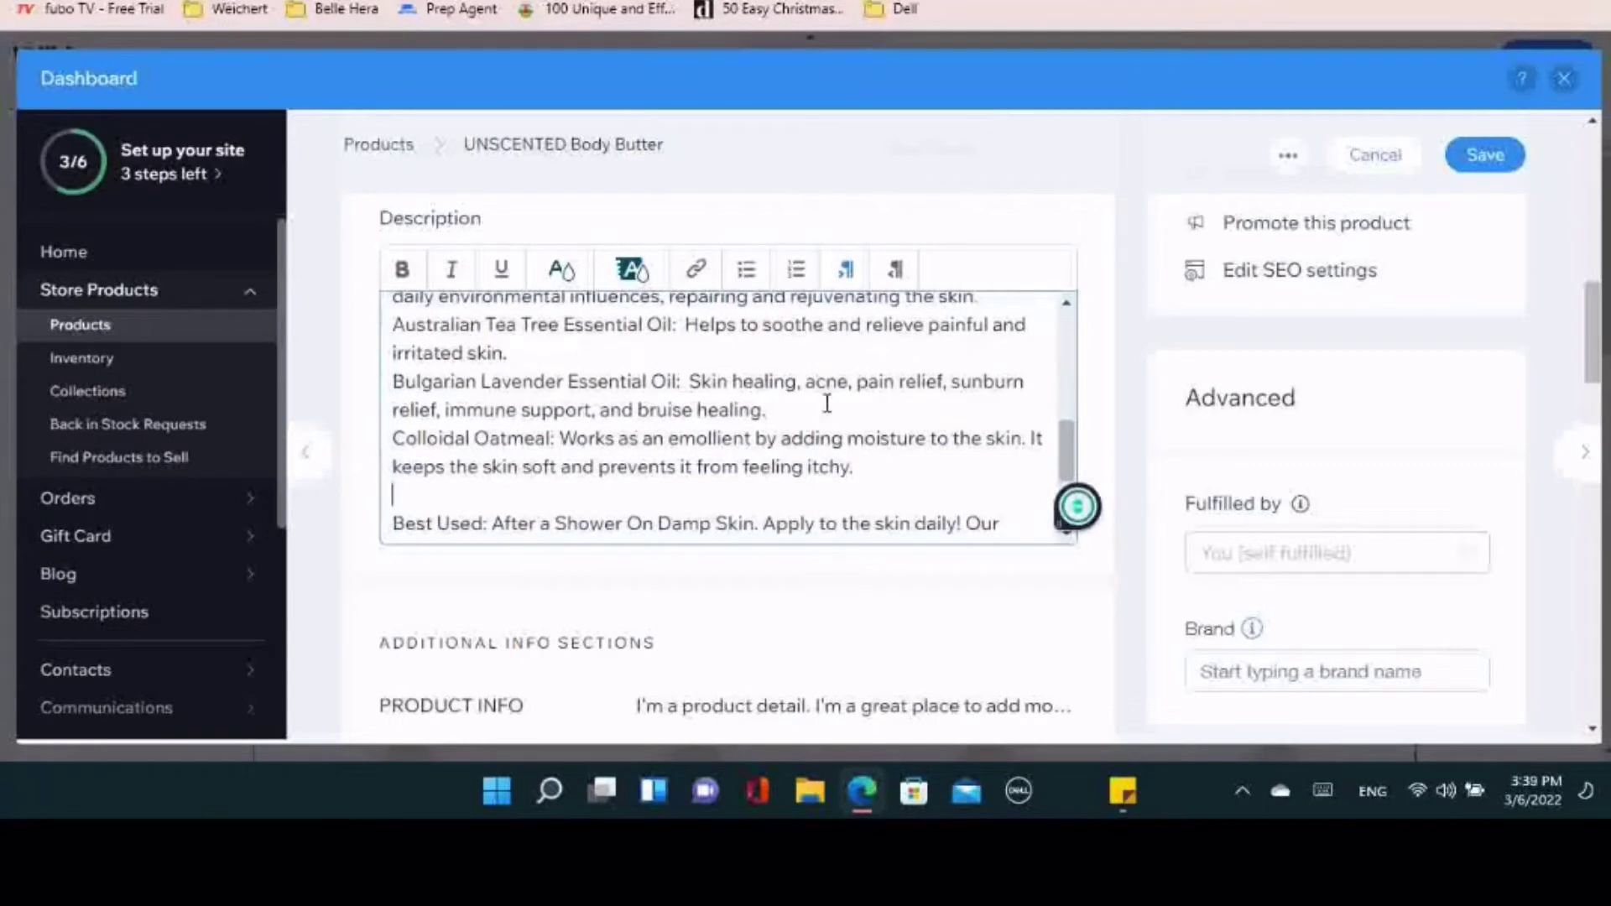
{"action": "scroll", "coordinate": [803, 419], "scroll_direction": "down", "scroll_amount": 4}
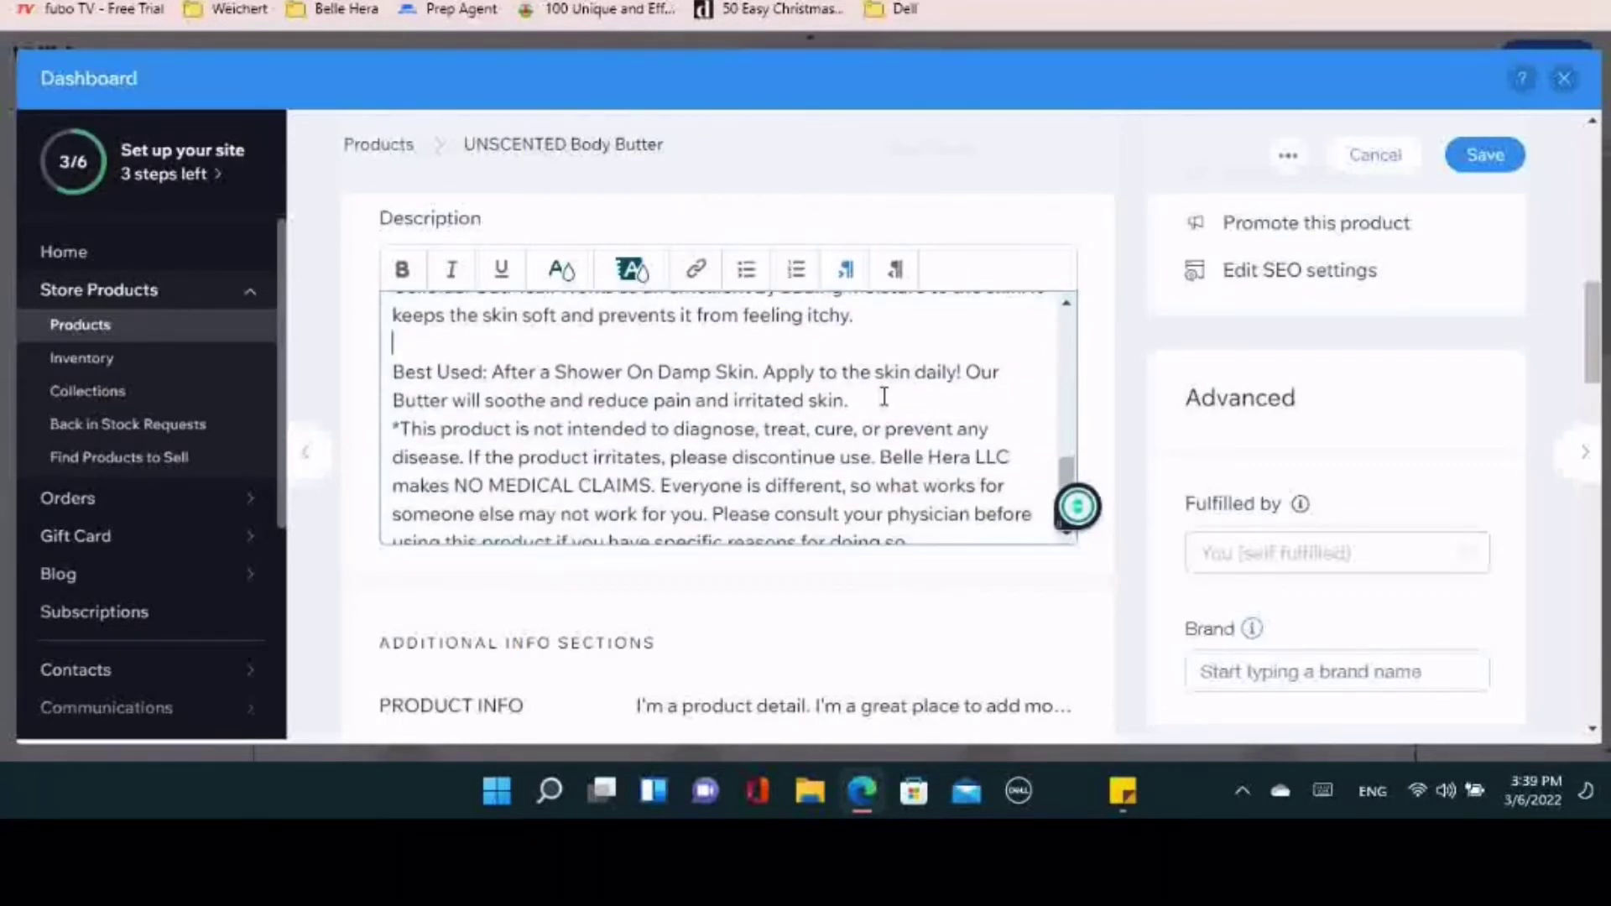
{"action": "left_click", "coordinate": [884, 396]}
{"action": "key", "text": "Return"}
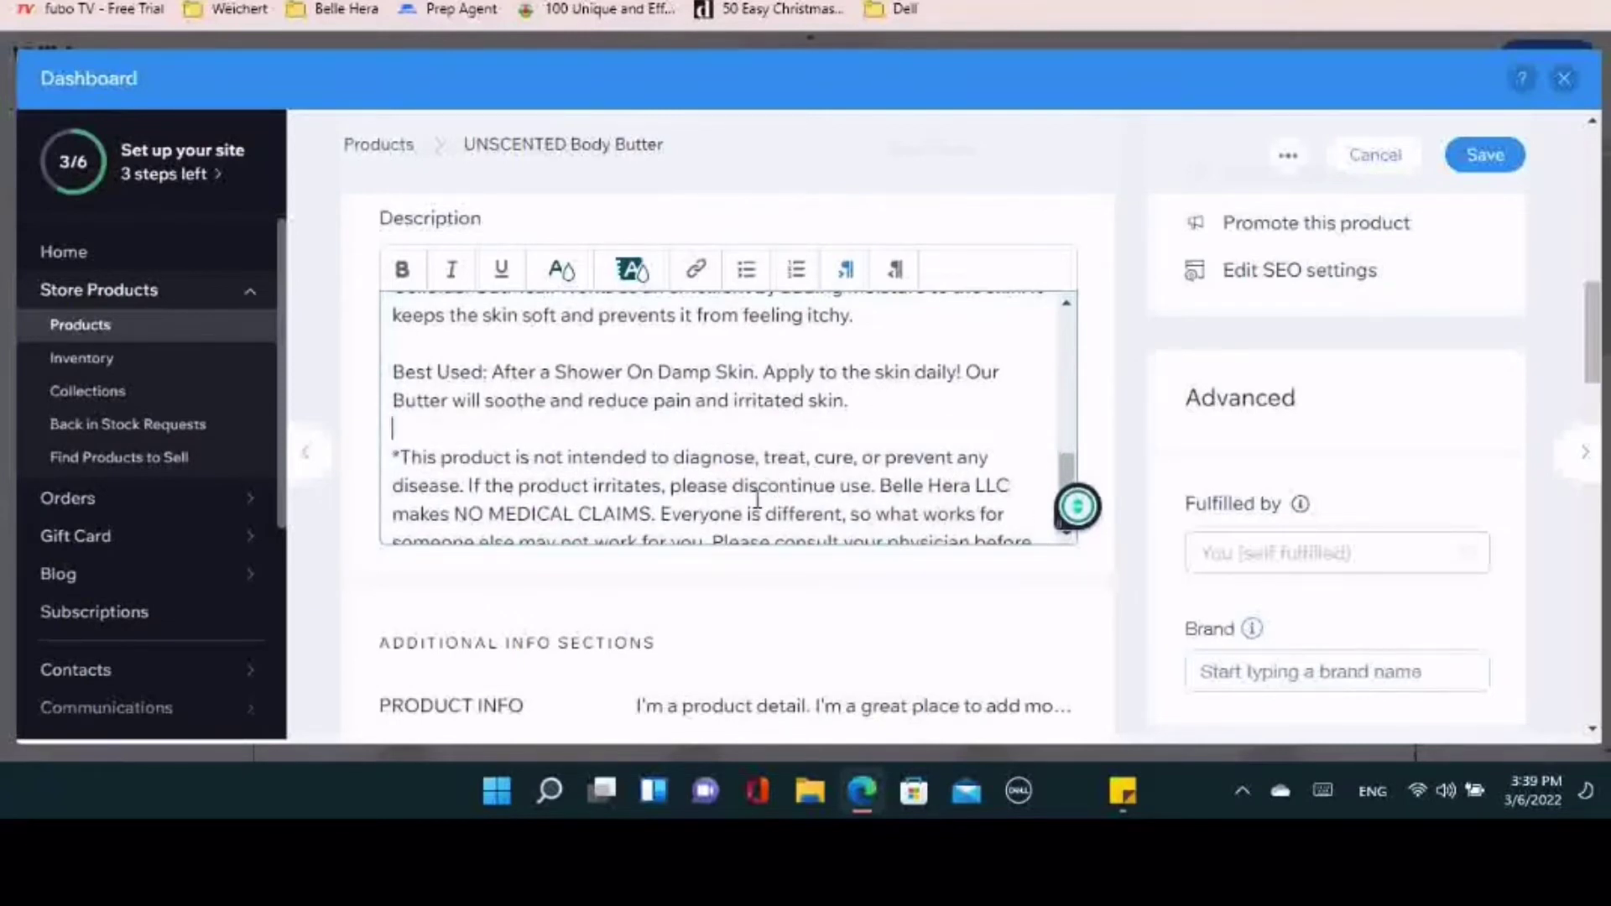
{"action": "scroll", "coordinate": [760, 485], "scroll_direction": "down", "scroll_amount": 1}
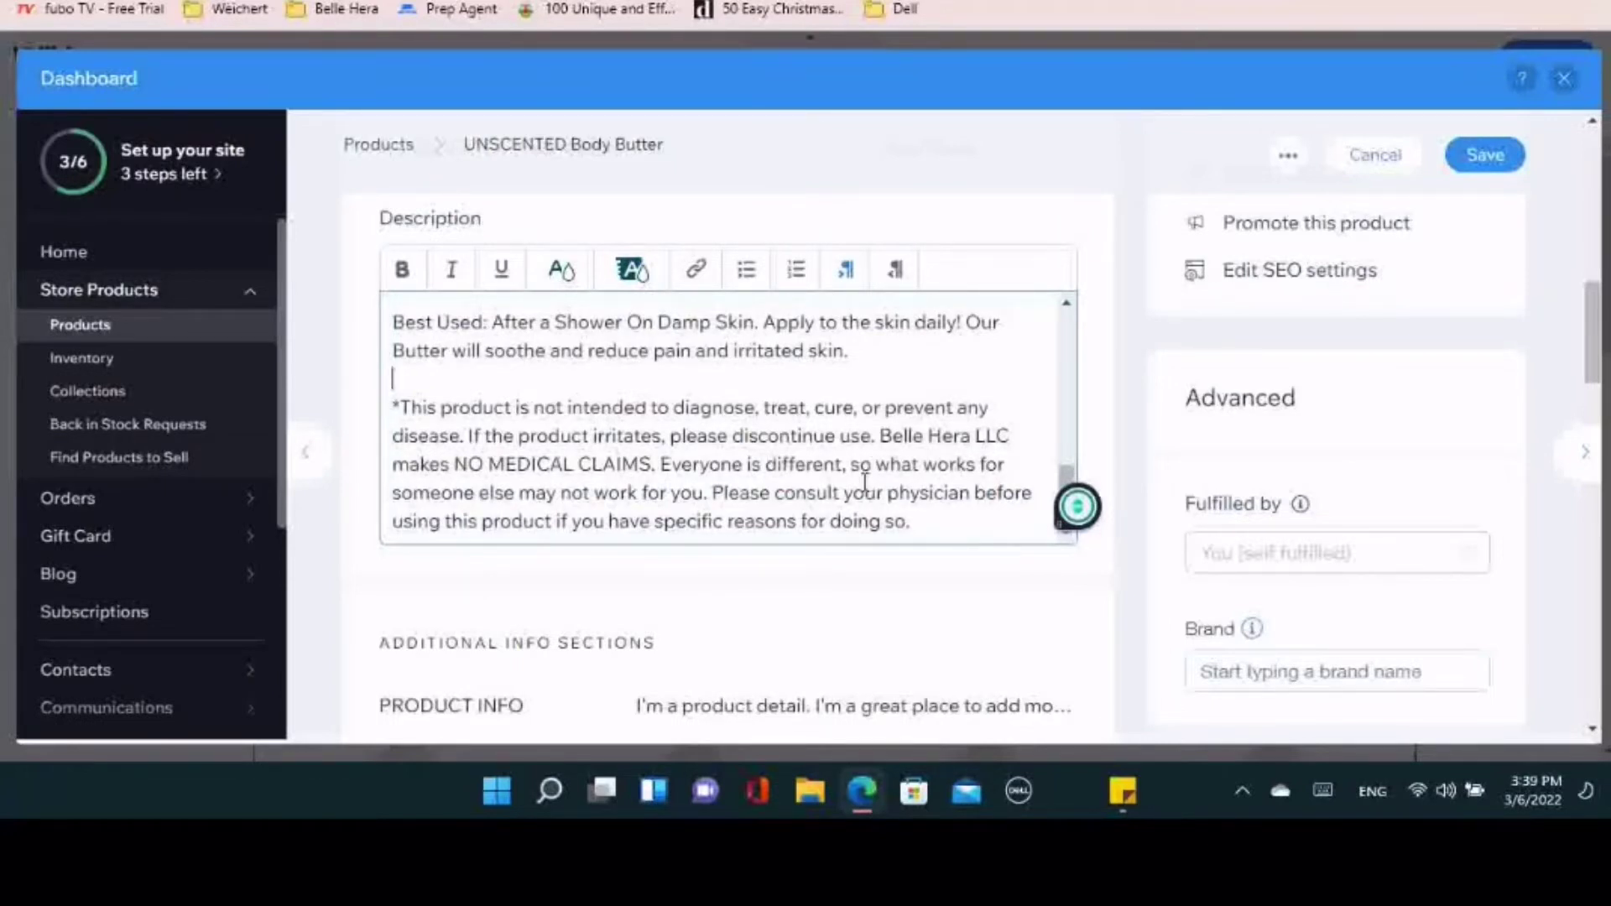
Delete the "Product Description:" heading line from the start of the description
{"action": "scroll", "coordinate": [864, 460], "scroll_direction": "up", "scroll_amount": 7}
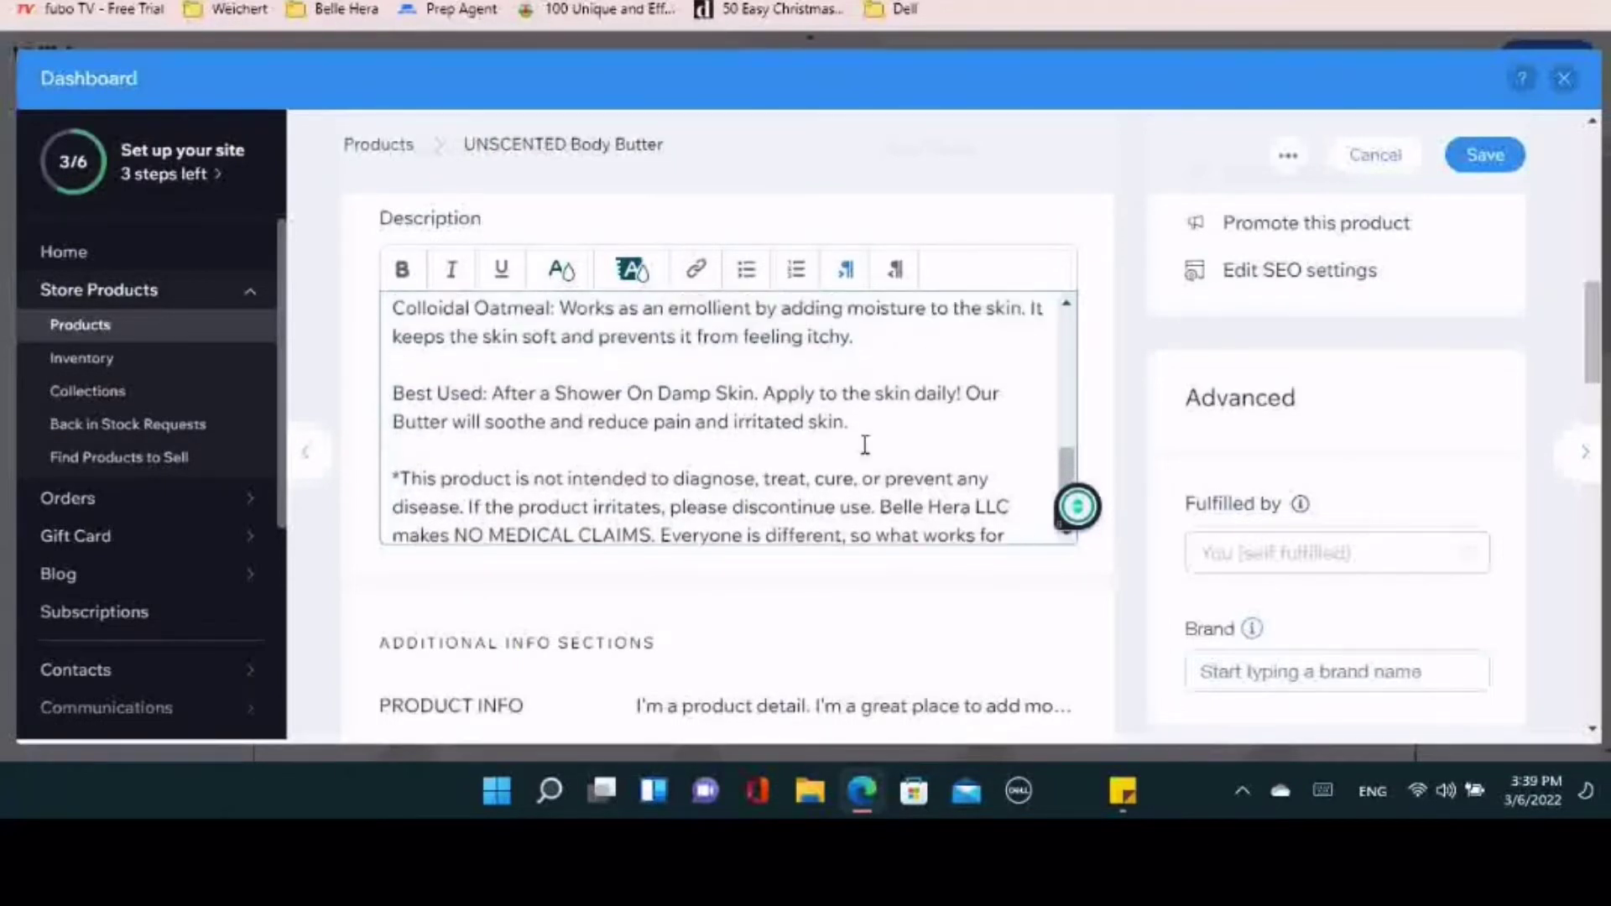
{"action": "scroll", "coordinate": [886, 422], "scroll_direction": "up", "scroll_amount": 8}
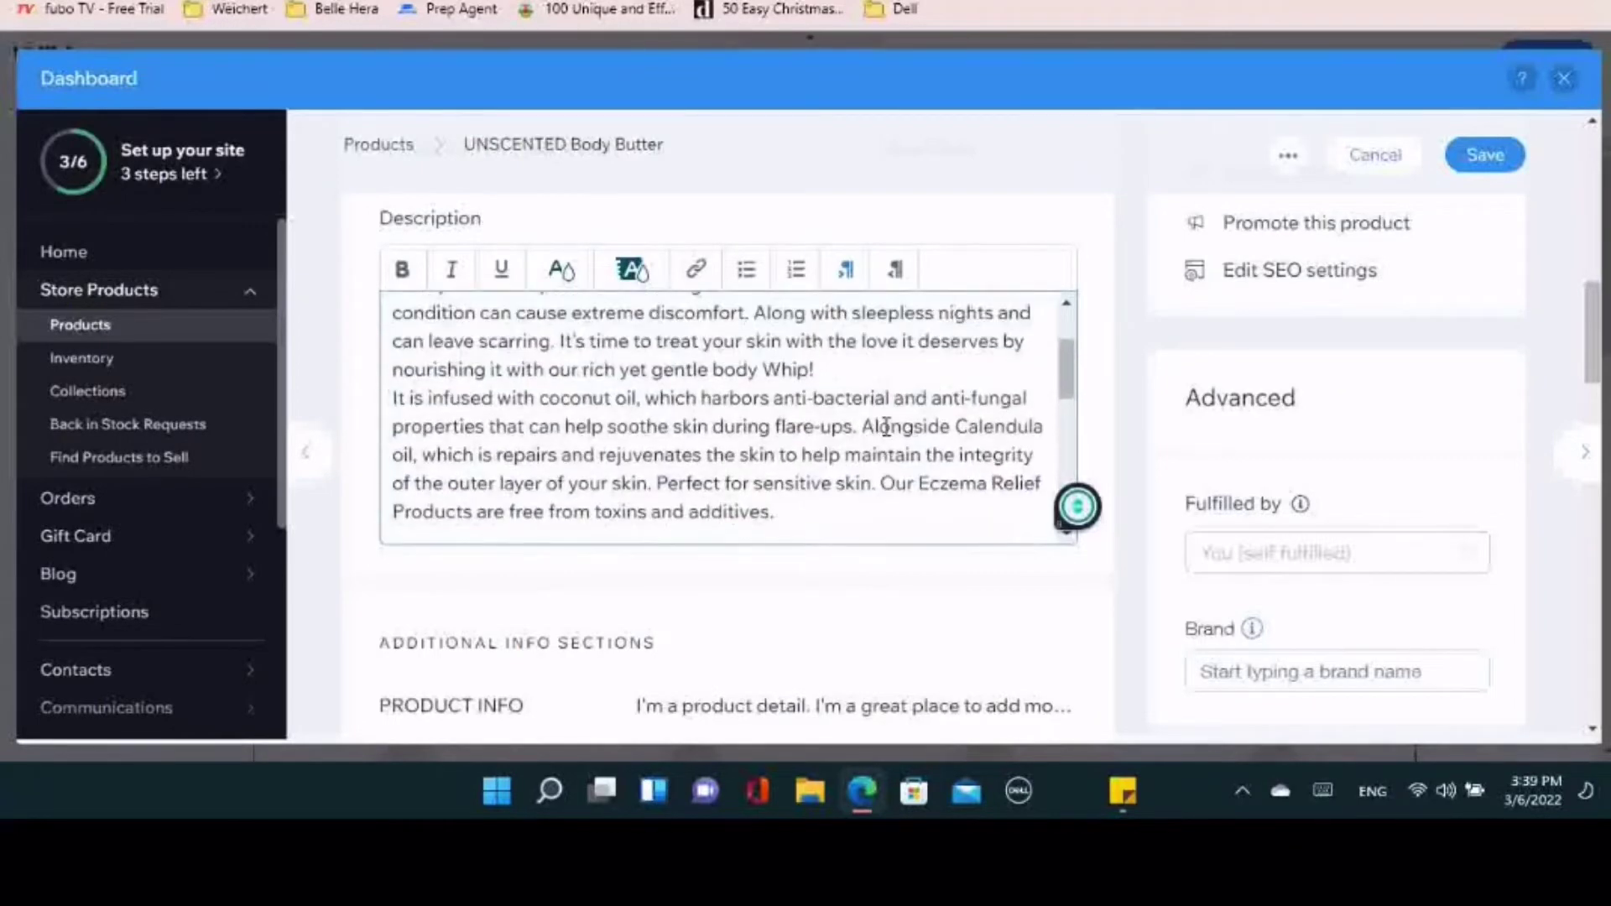
{"action": "scroll", "coordinate": [813, 480], "scroll_direction": "down", "scroll_amount": 3}
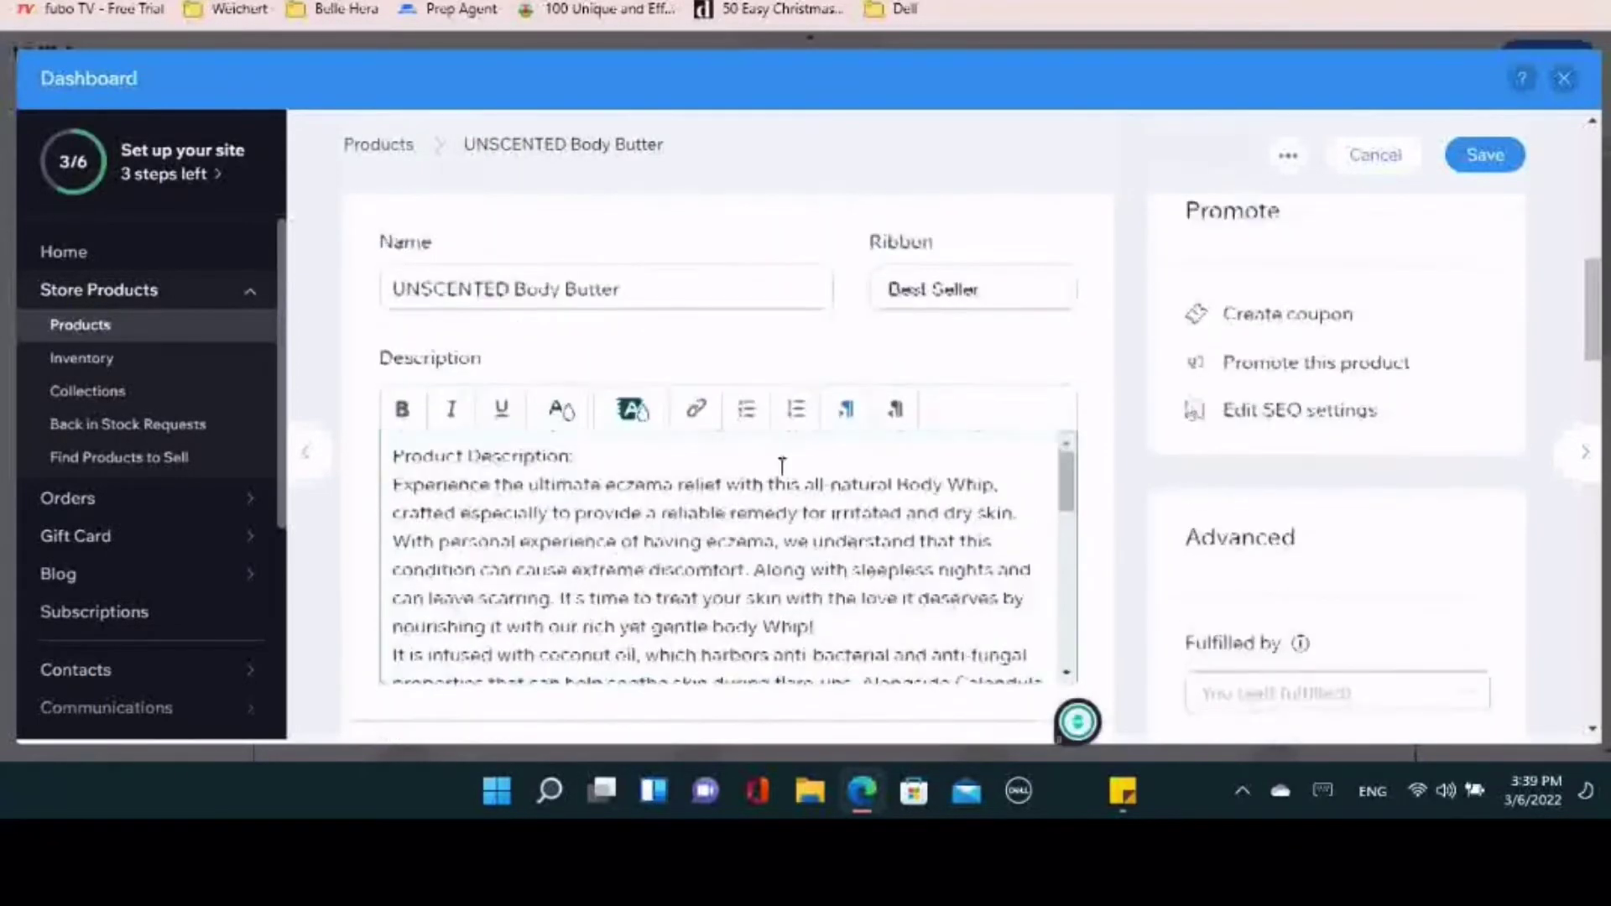
{"action": "scroll", "coordinate": [737, 478], "scroll_direction": "up", "scroll_amount": 1}
{"action": "left_click_drag", "start_coordinate": [614, 504], "coordinate": [390, 477]}
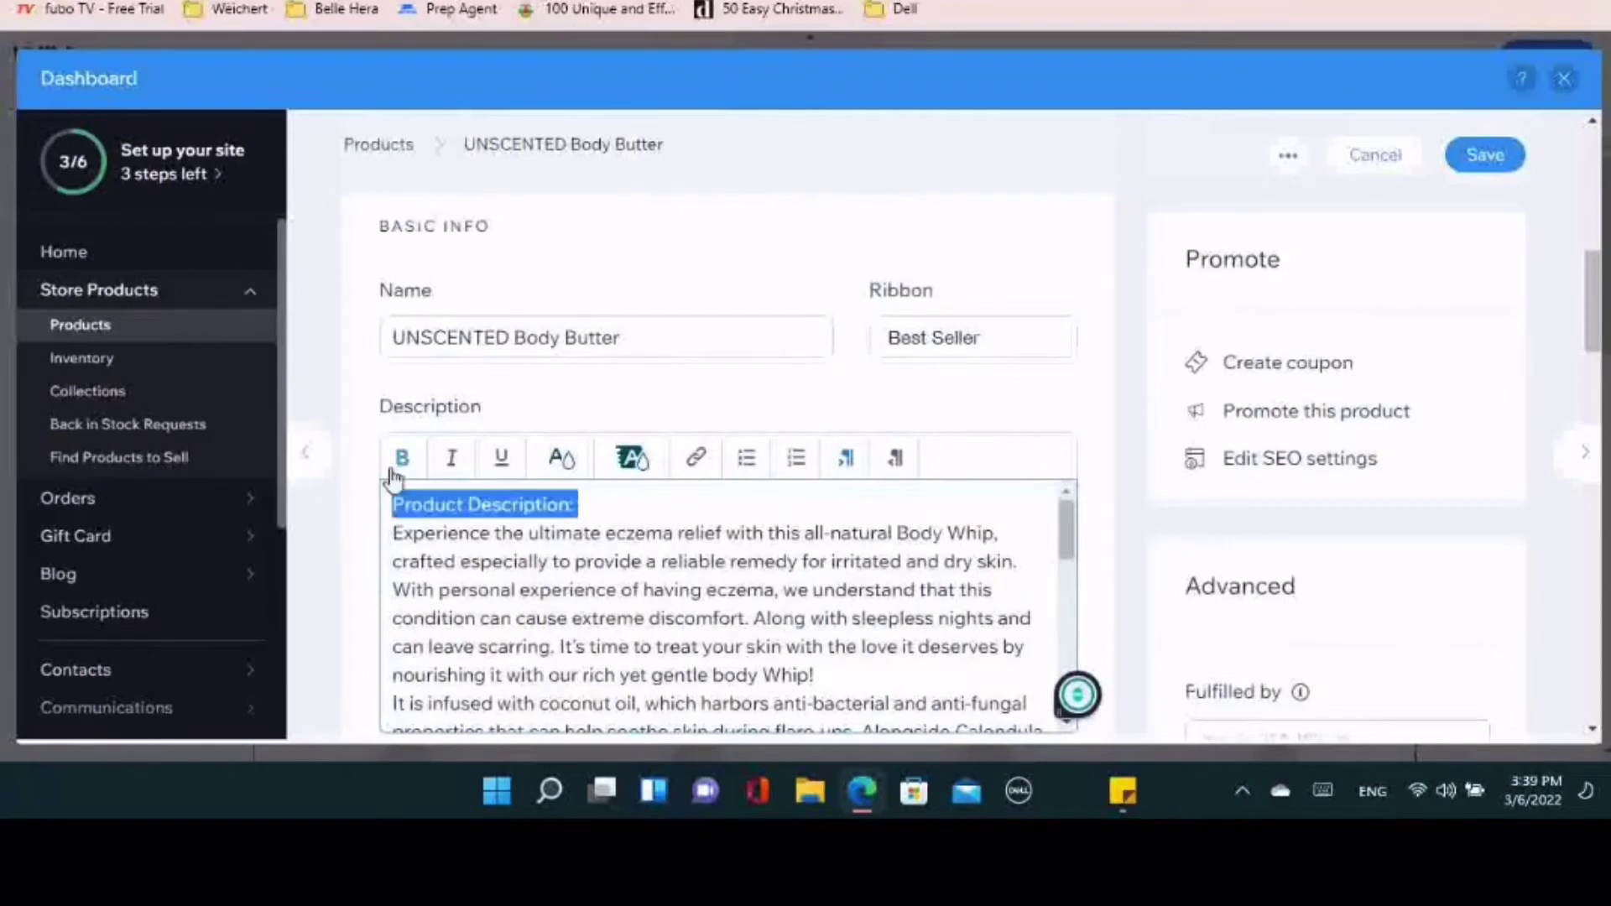
{"action": "key", "text": "BackSpace"}
{"action": "key", "text": "Delete"}
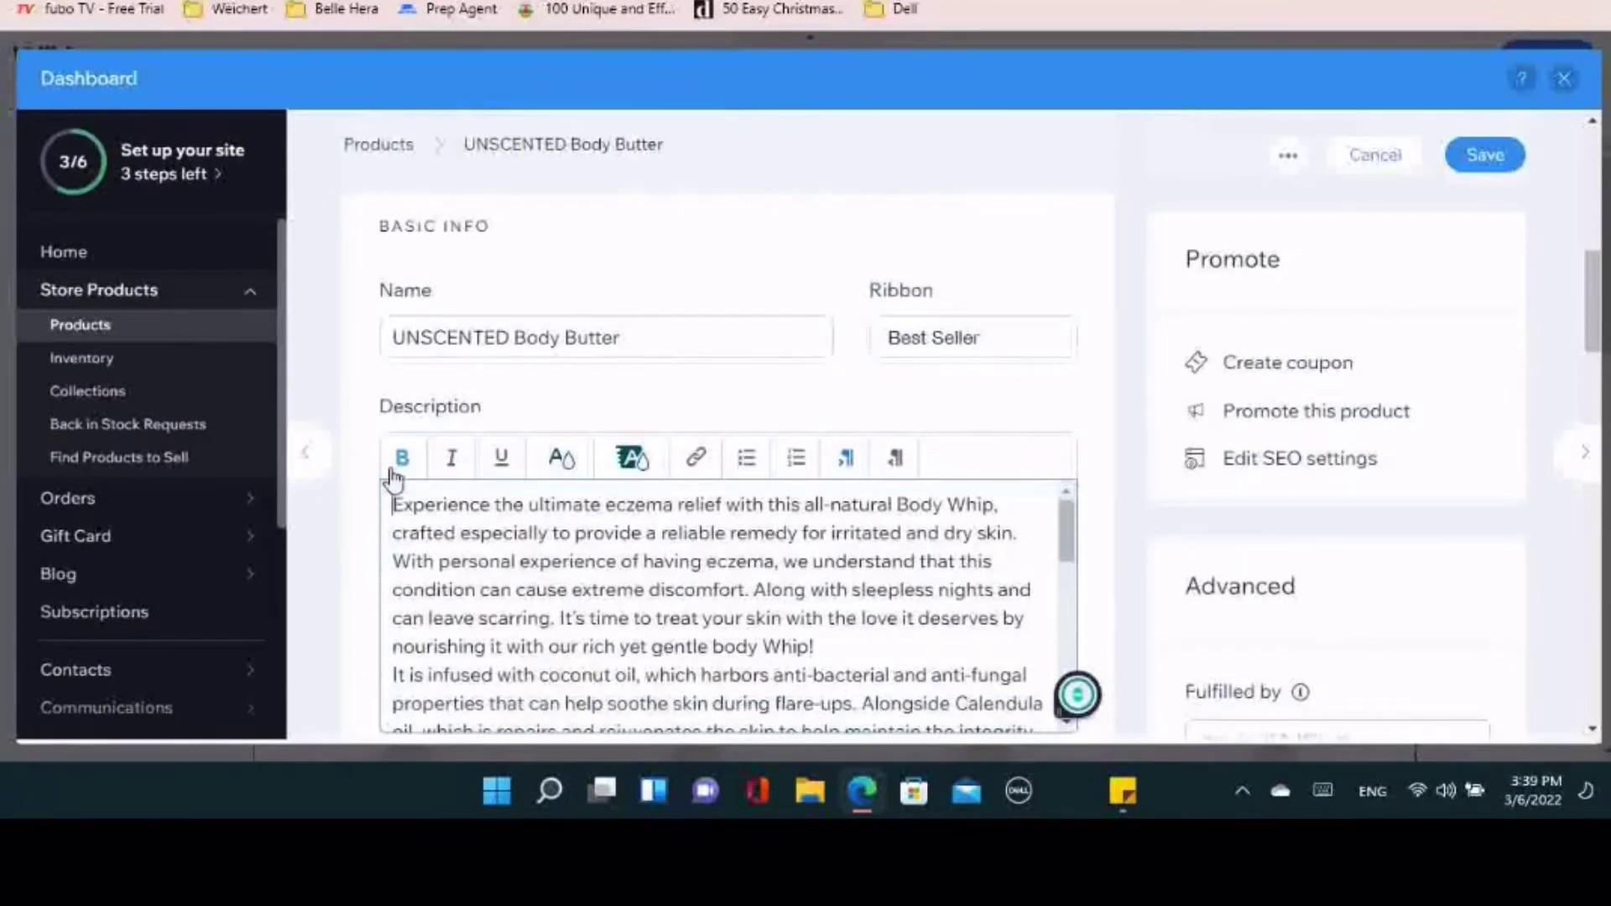
Insert a blank line in the description before the paragraph starting "It is infused with coconut oil"
{"action": "left_click", "coordinate": [950, 648]}
{"action": "key", "text": "Return"}
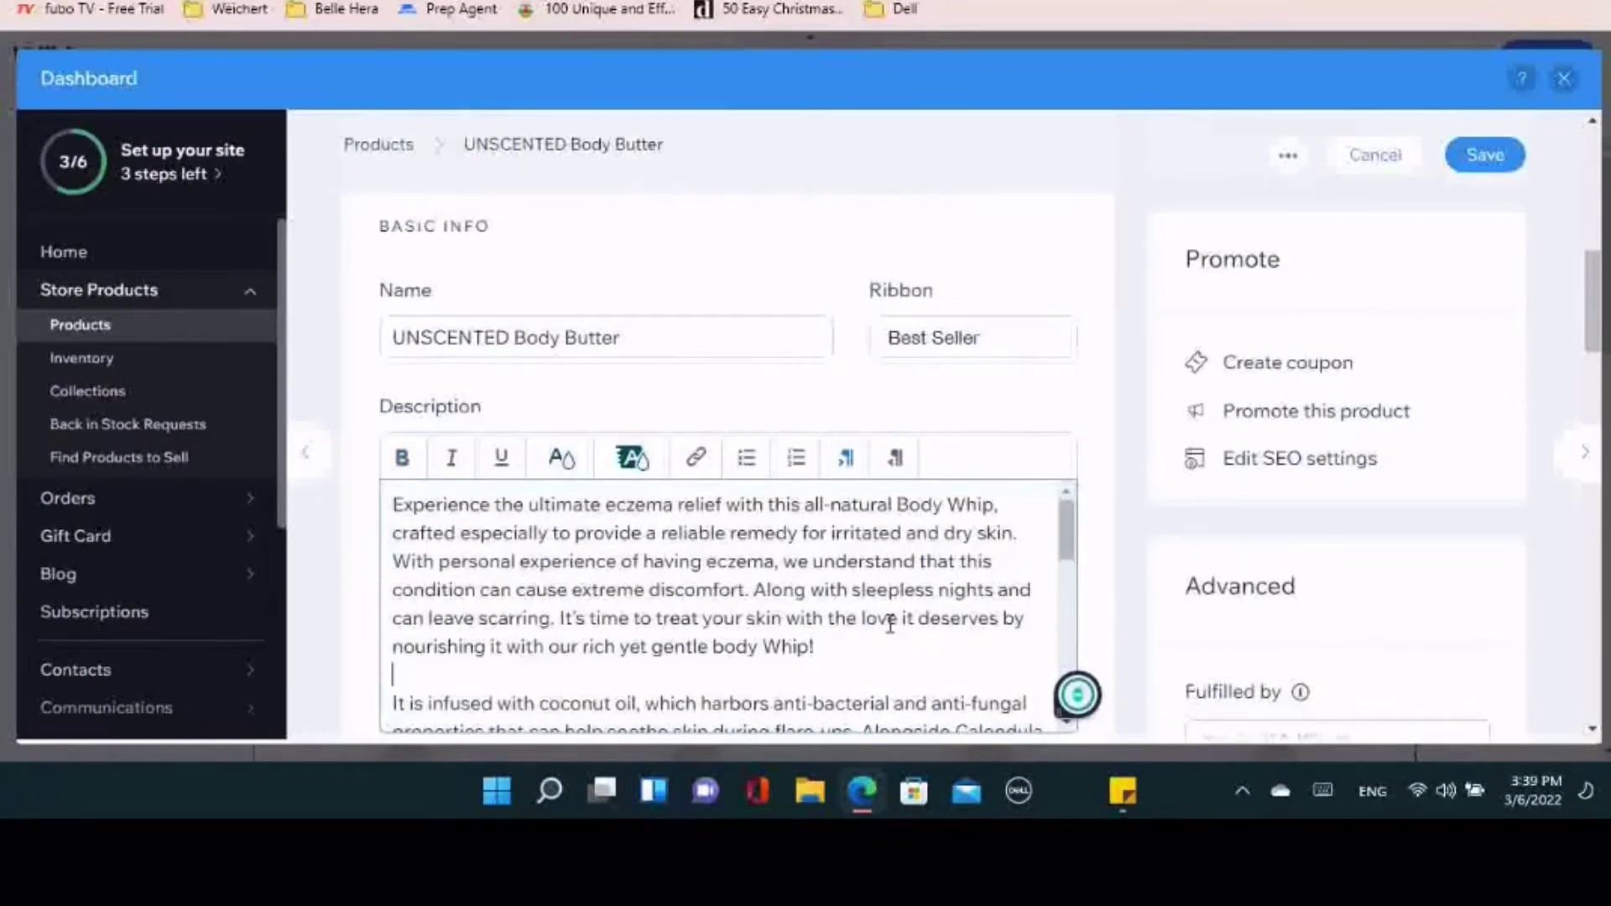
{"action": "scroll", "coordinate": [891, 626], "scroll_direction": "down", "scroll_amount": 2}
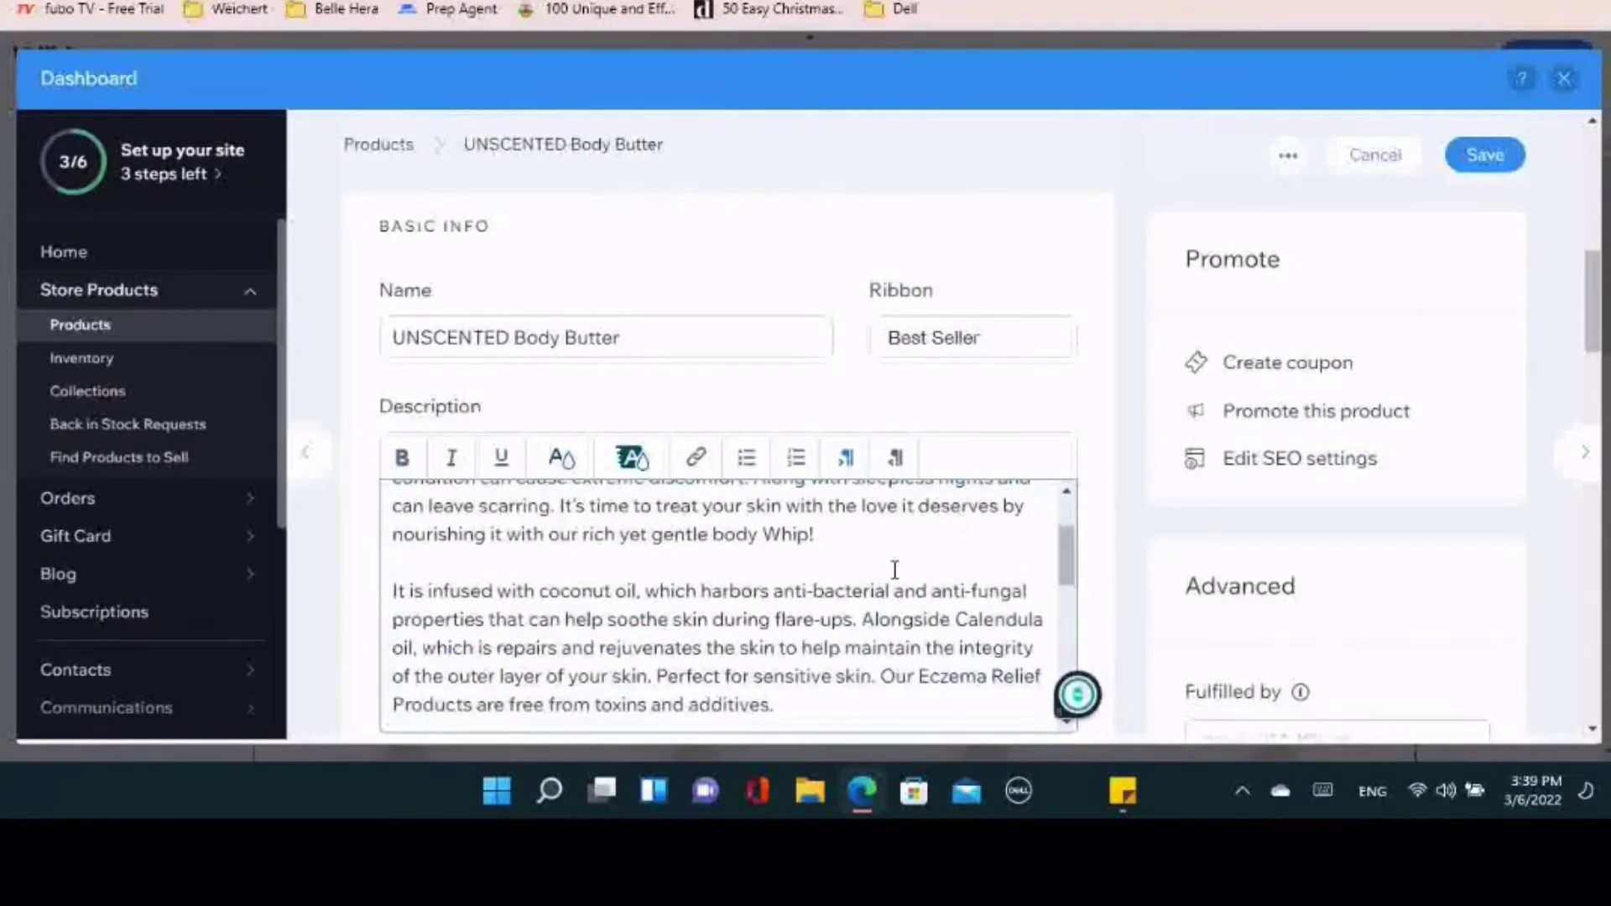
{"action": "scroll", "coordinate": [1062, 331], "scroll_direction": "down", "scroll_amount": 1}
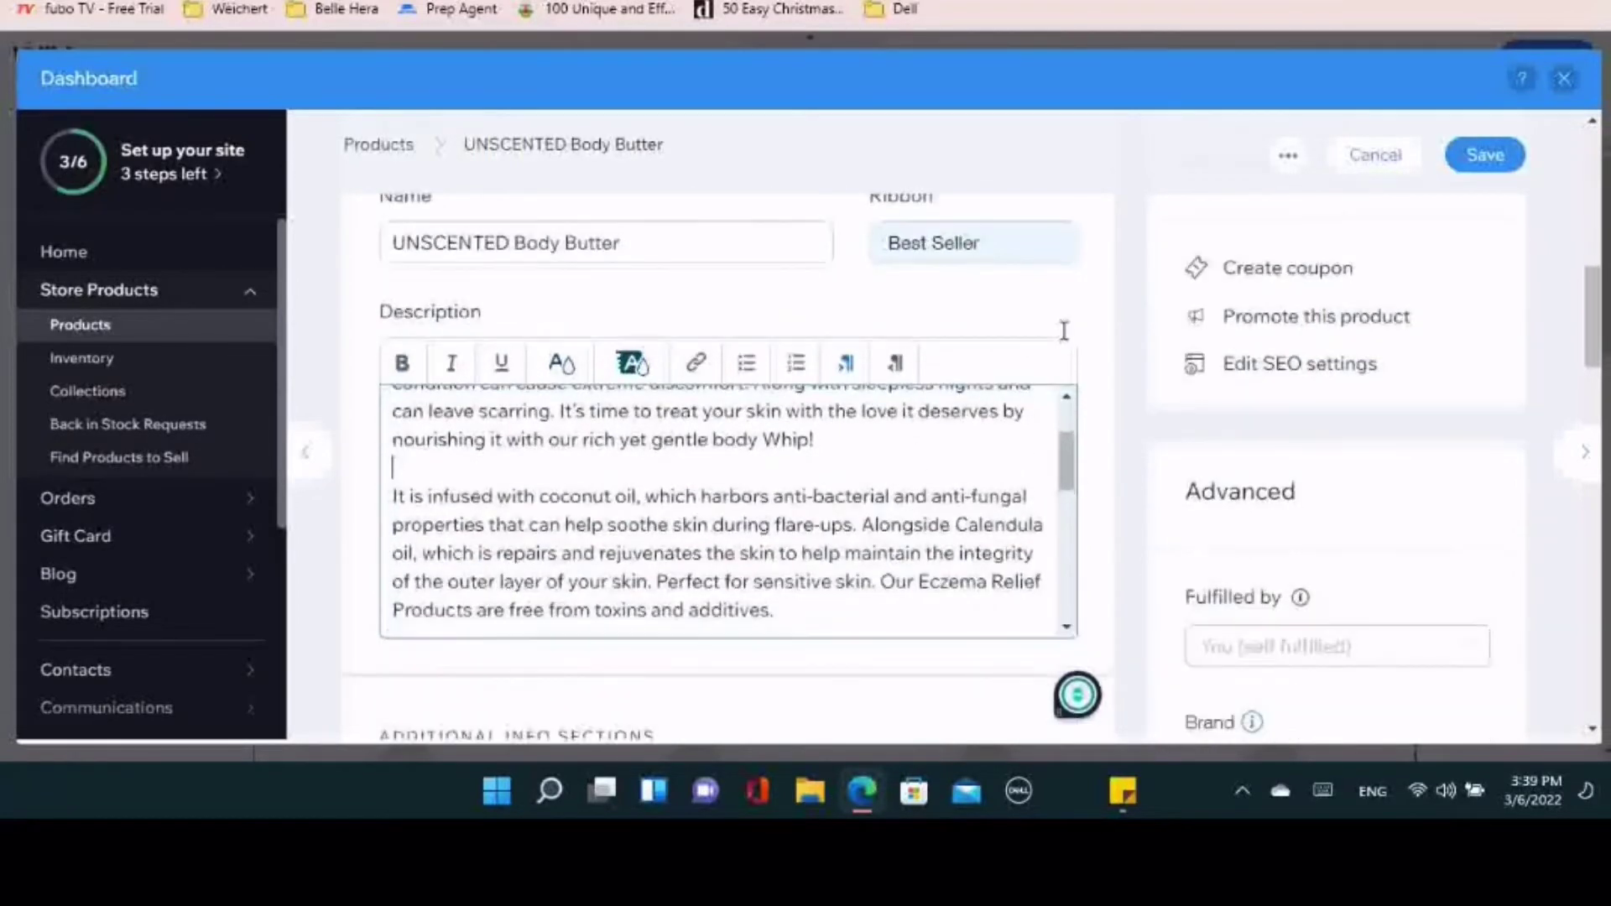
Remove the UNSCENTED Body Butter from the Face collection and add it to the Body collection
{"action": "scroll", "coordinate": [1294, 395], "scroll_direction": "up", "scroll_amount": 4}
{"action": "scroll", "coordinate": [1293, 395], "scroll_direction": "up", "scroll_amount": 2}
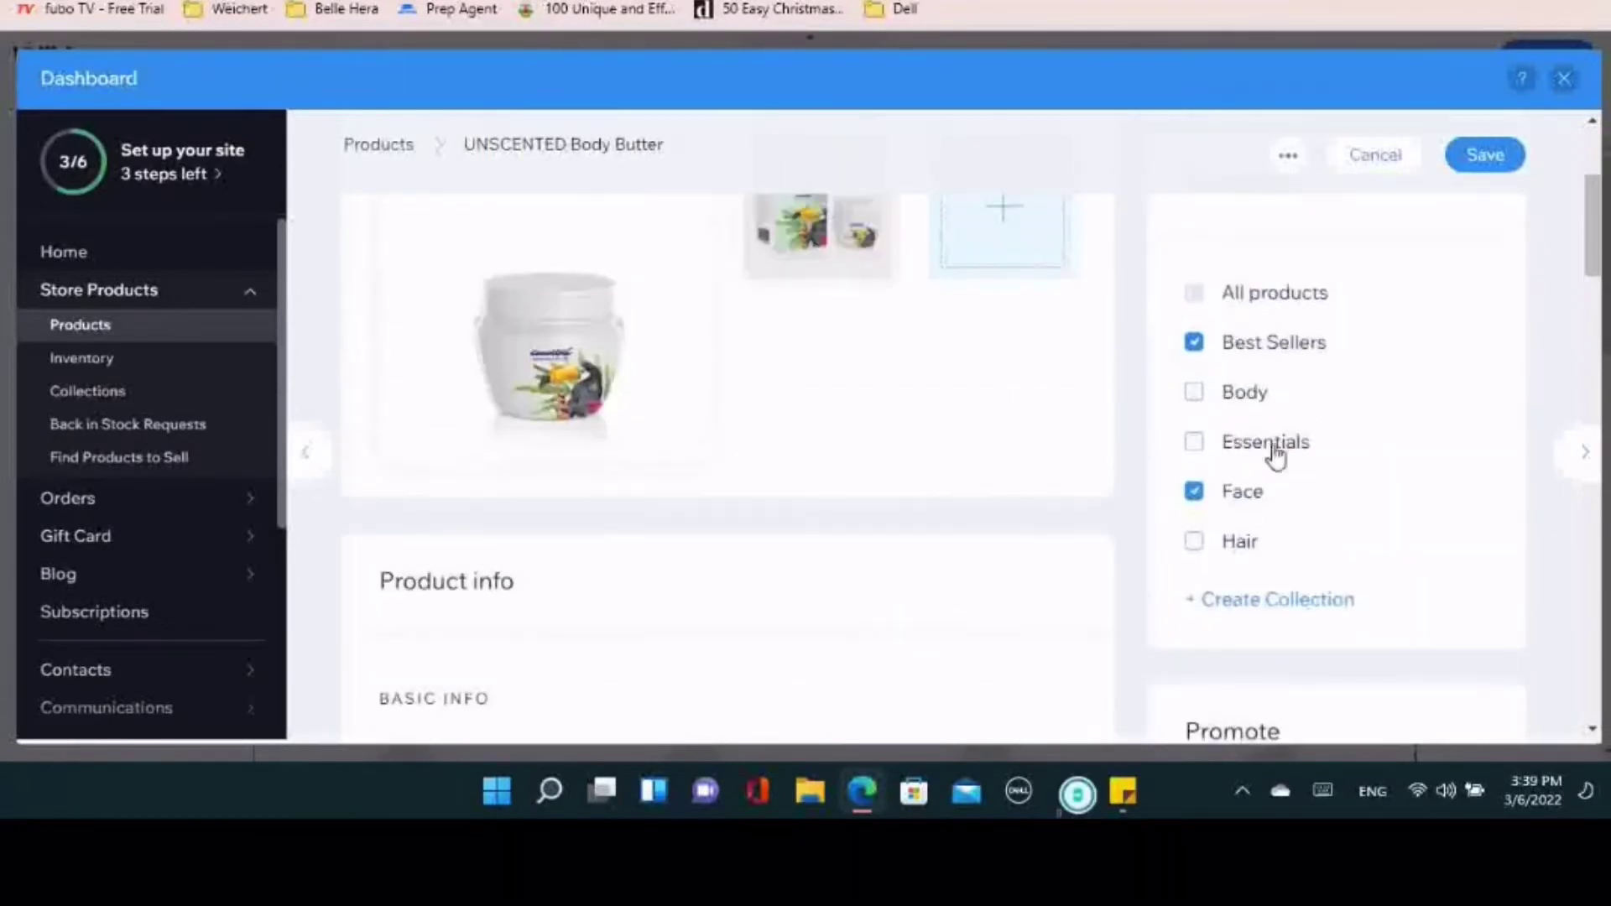
{"action": "left_click", "coordinate": [1243, 497]}
{"action": "left_click", "coordinate": [1235, 399]}
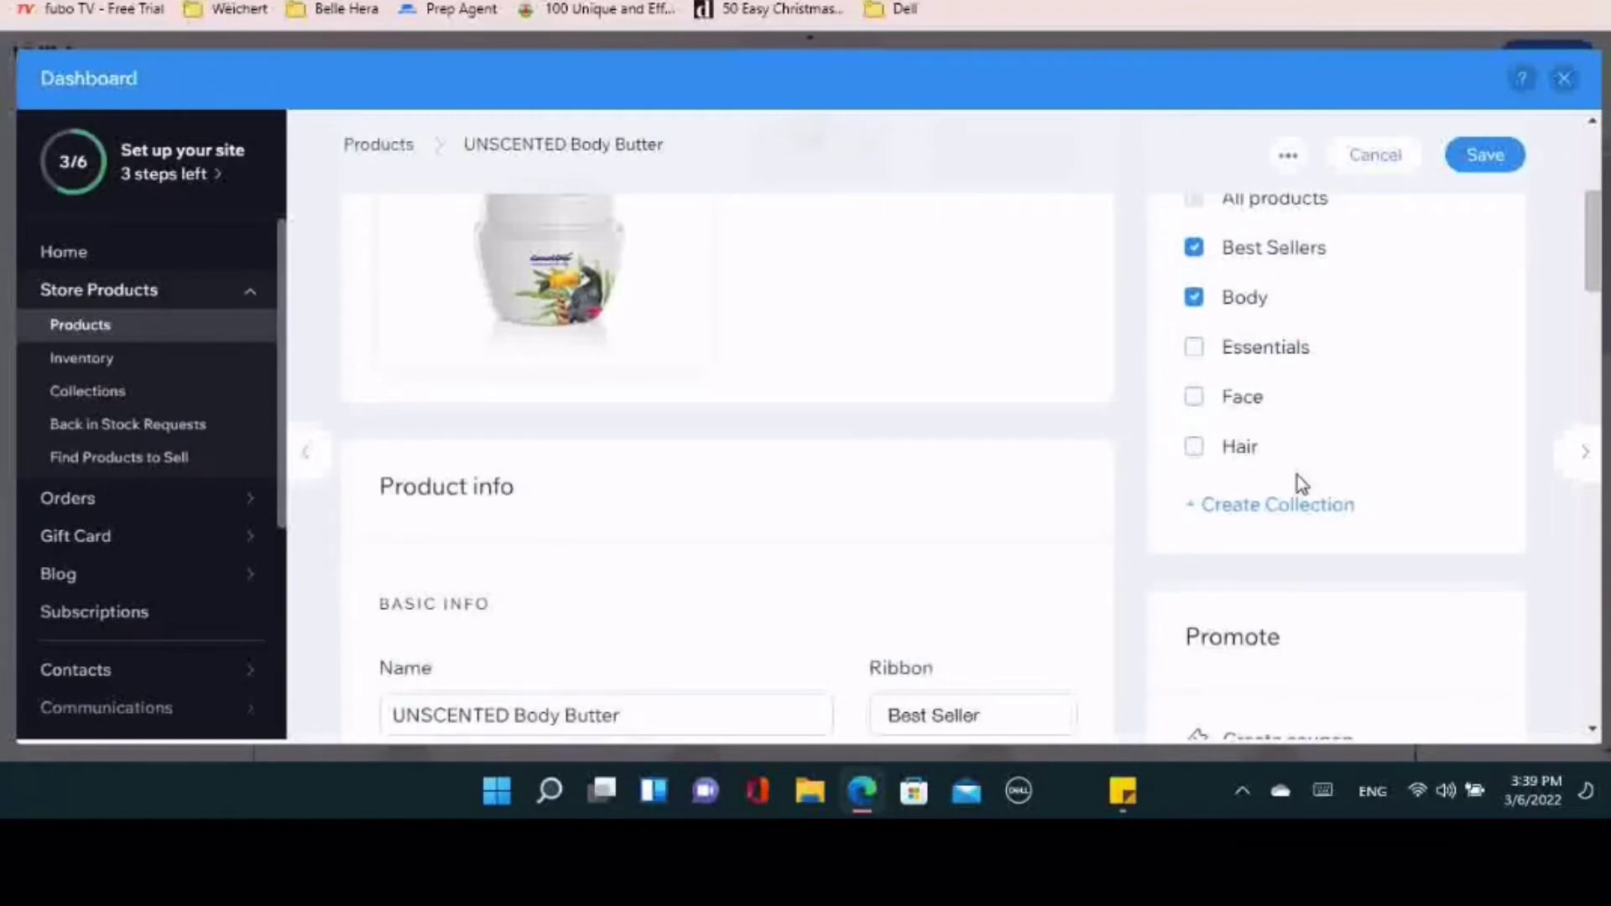
Review the additional info sections and pricing, and save the UNSCENTED Body Butter product
{"action": "scroll", "coordinate": [1297, 487], "scroll_direction": "down", "scroll_amount": 10}
{"action": "scroll", "coordinate": [741, 478], "scroll_direction": "down", "scroll_amount": 2}
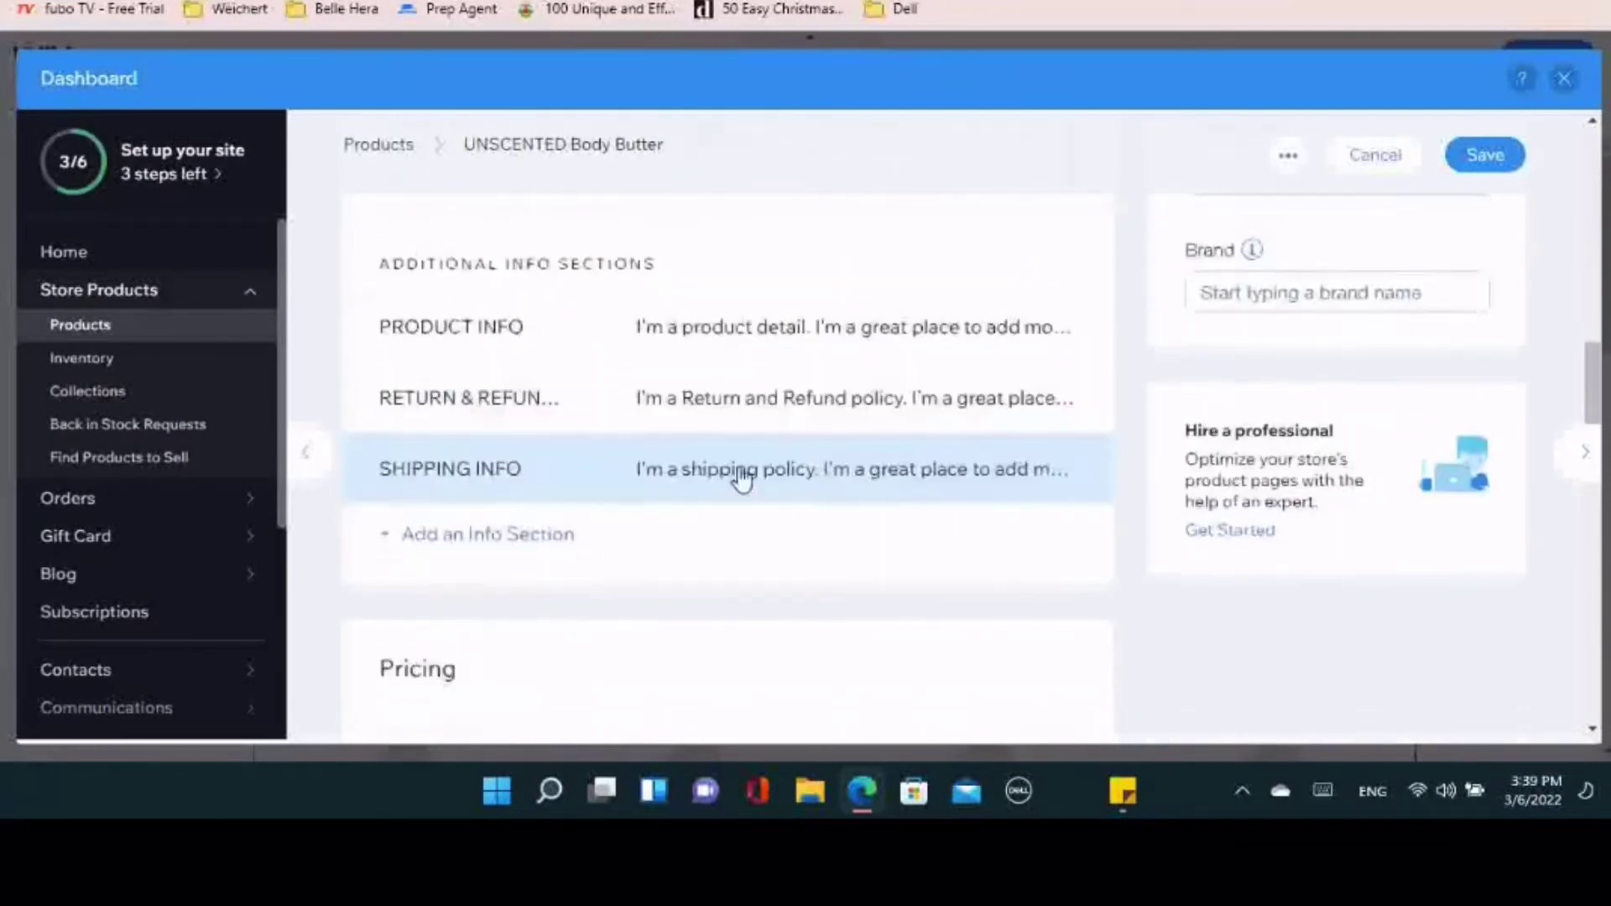
{"action": "scroll", "coordinate": [742, 478], "scroll_direction": "down", "scroll_amount": 3}
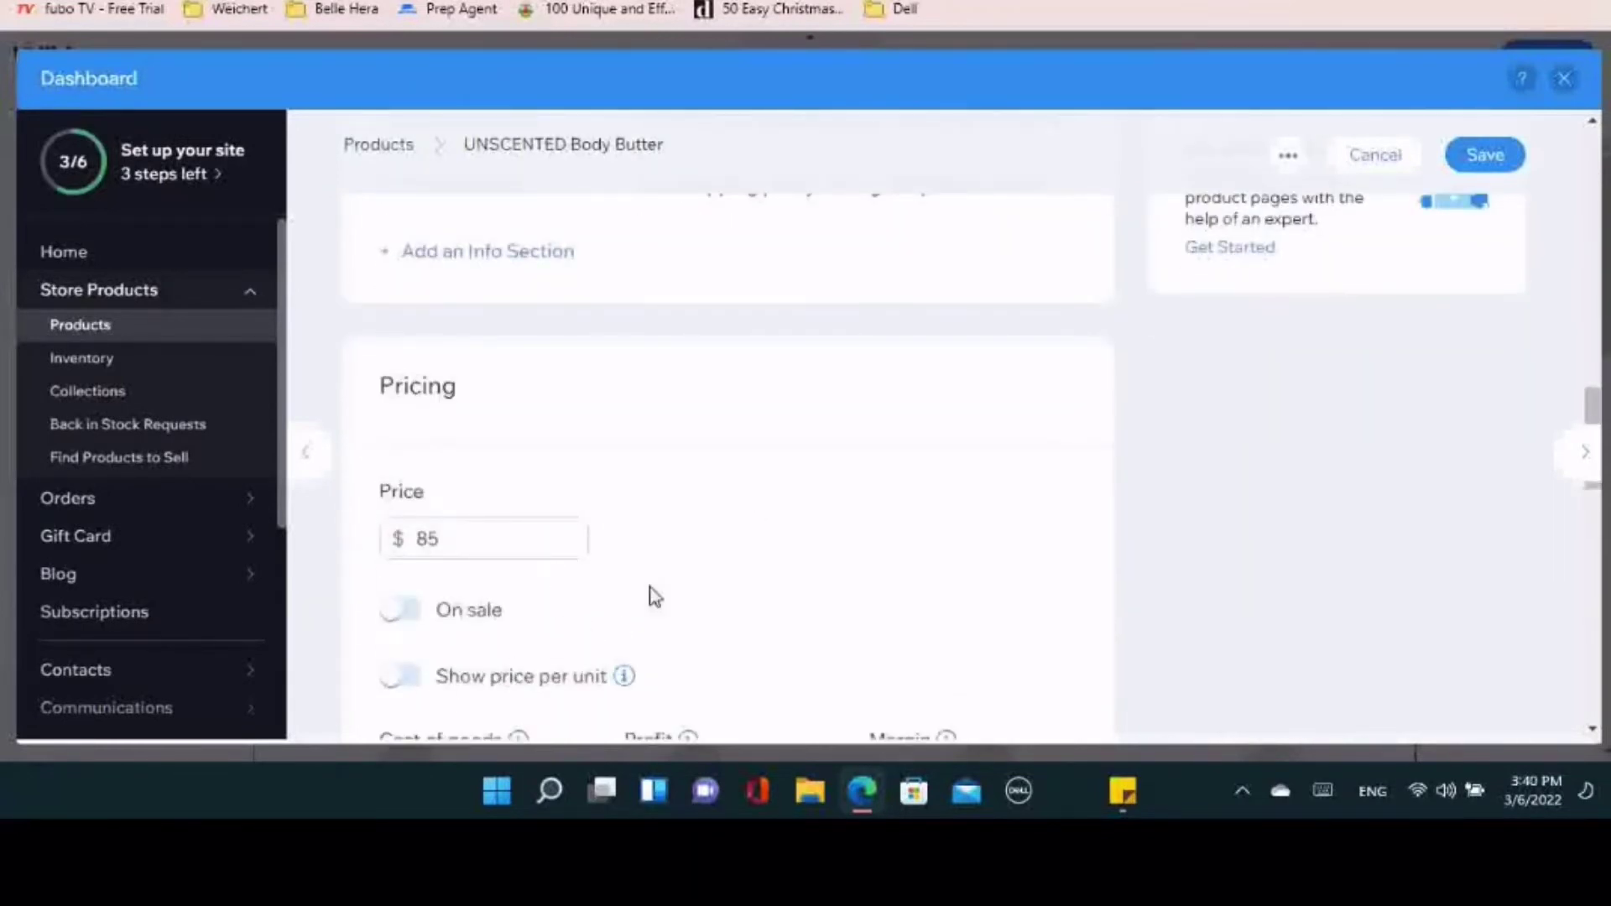
{"action": "scroll", "coordinate": [993, 558], "scroll_direction": "down", "scroll_amount": 2}
{"action": "scroll", "coordinate": [992, 557], "scroll_direction": "down", "scroll_amount": 1}
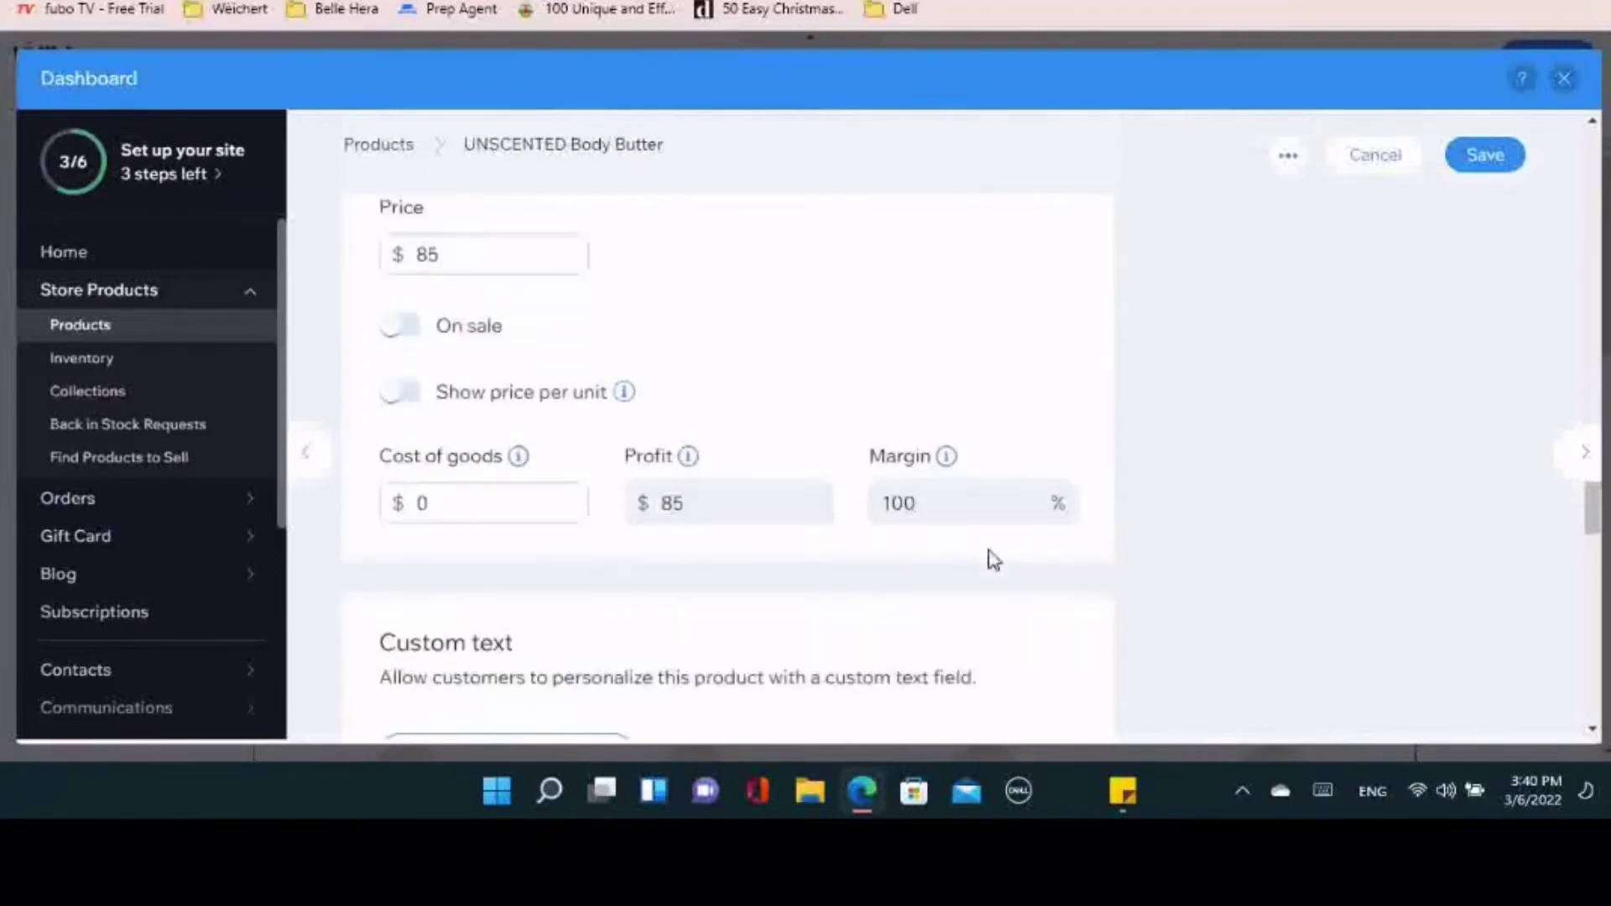
{"action": "left_click", "coordinate": [1507, 155]}
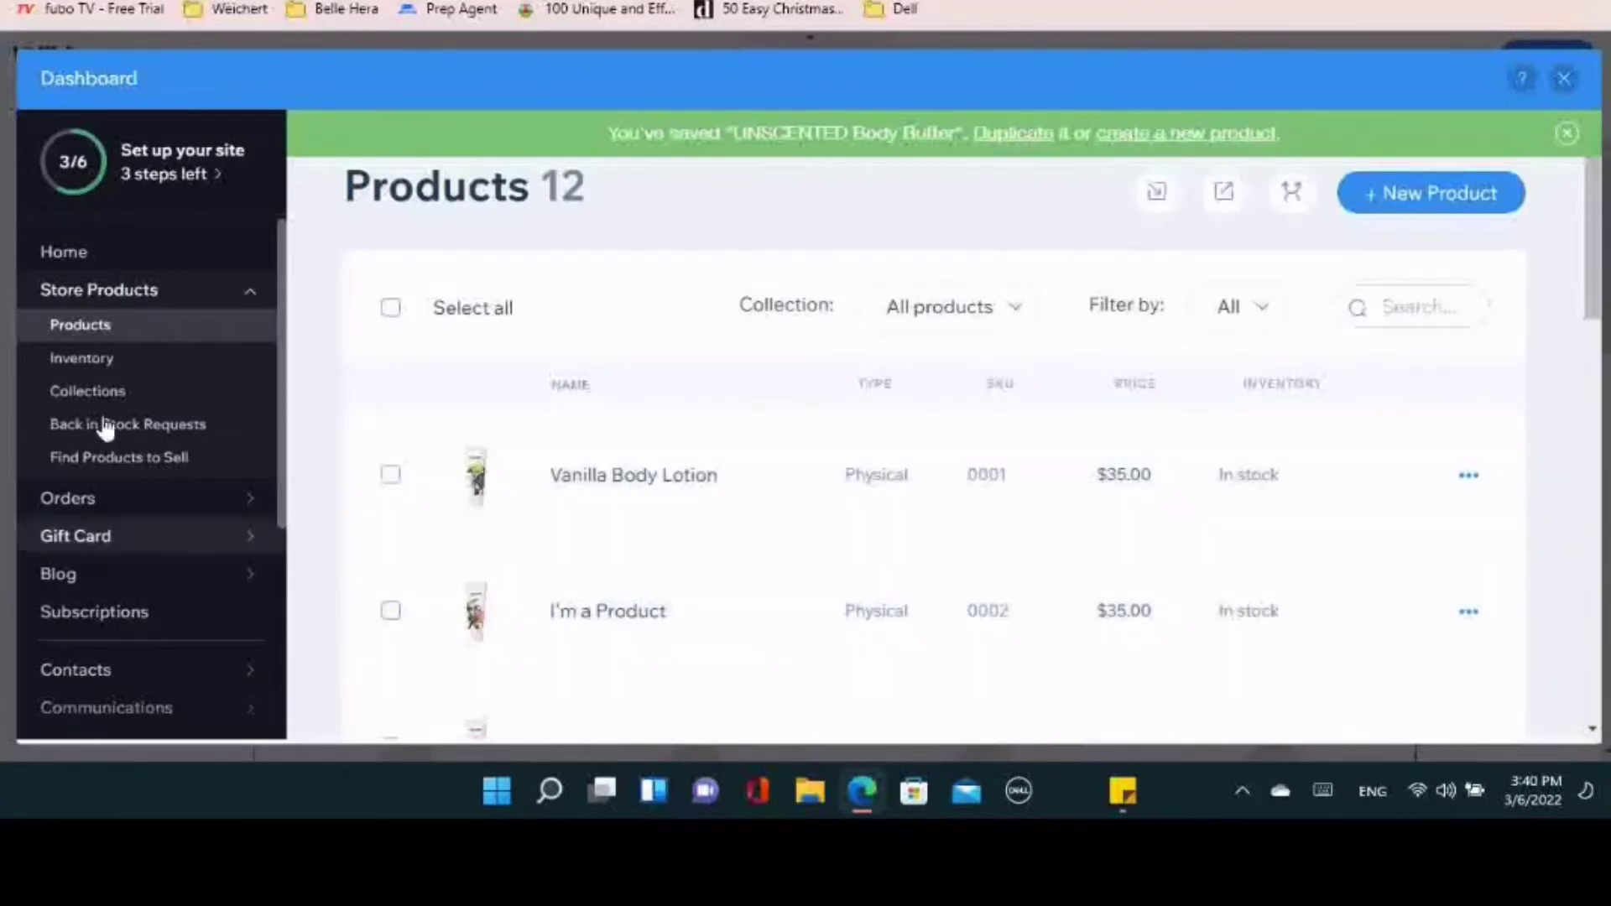
Open the store's collections and rename the Body collection as "Body Lotion"
{"action": "left_click", "coordinate": [87, 392]}
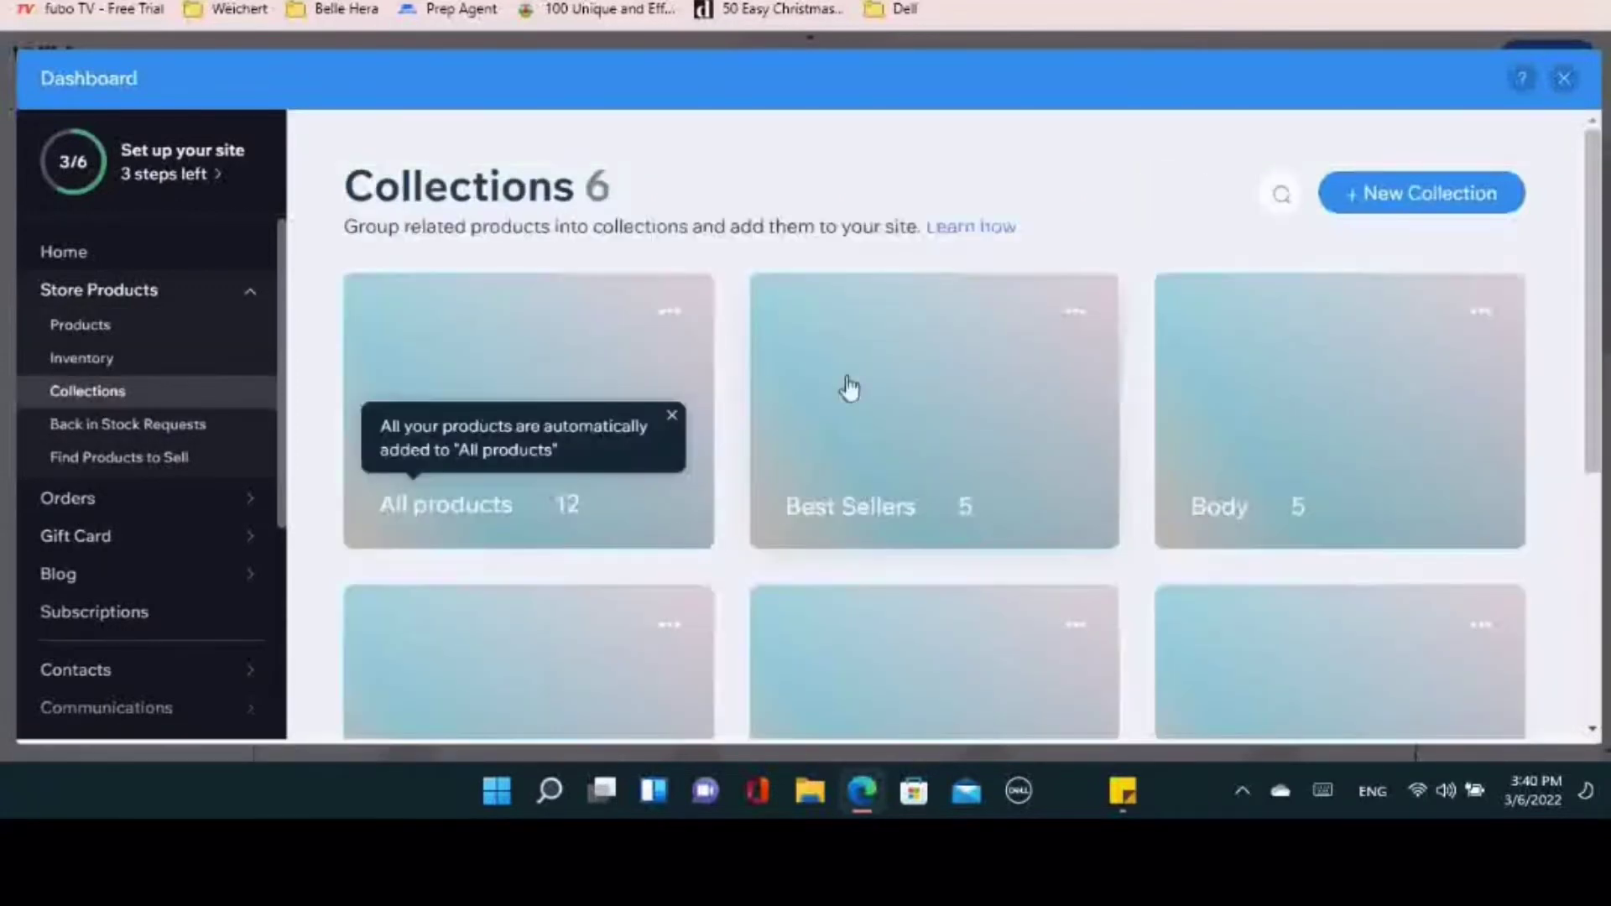
{"action": "scroll", "coordinate": [863, 360], "scroll_direction": "down", "scroll_amount": 3}
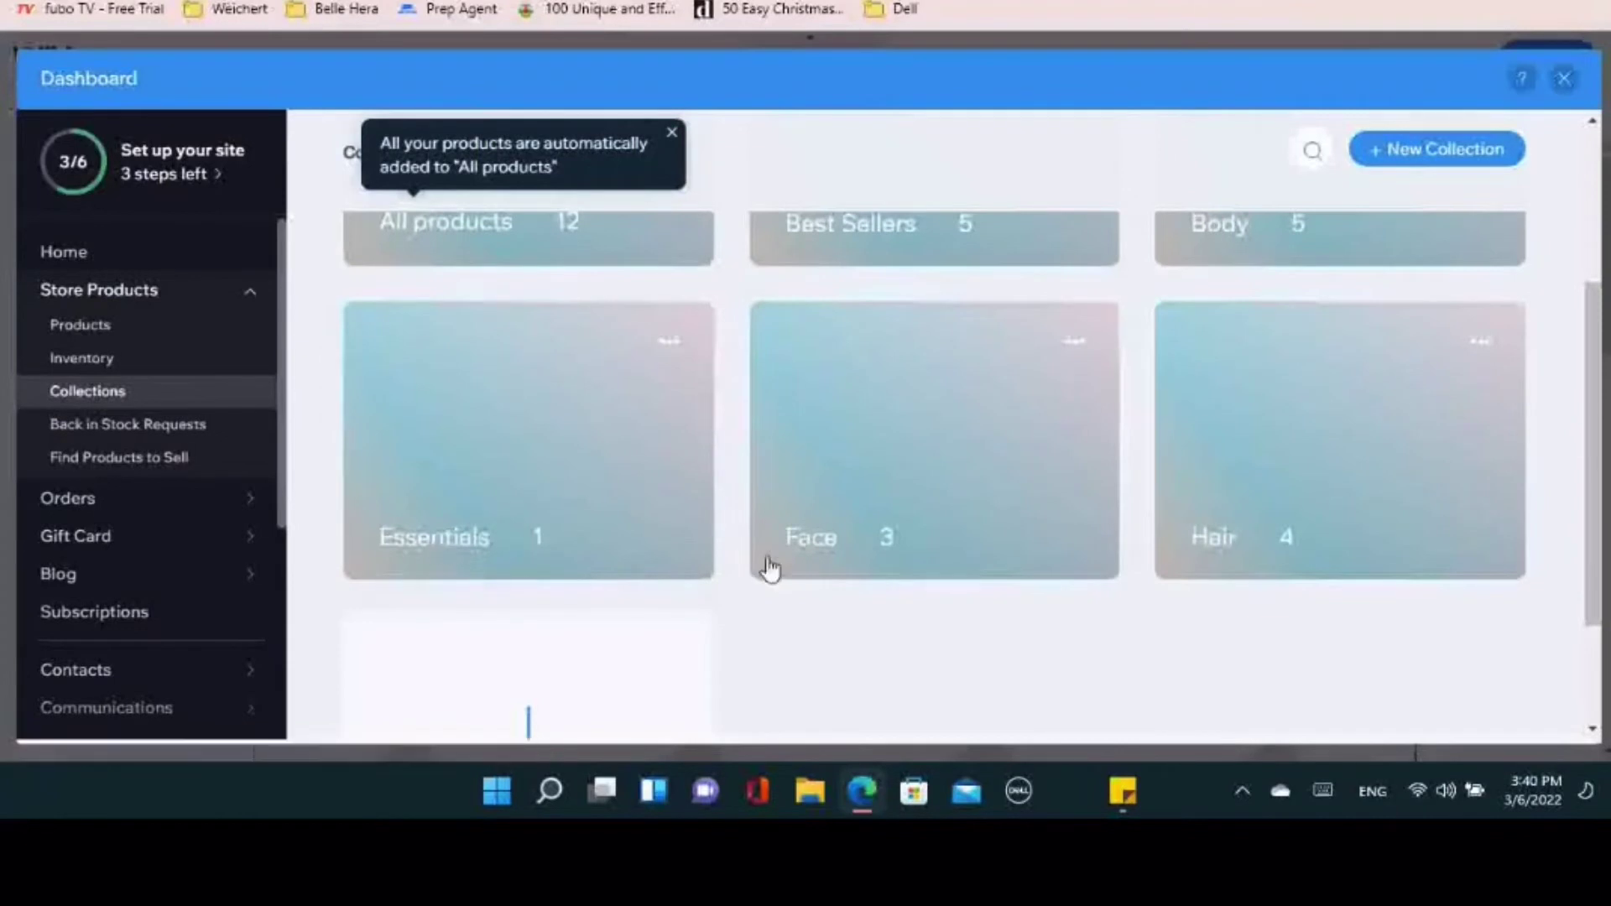
{"action": "left_click", "coordinate": [827, 531]}
{"action": "scroll", "coordinate": [827, 530], "scroll_direction": "up", "scroll_amount": 1}
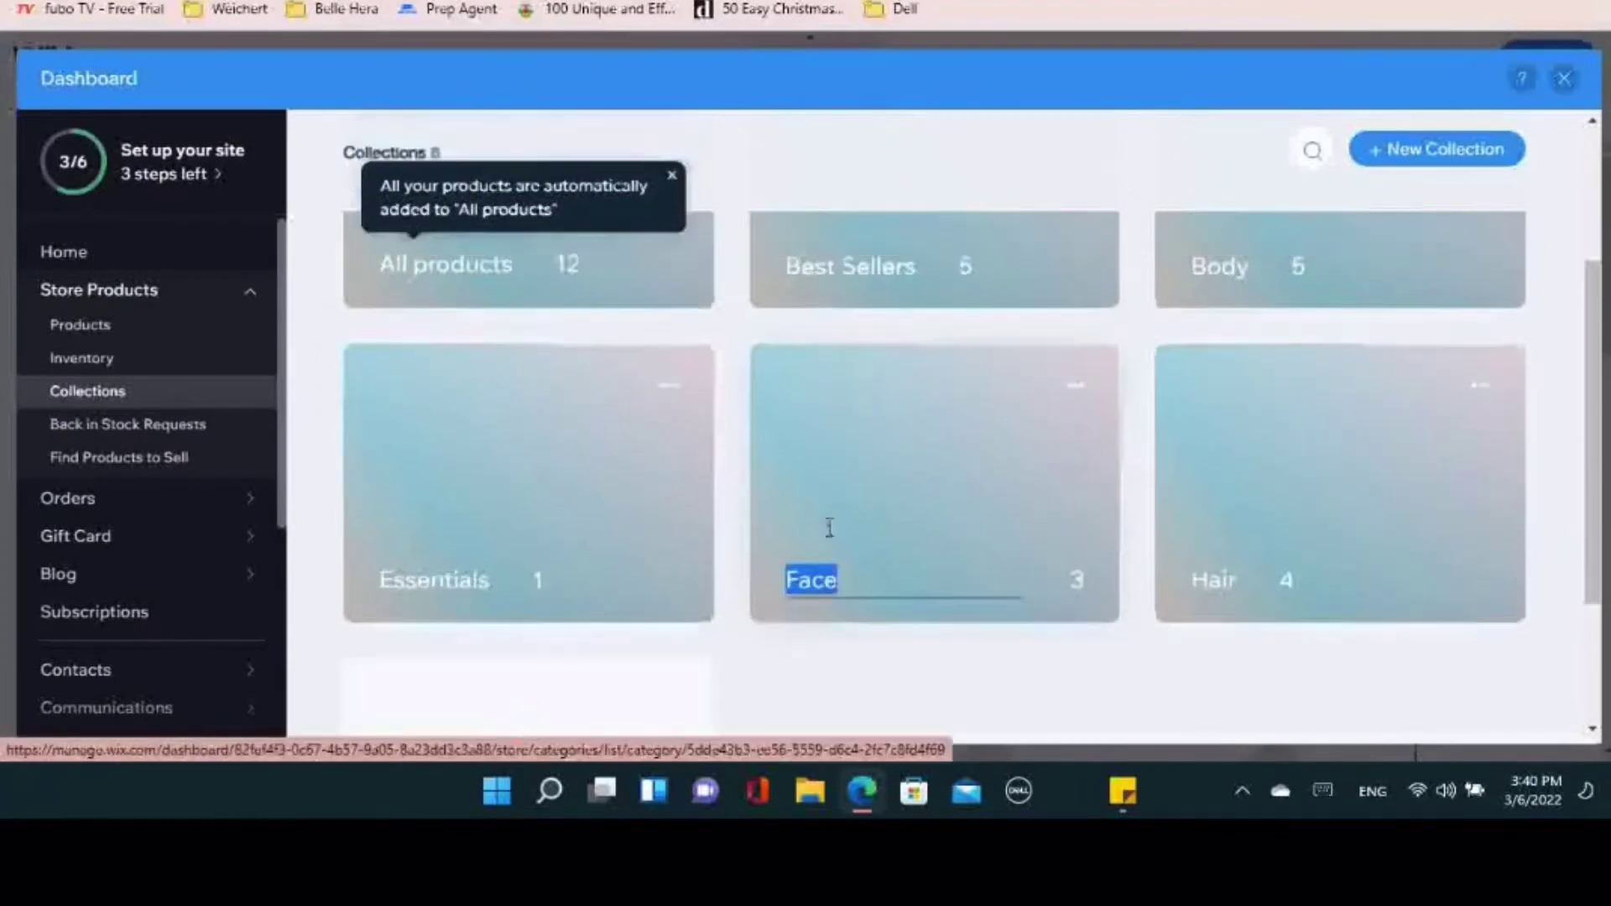
{"action": "left_click", "coordinate": [1221, 319]}
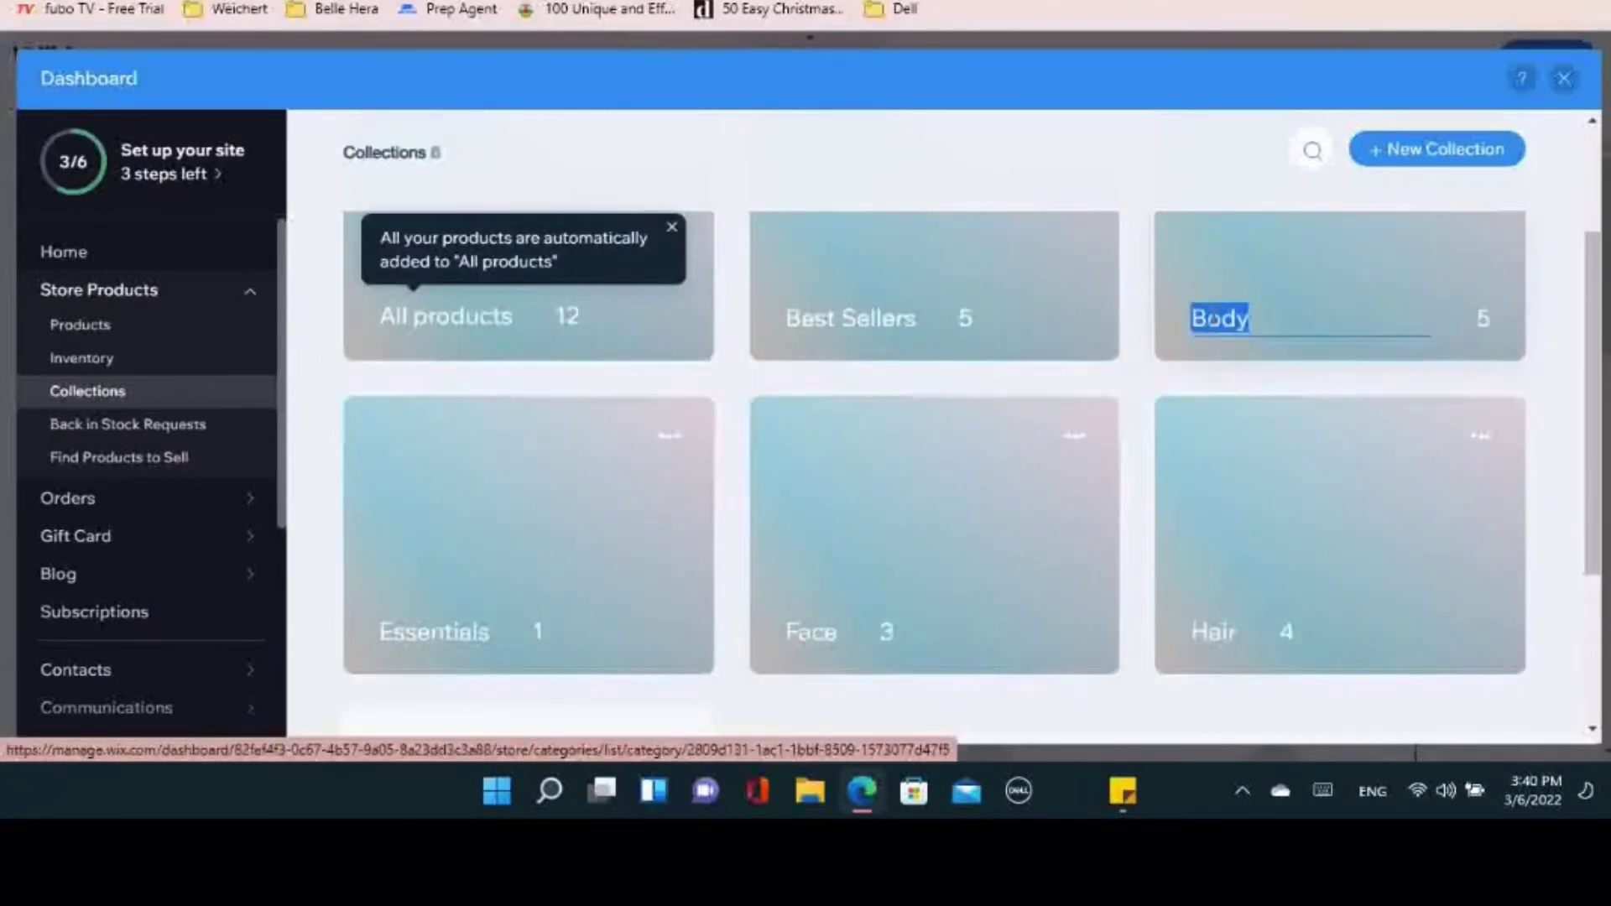
{"action": "type", "text": "Bod"}
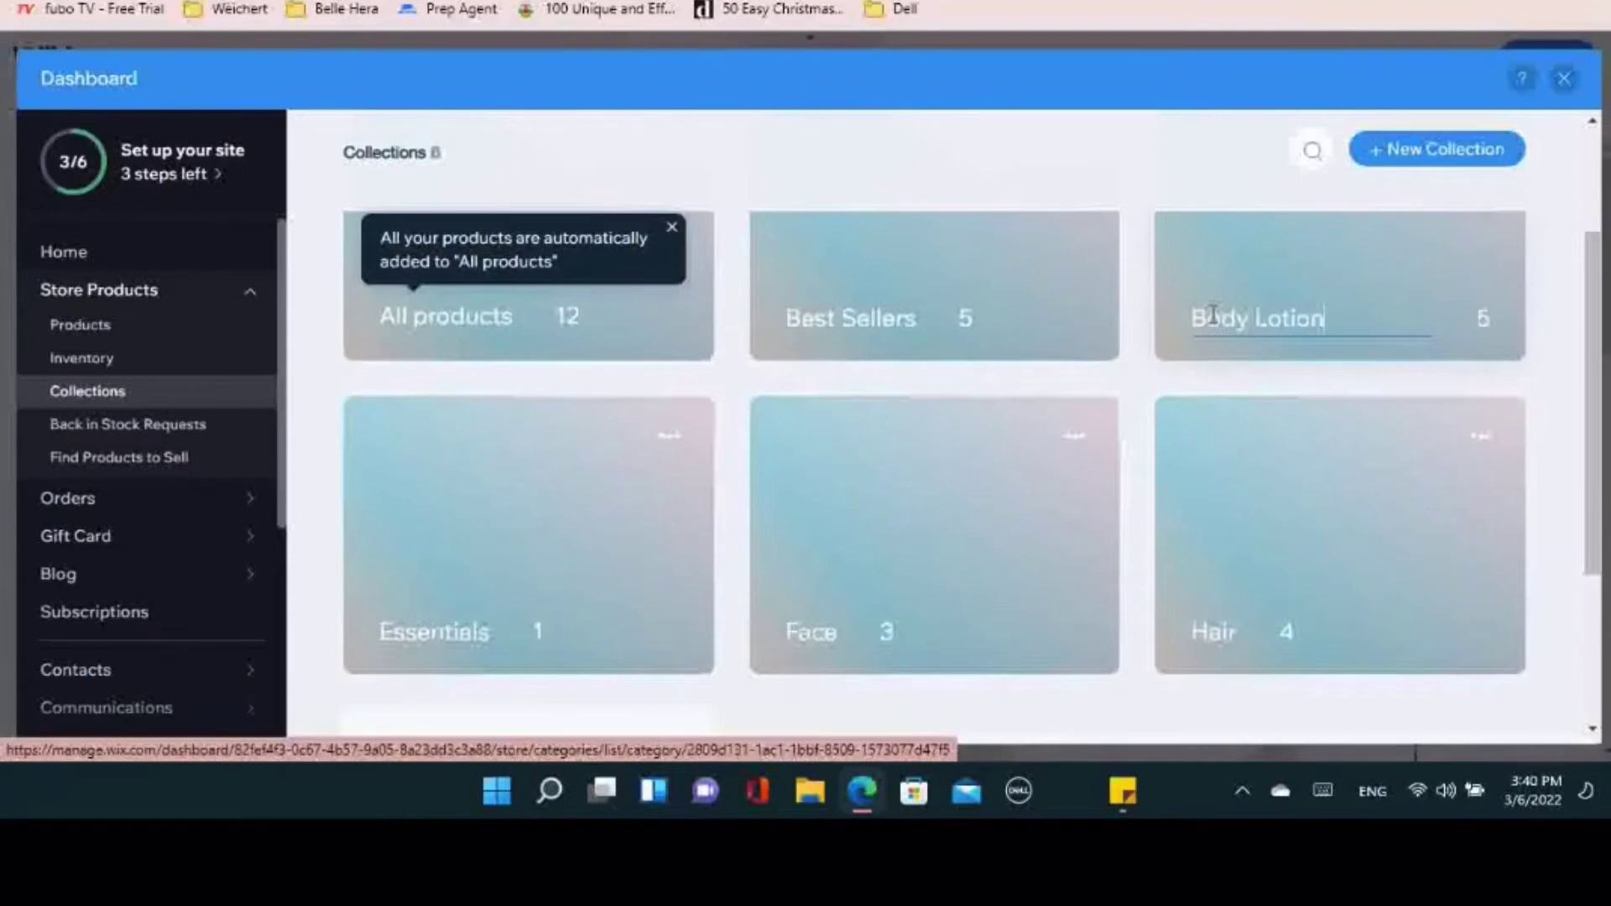
Rename the Face collection as "Body Butter" and replace the name of the Hair collection
{"action": "left_click", "coordinate": [818, 631]}
{"action": "type", "text": "Body"}
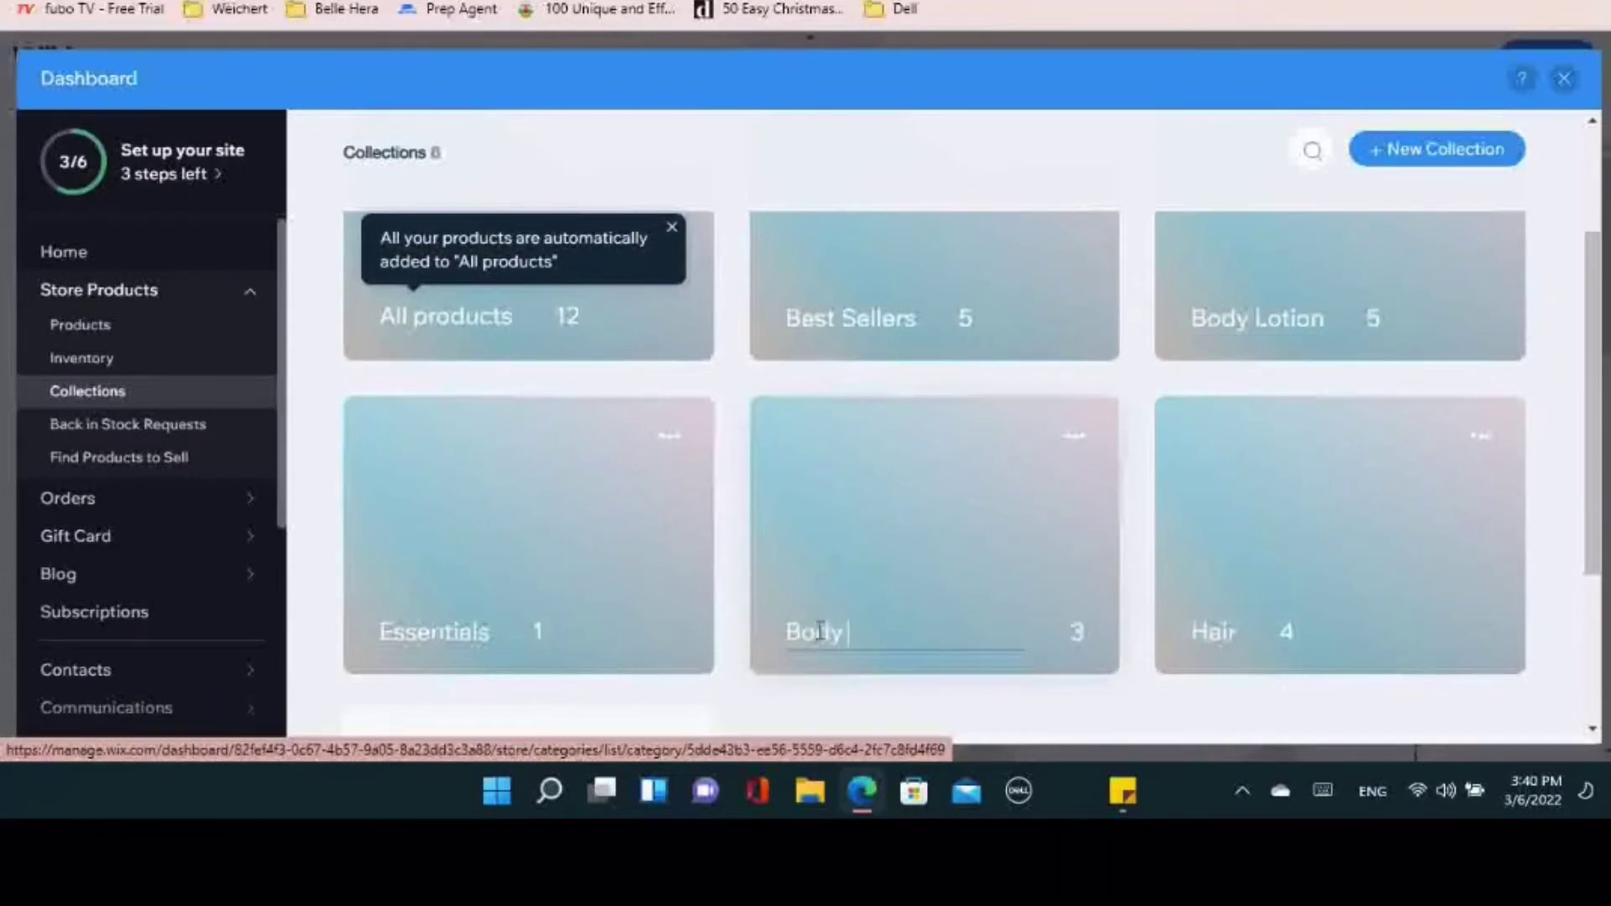
{"action": "type", "text": " Butter"}
{"action": "left_click", "coordinate": [1200, 631]}
{"action": "type", "text": "S"}
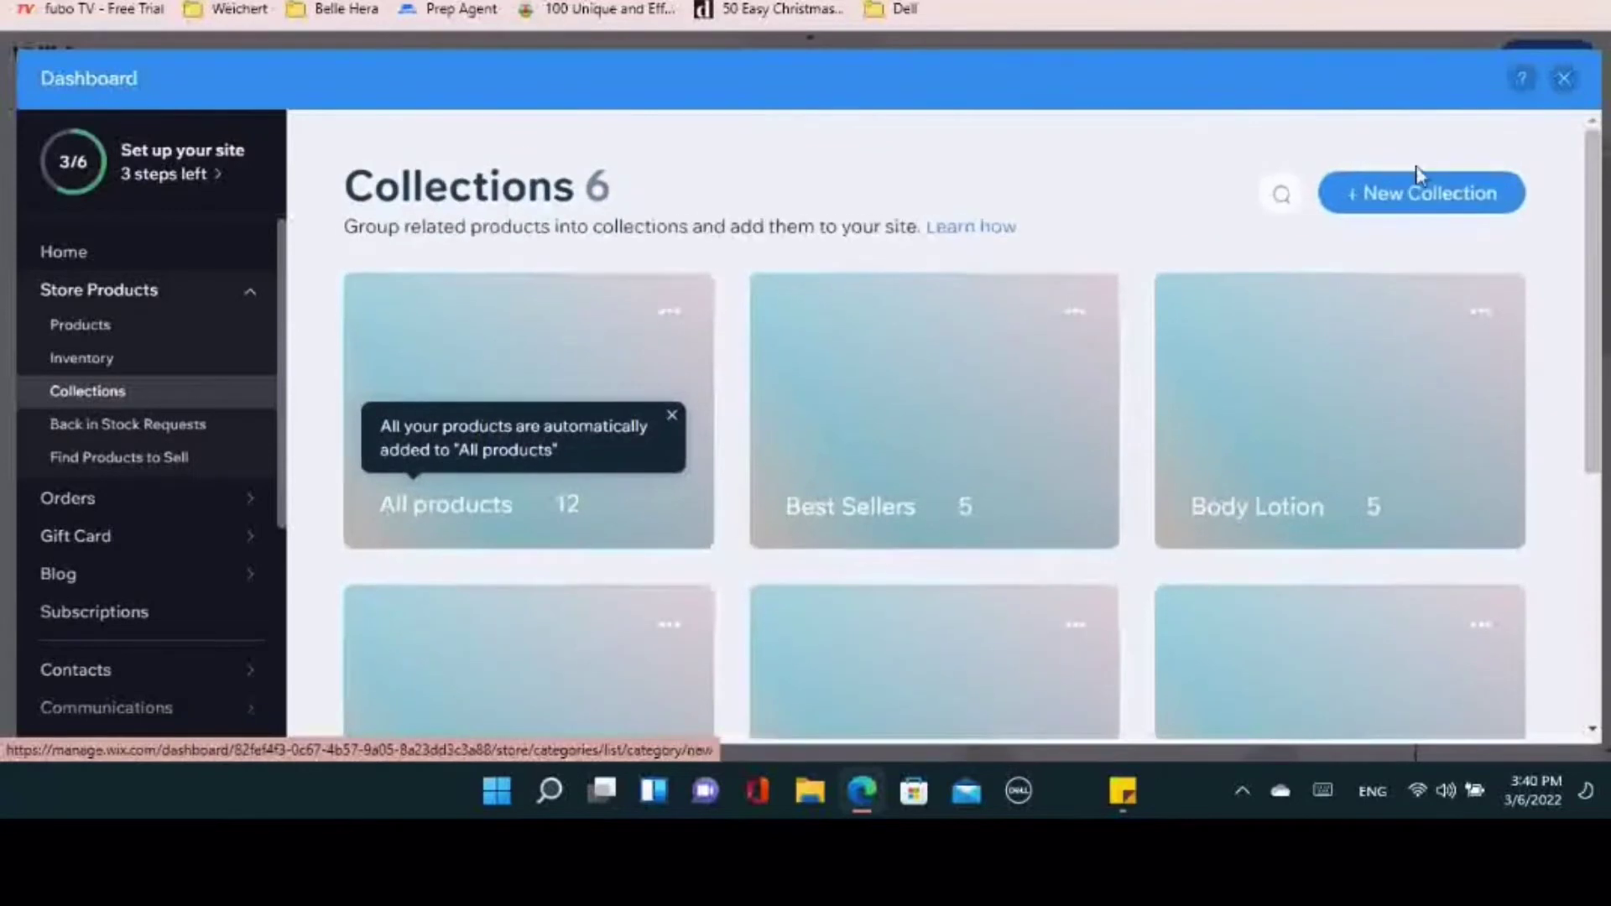
Start a new collection and name it "Lip Gloss"
{"action": "left_click", "coordinate": [1415, 195]}
{"action": "left_click", "coordinate": [1359, 471]}
{"action": "key", "text": "ctrl+a"}
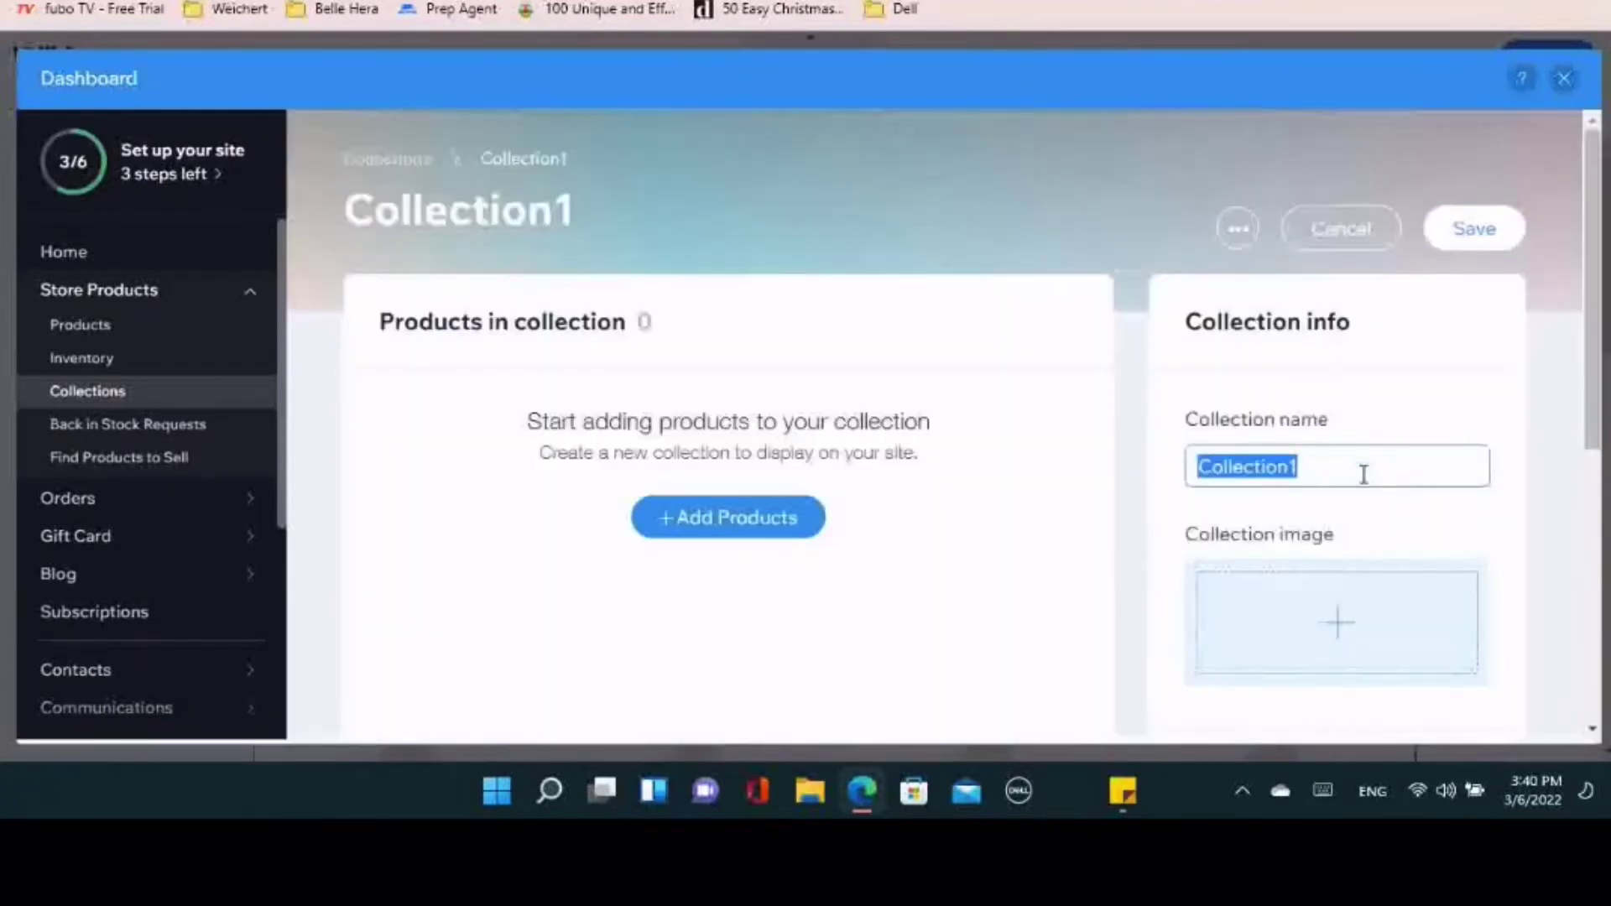
{"action": "type", "text": "Lip Gloss"}
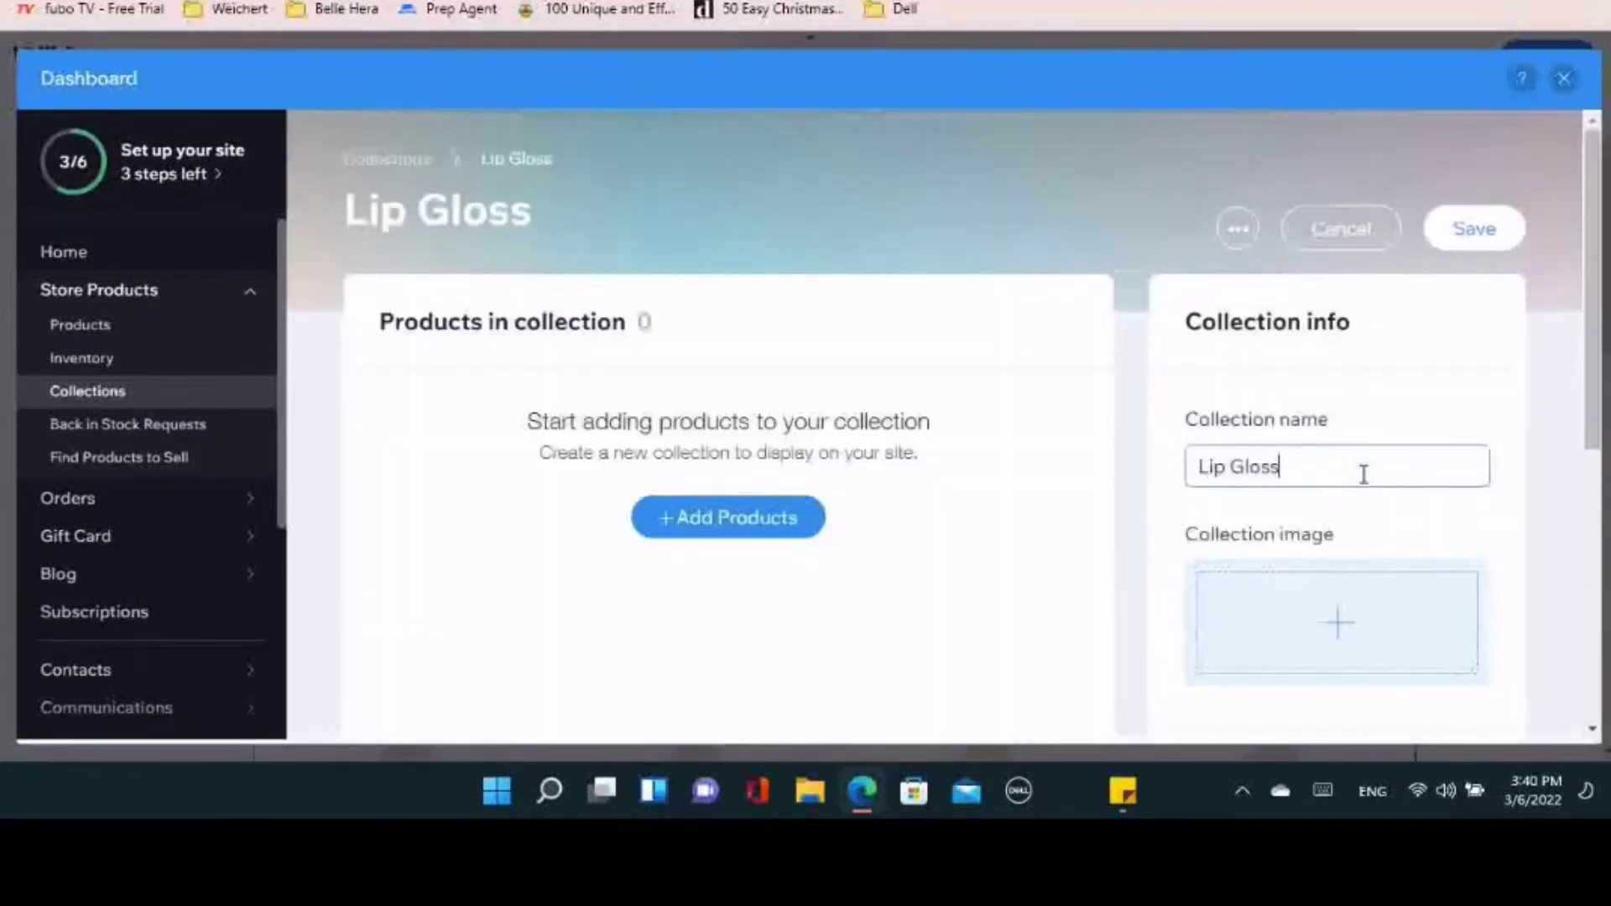
Browse the products available for the Lip Gloss collection and close the list without choosing any
{"action": "left_click", "coordinate": [722, 530]}
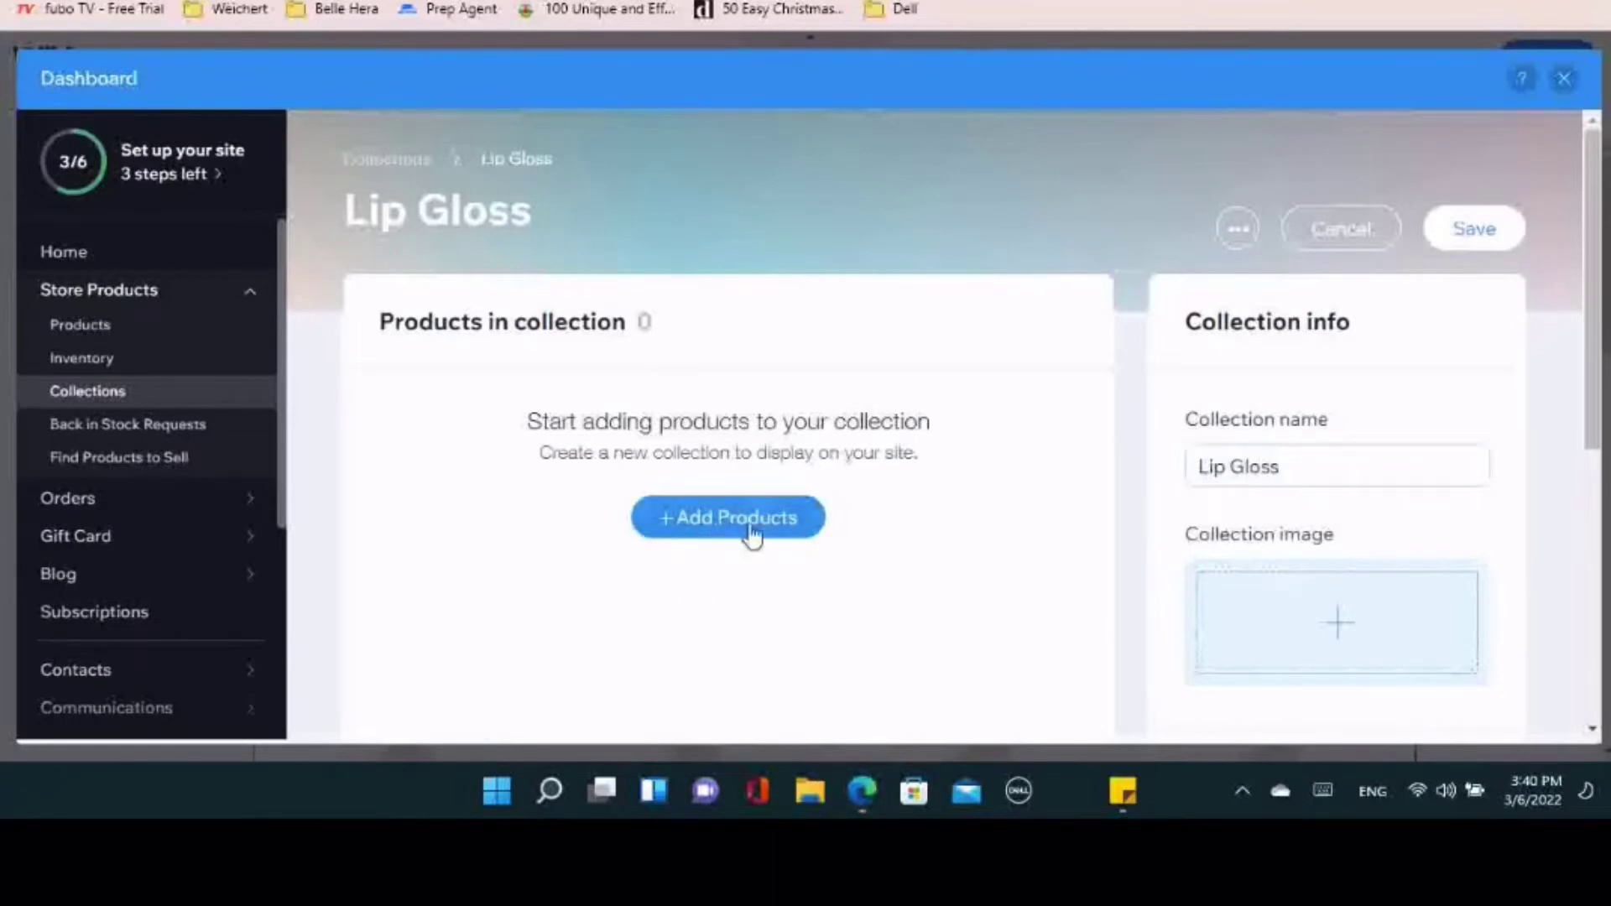
{"action": "left_click", "coordinate": [735, 519]}
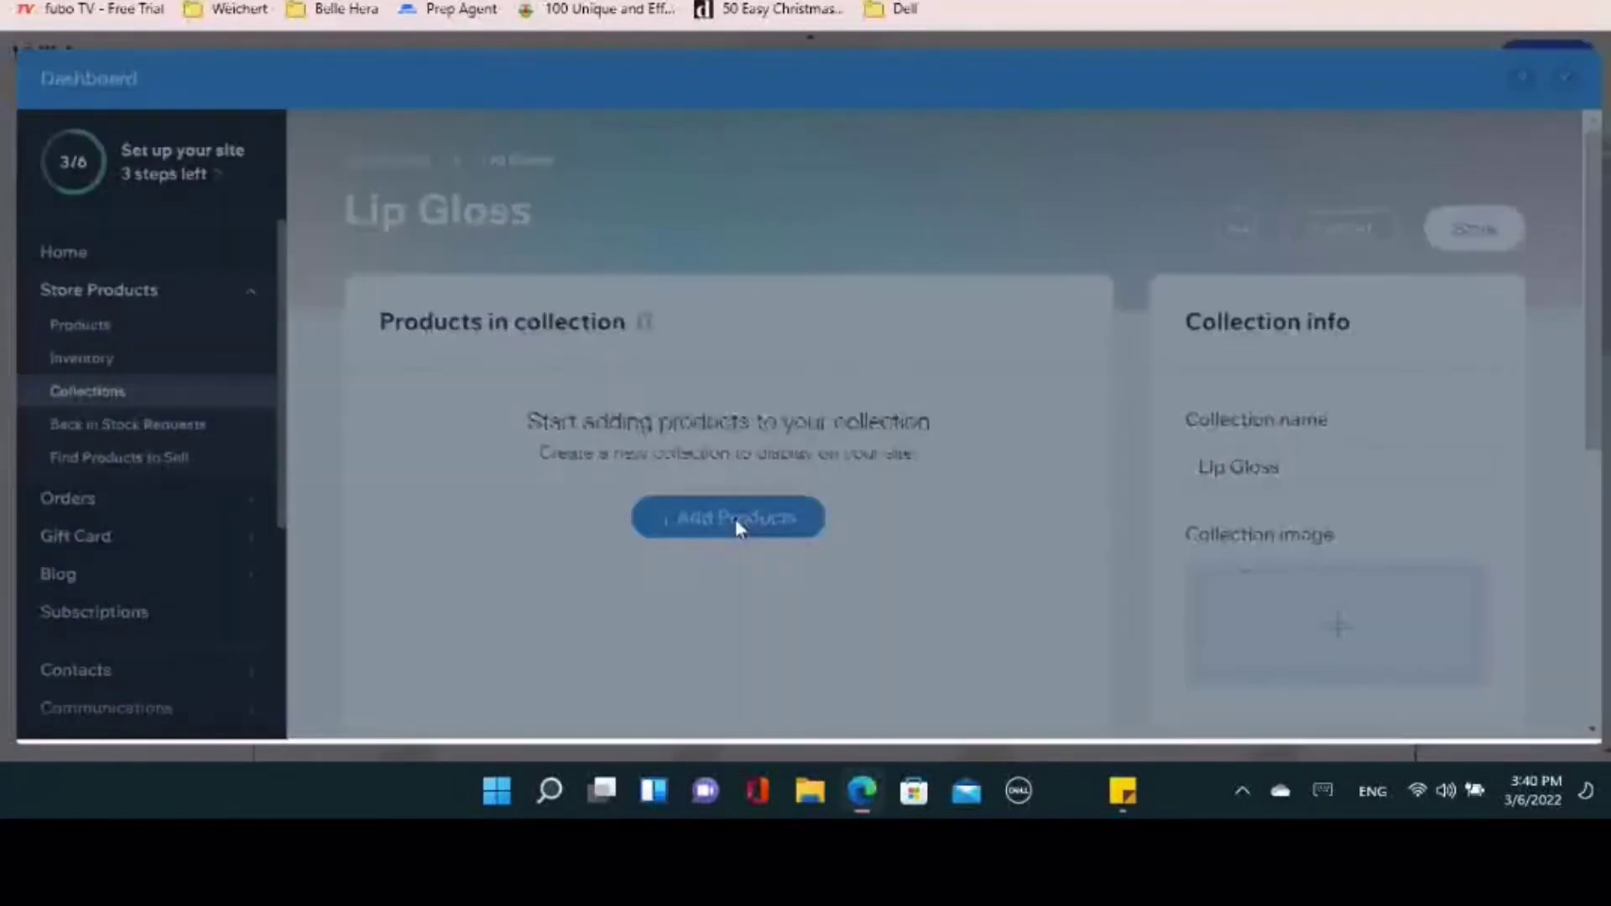
{"action": "scroll", "coordinate": [749, 440], "scroll_direction": "down", "scroll_amount": 5}
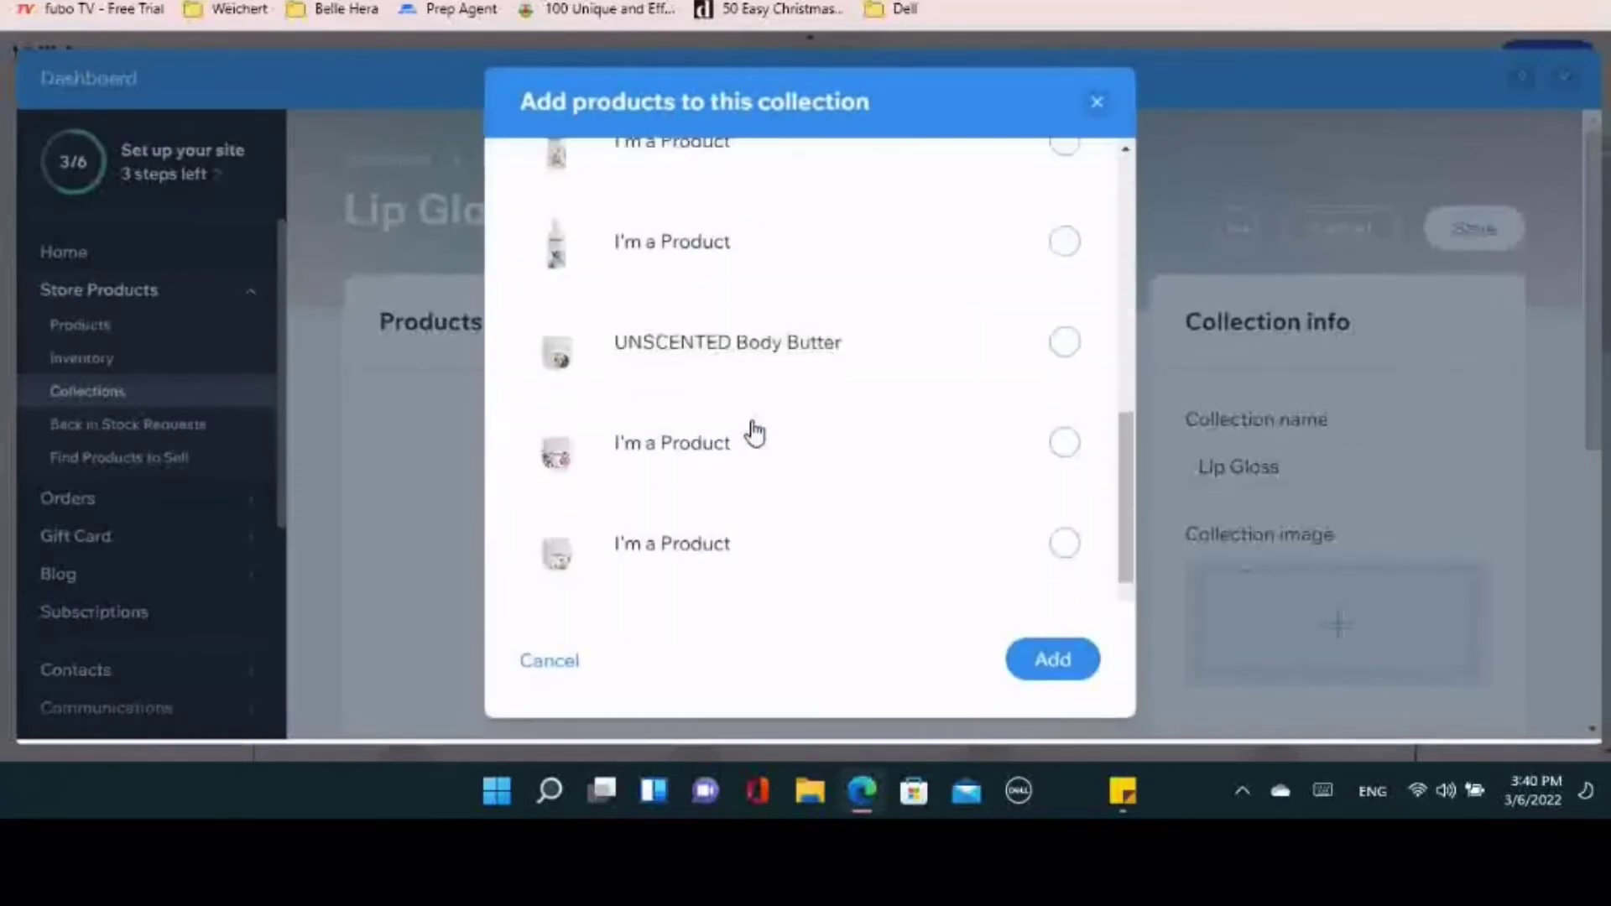
{"action": "scroll", "coordinate": [756, 430], "scroll_direction": "up", "scroll_amount": 3}
{"action": "scroll", "coordinate": [755, 430], "scroll_direction": "up", "scroll_amount": 3}
{"action": "left_click", "coordinate": [1059, 664]}
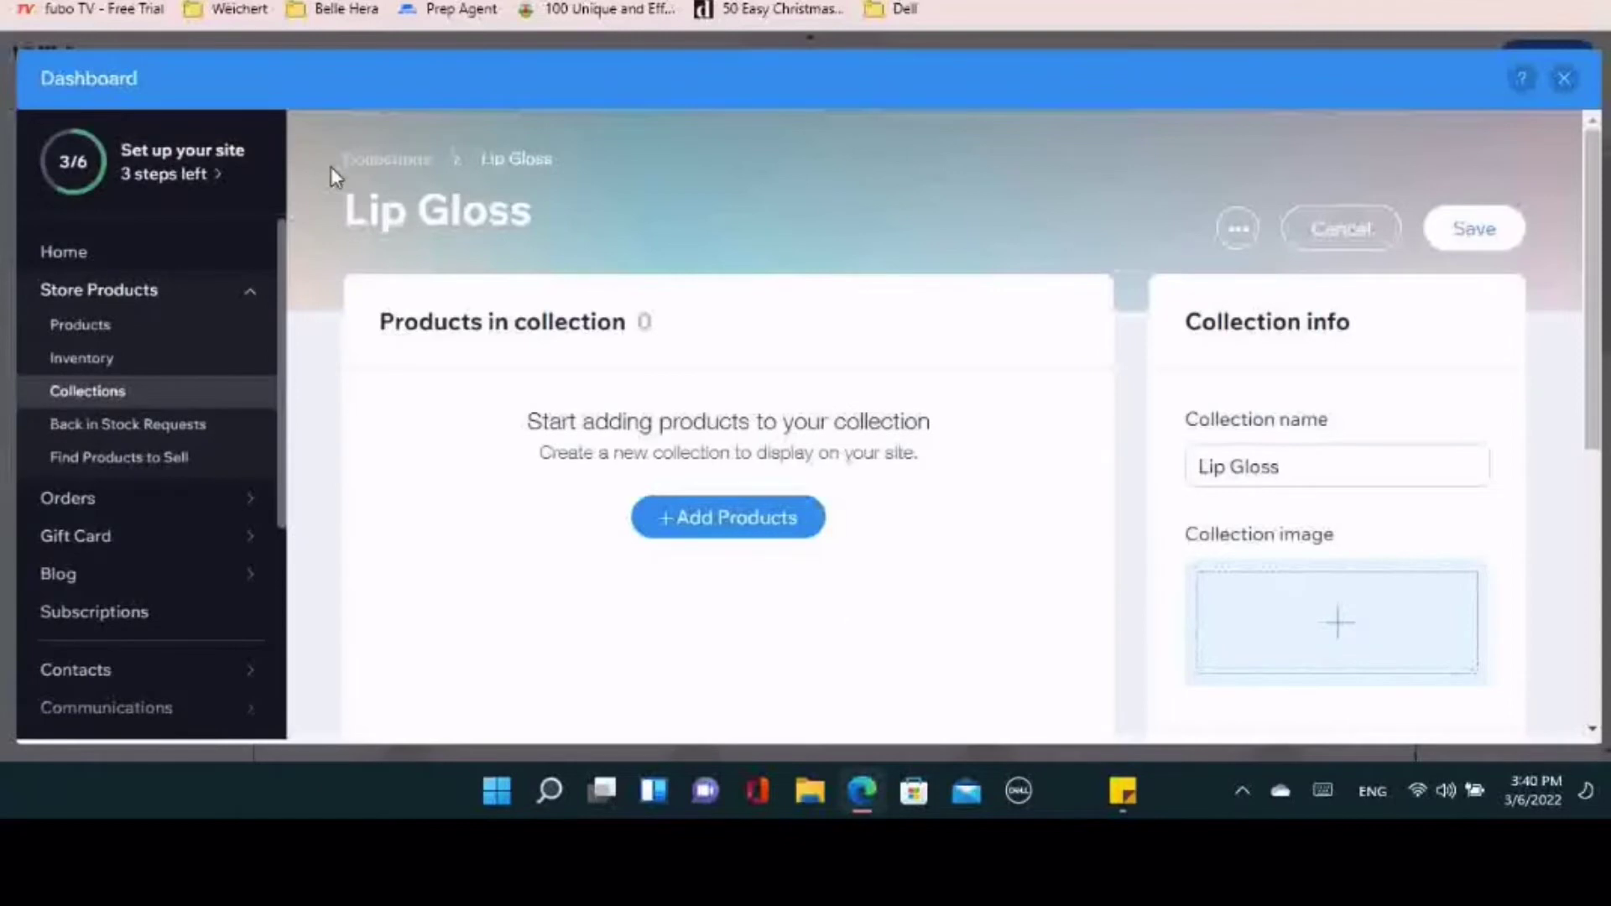
Save the Lip Gloss collection and add it to the site on a new page named "Lip Gloss"
{"action": "left_click", "coordinate": [390, 172]}
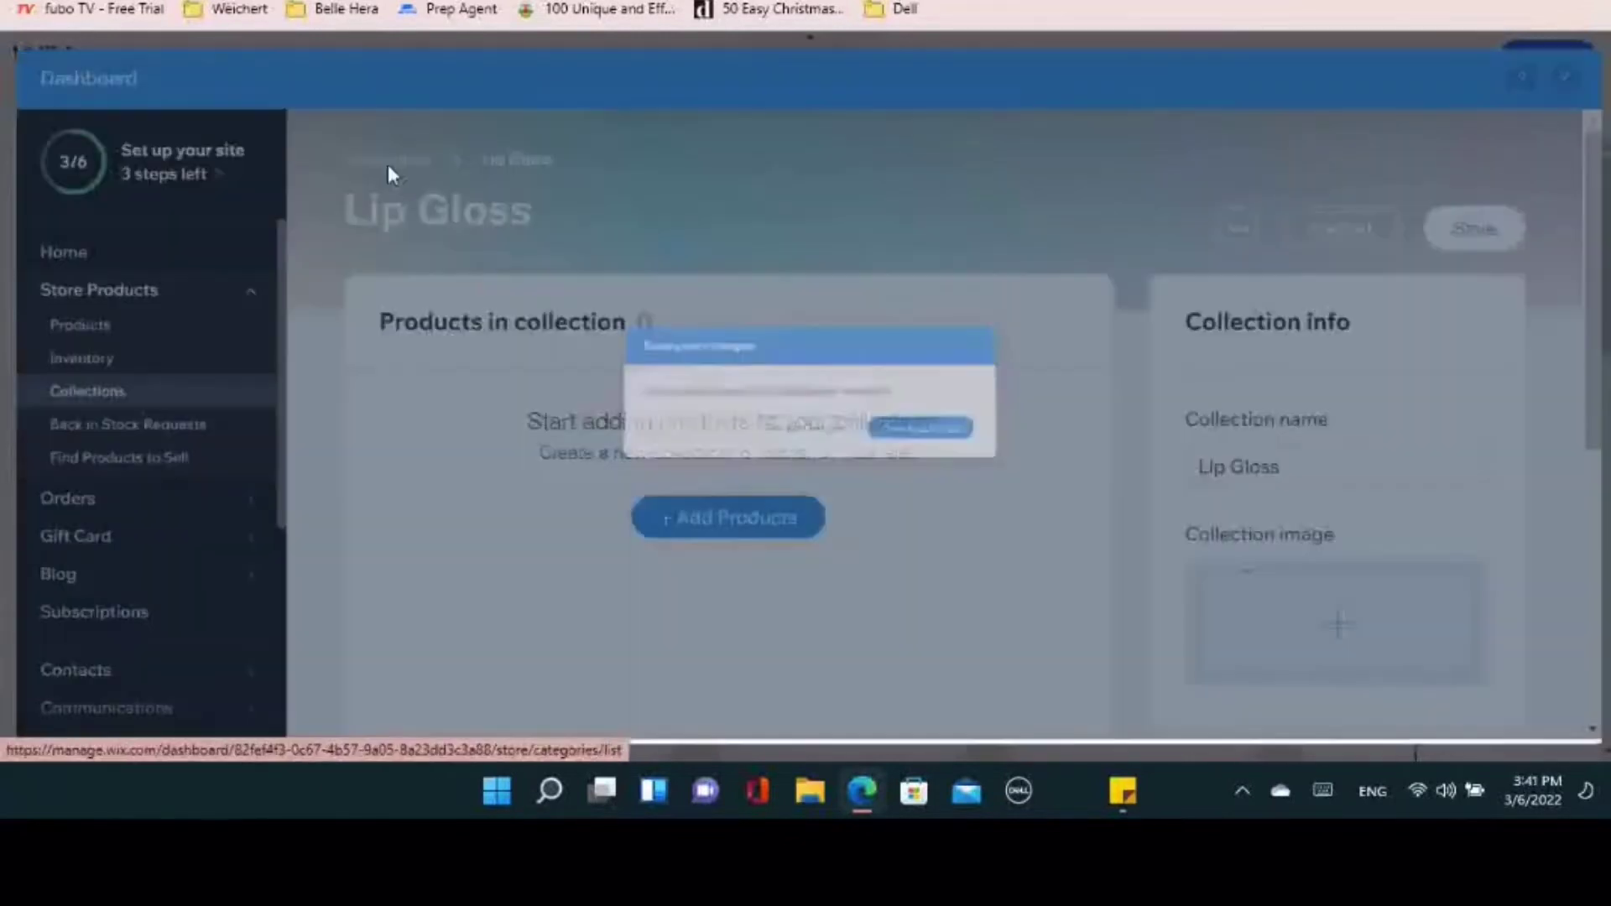
{"action": "left_click", "coordinate": [1003, 471]}
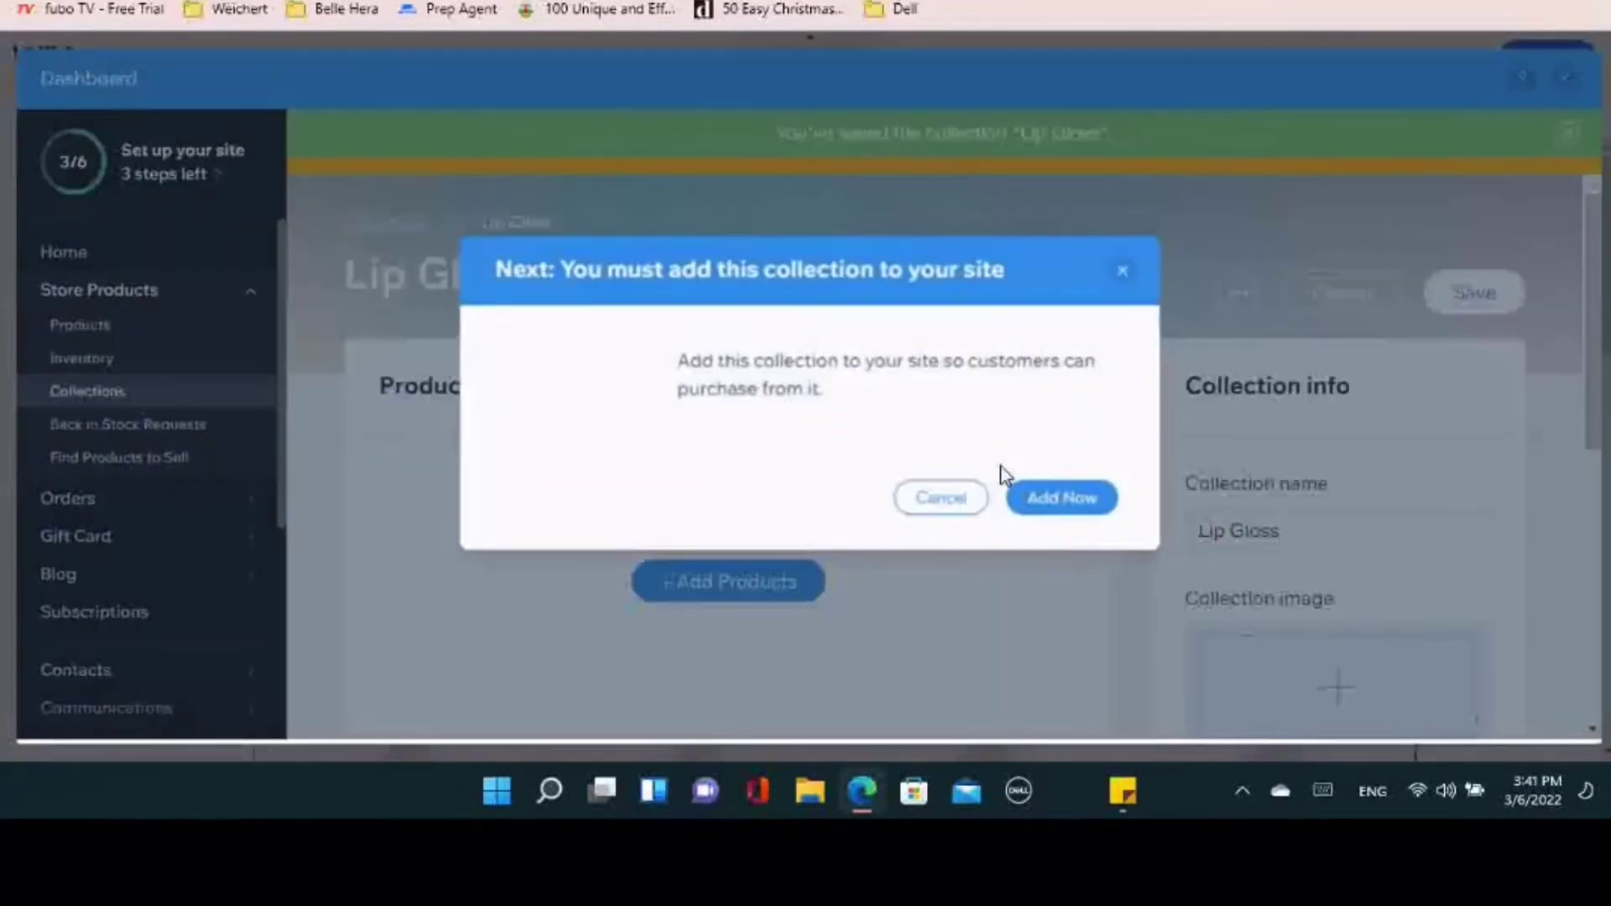
{"action": "left_click", "coordinate": [1059, 501]}
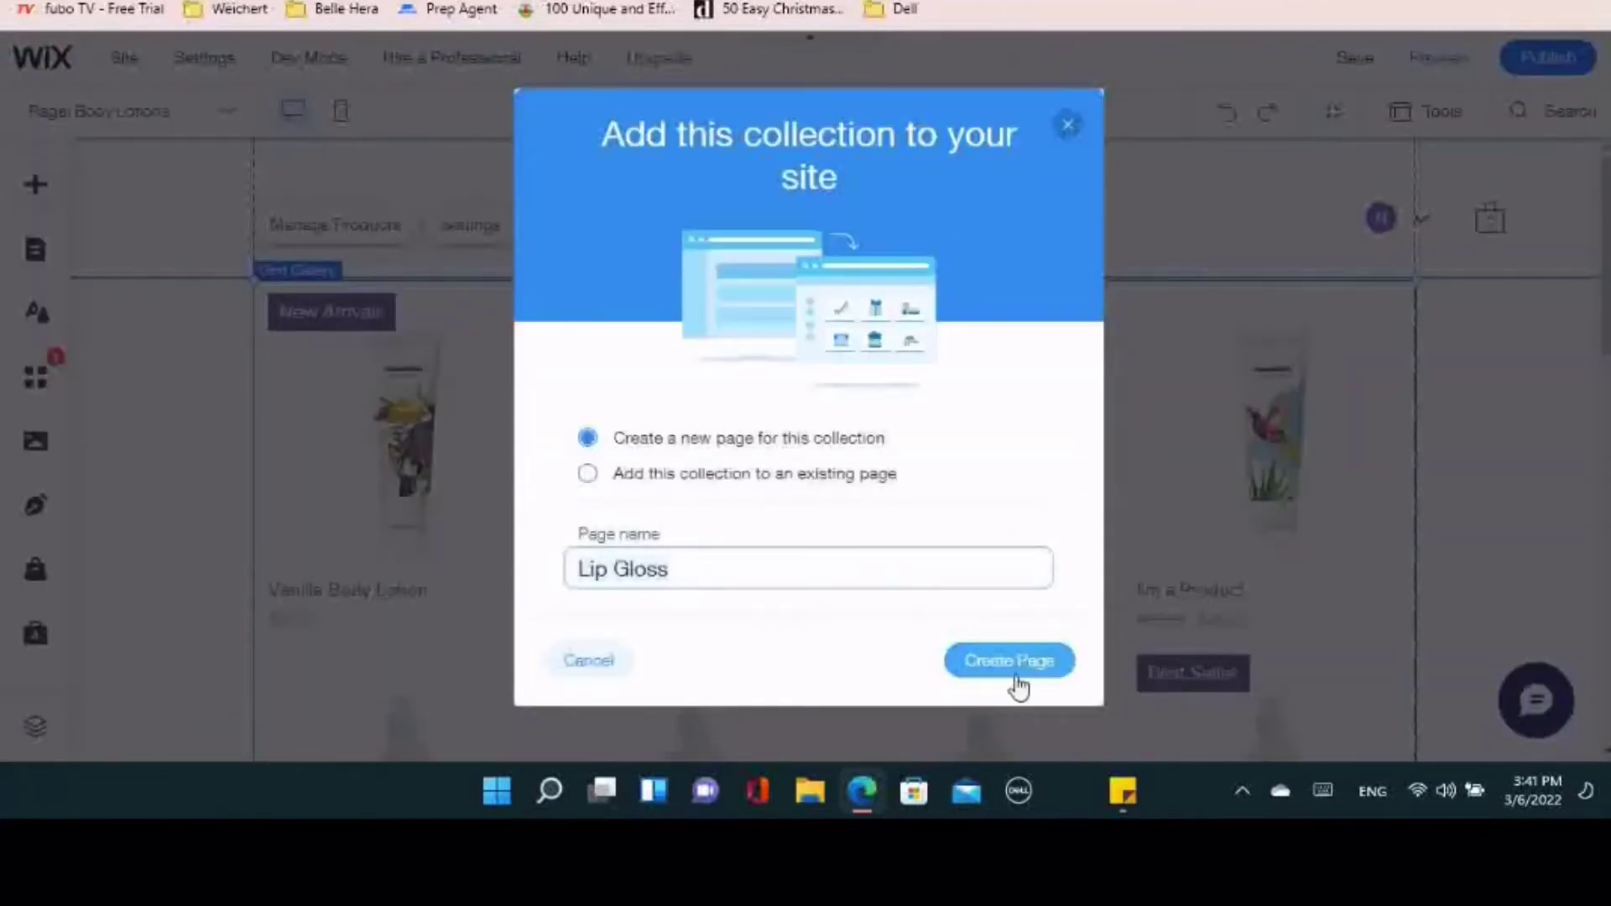
{"action": "left_click", "coordinate": [1009, 663]}
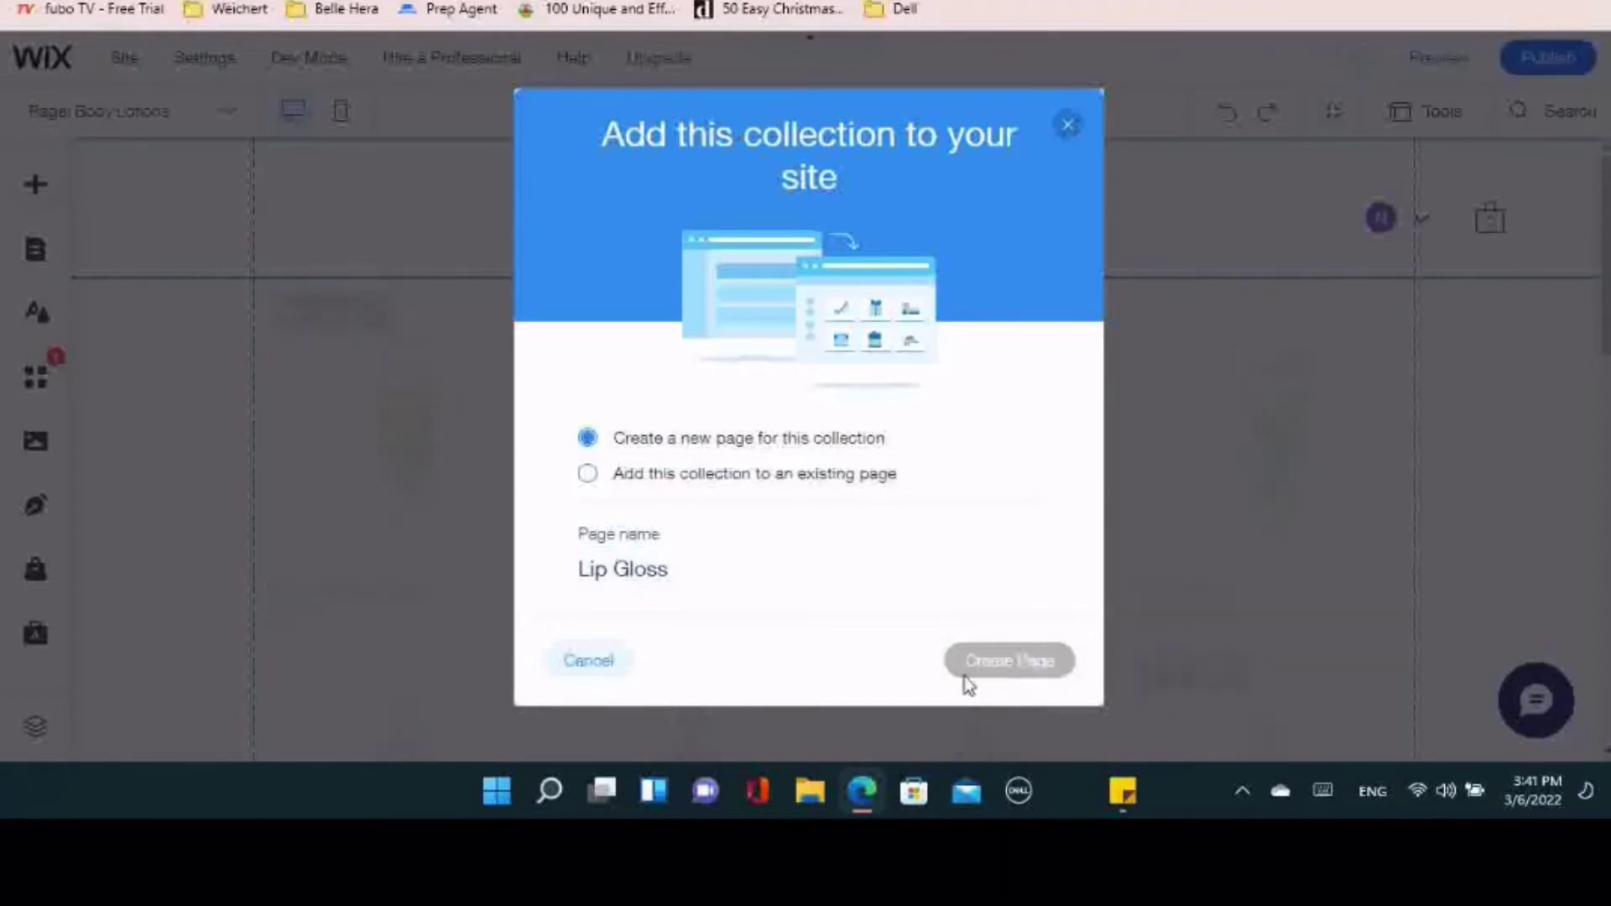
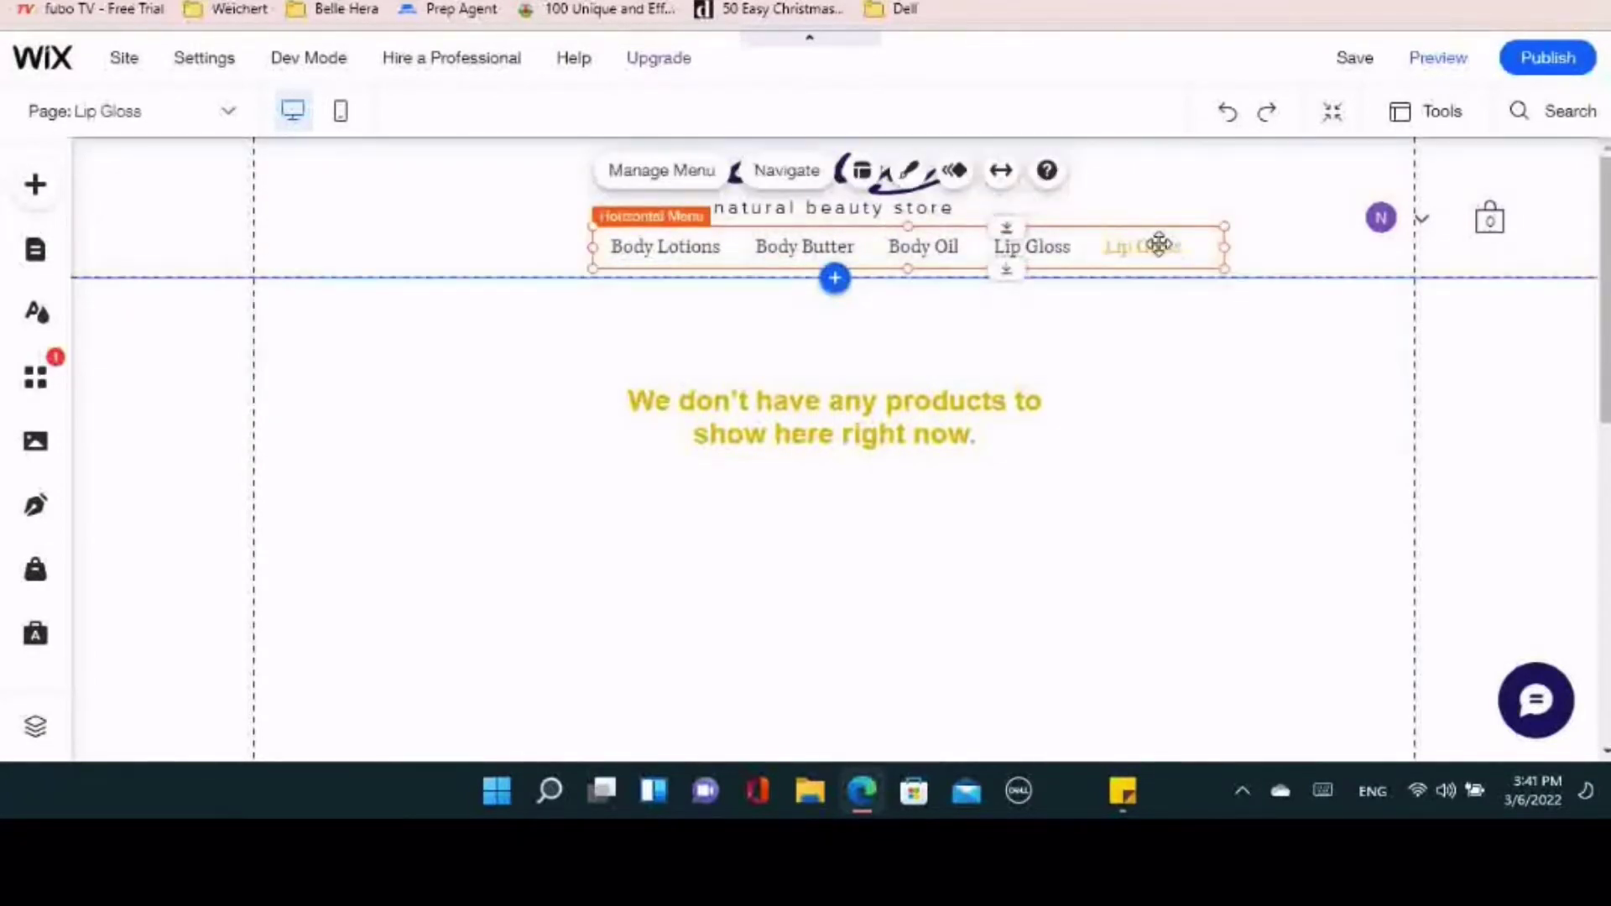
Delete the older regular Lip Gloss page listed below Body Oil in the site menu
{"action": "left_click", "coordinate": [205, 116]}
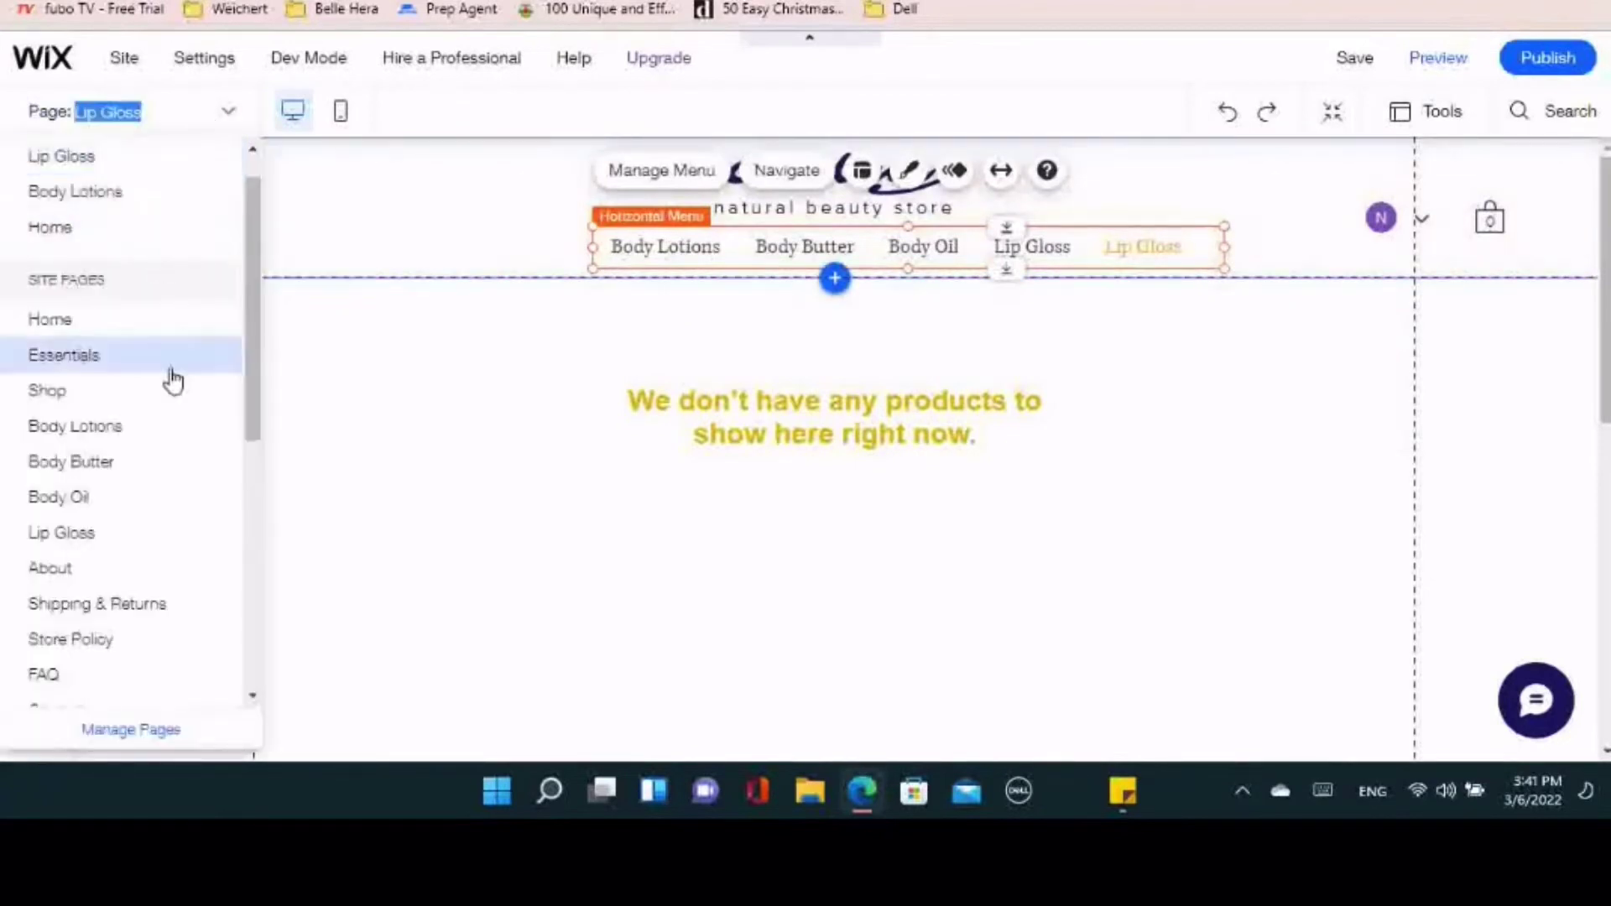
{"action": "left_click", "coordinate": [98, 731]}
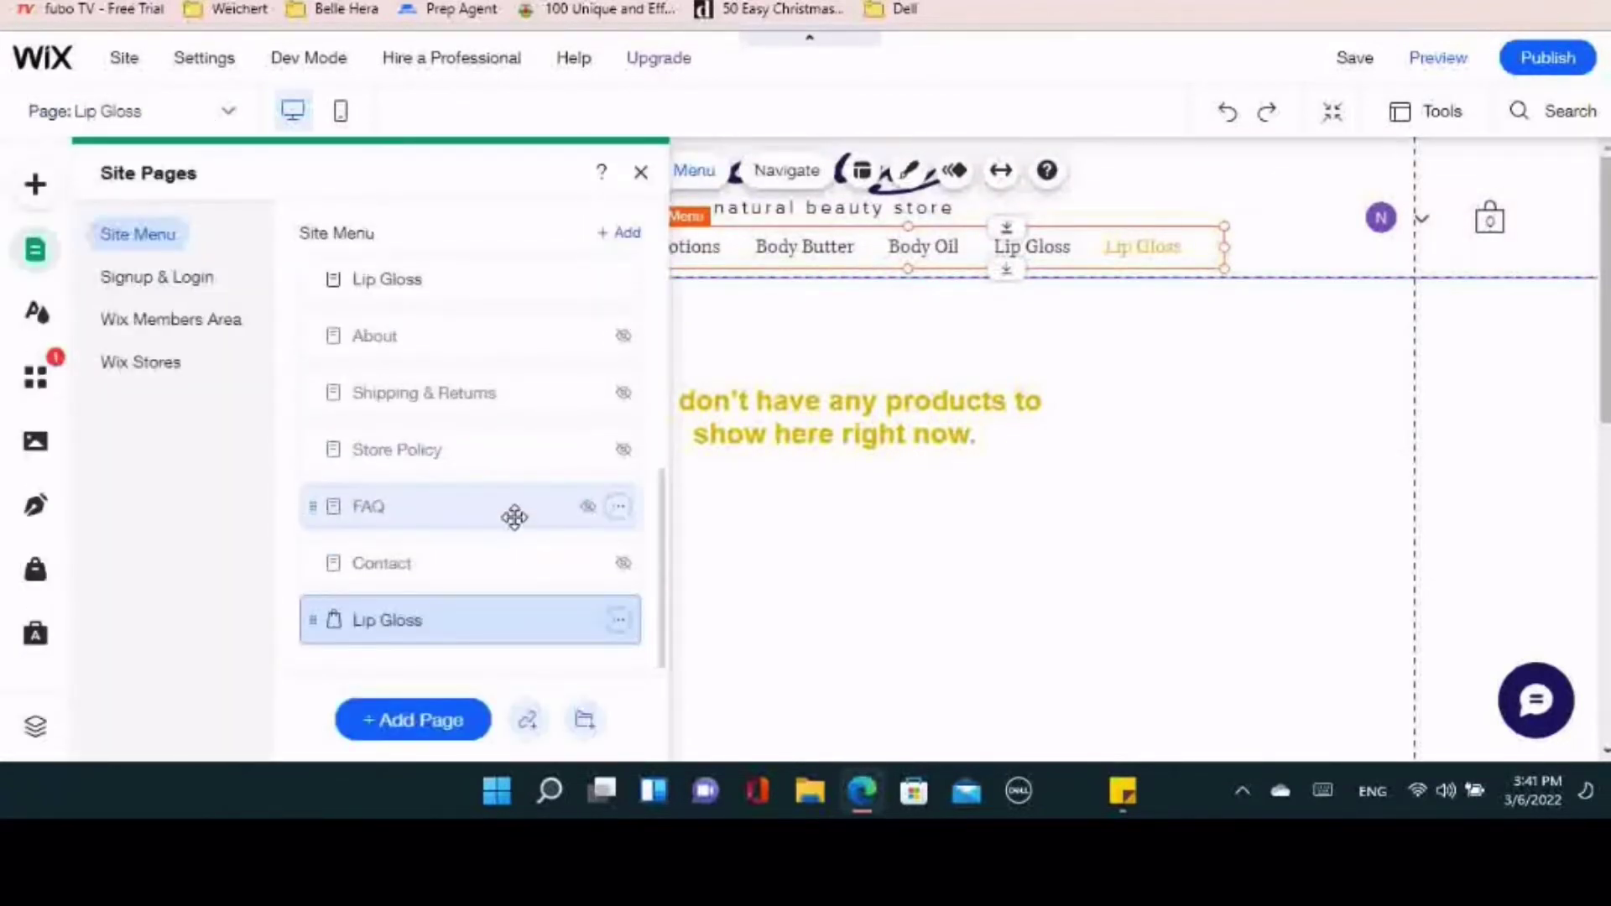
{"action": "scroll", "coordinate": [514, 517], "scroll_direction": "up", "scroll_amount": 3}
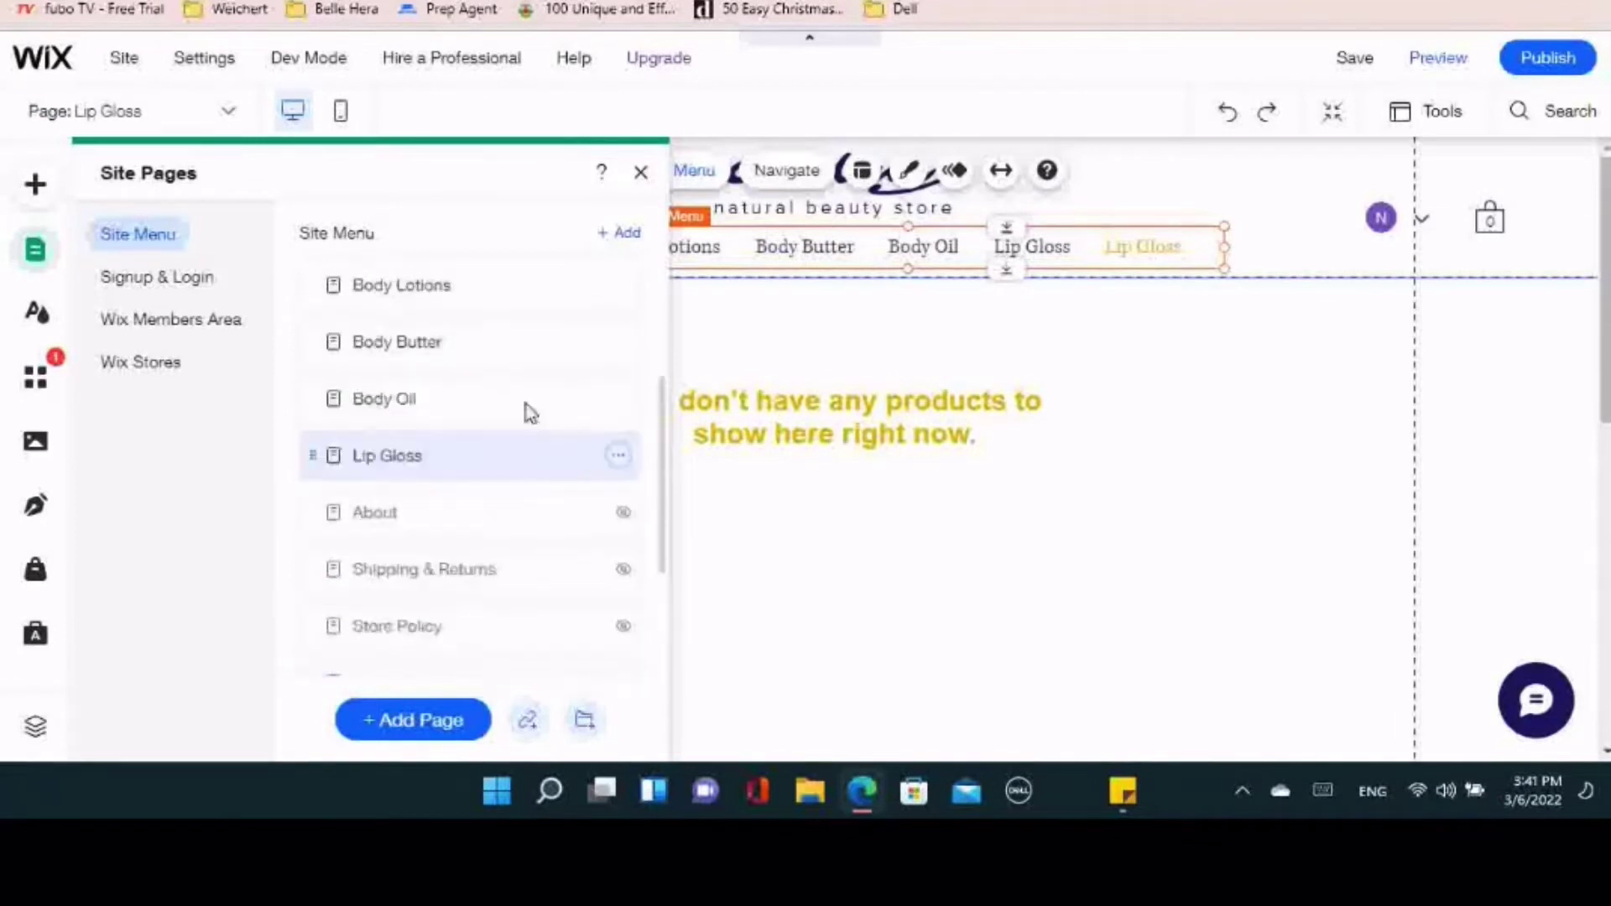
{"action": "left_click", "coordinate": [623, 521]}
{"action": "left_click", "coordinate": [720, 528]}
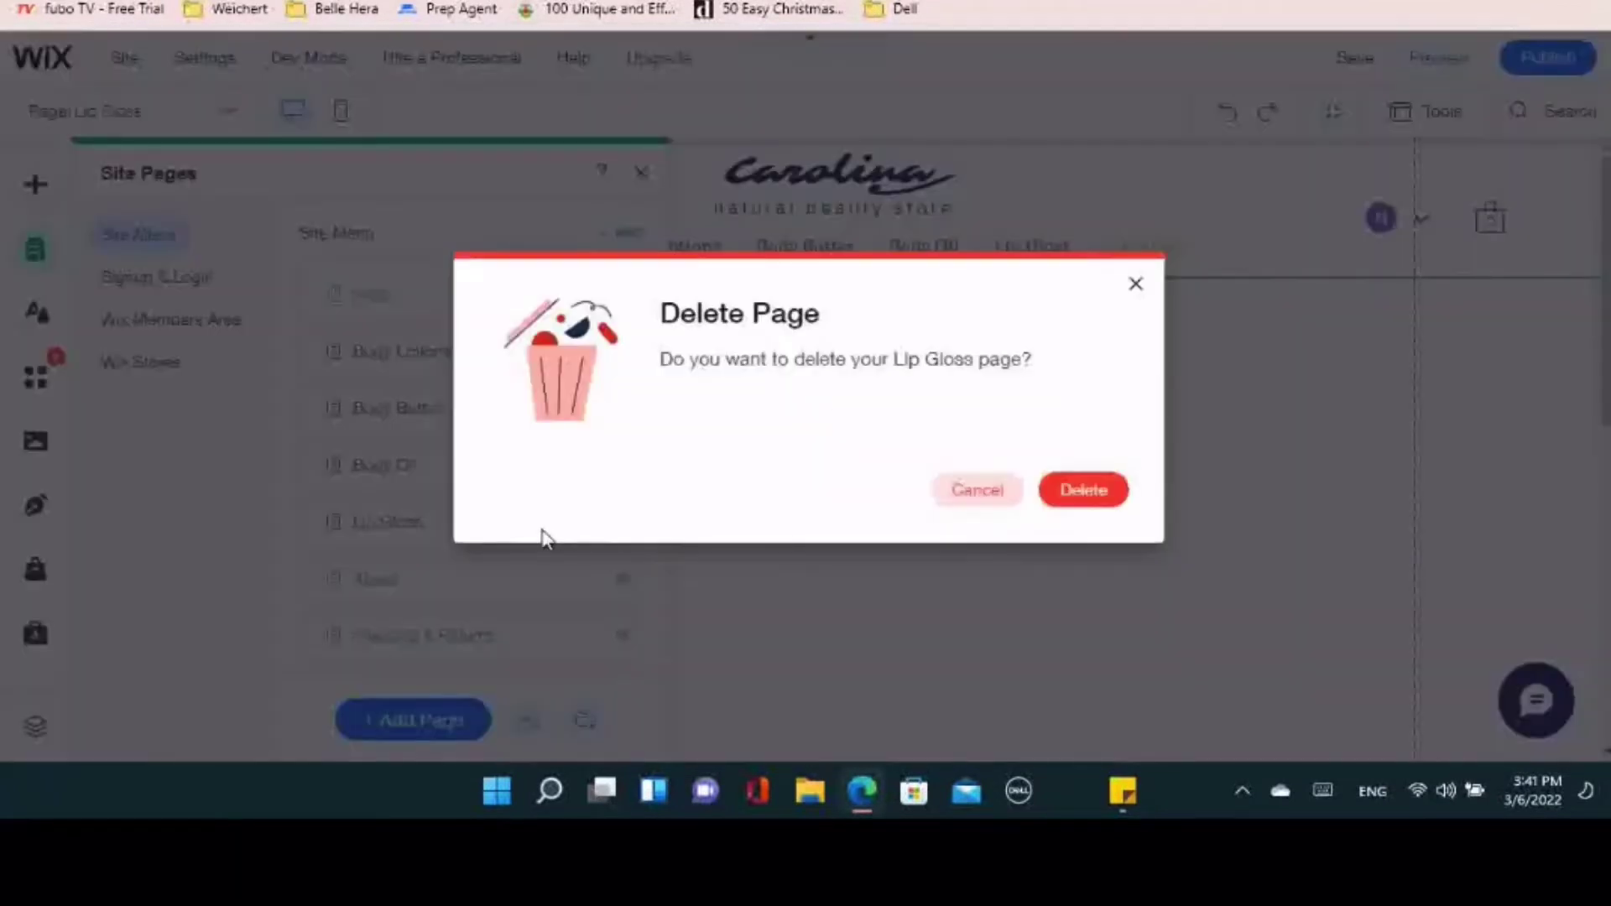
{"action": "left_click", "coordinate": [1083, 490]}
Move the Lip Gloss store page between Body Butter and Body Oil in the site menu and close the page list
{"action": "scroll", "coordinate": [461, 499], "scroll_direction": "down", "scroll_amount": 3}
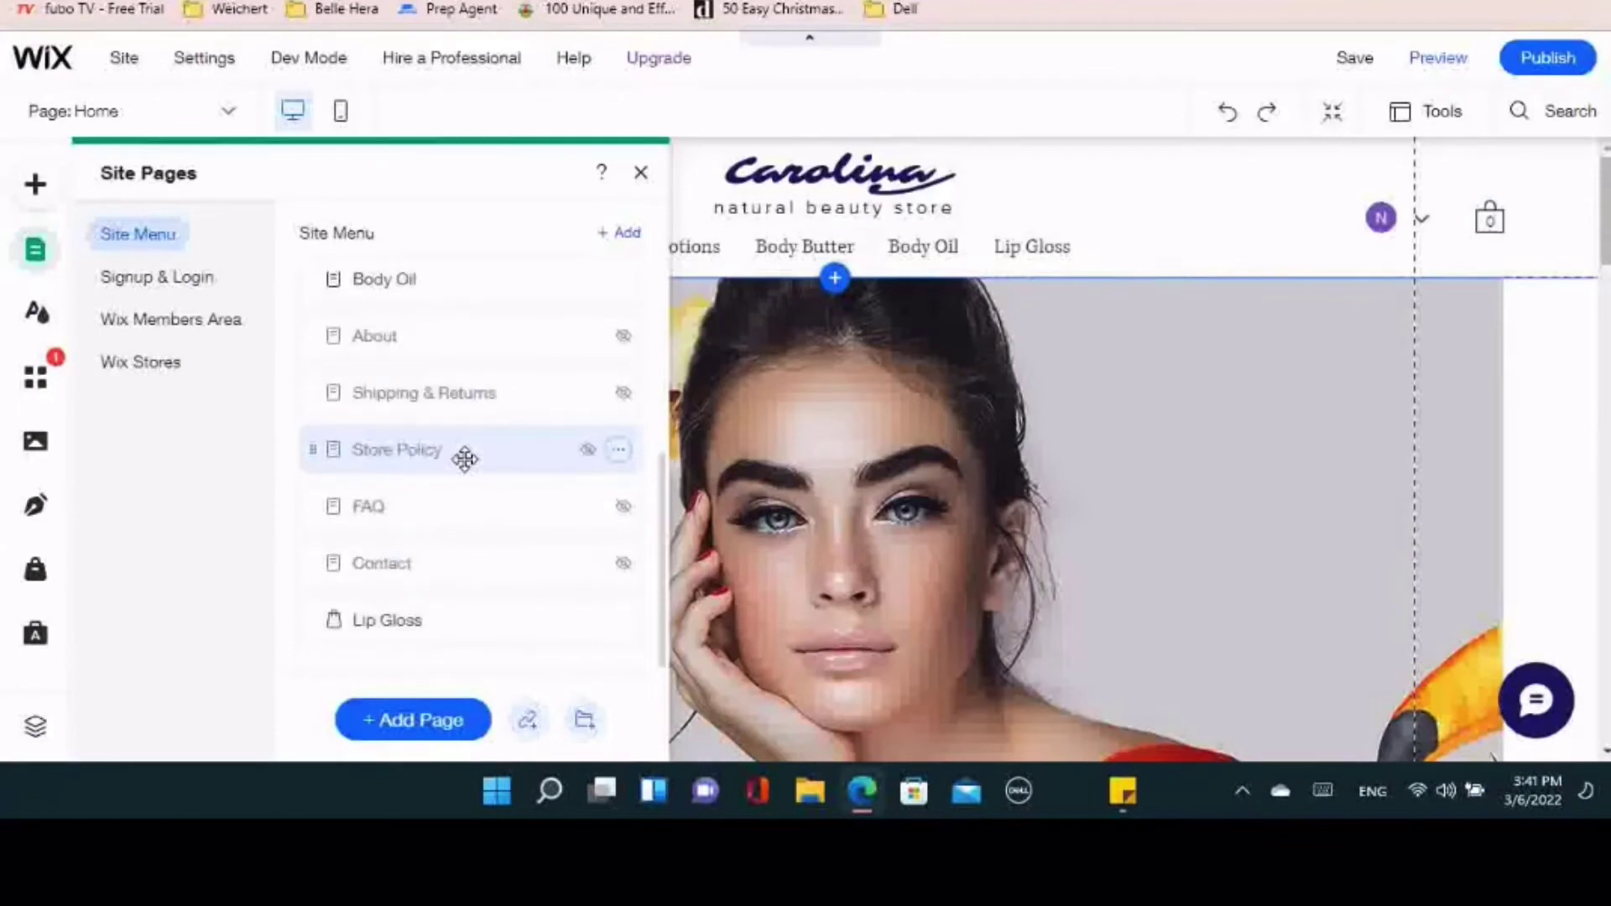
{"action": "left_click_drag", "start_coordinate": [349, 619], "coordinate": [362, 311]}
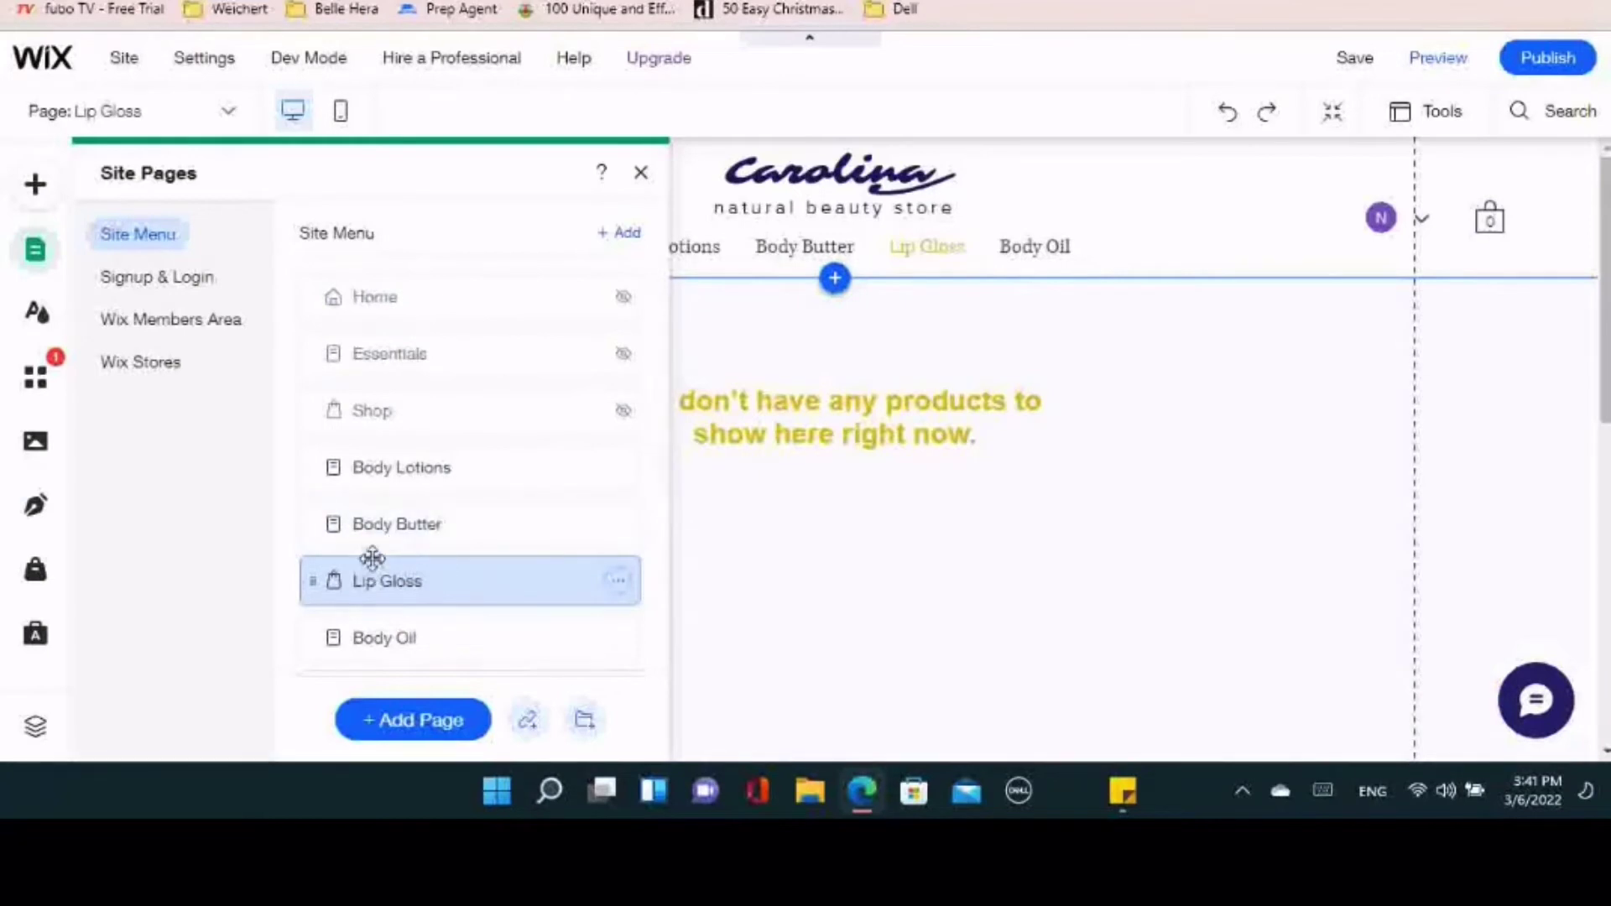
{"action": "scroll", "coordinate": [420, 555], "scroll_direction": "down", "scroll_amount": 1}
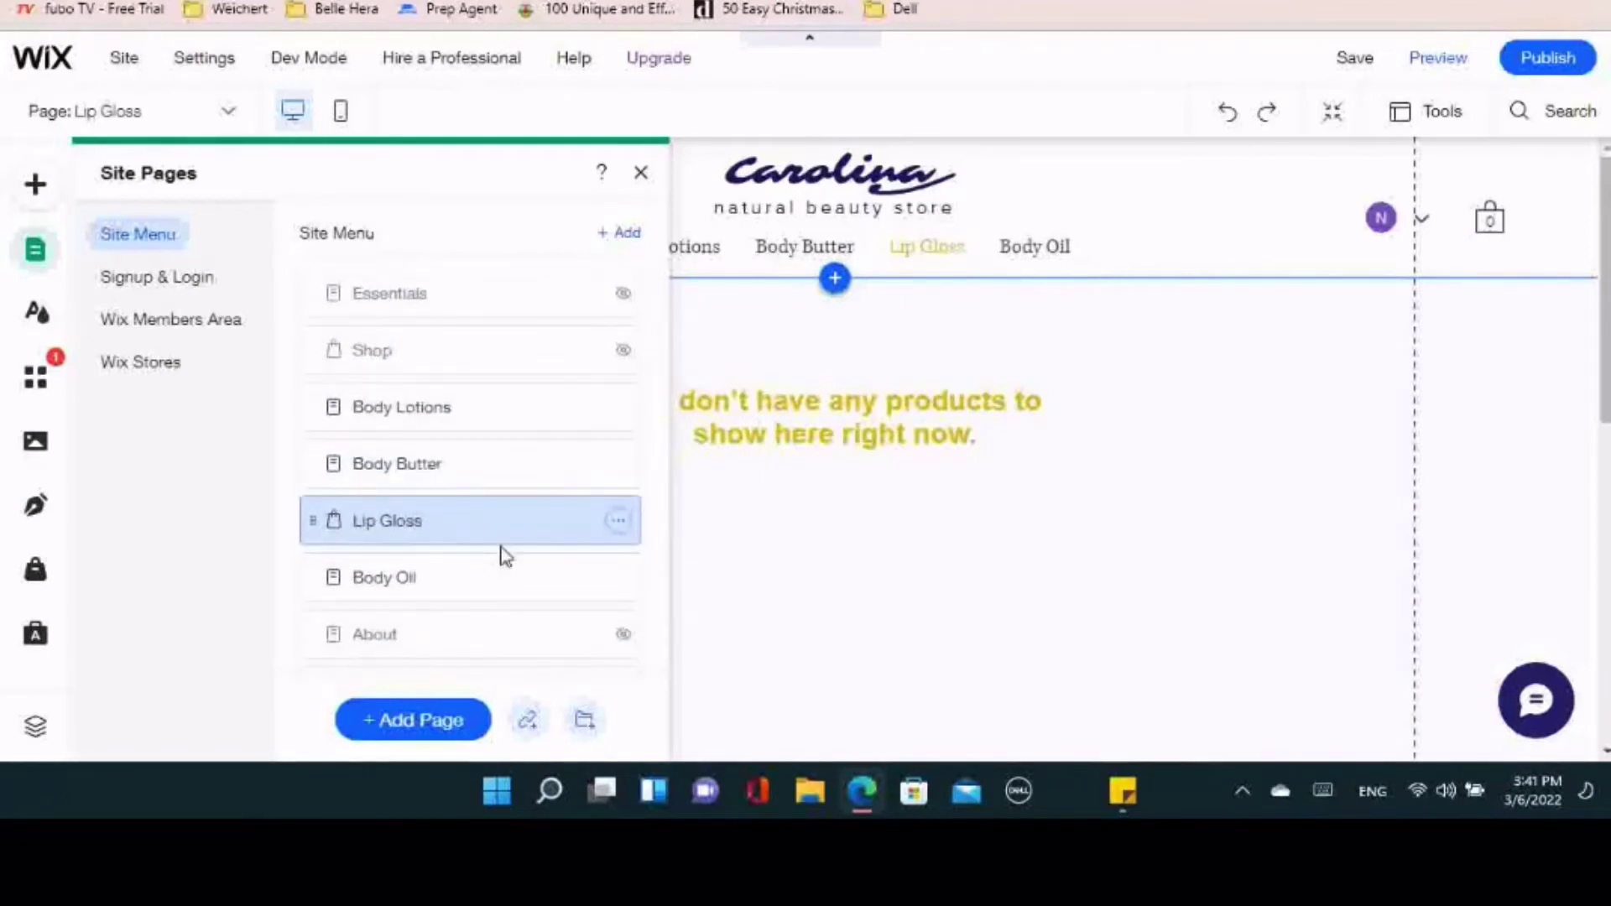
{"action": "left_click", "coordinate": [639, 176]}
Open product management from the Lip Gloss page's shop gallery, look over the collections and go to the product list
{"action": "left_click", "coordinate": [855, 411]}
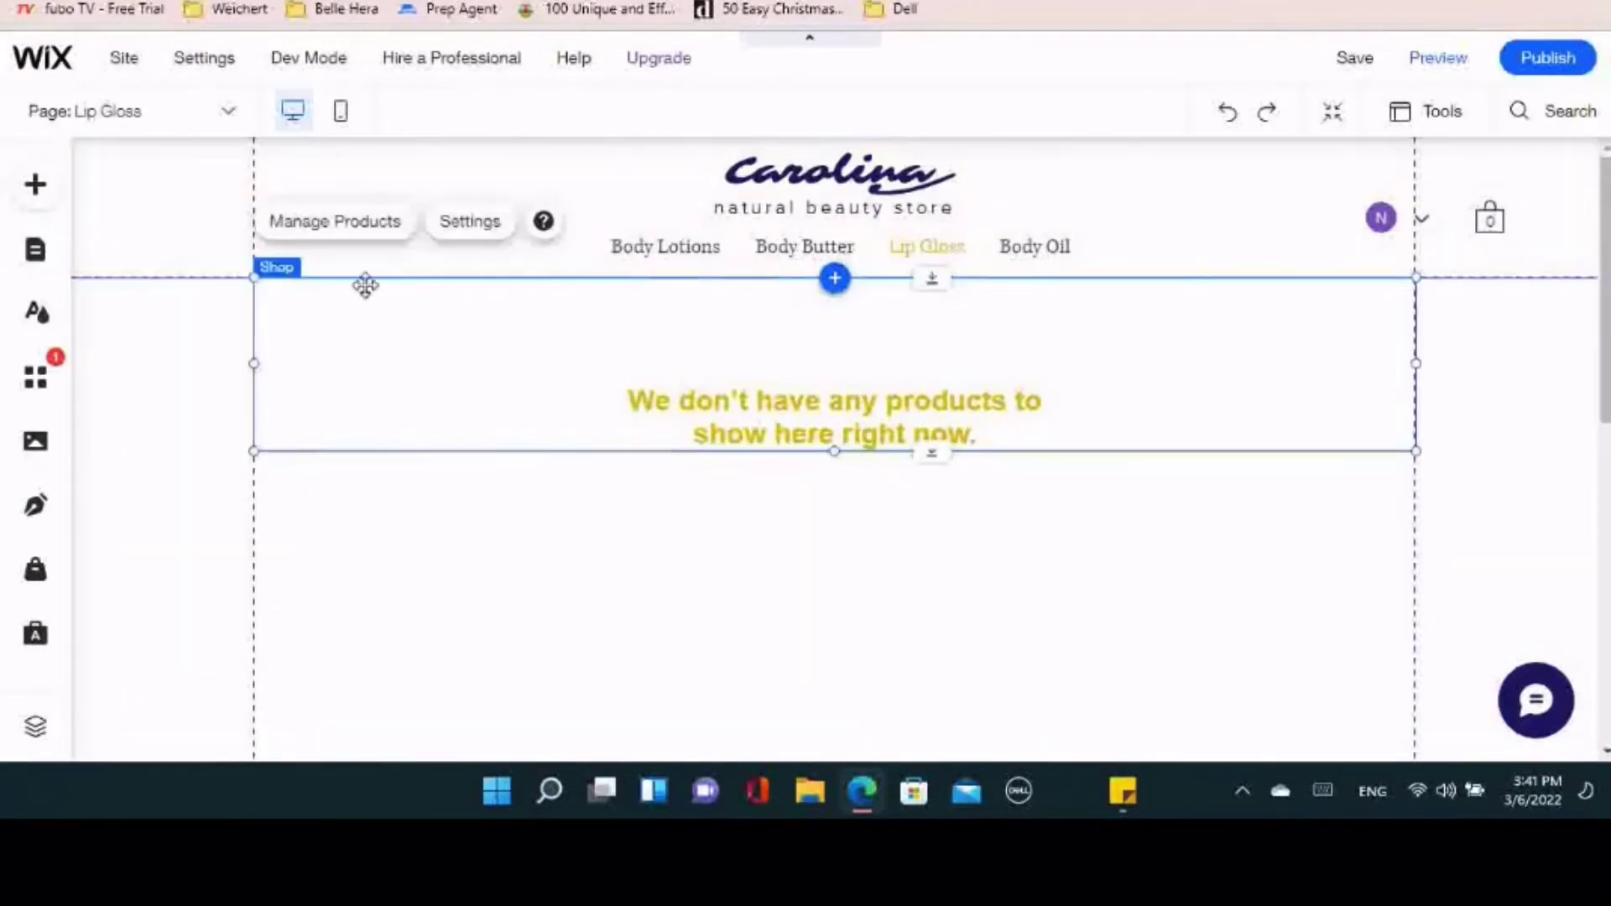
{"action": "left_click", "coordinate": [346, 230]}
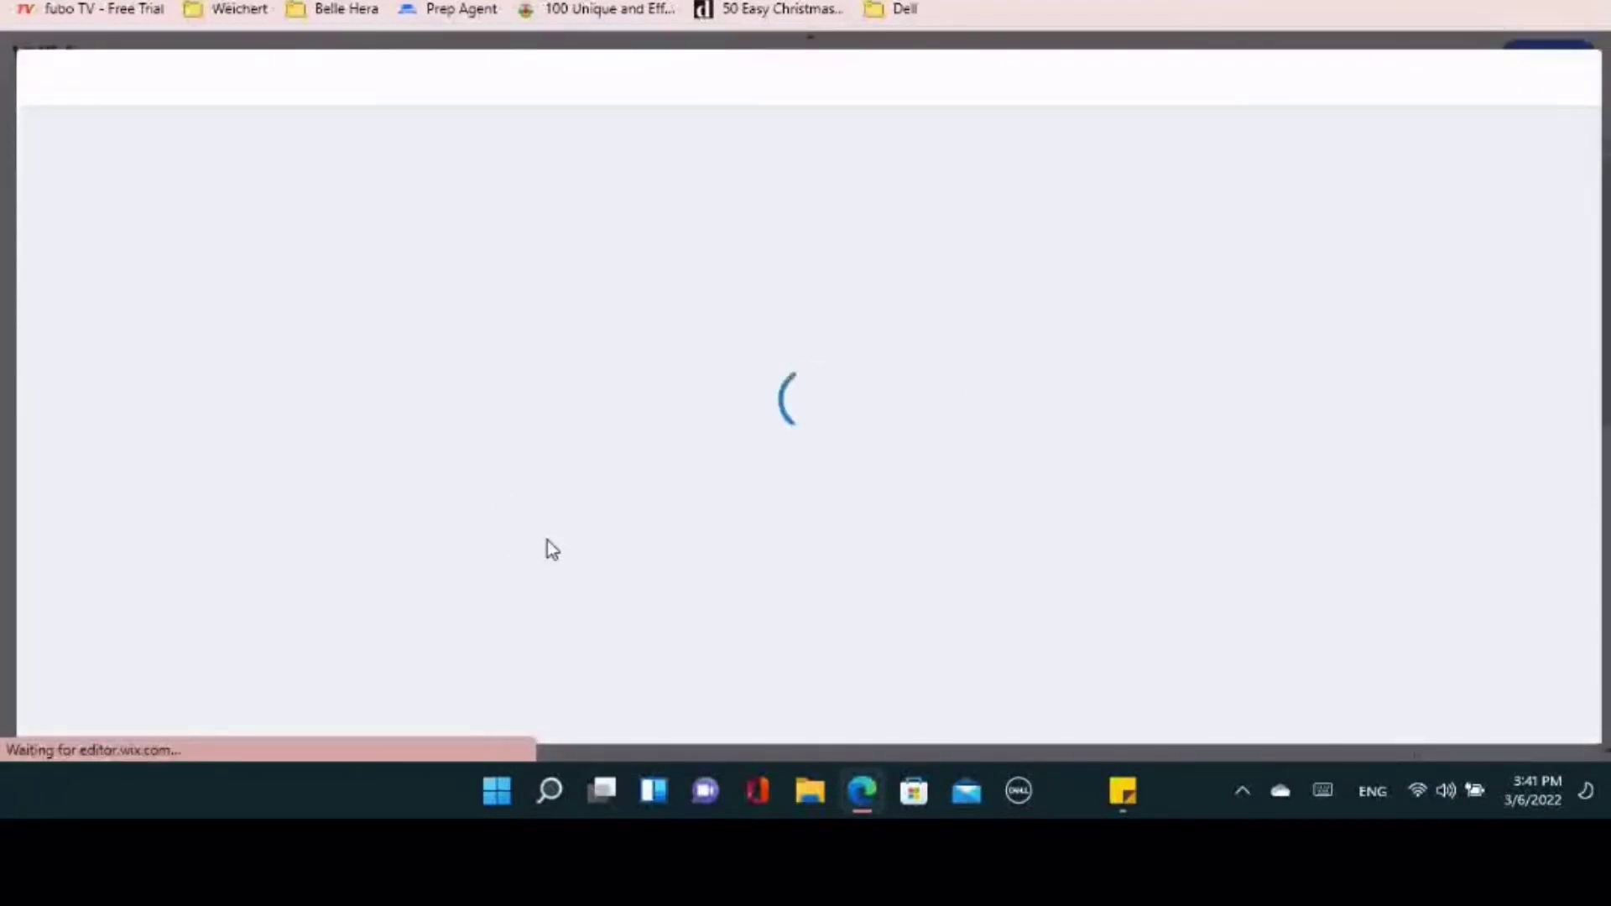
{"action": "left_click", "coordinate": [123, 290]}
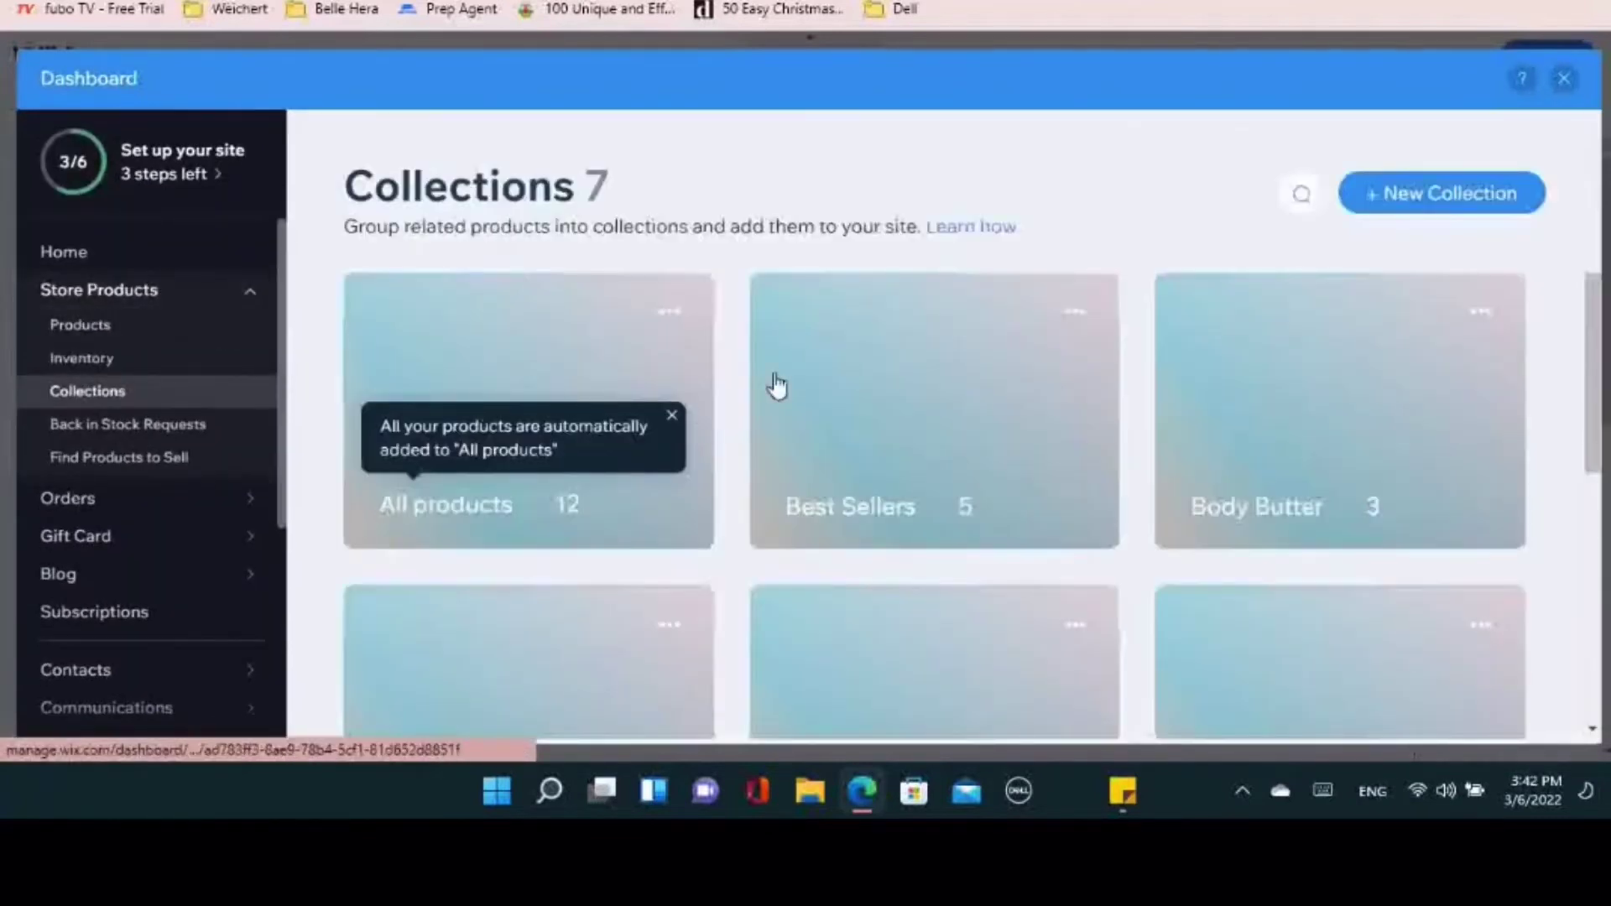
{"action": "scroll", "coordinate": [760, 391], "scroll_direction": "down", "scroll_amount": 1}
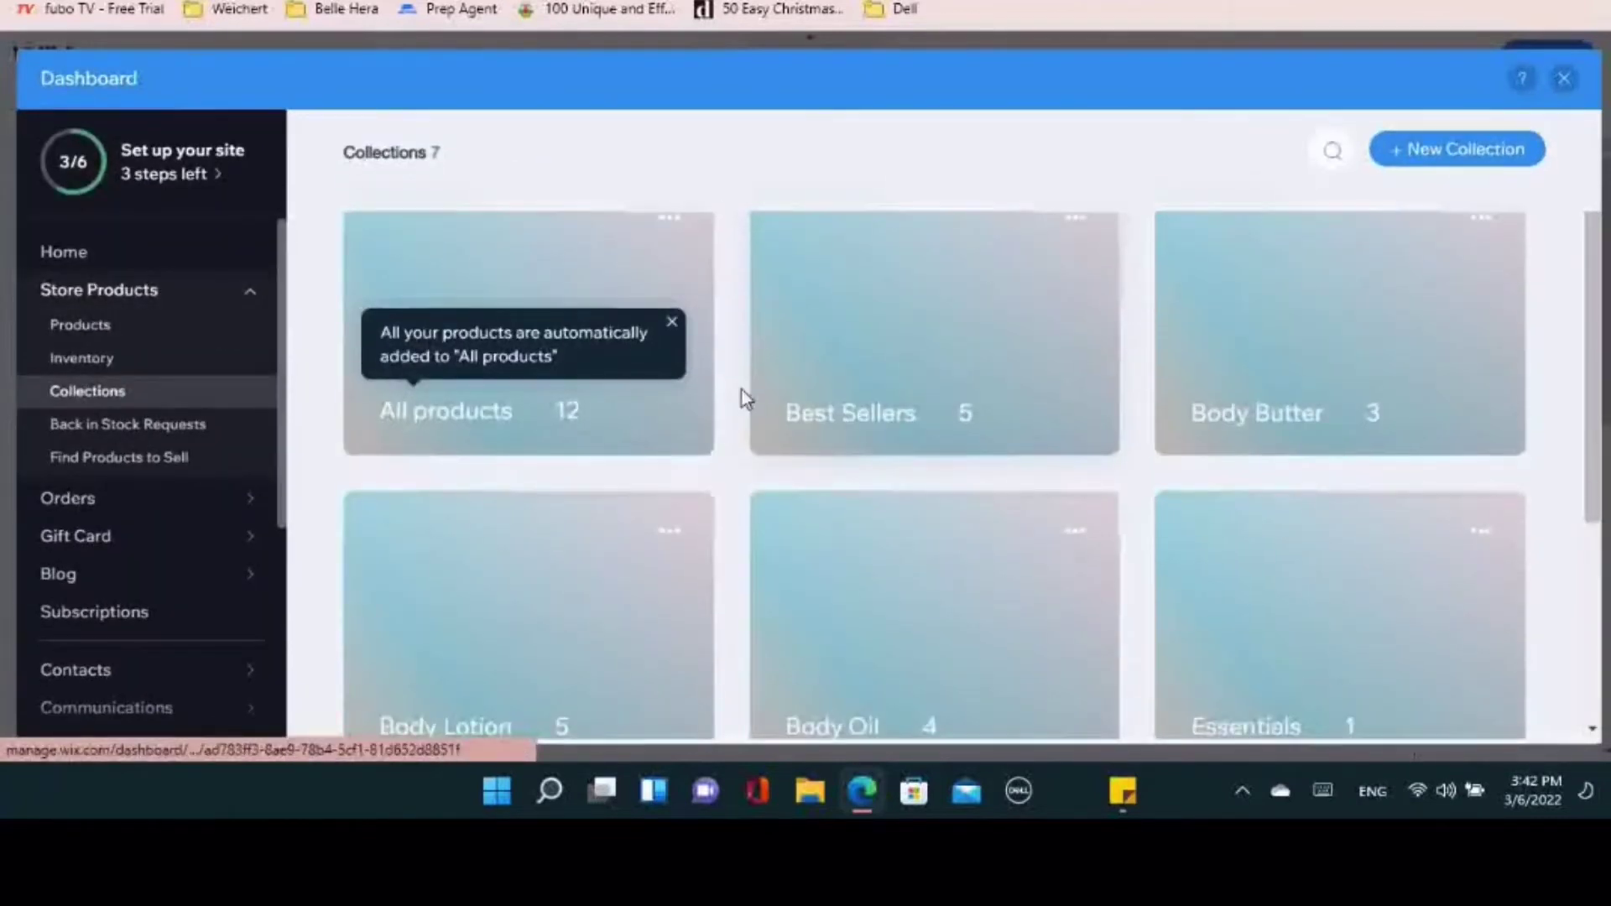
{"action": "left_click", "coordinate": [84, 327]}
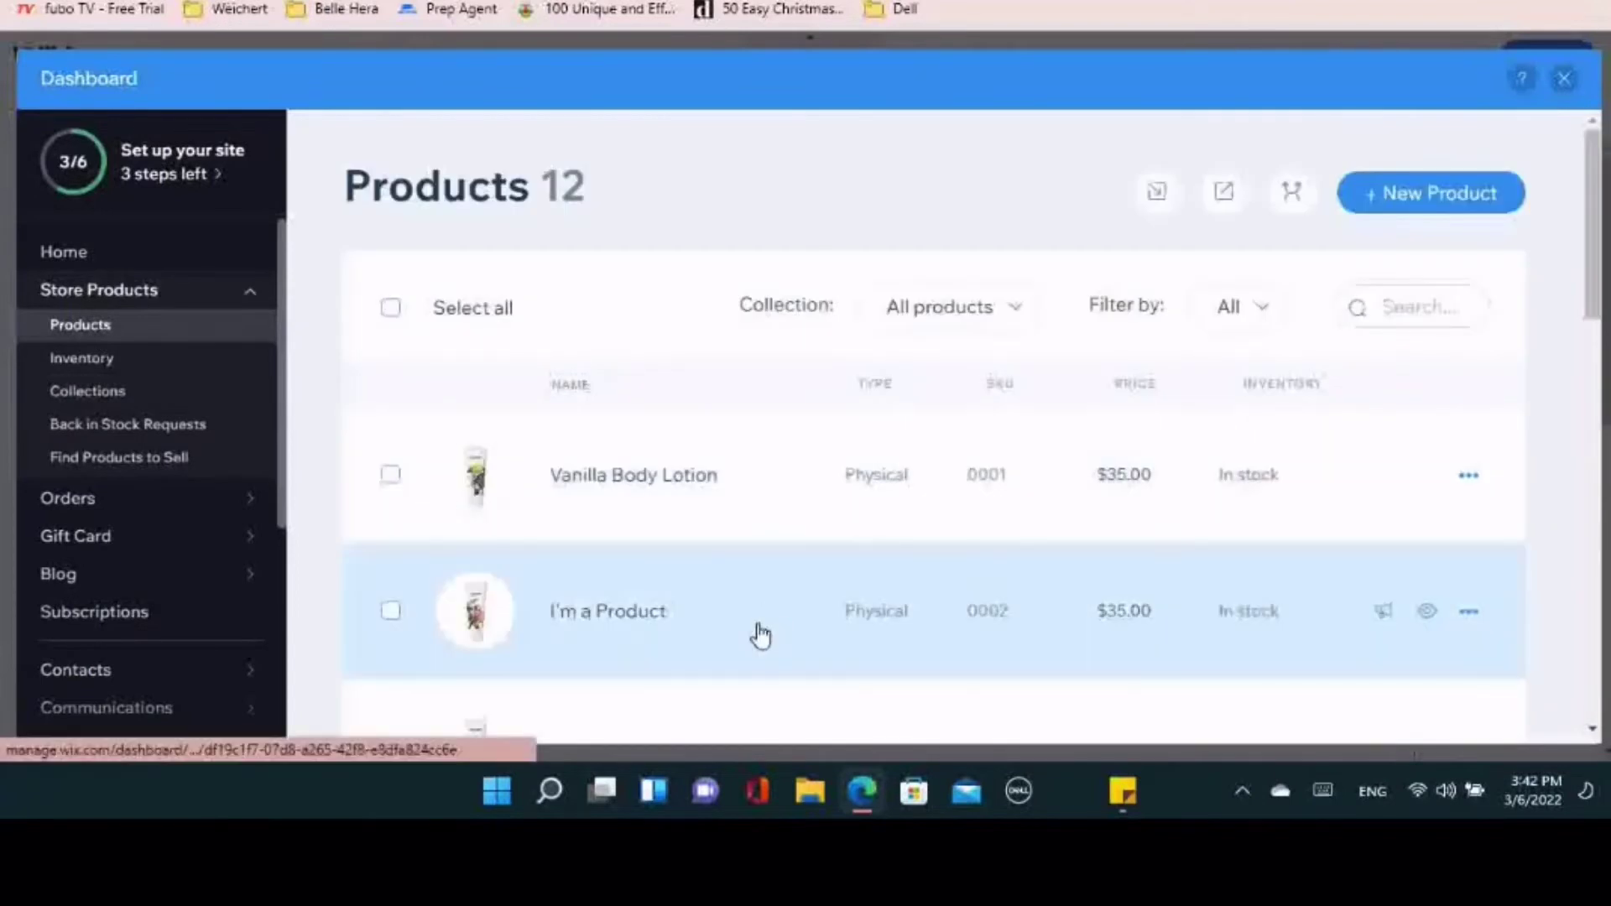
Check the collection assignments of the flamingo and yellow-flower cockatoo body lotion tubes
{"action": "left_click", "coordinate": [755, 631]}
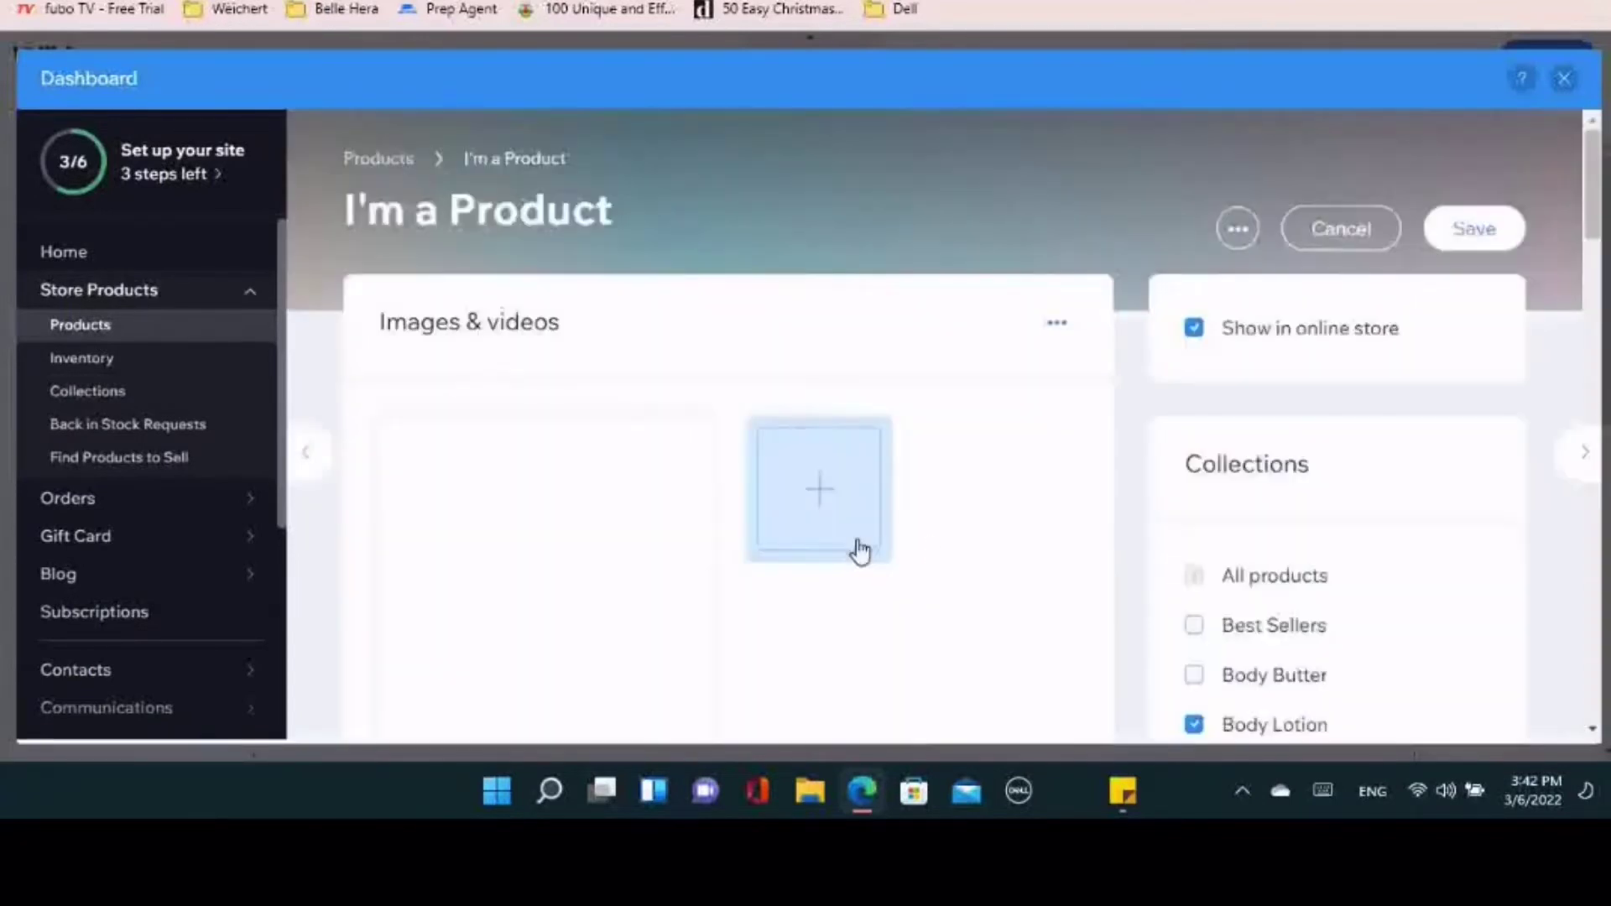
{"action": "scroll", "coordinate": [1275, 365], "scroll_direction": "down", "scroll_amount": 2}
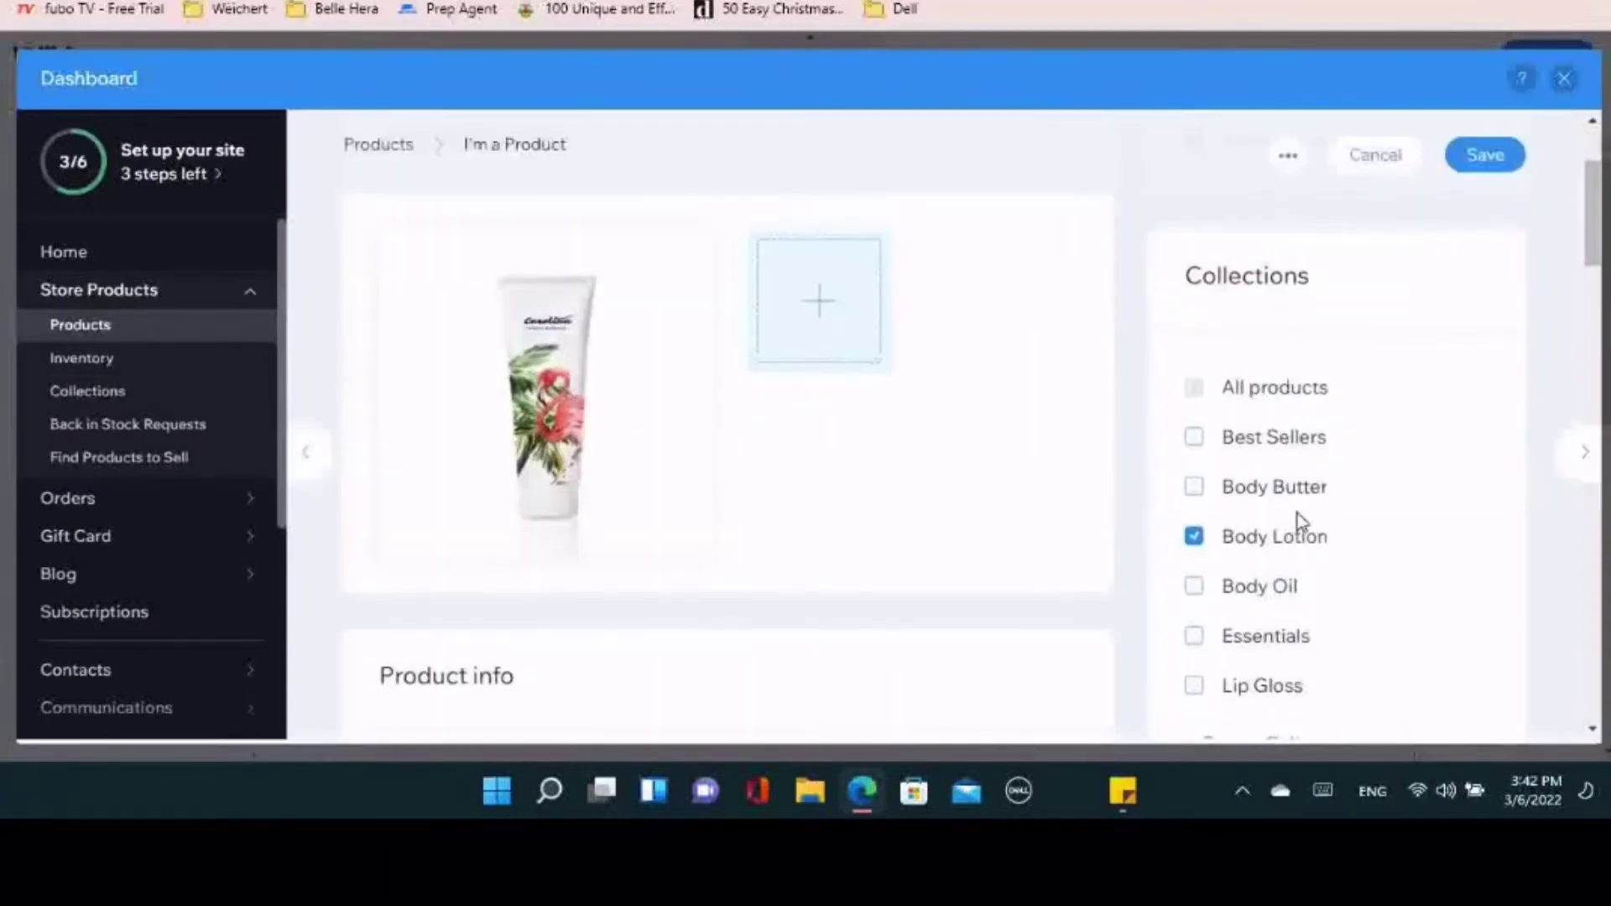
{"action": "scroll", "coordinate": [1298, 521], "scroll_direction": "down", "scroll_amount": 1}
{"action": "left_click", "coordinate": [1581, 456]}
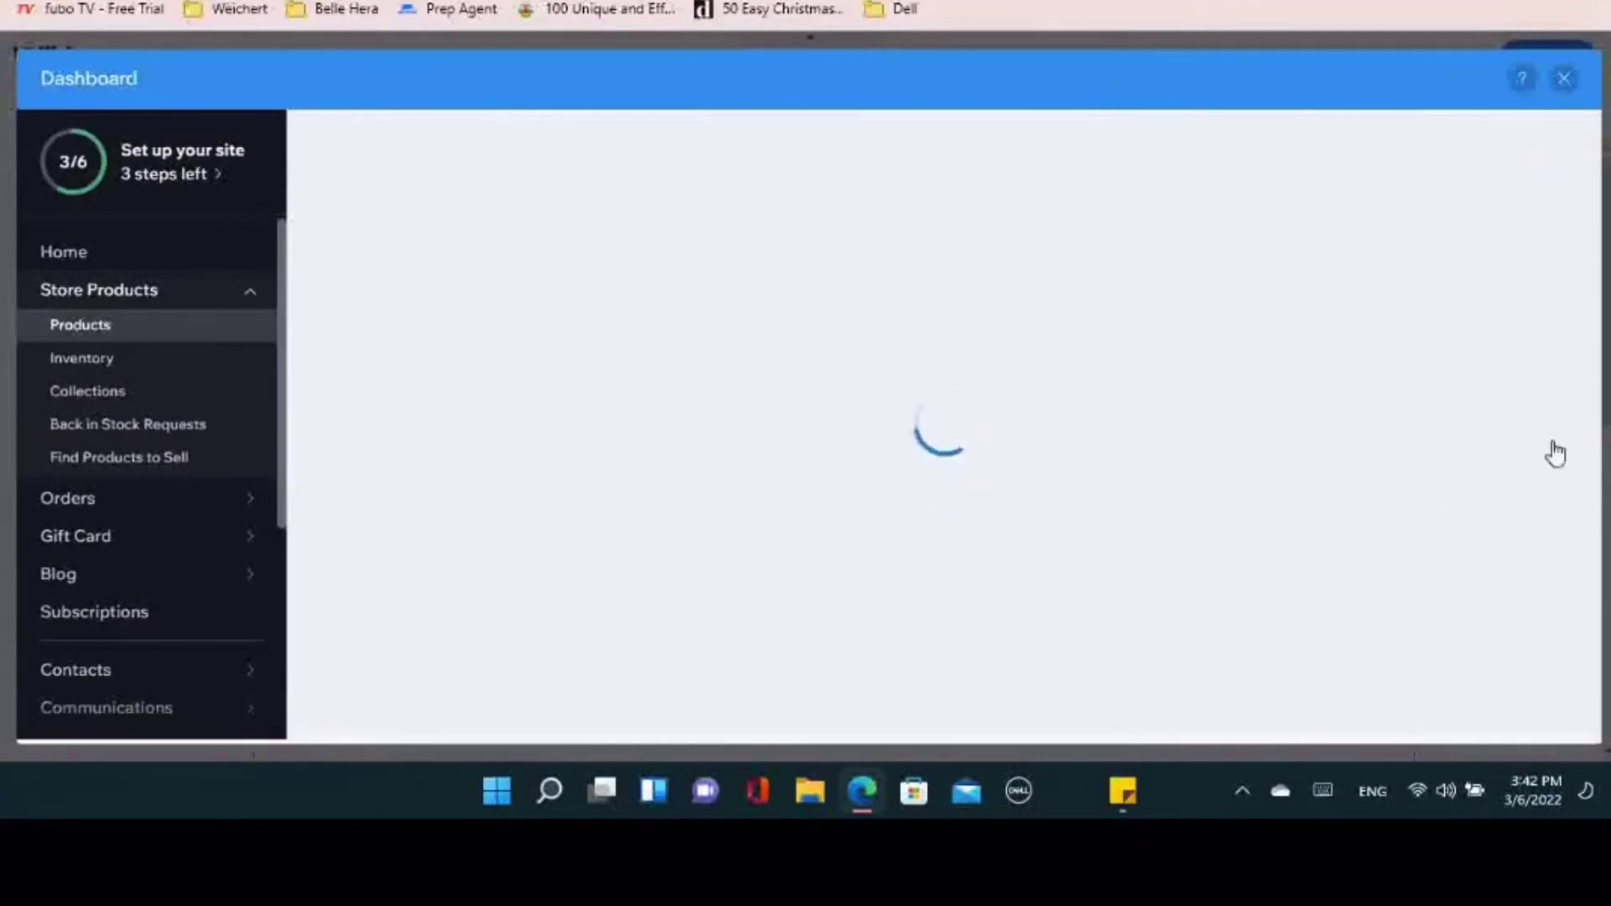
{"action": "scroll", "coordinate": [1362, 477], "scroll_direction": "down", "scroll_amount": 2}
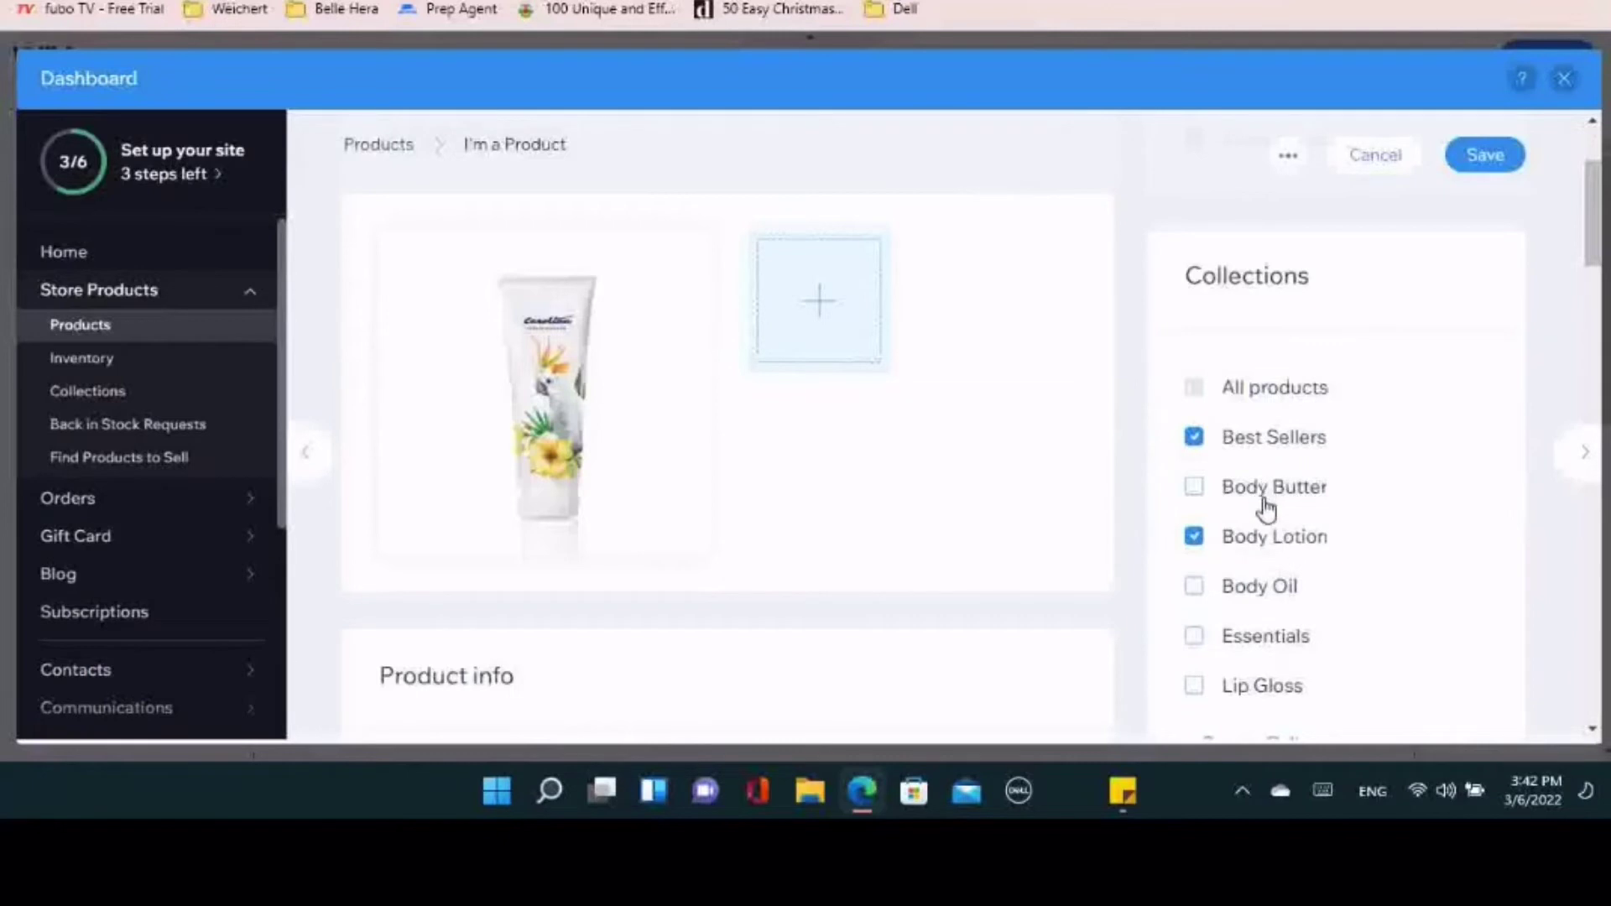
Add the hummingbird body lotion tube to the Essentials and Best Sellers collections and save the changes
{"action": "left_click", "coordinate": [1585, 453]}
{"action": "scroll", "coordinate": [1384, 554], "scroll_direction": "down", "scroll_amount": 2}
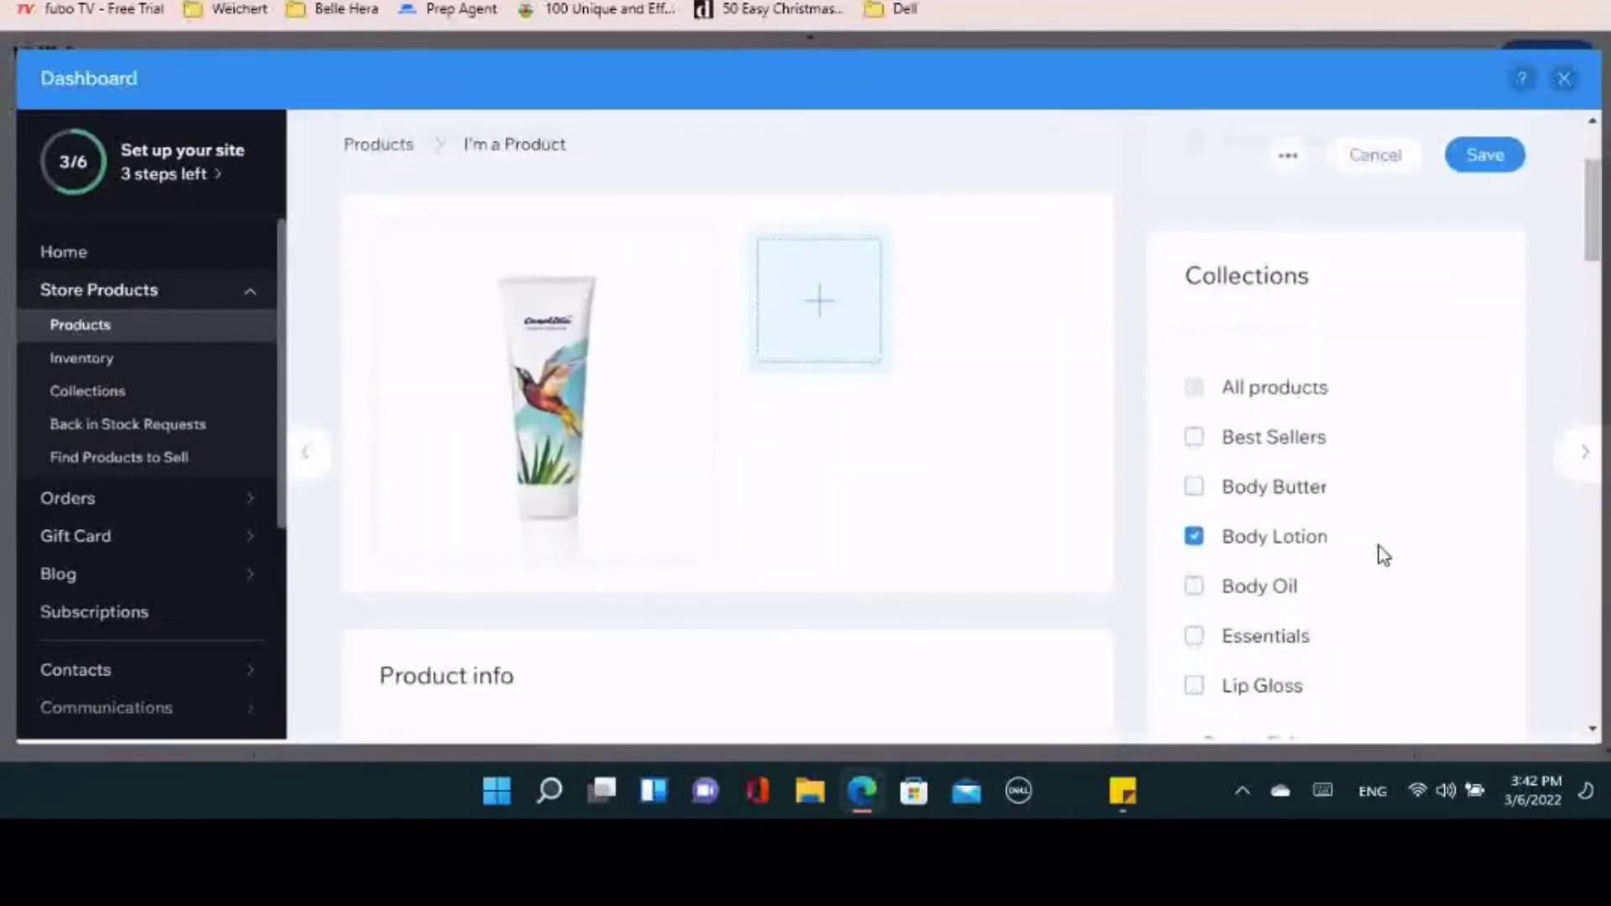
{"action": "scroll", "coordinate": [1378, 550], "scroll_direction": "down", "scroll_amount": 2}
{"action": "left_click", "coordinate": [1232, 457]}
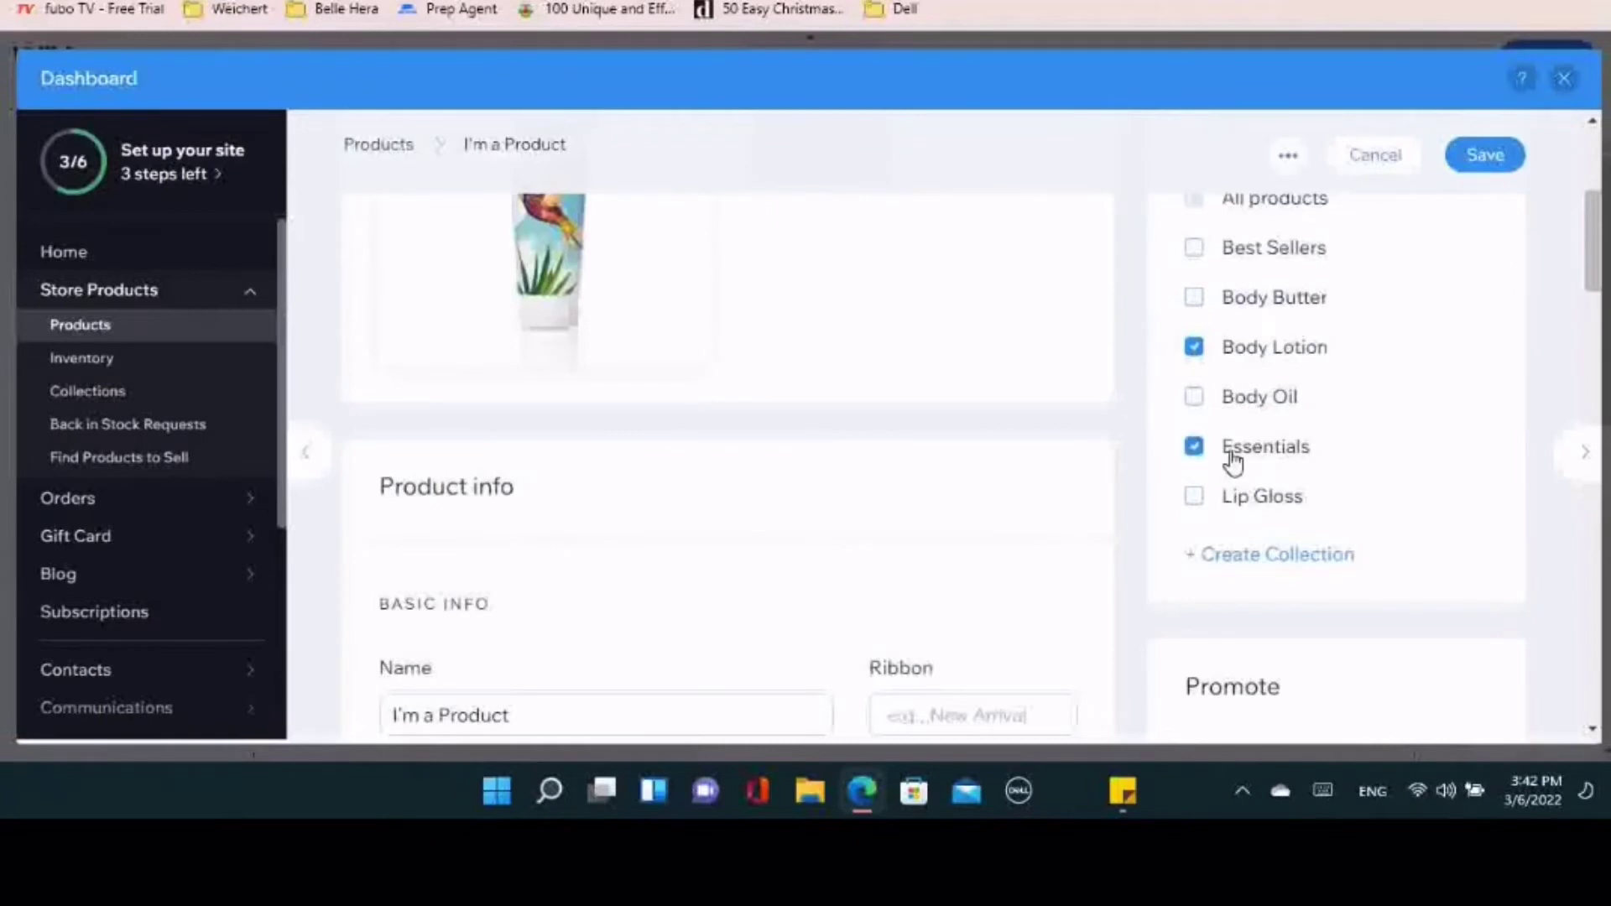
{"action": "left_click", "coordinate": [1261, 251]}
{"action": "left_click", "coordinate": [1582, 458]}
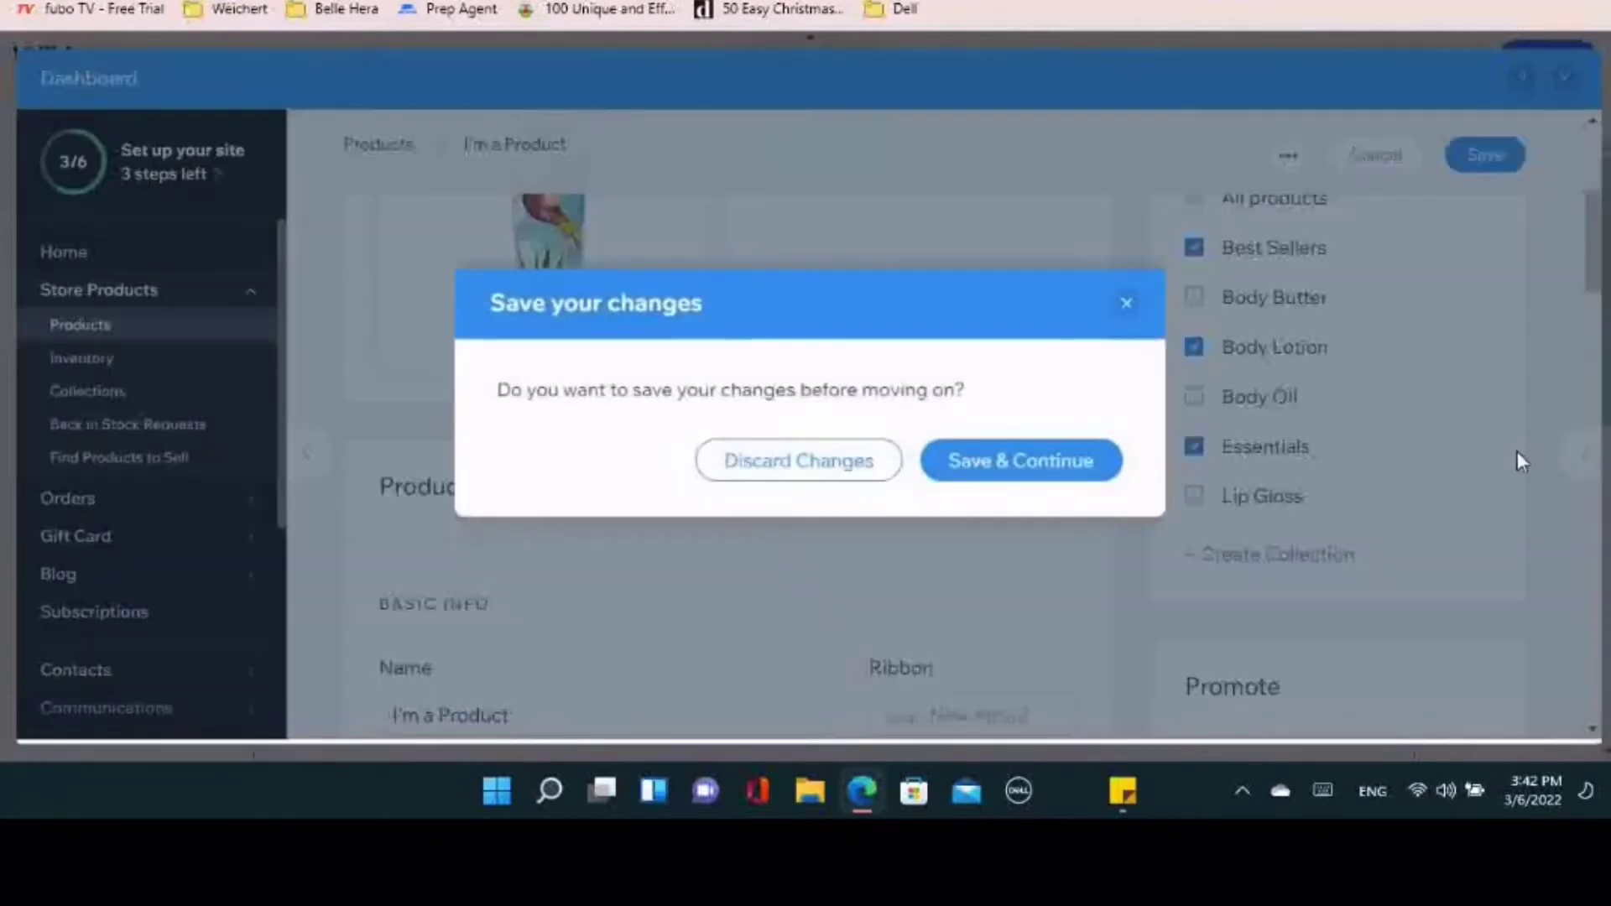
{"action": "left_click", "coordinate": [1080, 472]}
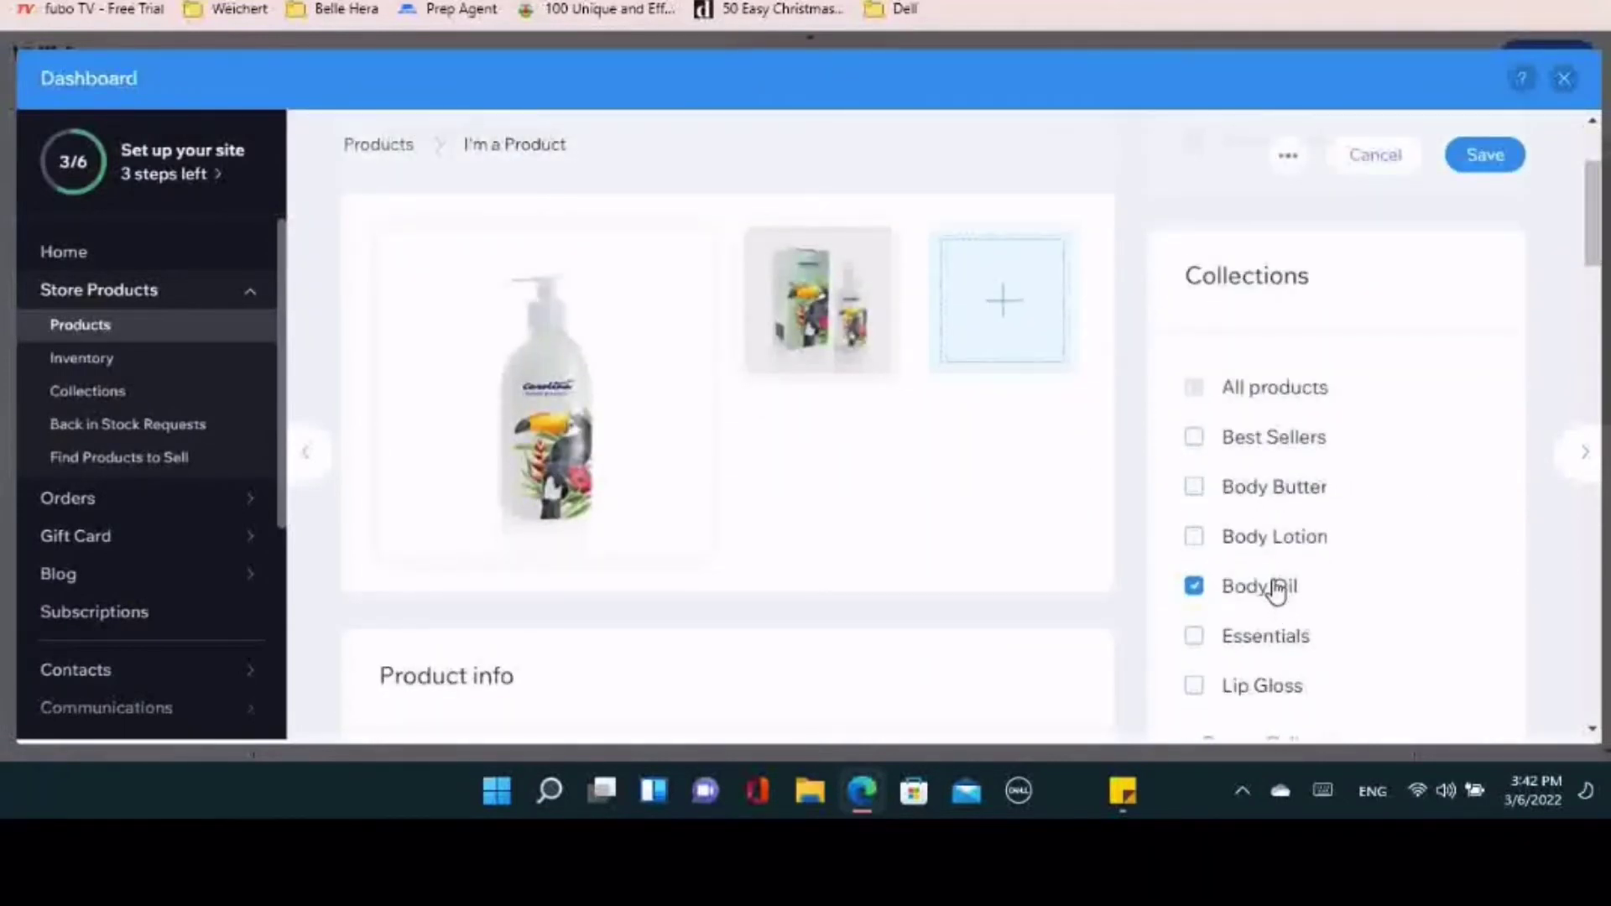
Add the toucan pump bottle to the Best Sellers and Essentials collections and save the changes
{"action": "left_click", "coordinate": [1298, 454]}
{"action": "left_click", "coordinate": [1295, 645]}
{"action": "left_click", "coordinate": [1581, 454]}
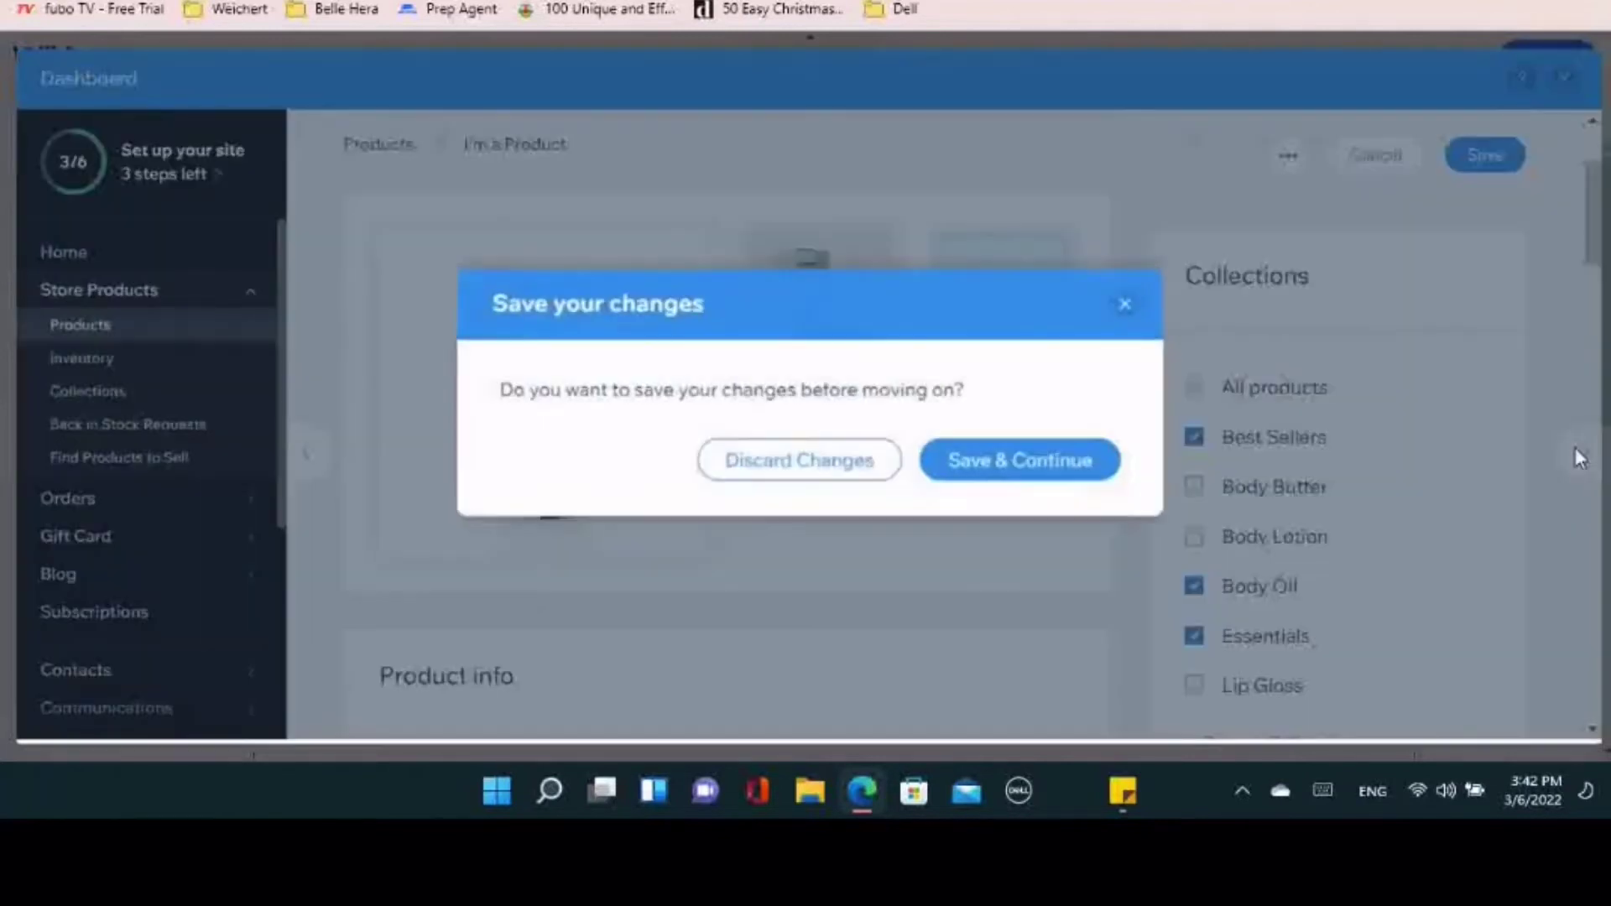
{"action": "left_click", "coordinate": [1083, 461]}
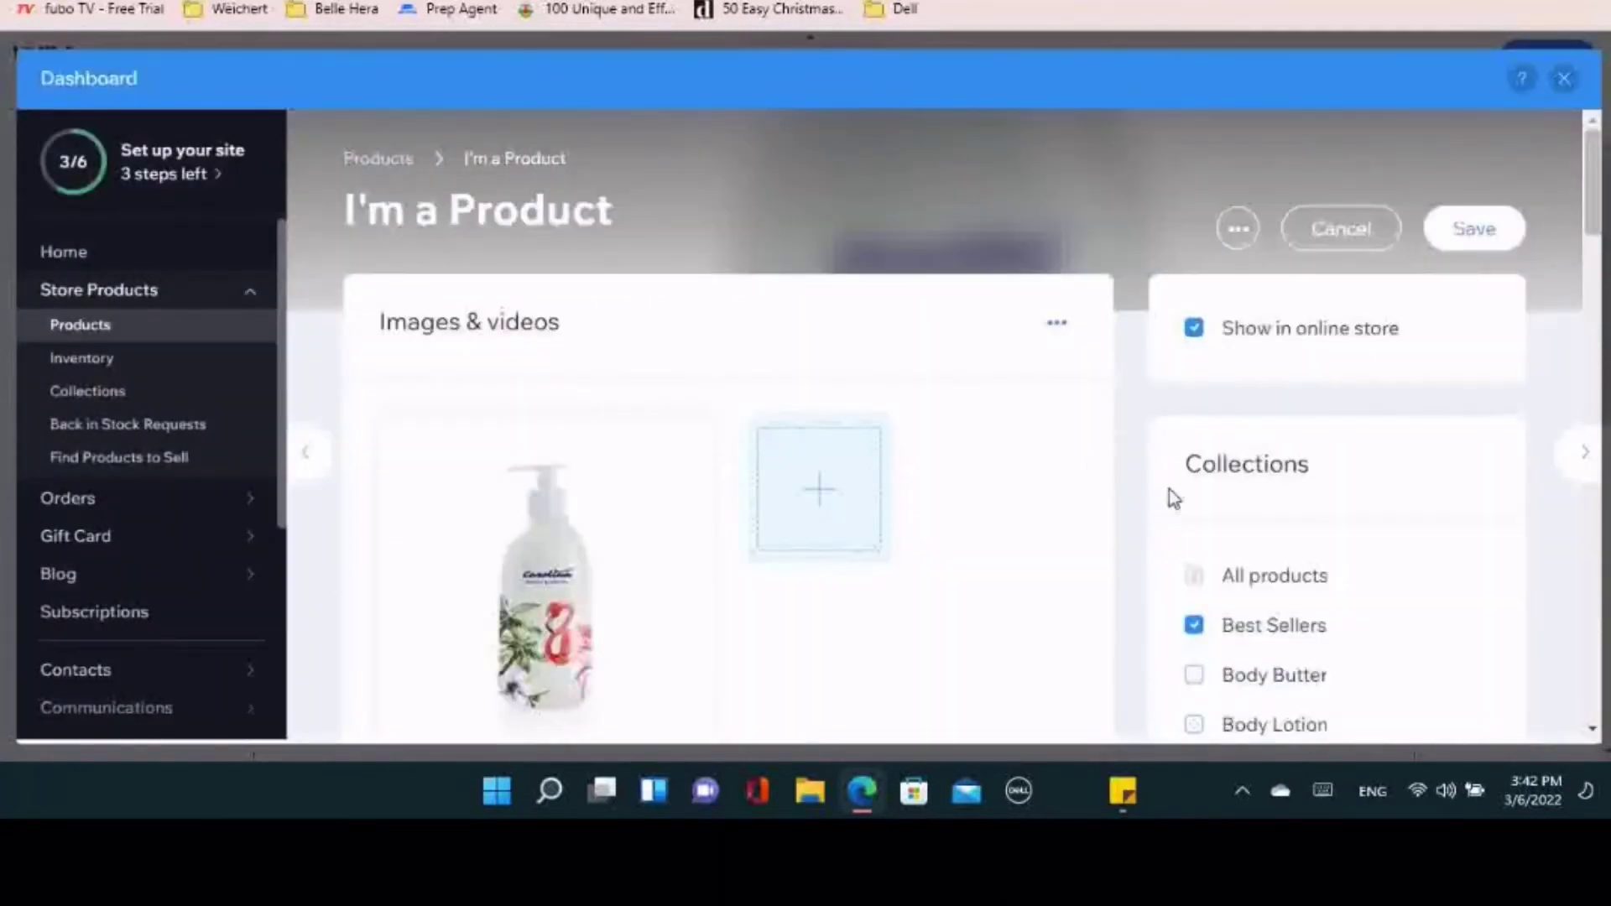
Check the collection assignments of the flamingo and cockatoo pump bottles
{"action": "scroll", "coordinate": [1175, 499], "scroll_direction": "down", "scroll_amount": 3}
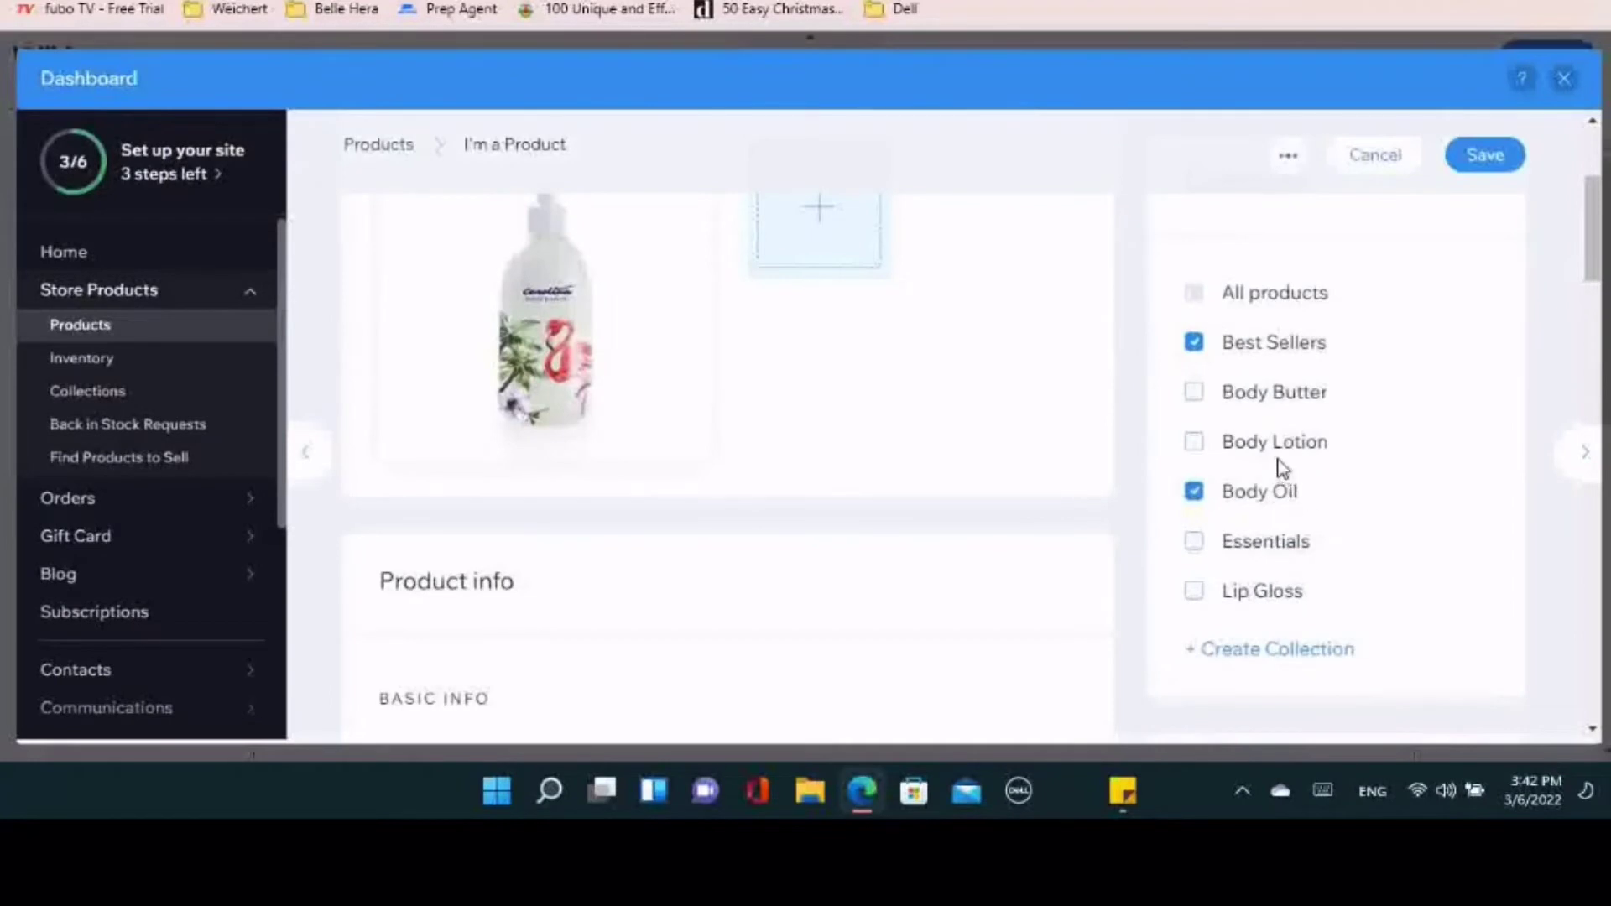
{"action": "left_click", "coordinate": [1573, 468]}
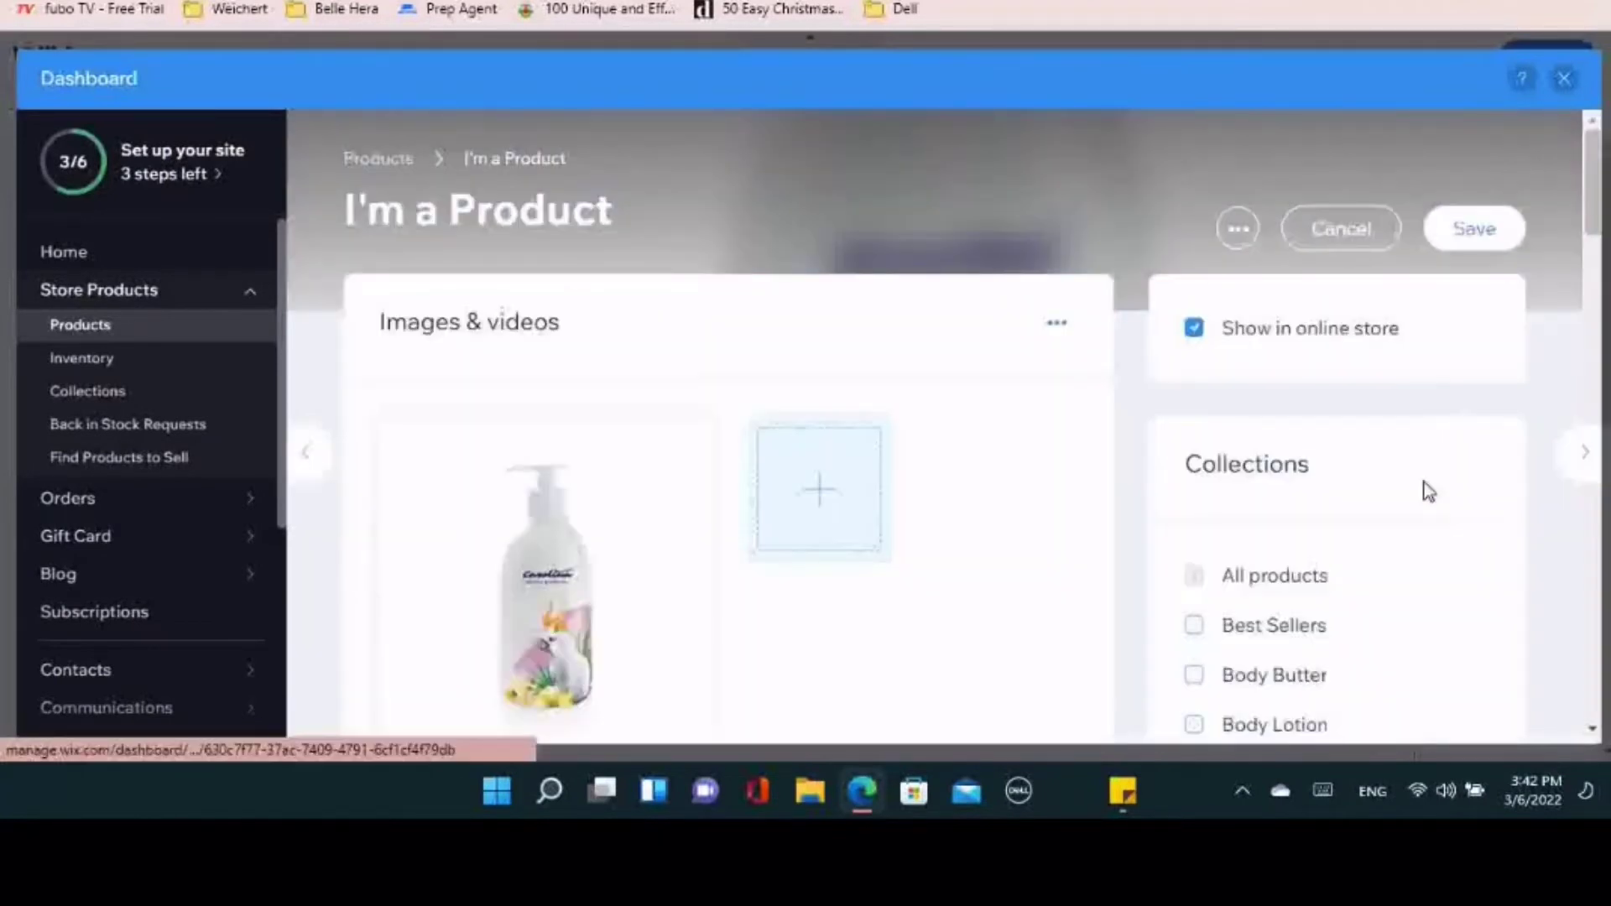
{"action": "scroll", "coordinate": [1360, 495], "scroll_direction": "down", "scroll_amount": 2}
Check the collection assignments of the hummingbird pump bottle
{"action": "left_click", "coordinate": [1573, 463]}
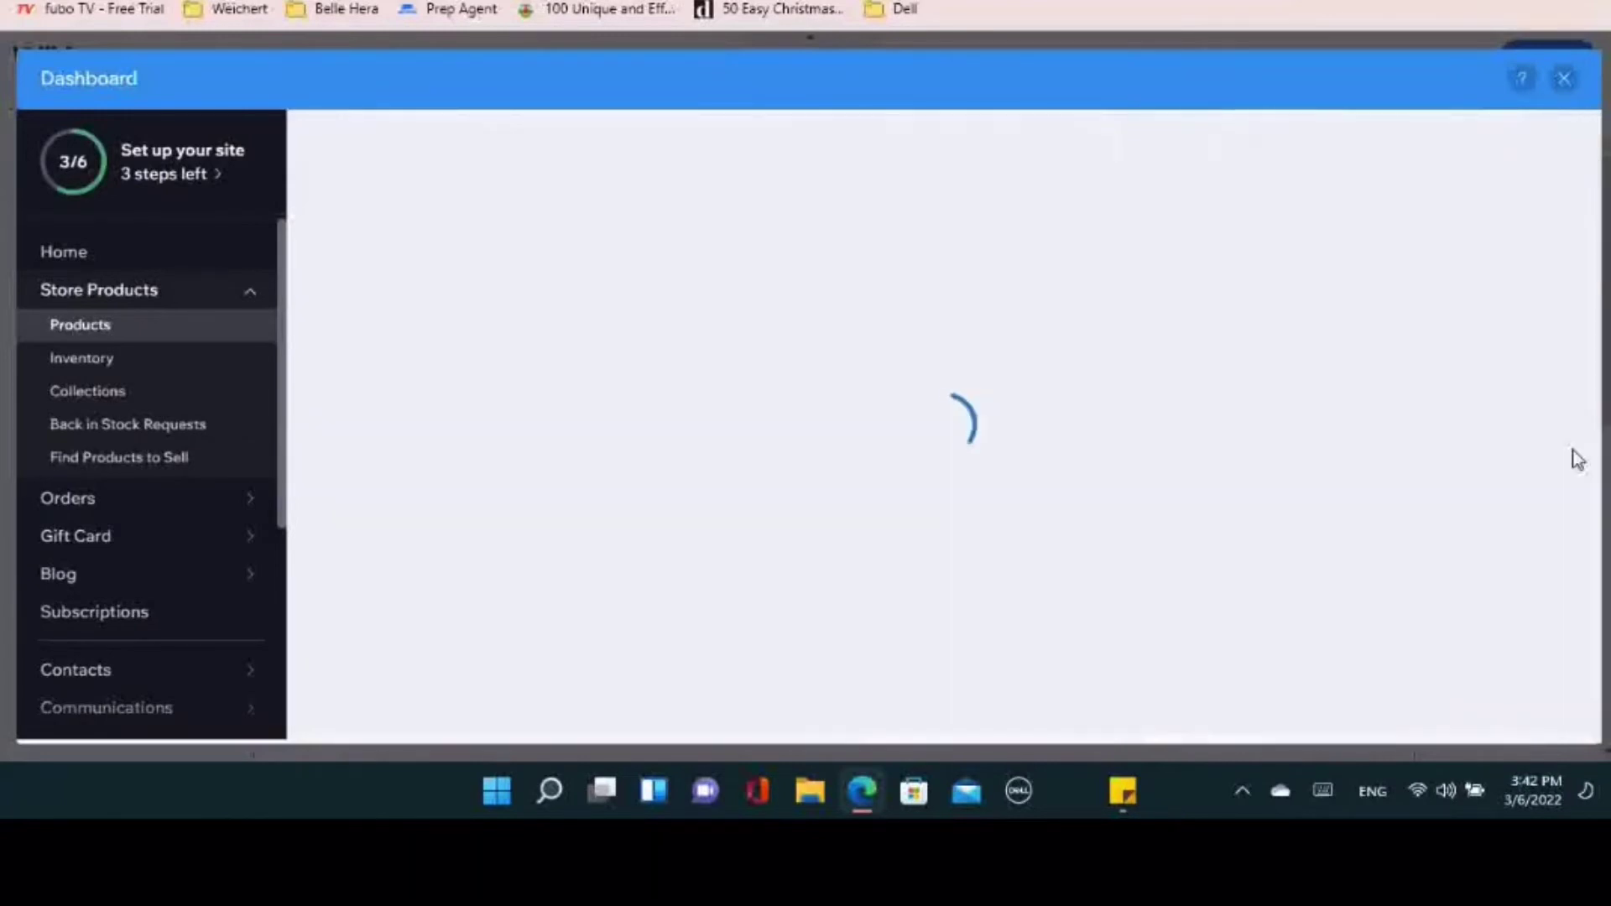
{"action": "scroll", "coordinate": [1342, 545], "scroll_direction": "down", "scroll_amount": 2}
{"action": "left_click", "coordinate": [1261, 642]}
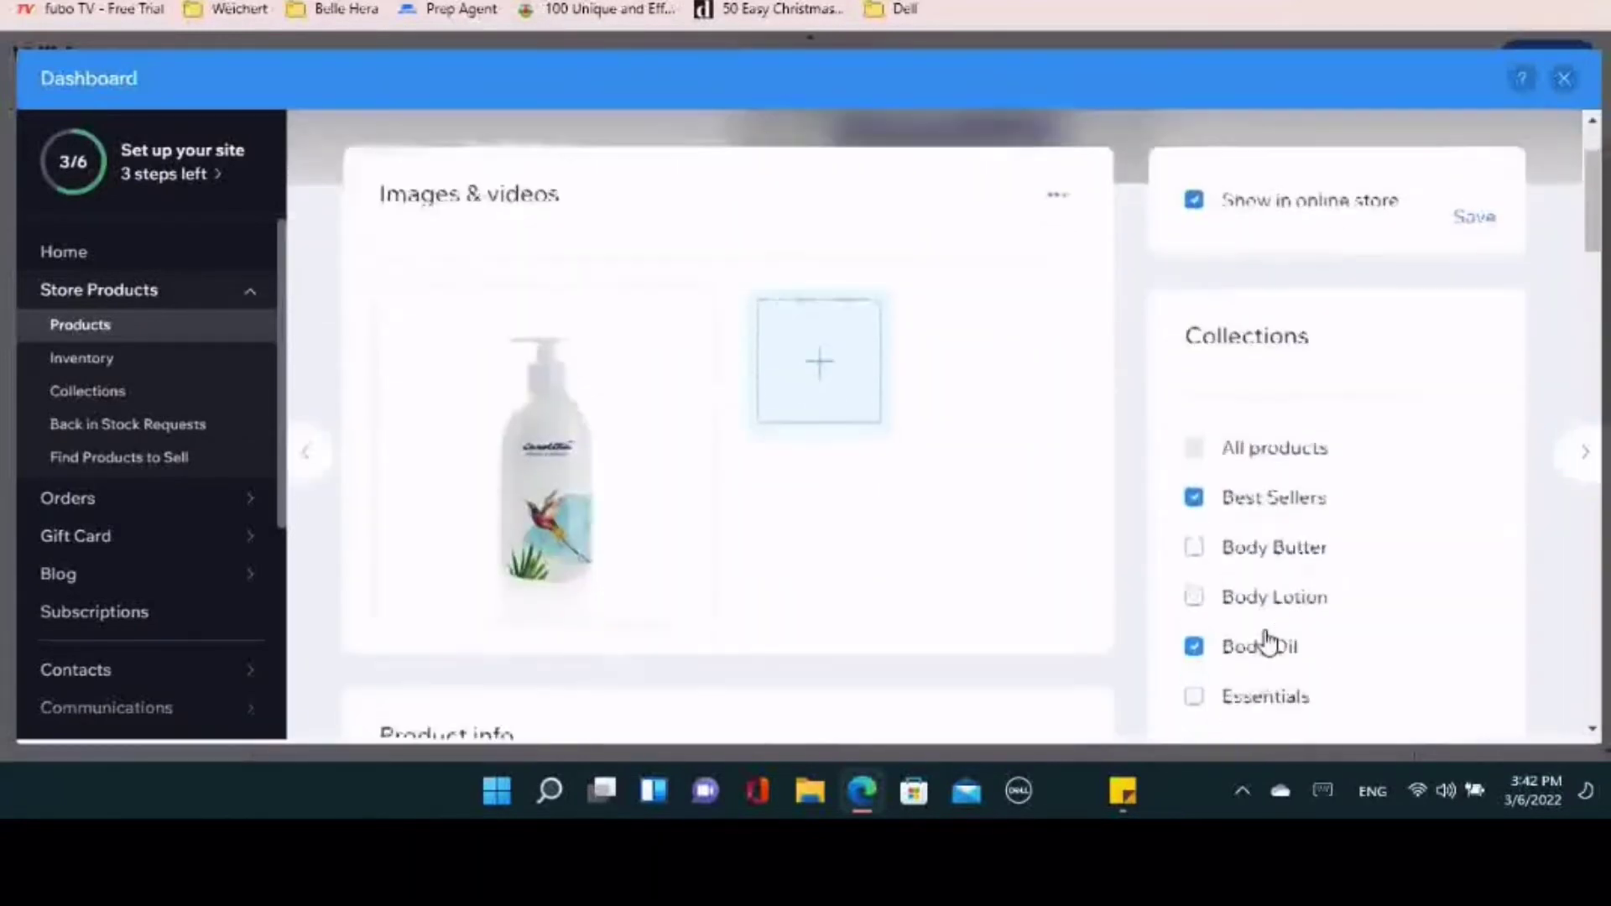
Move the UNSCENTED Body Butter jar from Body Lotion to Body Butter, add it to Essentials, and save the changes
{"action": "left_click", "coordinate": [1579, 463]}
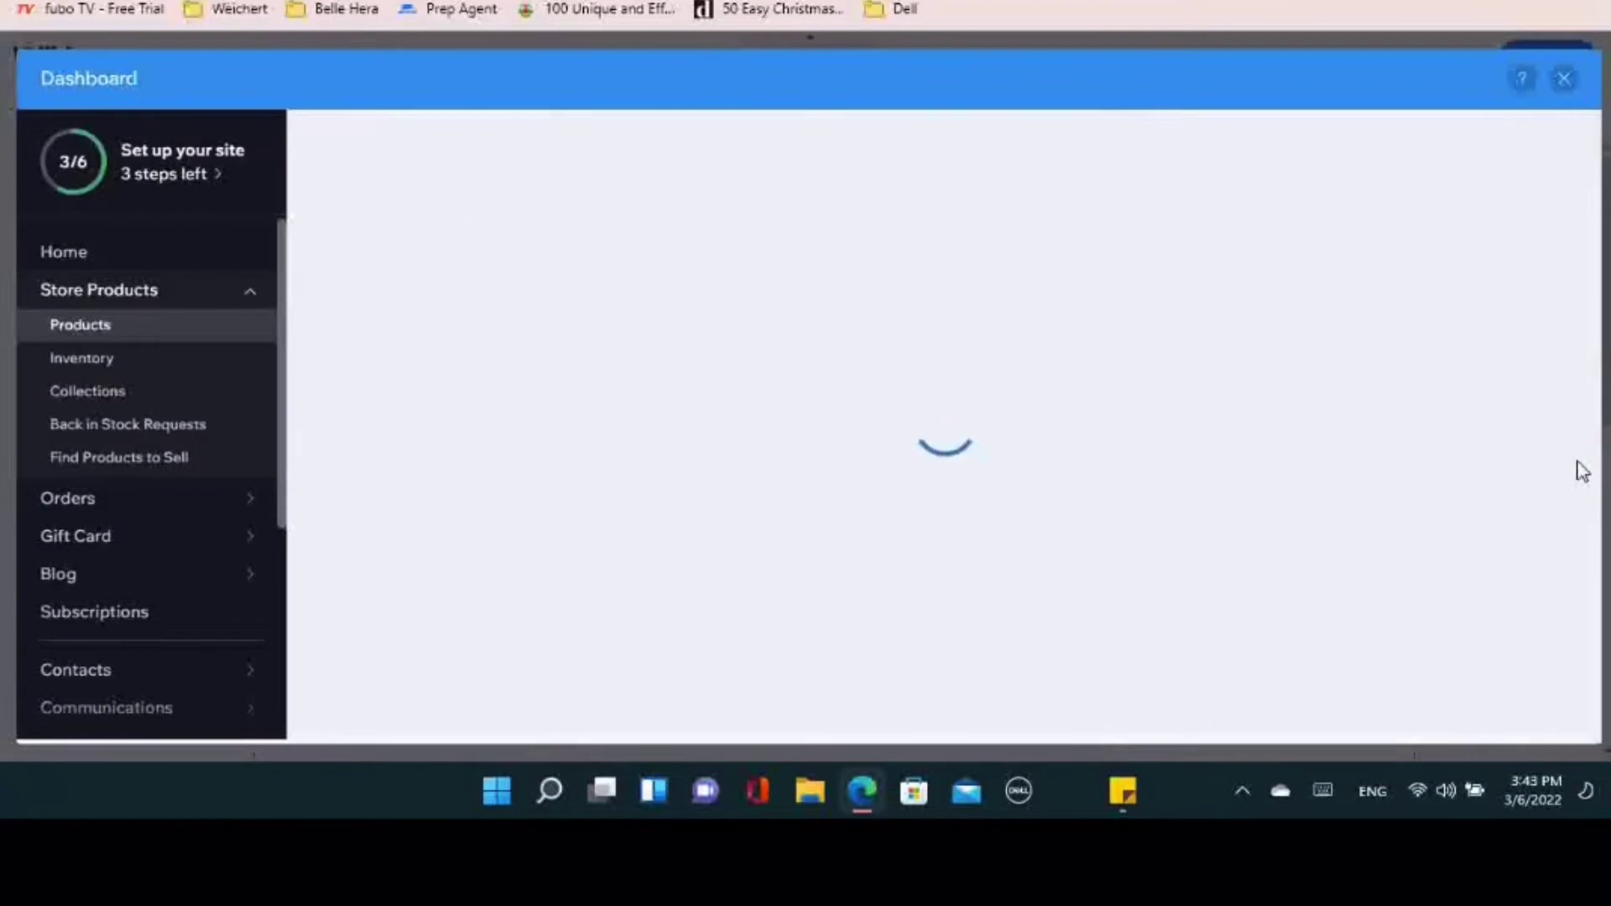
{"action": "scroll", "coordinate": [1380, 512], "scroll_direction": "down", "scroll_amount": 2}
{"action": "scroll", "coordinate": [1381, 511], "scroll_direction": "down", "scroll_amount": 1}
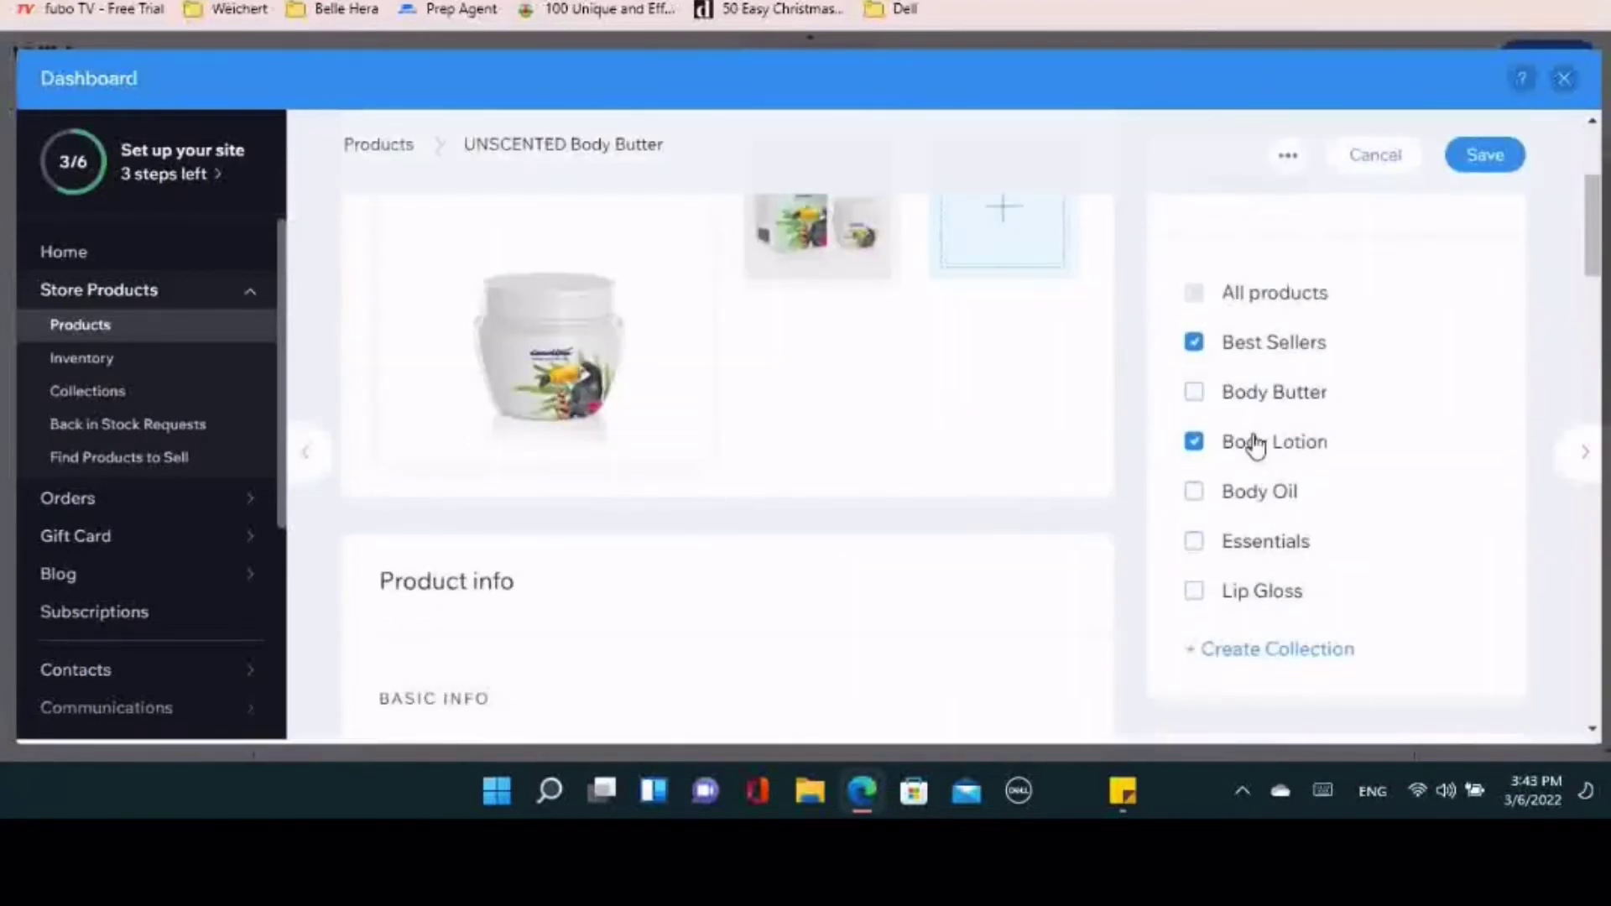
{"action": "left_click", "coordinate": [1276, 392]}
{"action": "left_click", "coordinate": [1261, 445]}
{"action": "left_click", "coordinate": [1306, 543]}
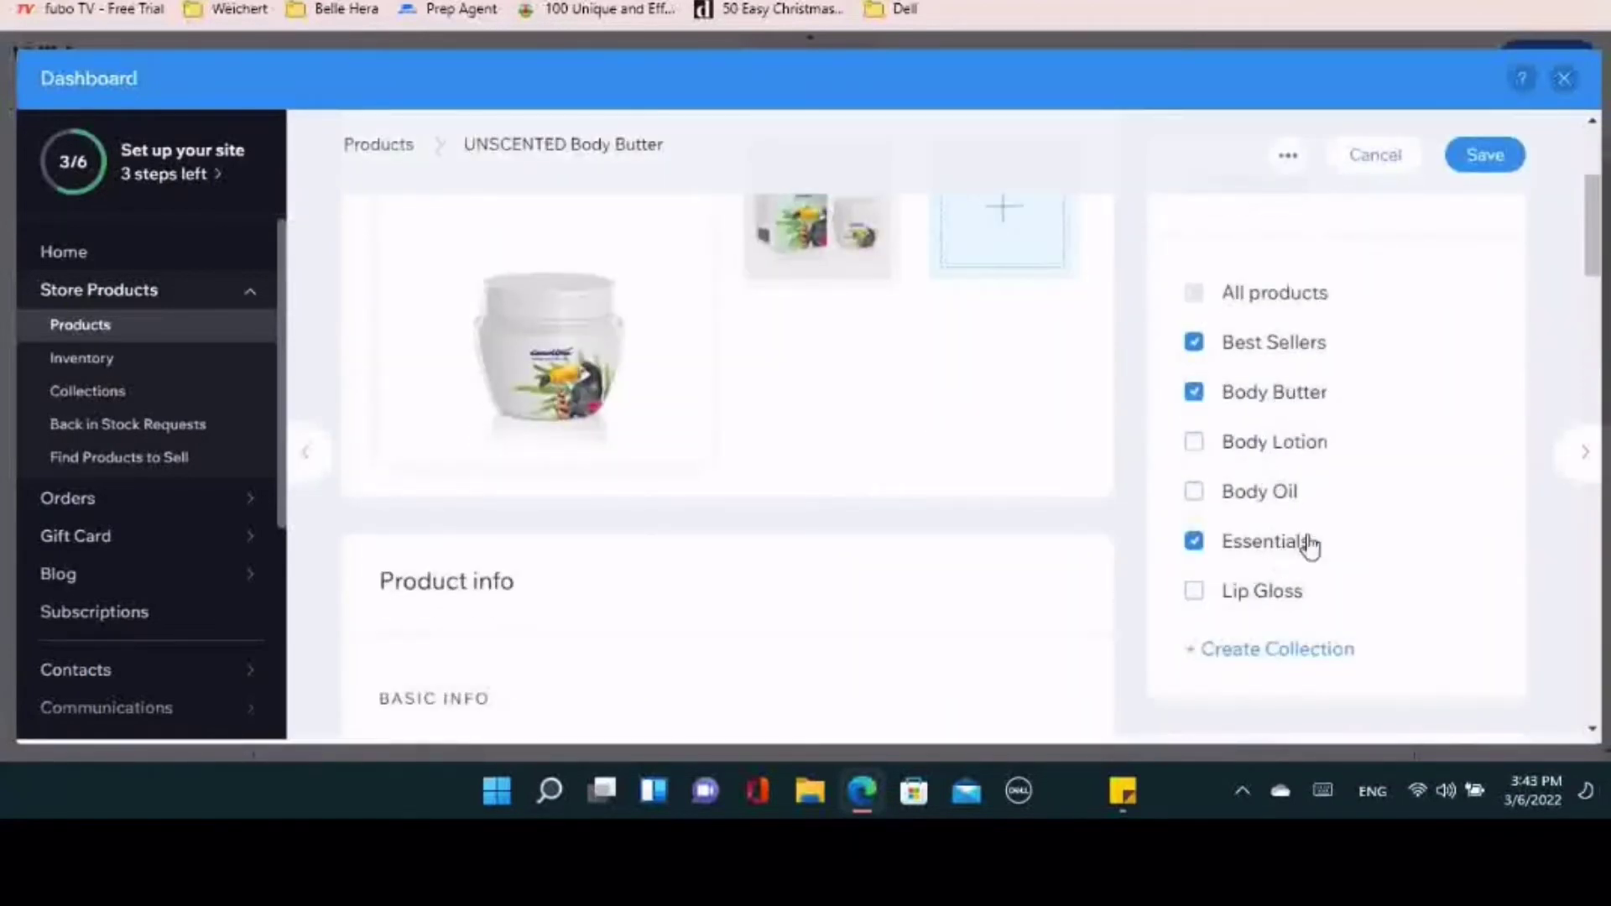
{"action": "left_click", "coordinate": [1577, 466]}
{"action": "left_click", "coordinate": [1089, 475]}
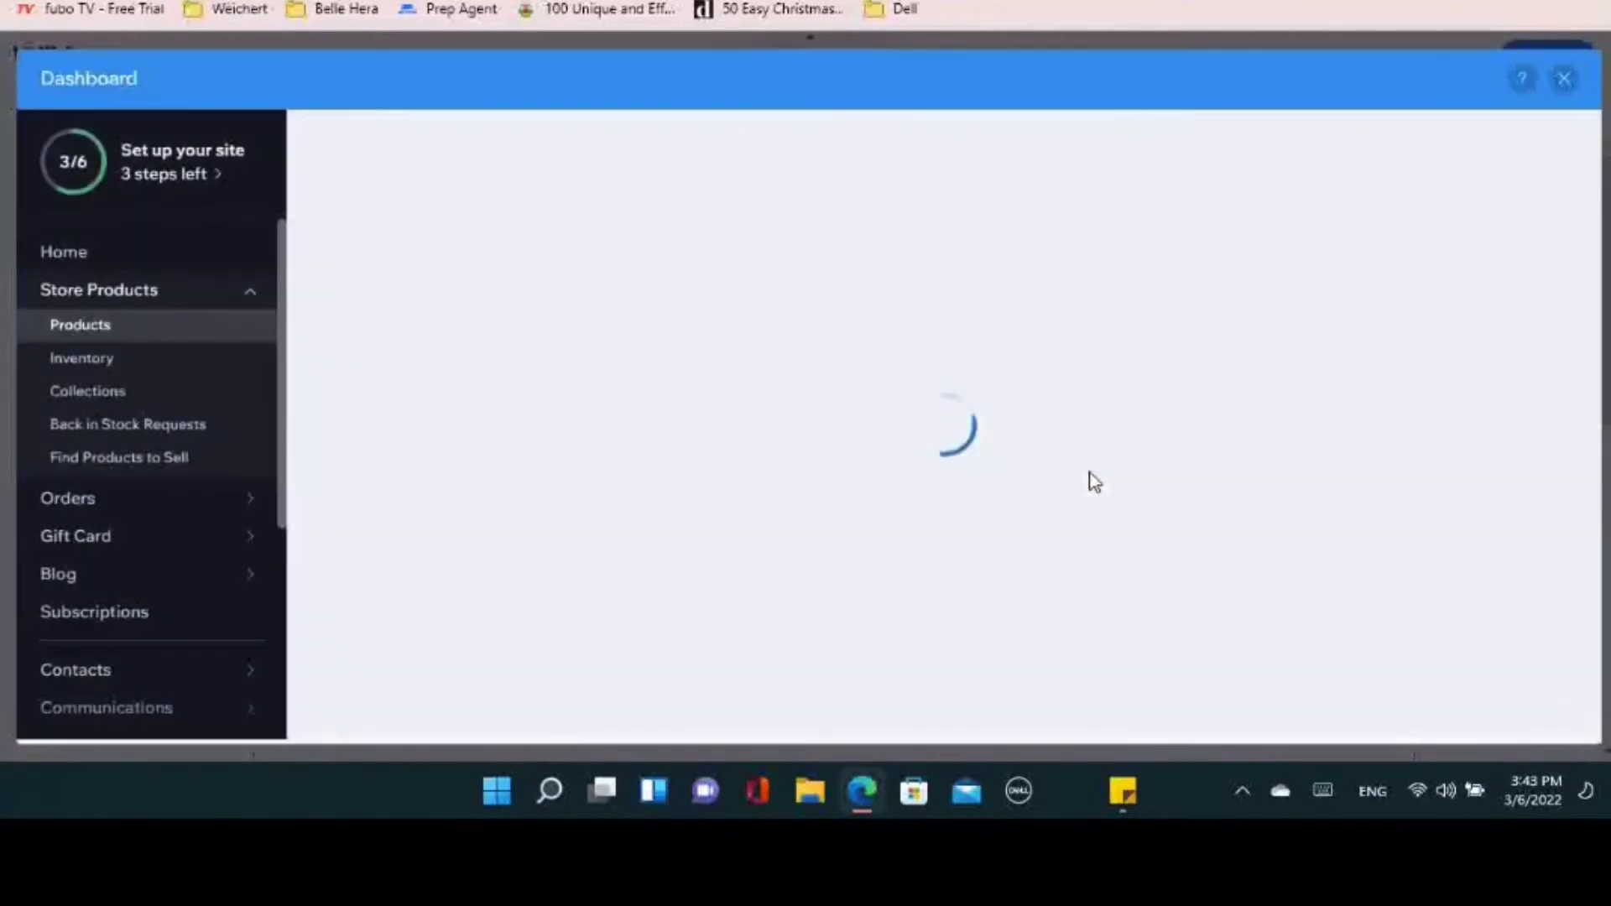
Add the flamingo body butter jar to the Essentials collection and save the changes
{"action": "scroll", "coordinate": [1089, 494], "scroll_direction": "down", "scroll_amount": 8}
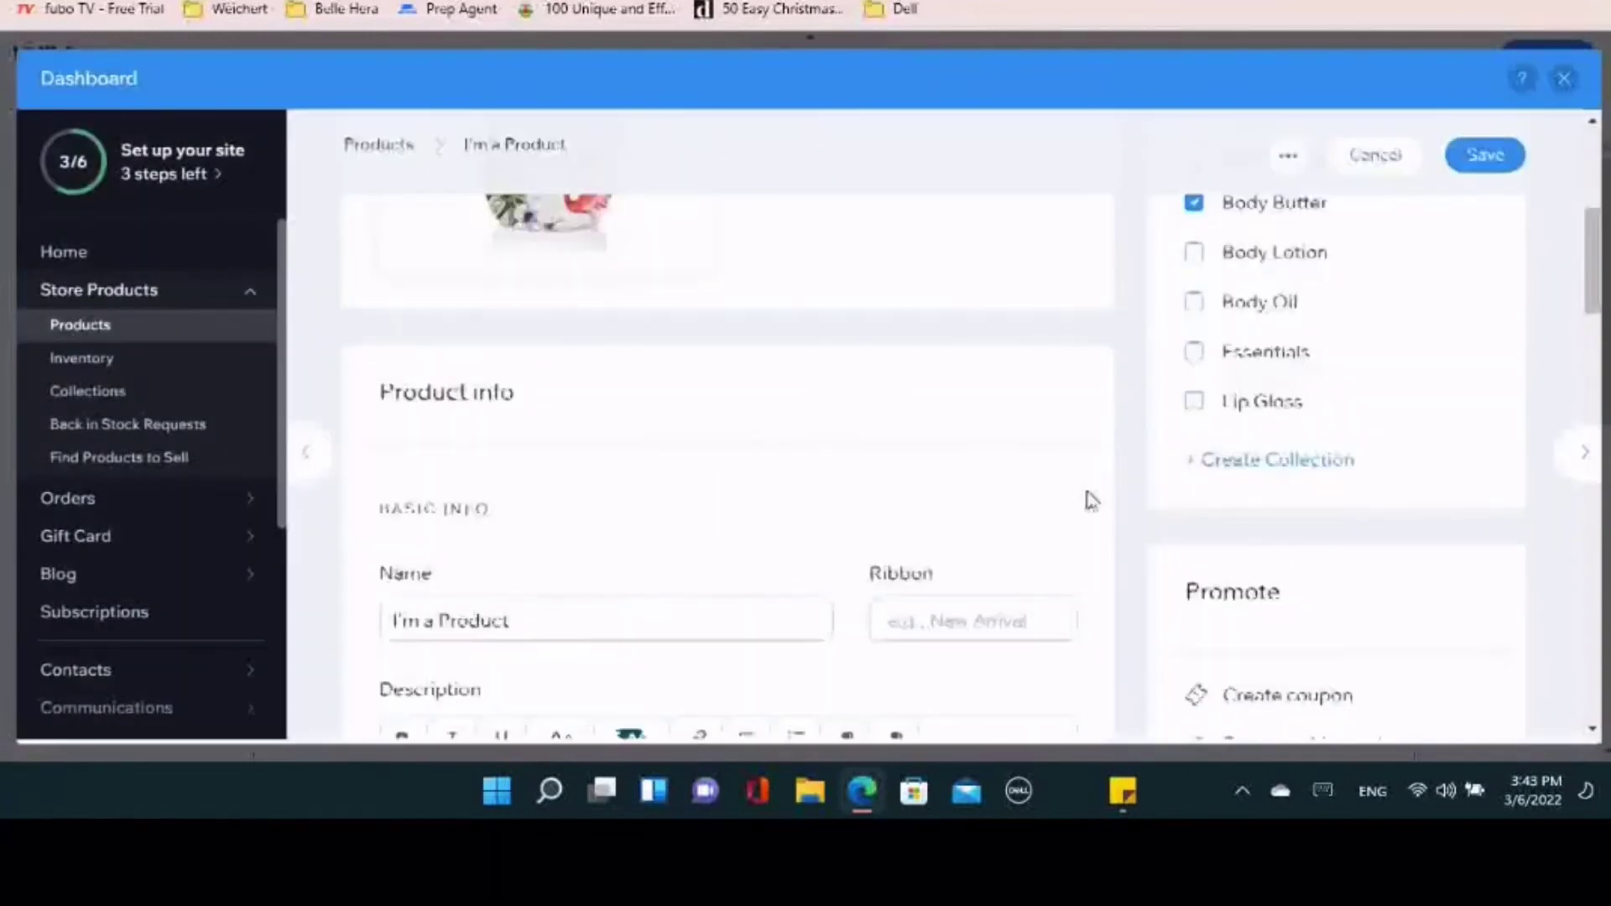
{"action": "scroll", "coordinate": [1089, 495], "scroll_direction": "up", "scroll_amount": 6}
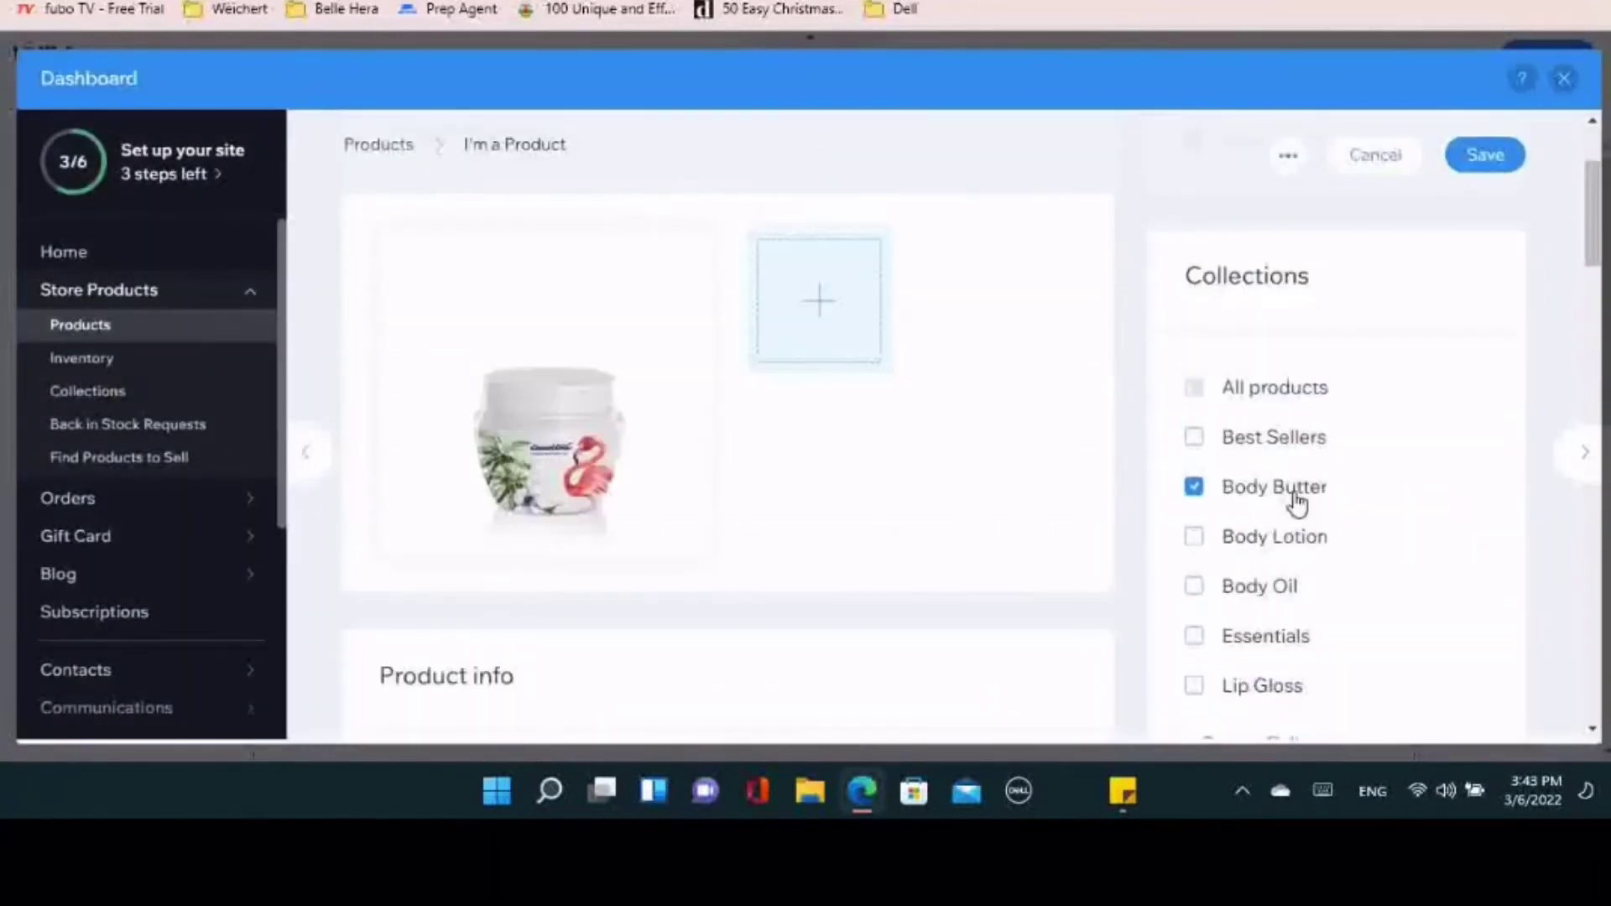
{"action": "left_click", "coordinate": [1282, 640]}
{"action": "left_click", "coordinate": [1574, 462]}
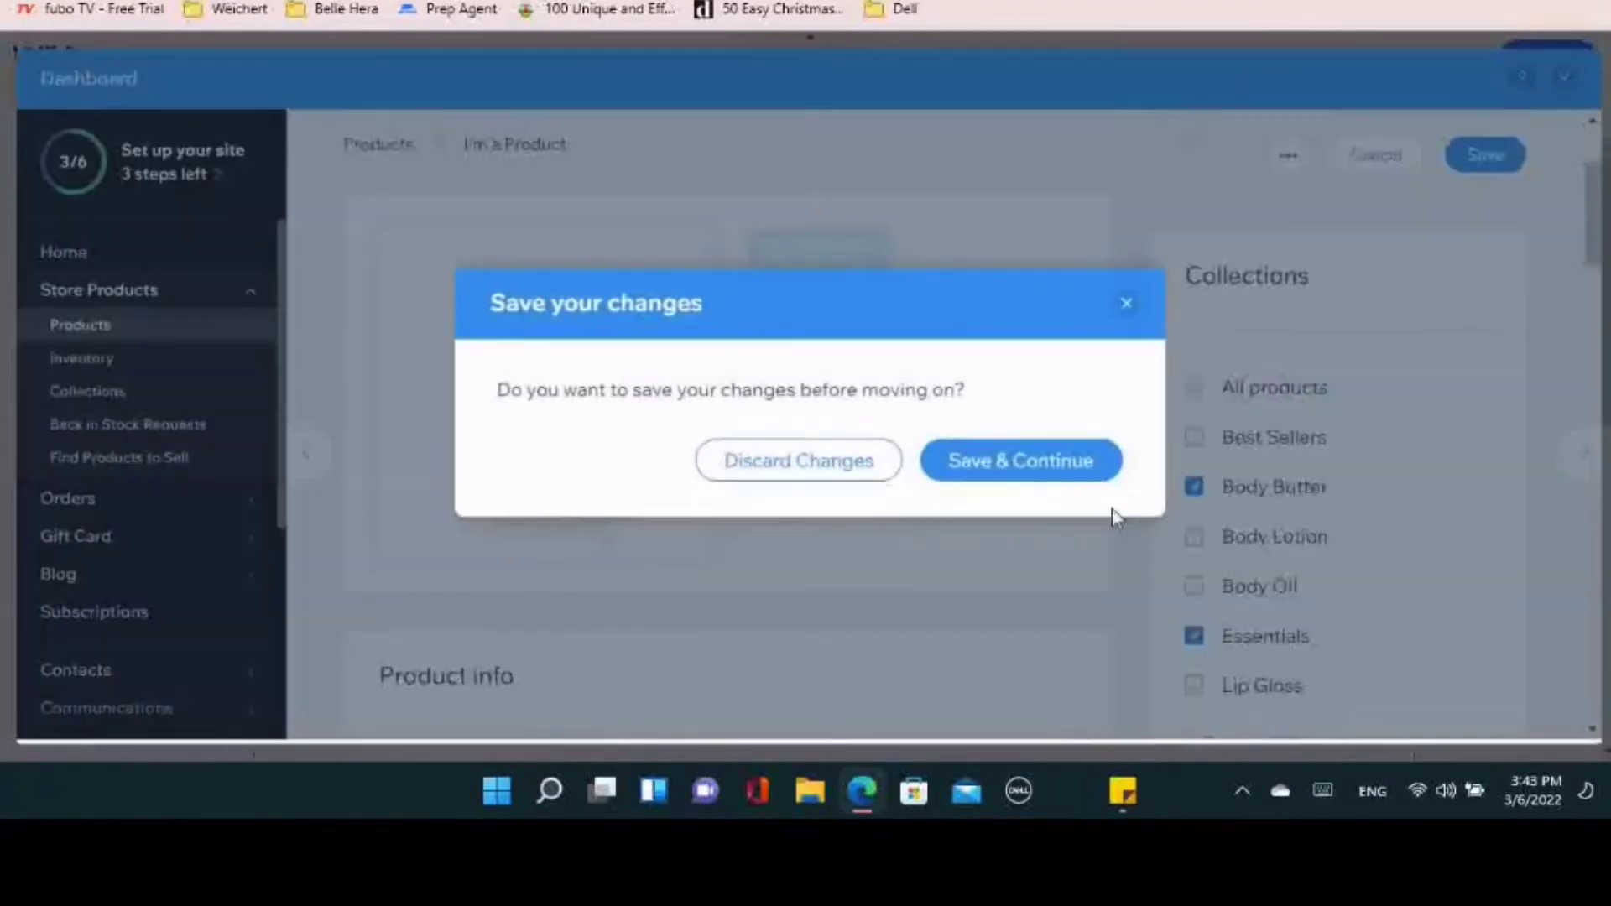
{"action": "left_click", "coordinate": [1090, 475]}
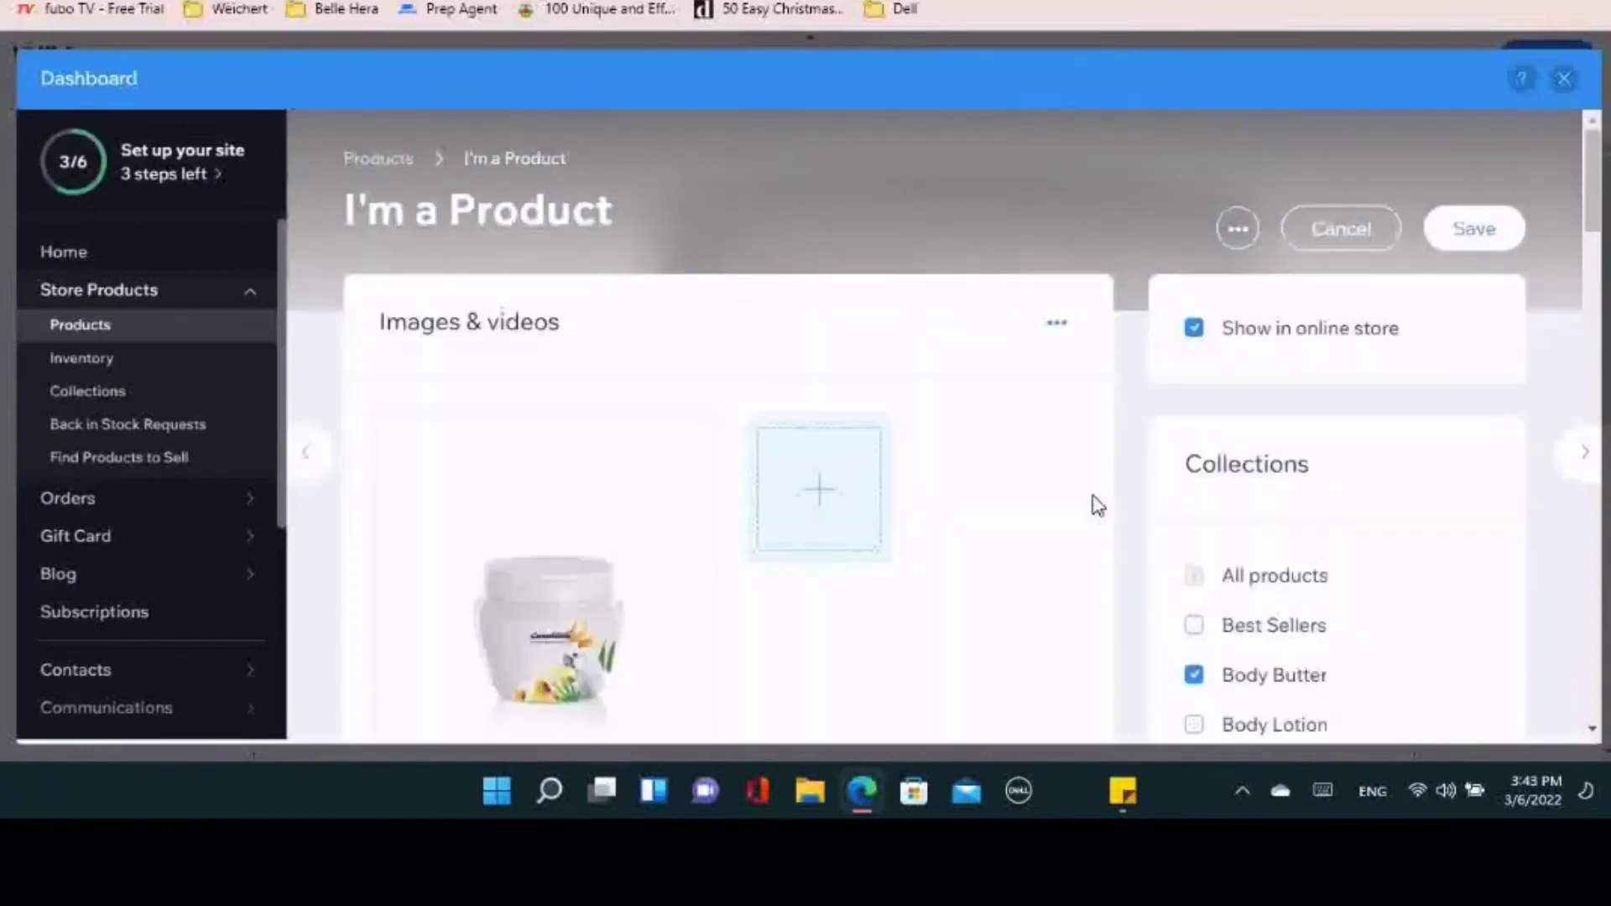
Check the collection assignments of the cockatoo and hummingbird body butter jars and save the hummingbird product to return to the product list
{"action": "scroll", "coordinate": [1329, 598], "scroll_direction": "down", "scroll_amount": 2}
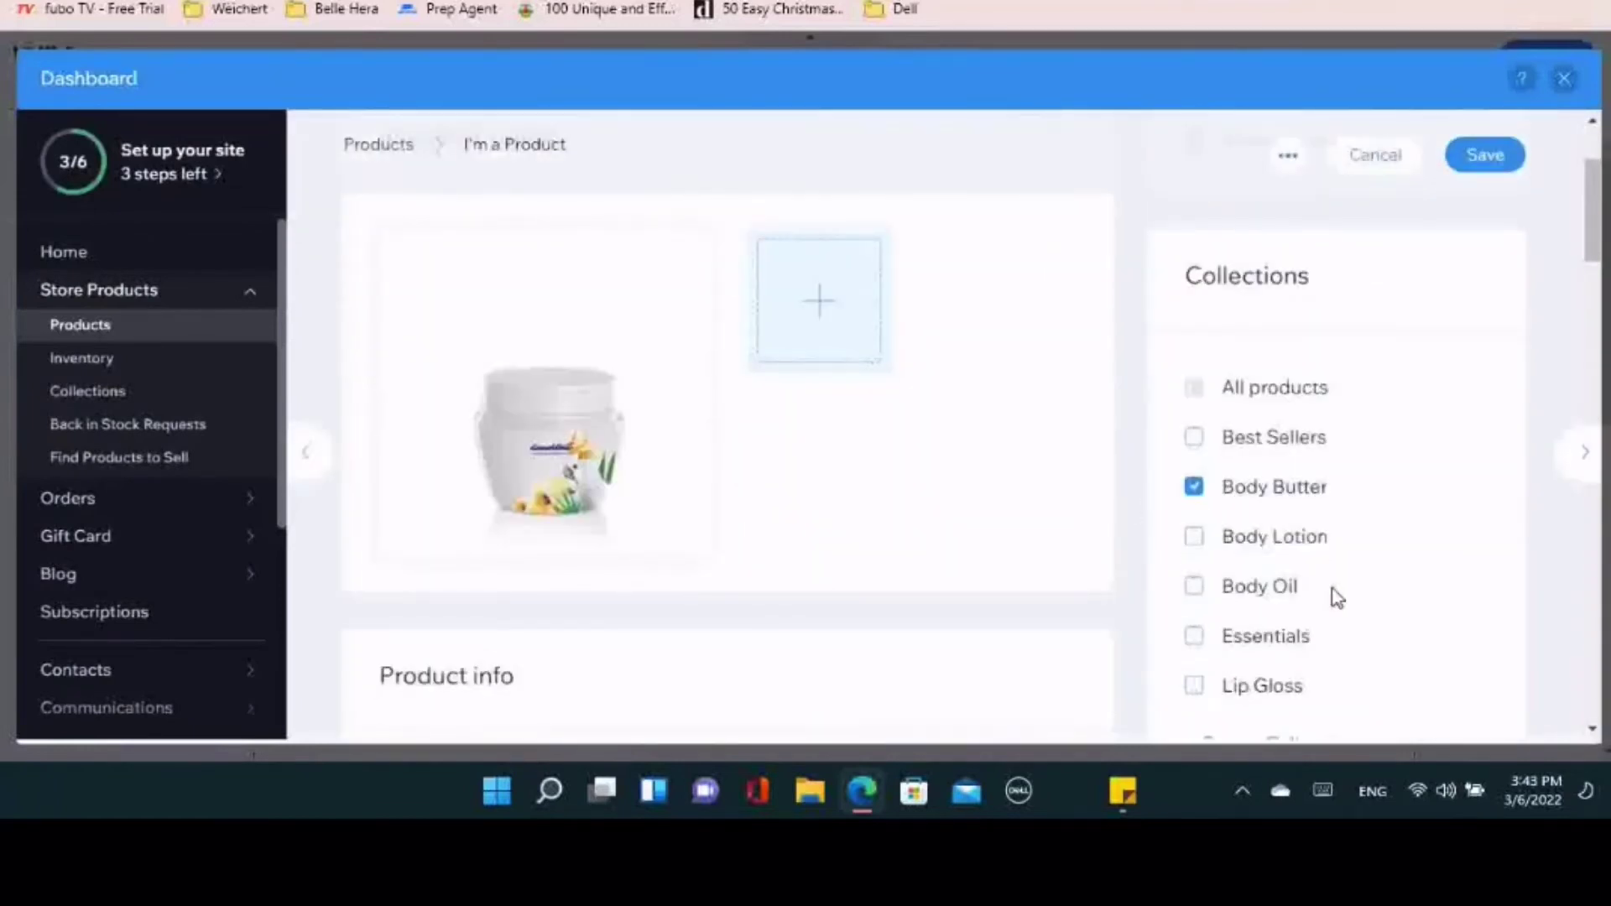
{"action": "left_click", "coordinate": [1585, 452]}
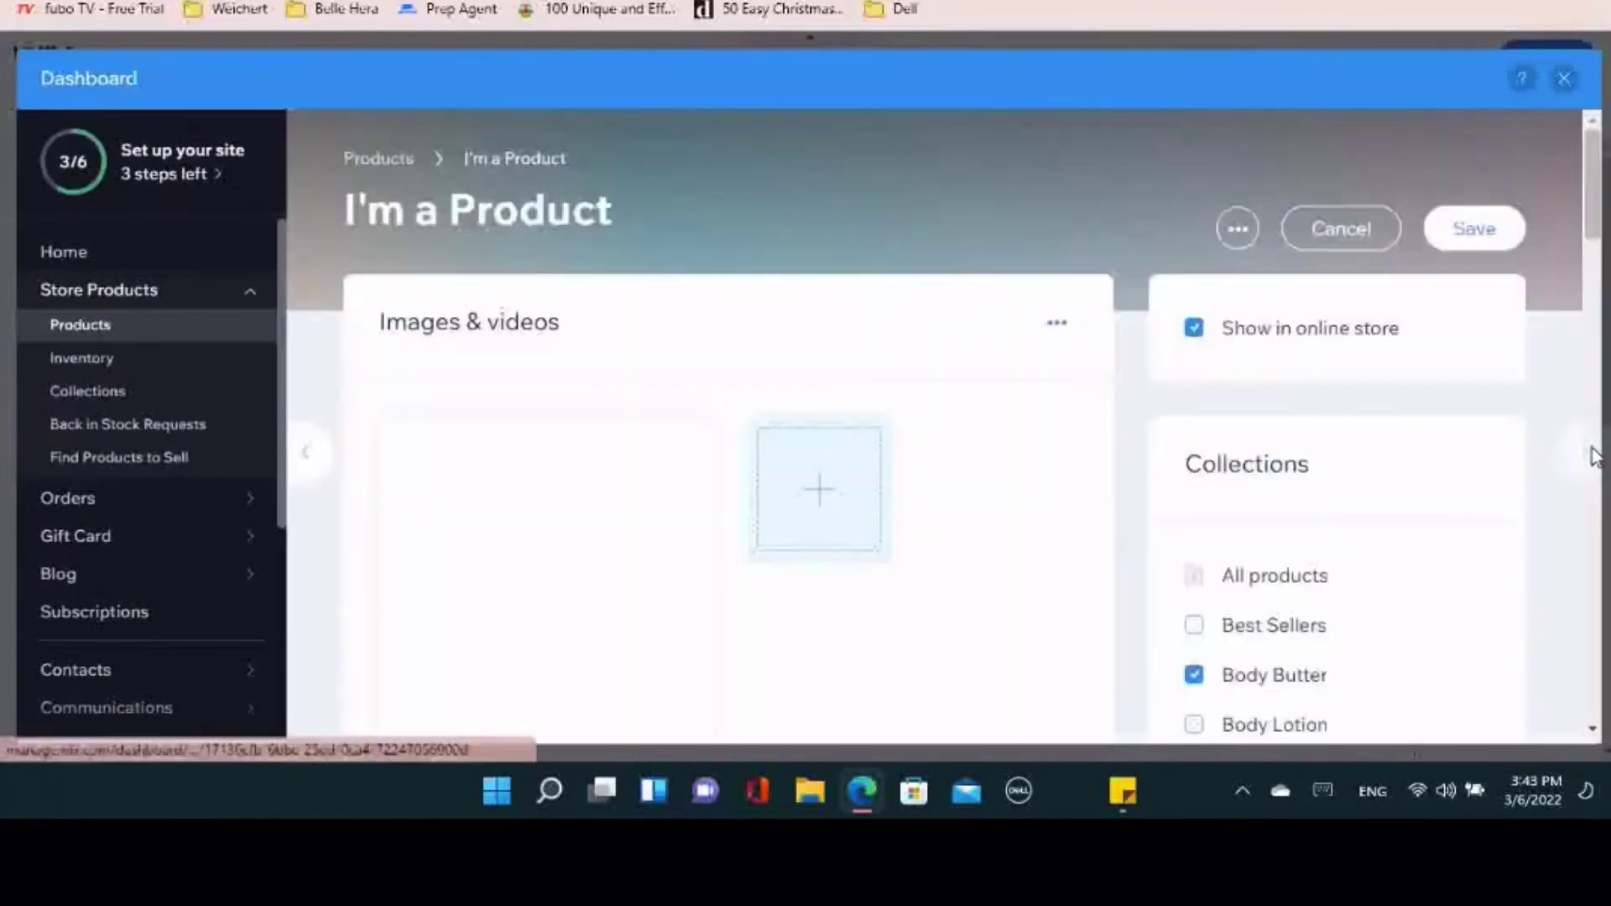
{"action": "scroll", "coordinate": [1489, 507], "scroll_direction": "down", "scroll_amount": 1}
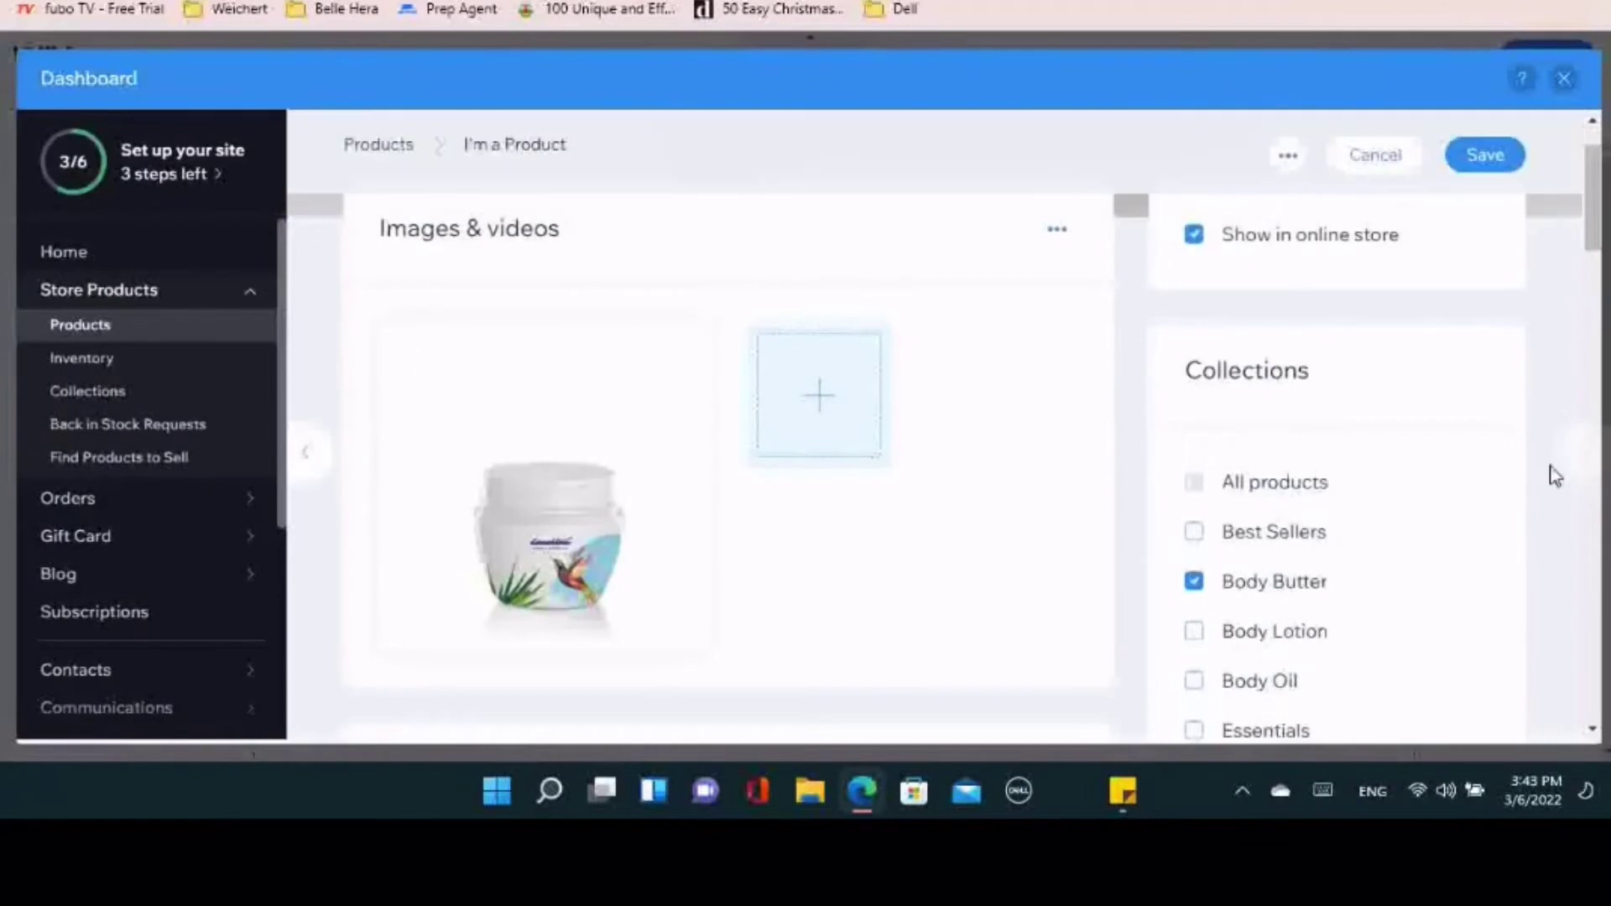
{"action": "left_click", "coordinate": [1460, 155]}
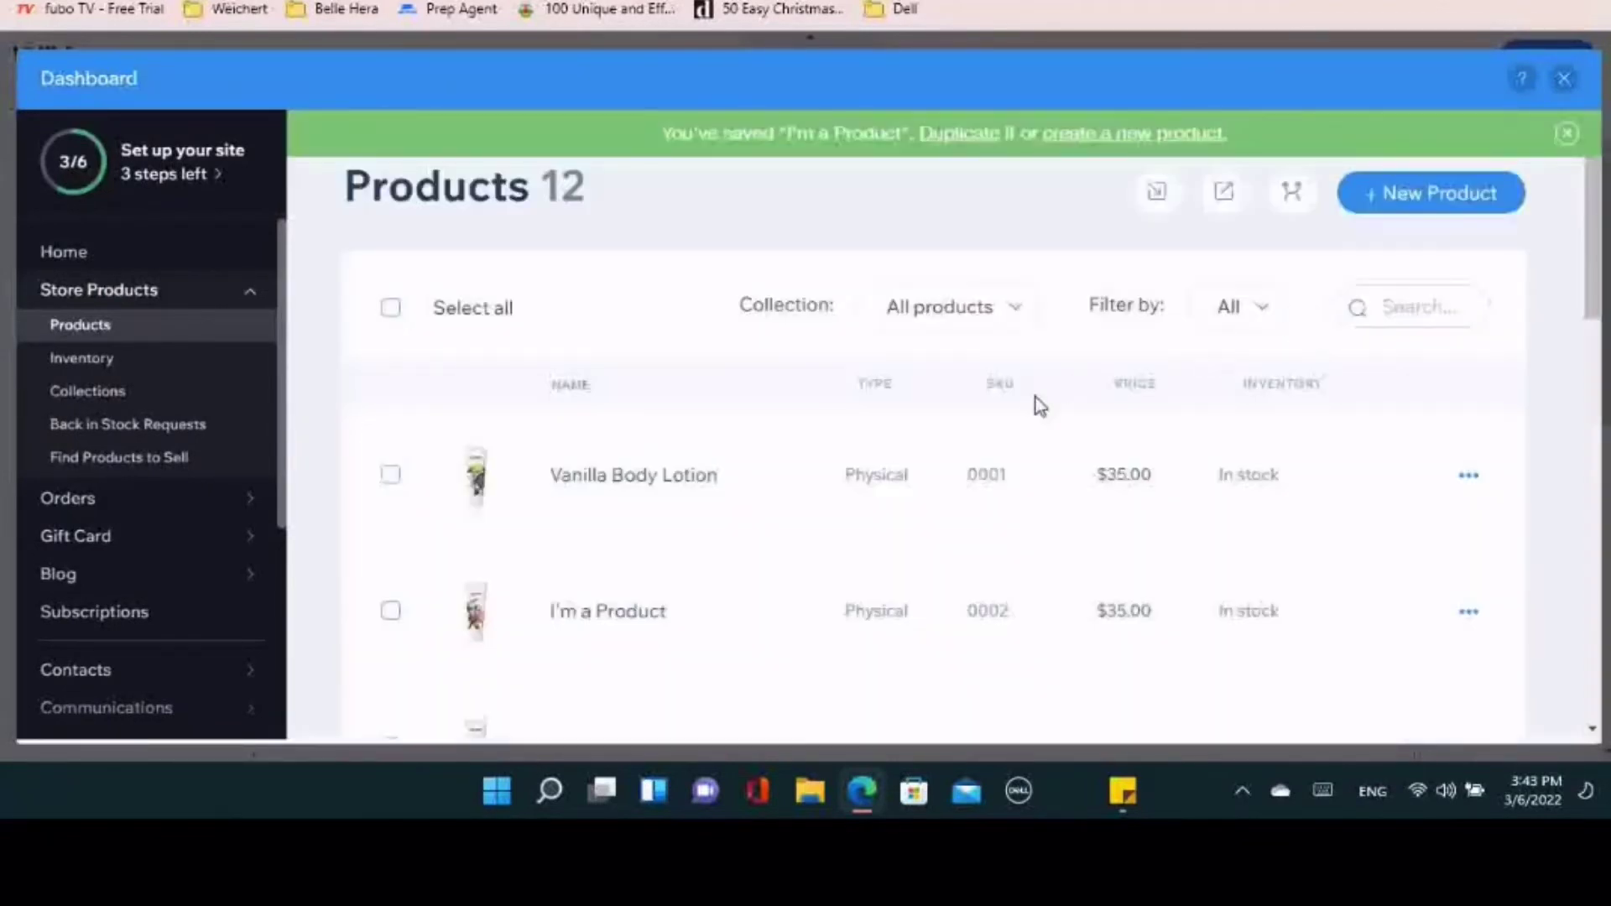
Create a new physical product named Glass Slipper
{"action": "left_click", "coordinate": [1418, 205]}
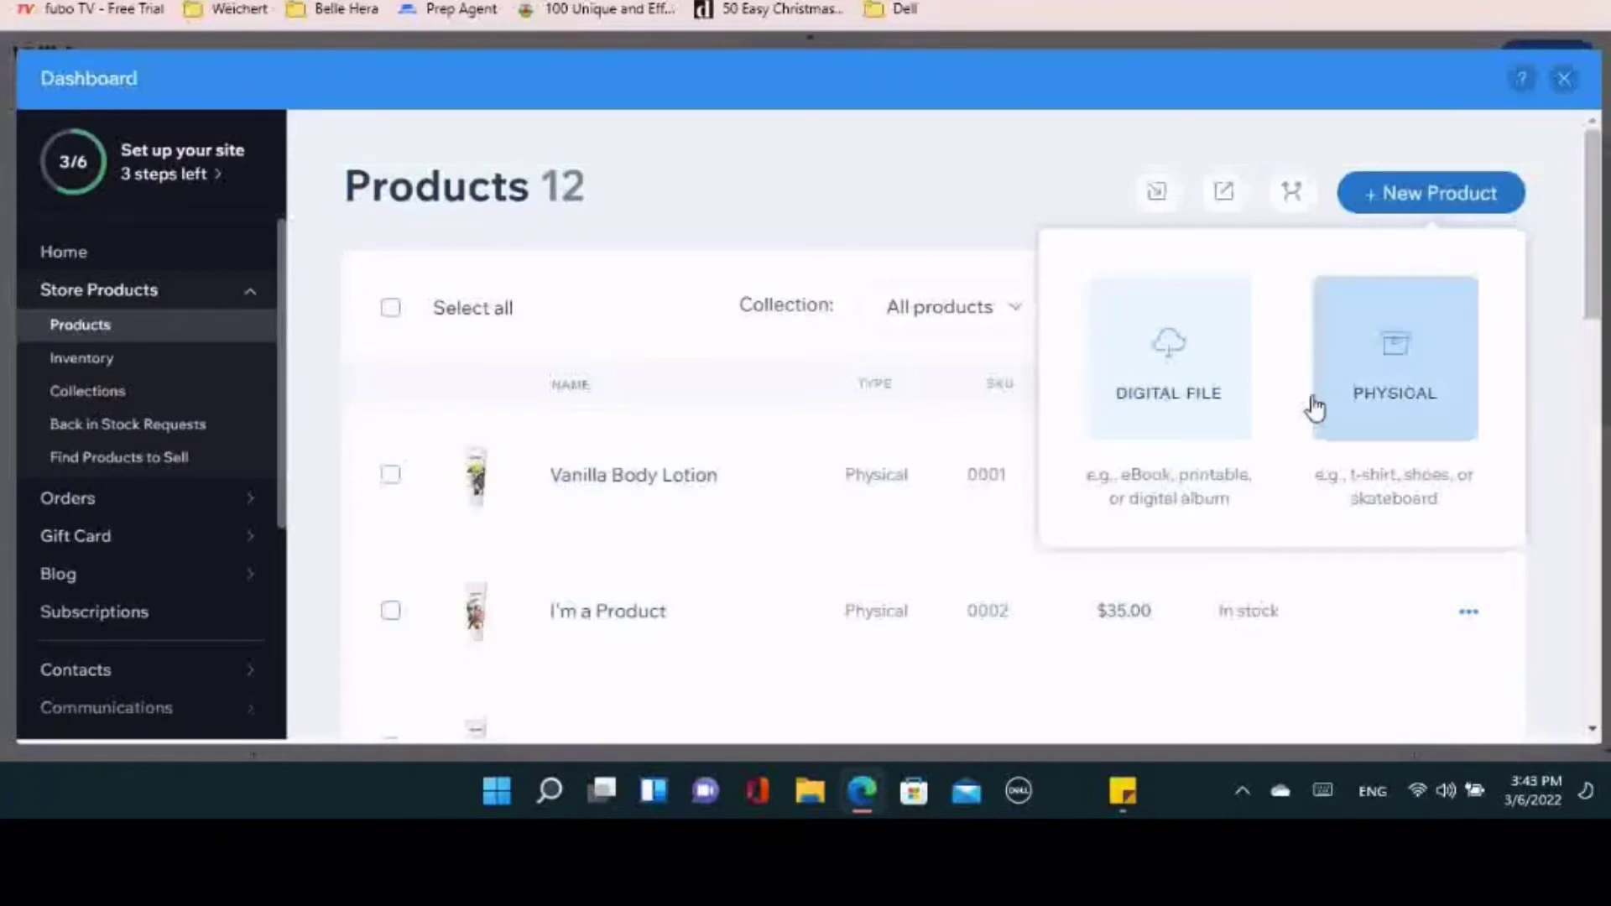
{"action": "left_click", "coordinate": [1351, 386]}
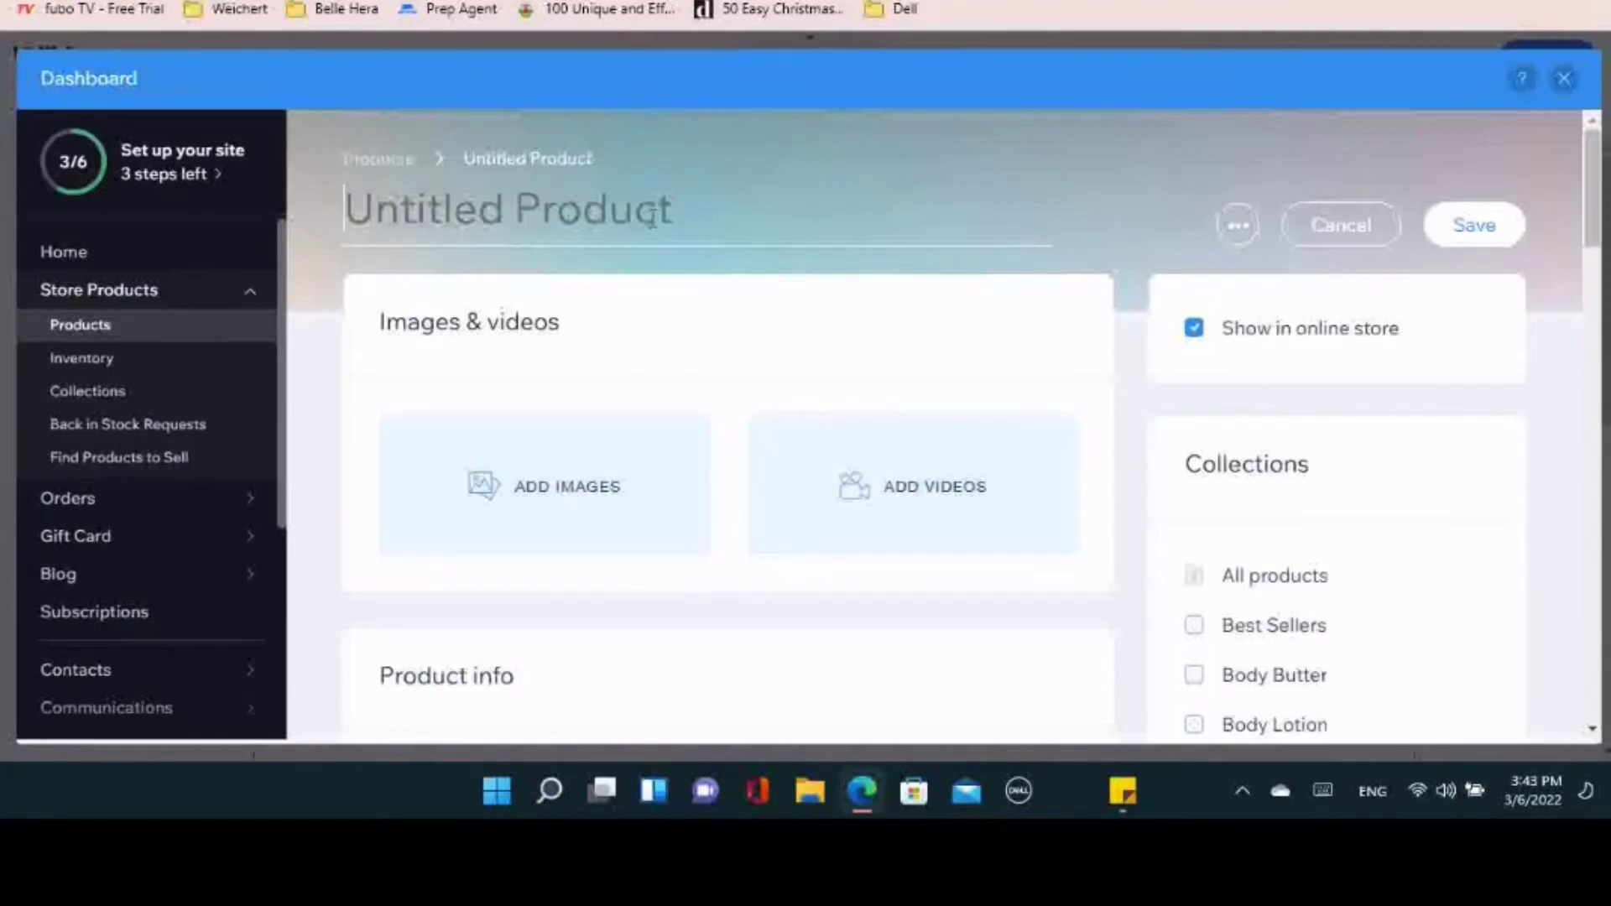
{"action": "type", "text": "Glass Slipper"}
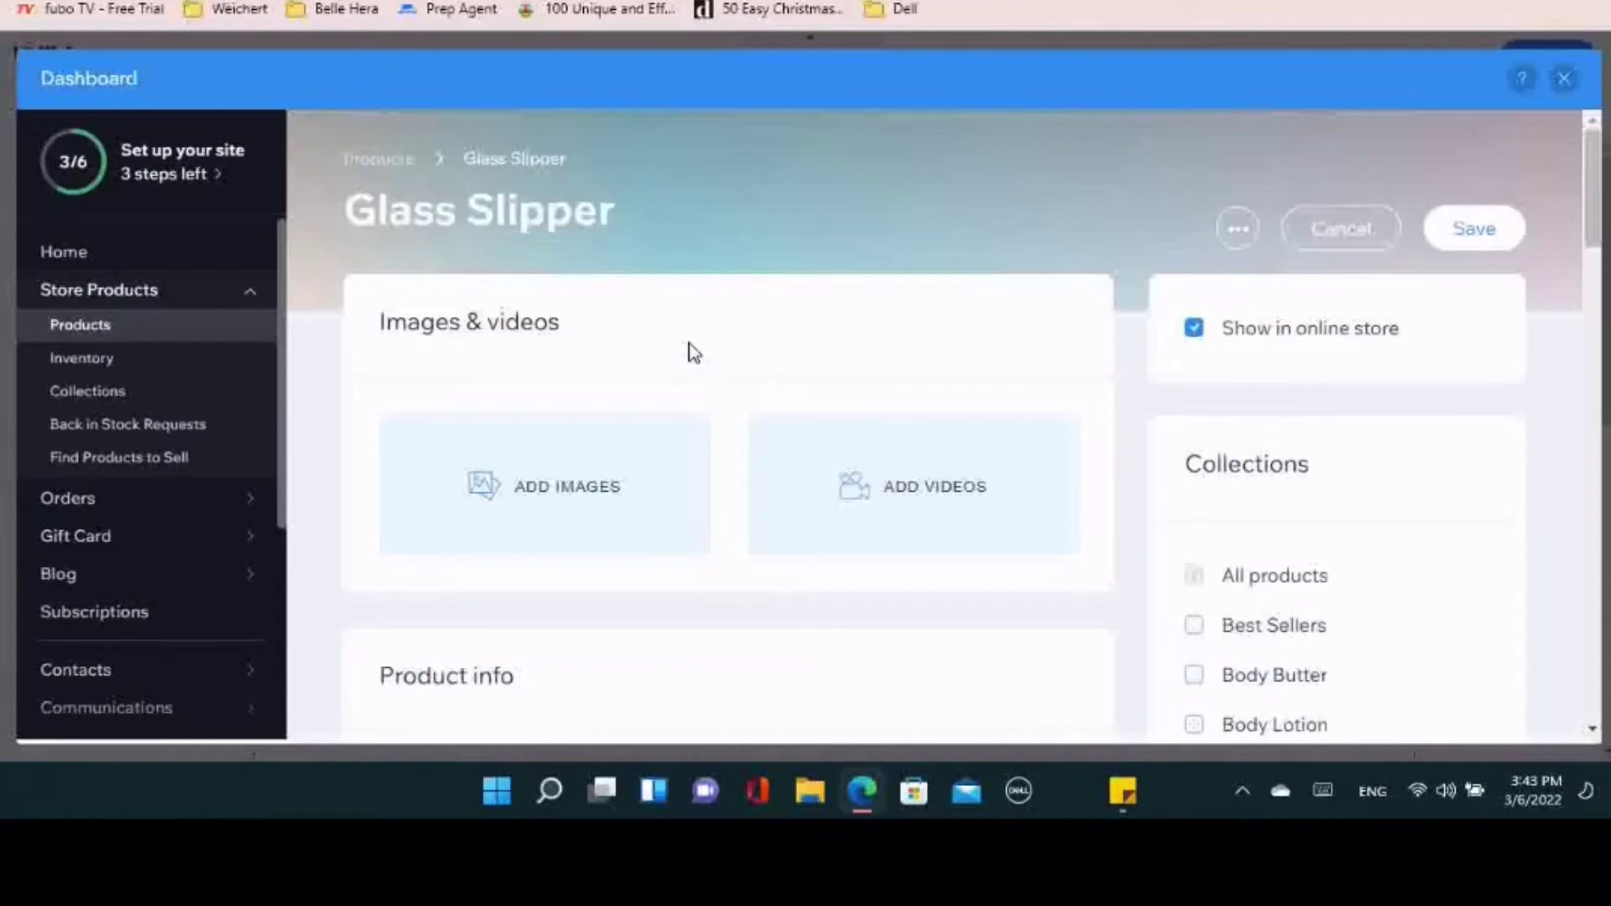
Give the Glass Slipper product the existing New Arrivals ribbon
{"action": "scroll", "coordinate": [693, 353], "scroll_direction": "down", "scroll_amount": 5}
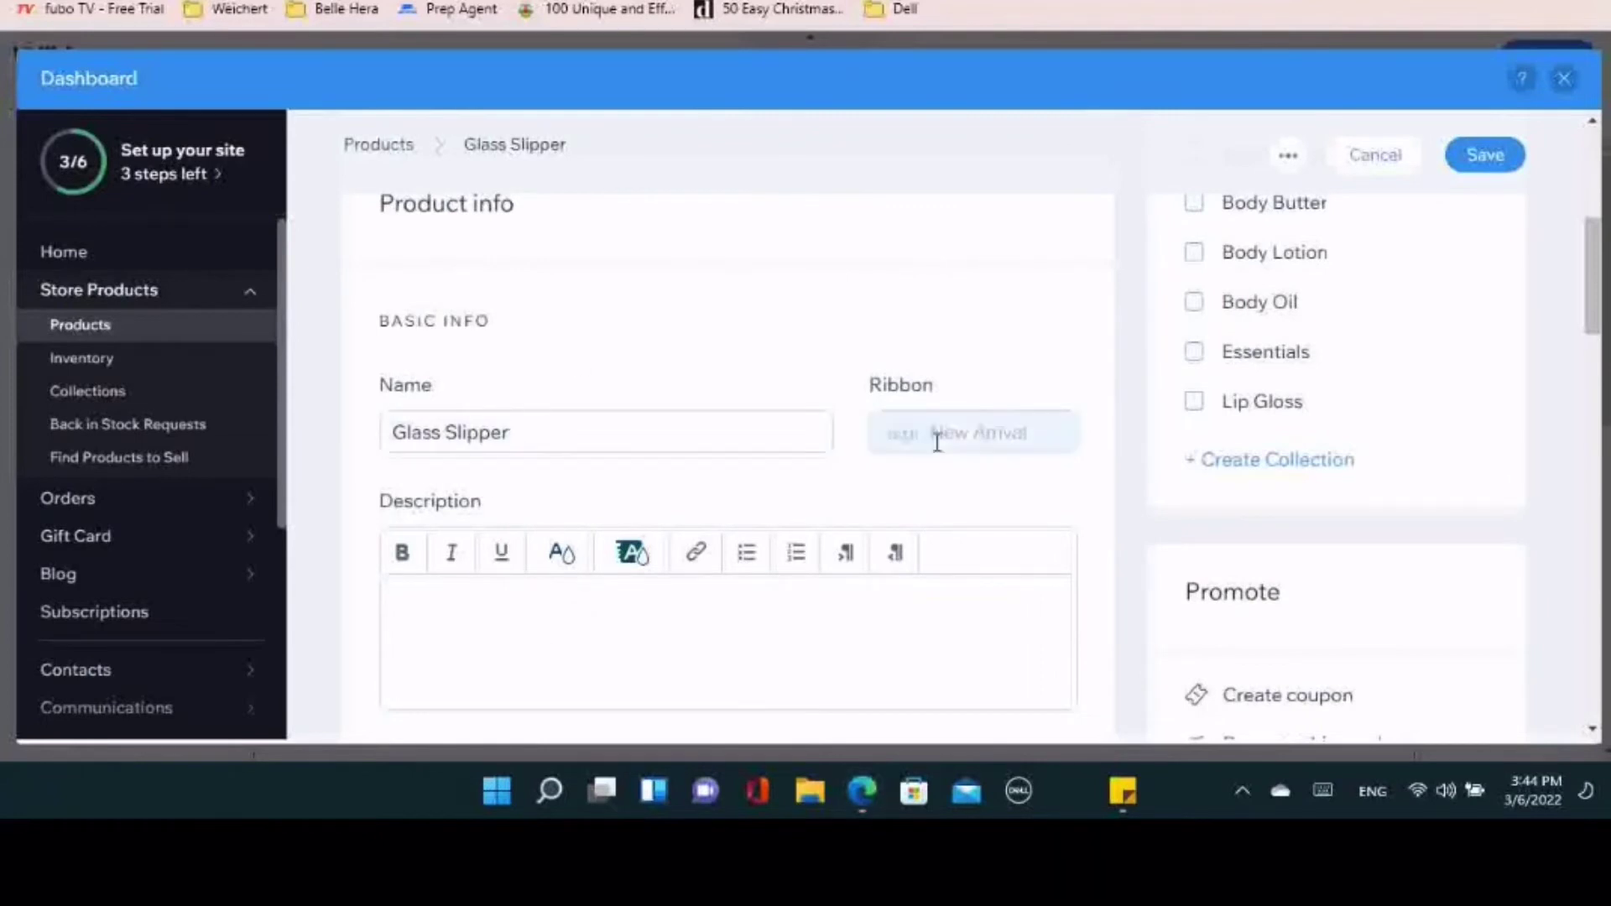
{"action": "left_click", "coordinate": [963, 436]}
{"action": "type", "text": "New"}
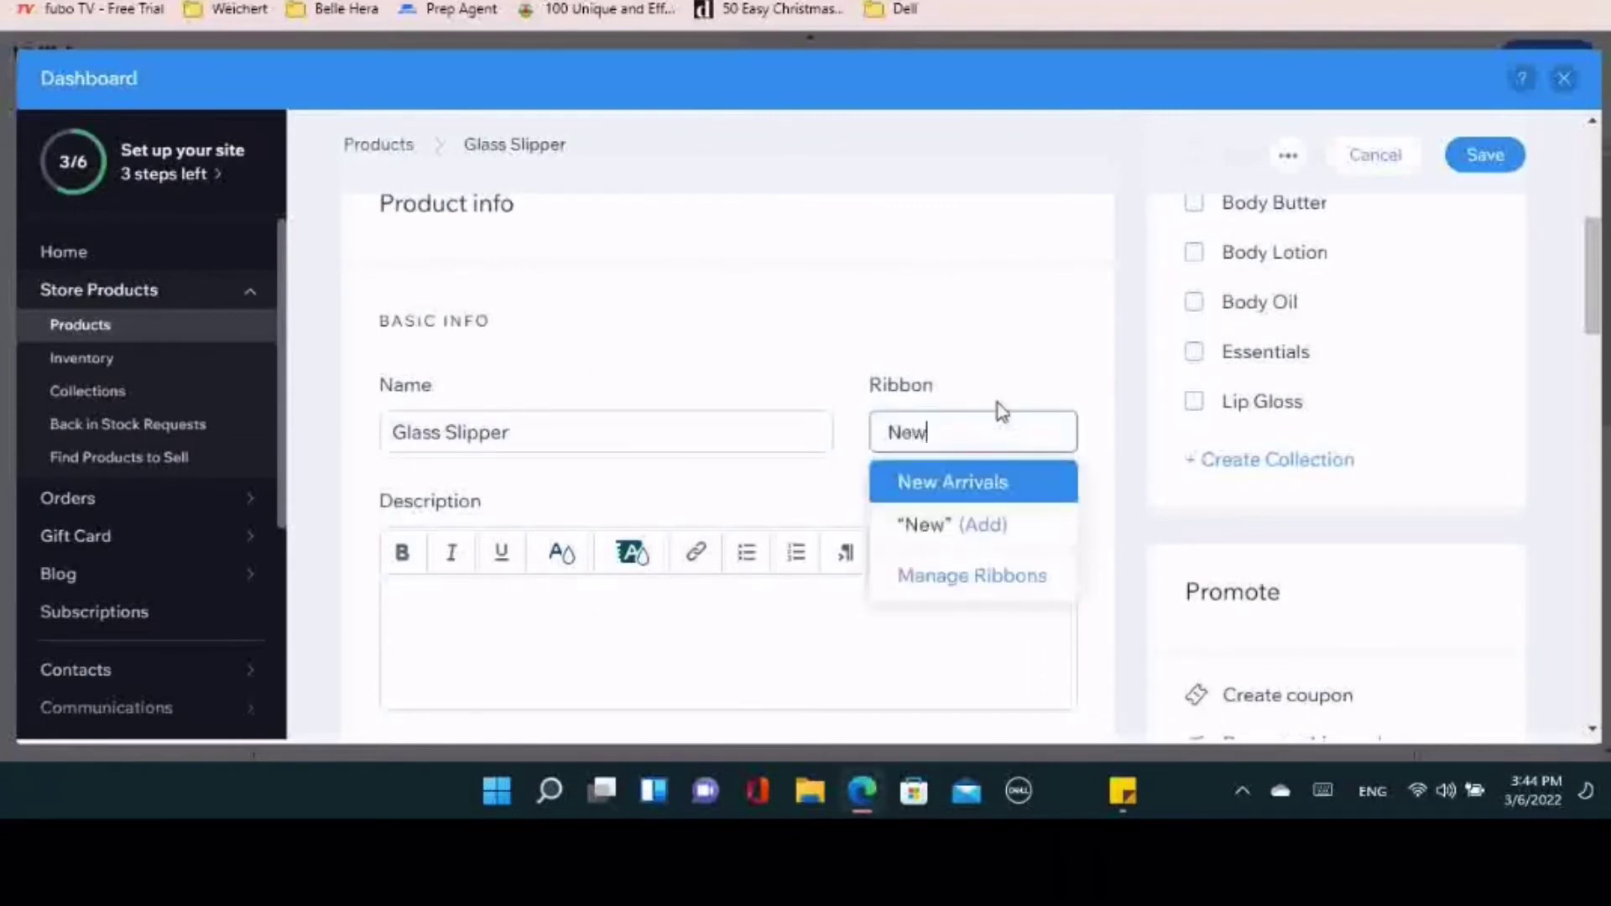
{"action": "left_click", "coordinate": [1000, 498]}
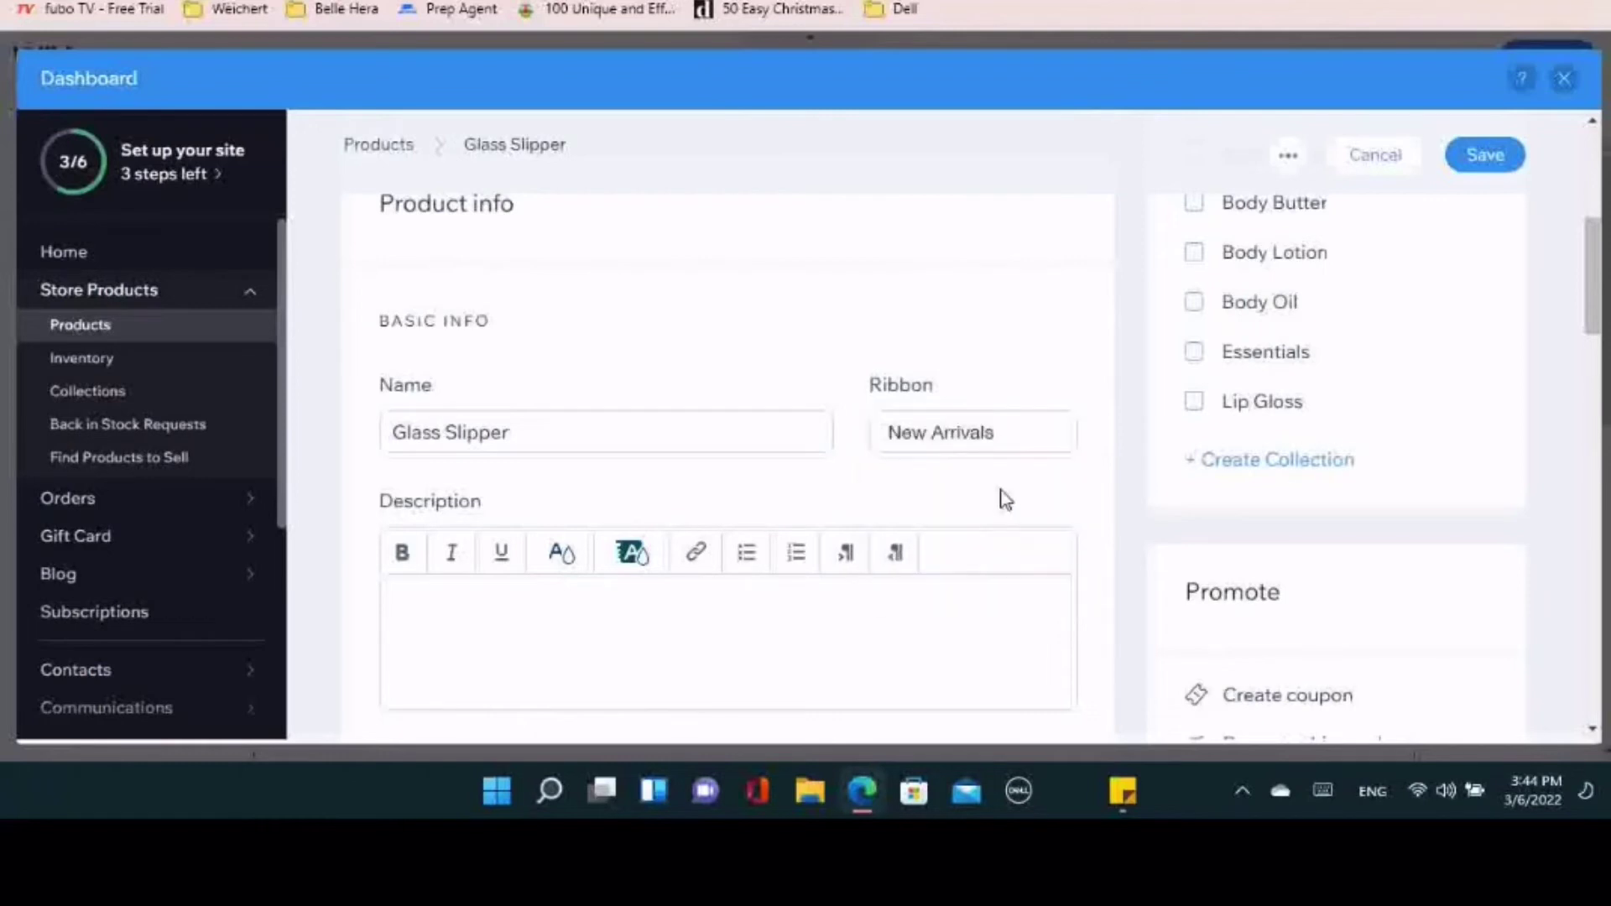
Fill in the product description with the lines "How it works", "Scent if any" and "How to use"
{"action": "scroll", "coordinate": [932, 534], "scroll_direction": "down", "scroll_amount": 1}
{"action": "left_click", "coordinate": [932, 534]}
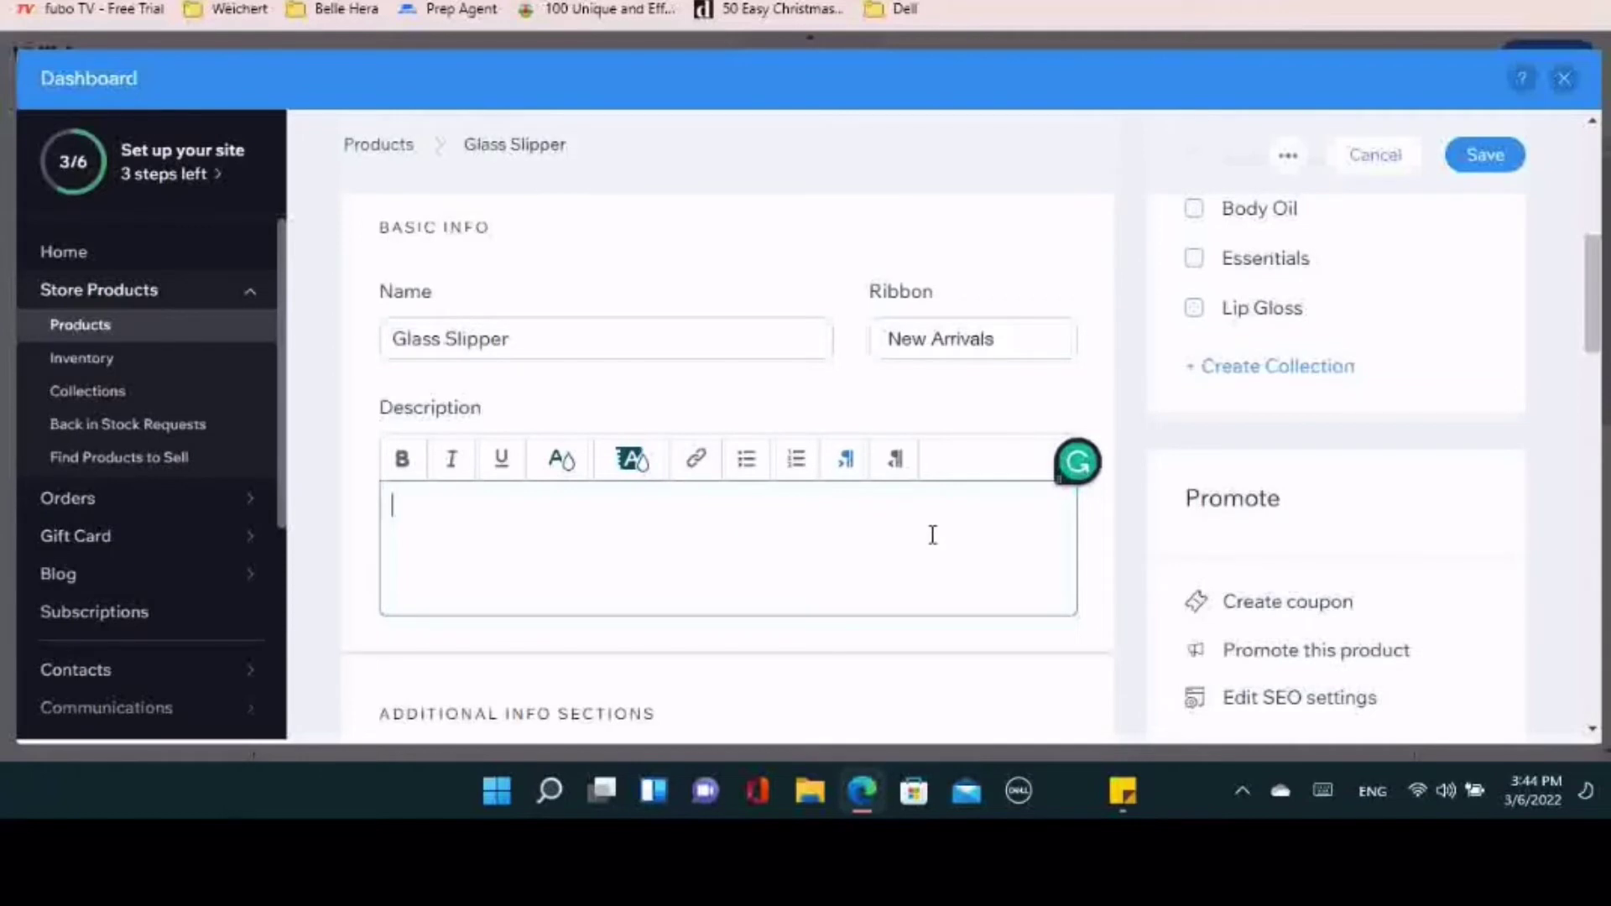
{"action": "type", "text": "How to use"}
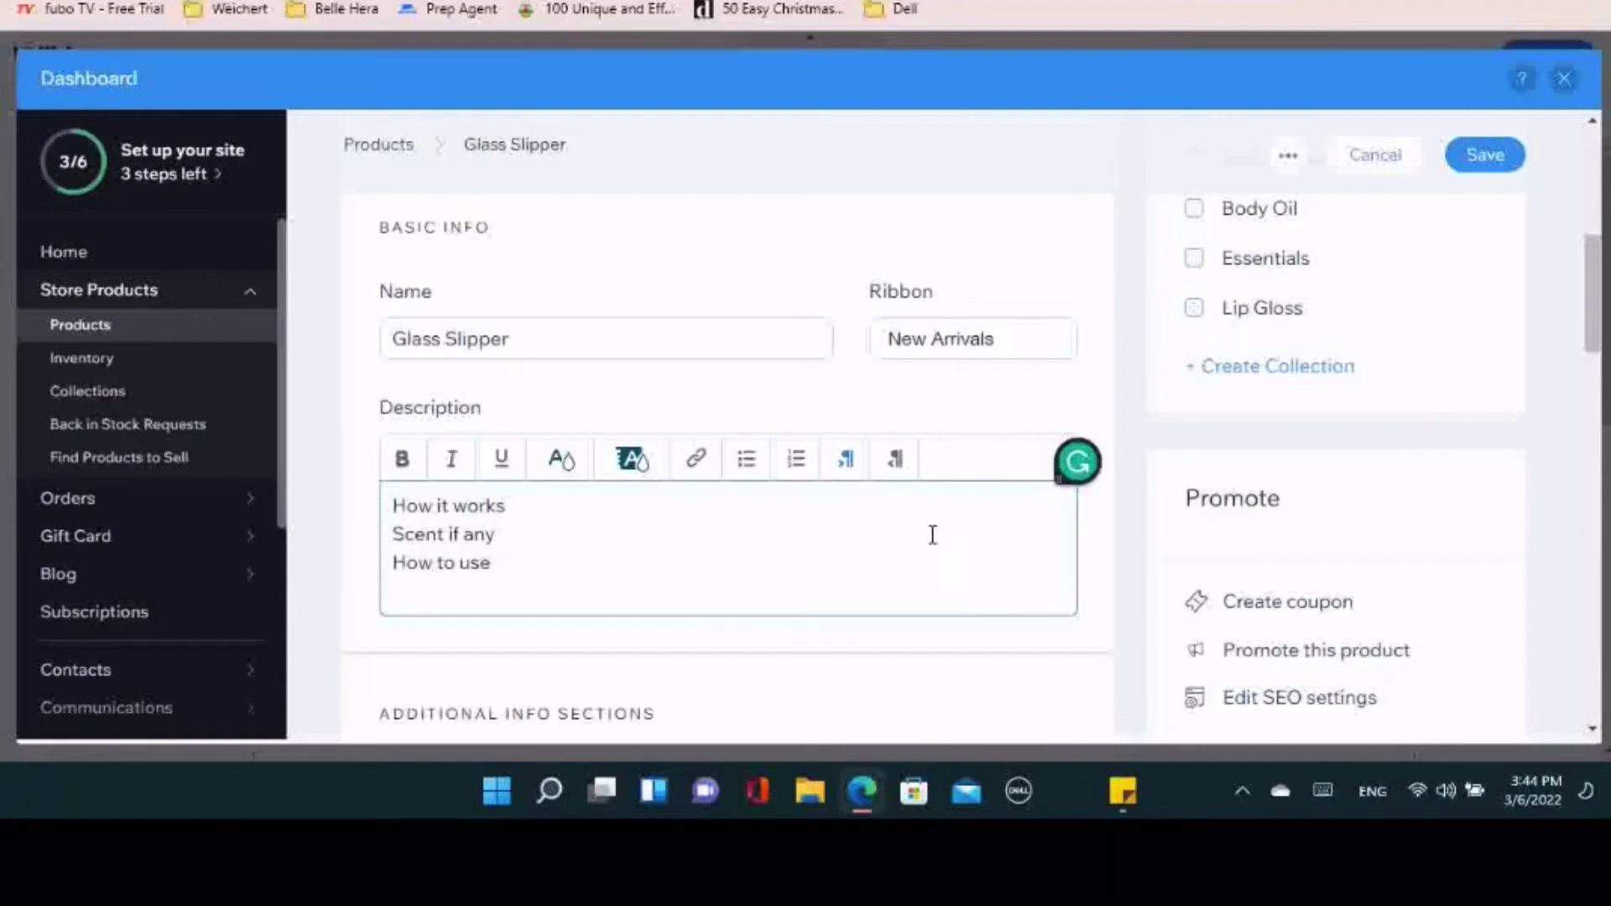
Set the Glass Slipper product's price to $8.99
{"action": "scroll", "coordinate": [932, 534], "scroll_direction": "down", "scroll_amount": 5}
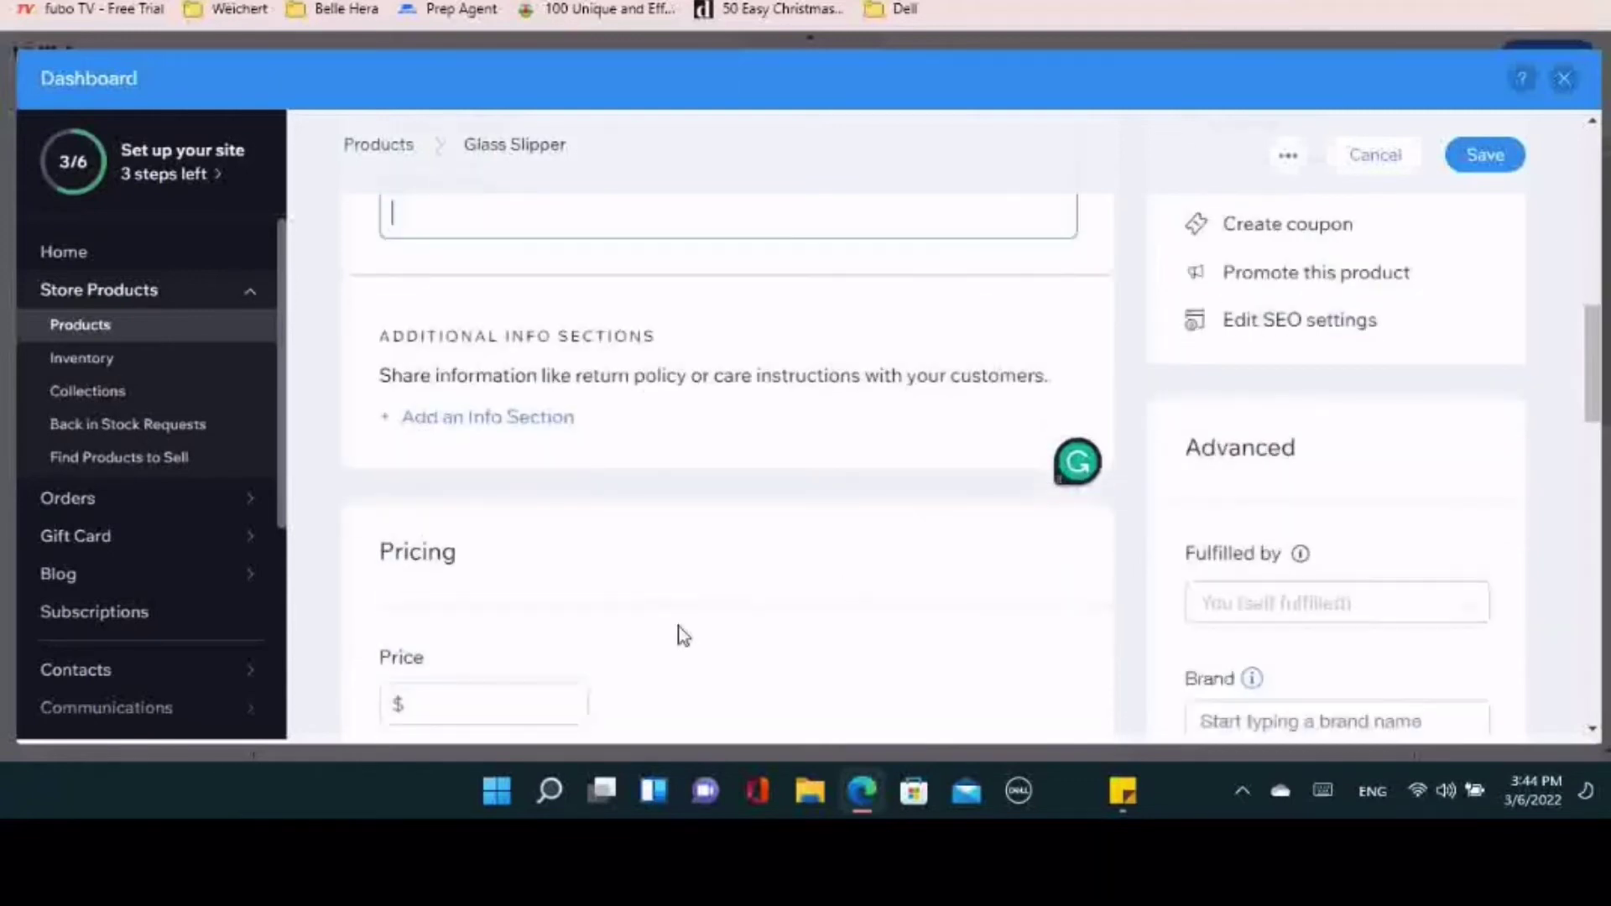
{"action": "scroll", "coordinate": [829, 475], "scroll_direction": "down", "scroll_amount": 1}
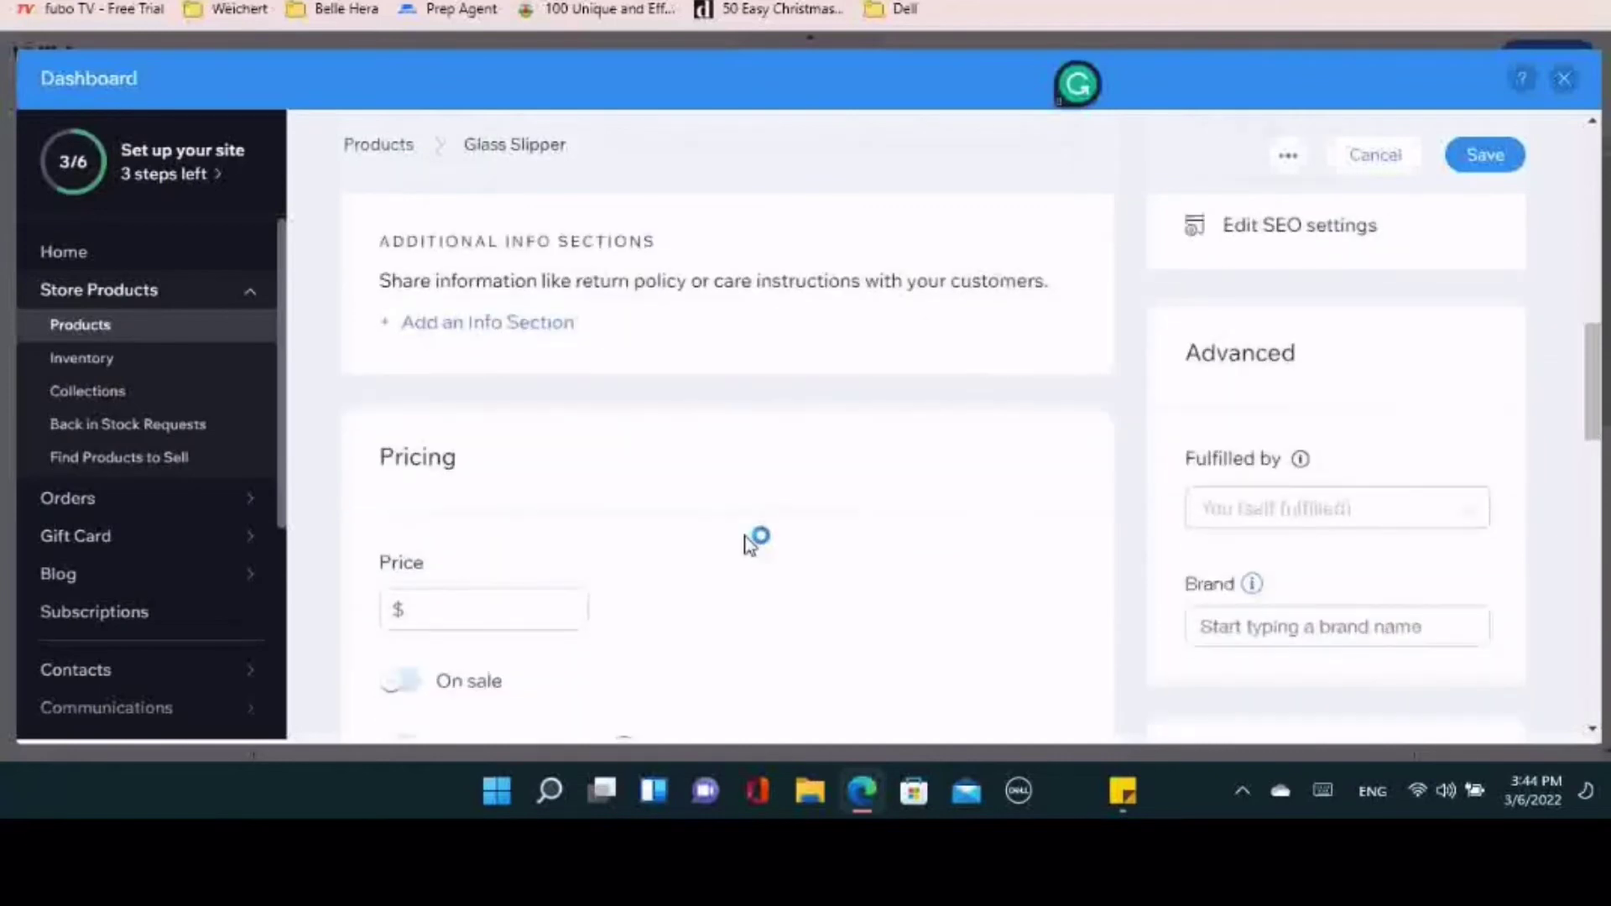
{"action": "scroll", "coordinate": [709, 475], "scroll_direction": "down", "scroll_amount": 4}
{"action": "left_click", "coordinate": [511, 324]}
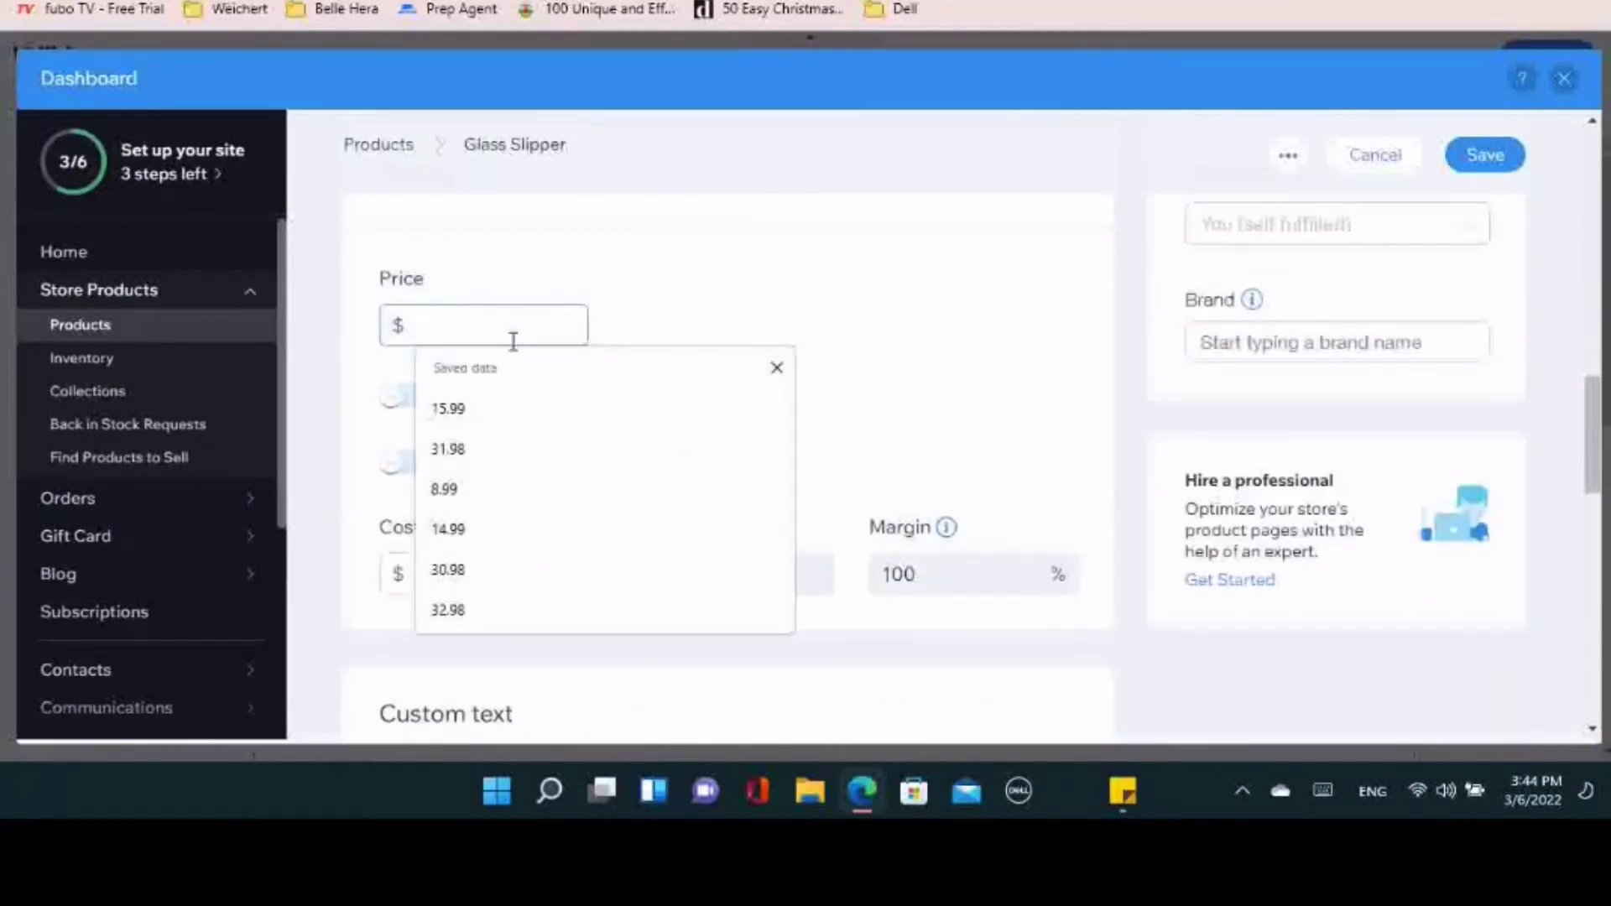
{"action": "left_click", "coordinate": [490, 488]}
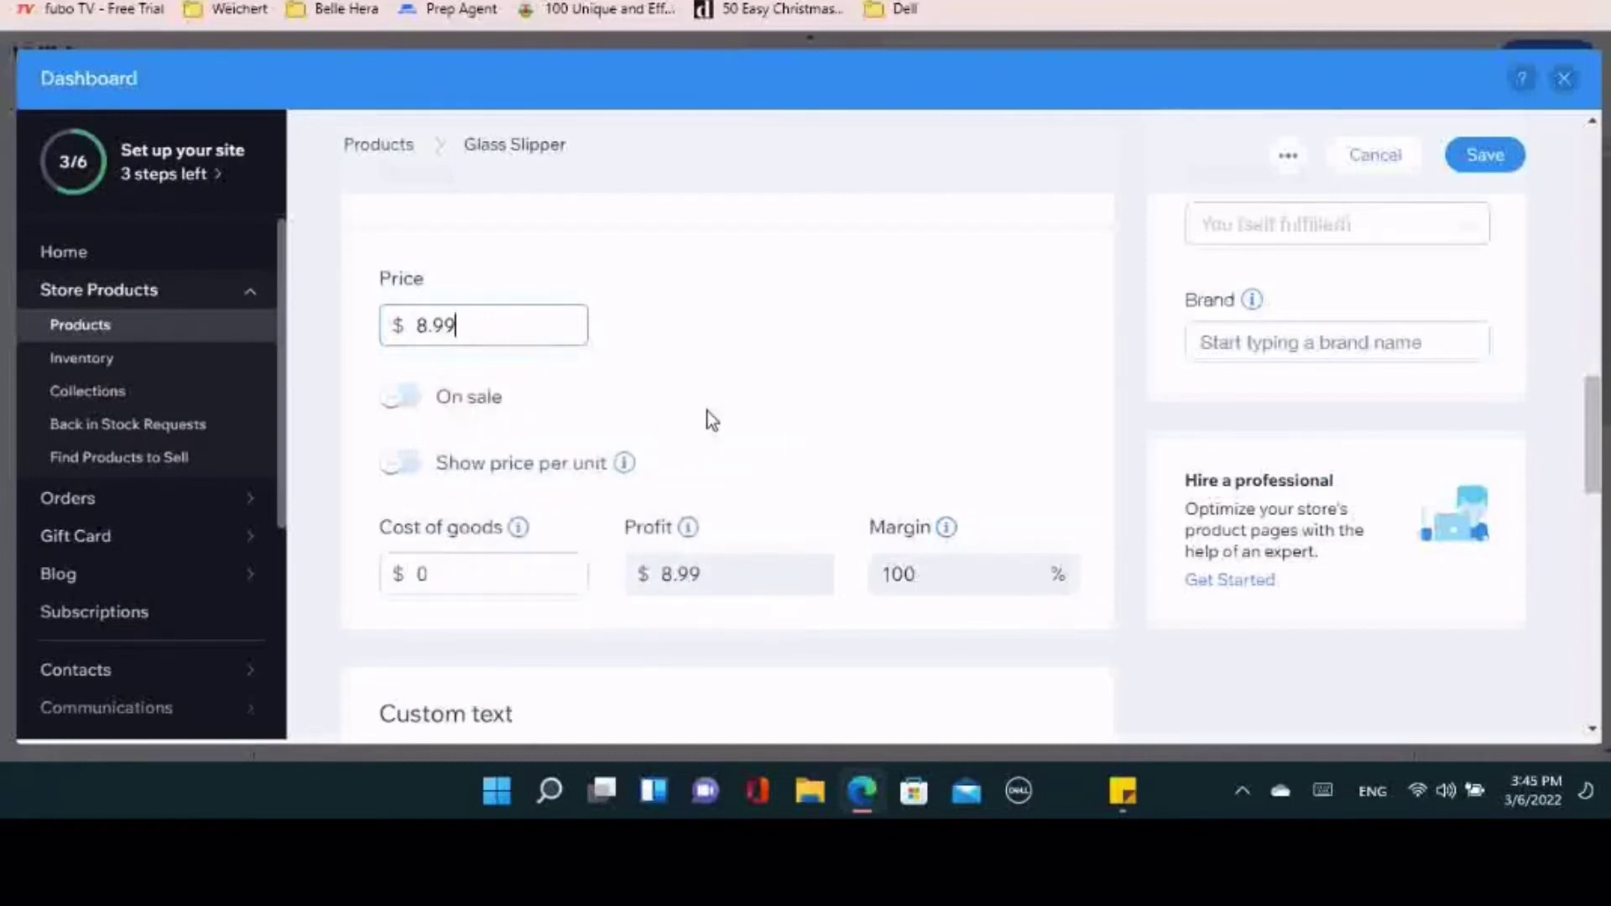
Upload the product photos IMG_0931, IMG_0988 and IMG_0991 from the computer to the site files
{"action": "scroll", "coordinate": [707, 411], "scroll_direction": "down", "scroll_amount": 8}
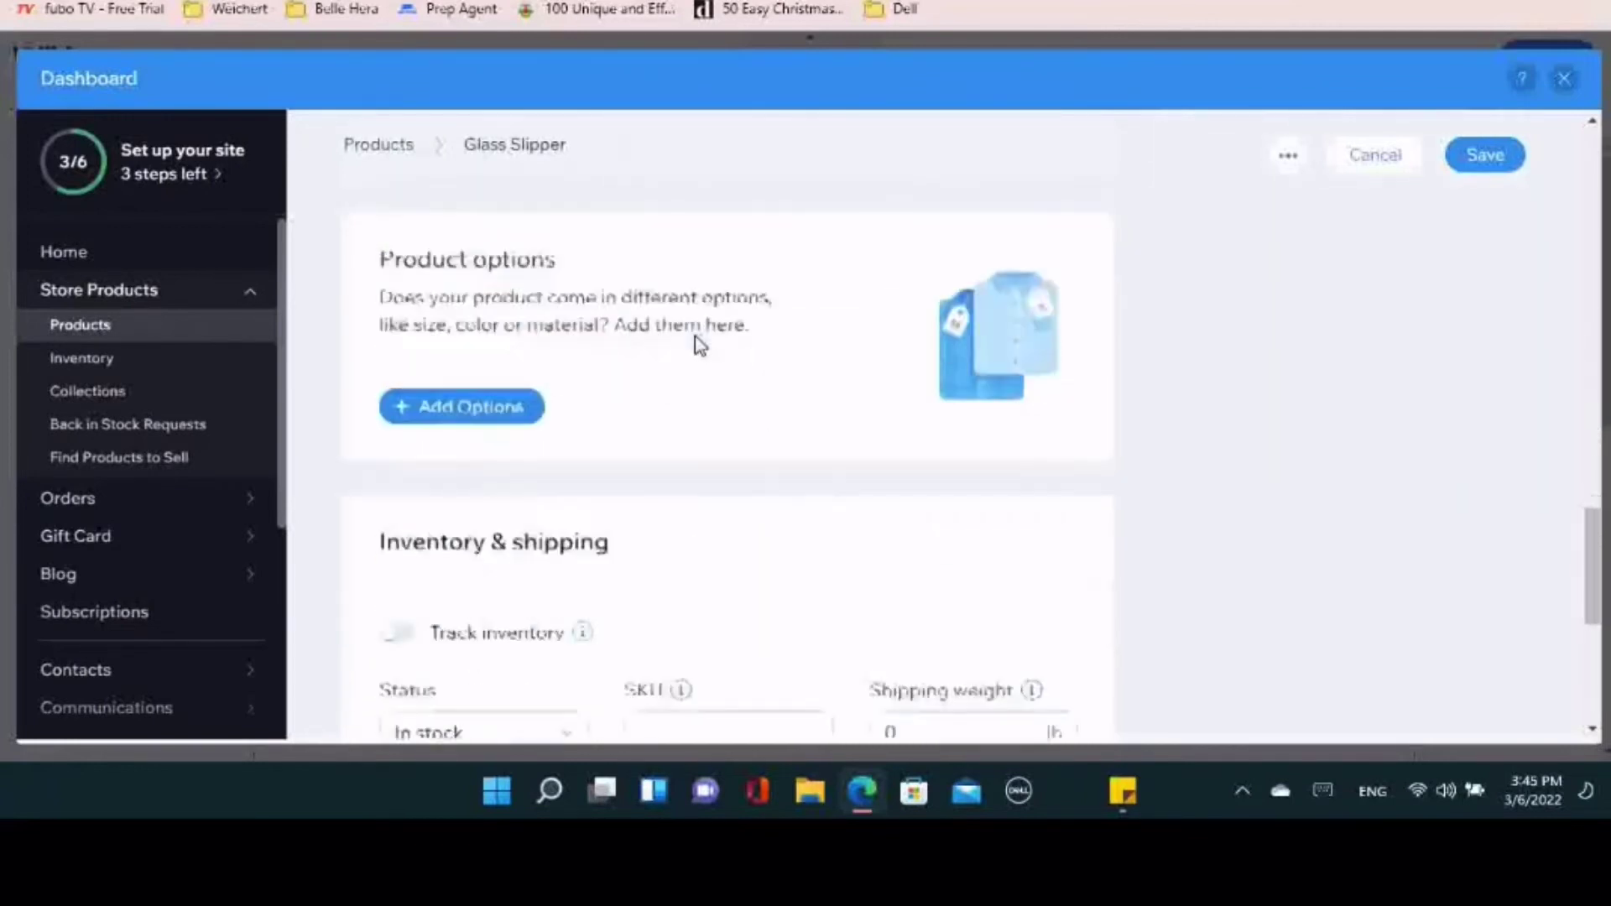
{"action": "scroll", "coordinate": [701, 338], "scroll_direction": "down", "scroll_amount": 3}
{"action": "scroll", "coordinate": [702, 336], "scroll_direction": "up", "scroll_amount": 15}
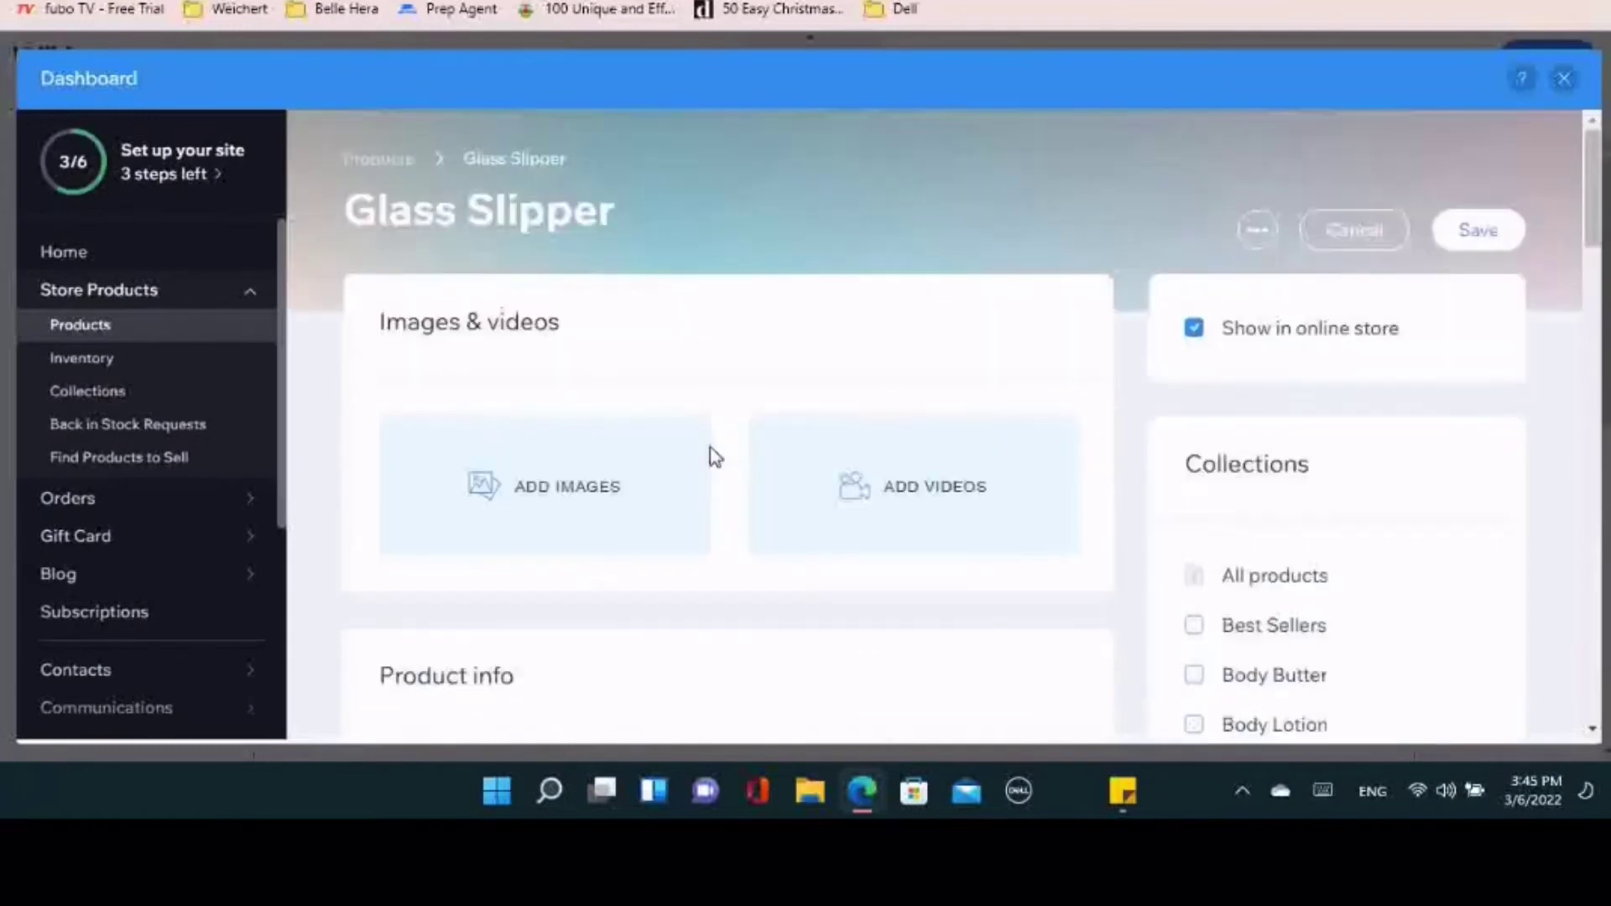
{"action": "left_click", "coordinate": [516, 501]}
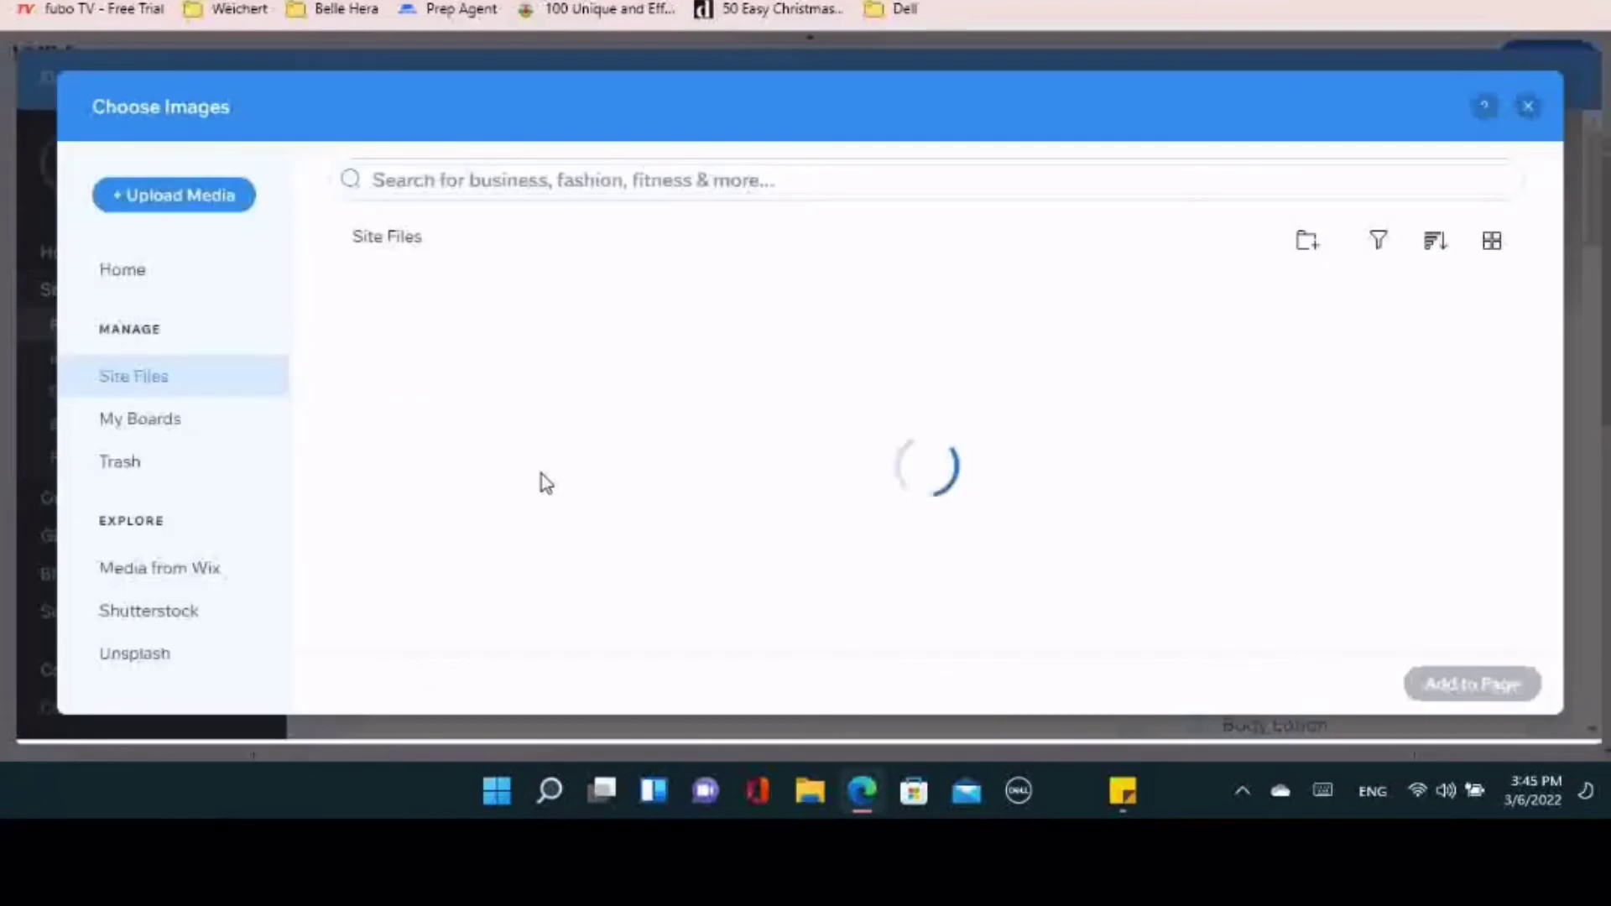
{"action": "left_click", "coordinate": [167, 208]}
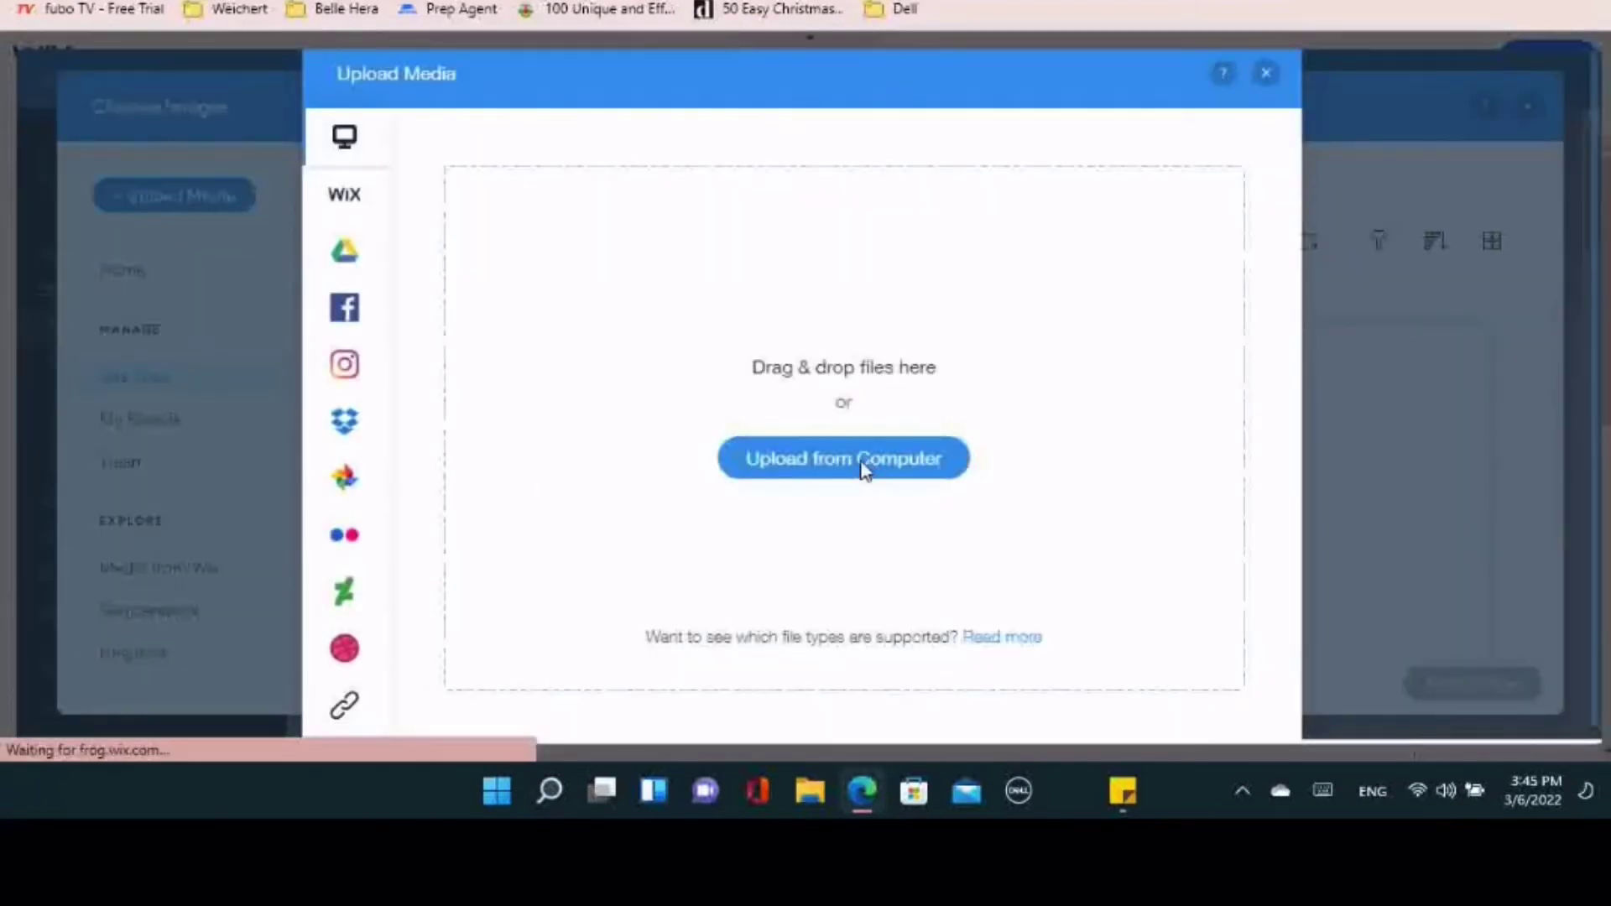
{"action": "left_click", "coordinate": [794, 455]}
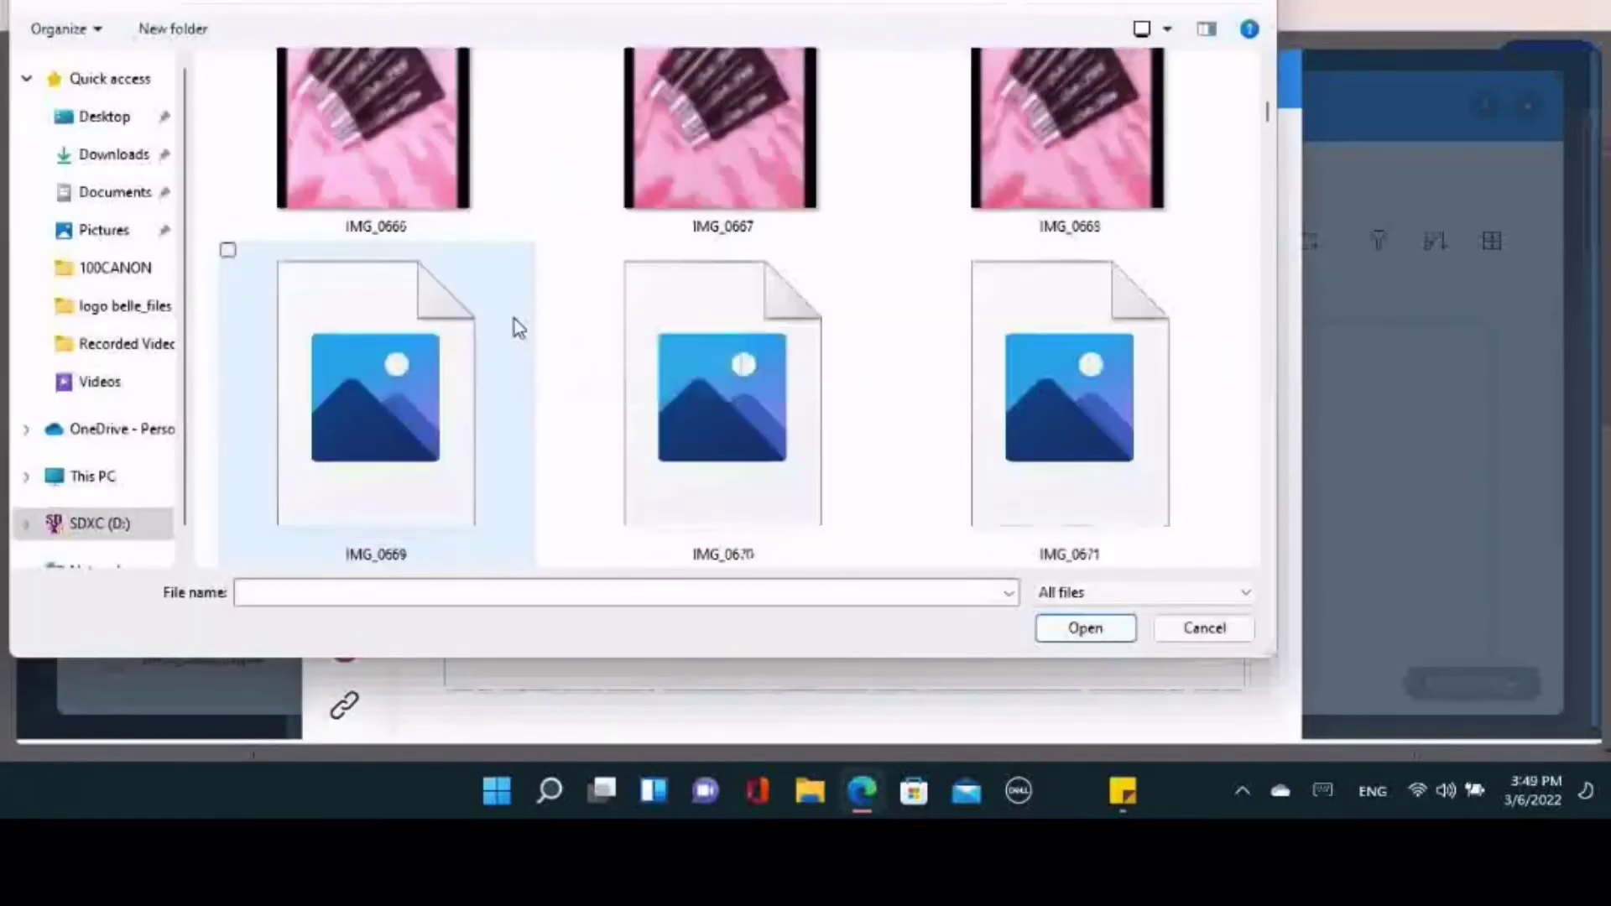
{"action": "scroll", "coordinate": [515, 319], "scroll_direction": "down", "scroll_amount": 8}
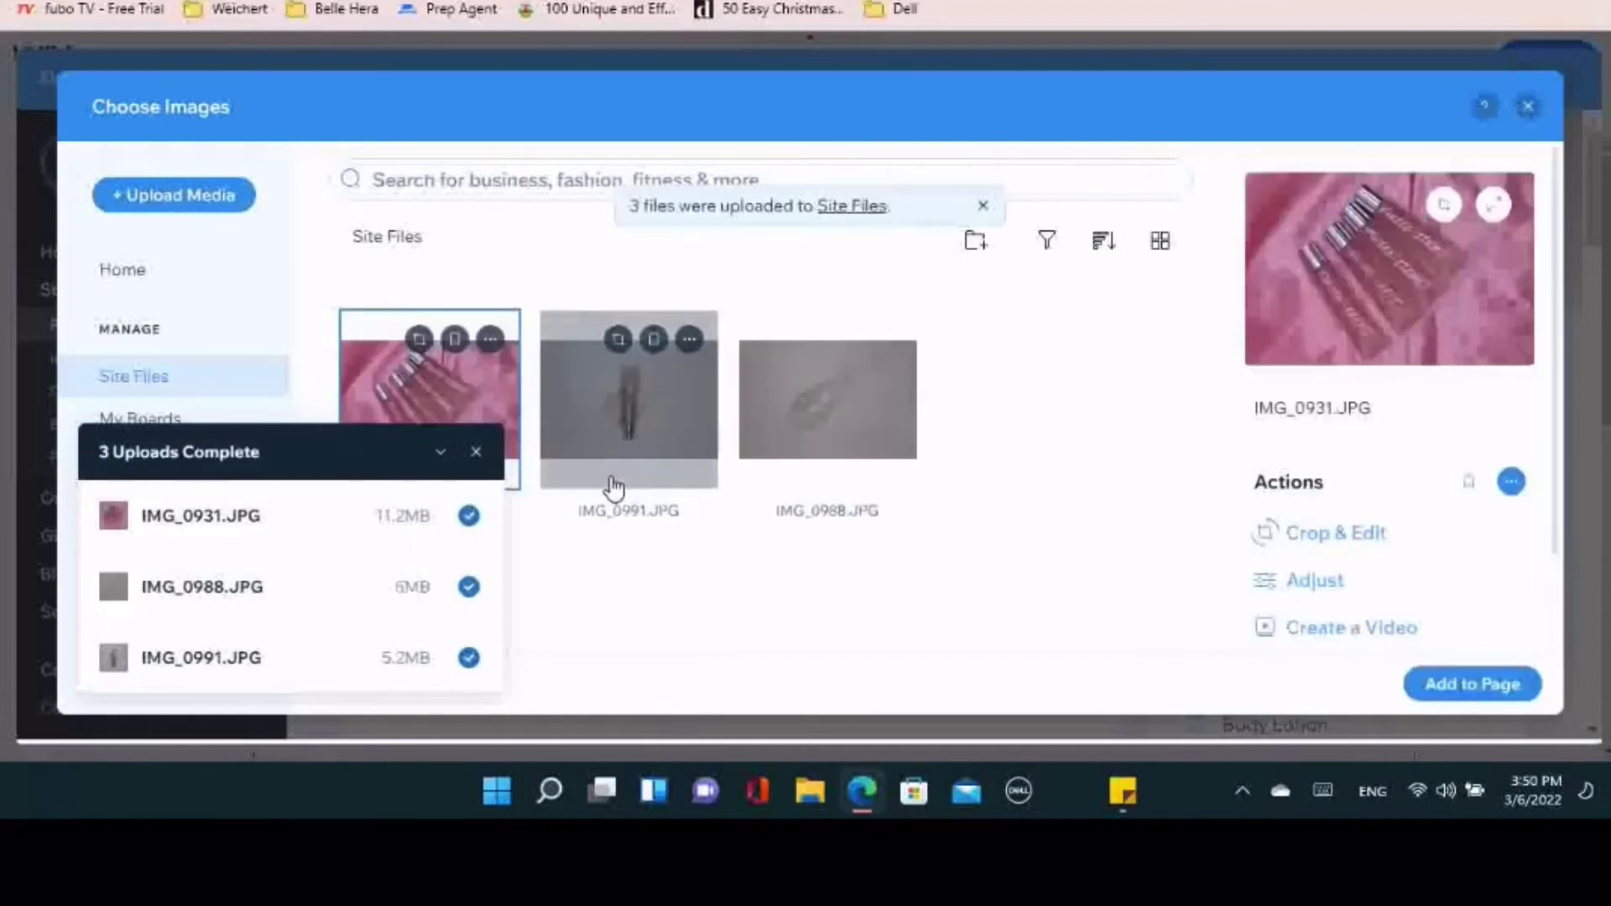
Apply the Scenery enhancement to photo IMG_0931, save the edited image, and add it to the Glass Slipper product
{"action": "left_click", "coordinate": [1354, 538]}
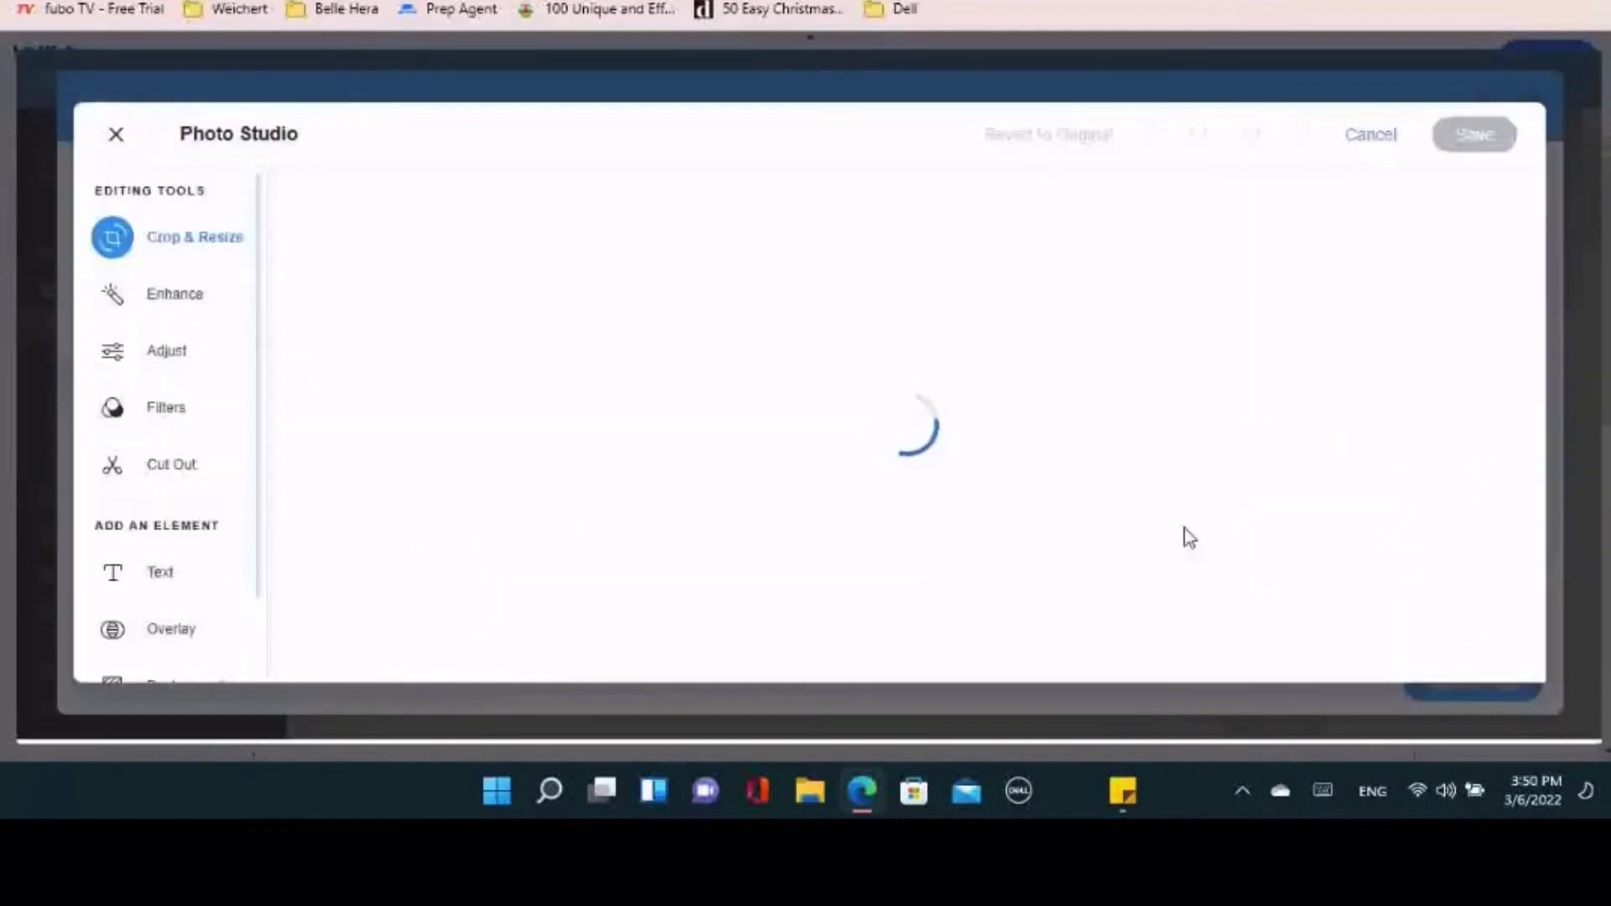
{"action": "left_click", "coordinate": [162, 304]}
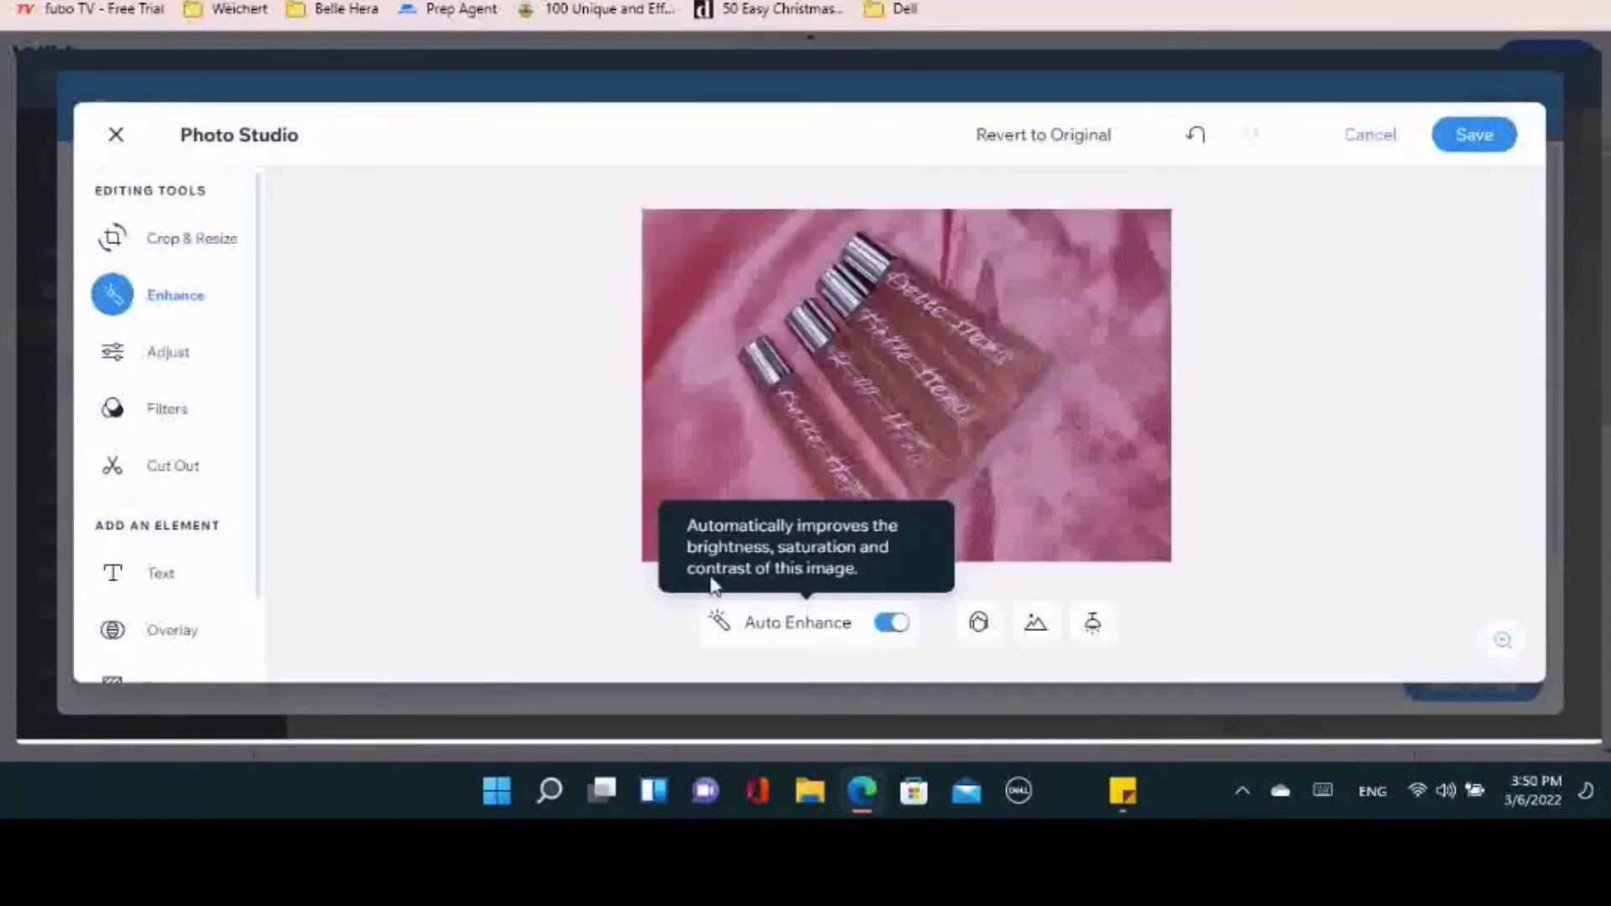
{"action": "left_click", "coordinate": [980, 625]}
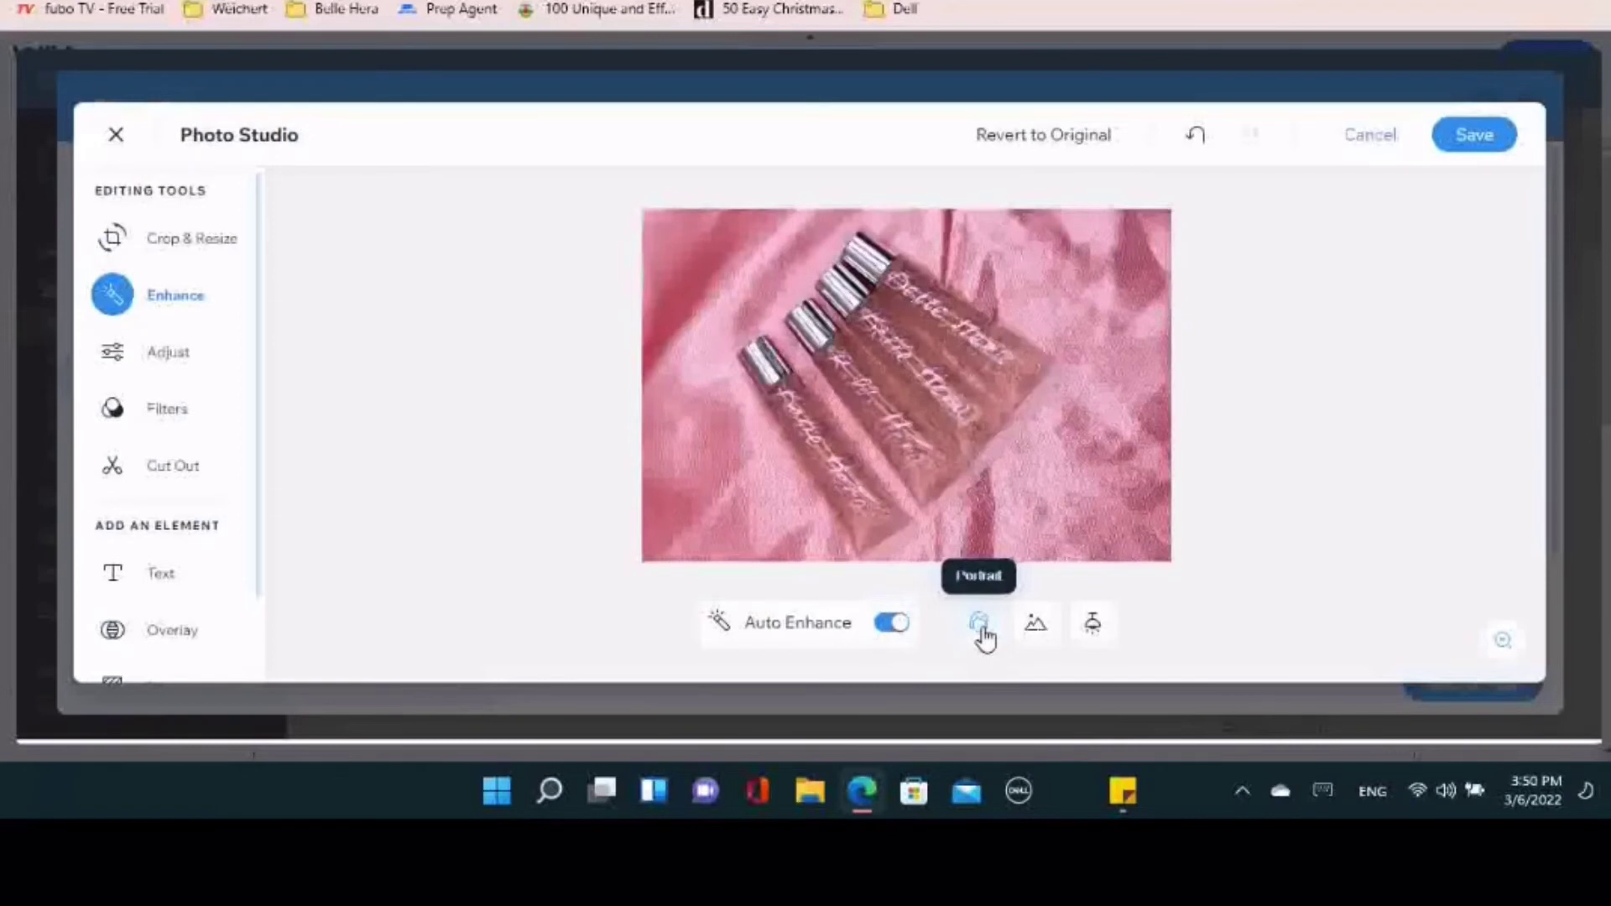
{"action": "left_click", "coordinate": [1093, 625]}
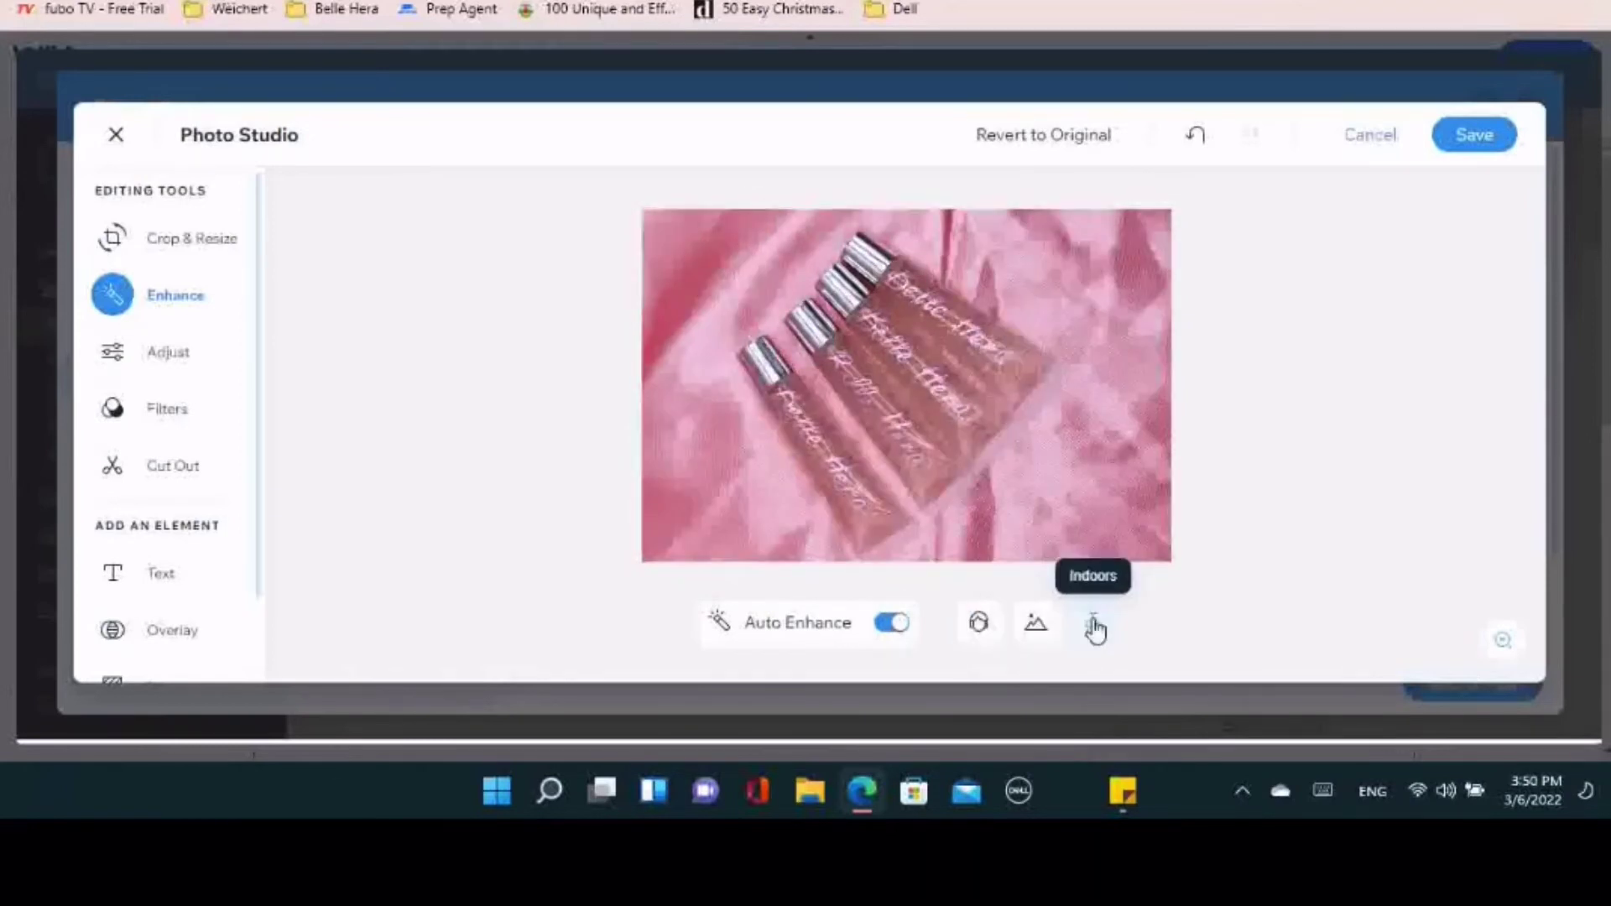
{"action": "left_click", "coordinate": [1038, 628]}
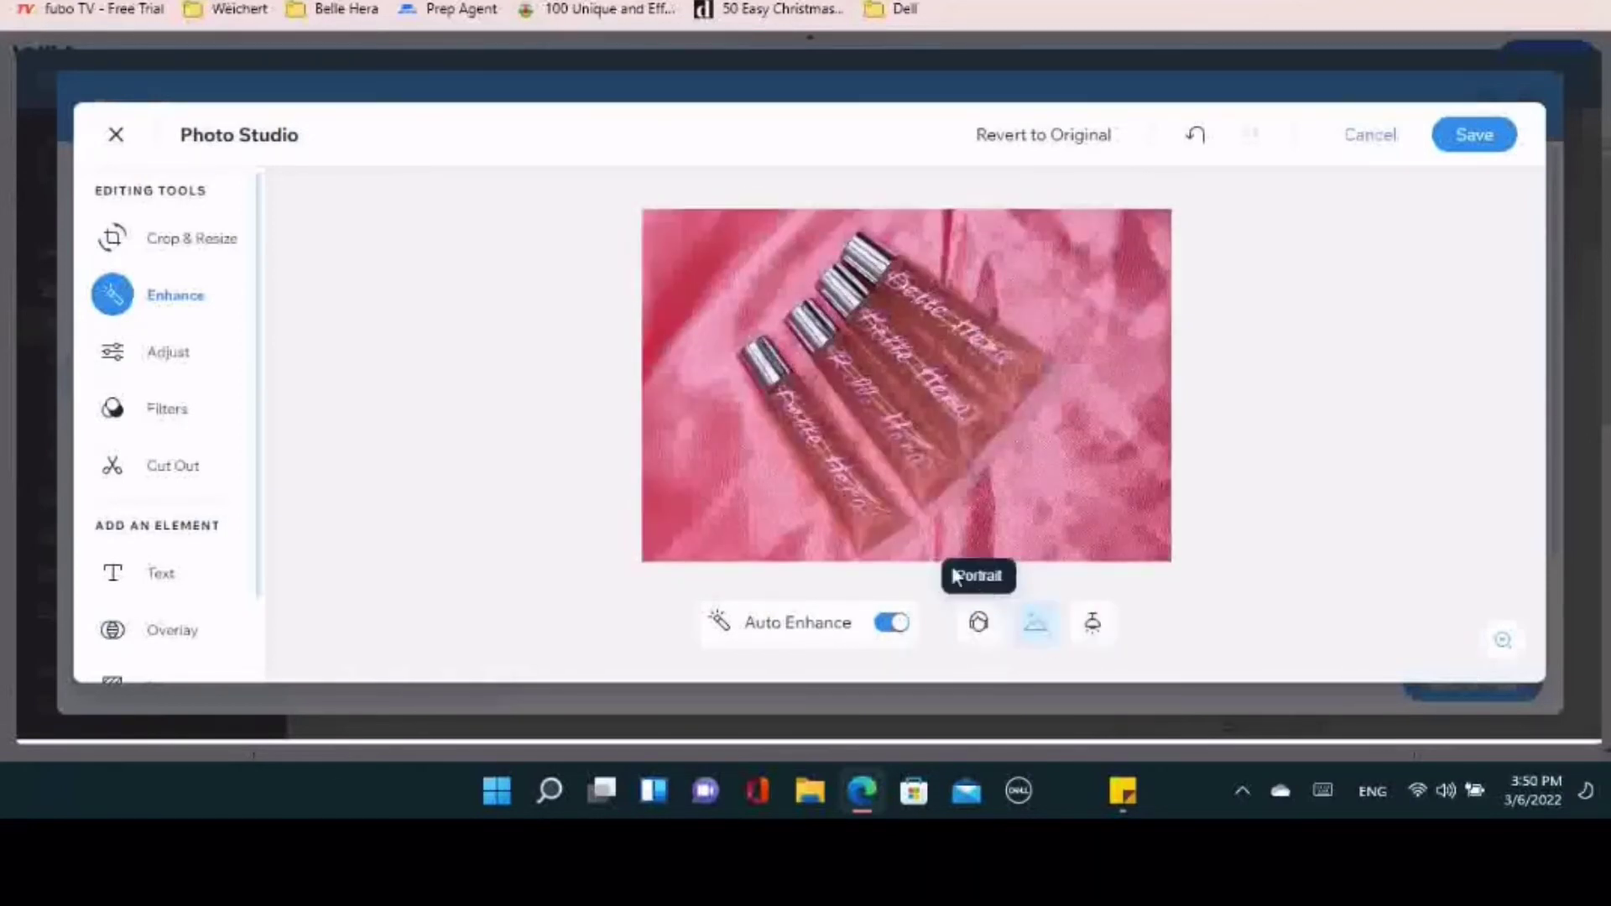
{"action": "left_click", "coordinate": [1474, 135]}
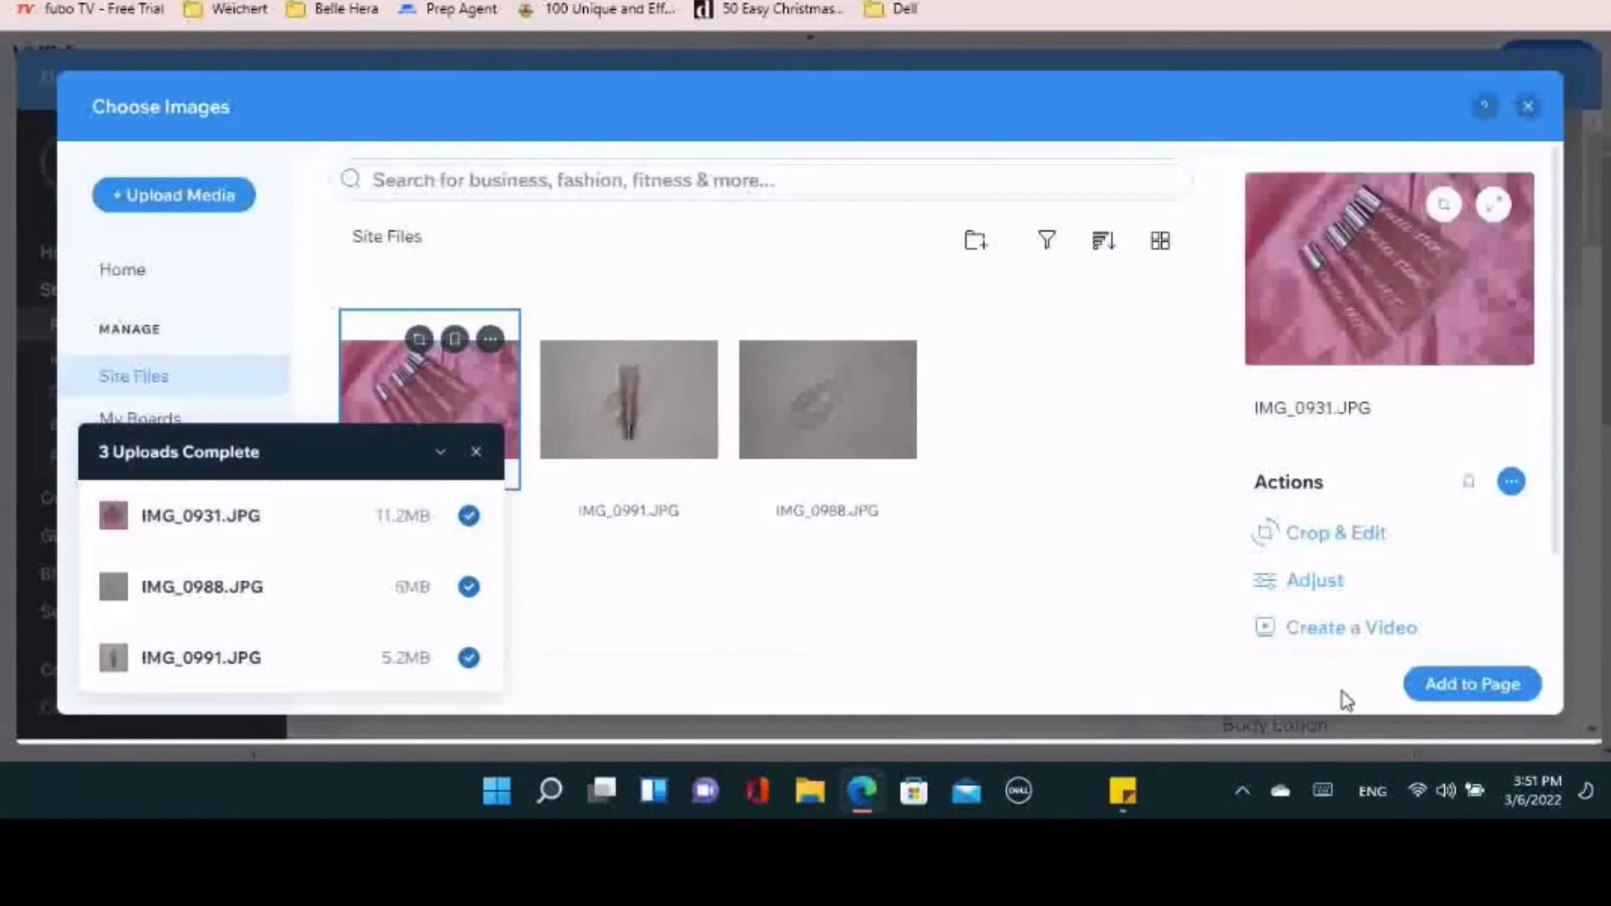
{"action": "left_click", "coordinate": [1438, 684]}
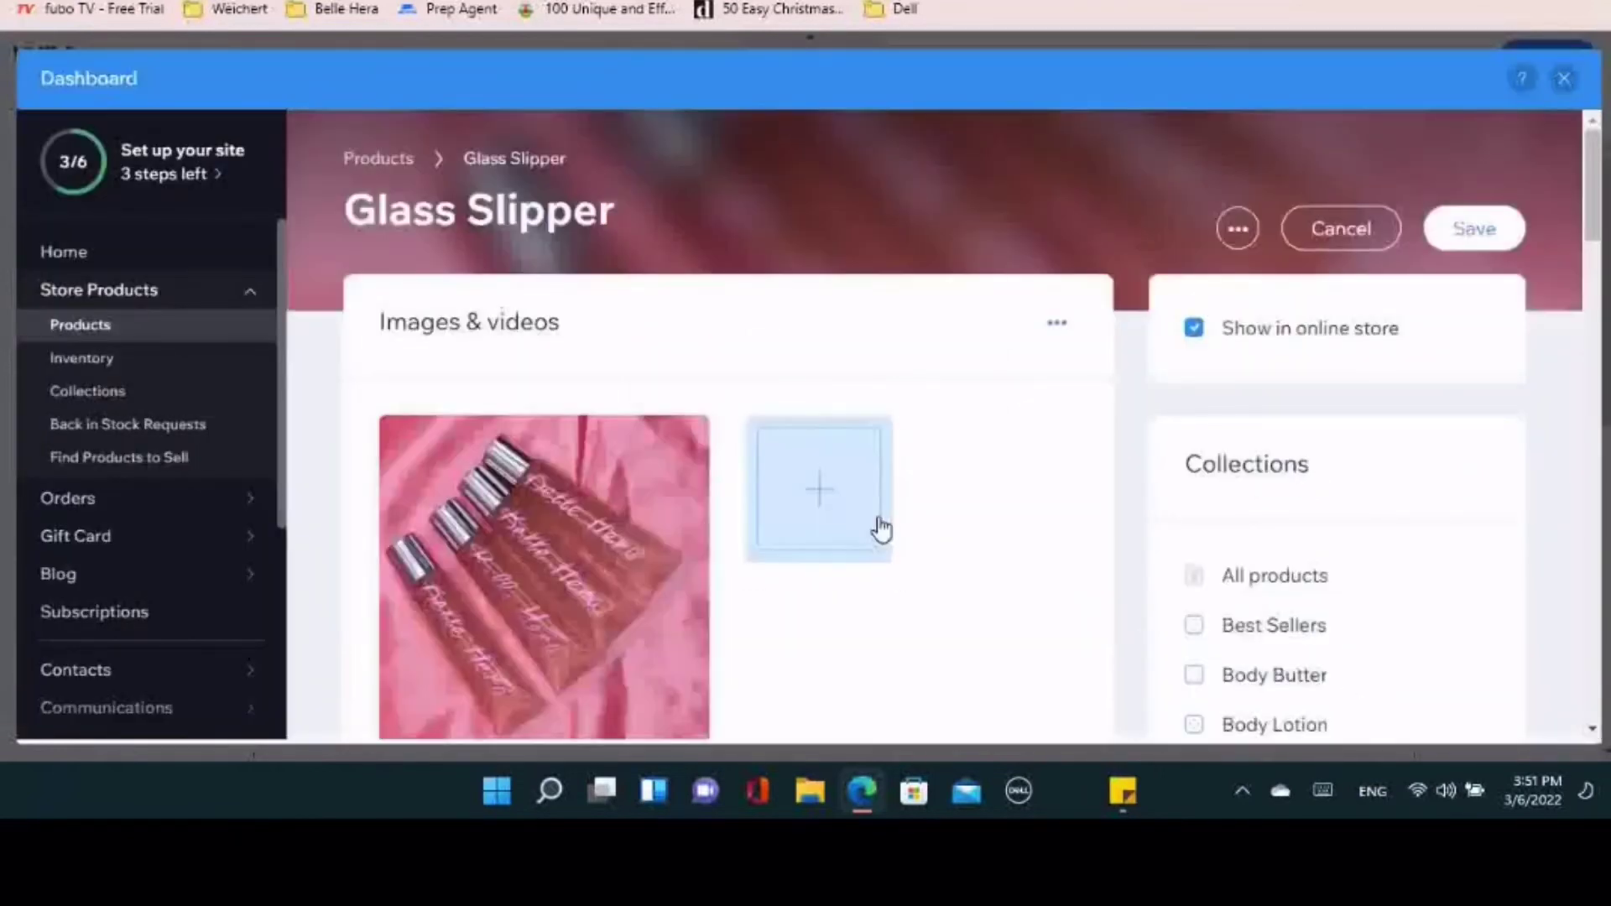
Enhance photo IMG_0991 with the Scenery preset instead of Auto Enhance, save it, and add it as the second product image
{"action": "left_click", "coordinate": [875, 525]}
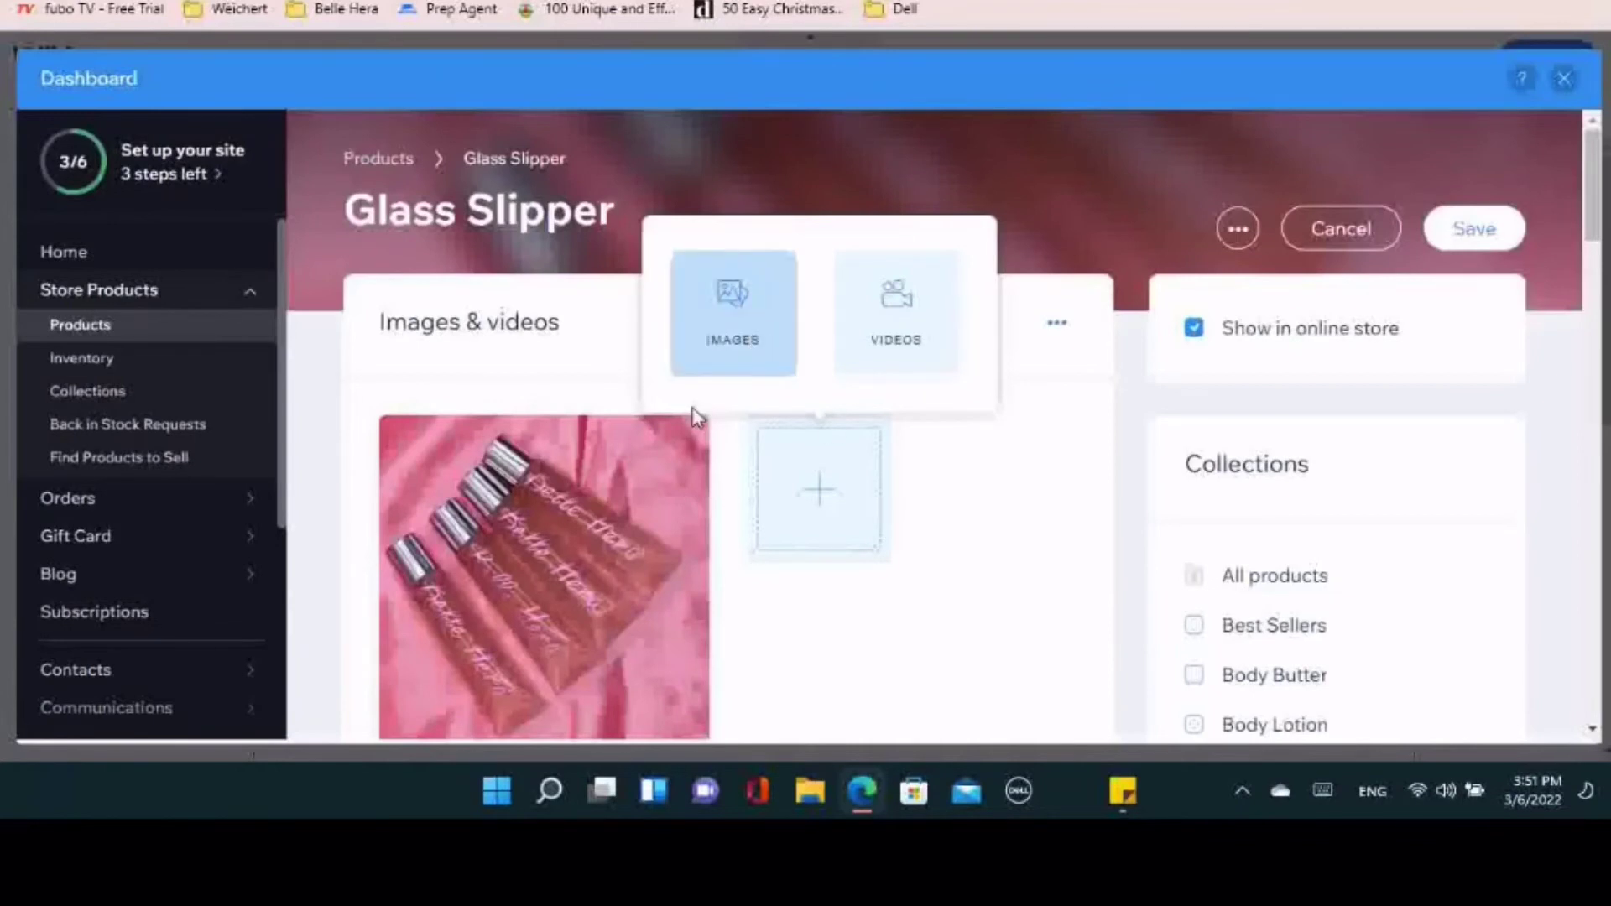
{"action": "left_click", "coordinate": [722, 360]}
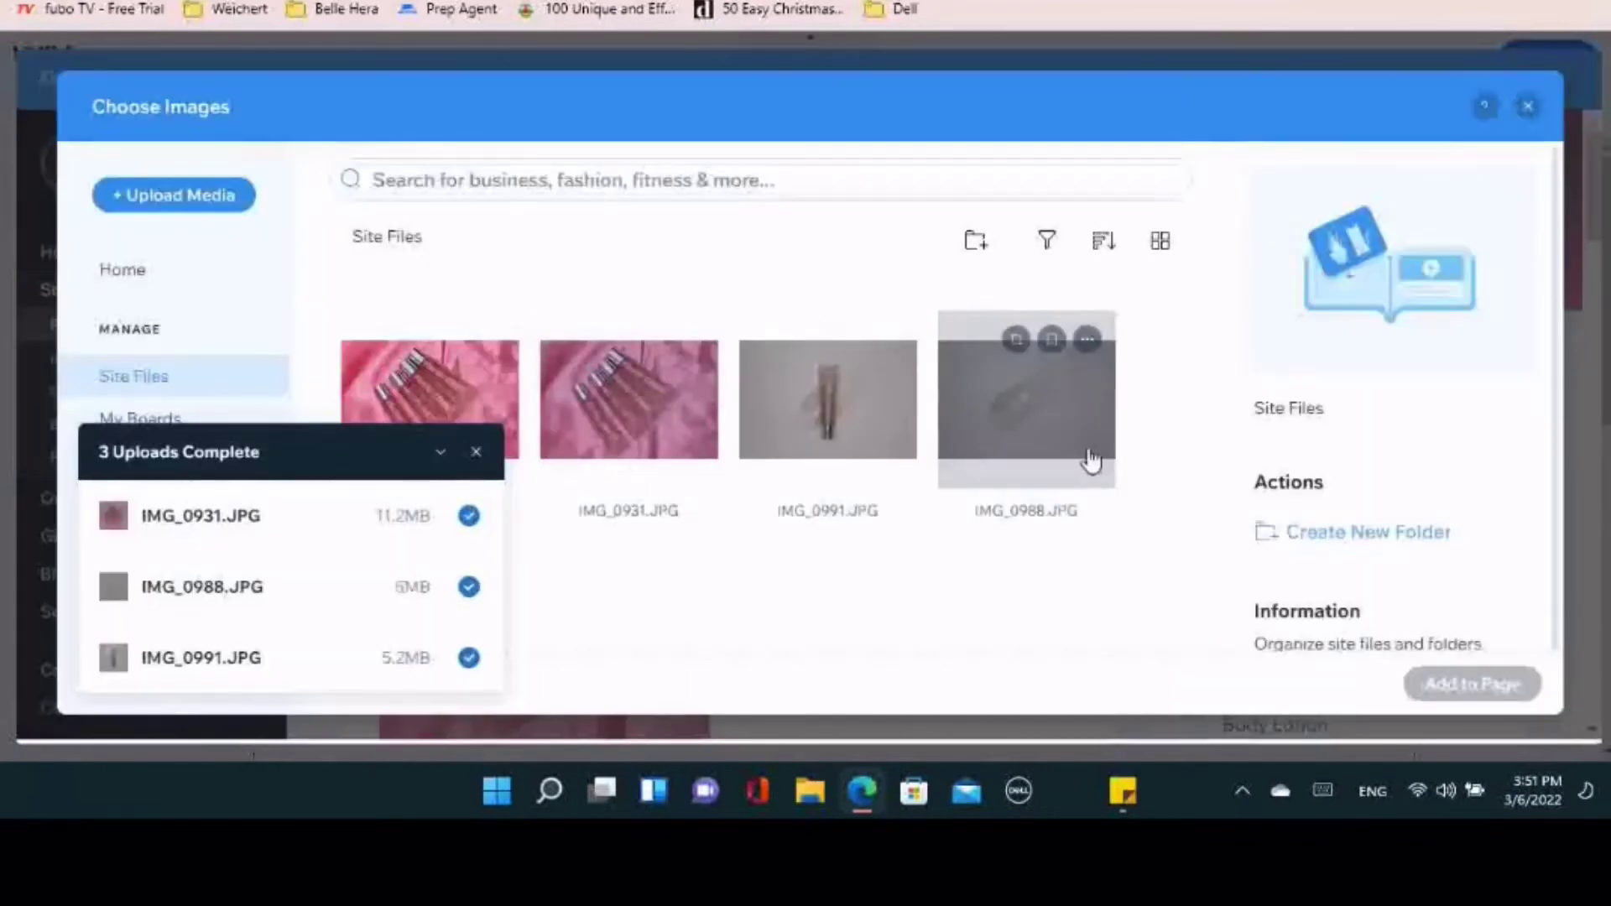
{"action": "left_click", "coordinate": [867, 420]}
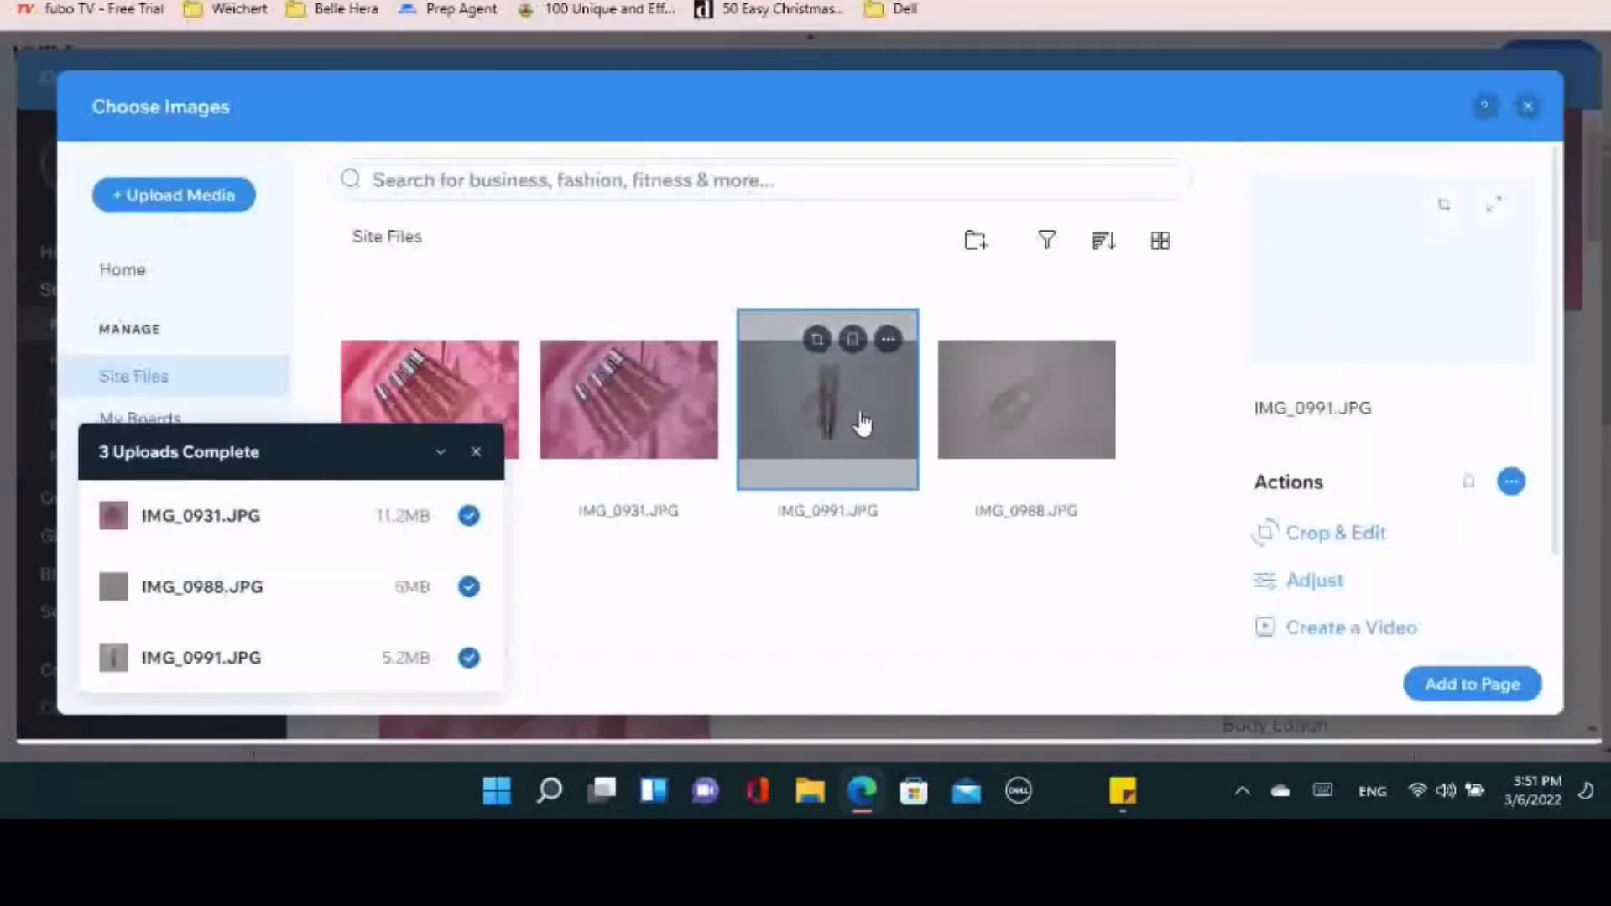
{"action": "left_click", "coordinate": [1321, 536]}
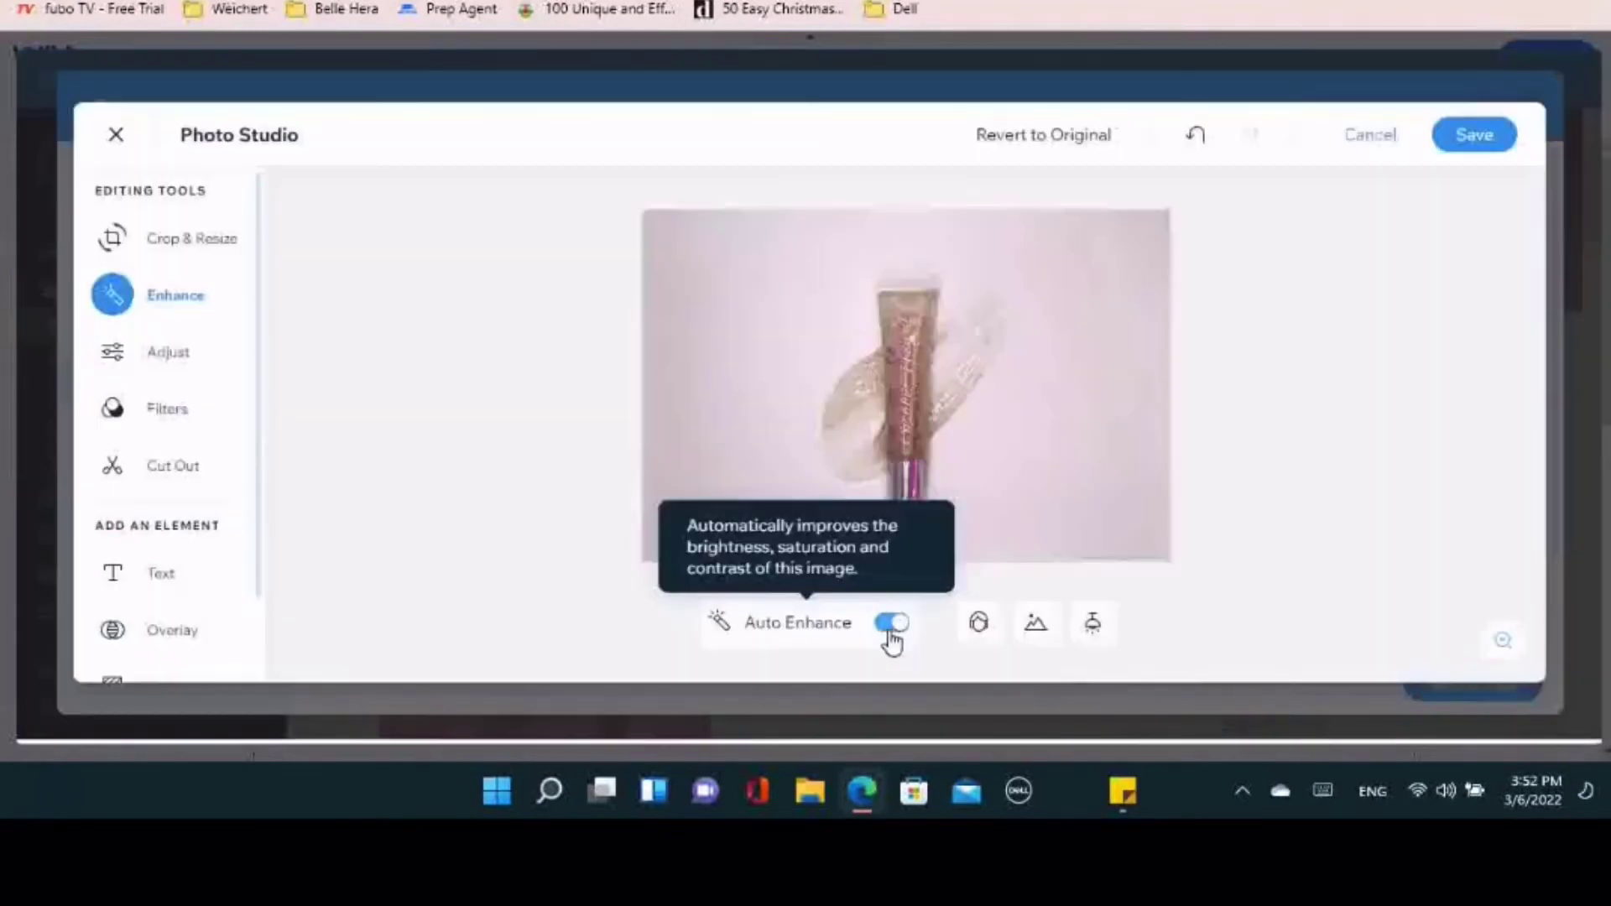
{"action": "left_click", "coordinate": [892, 625]}
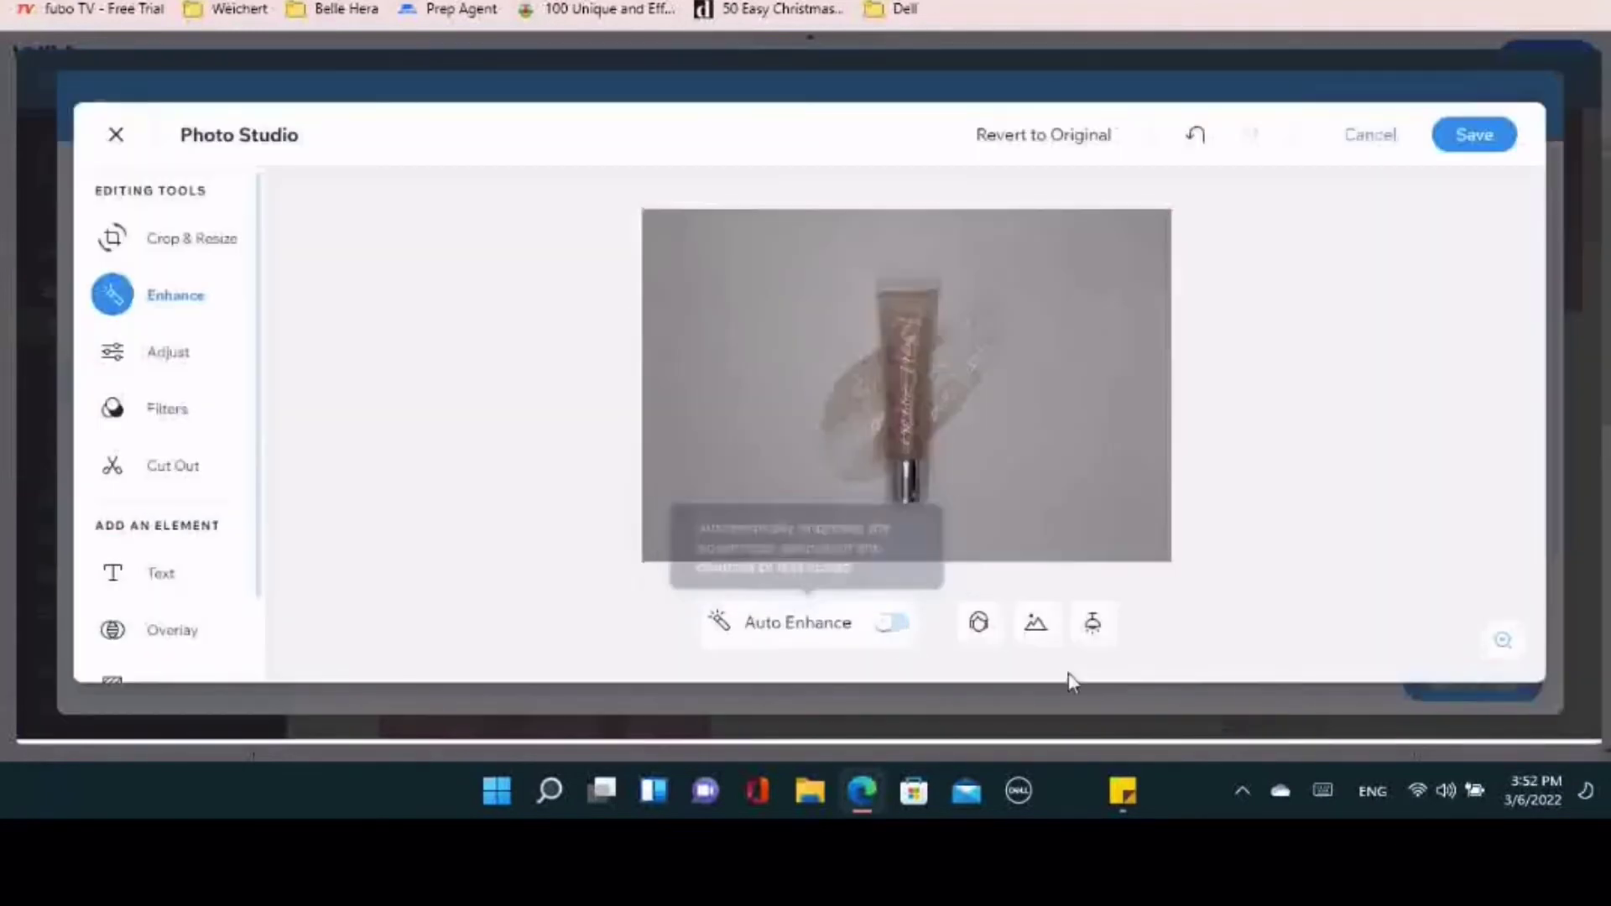
{"action": "left_click", "coordinate": [1036, 629]}
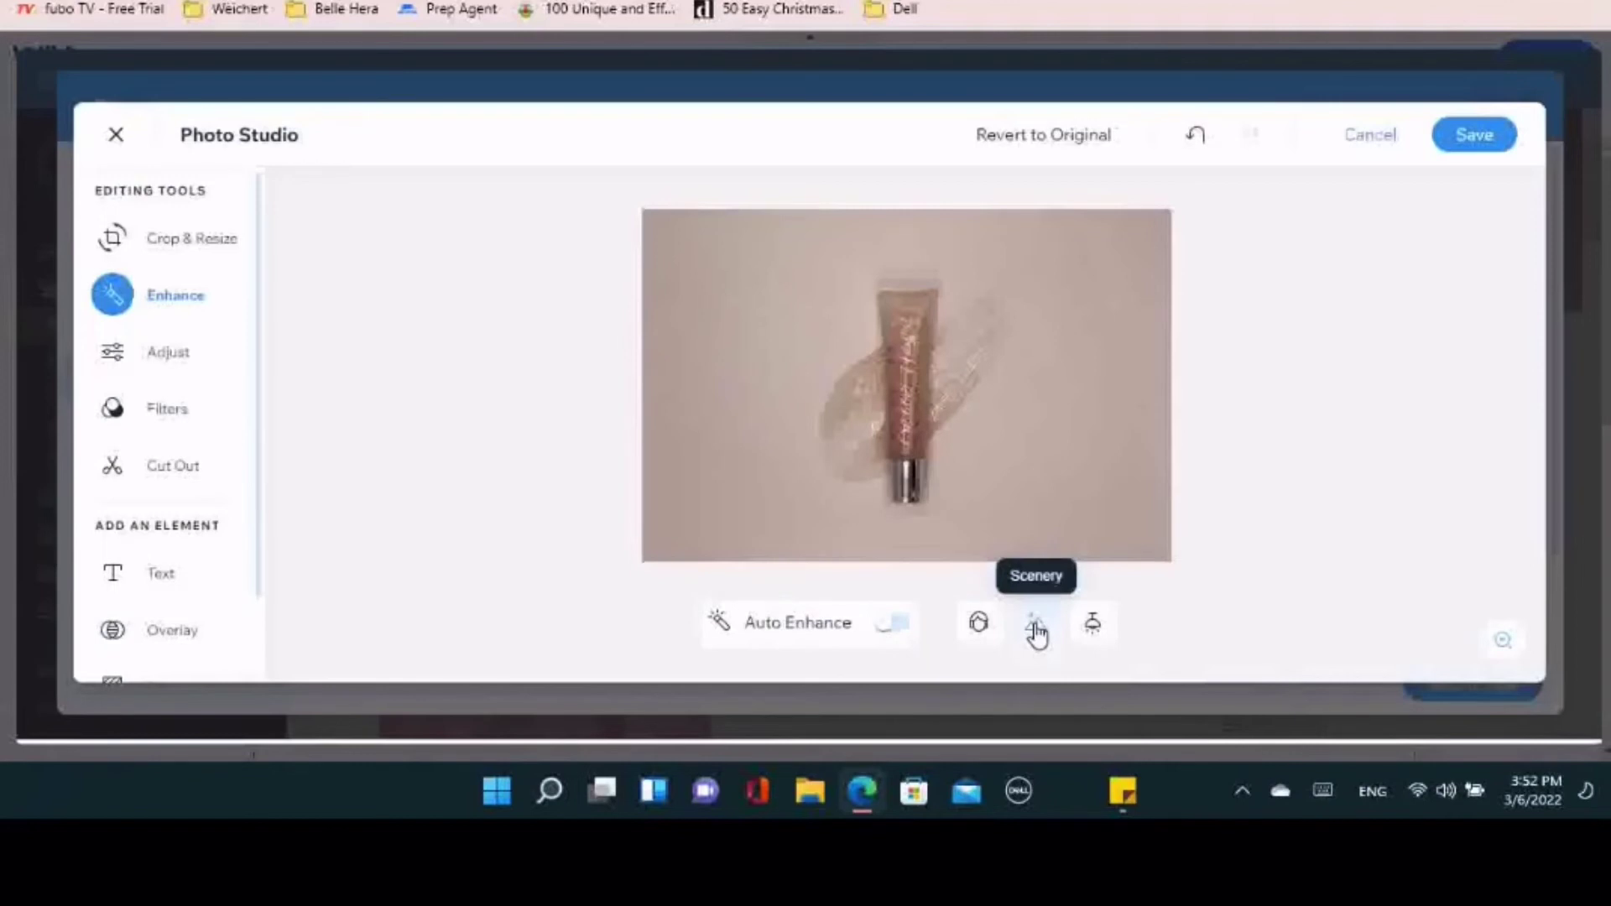
{"action": "left_click", "coordinate": [1476, 136]}
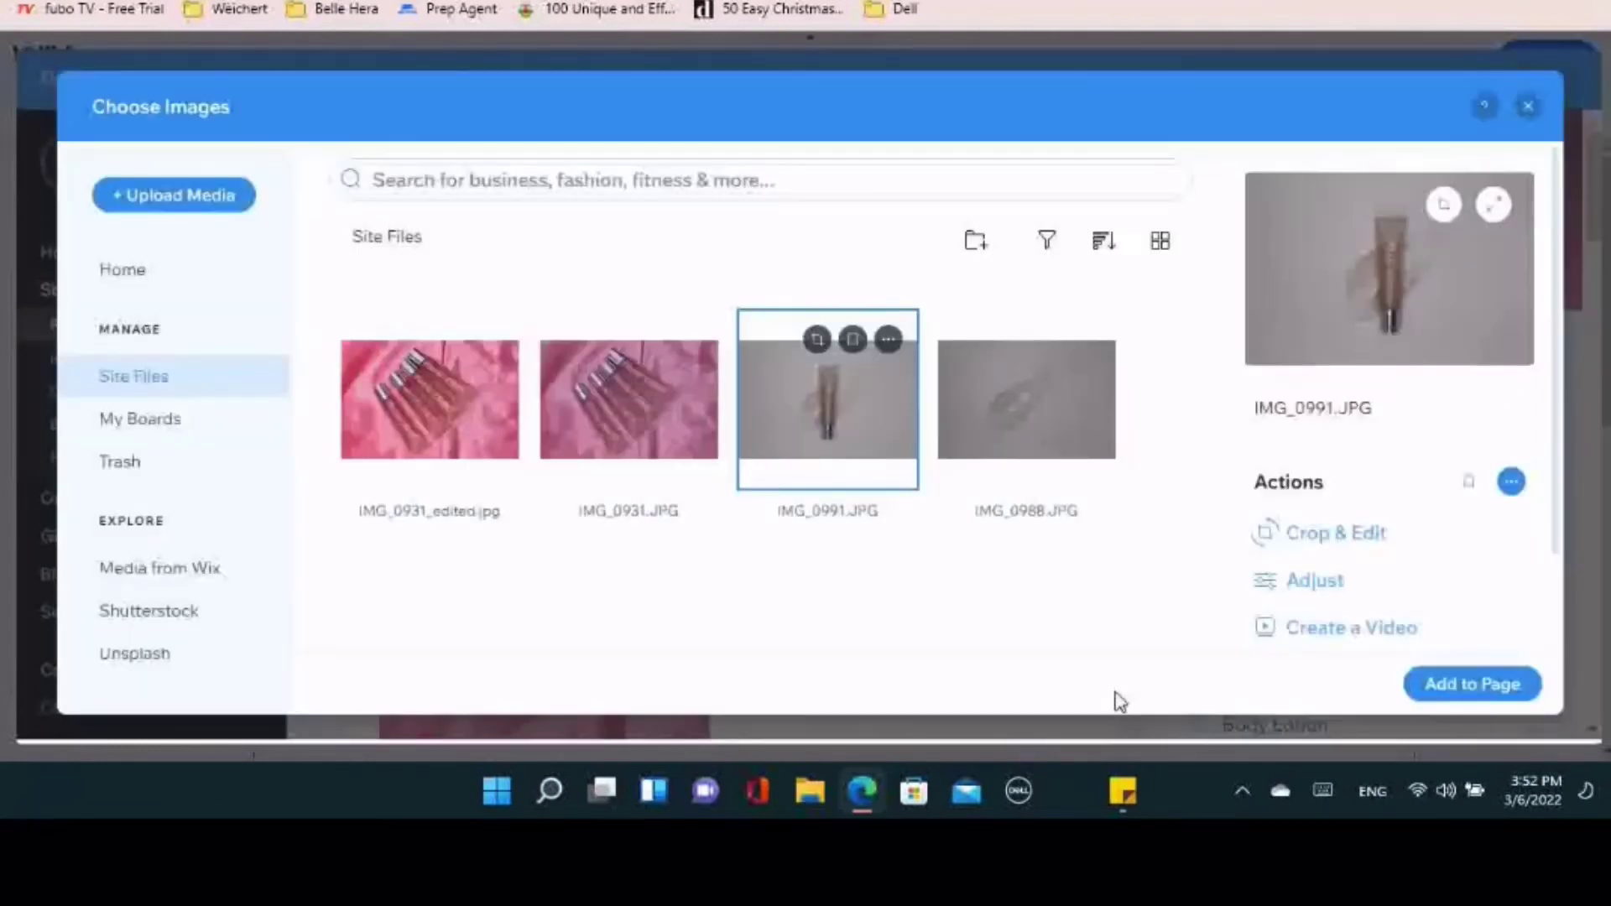
{"action": "left_click", "coordinate": [1473, 685]}
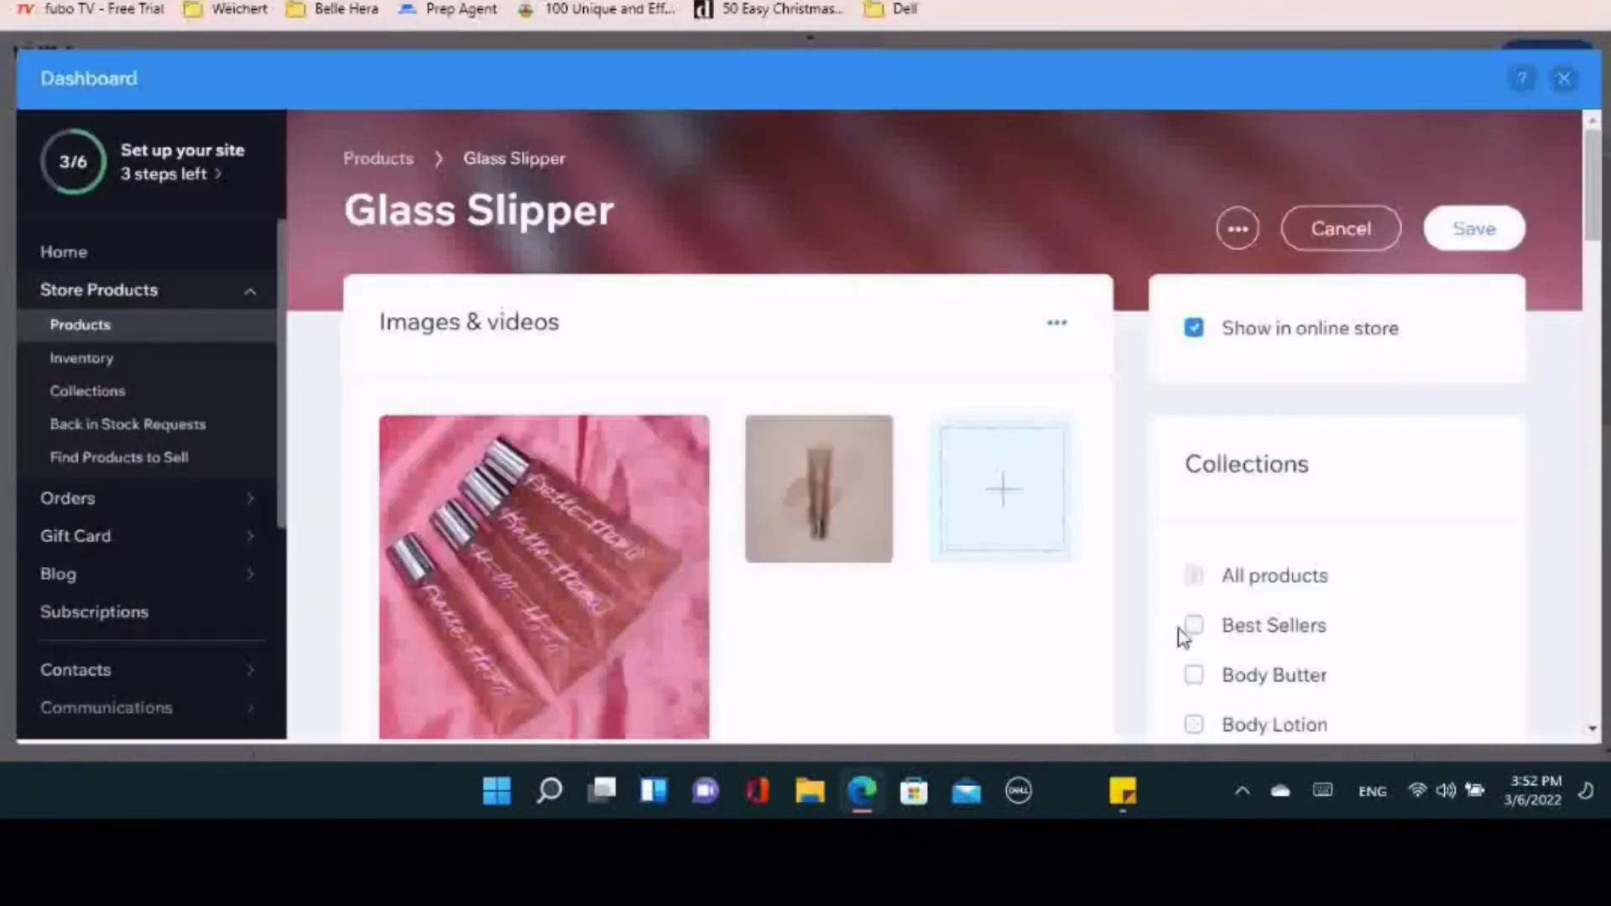
Assign Glass Slipper to the Lip Gloss and Best Sellers collections and save the product
{"action": "scroll", "coordinate": [1457, 328], "scroll_direction": "down", "scroll_amount": 3}
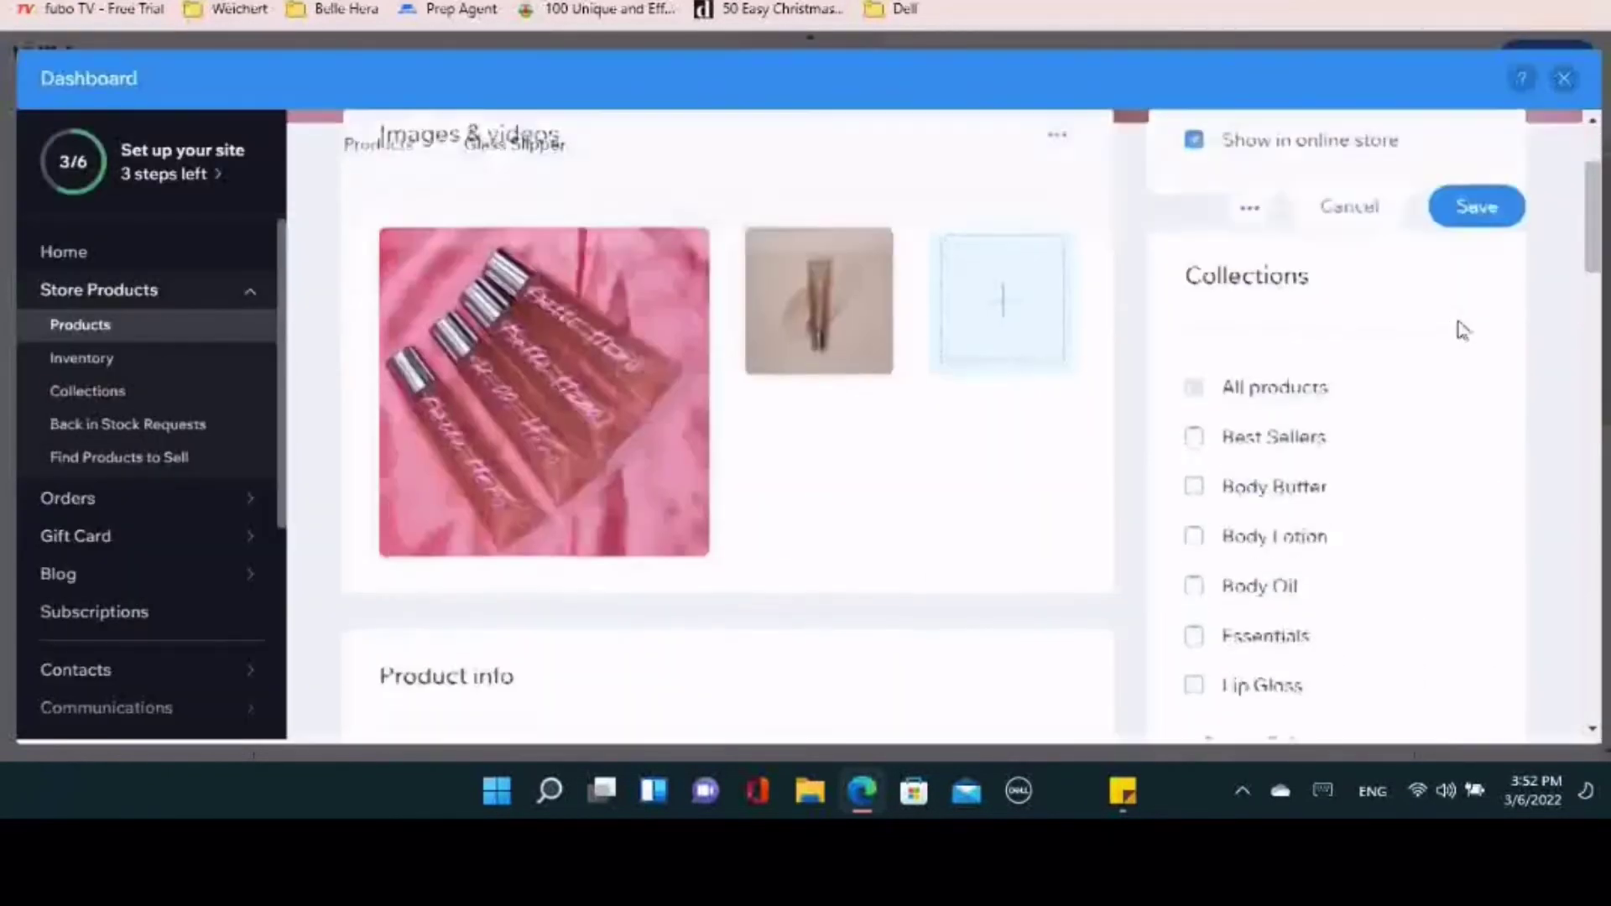
{"action": "scroll", "coordinate": [1464, 319], "scroll_direction": "up", "scroll_amount": 1}
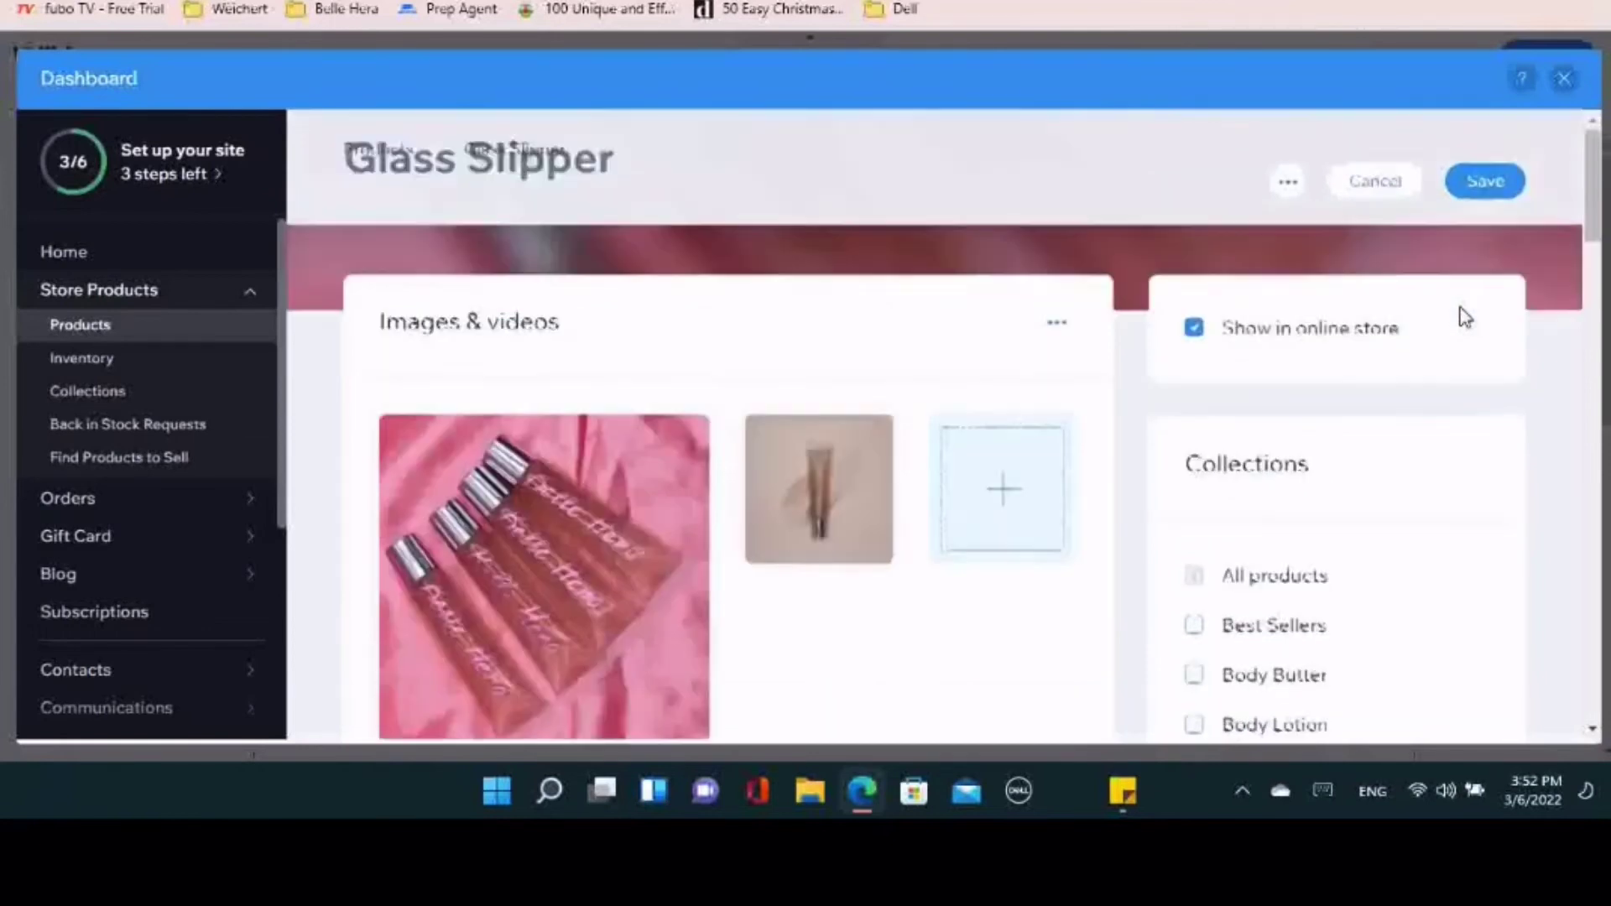
{"action": "scroll", "coordinate": [1463, 317], "scroll_direction": "down", "scroll_amount": 4}
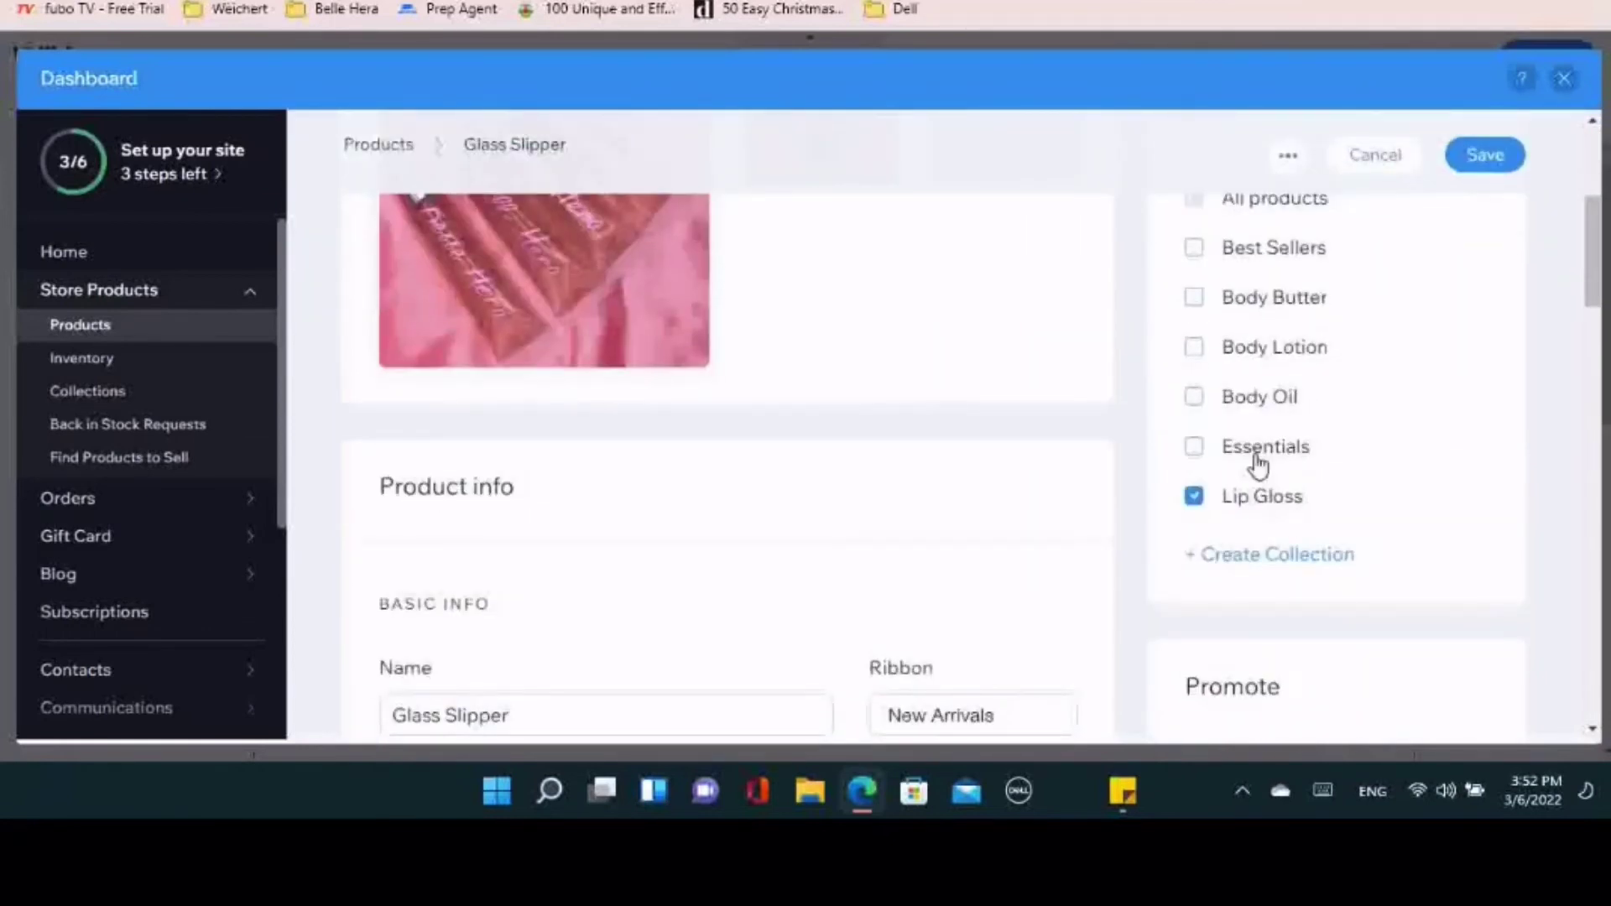
{"action": "scroll", "coordinate": [1267, 453], "scroll_direction": "up", "scroll_amount": 2}
{"action": "left_click", "coordinate": [1311, 438]}
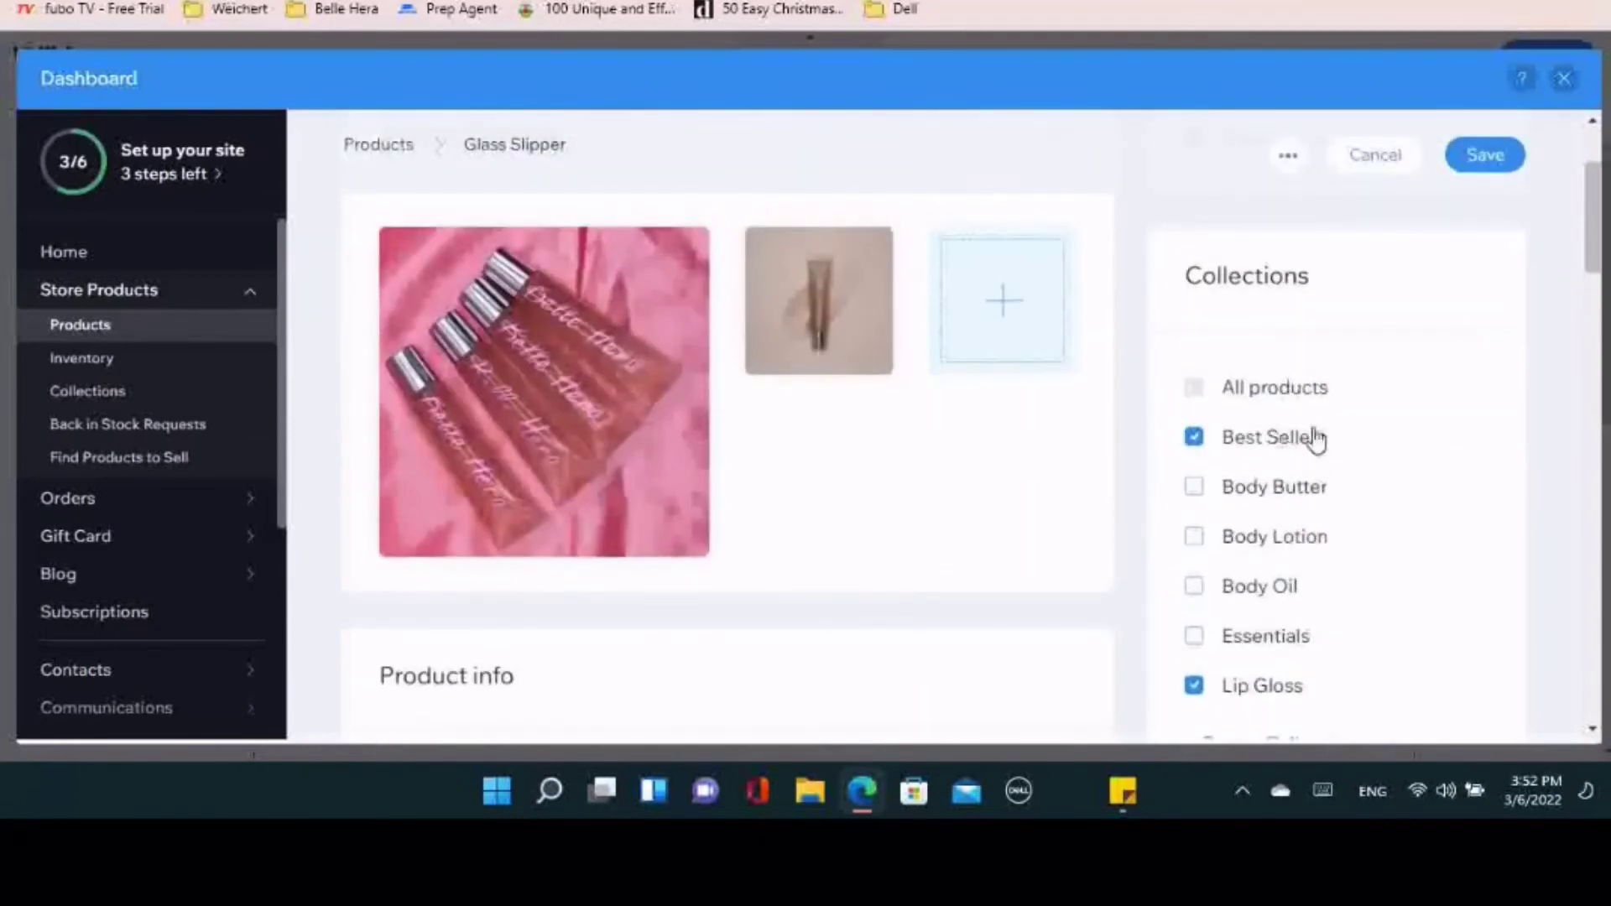
{"action": "left_click", "coordinate": [1510, 159]}
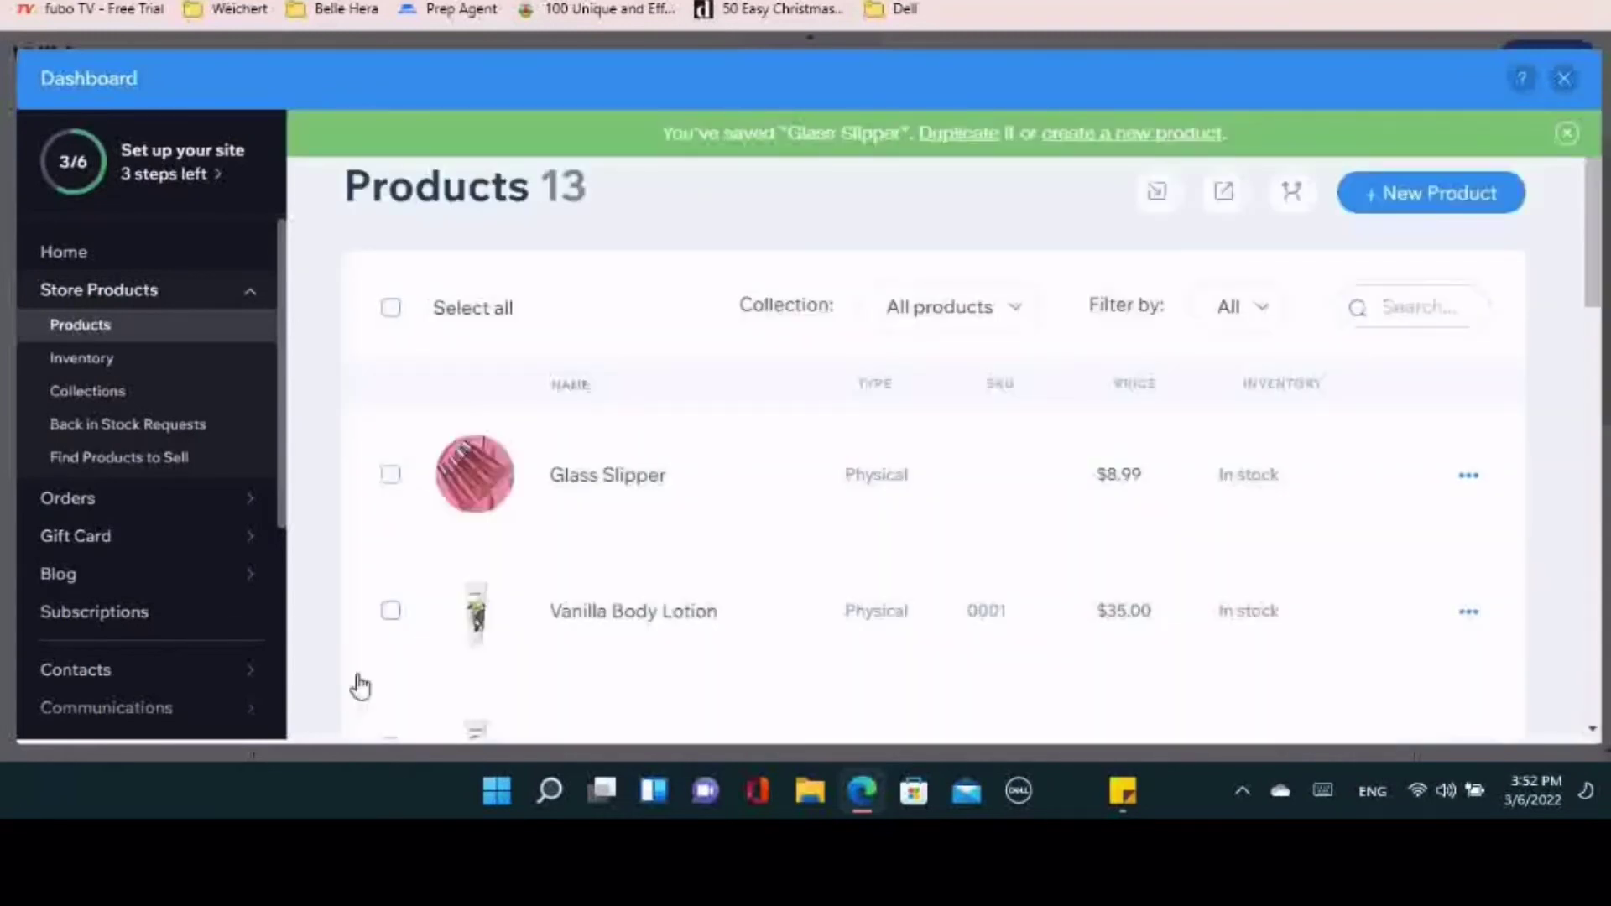
Close the products dashboard and shift the shop gallery on the Lip Gloss page slightly down and to the right
{"action": "scroll", "coordinate": [834, 728], "scroll_direction": "down", "scroll_amount": 5}
{"action": "scroll", "coordinate": [835, 720], "scroll_direction": "up", "scroll_amount": 5}
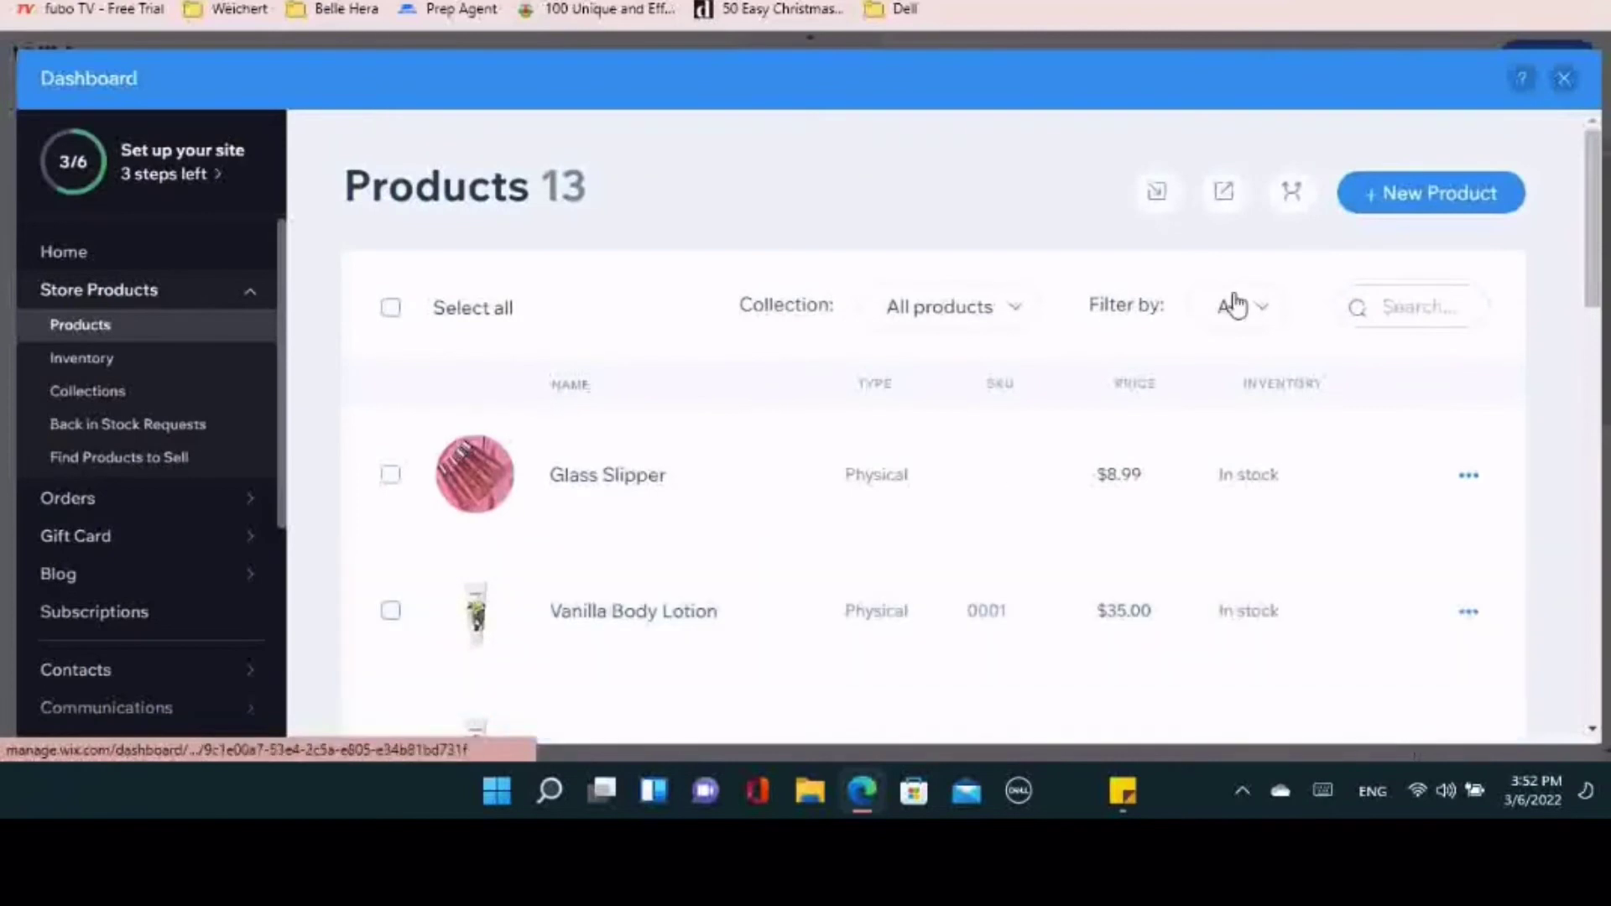
{"action": "left_click", "coordinate": [1563, 80]}
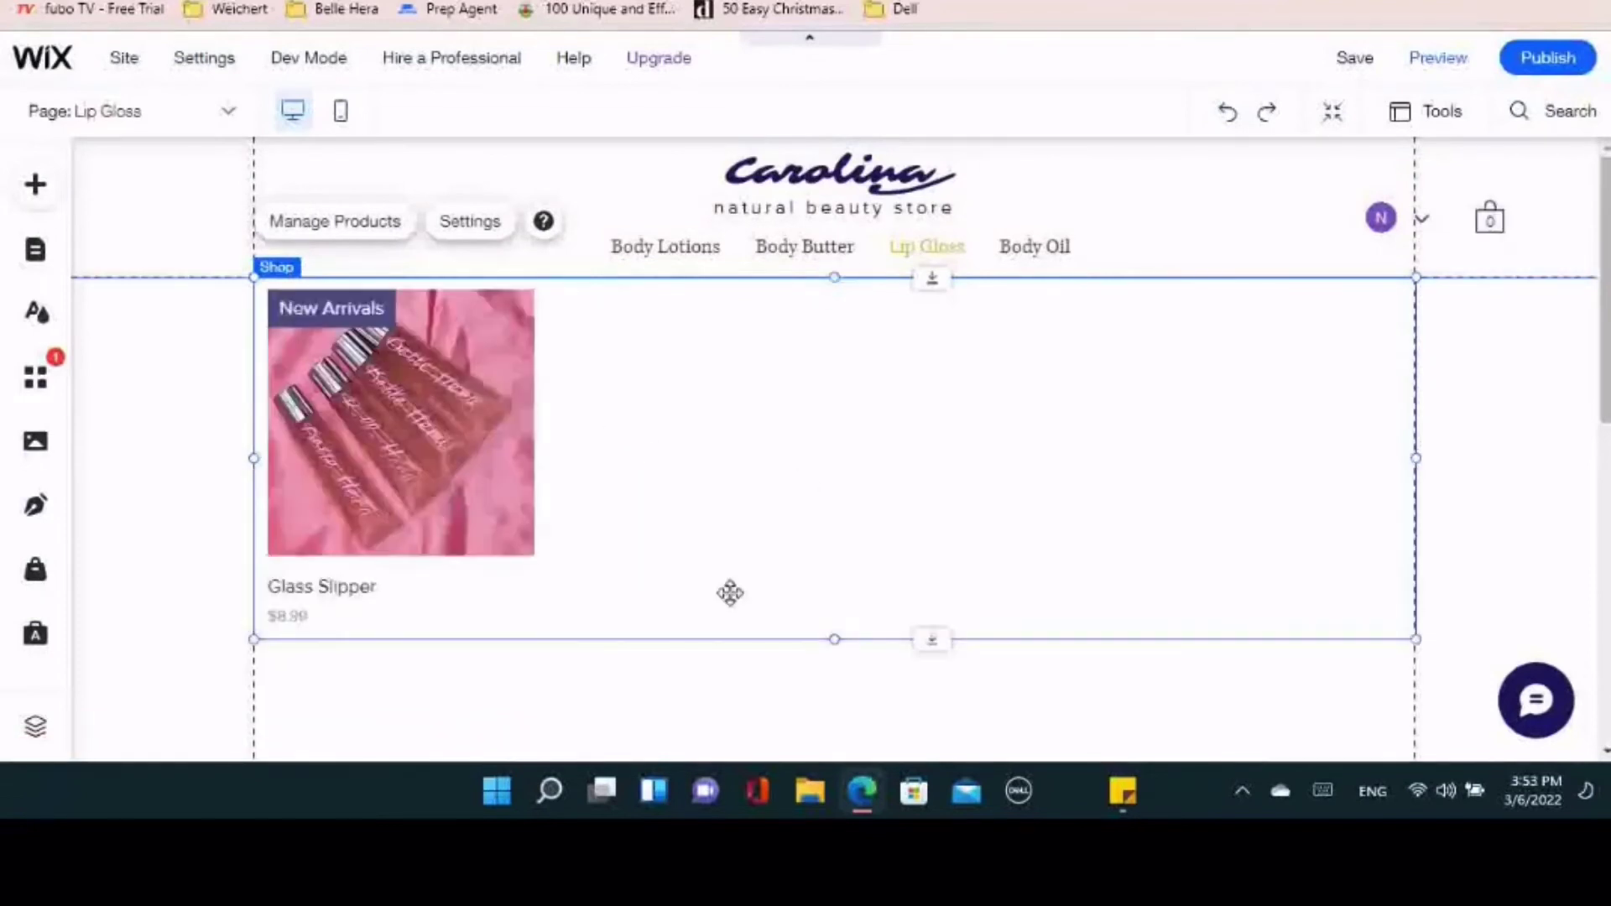
{"action": "left_click_drag", "start_coordinate": [734, 579], "coordinate": [743, 602]}
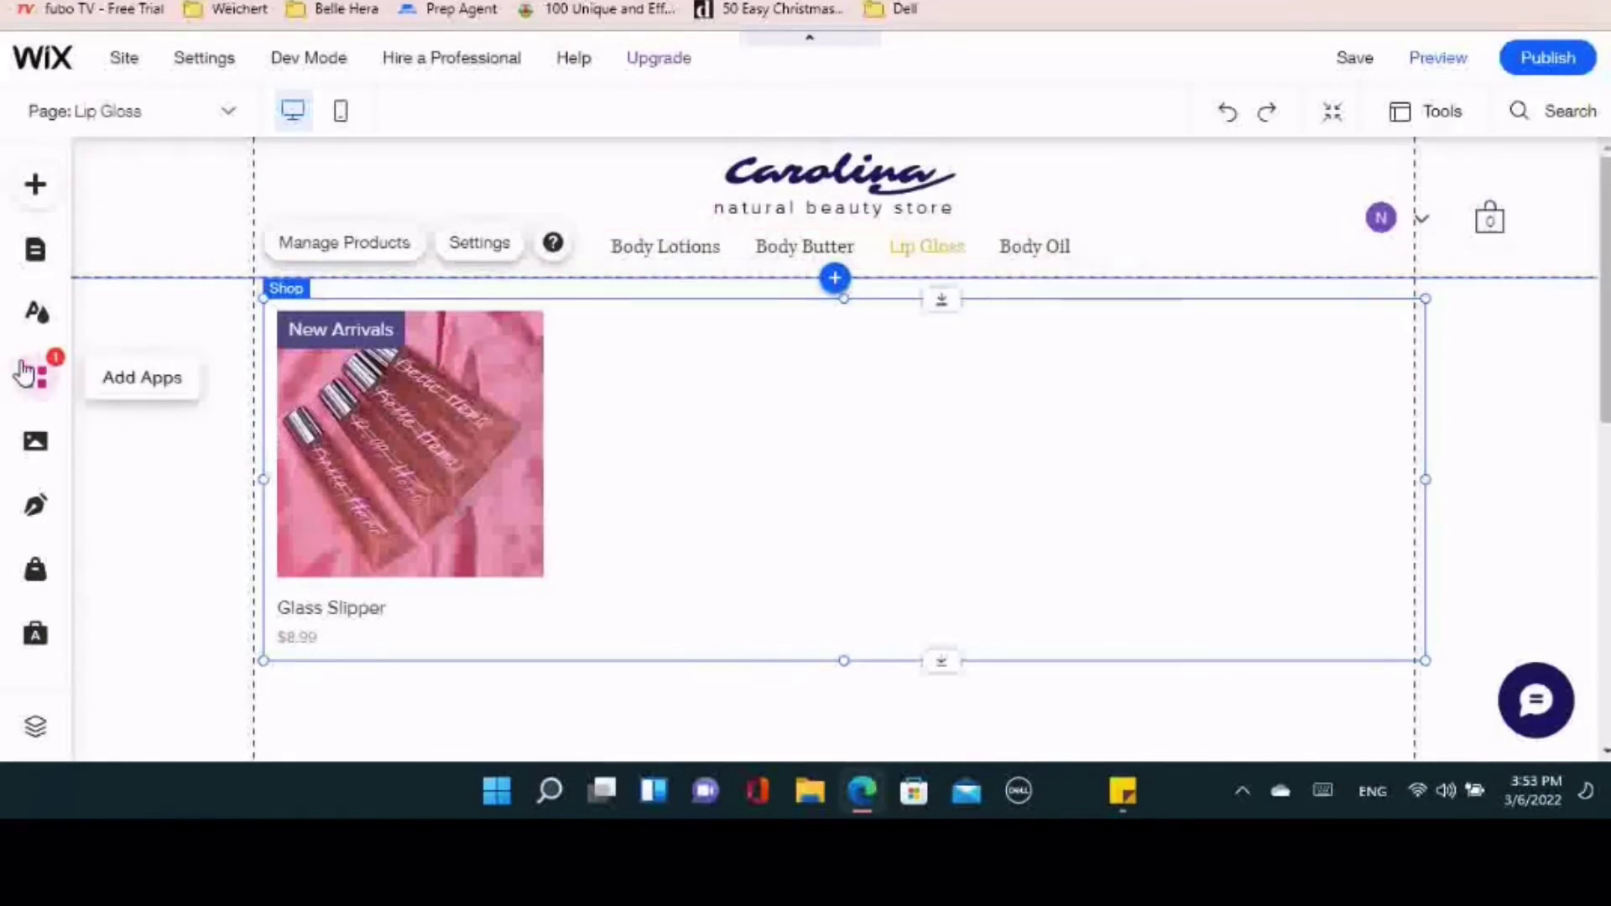
Switch to the Body Lotions page and check Glass Slipper's collection assignments through the gallery's product manager
{"action": "left_click", "coordinate": [212, 111]}
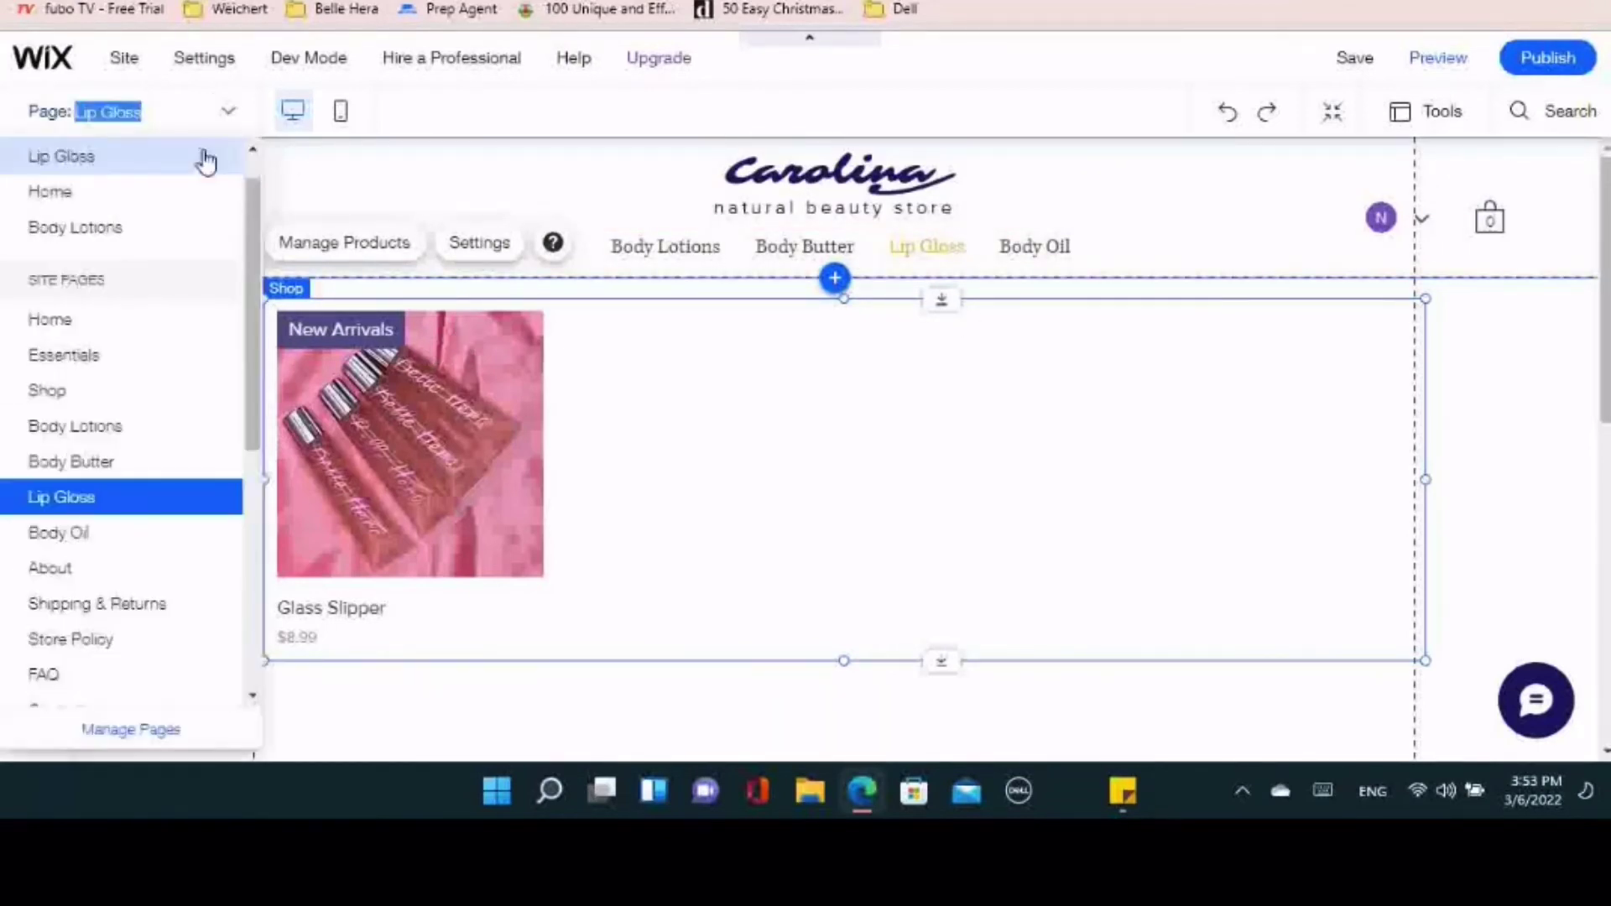
{"action": "left_click", "coordinate": [129, 234]}
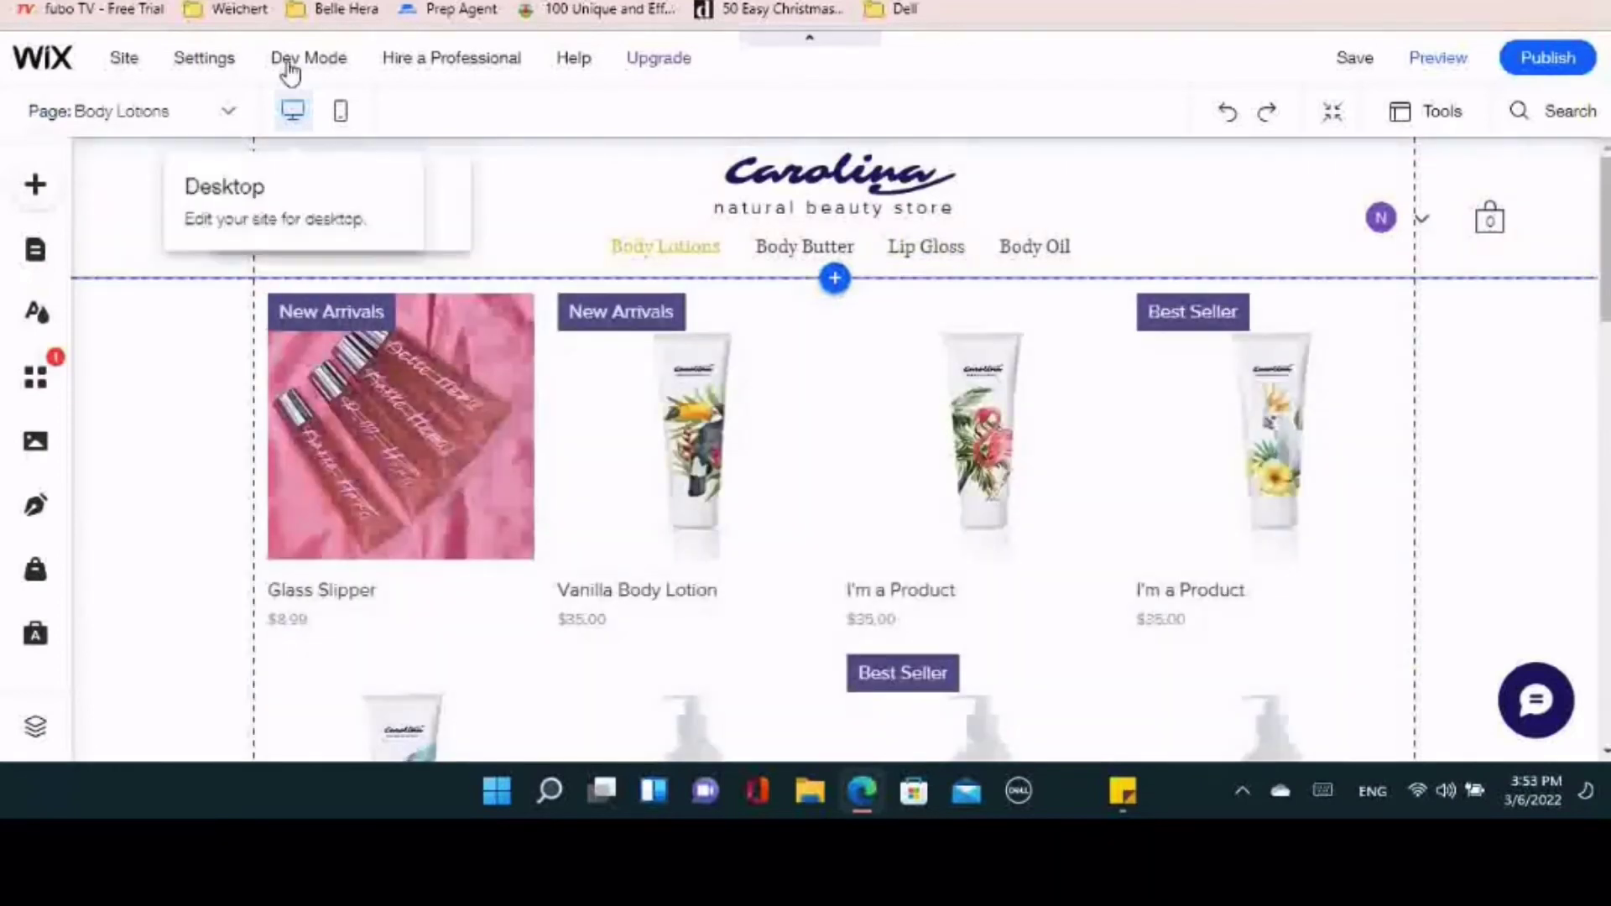
{"action": "left_click", "coordinate": [557, 415]}
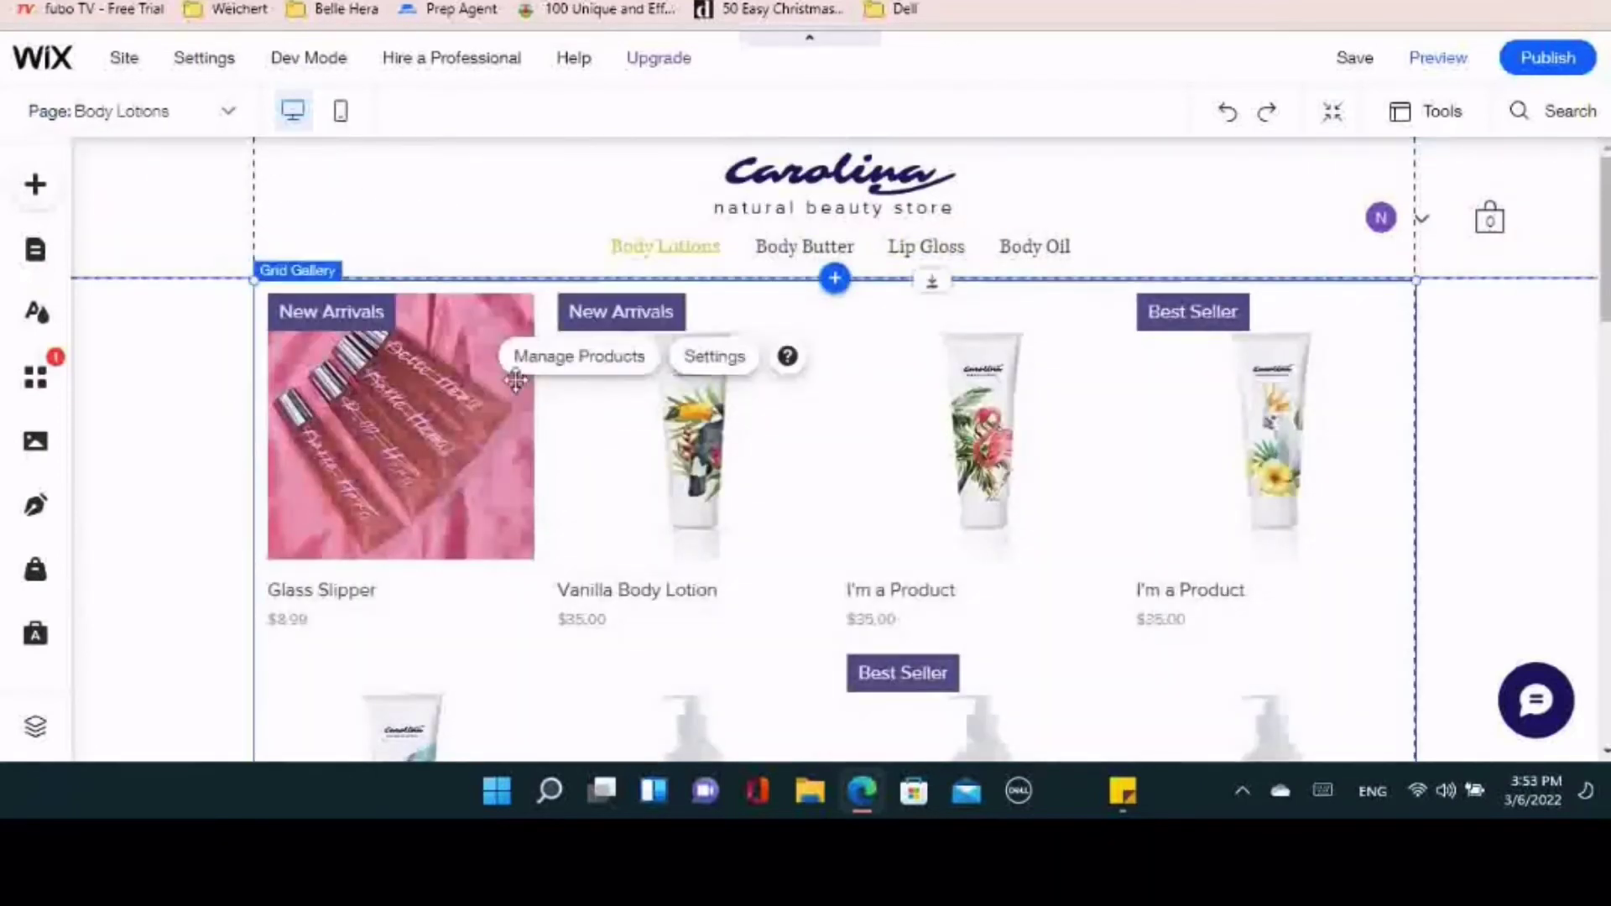
{"action": "left_click", "coordinate": [575, 359]}
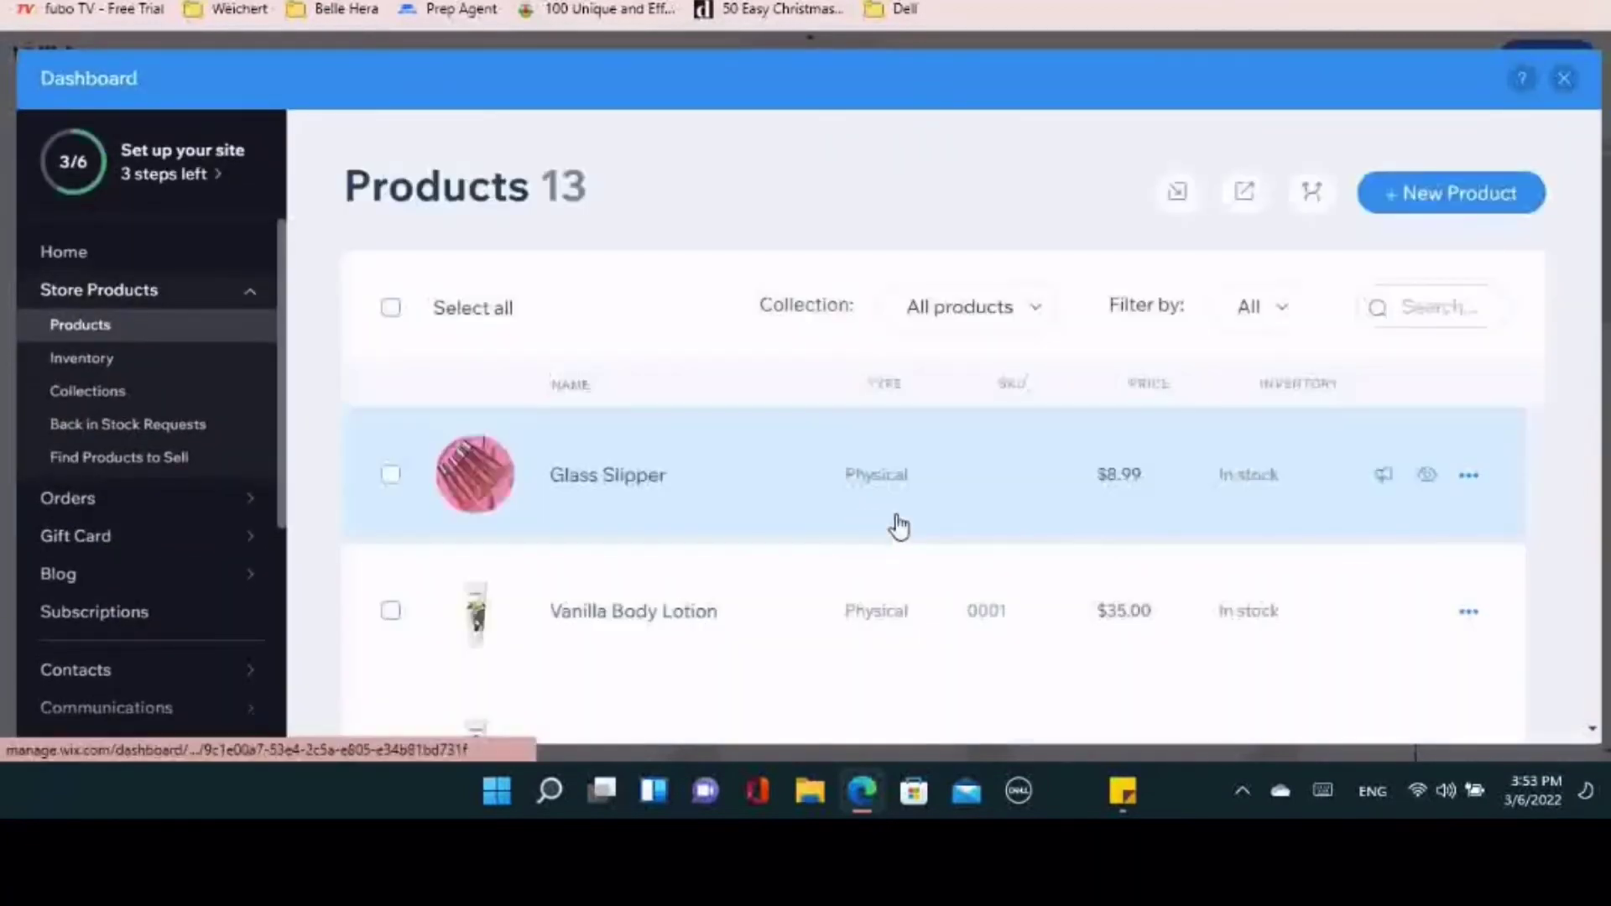
{"action": "left_click", "coordinate": [676, 485]}
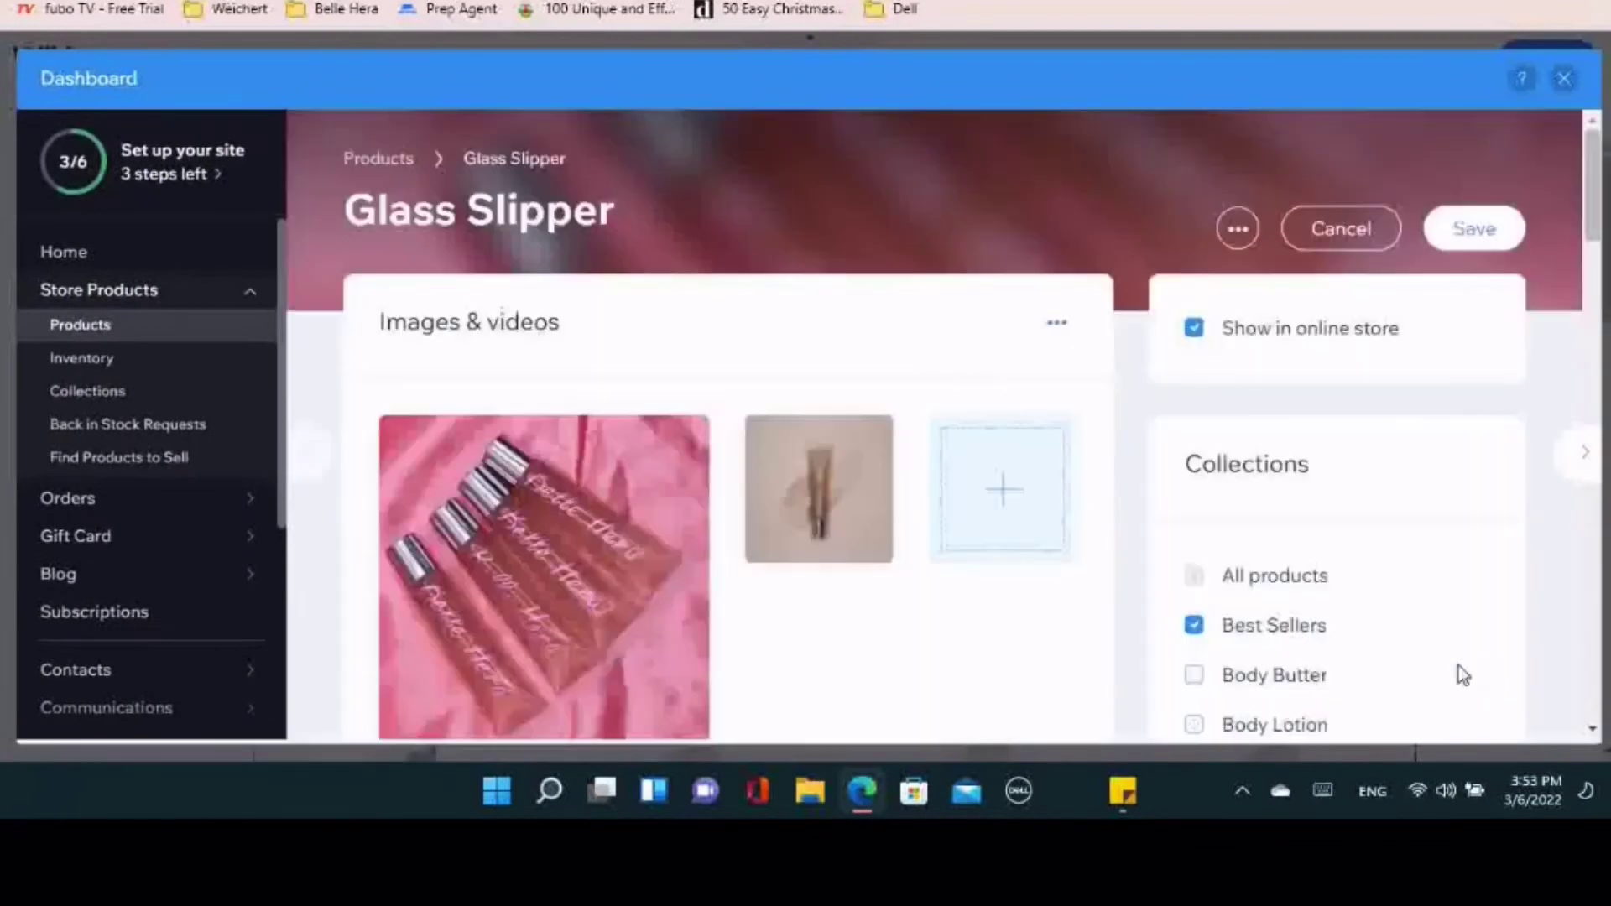
{"action": "scroll", "coordinate": [1292, 617], "scroll_direction": "down", "scroll_amount": 1}
{"action": "scroll", "coordinate": [1292, 616], "scroll_direction": "down", "scroll_amount": 3}
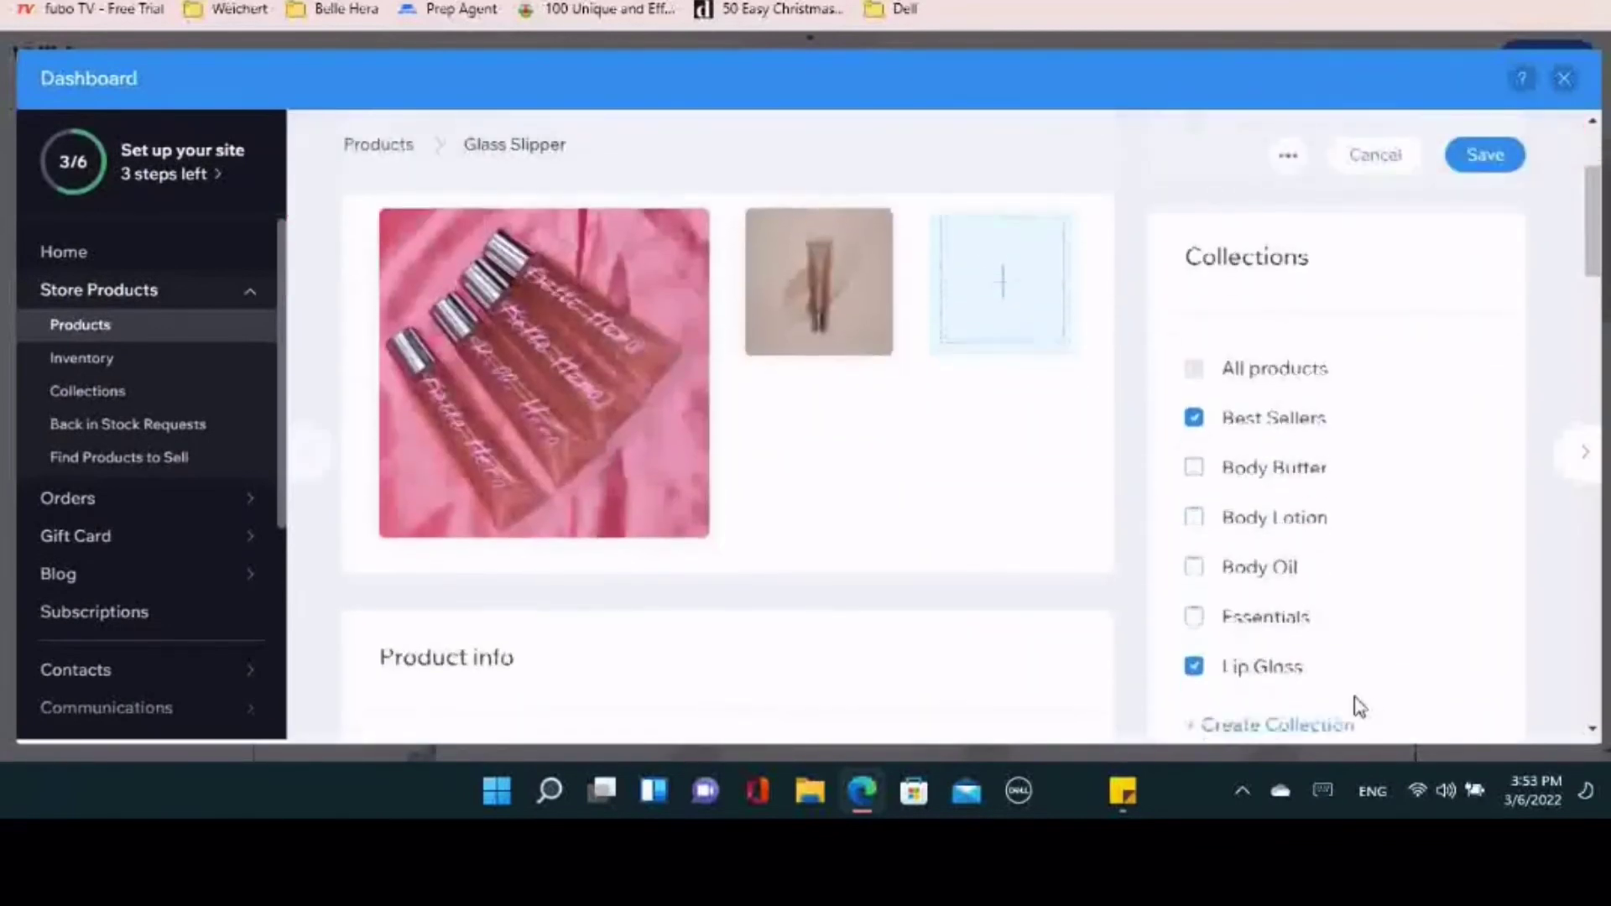
{"action": "scroll", "coordinate": [1320, 625], "scroll_direction": "up", "scroll_amount": 1}
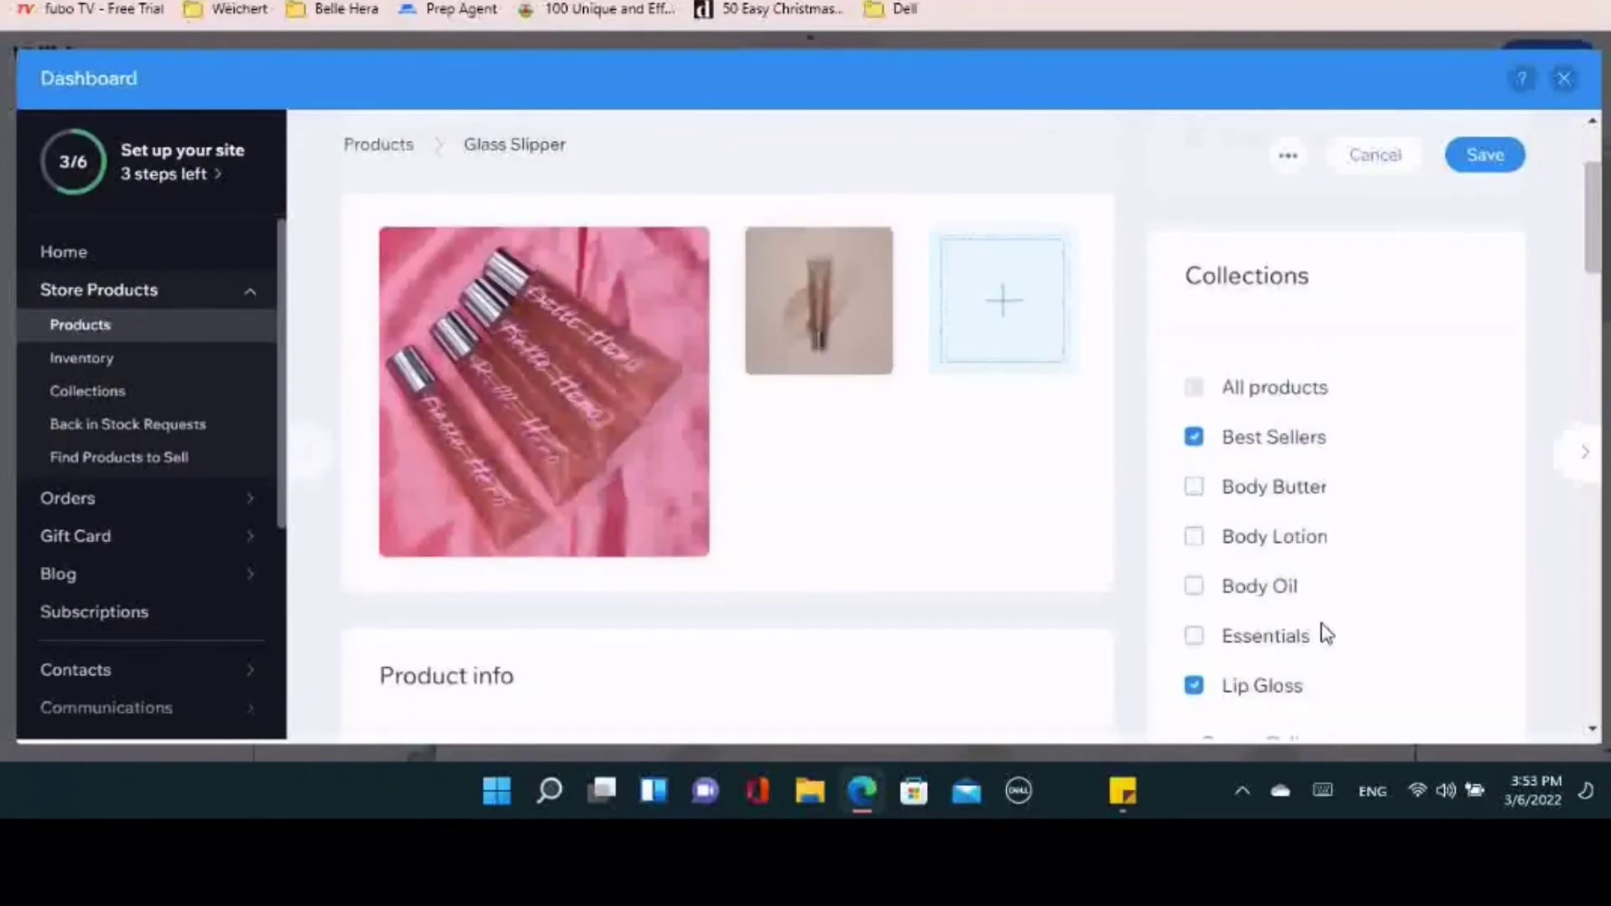
{"action": "left_click", "coordinate": [1562, 81]}
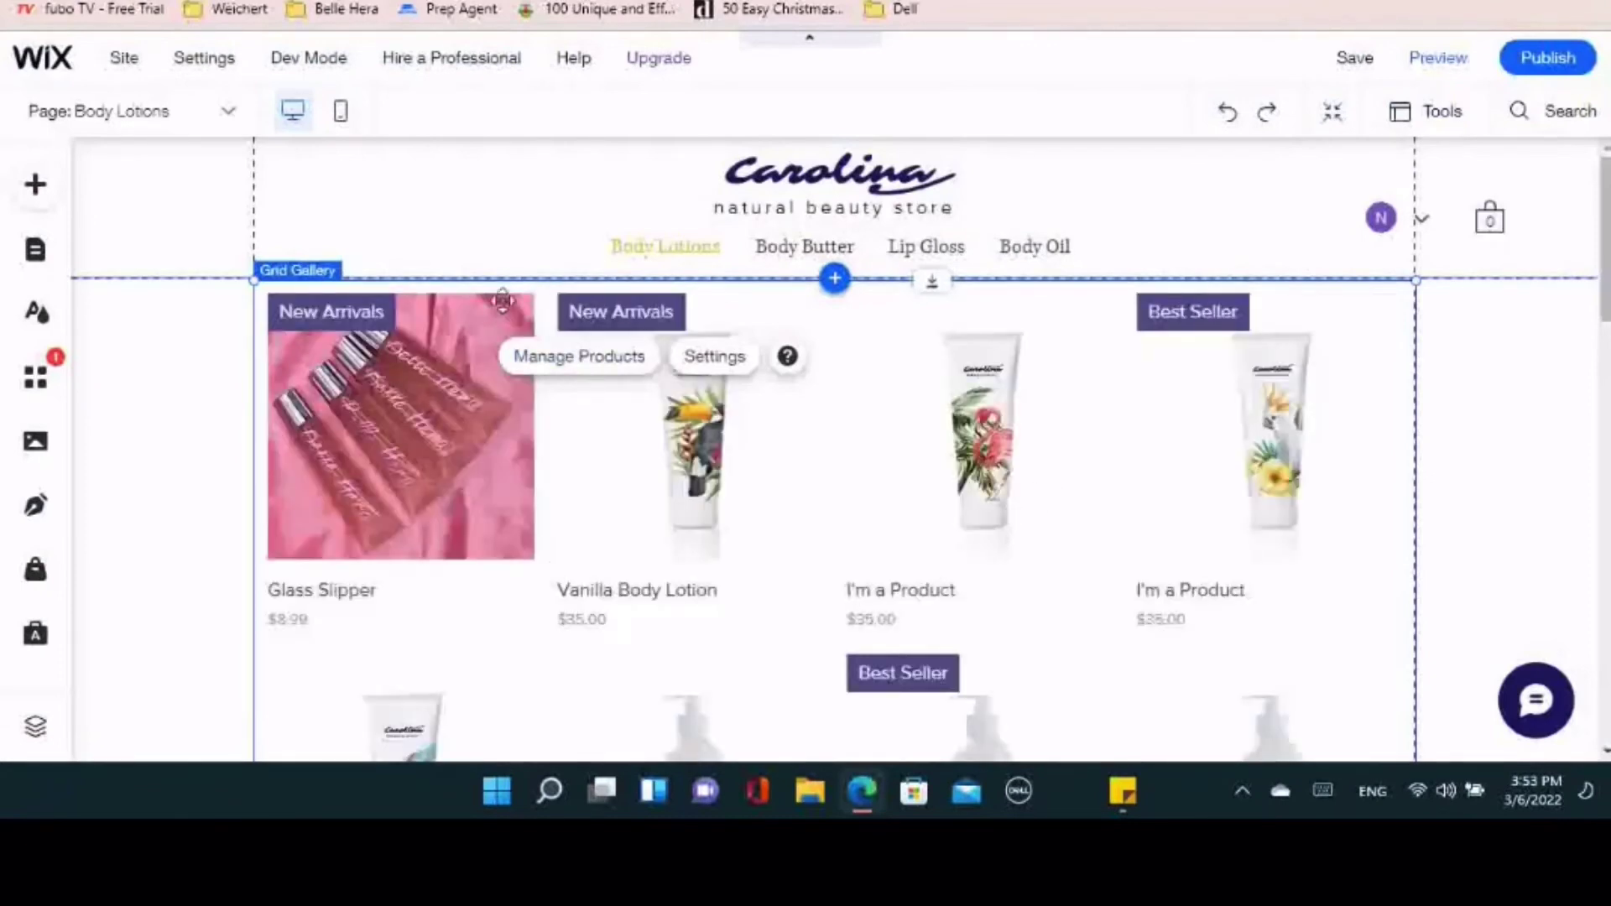
Set the Body Lotions page's product gallery to display the Body Lotion collection and check the products shown
{"action": "left_click", "coordinate": [636, 250]}
{"action": "left_click", "coordinate": [829, 422]}
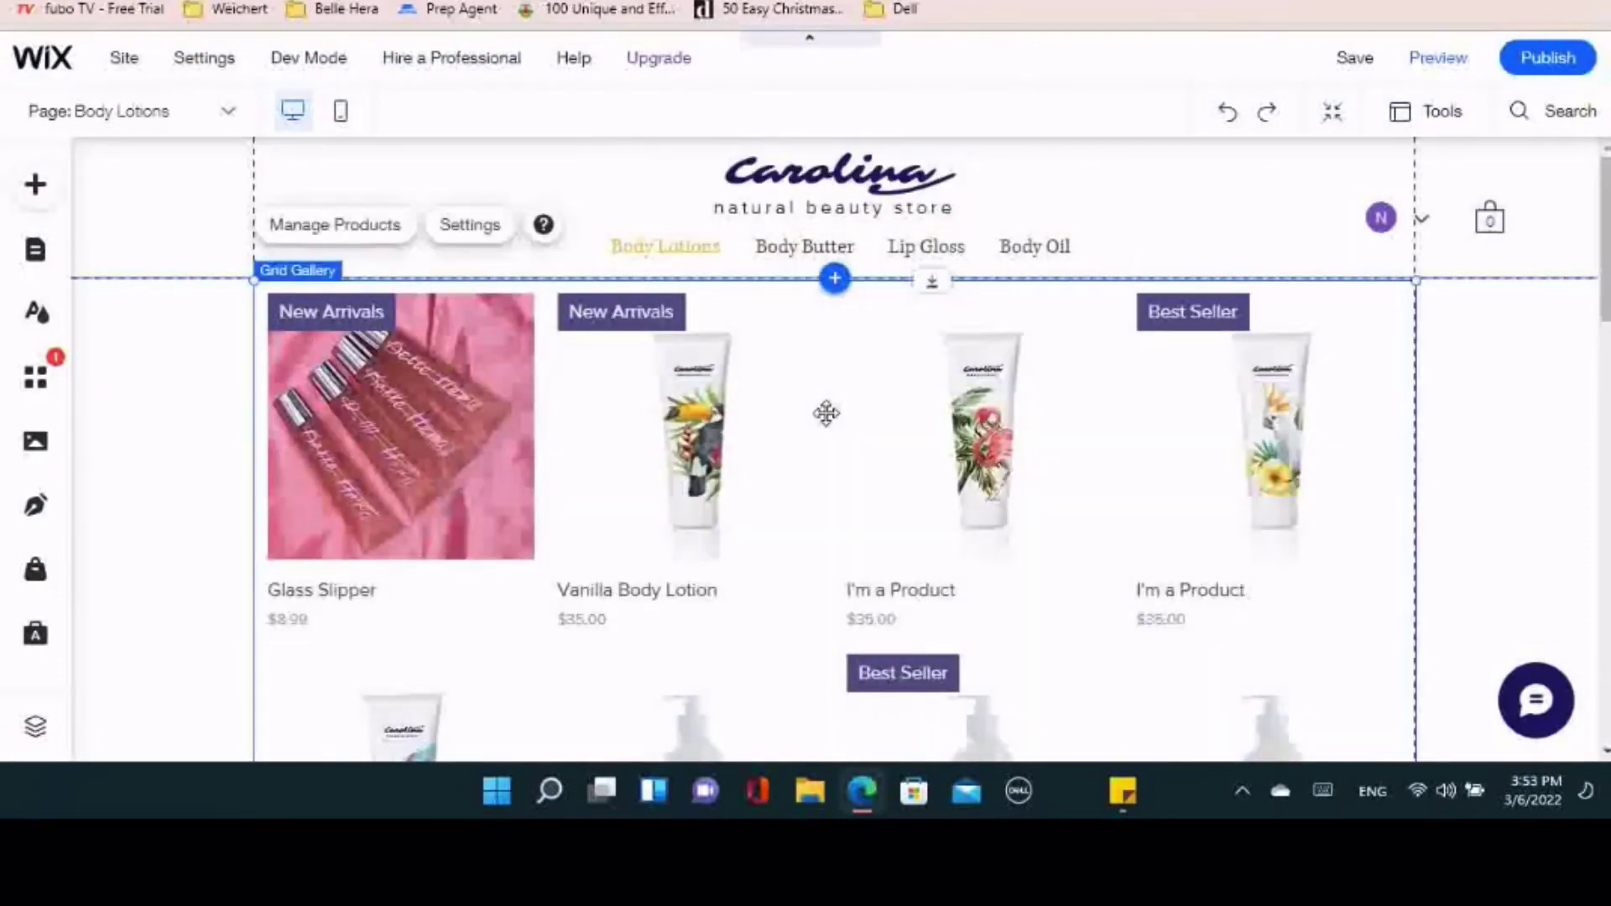
{"action": "scroll", "coordinate": [626, 507], "scroll_direction": "down", "scroll_amount": 5}
{"action": "scroll", "coordinate": [626, 507], "scroll_direction": "down", "scroll_amount": 5}
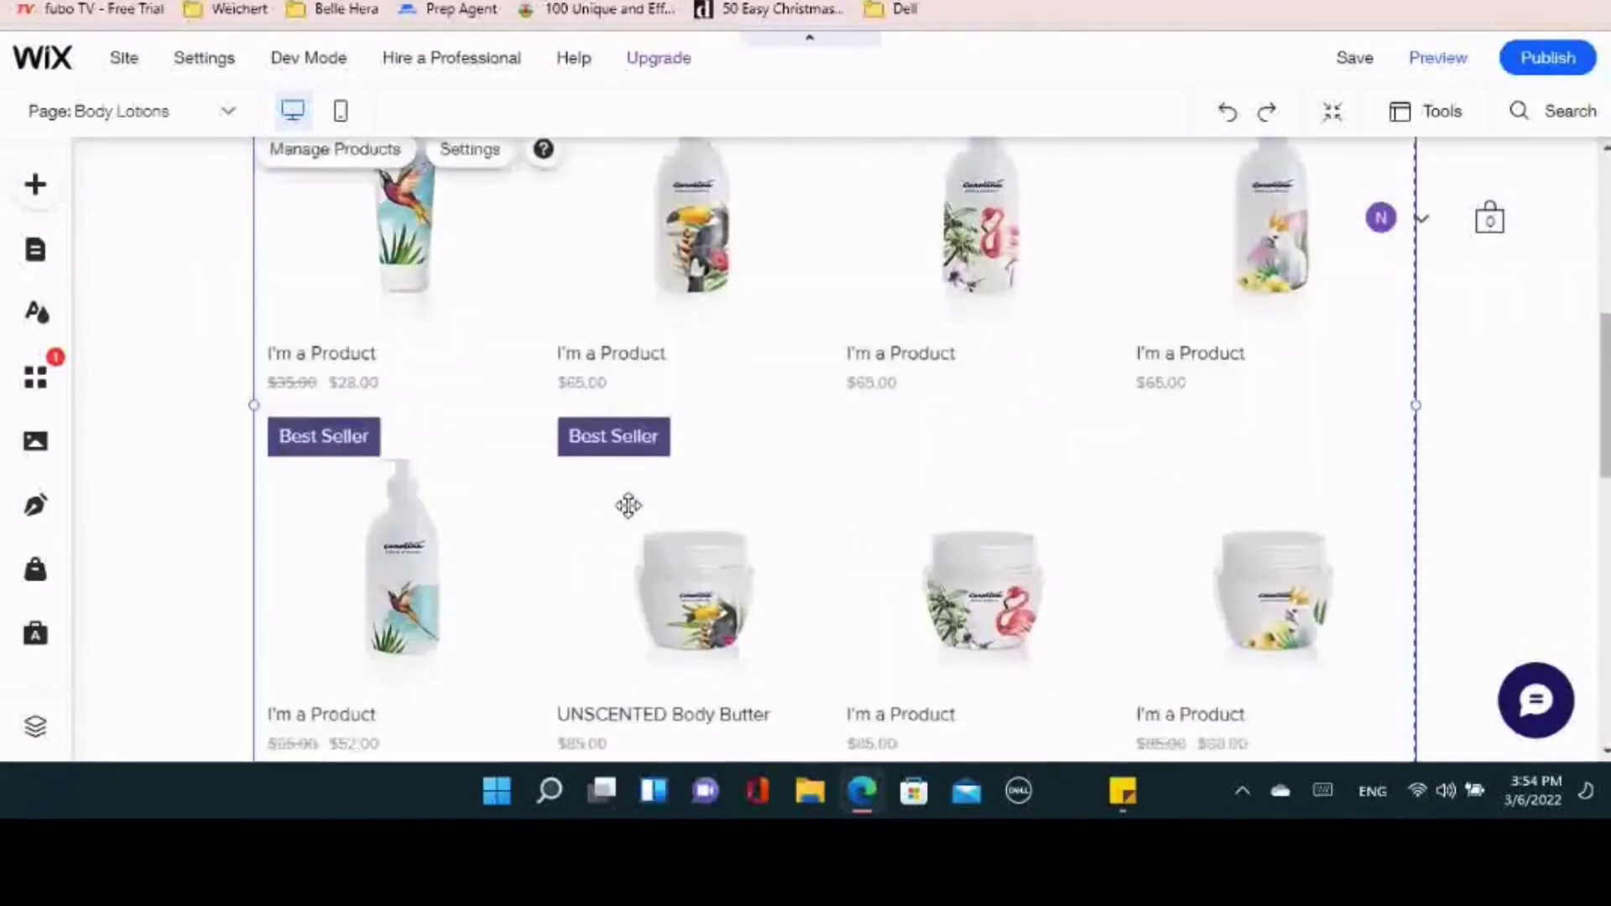
{"action": "scroll", "coordinate": [625, 506], "scroll_direction": "up", "scroll_amount": 10}
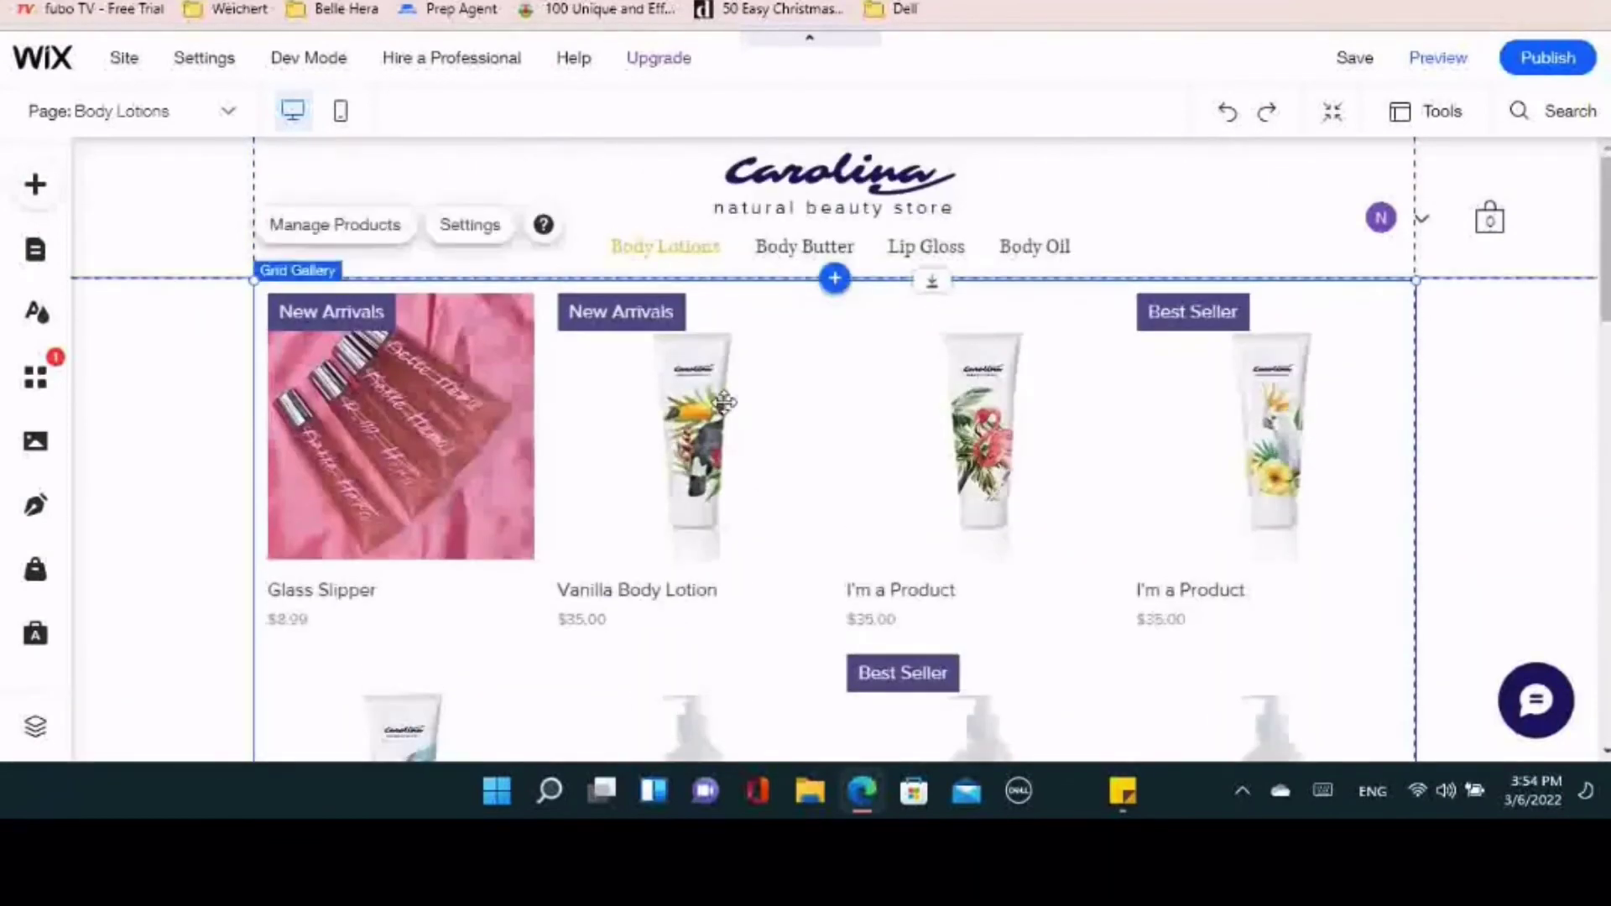
{"action": "left_click", "coordinate": [477, 230]}
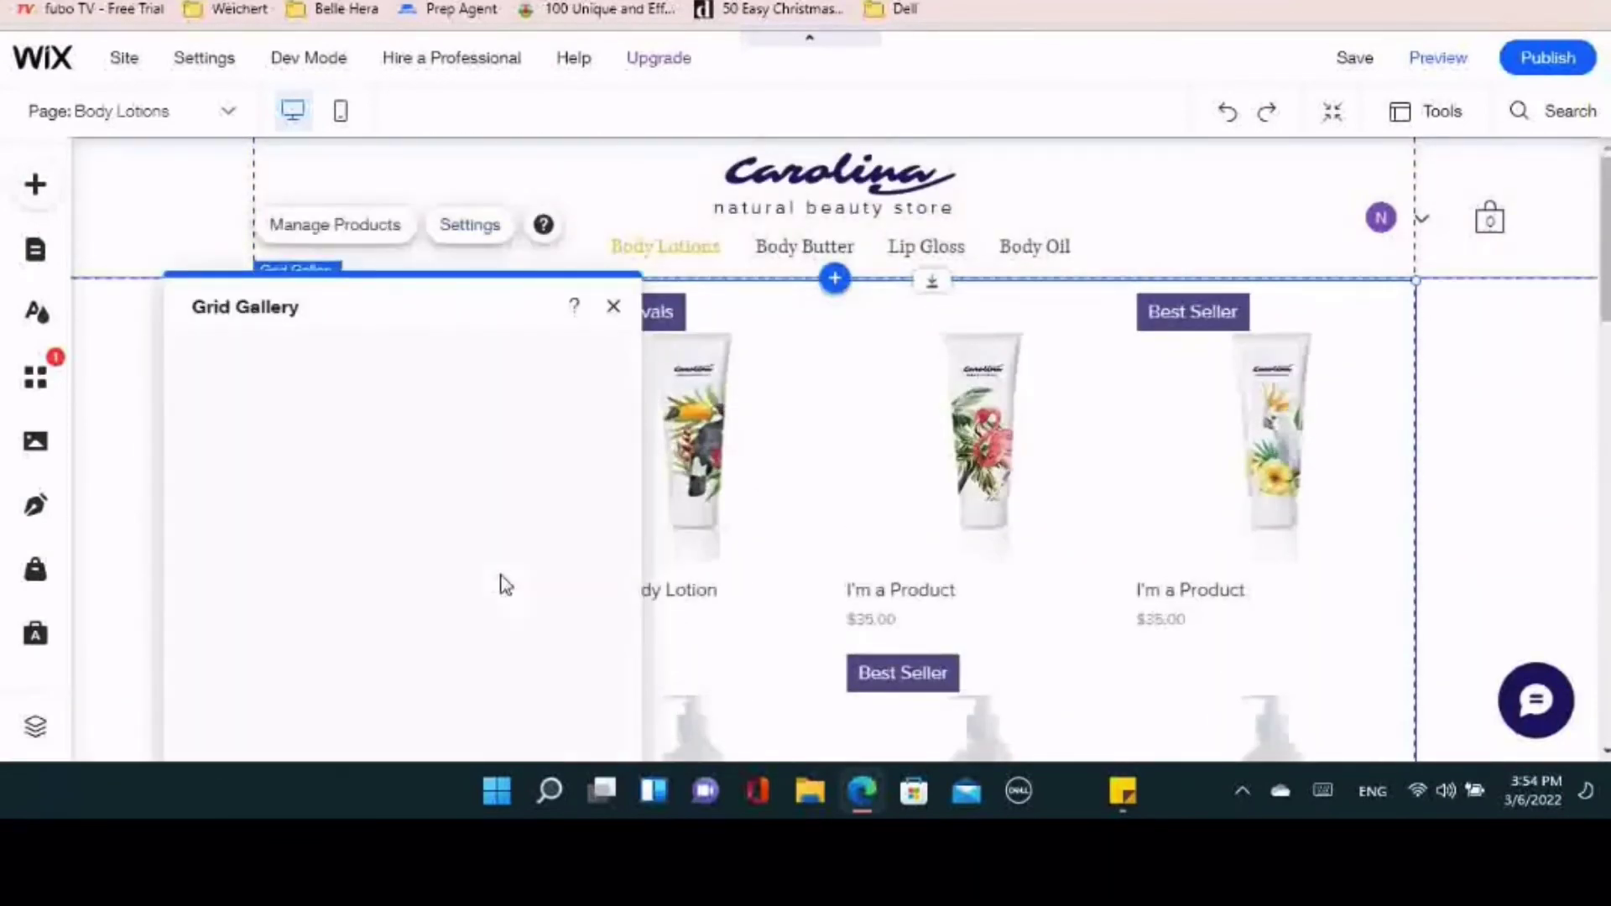
{"action": "scroll", "coordinate": [405, 561], "scroll_direction": "down", "scroll_amount": 1}
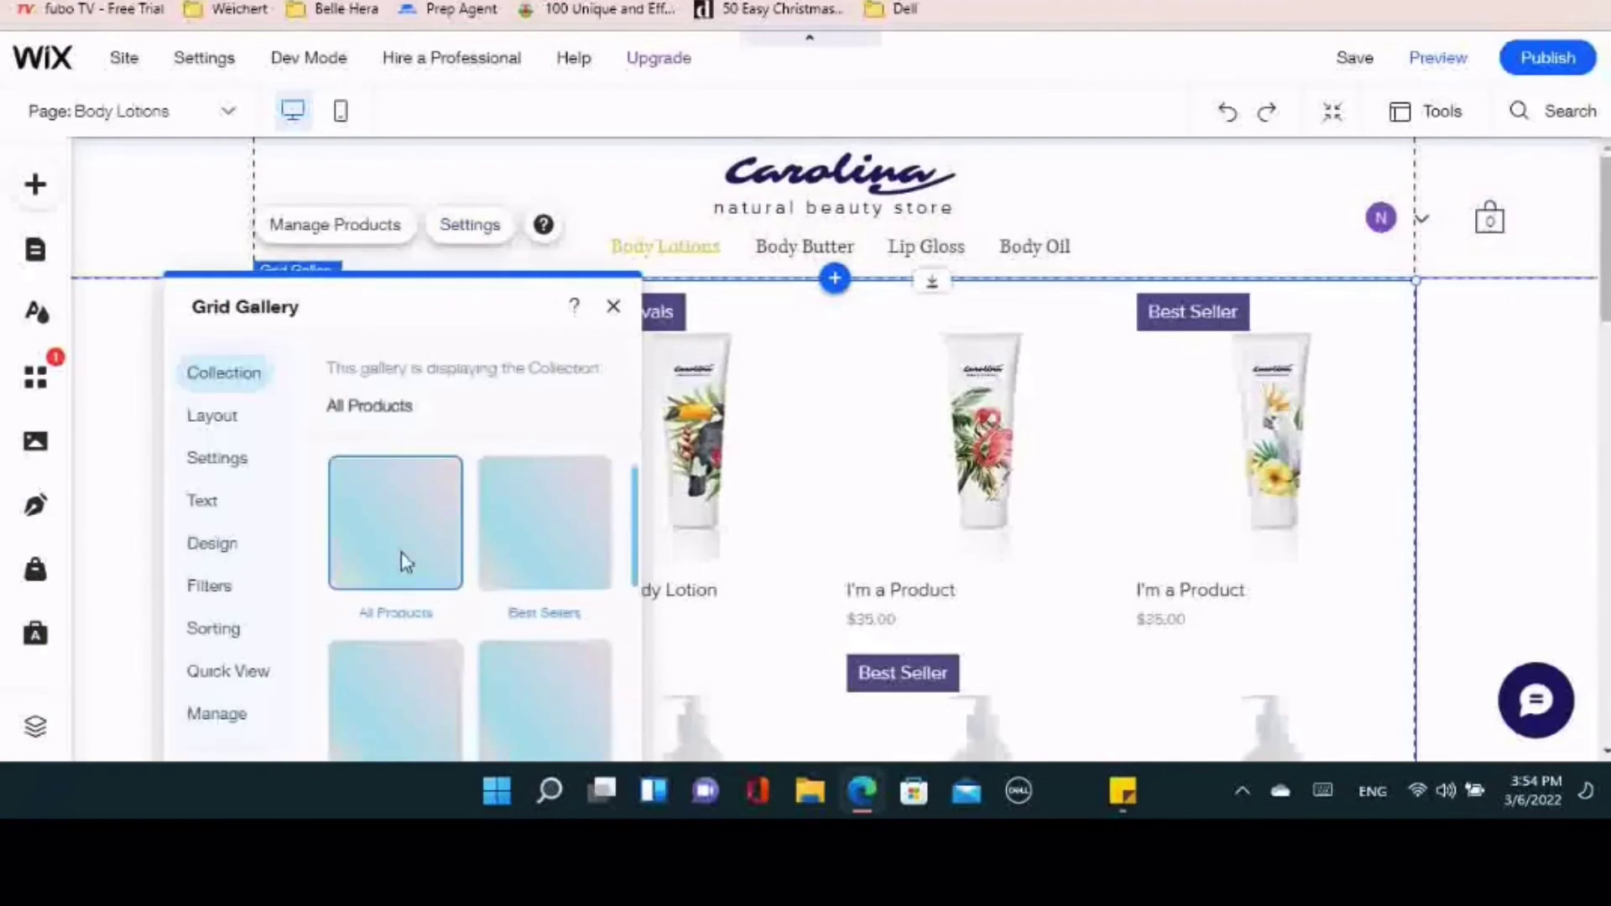
{"action": "scroll", "coordinate": [375, 522], "scroll_direction": "down", "scroll_amount": 3}
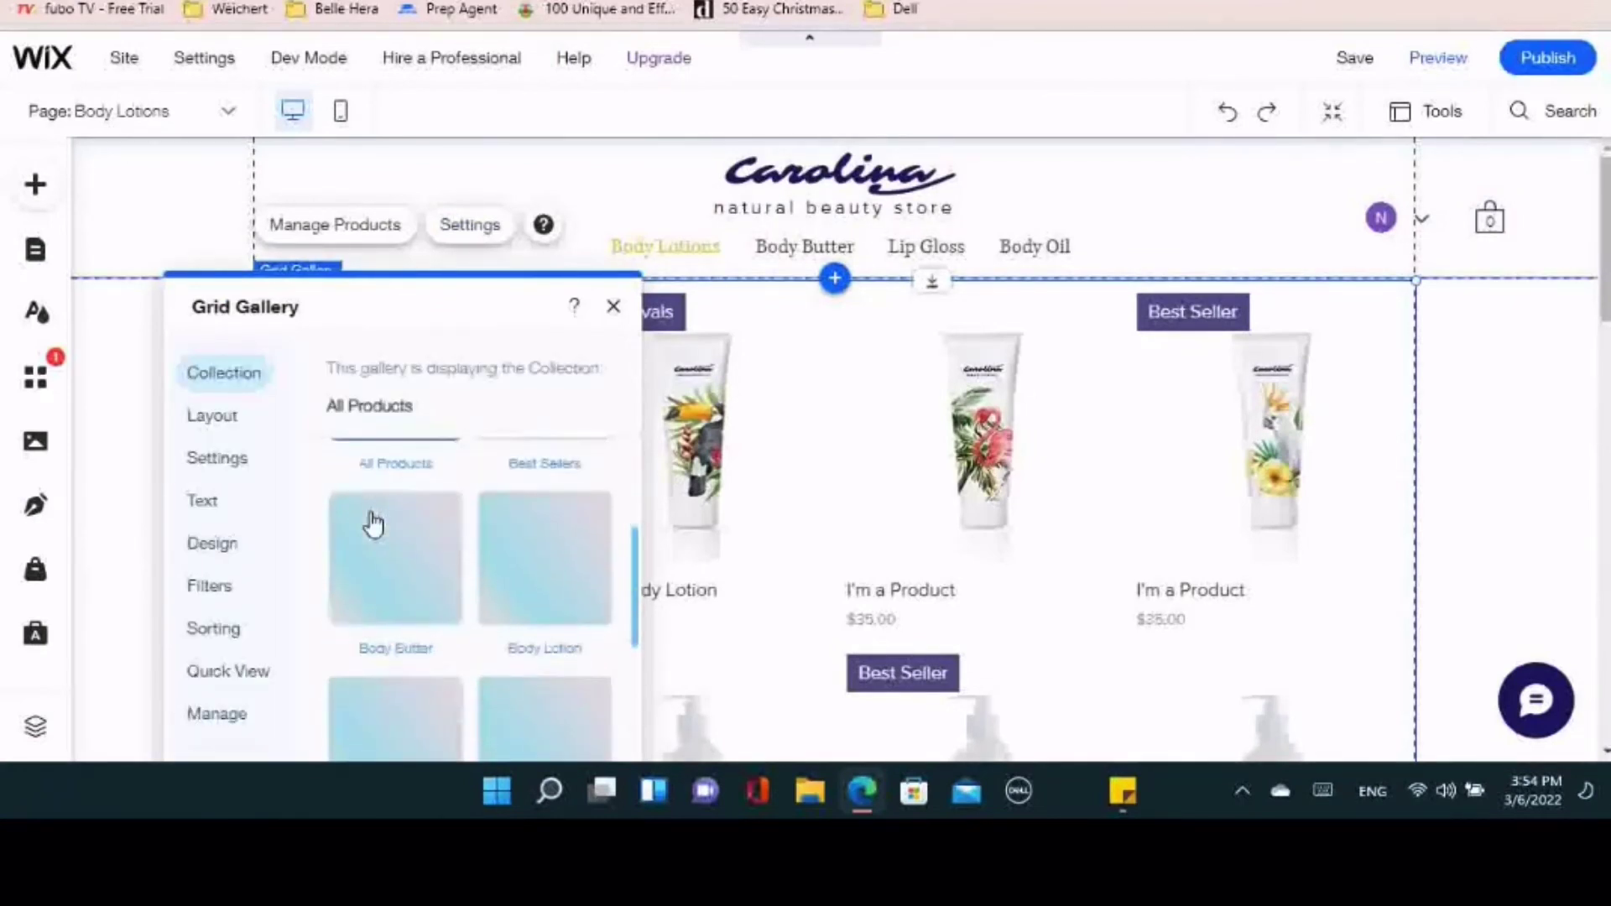
{"action": "left_click", "coordinate": [525, 524]}
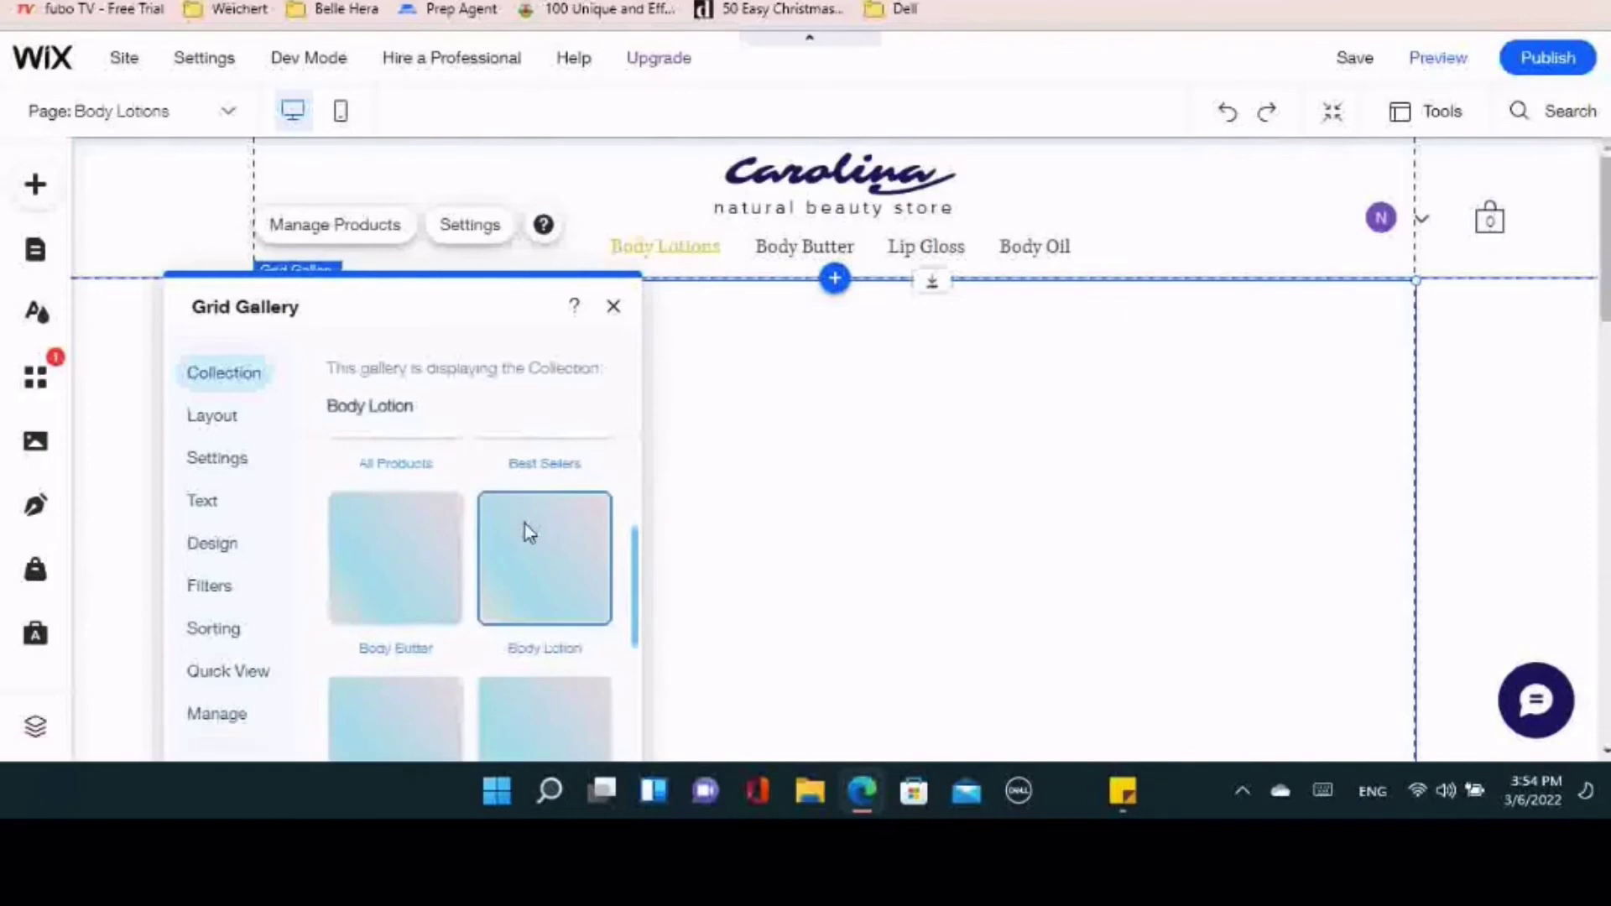
{"action": "left_click", "coordinate": [613, 306]}
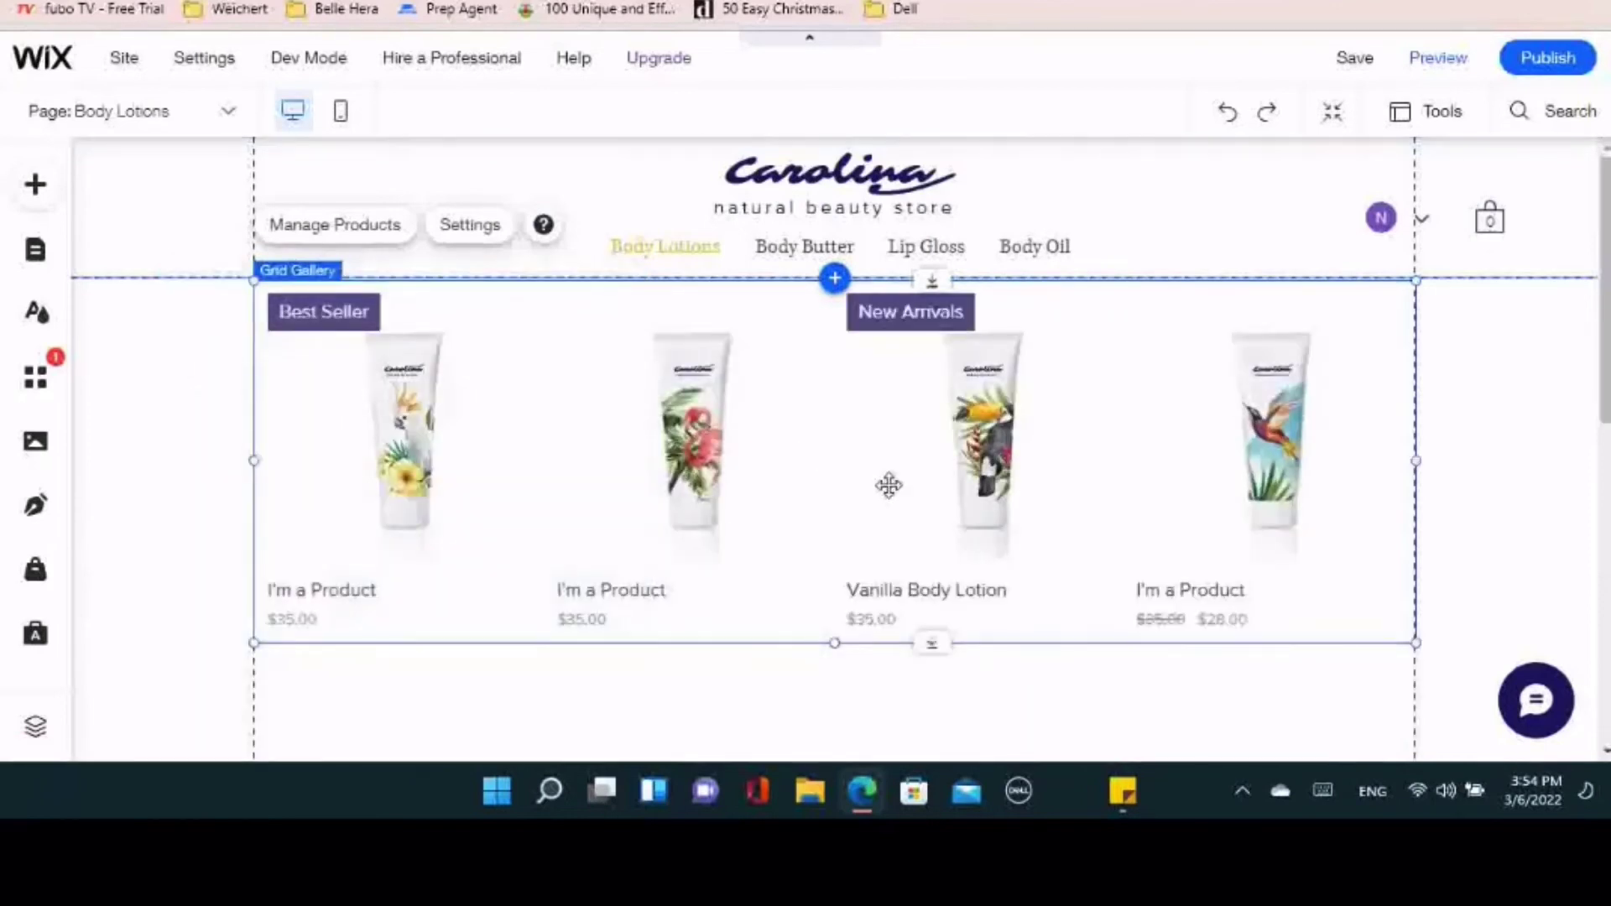
{"action": "scroll", "coordinate": [887, 506], "scroll_direction": "down", "scroll_amount": 1}
{"action": "scroll", "coordinate": [887, 505], "scroll_direction": "up", "scroll_amount": 1}
Go to the Body Butter page and add a store Grid Product Gallery to it
{"action": "left_click", "coordinate": [228, 114]}
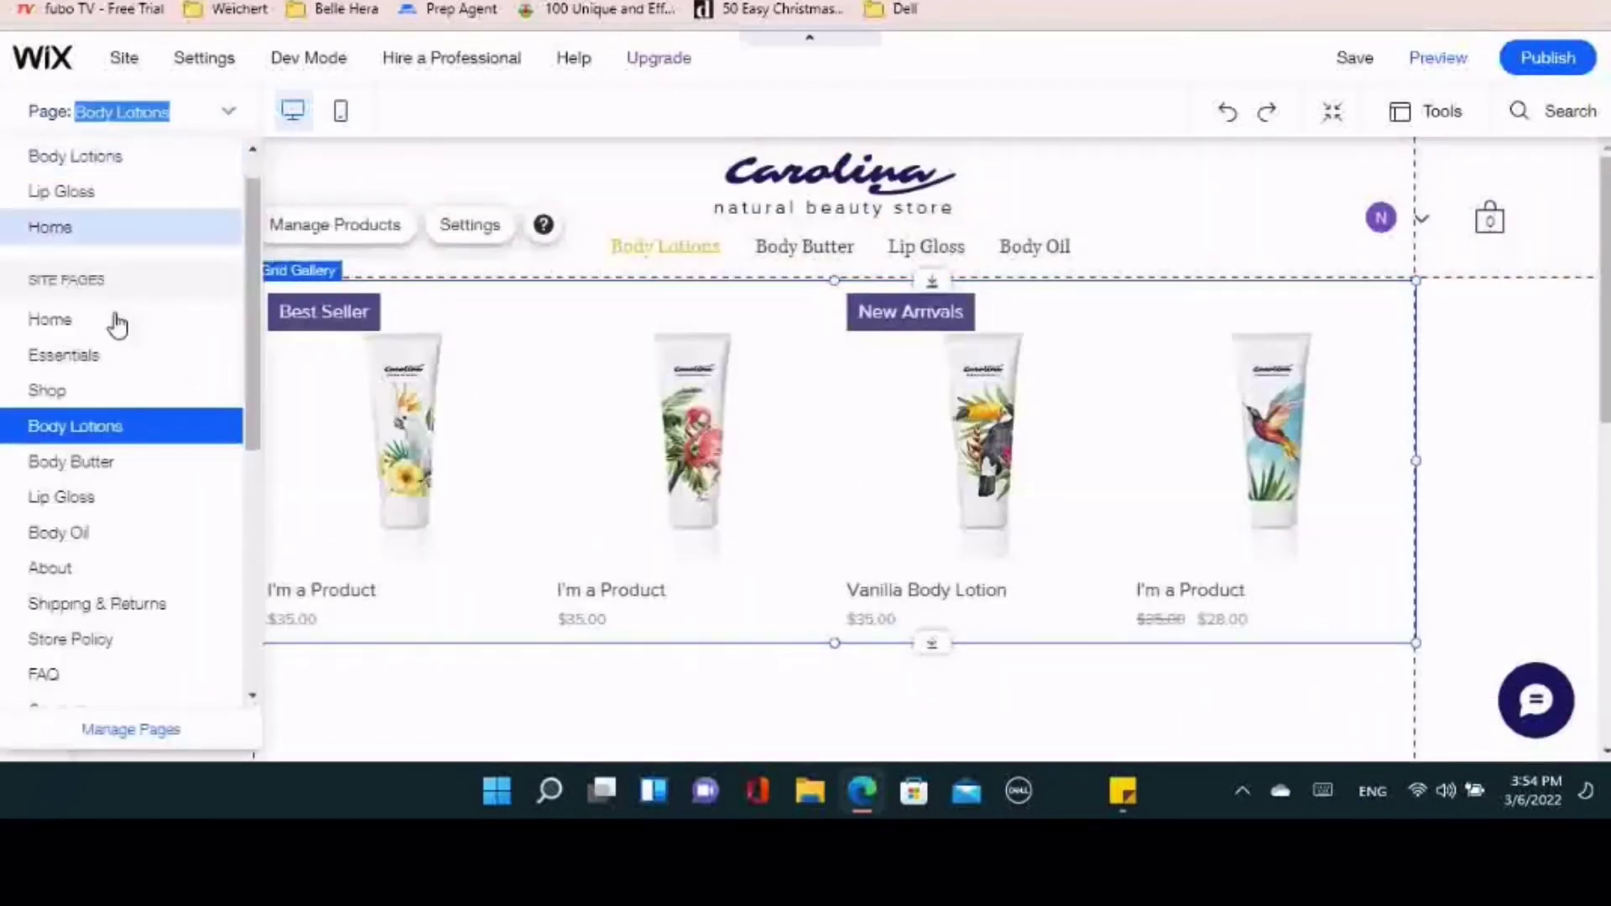
{"action": "left_click", "coordinate": [82, 463]}
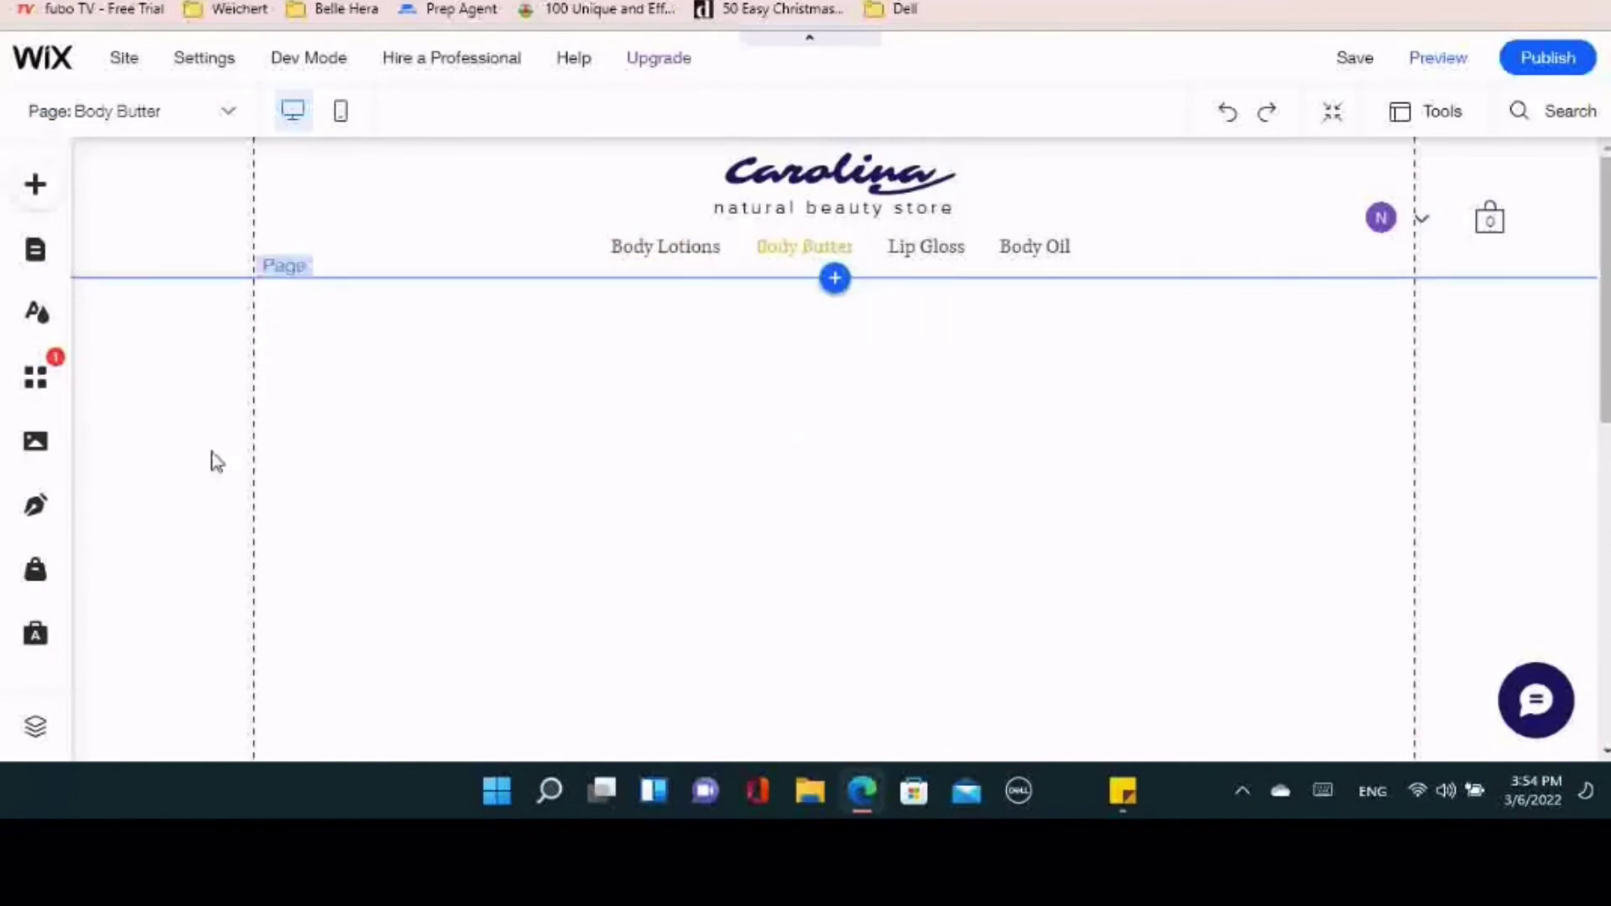
{"action": "left_click", "coordinate": [835, 279]}
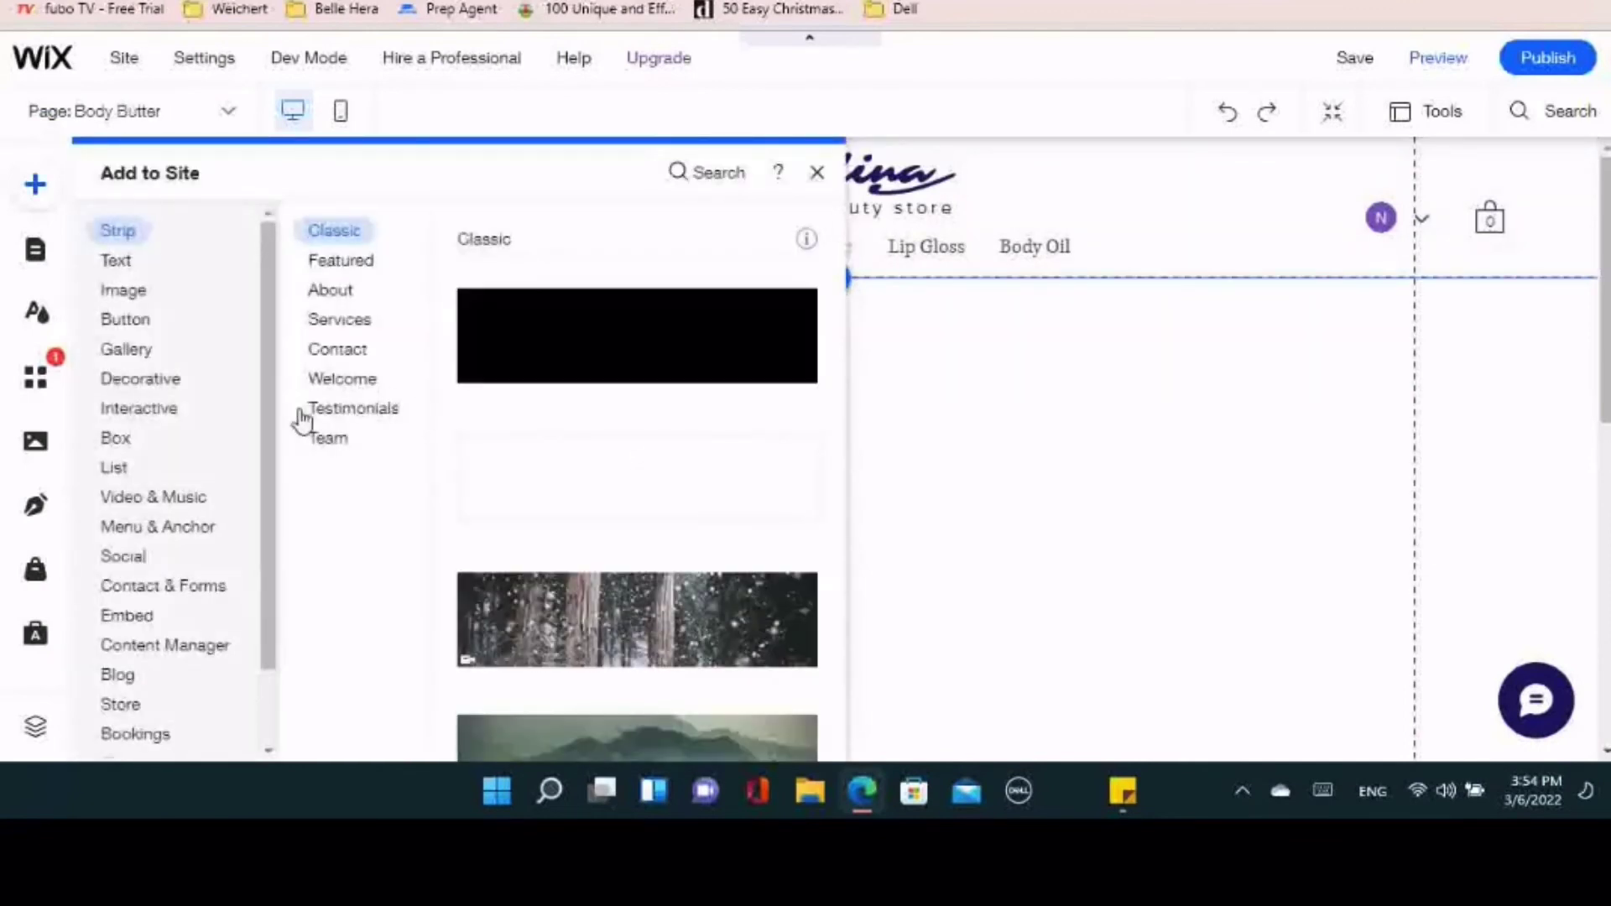
{"action": "left_click", "coordinate": [145, 359]}
{"action": "left_click", "coordinate": [145, 326]}
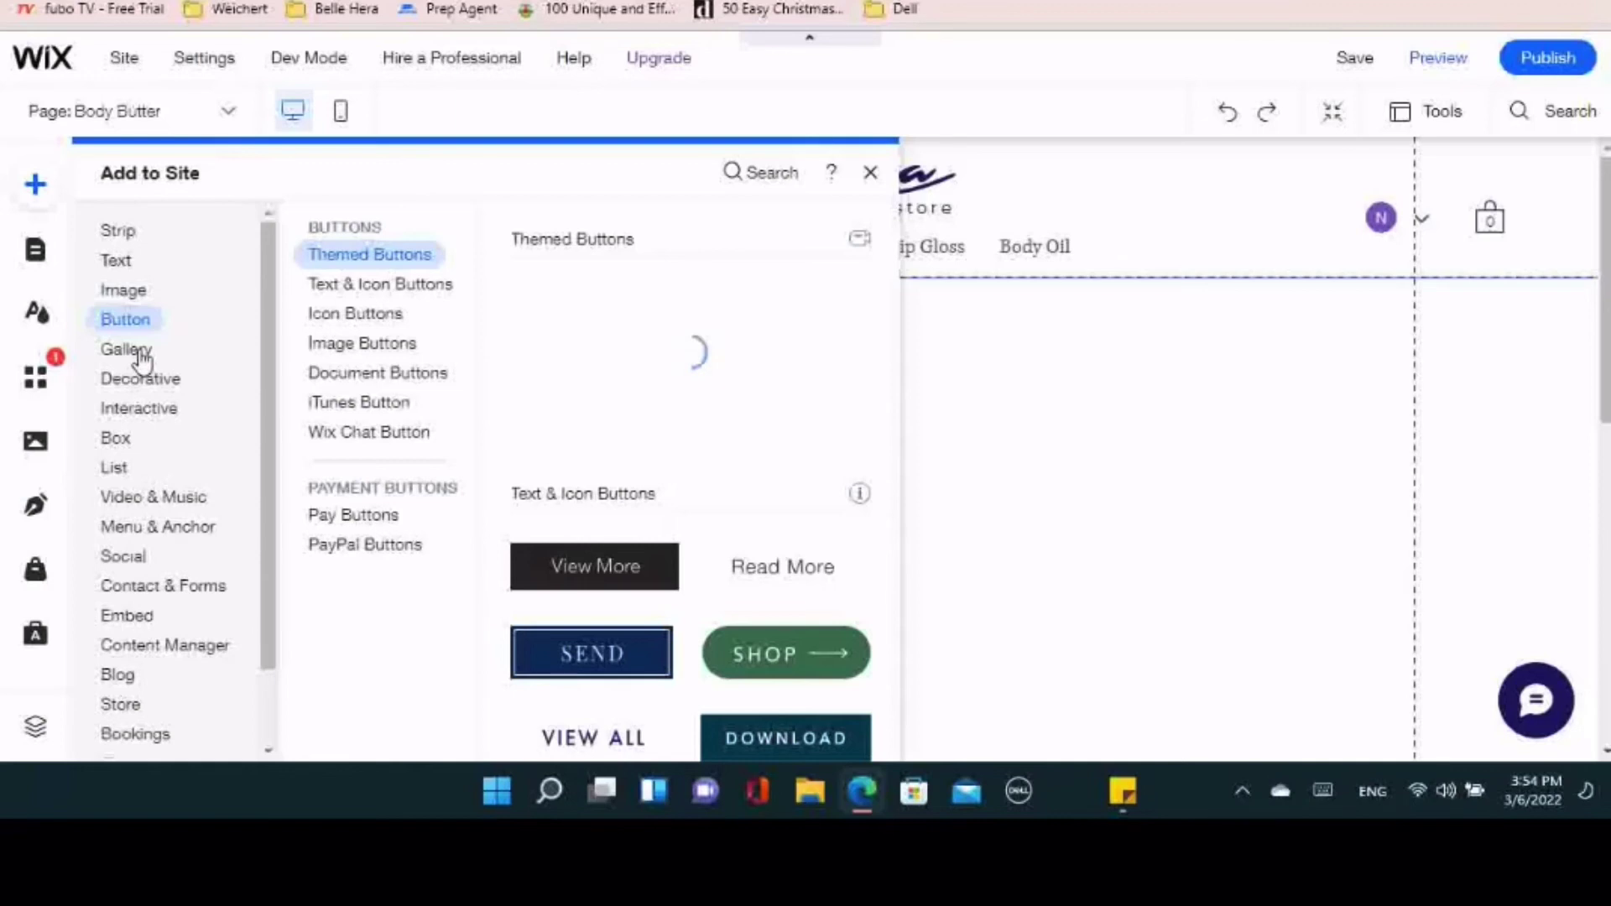
{"action": "left_click", "coordinate": [117, 708]}
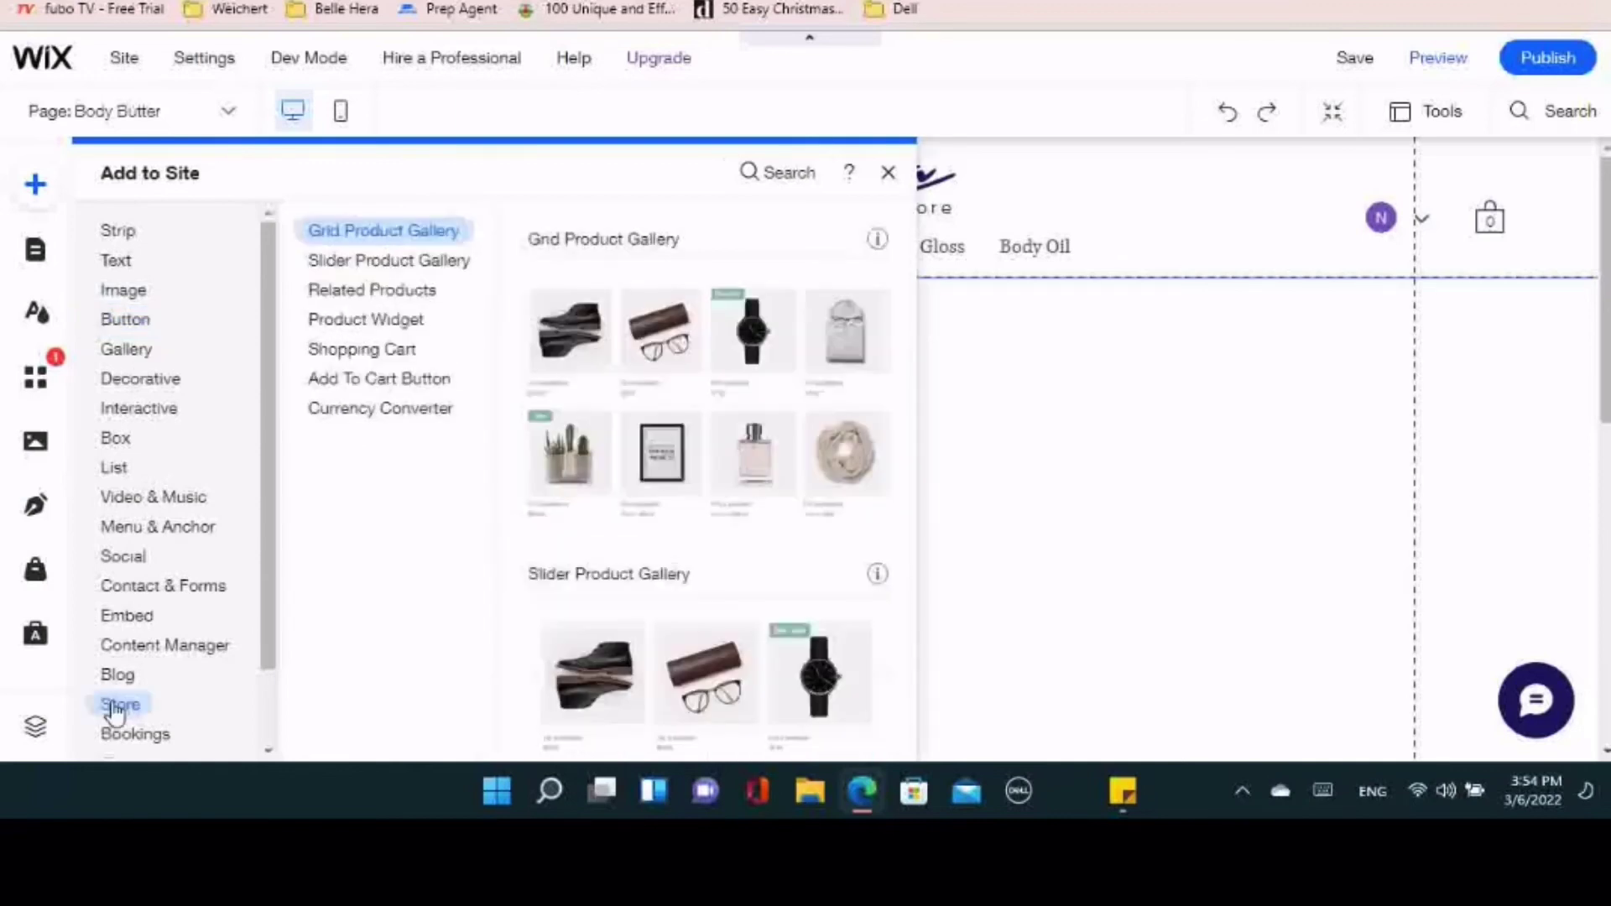
{"action": "left_click", "coordinate": [672, 364]}
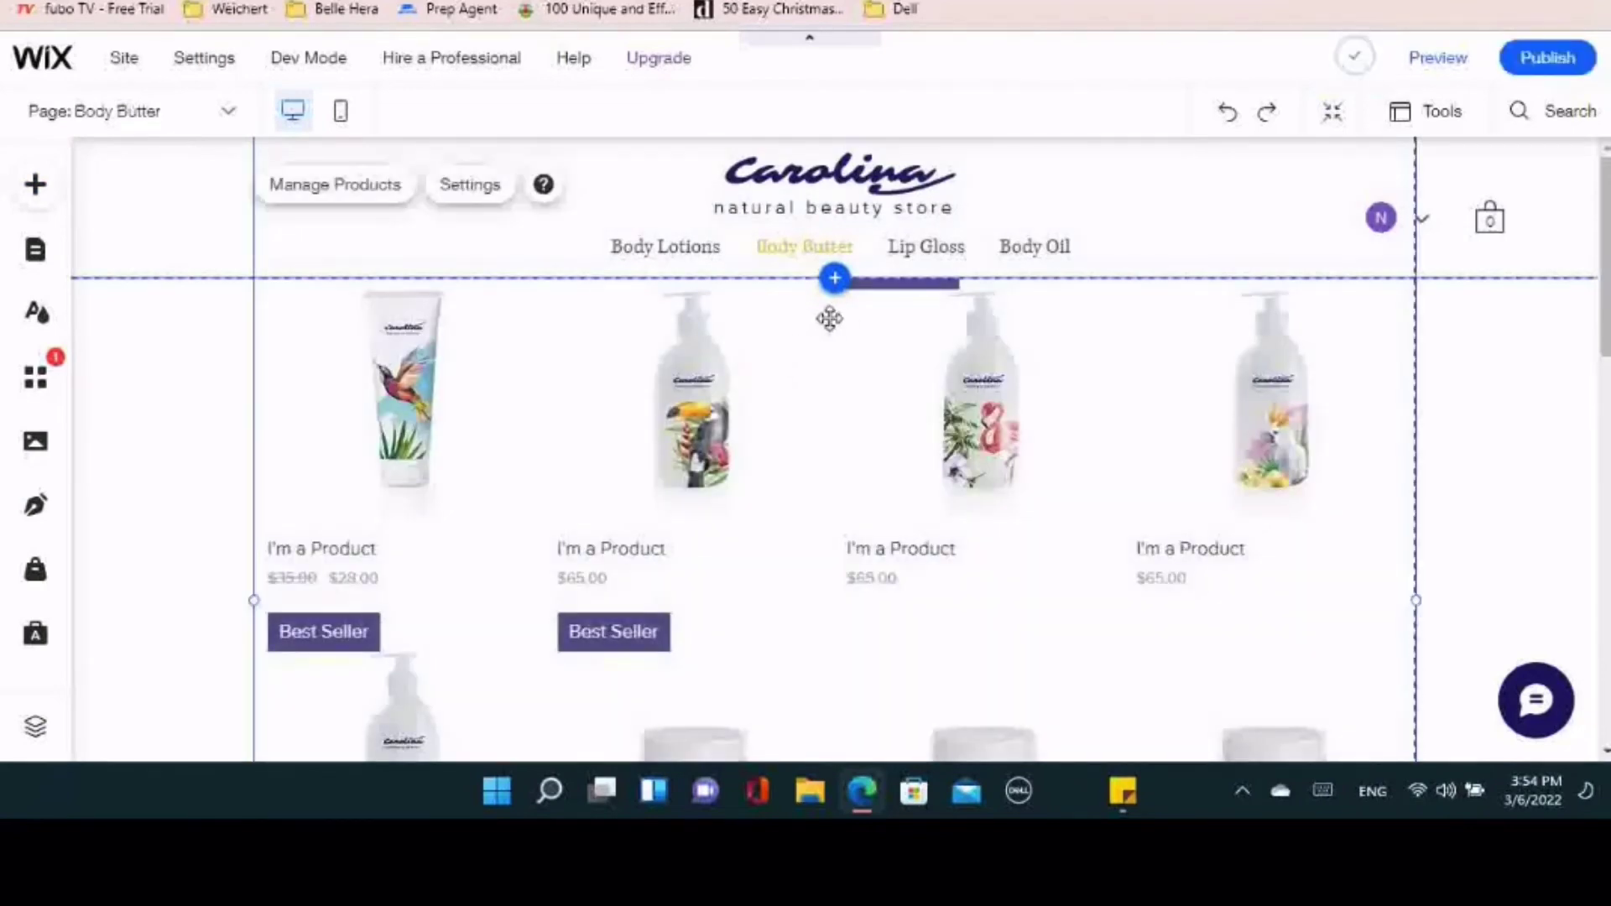
Try to make the newly added gallery display the Body Butter collection
{"action": "left_click", "coordinate": [457, 188]}
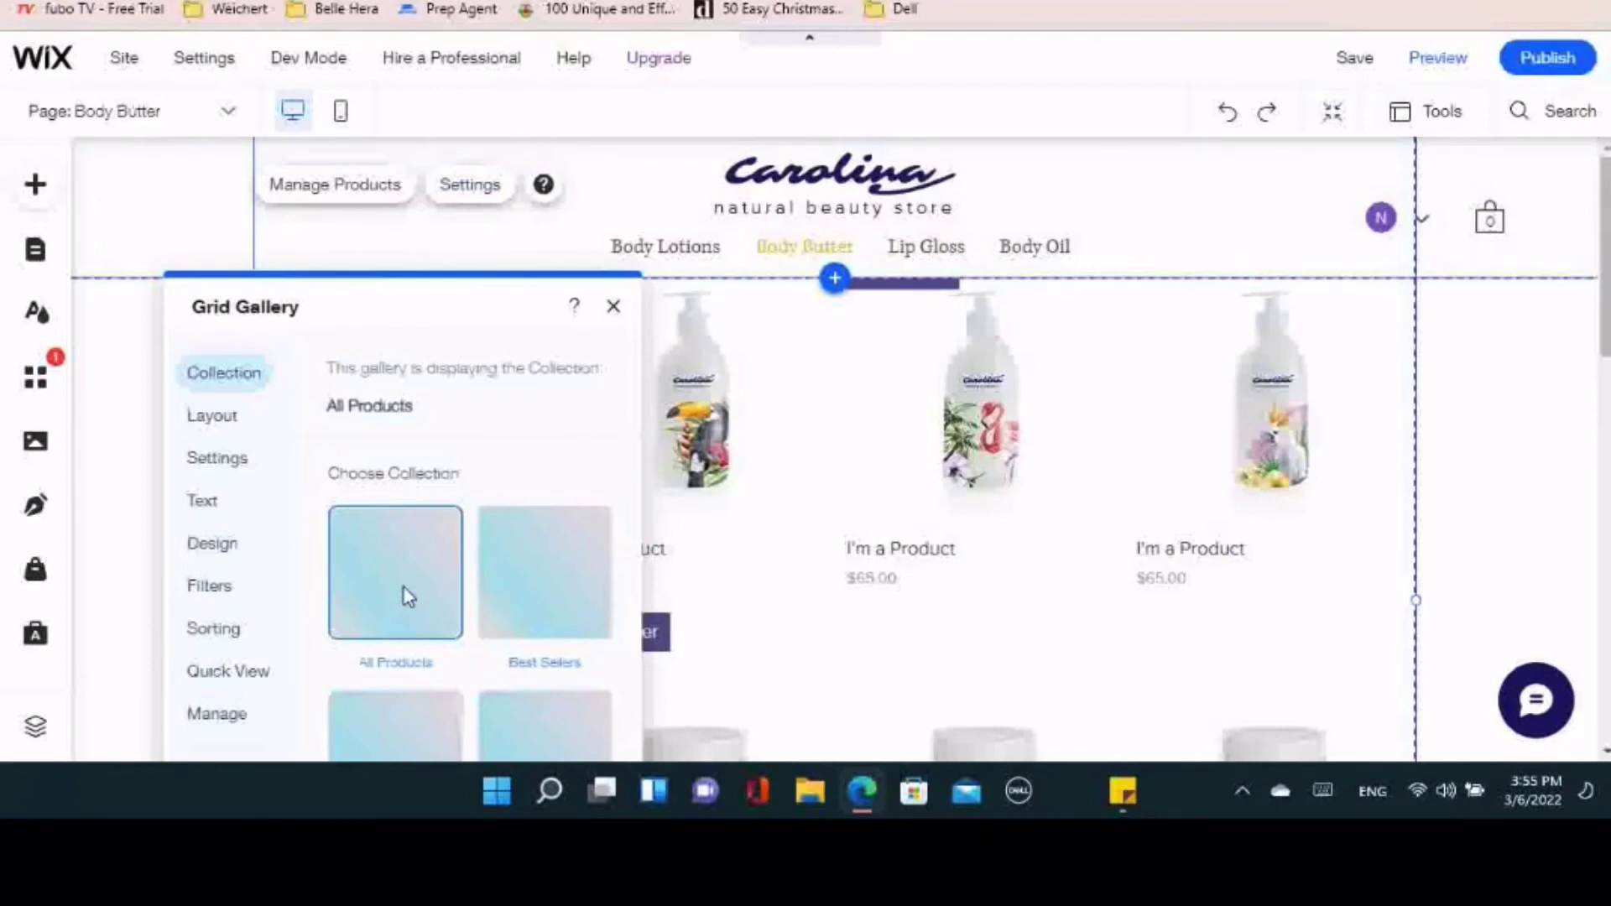
{"action": "left_click_drag", "start_coordinate": [636, 483], "coordinate": [647, 556]}
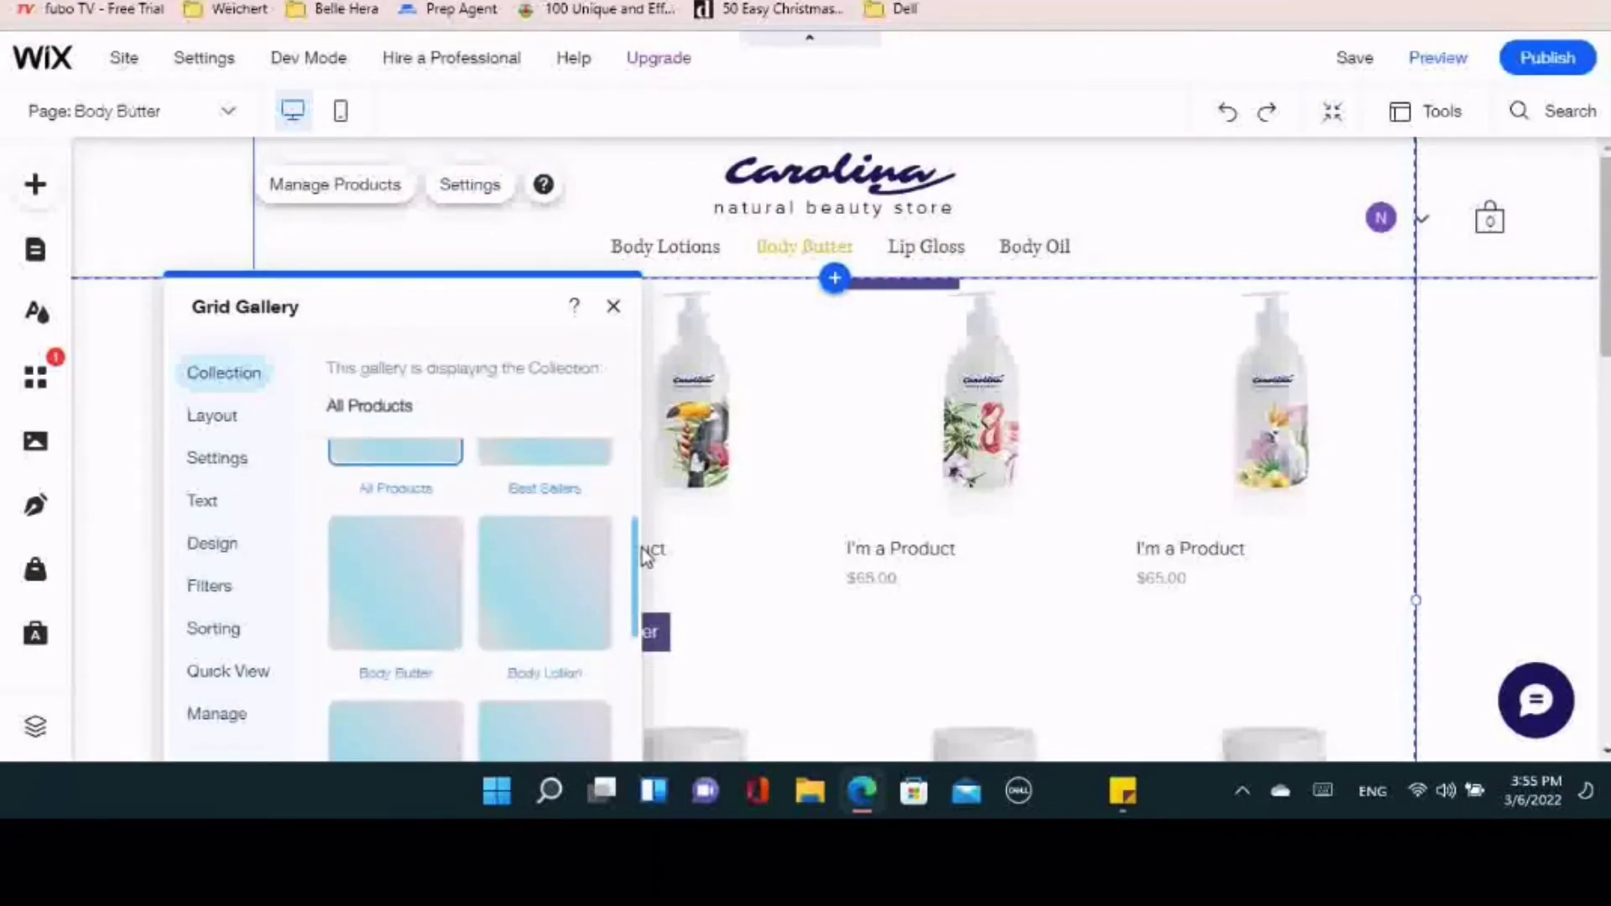
{"action": "left_click", "coordinate": [351, 591]}
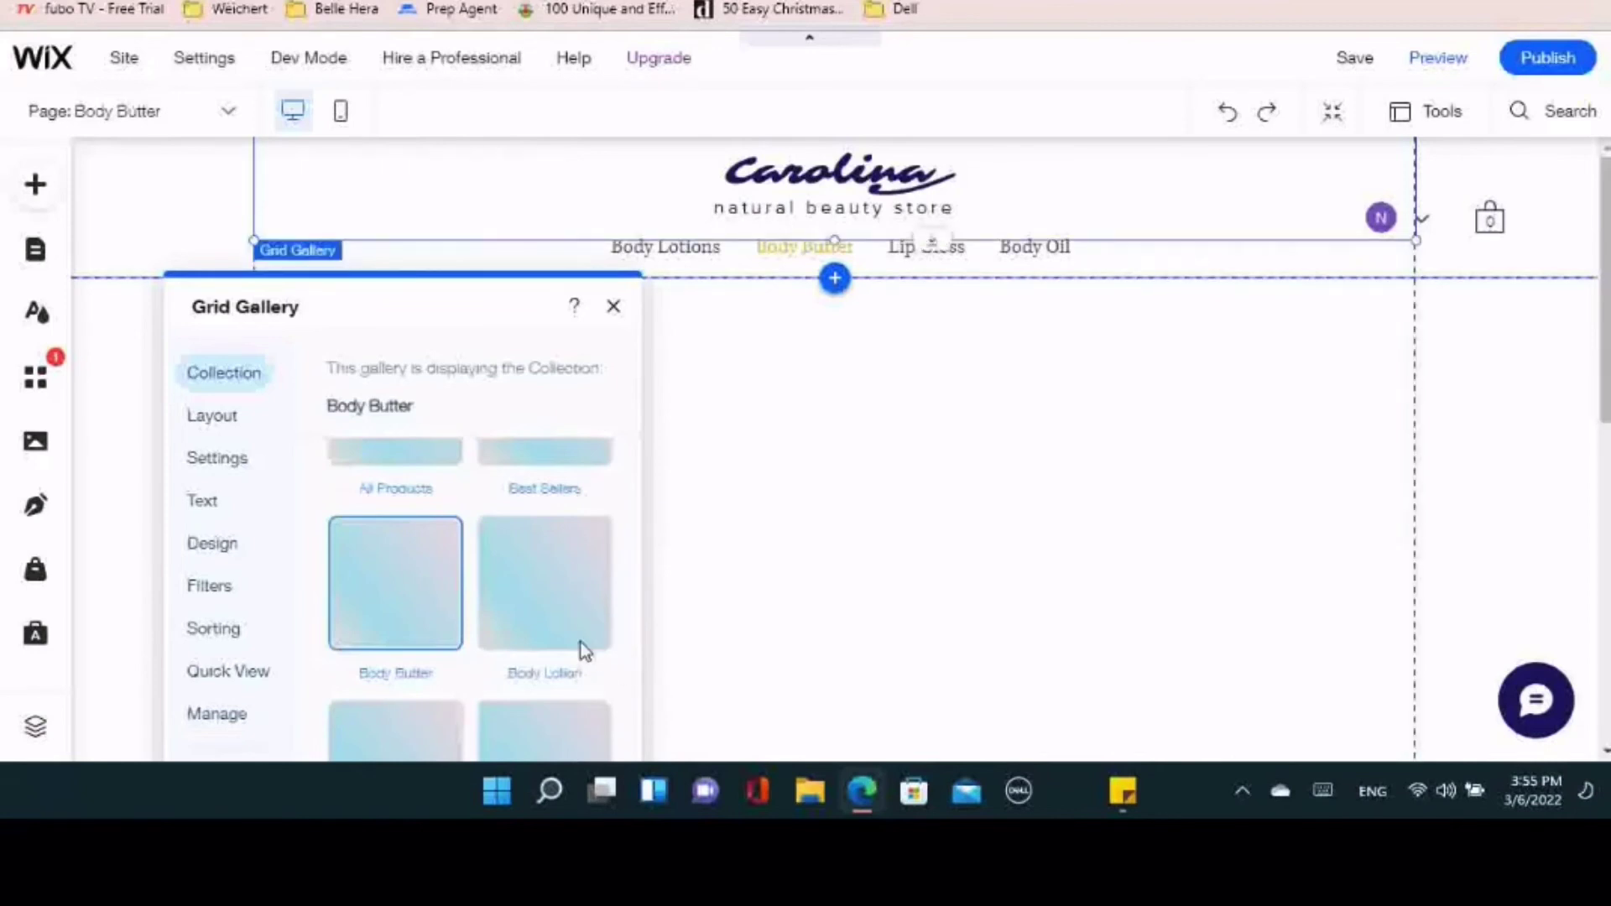
{"action": "left_click", "coordinate": [773, 532]}
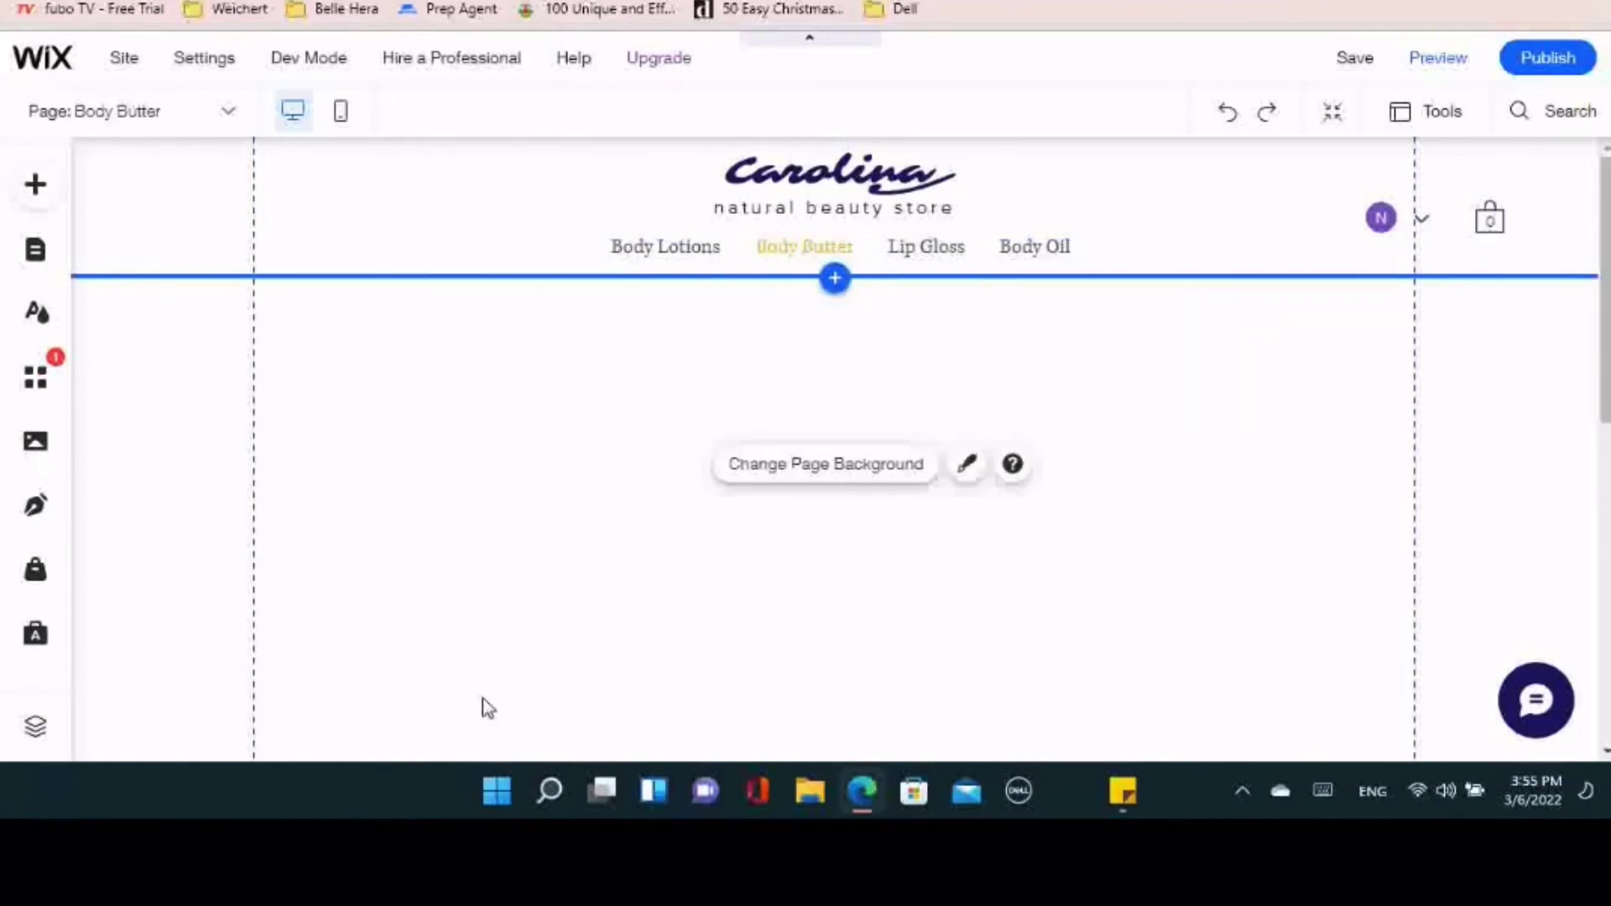
Add a fresh store Grid Product Gallery to the empty area of the Body Butter page
{"action": "scroll", "coordinate": [1057, 596], "scroll_direction": "down", "scroll_amount": 1}
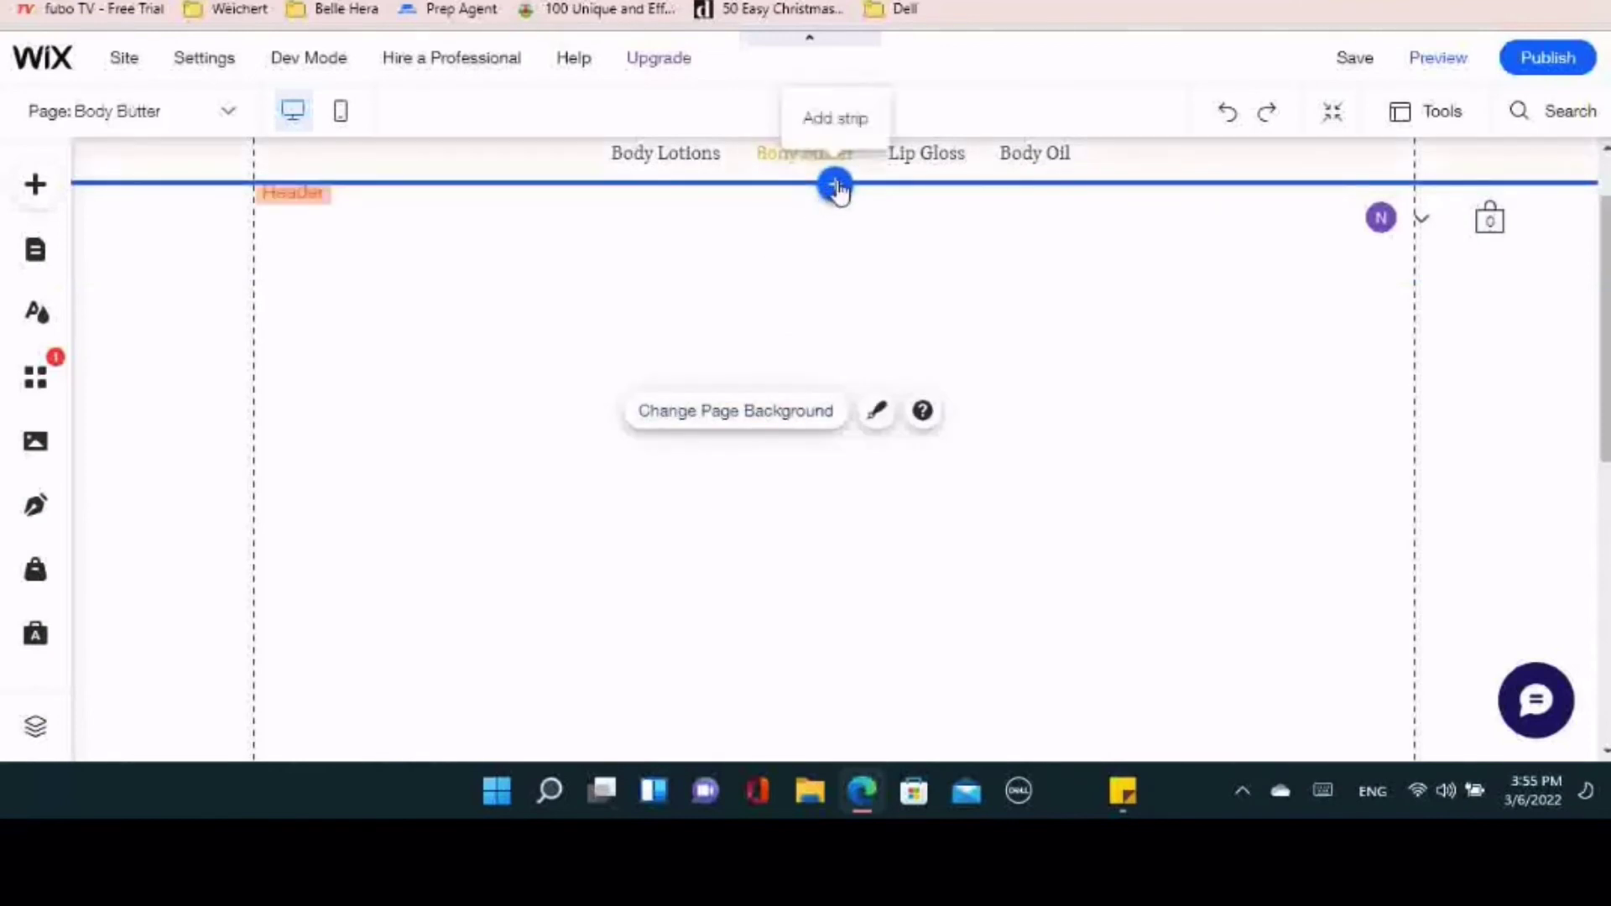
{"action": "left_click", "coordinate": [835, 187]}
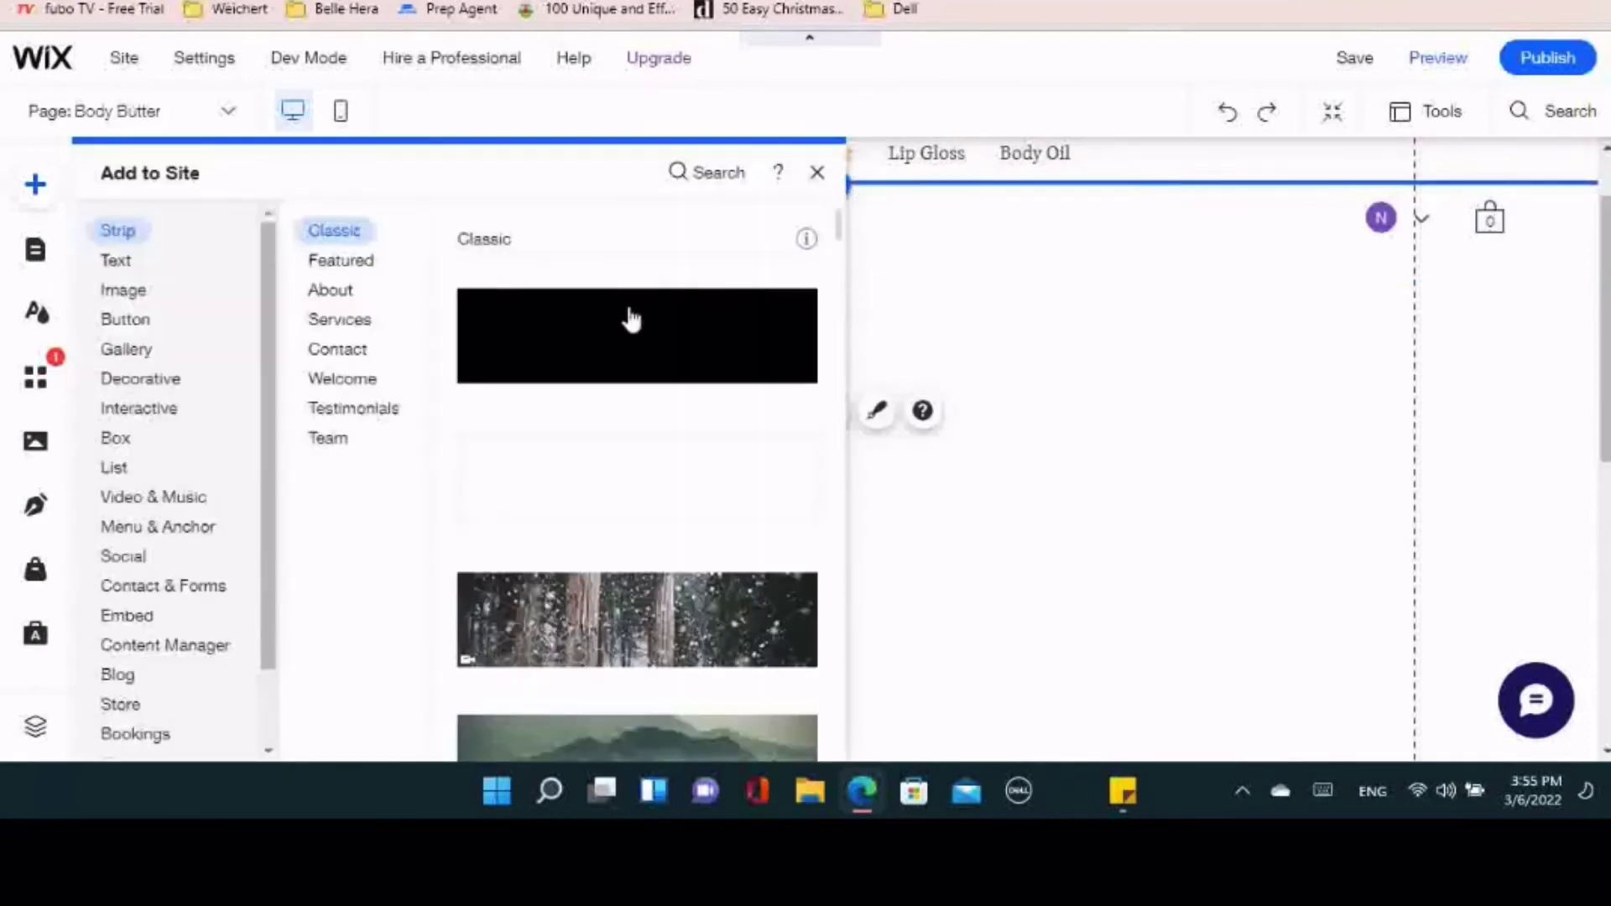
{"action": "left_click", "coordinate": [116, 438]}
{"action": "mouse_move", "coordinate": [145, 361]}
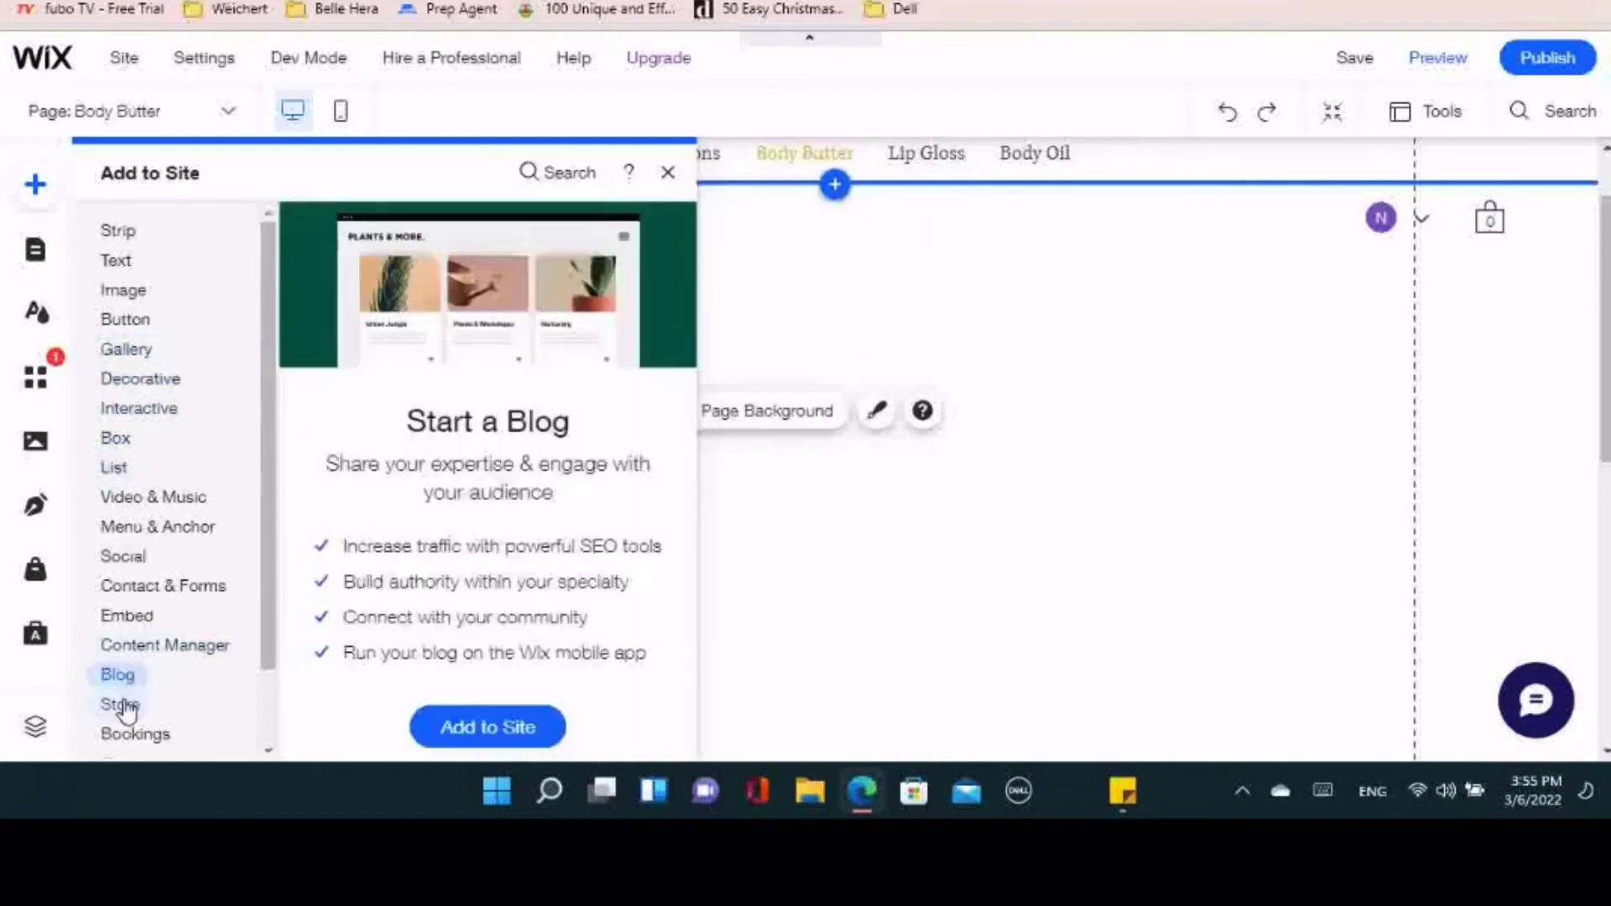
{"action": "mouse_move", "coordinate": [126, 703]}
{"action": "left_click", "coordinate": [659, 425]}
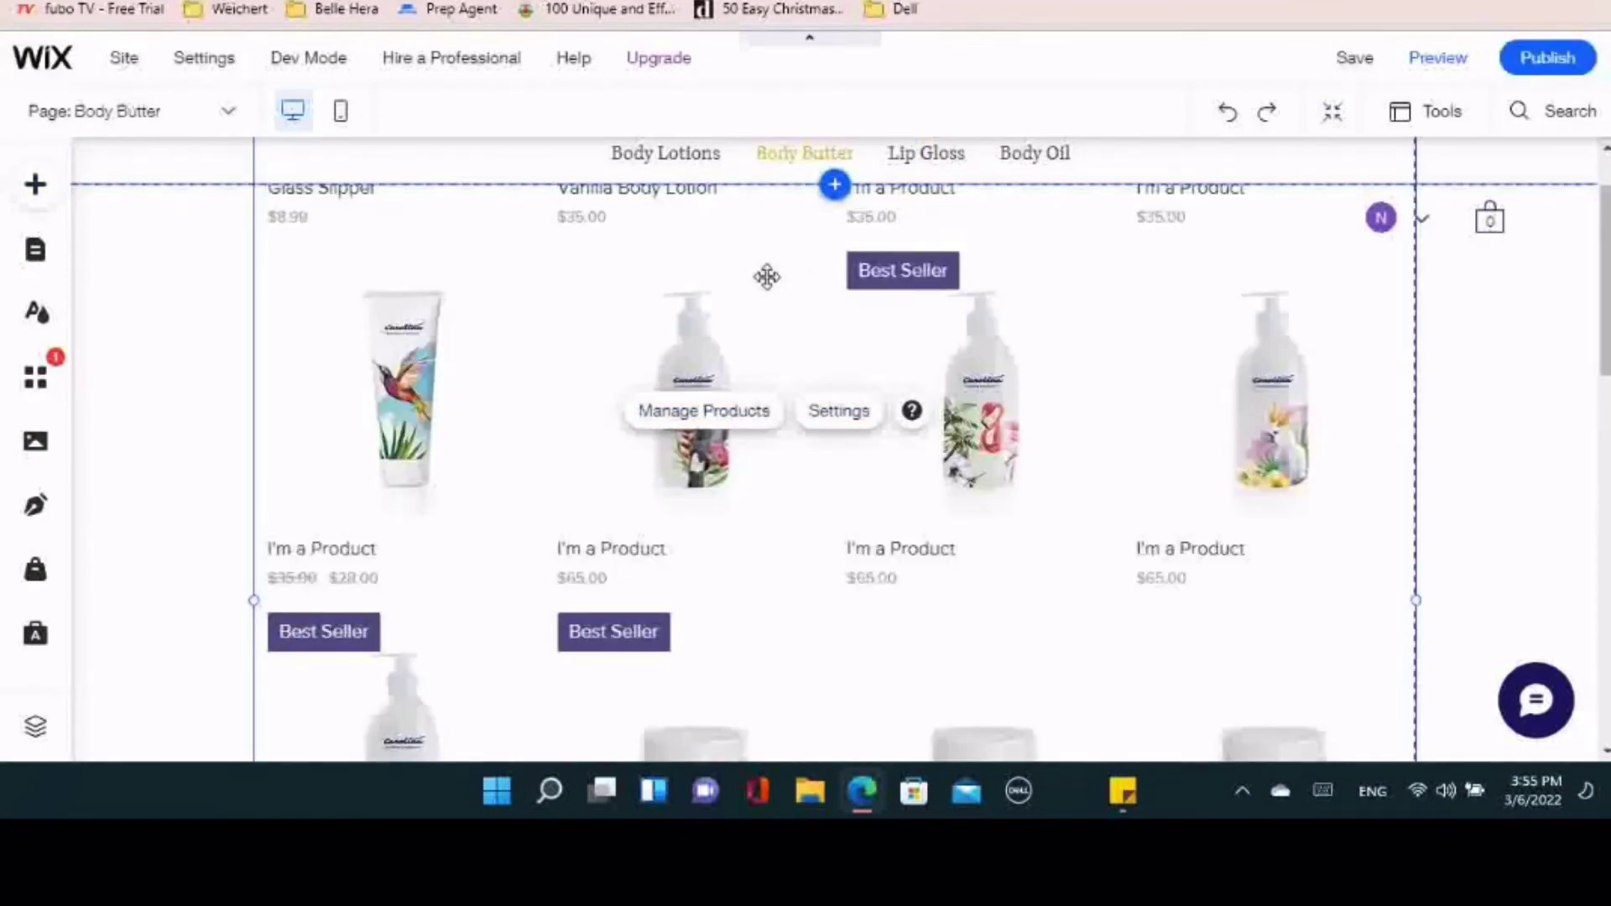
Switch the collection shown in the replacement gallery from All Products to Body Butter
{"action": "left_click", "coordinate": [924, 222]}
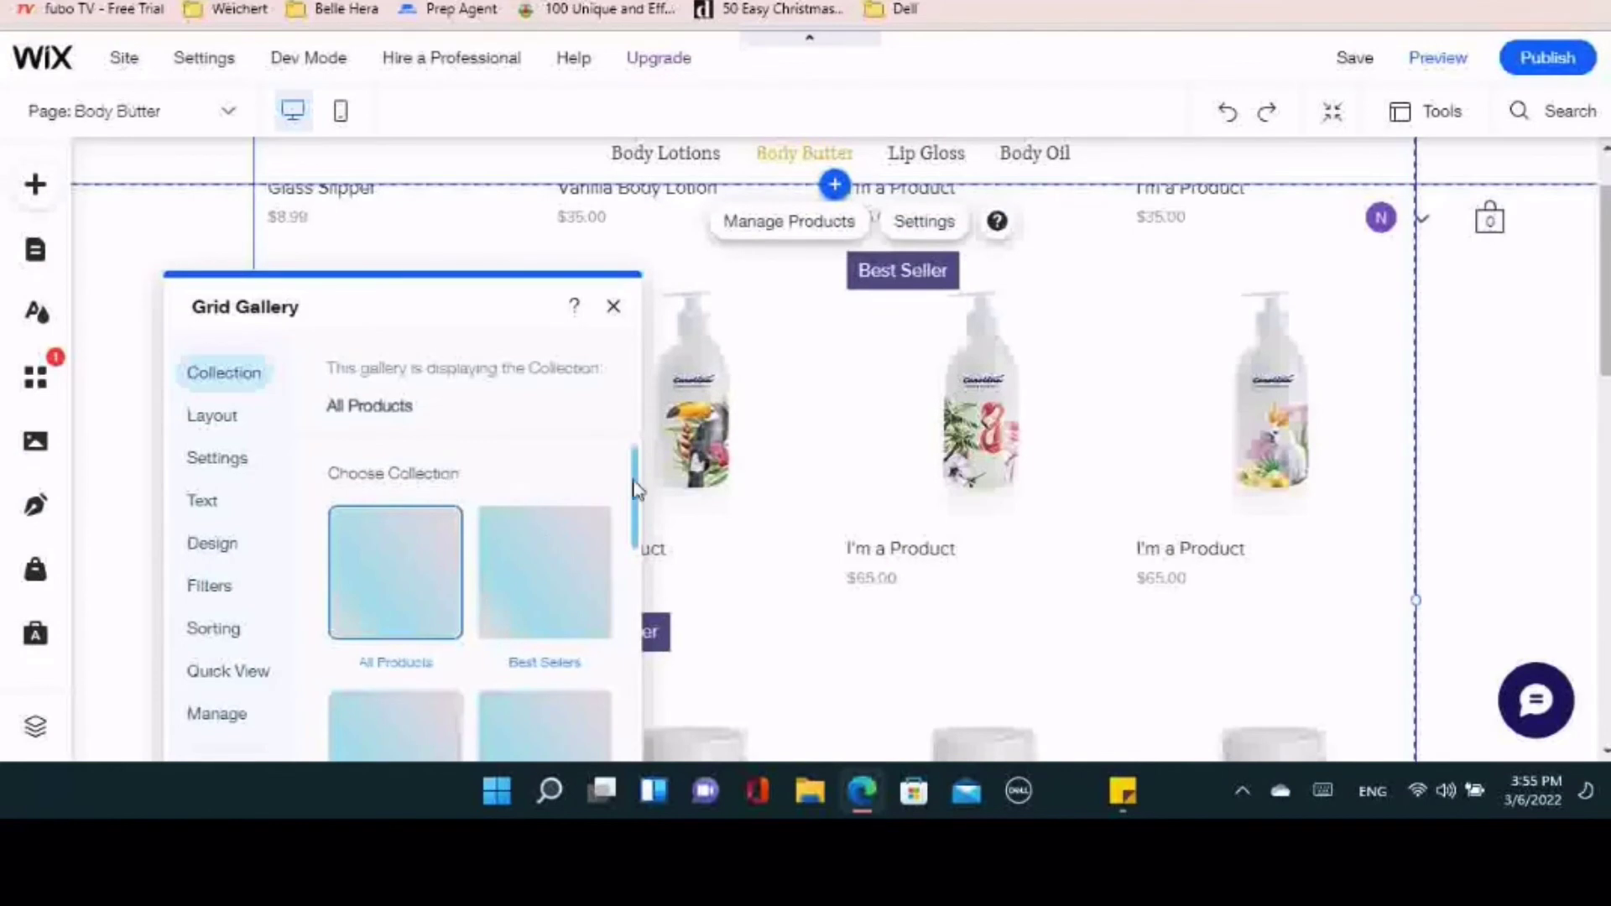
{"action": "left_click_drag", "start_coordinate": [624, 482], "coordinate": [618, 593]}
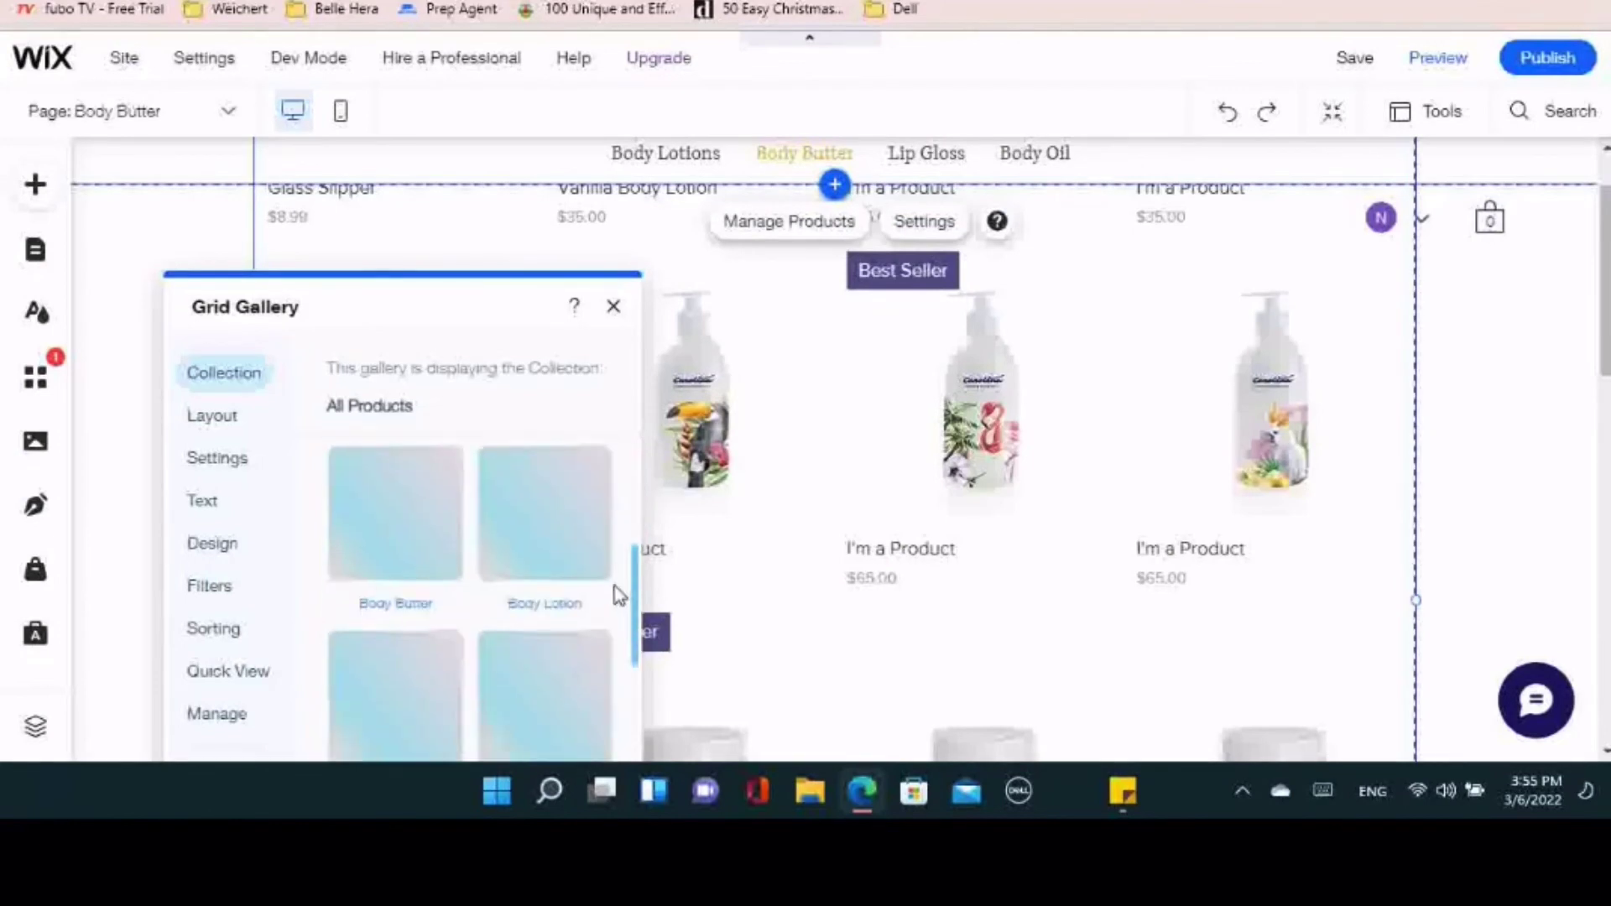
{"action": "left_click", "coordinate": [379, 546]}
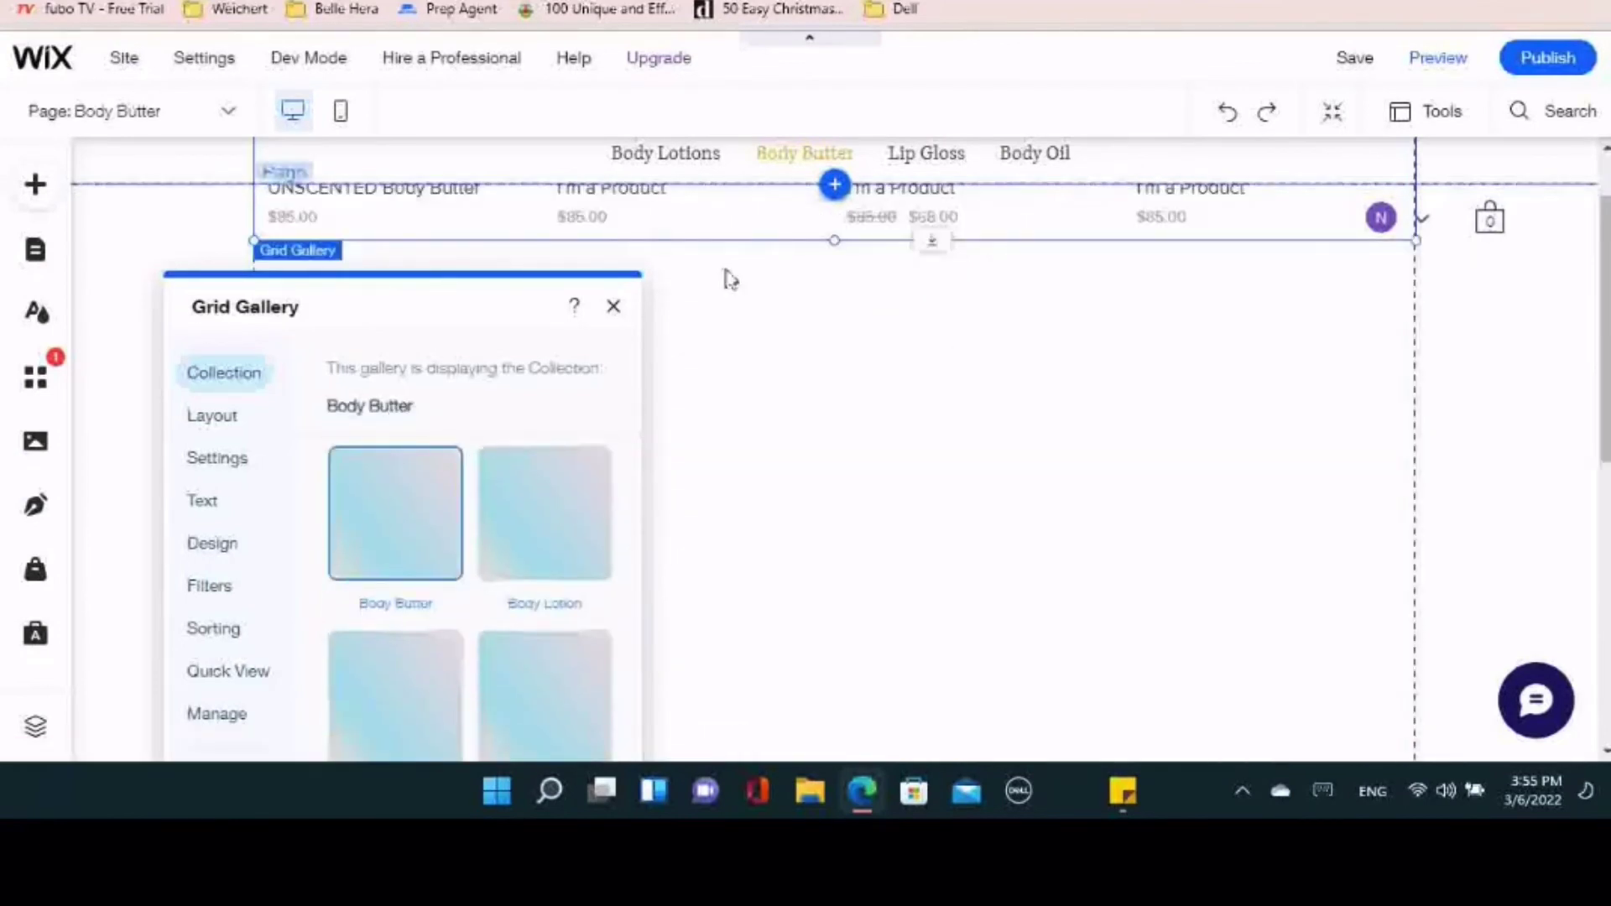
Move the Body Butter gallery down so that it starts directly below the page header
{"action": "left_click", "coordinate": [727, 261]}
{"action": "left_click", "coordinate": [727, 366]}
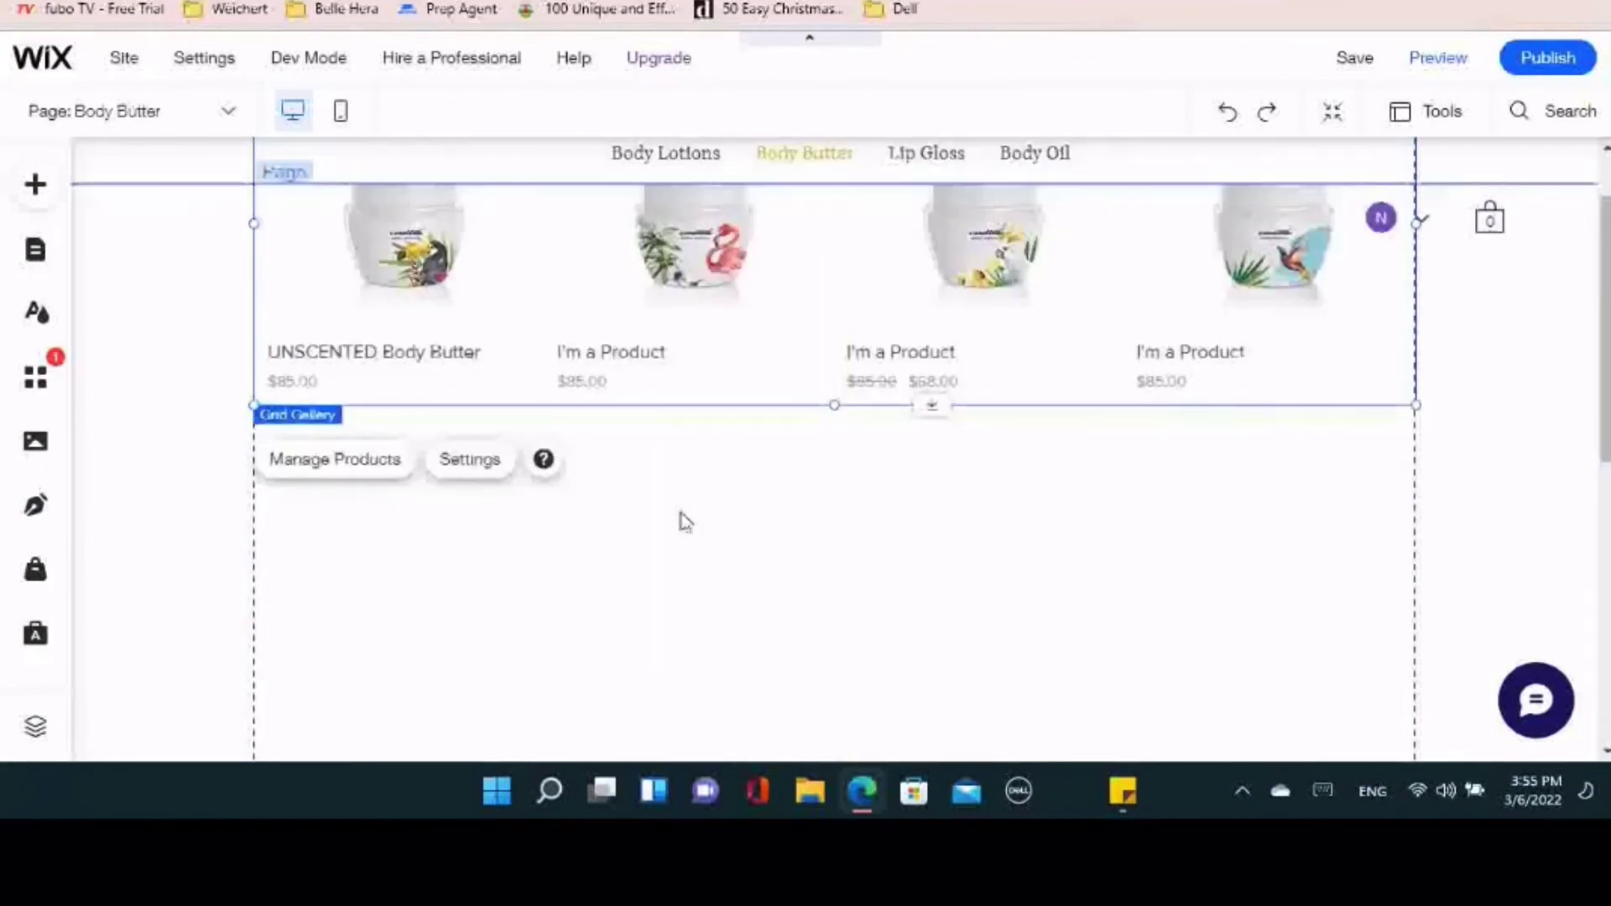
{"action": "scroll", "coordinate": [680, 503], "scroll_direction": "up", "scroll_amount": 1}
{"action": "left_click_drag", "start_coordinate": [682, 476], "coordinate": [680, 619]}
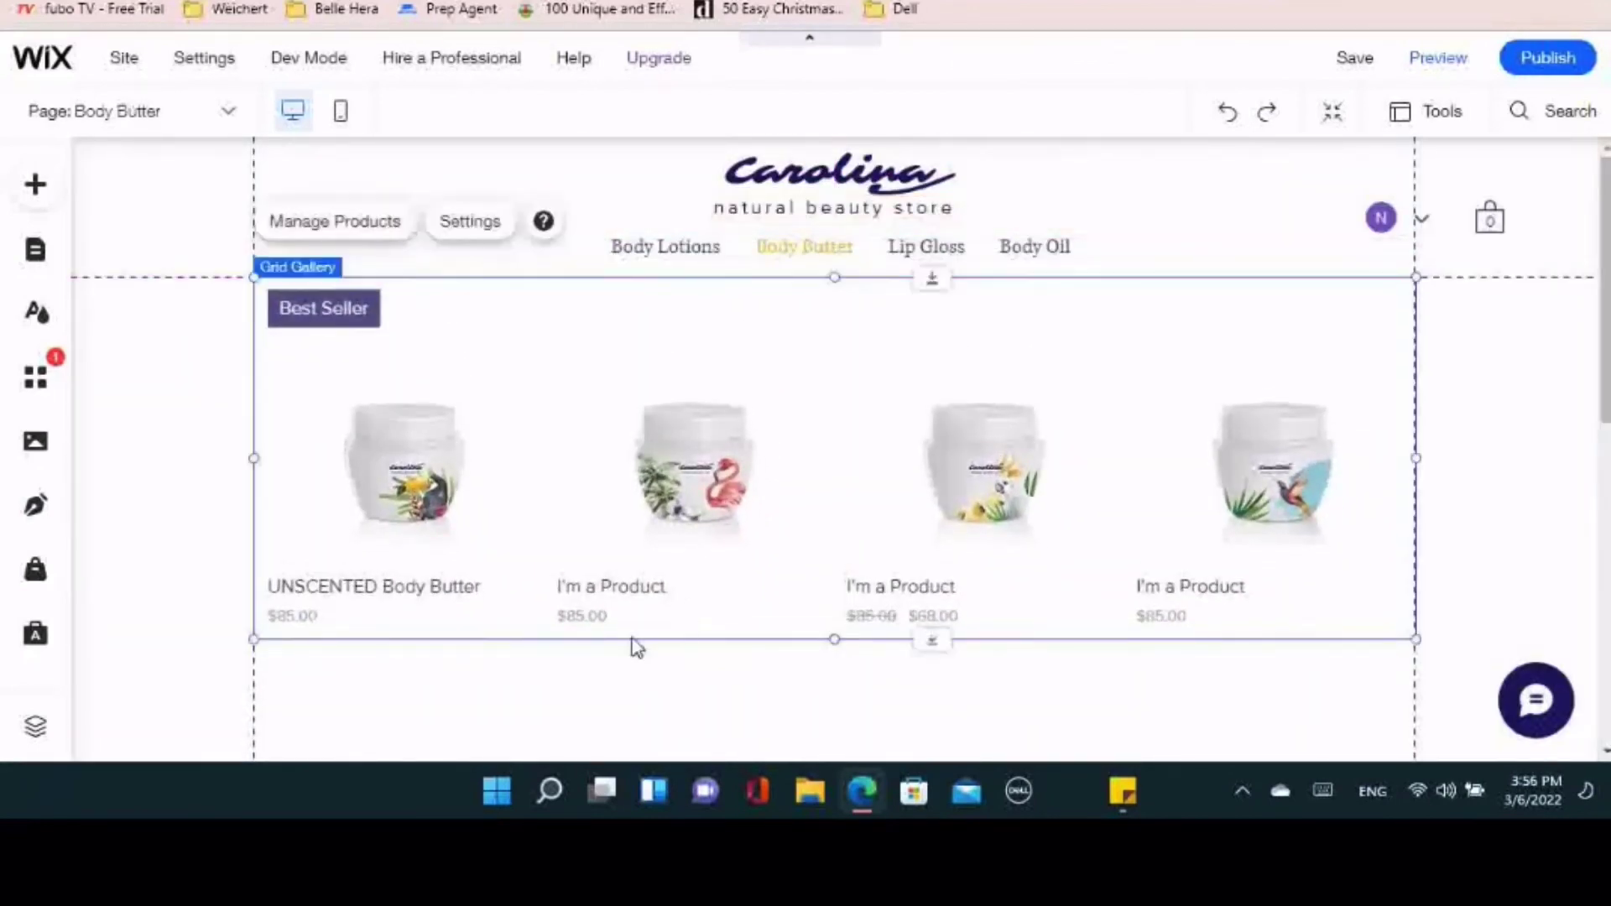
Go to the Body Oil page and add a store Grid Product Gallery to it
{"action": "left_click", "coordinate": [164, 113]}
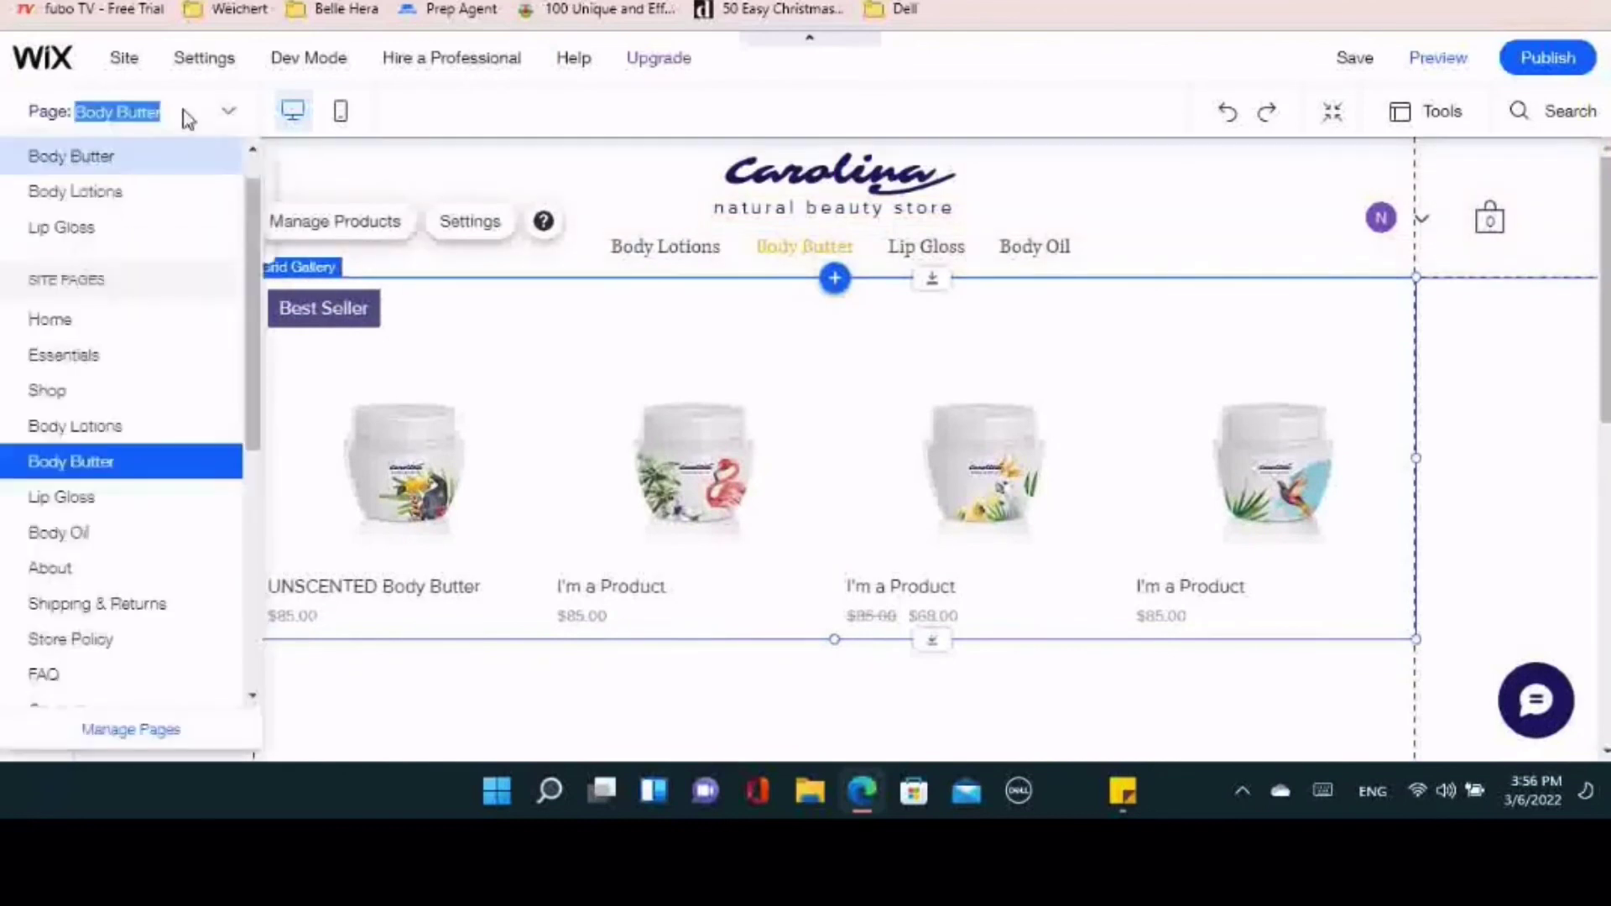
{"action": "left_click", "coordinate": [108, 533]}
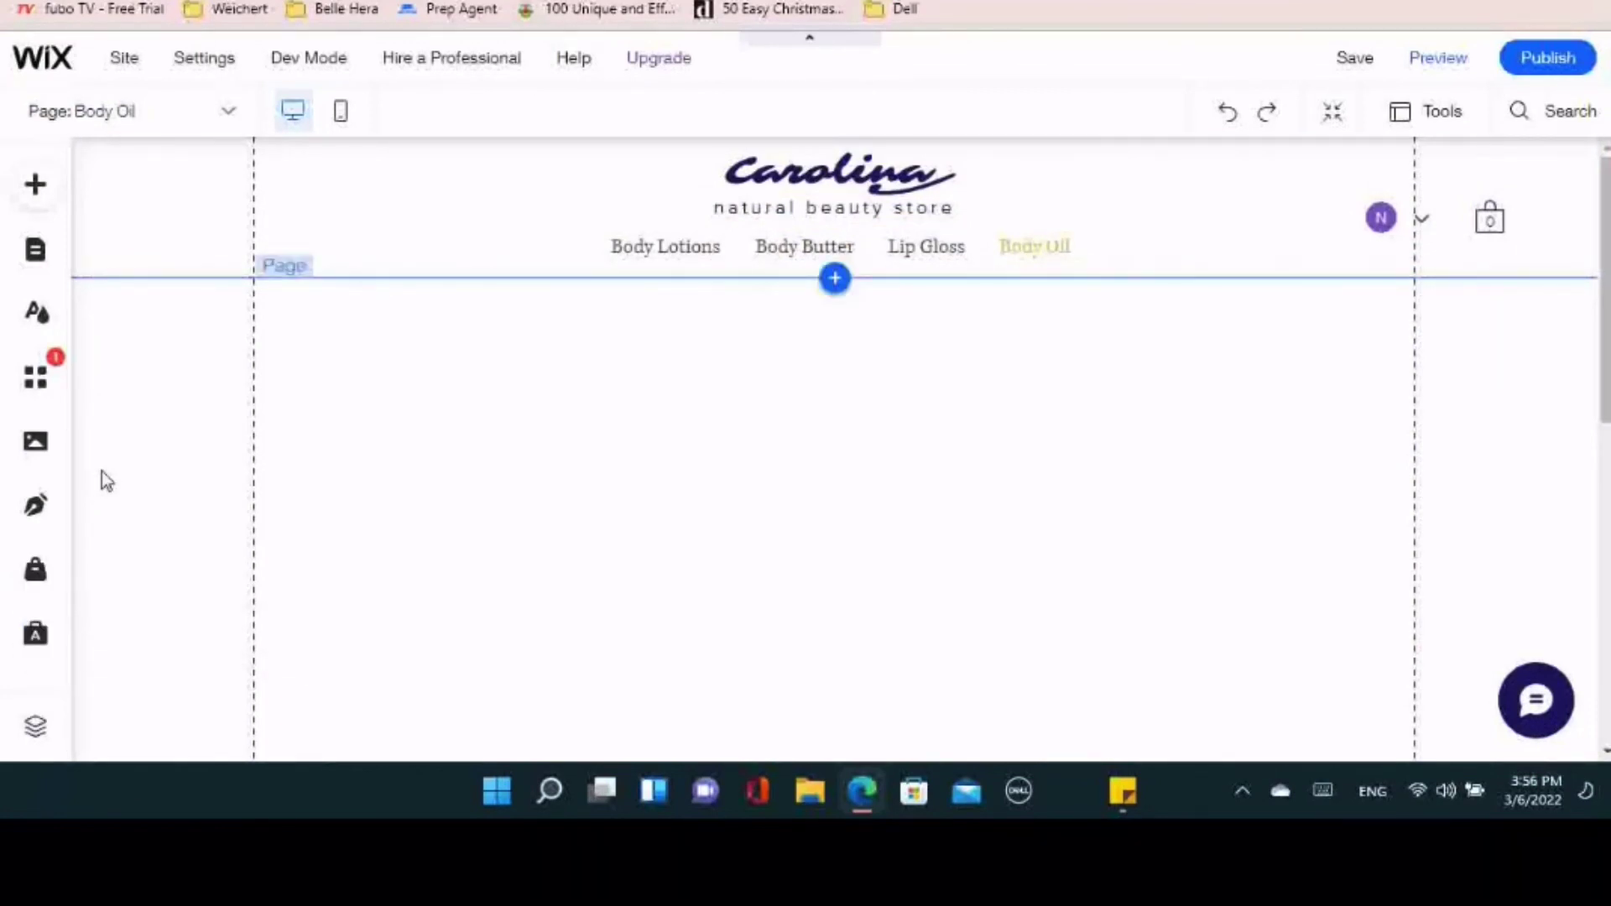
{"action": "left_click", "coordinate": [837, 281]}
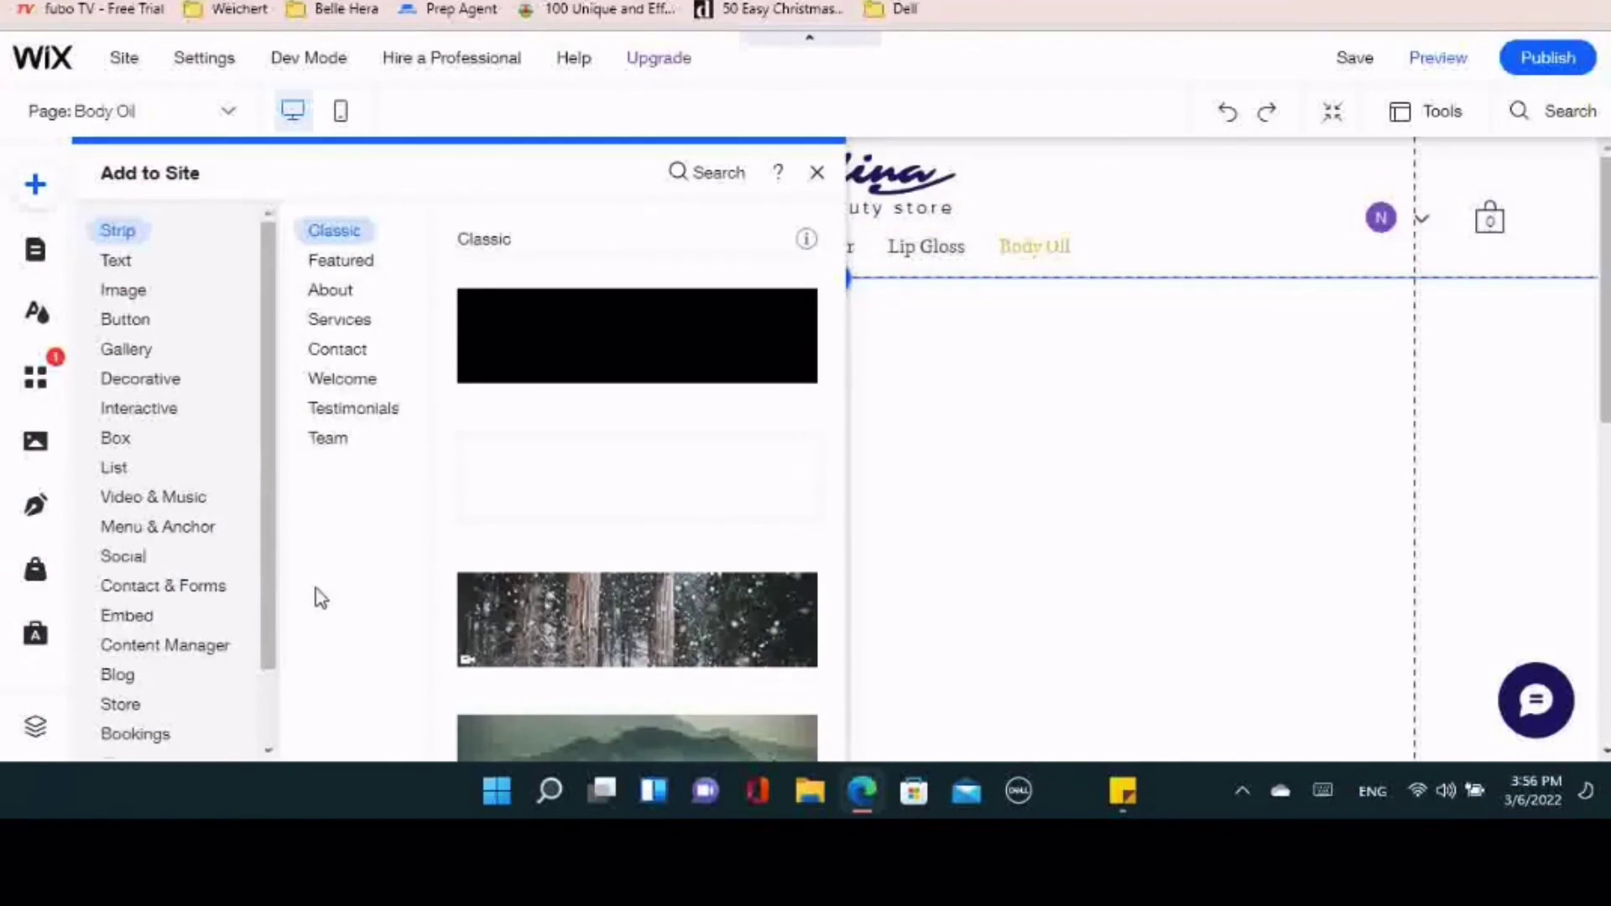
{"action": "left_click", "coordinate": [330, 320]}
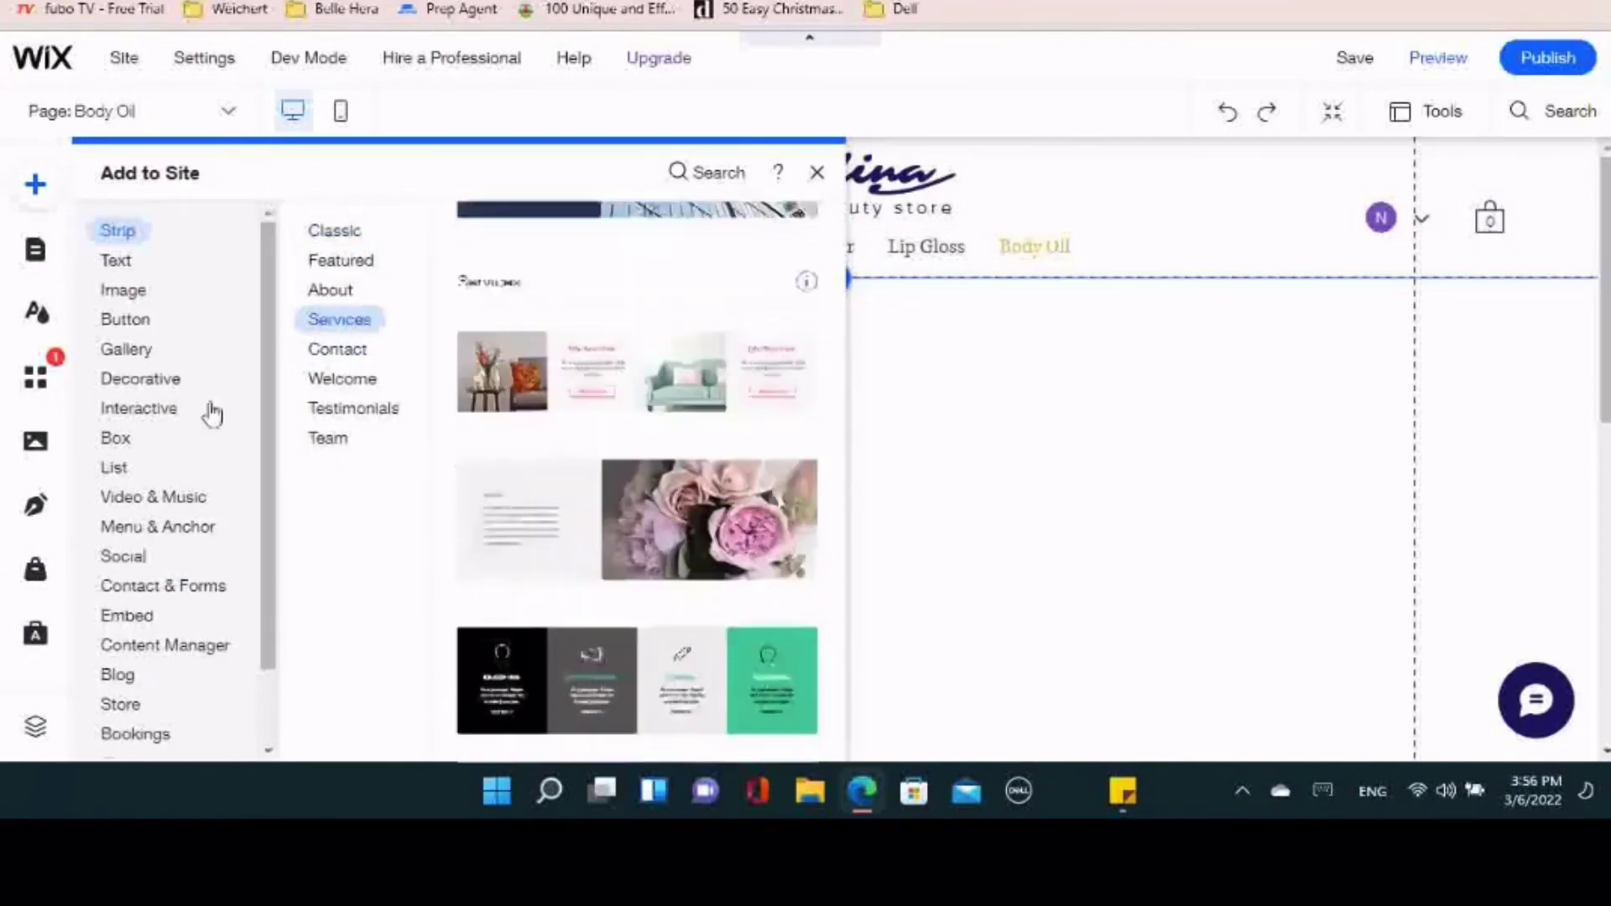
{"action": "left_click", "coordinate": [161, 533]}
{"action": "left_click", "coordinate": [126, 708]}
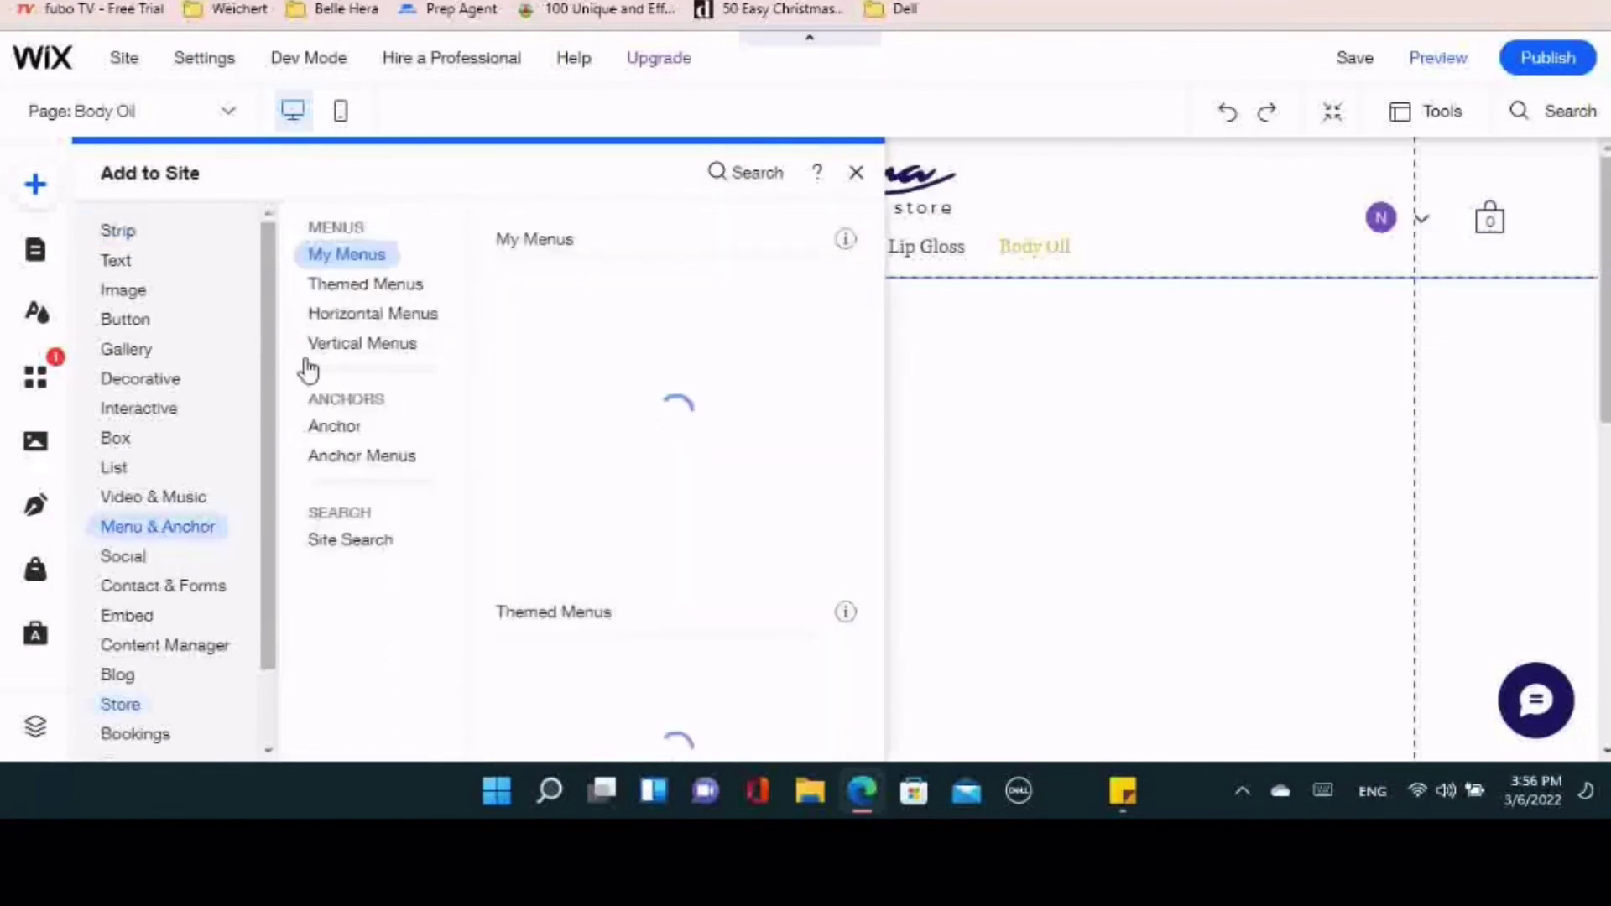
{"action": "left_click", "coordinate": [117, 704]}
{"action": "left_click", "coordinate": [653, 360]}
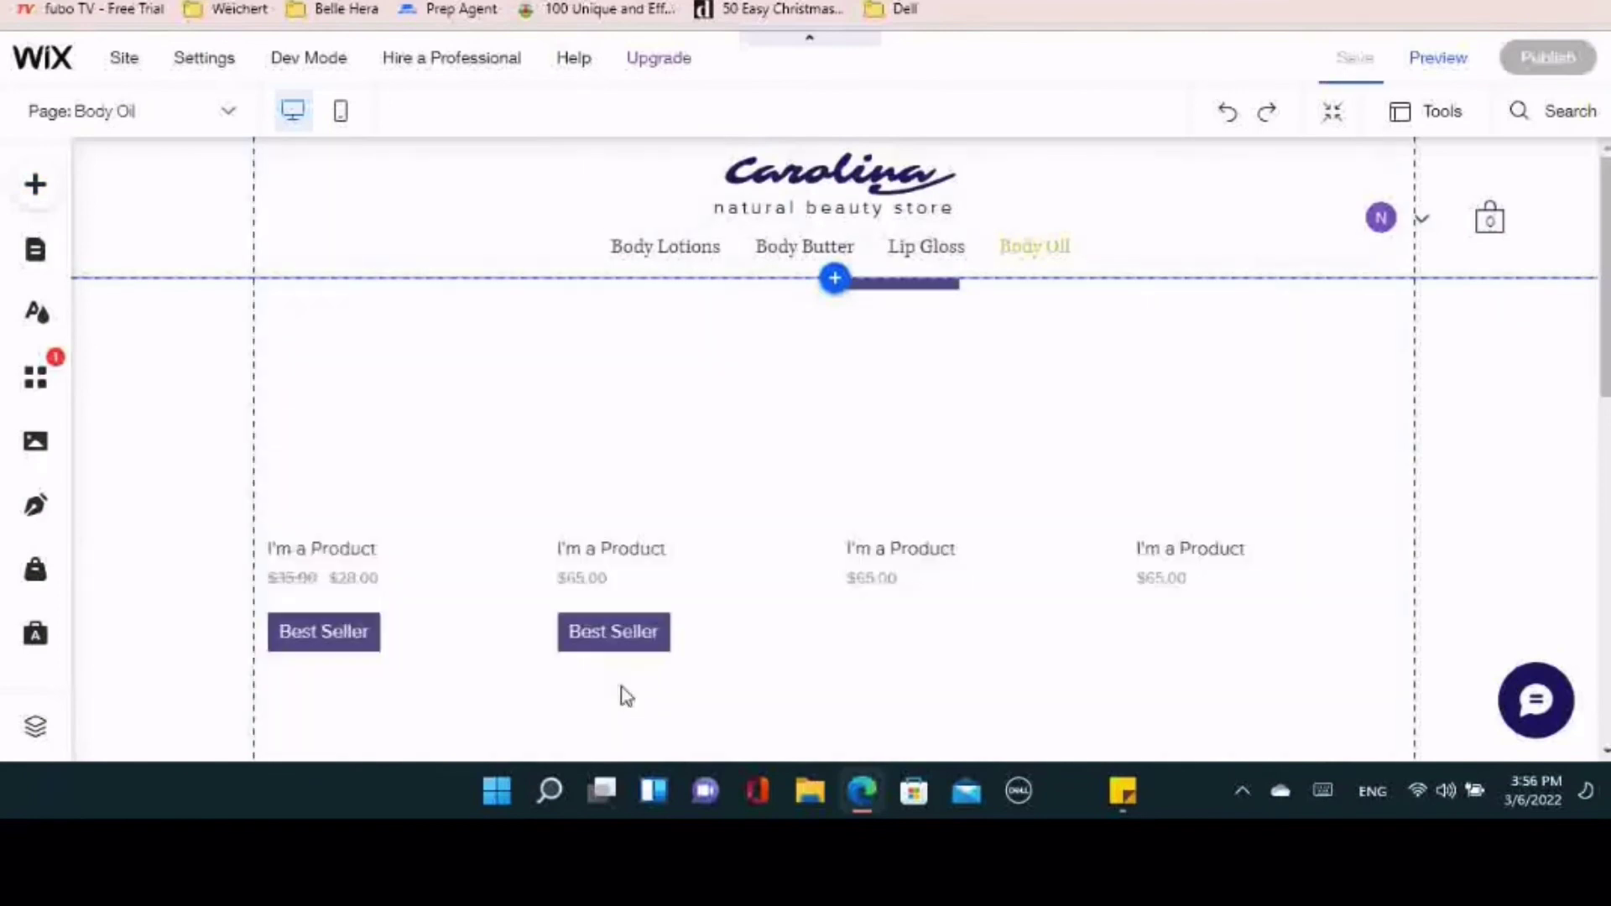
{"action": "left_click", "coordinate": [477, 188]}
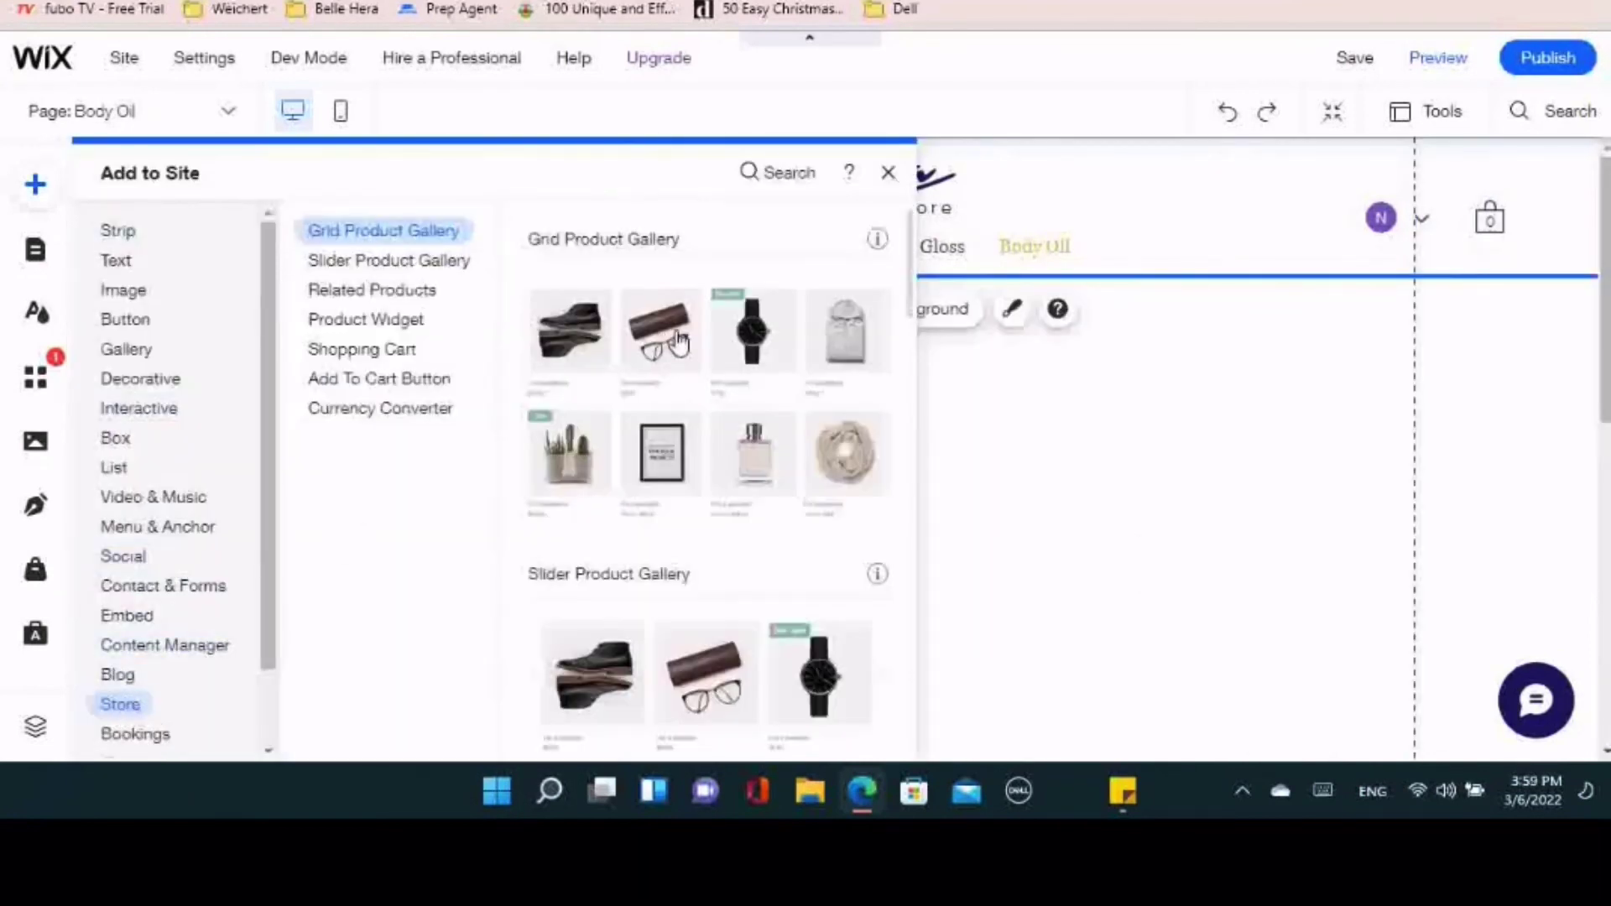
{"action": "left_click", "coordinate": [678, 340]}
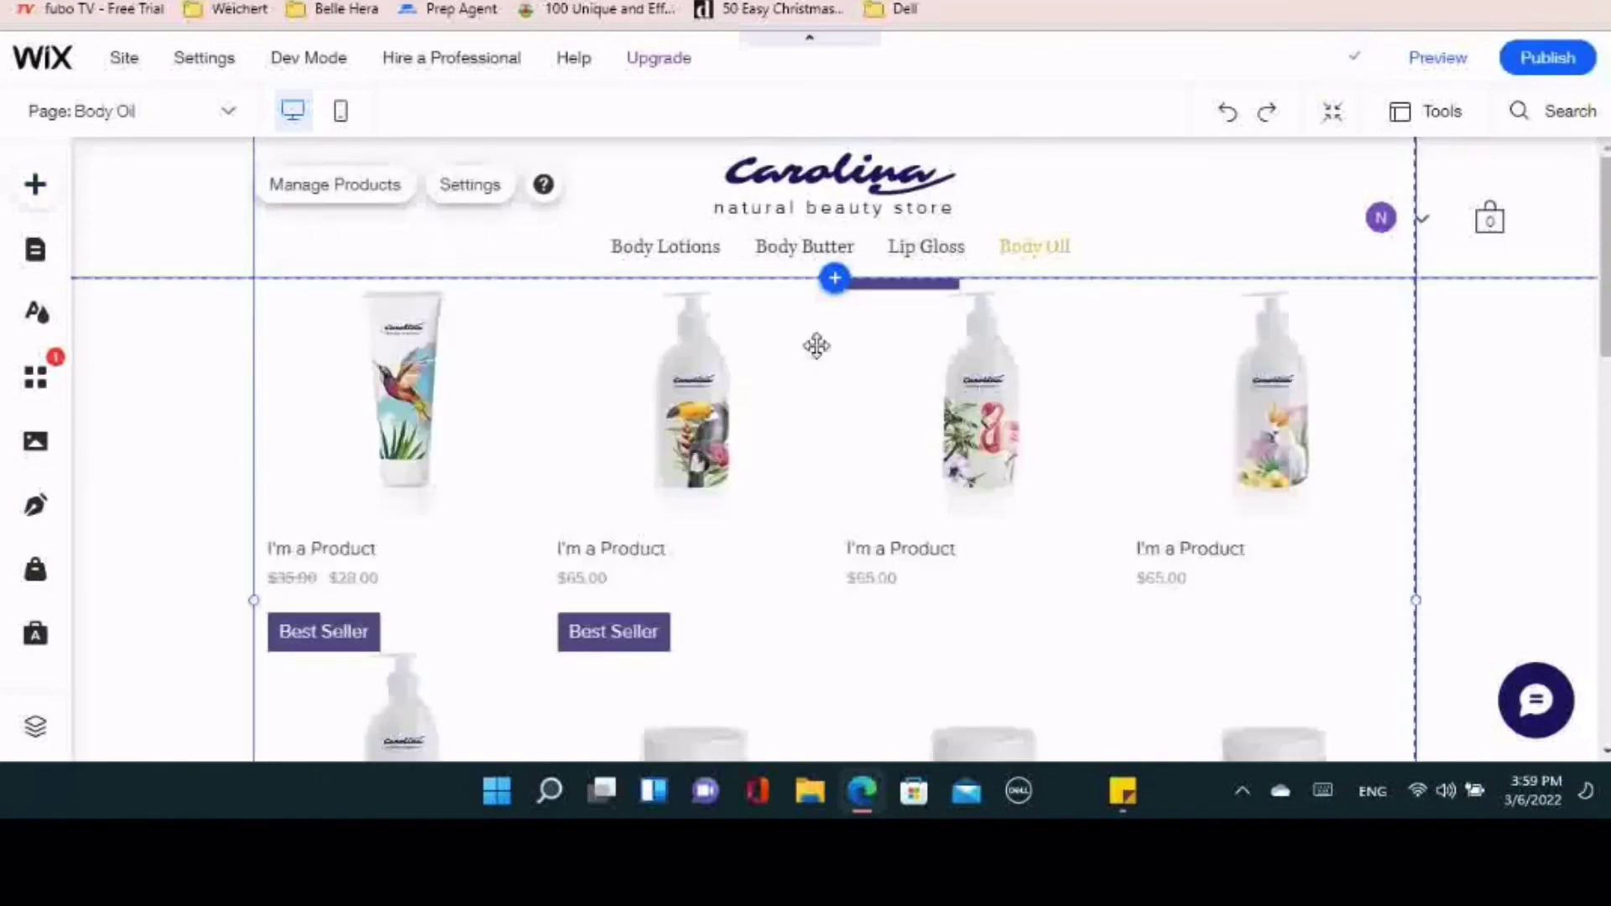
Move the Body Oil page's product gallery down to start directly below the header and set its collection to Body Oil
{"action": "left_click_drag", "start_coordinate": [849, 417], "coordinate": [853, 534]}
{"action": "left_click_drag", "start_coordinate": [845, 460], "coordinate": [845, 575]}
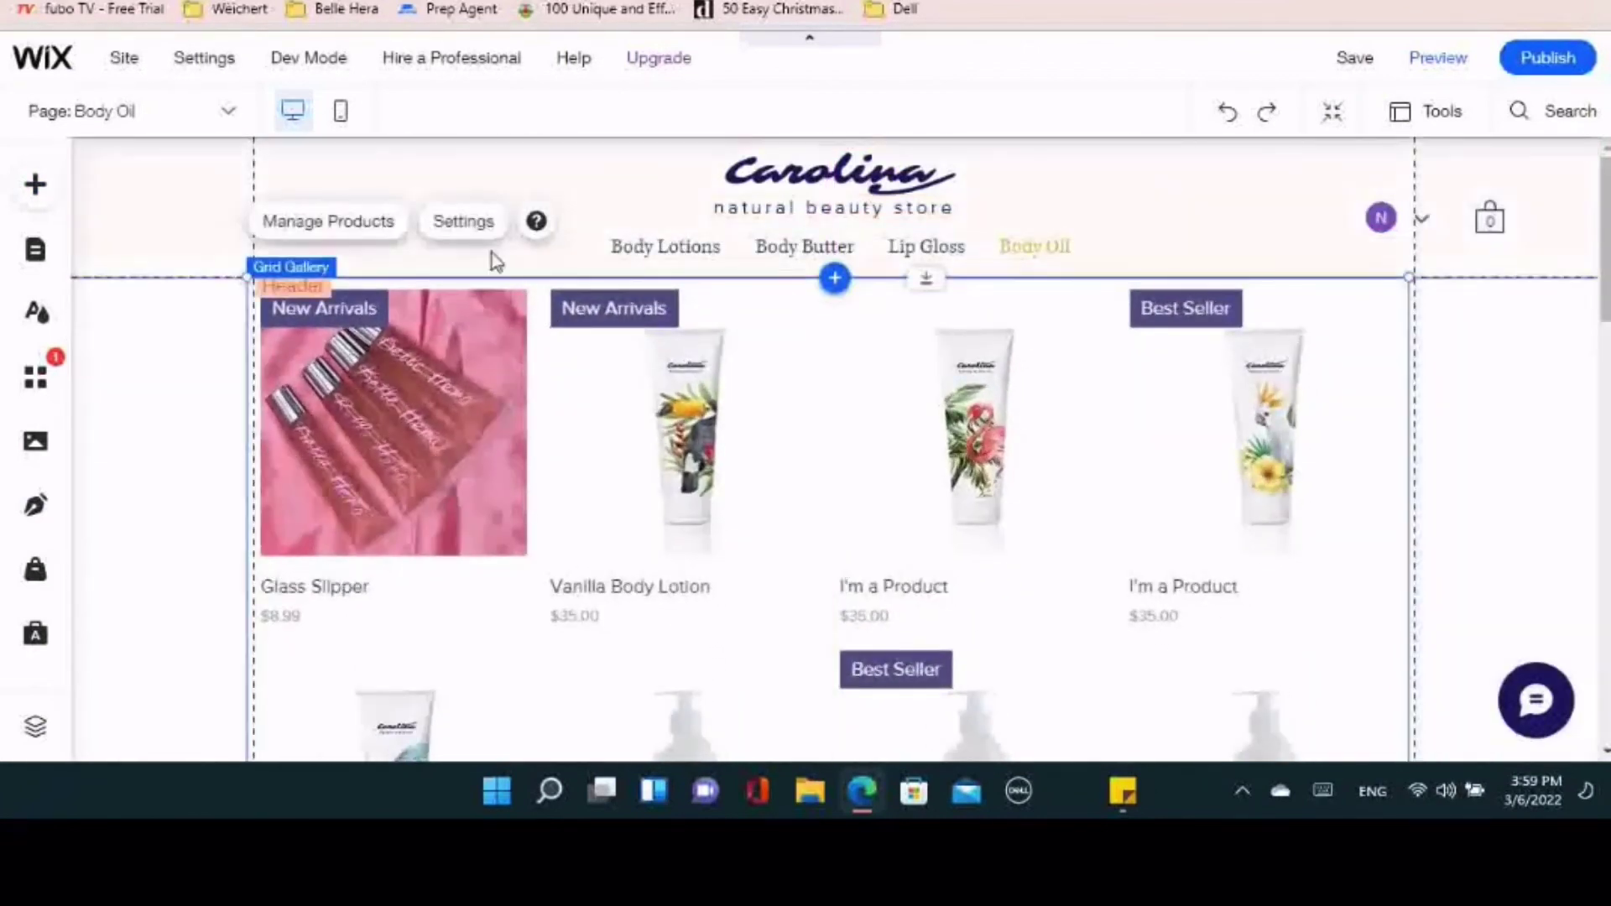
{"action": "left_click", "coordinate": [466, 223]}
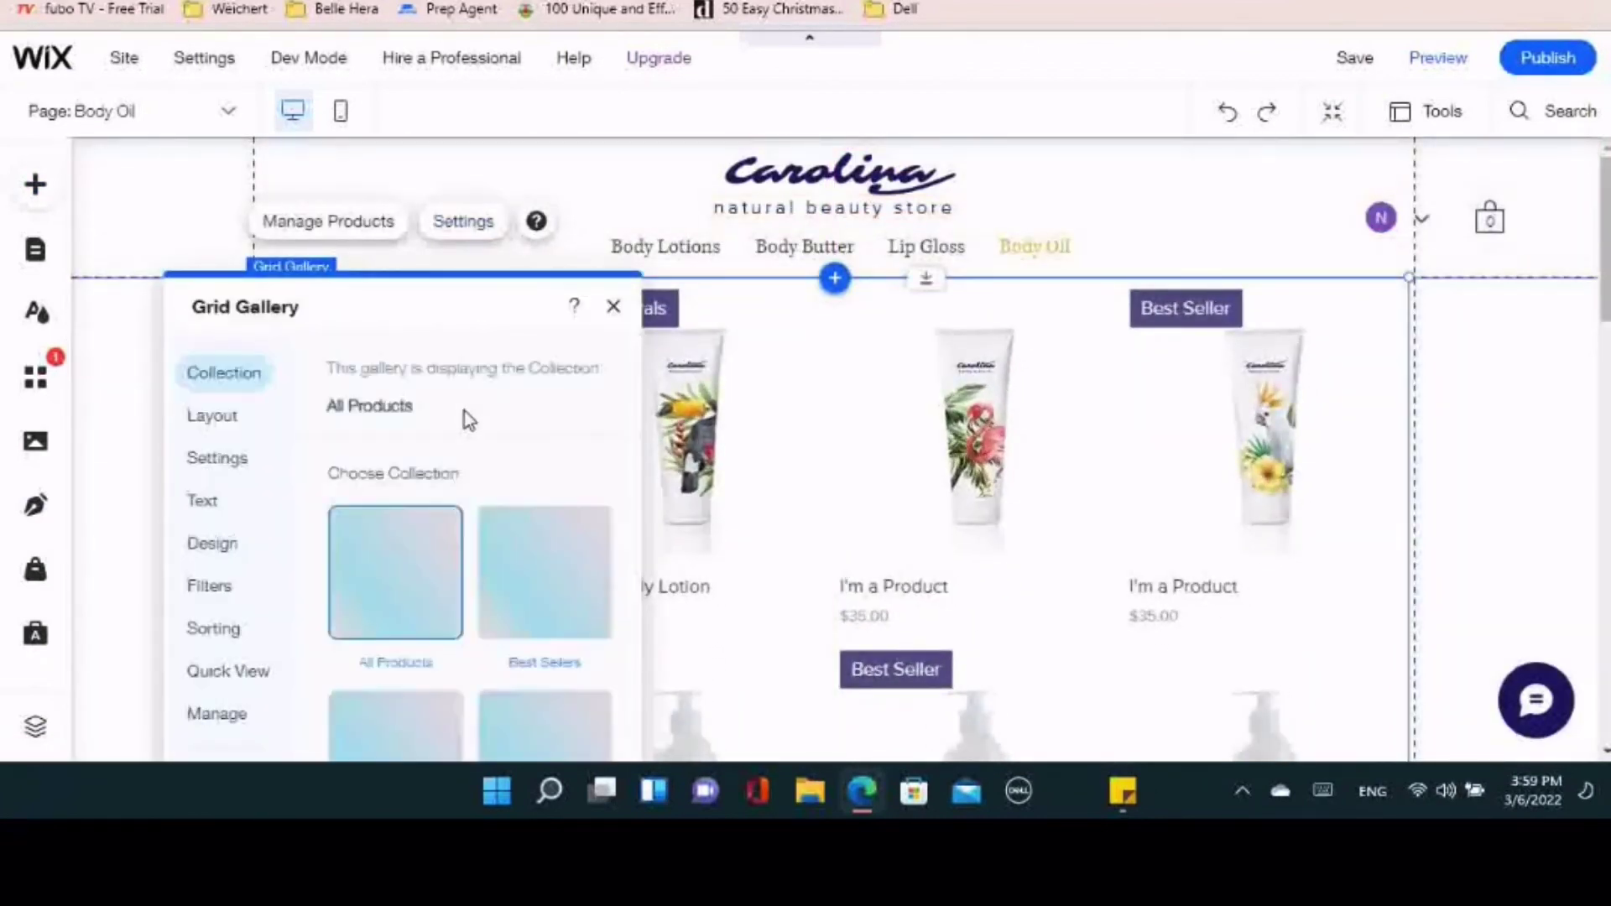
{"action": "left_click_drag", "start_coordinate": [485, 315], "coordinate": [610, 193]}
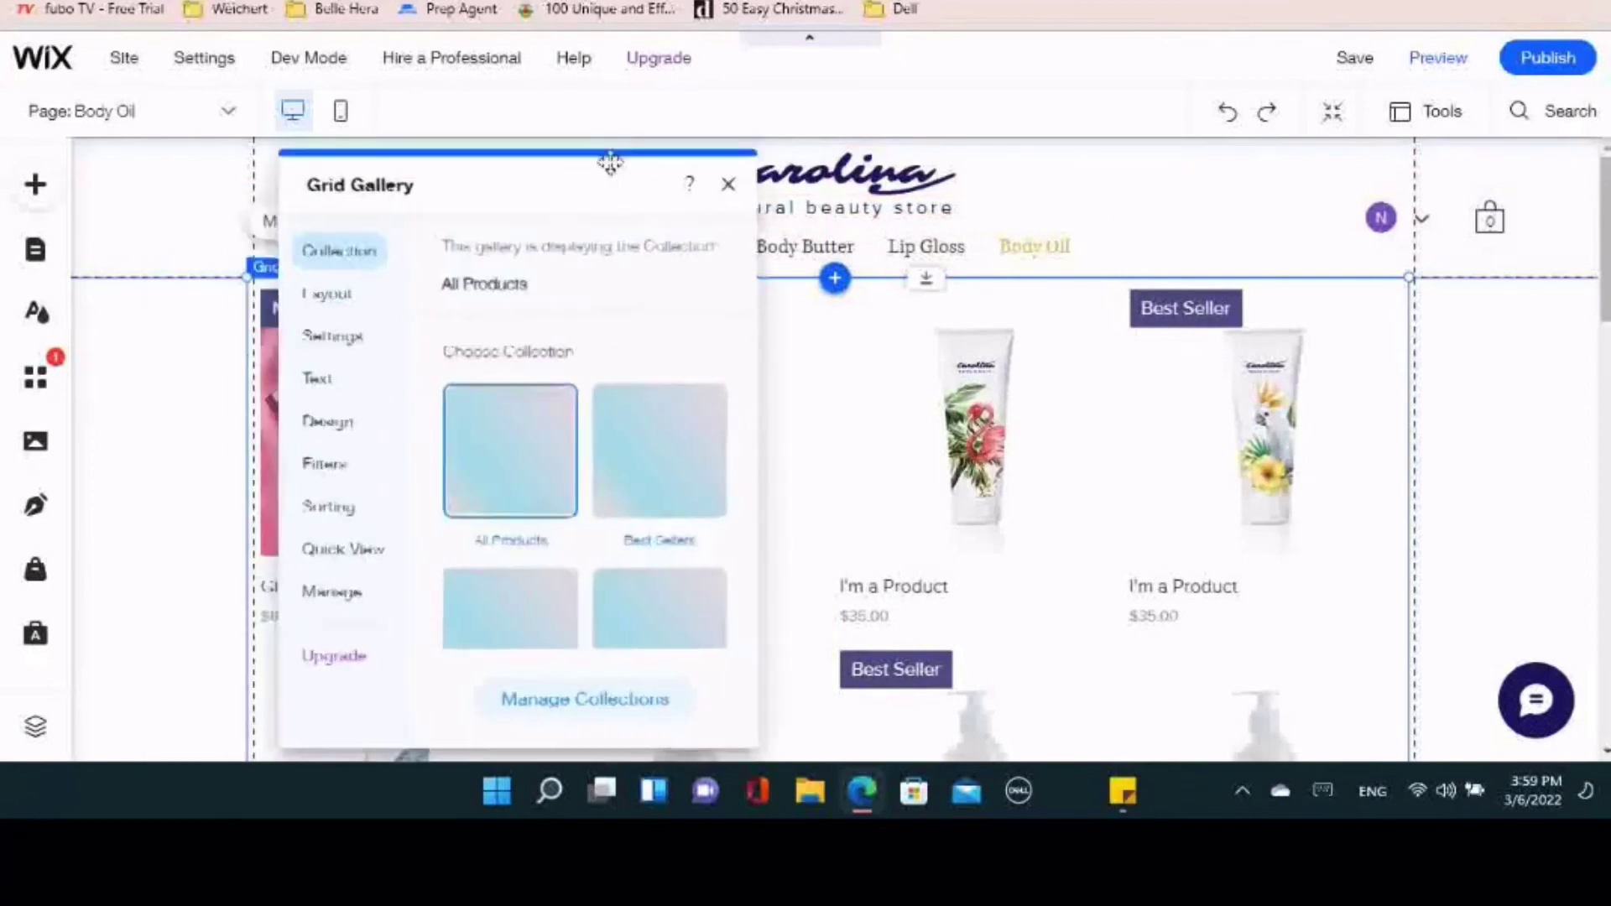
{"action": "scroll", "coordinate": [558, 425], "scroll_direction": "down", "scroll_amount": 5}
{"action": "left_click", "coordinate": [524, 447]}
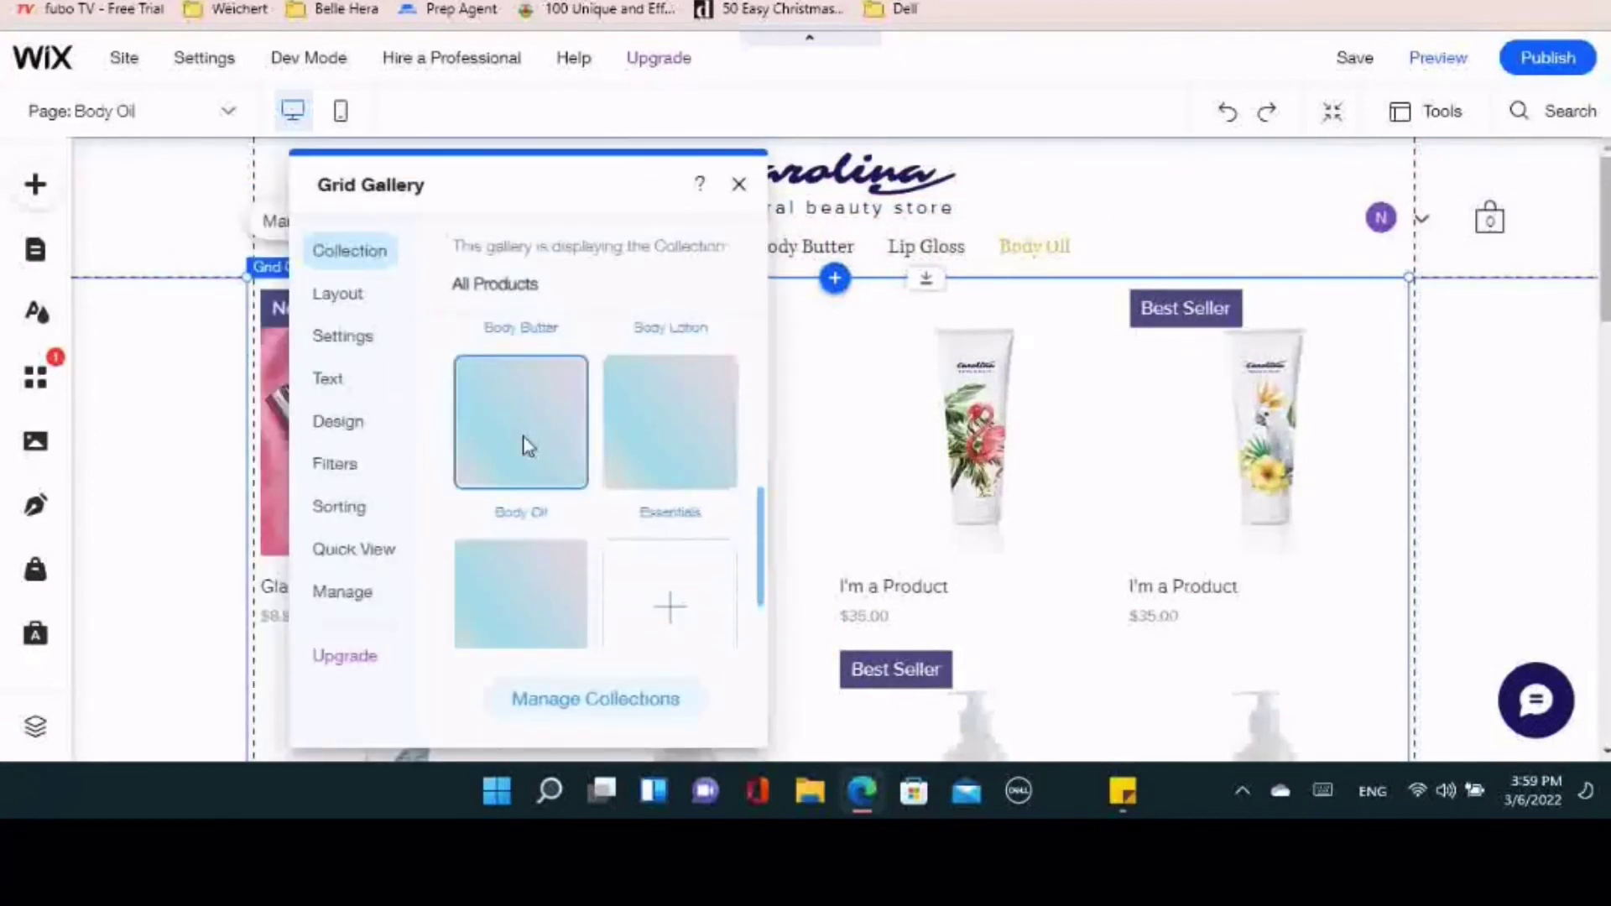
{"action": "left_click", "coordinate": [738, 183]}
{"action": "scroll", "coordinate": [953, 518], "scroll_direction": "down", "scroll_amount": 5}
{"action": "scroll", "coordinate": [951, 527], "scroll_direction": "up", "scroll_amount": 5}
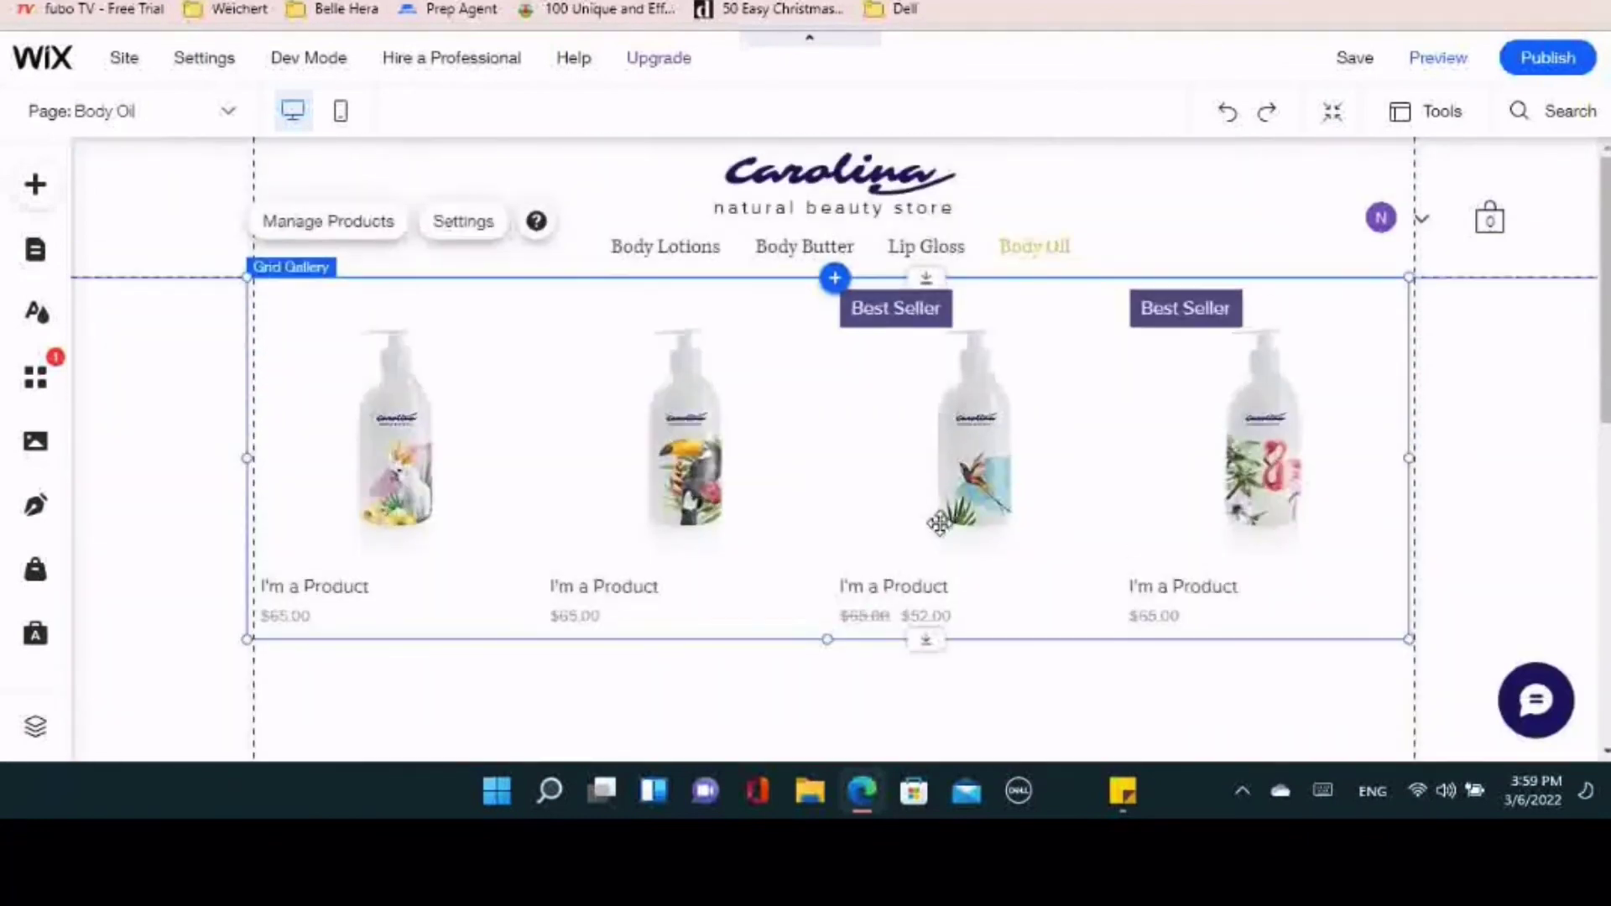
Go to the Home page and review its promotional sections, including the Shop Essentials and Shop Body Butters buttons
{"action": "left_click", "coordinate": [109, 115]}
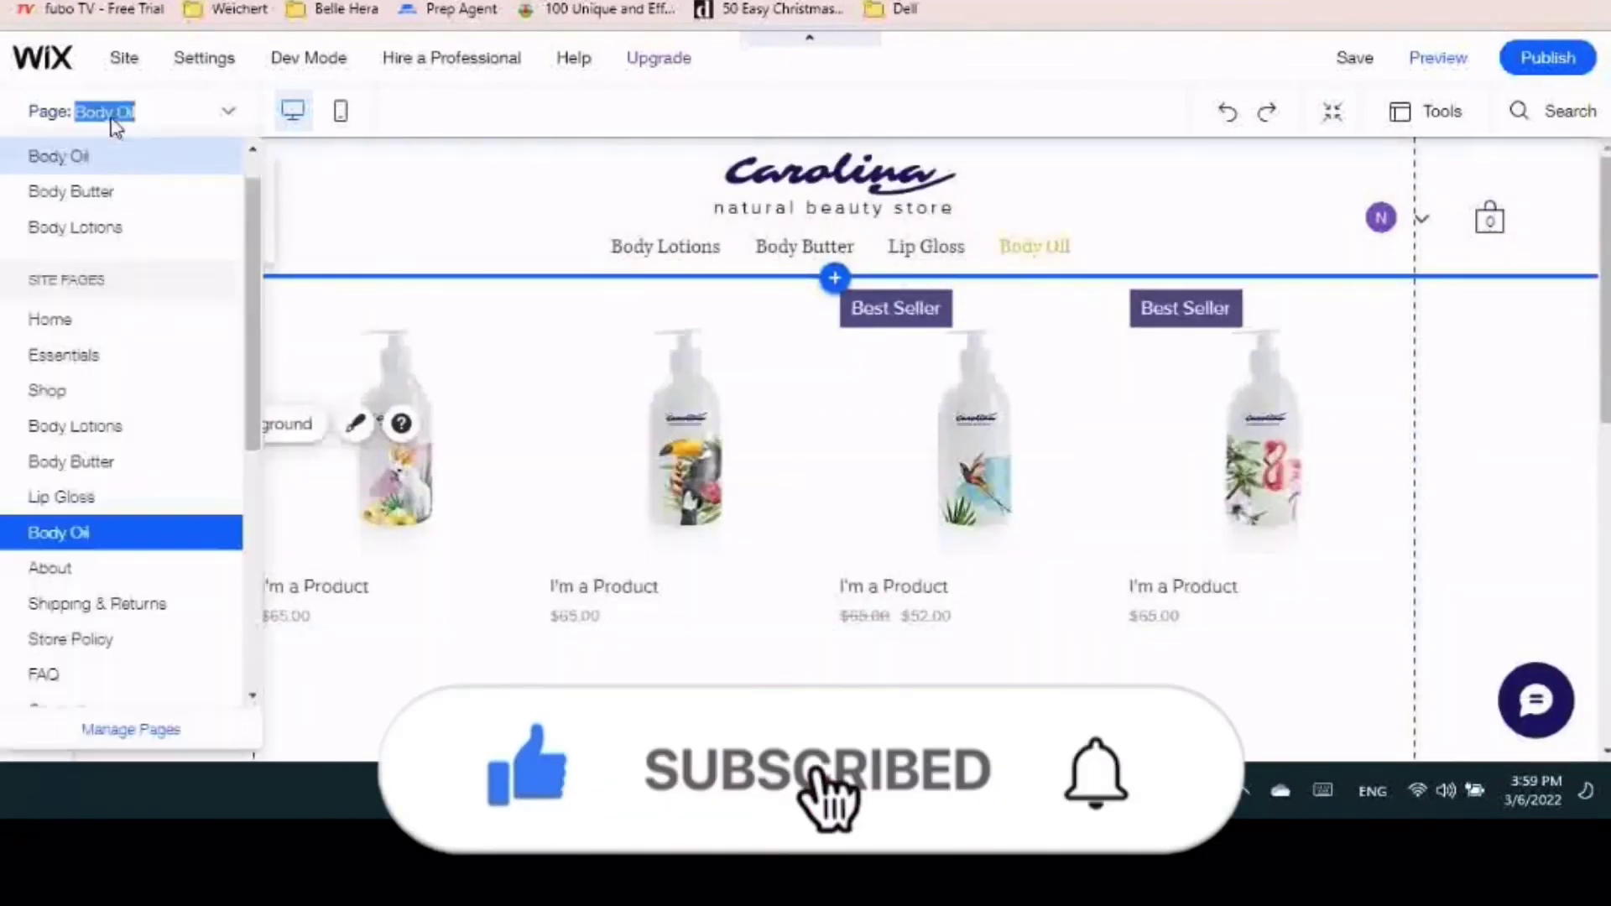
{"action": "left_click", "coordinate": [109, 327]}
{"action": "scroll", "coordinate": [631, 445], "scroll_direction": "down", "scroll_amount": 10}
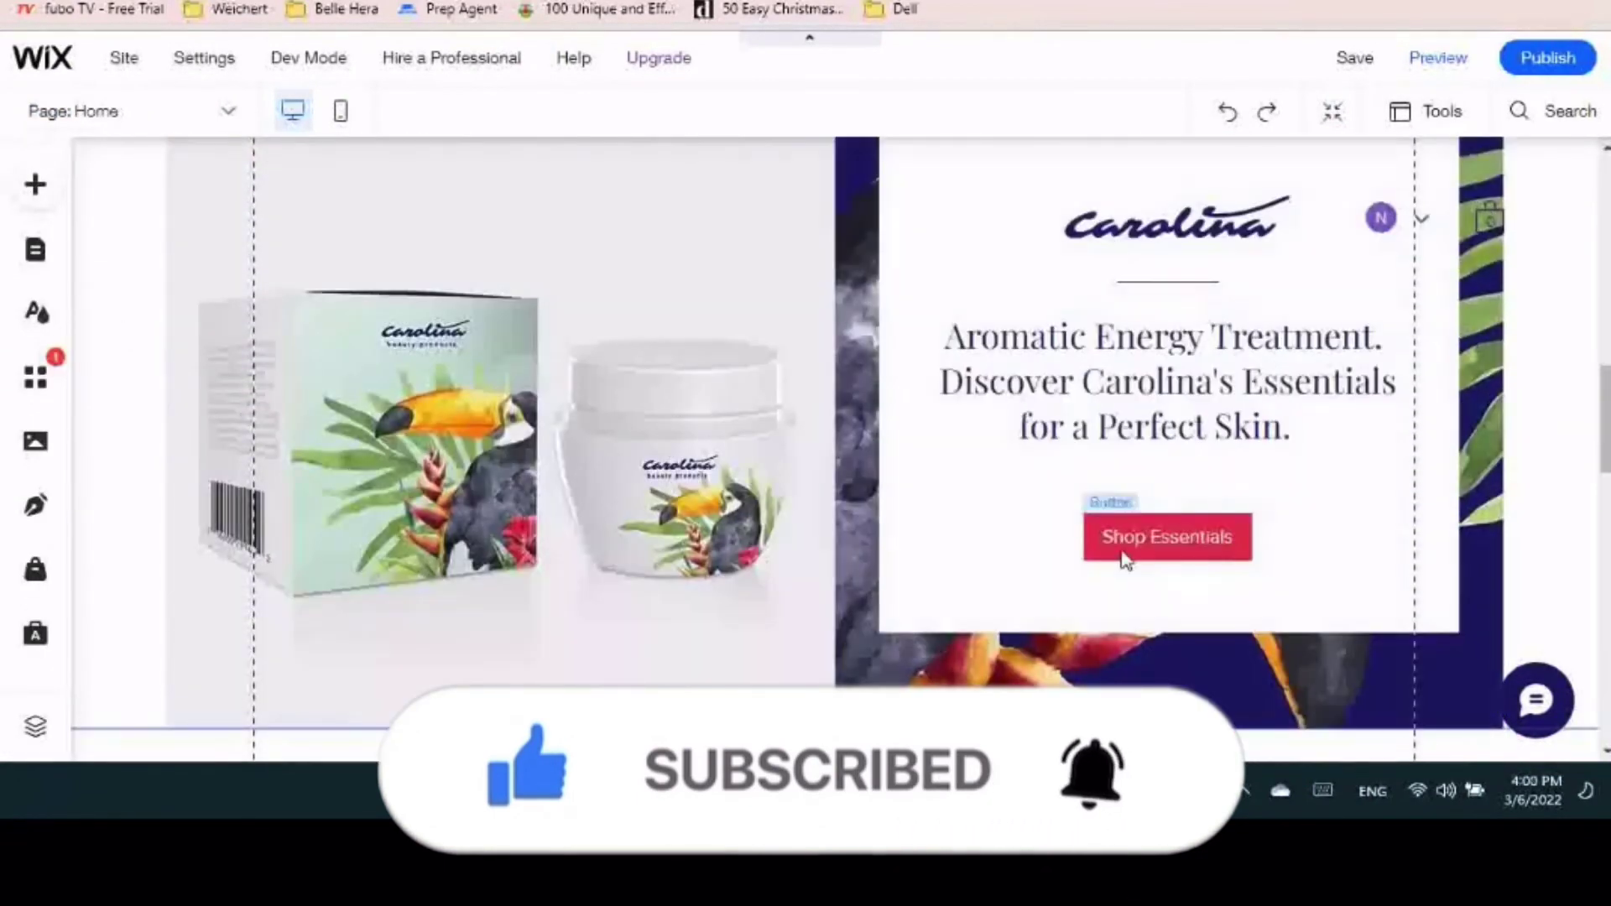
{"action": "scroll", "coordinate": [1109, 556], "scroll_direction": "down", "scroll_amount": 10}
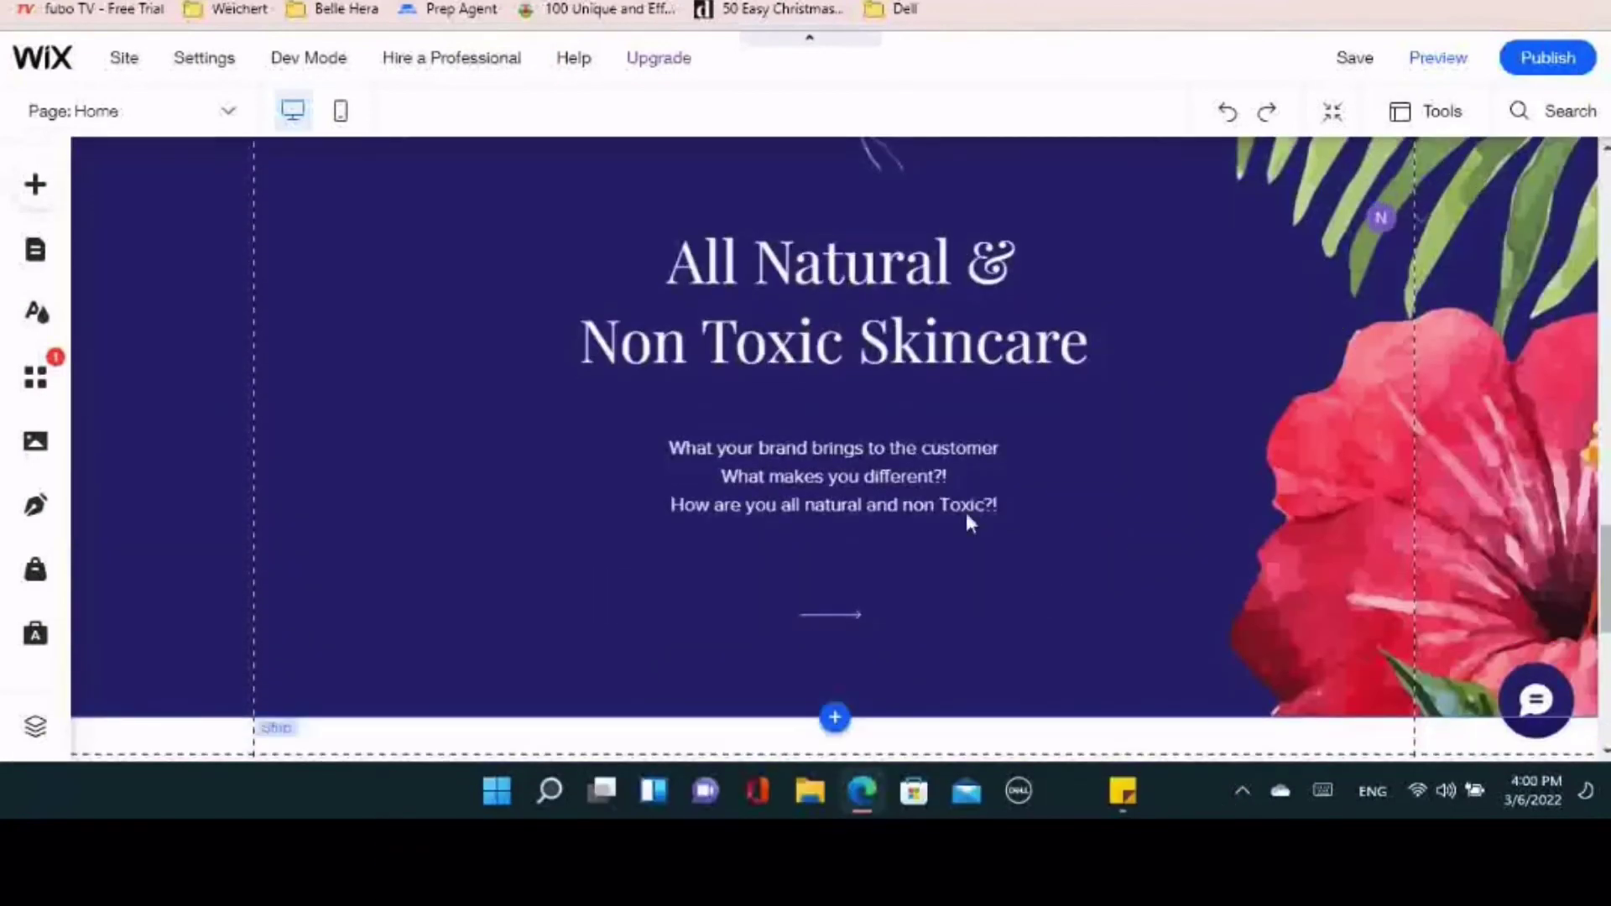
{"action": "scroll", "coordinate": [965, 512], "scroll_direction": "down", "scroll_amount": 2}
{"action": "scroll", "coordinate": [965, 495], "scroll_direction": "up", "scroll_amount": 10}
{"action": "scroll", "coordinate": [1006, 520], "scroll_direction": "up", "scroll_amount": 8}
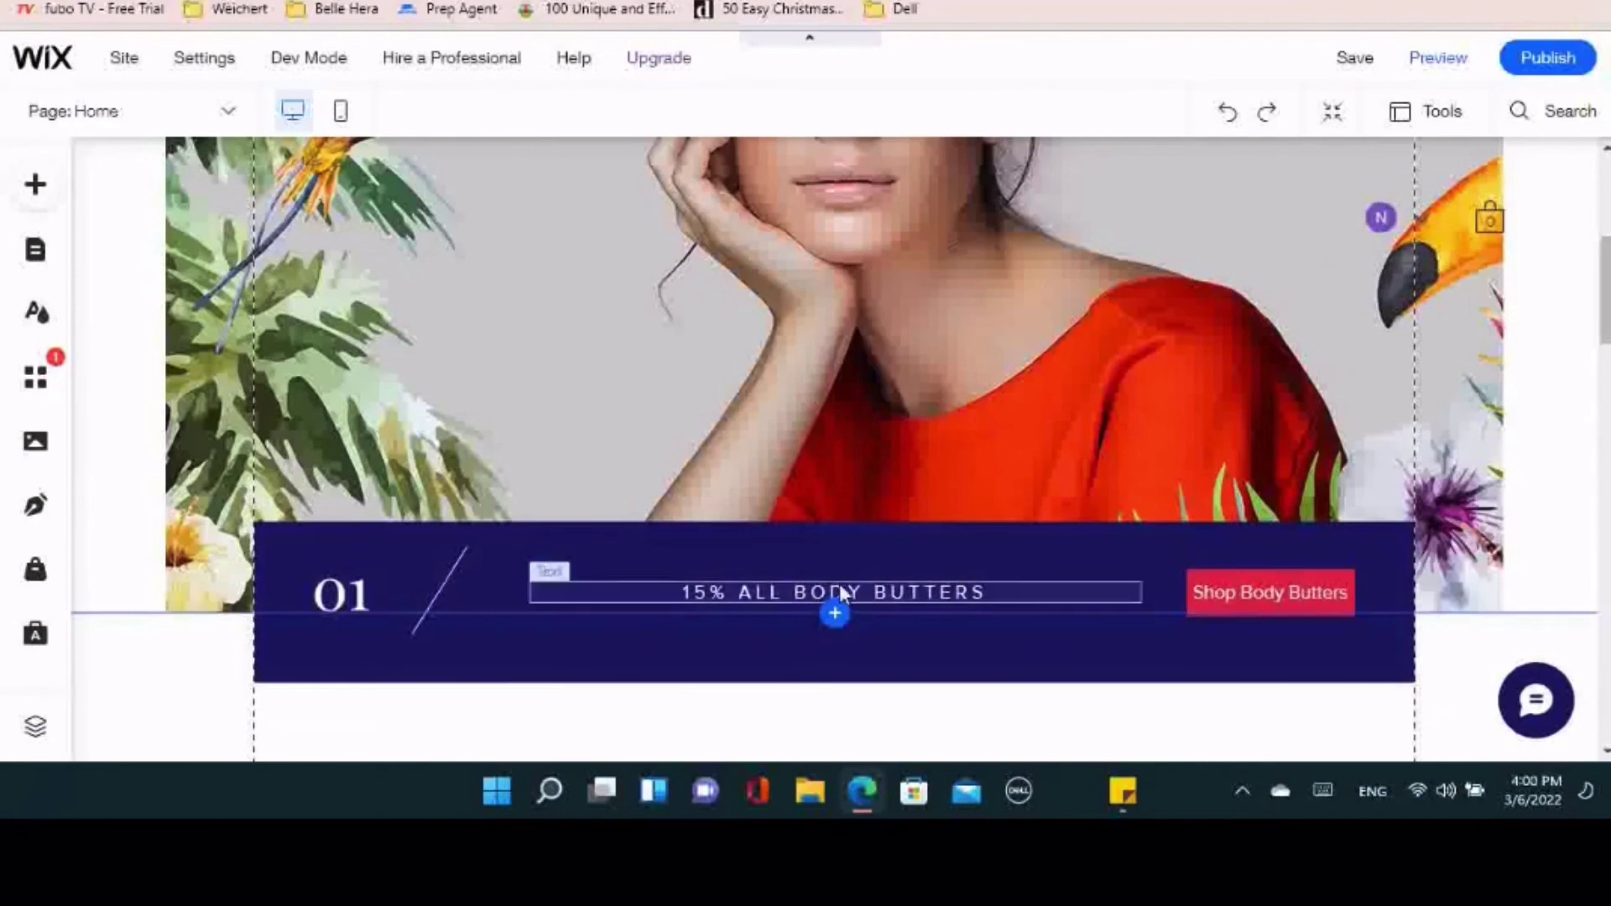
{"action": "scroll", "coordinate": [839, 582], "scroll_direction": "up", "scroll_amount": 6}
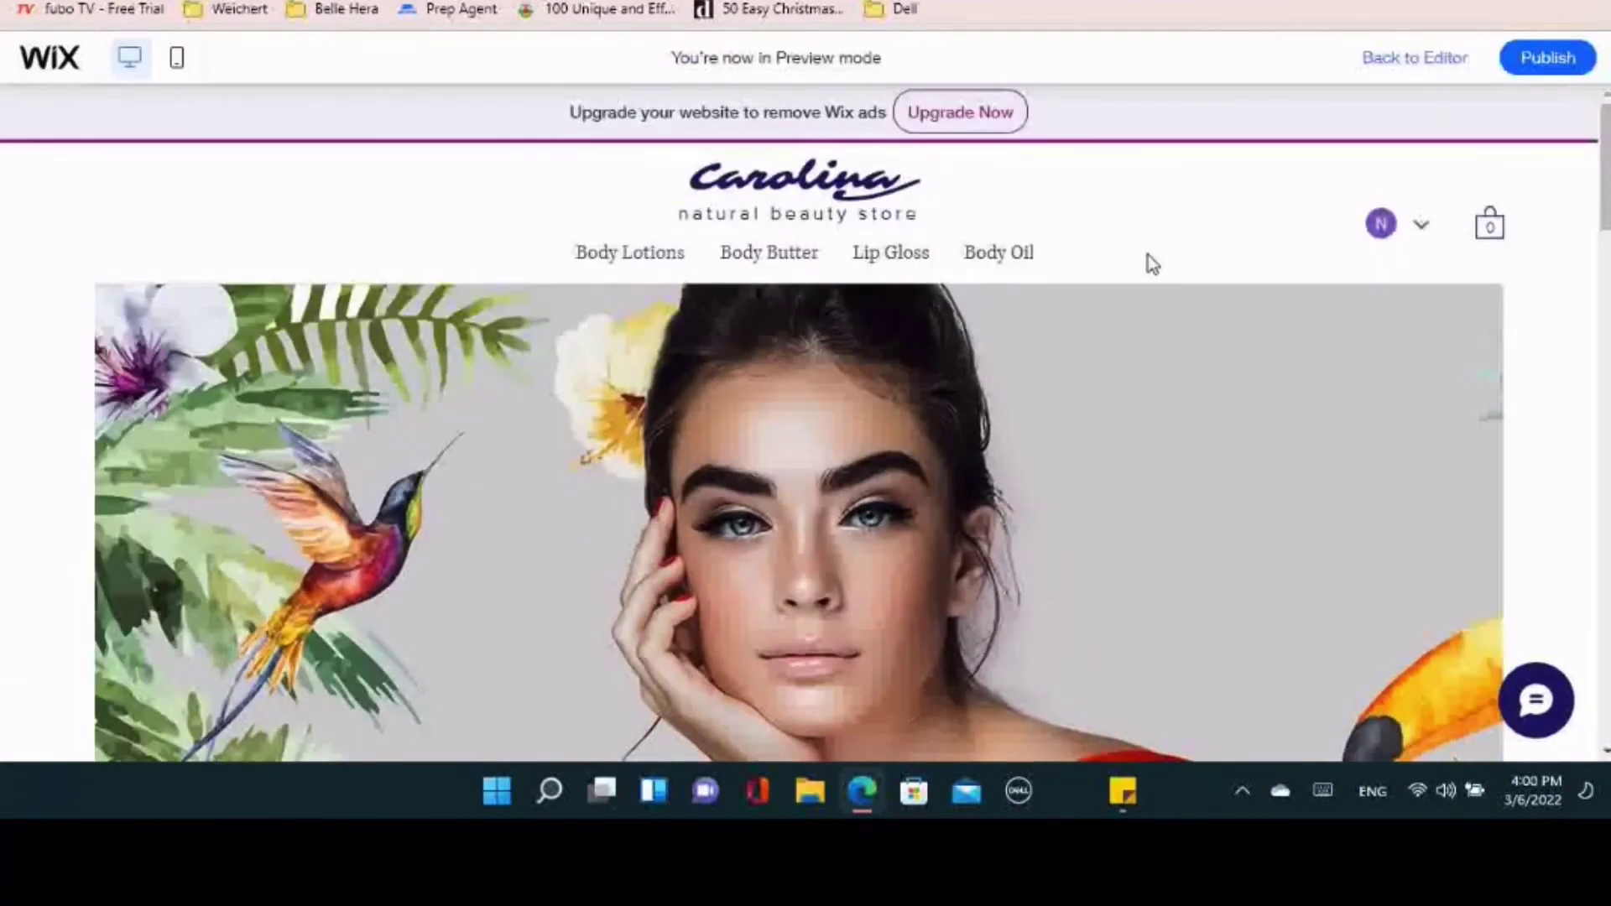
In the site preview, follow the Home page's Shop Body Butters button and check the Body Butter page it opens
{"action": "scroll", "coordinate": [952, 361], "scroll_direction": "down", "scroll_amount": 10}
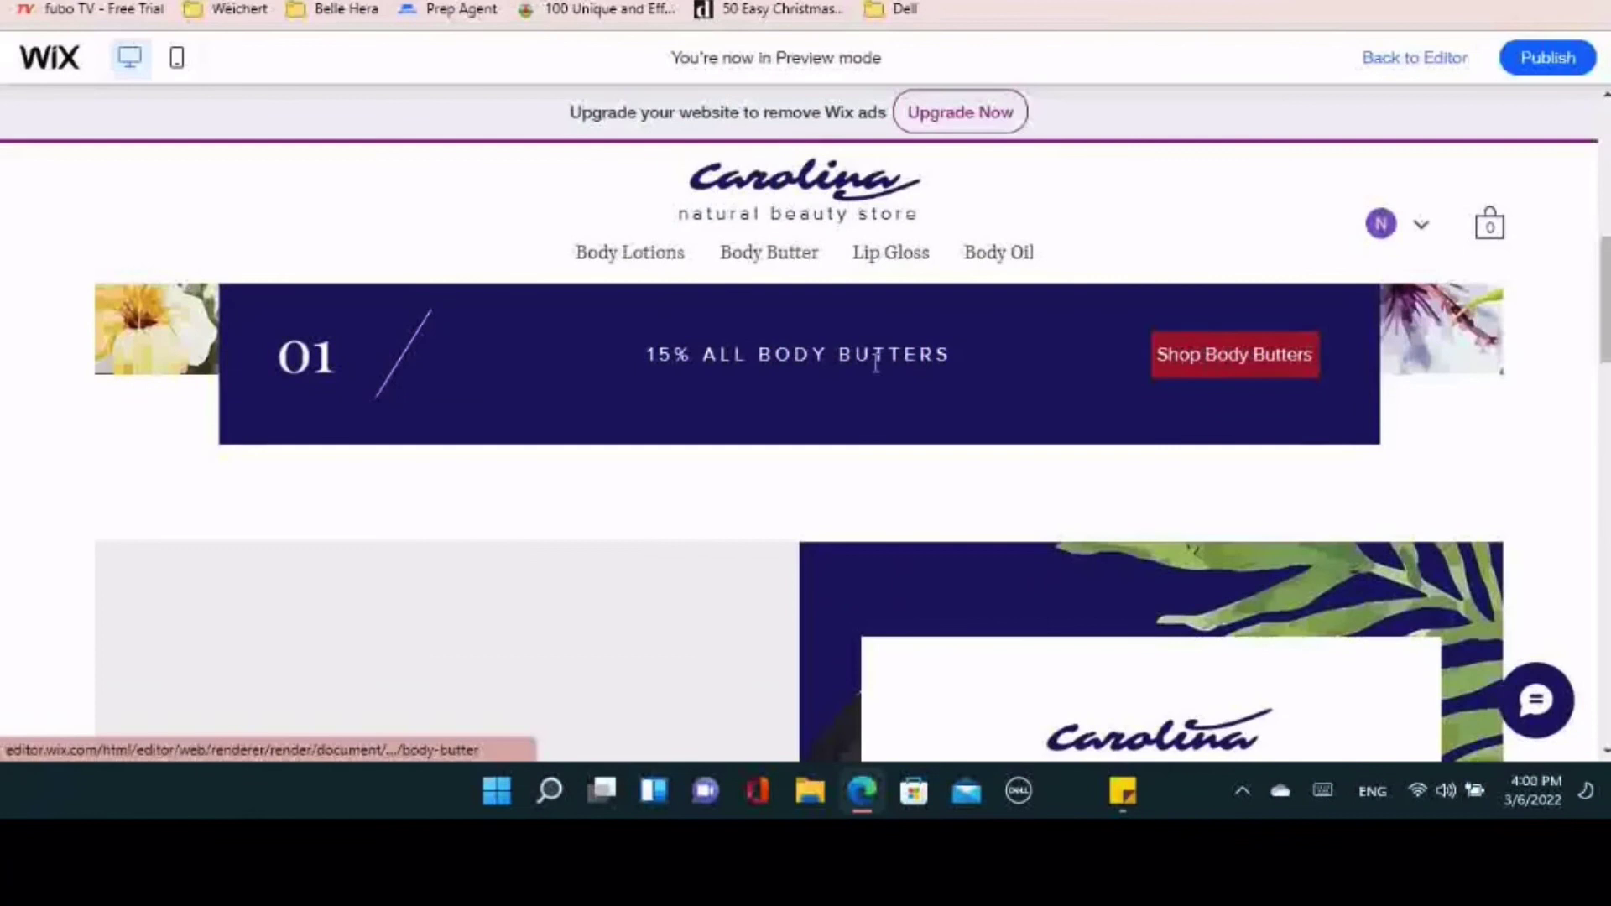
{"action": "left_click", "coordinate": [1213, 349]}
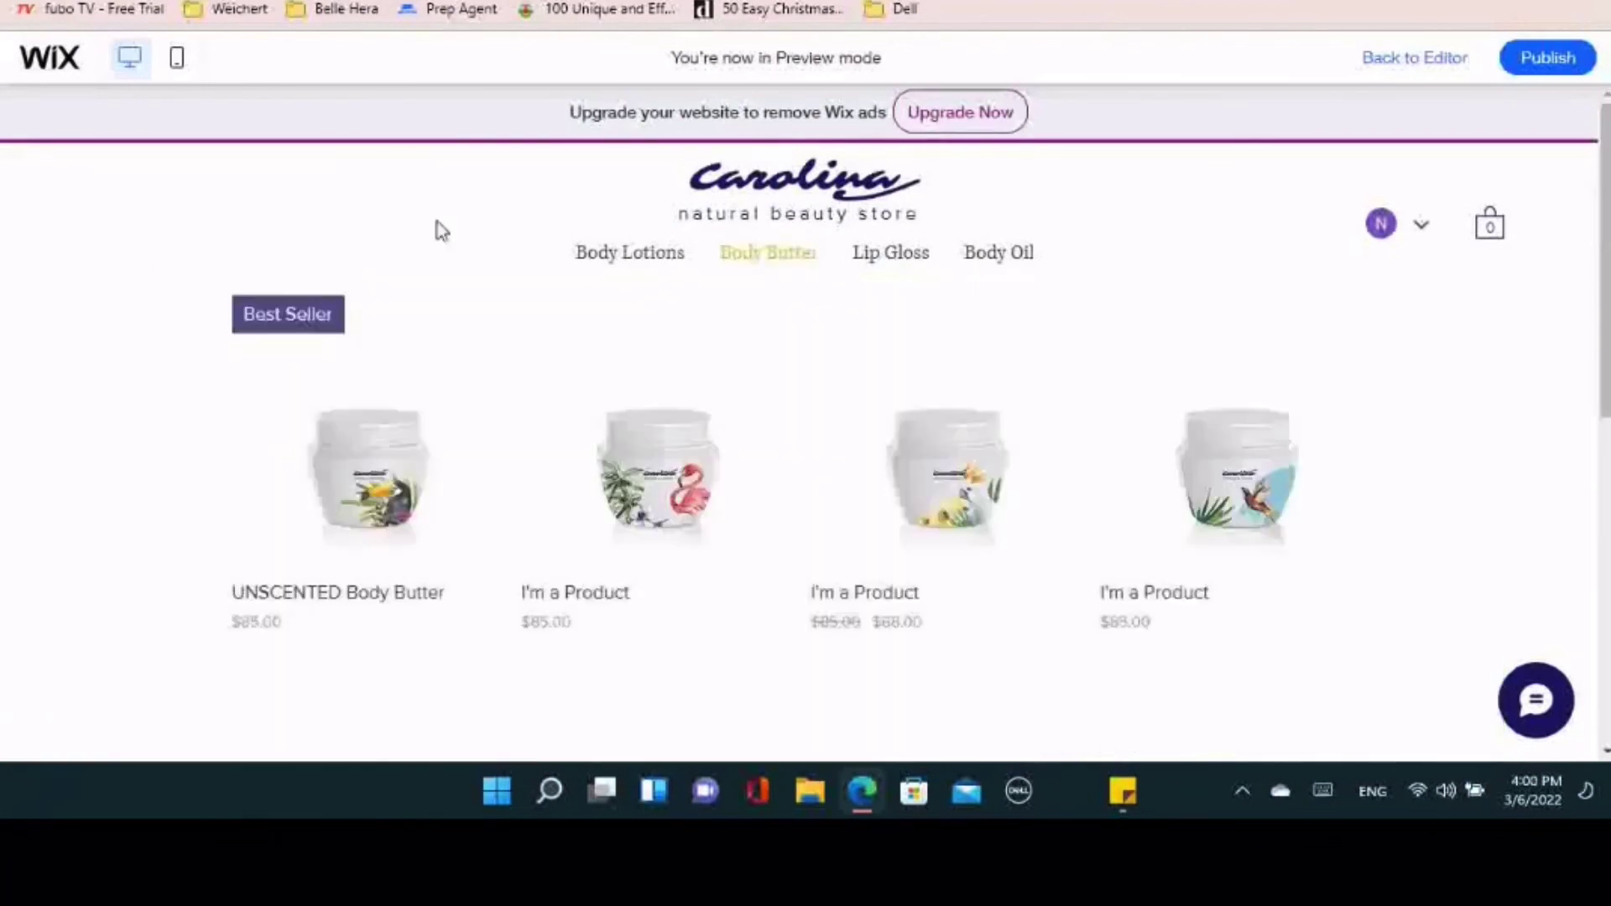
{"action": "scroll", "coordinate": [615, 274], "scroll_direction": "down", "scroll_amount": 7}
{"action": "scroll", "coordinate": [810, 450], "scroll_direction": "up", "scroll_amount": 5}
{"action": "scroll", "coordinate": [810, 450], "scroll_direction": "up", "scroll_amount": 2}
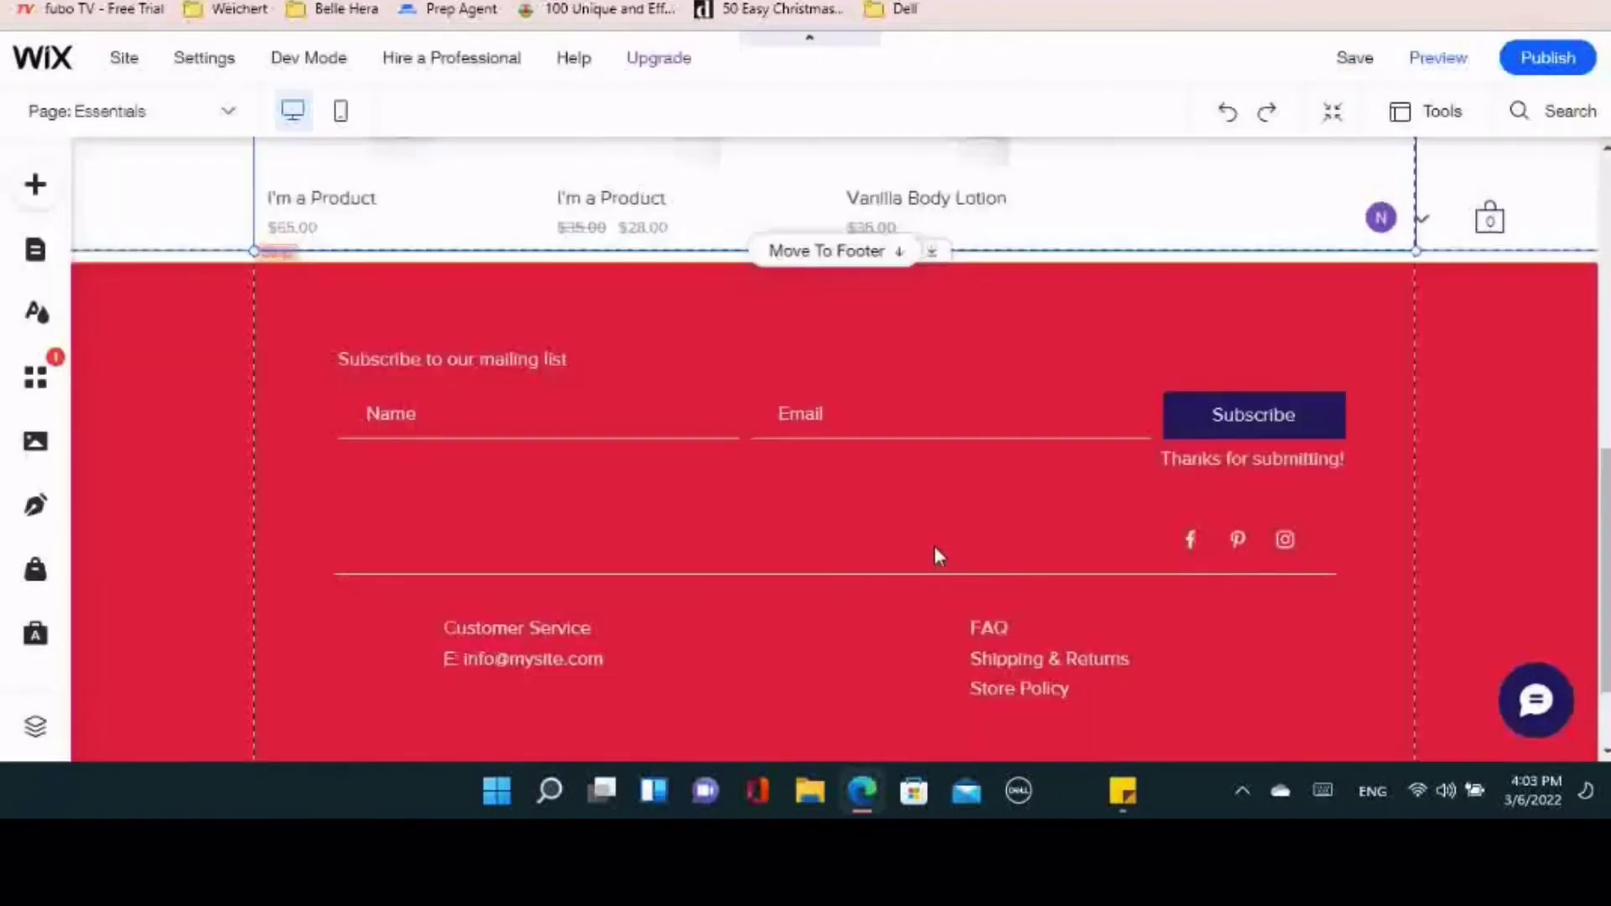
Look over the product gallery on the Essentials page and open the list of site pages
{"action": "scroll", "coordinate": [934, 545], "scroll_direction": "up", "scroll_amount": 5}
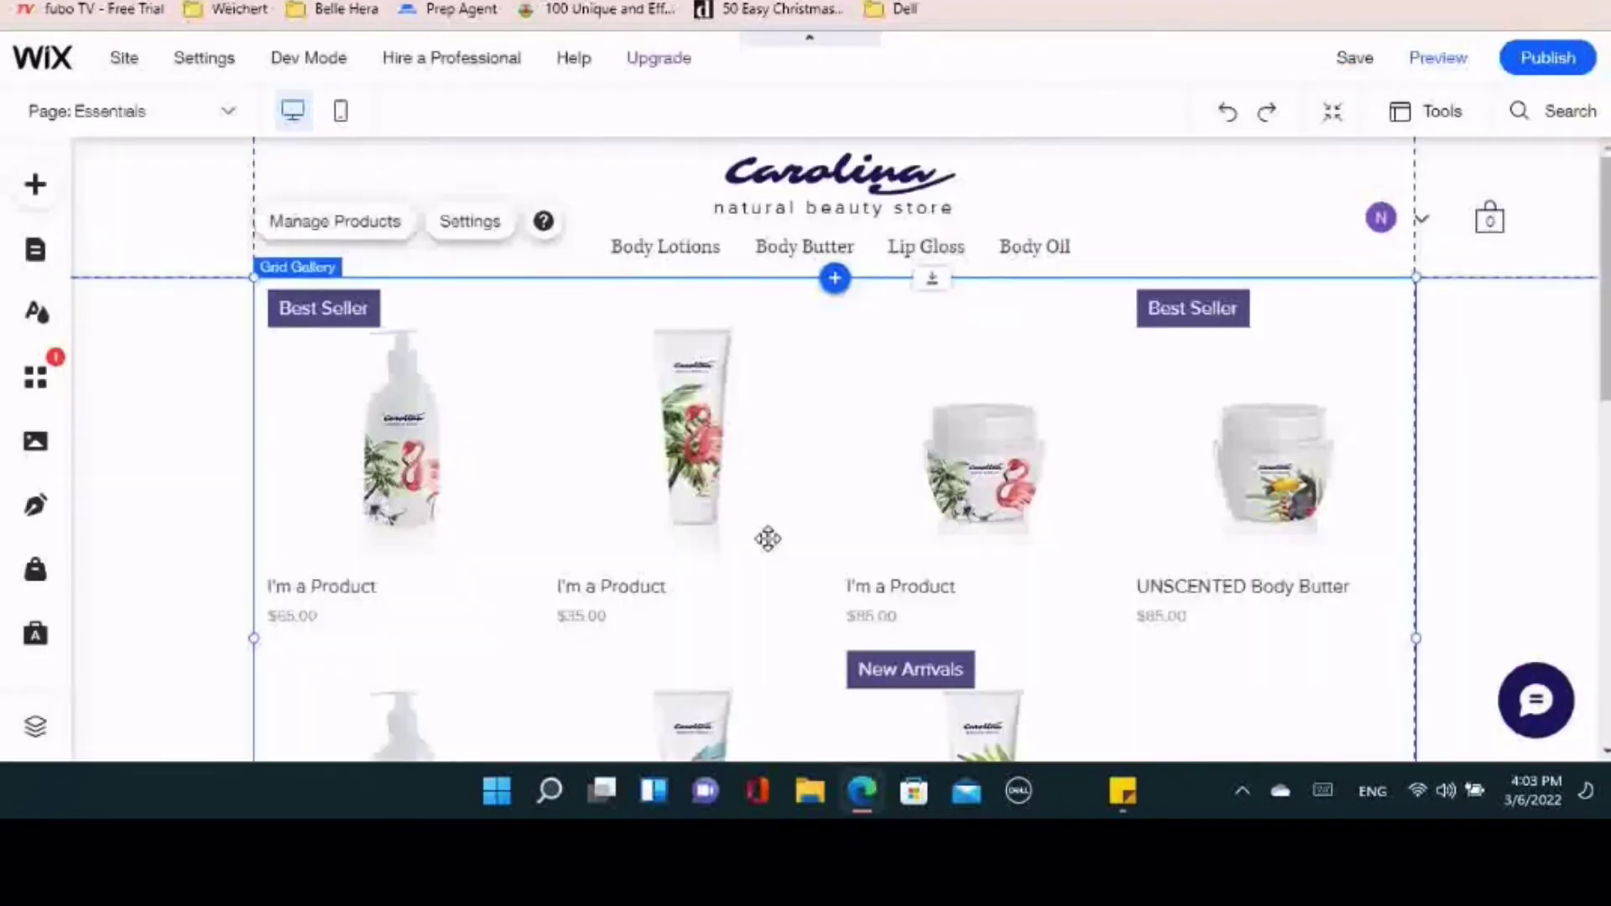
{"action": "left_click", "coordinate": [183, 105]}
{"action": "scroll", "coordinate": [118, 336], "scroll_direction": "up", "scroll_amount": 3}
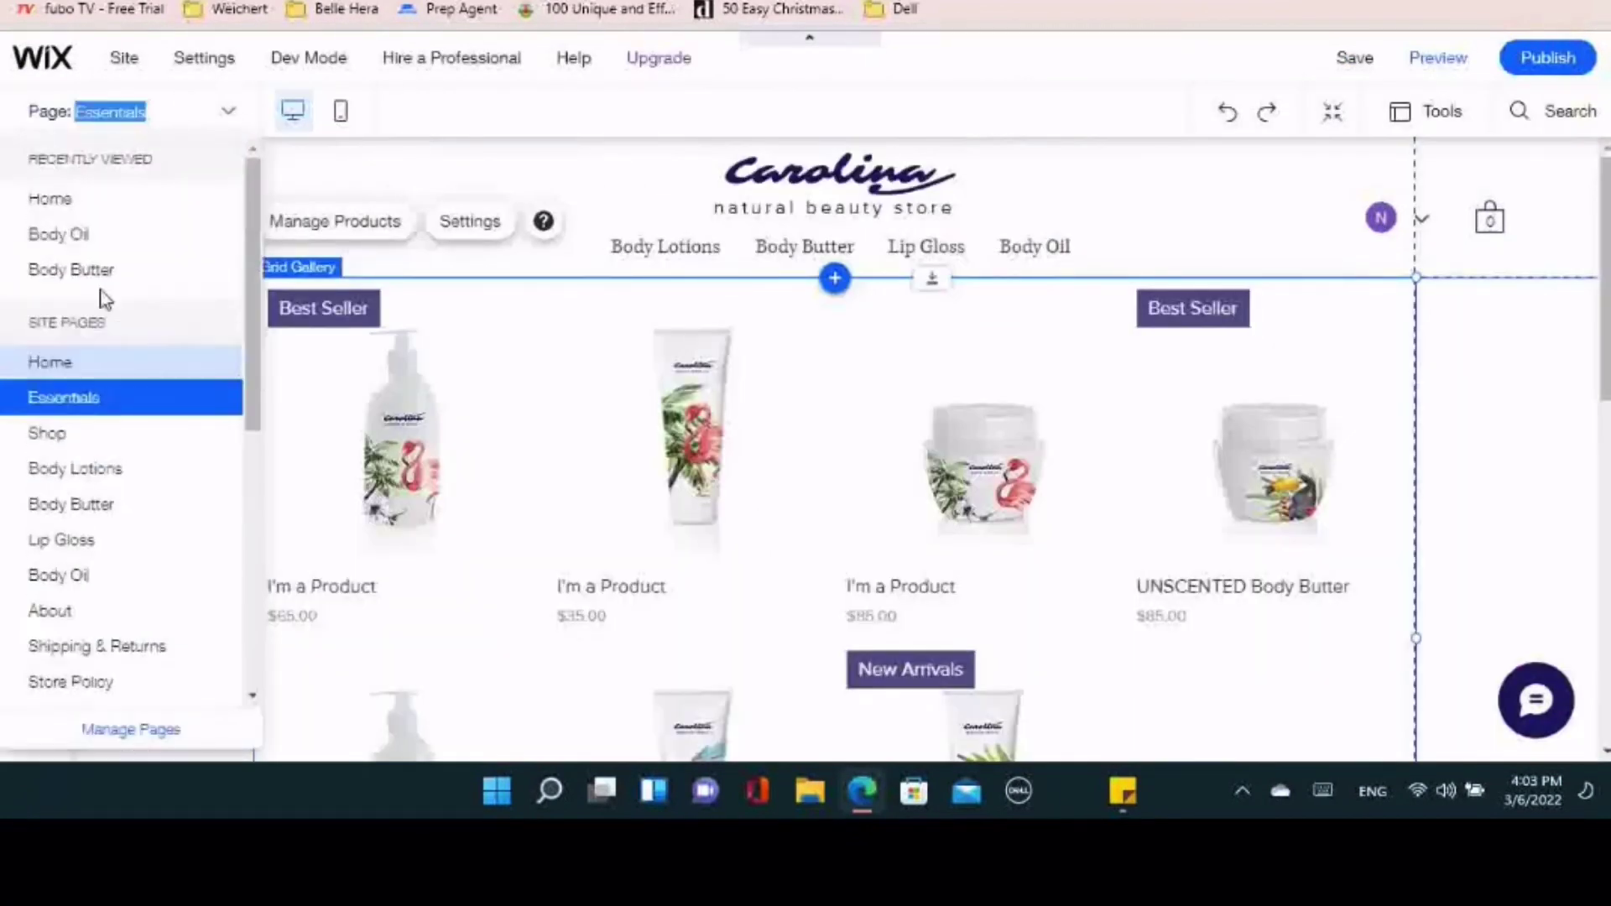